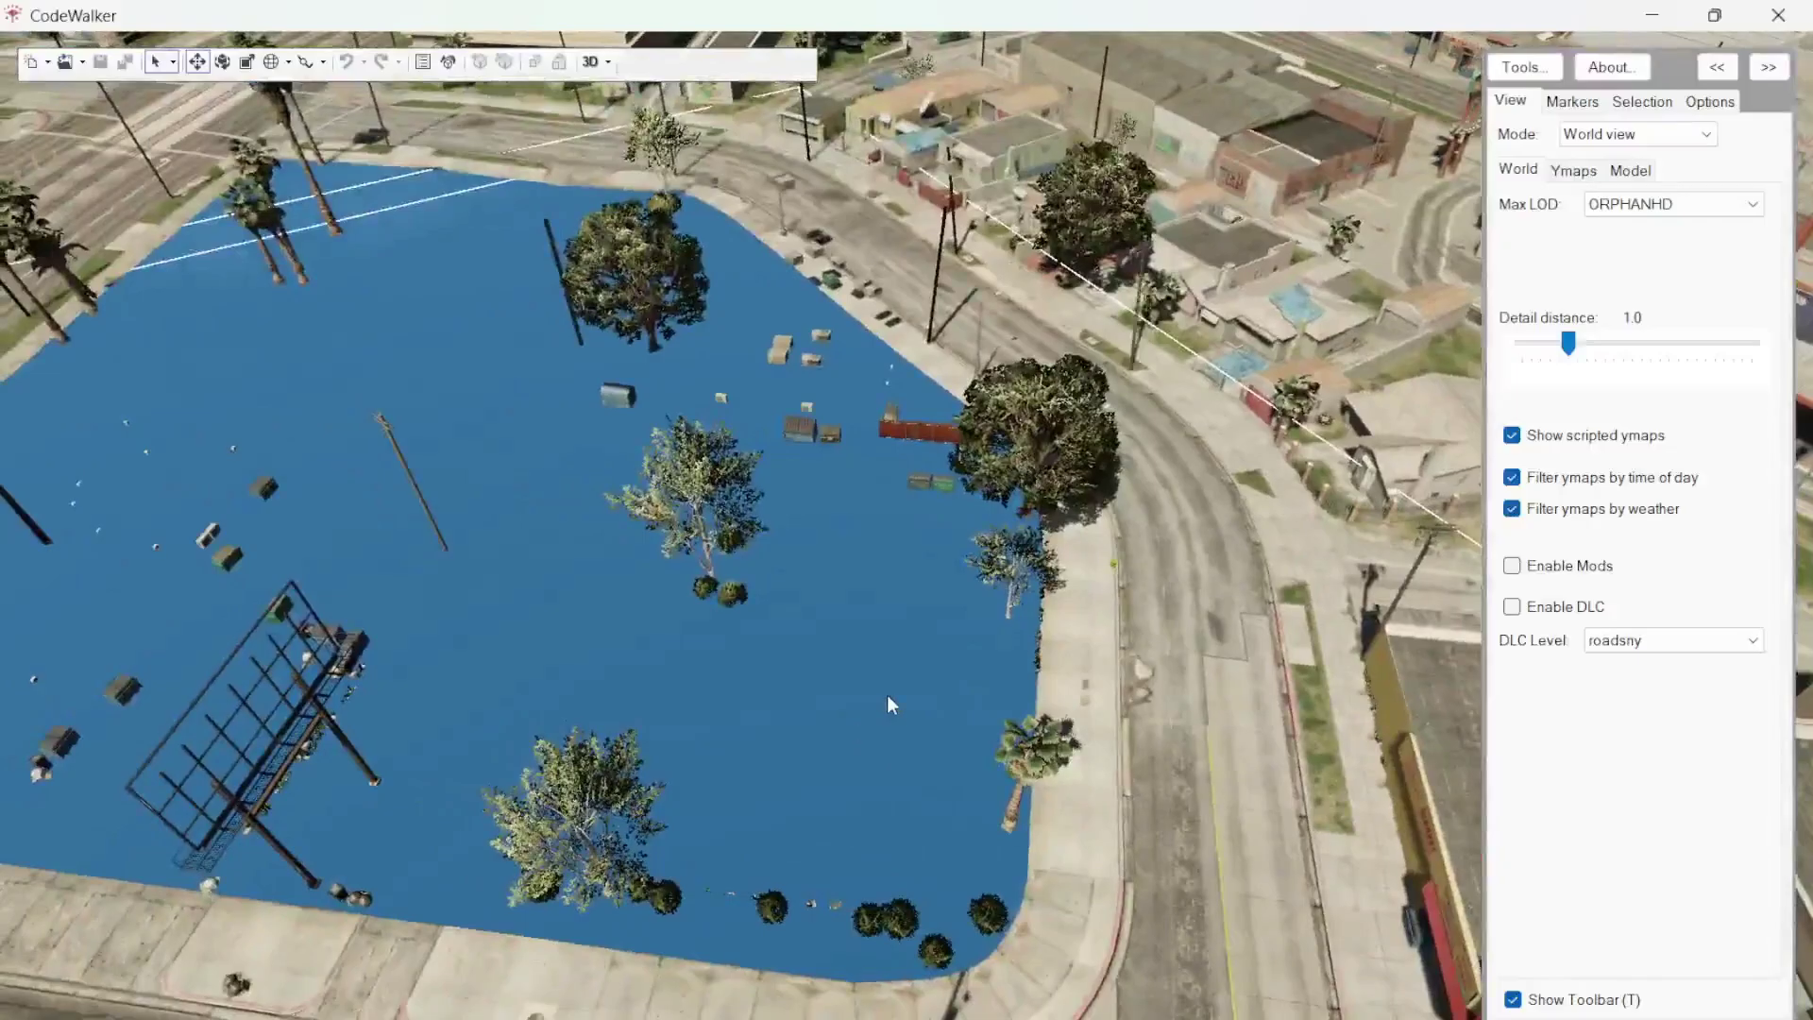
- Zoom the CodeWalker world camera down toward the church neighbourhood
{"action": "scroll", "coordinate": [882, 698], "scroll_direction": "up", "scroll_amount": 3}
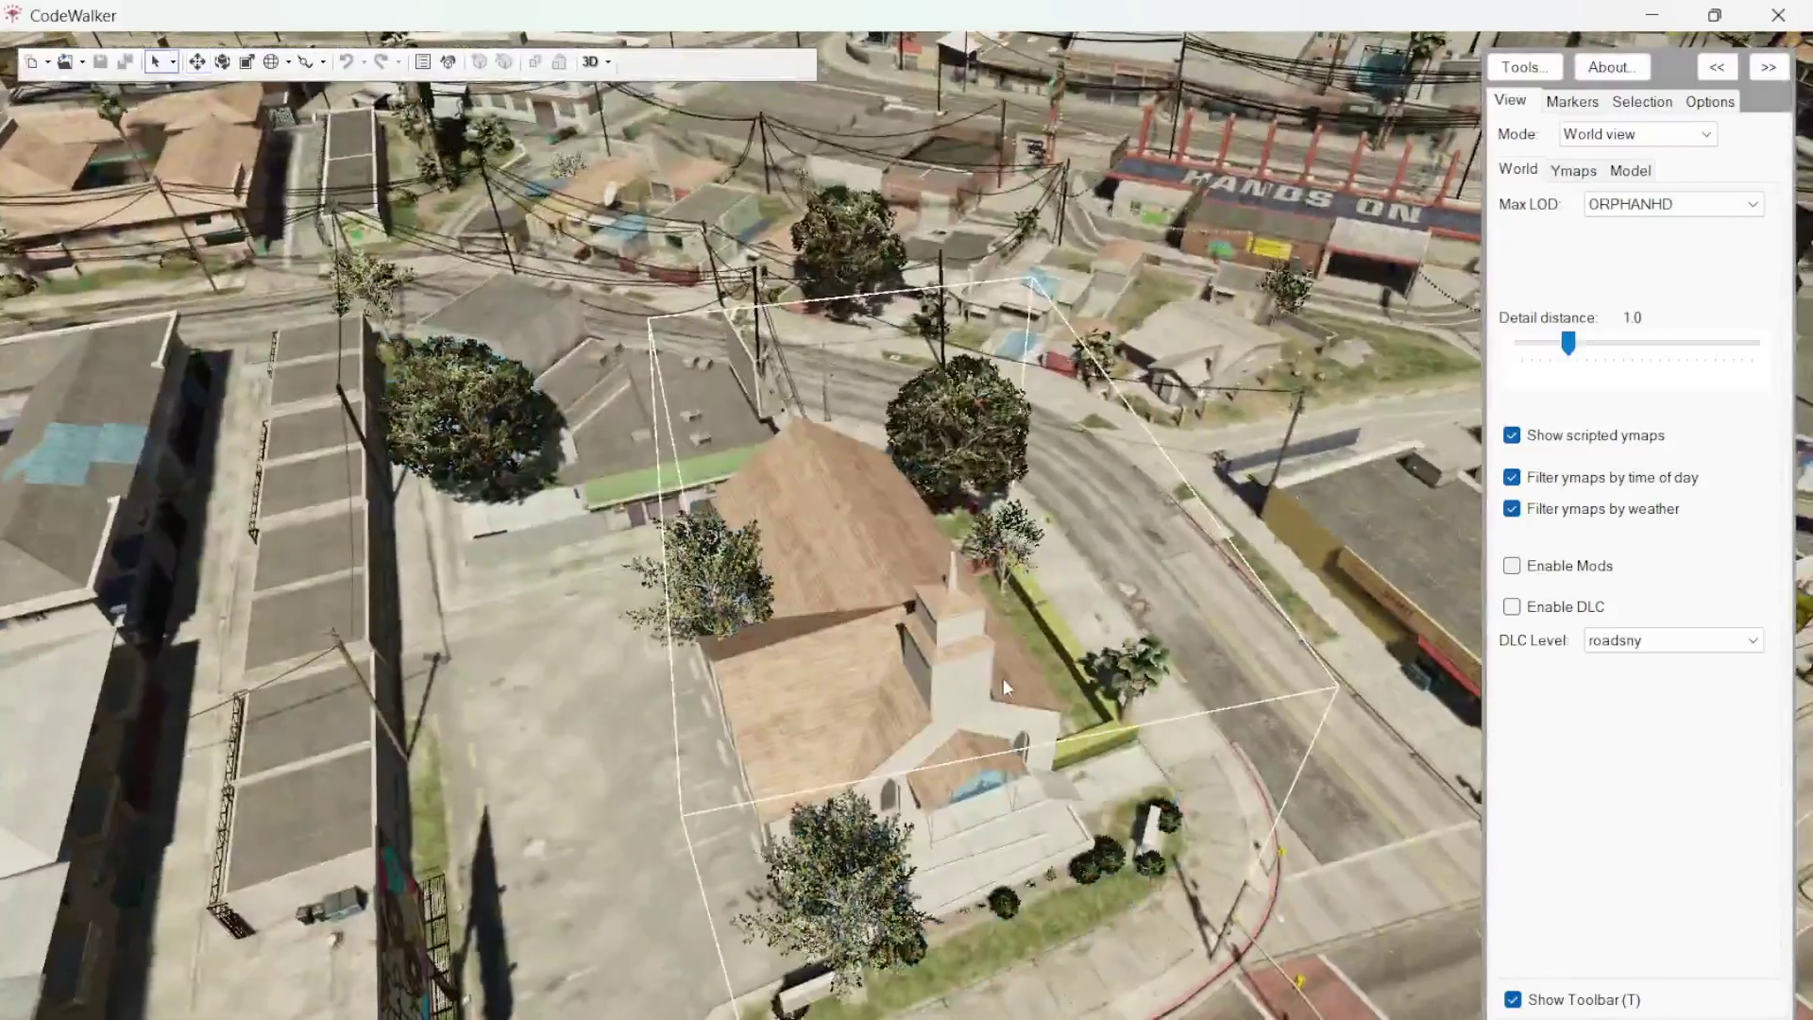
- Select the sc1_12_church entity, show its Selection properties, and switch to the CodeWalker30_dev44 folder
{"action": "left_click", "coordinate": [847, 638]}
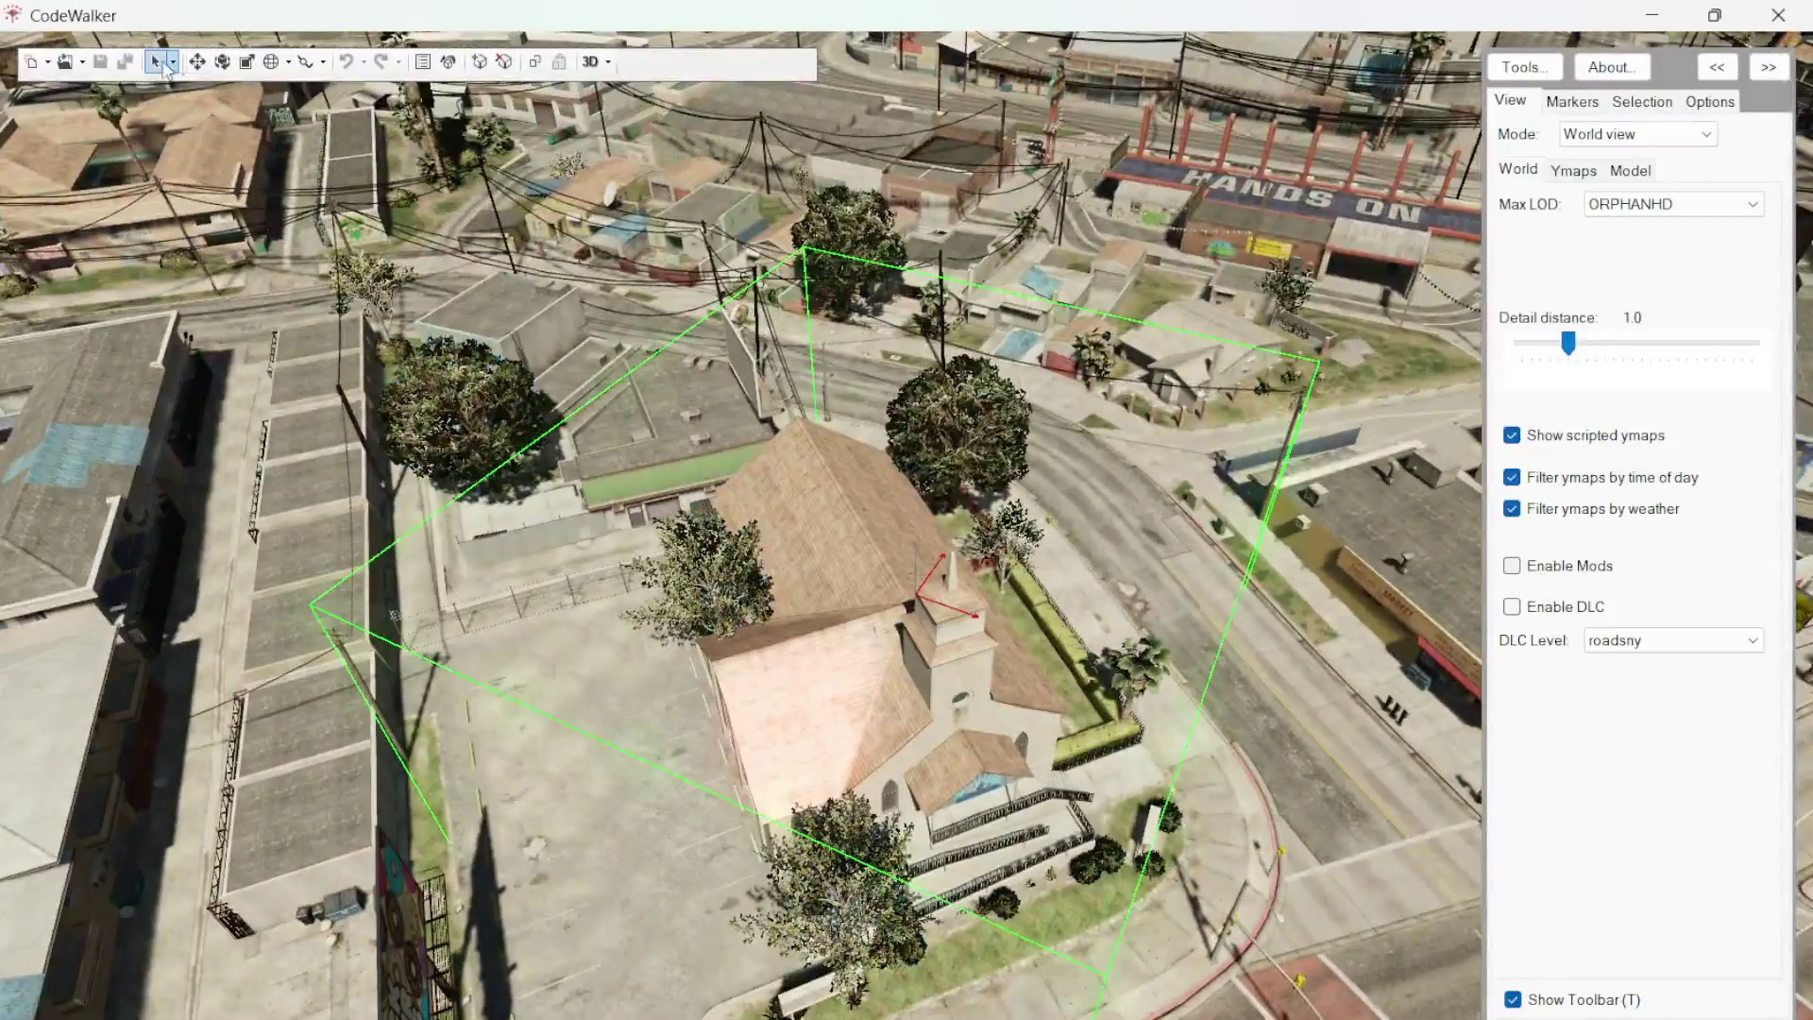
{"action": "scroll", "coordinate": [1015, 329], "scroll_direction": "up", "scroll_amount": 5}
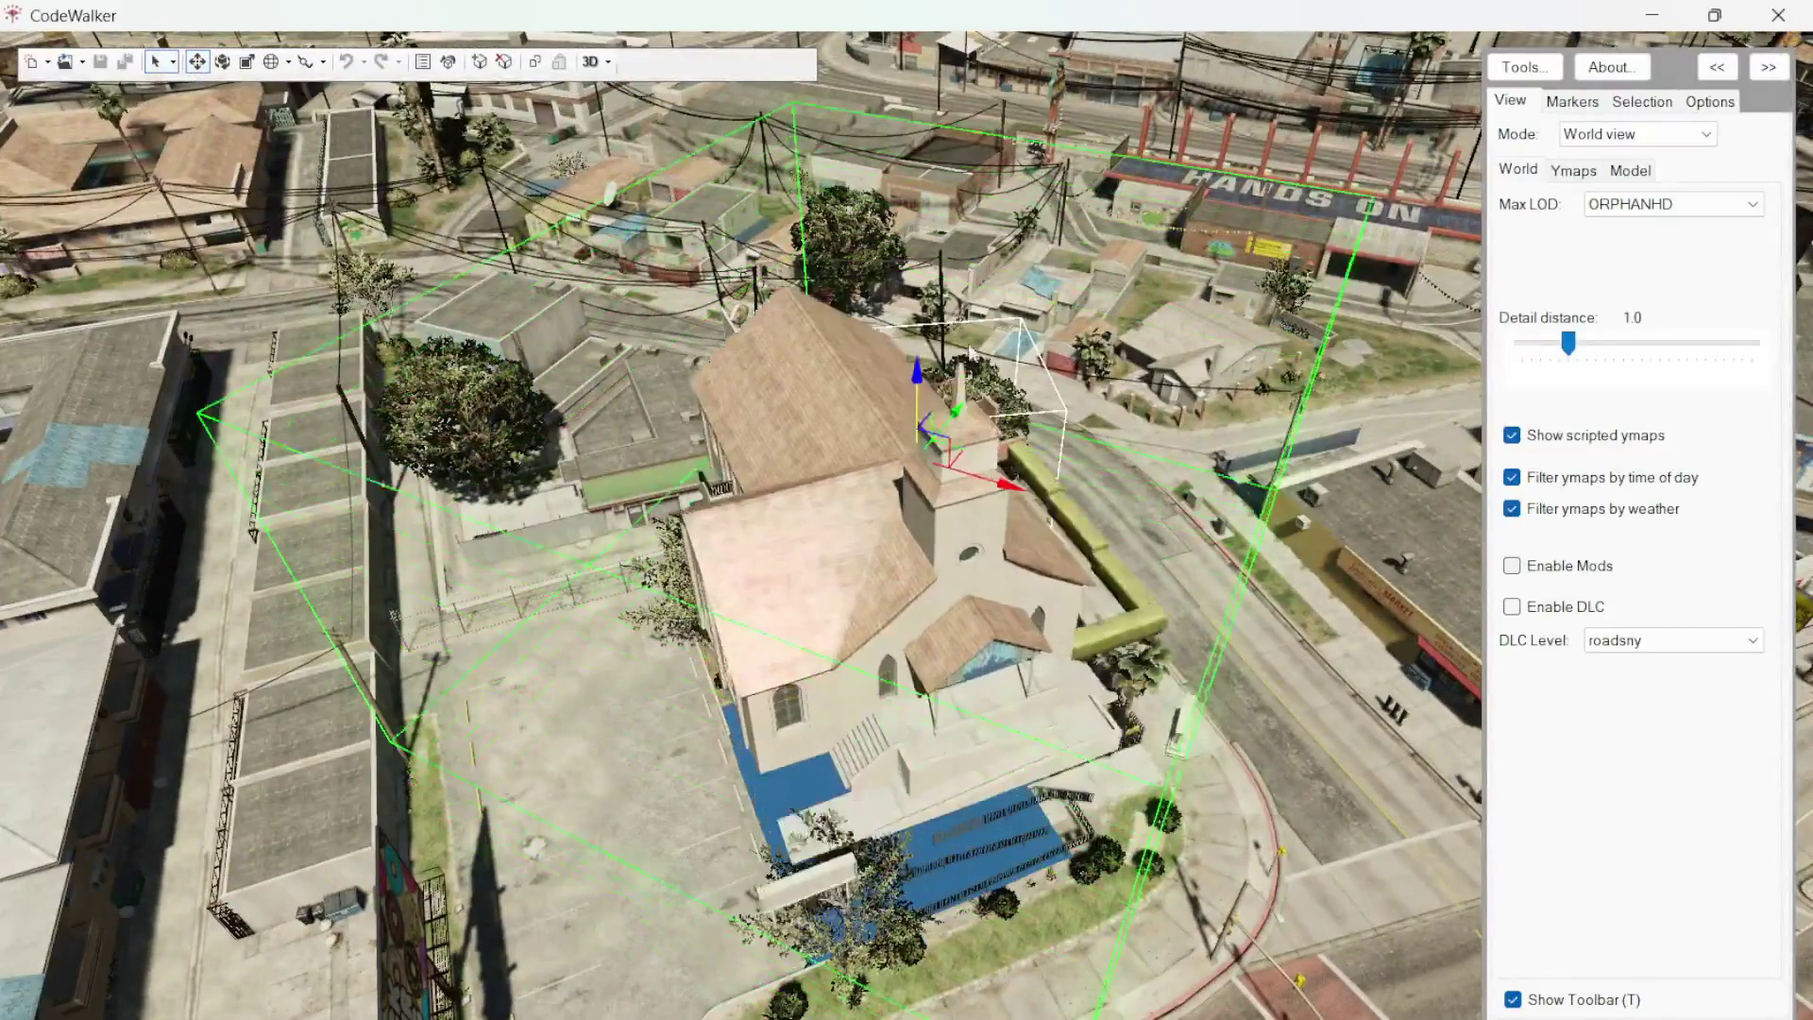
{"action": "scroll", "coordinate": [1015, 329], "scroll_direction": "up", "scroll_amount": 5}
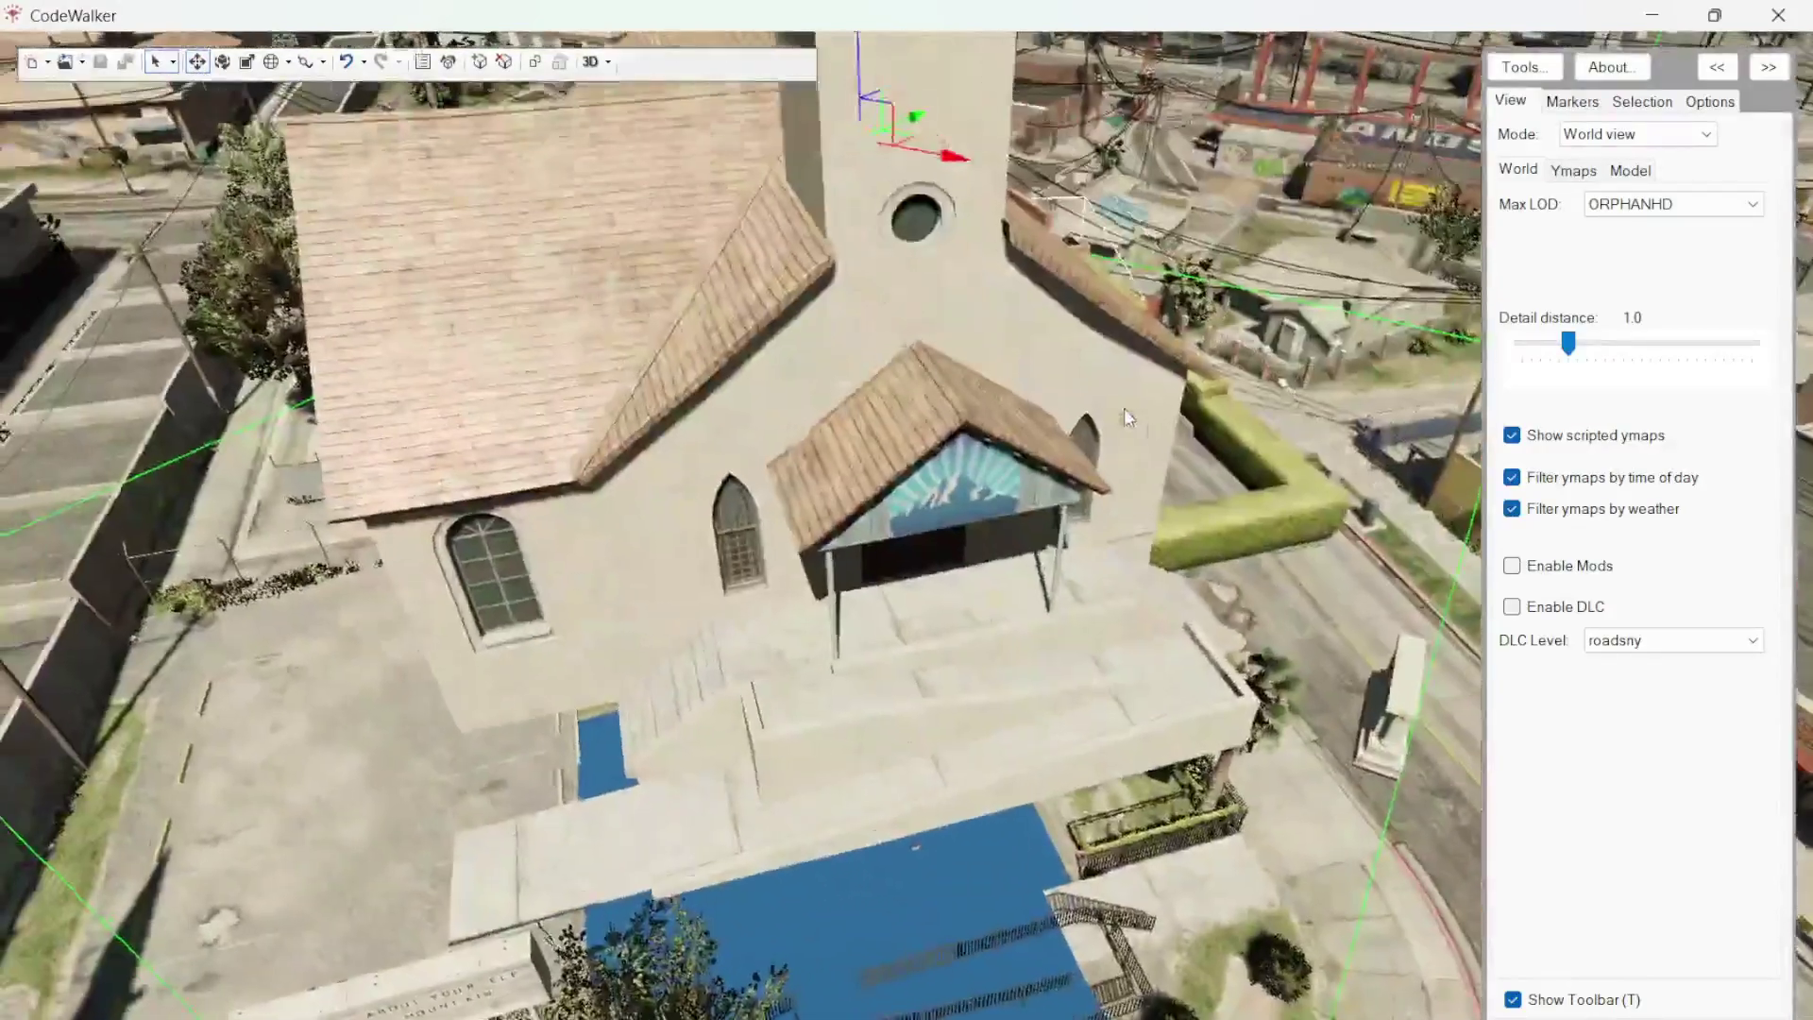
{"action": "scroll", "coordinate": [741, 524], "scroll_direction": "down", "scroll_amount": 10}
{"action": "scroll", "coordinate": [741, 524], "scroll_direction": "up", "scroll_amount": 3}
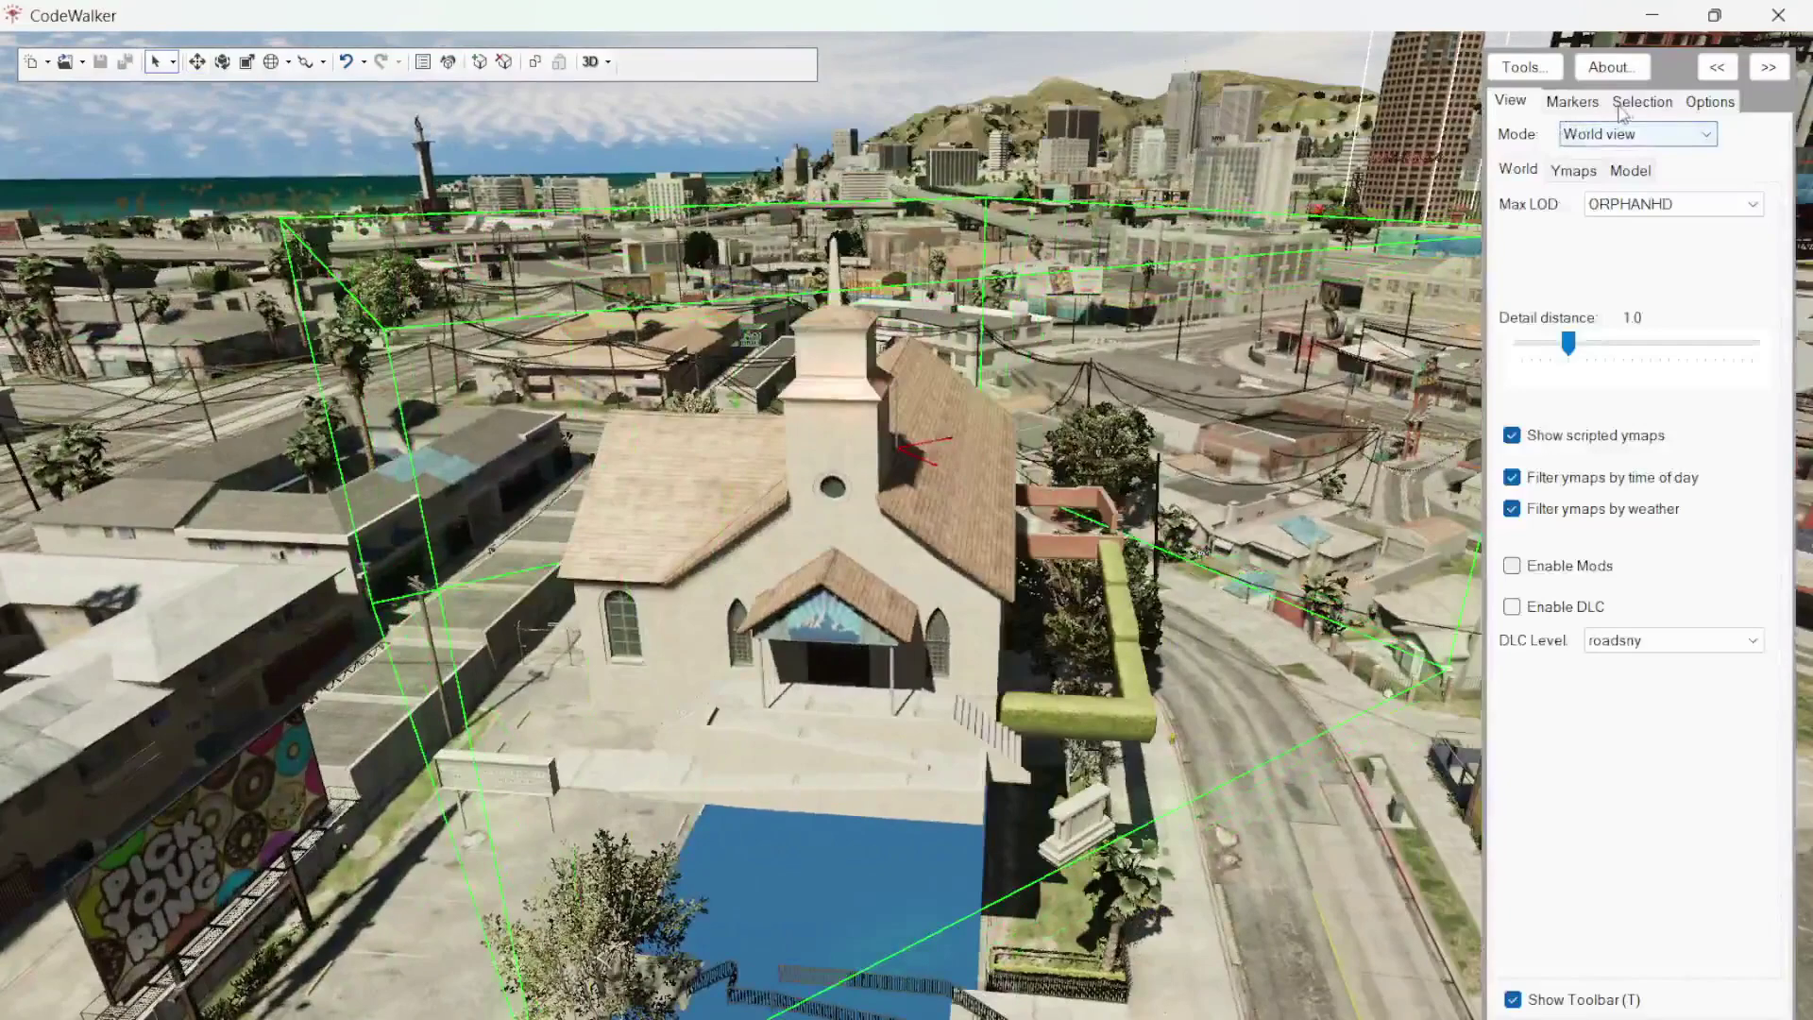
{"action": "left_click", "coordinate": [1628, 105]}
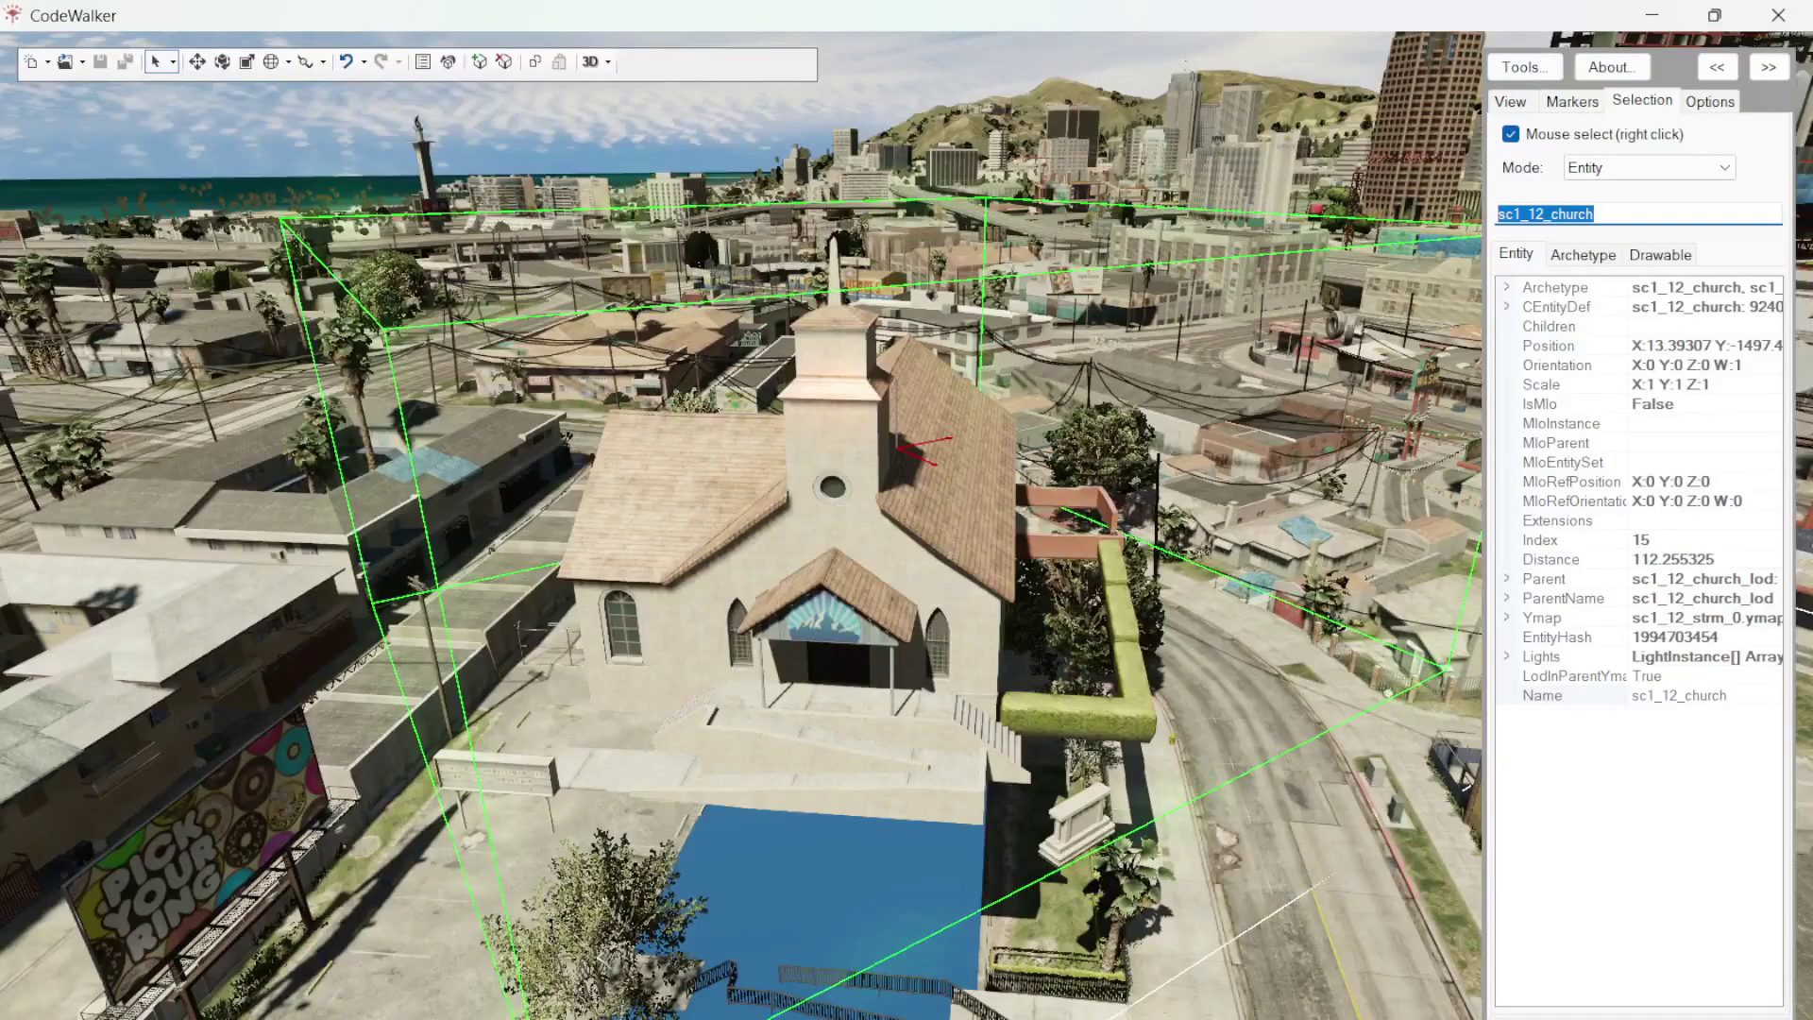
{"action": "key", "text": "alt+Tab"}
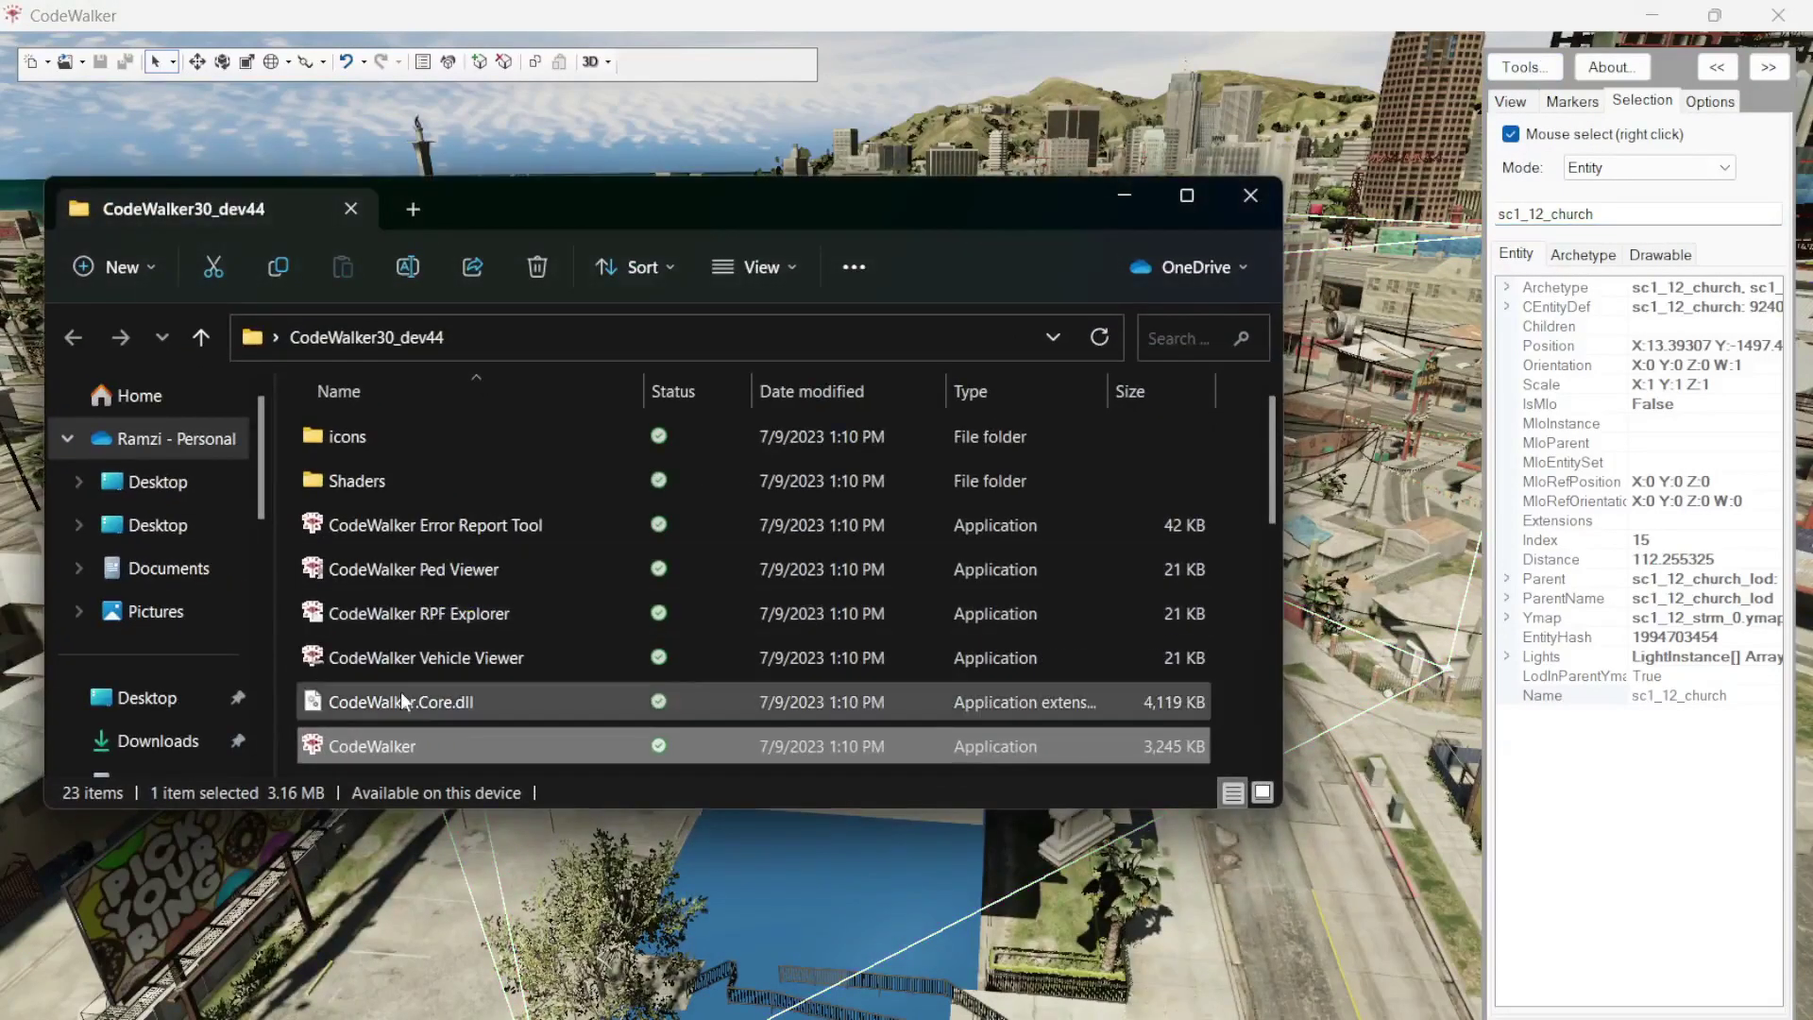
- Hide File Explorer and enter sc1_12_church as the RPF Explorer search term
{"action": "left_click", "coordinate": [1127, 199]}
{"action": "left_click", "coordinate": [1523, 66]}
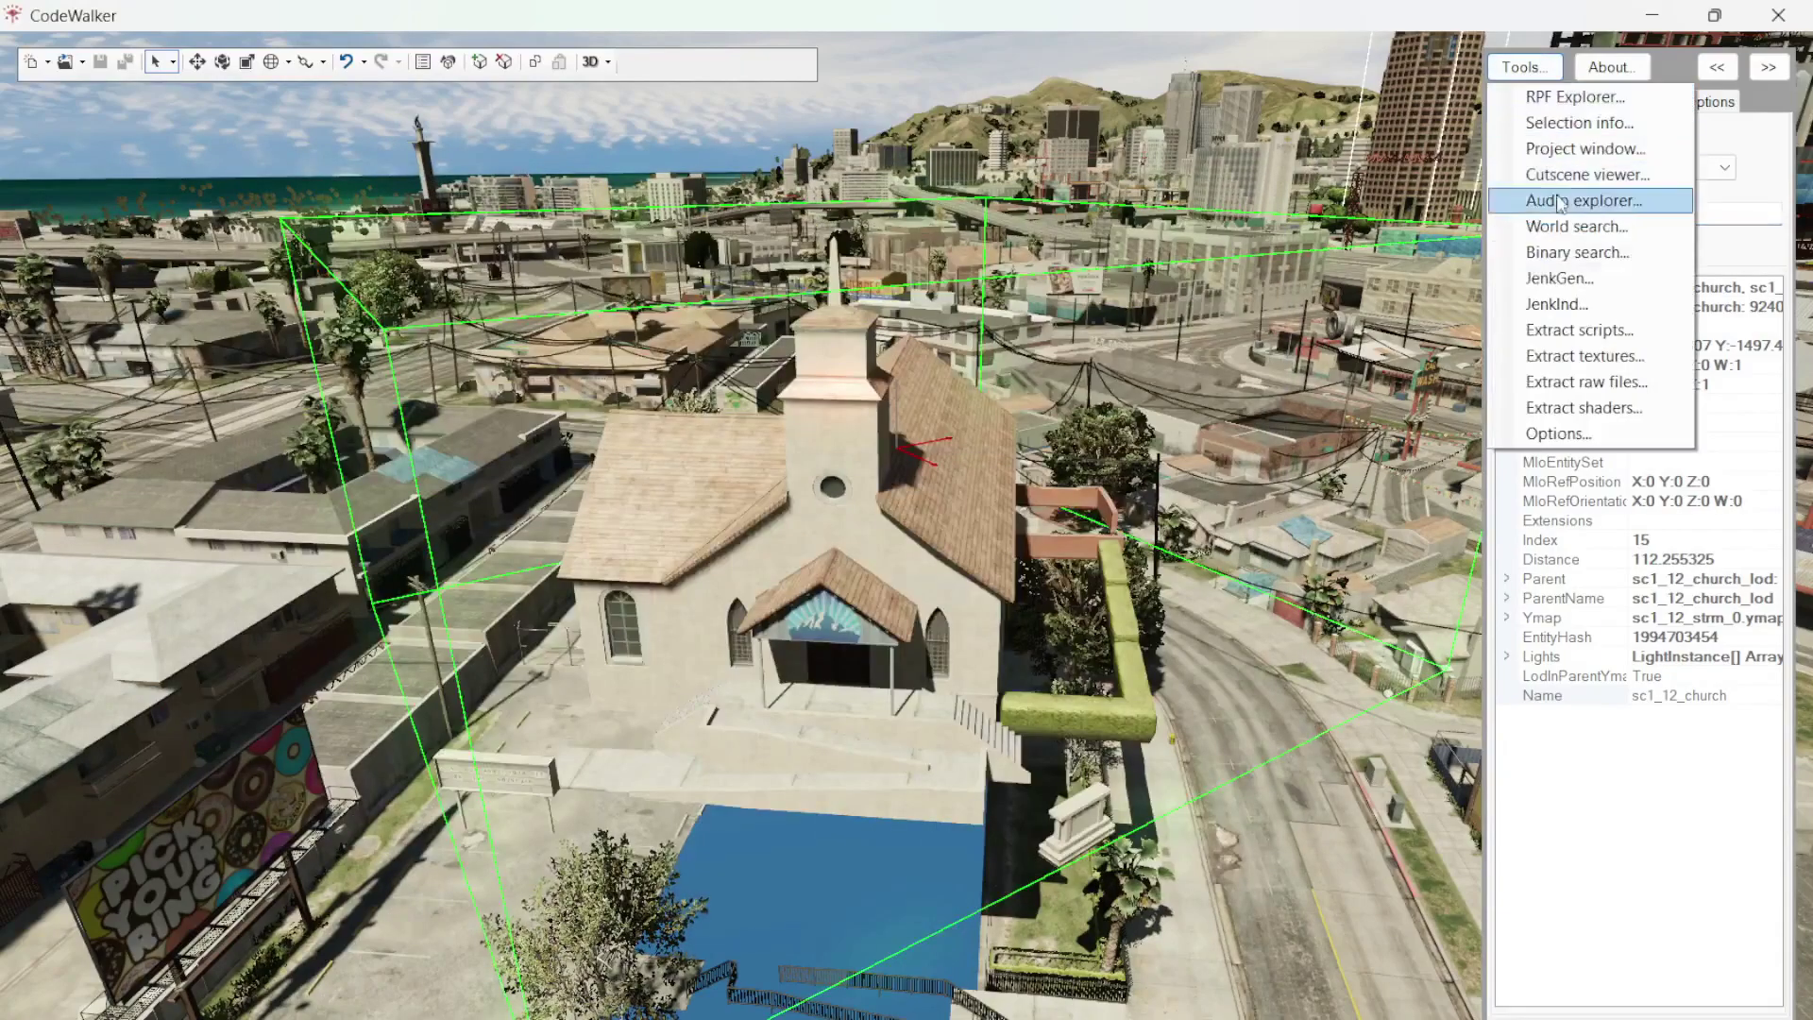
{"action": "left_click", "coordinate": [1533, 98]}
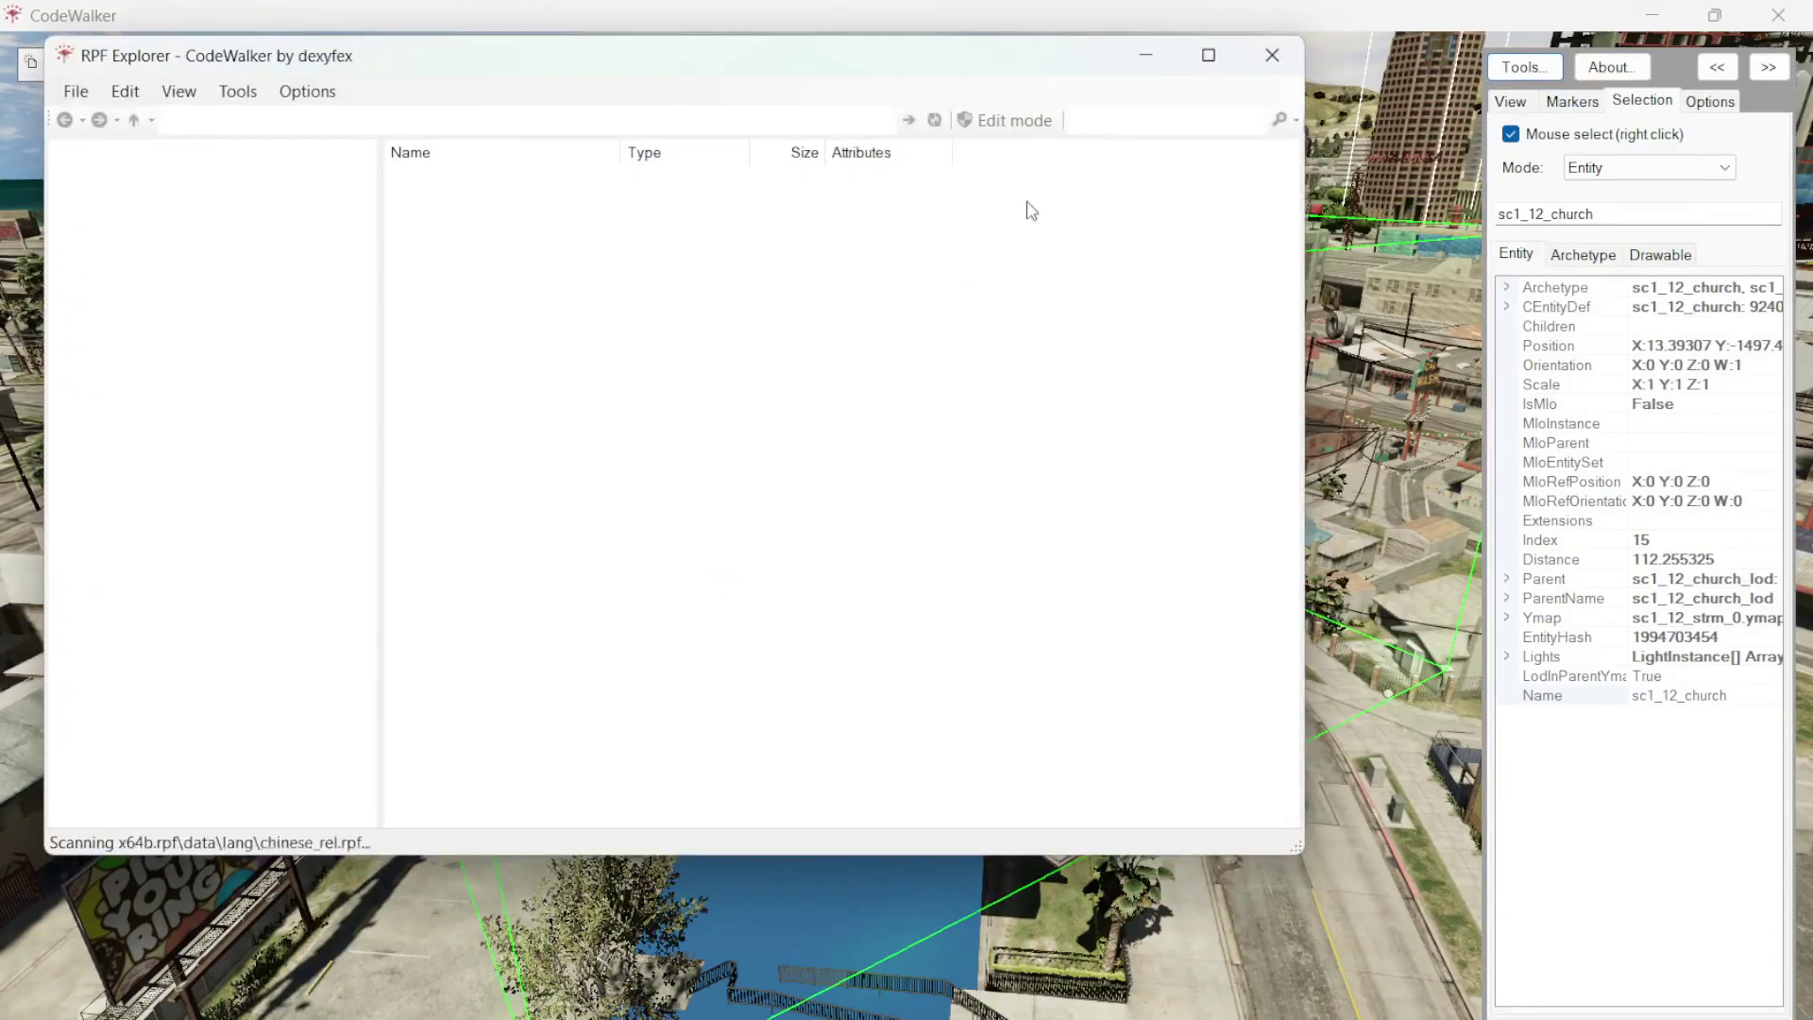
{"action": "left_click", "coordinate": [1127, 123]}
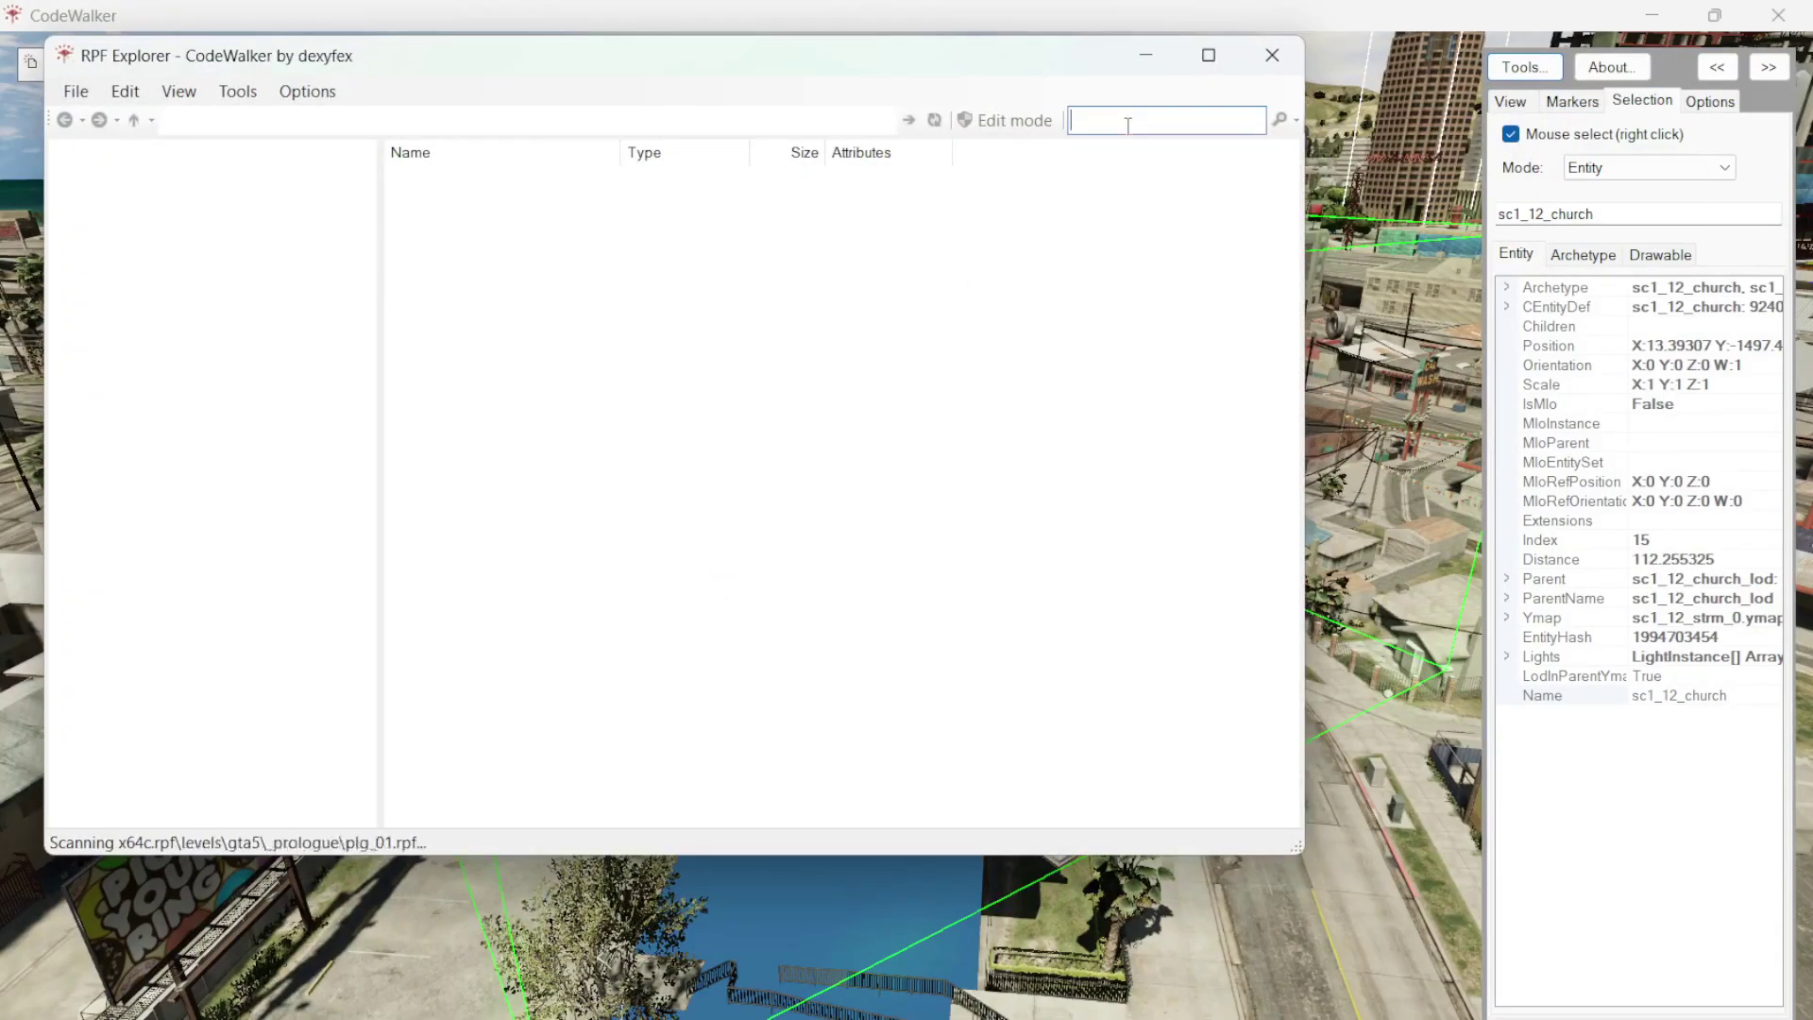
{"action": "type", "text": "sc1_12_church"}
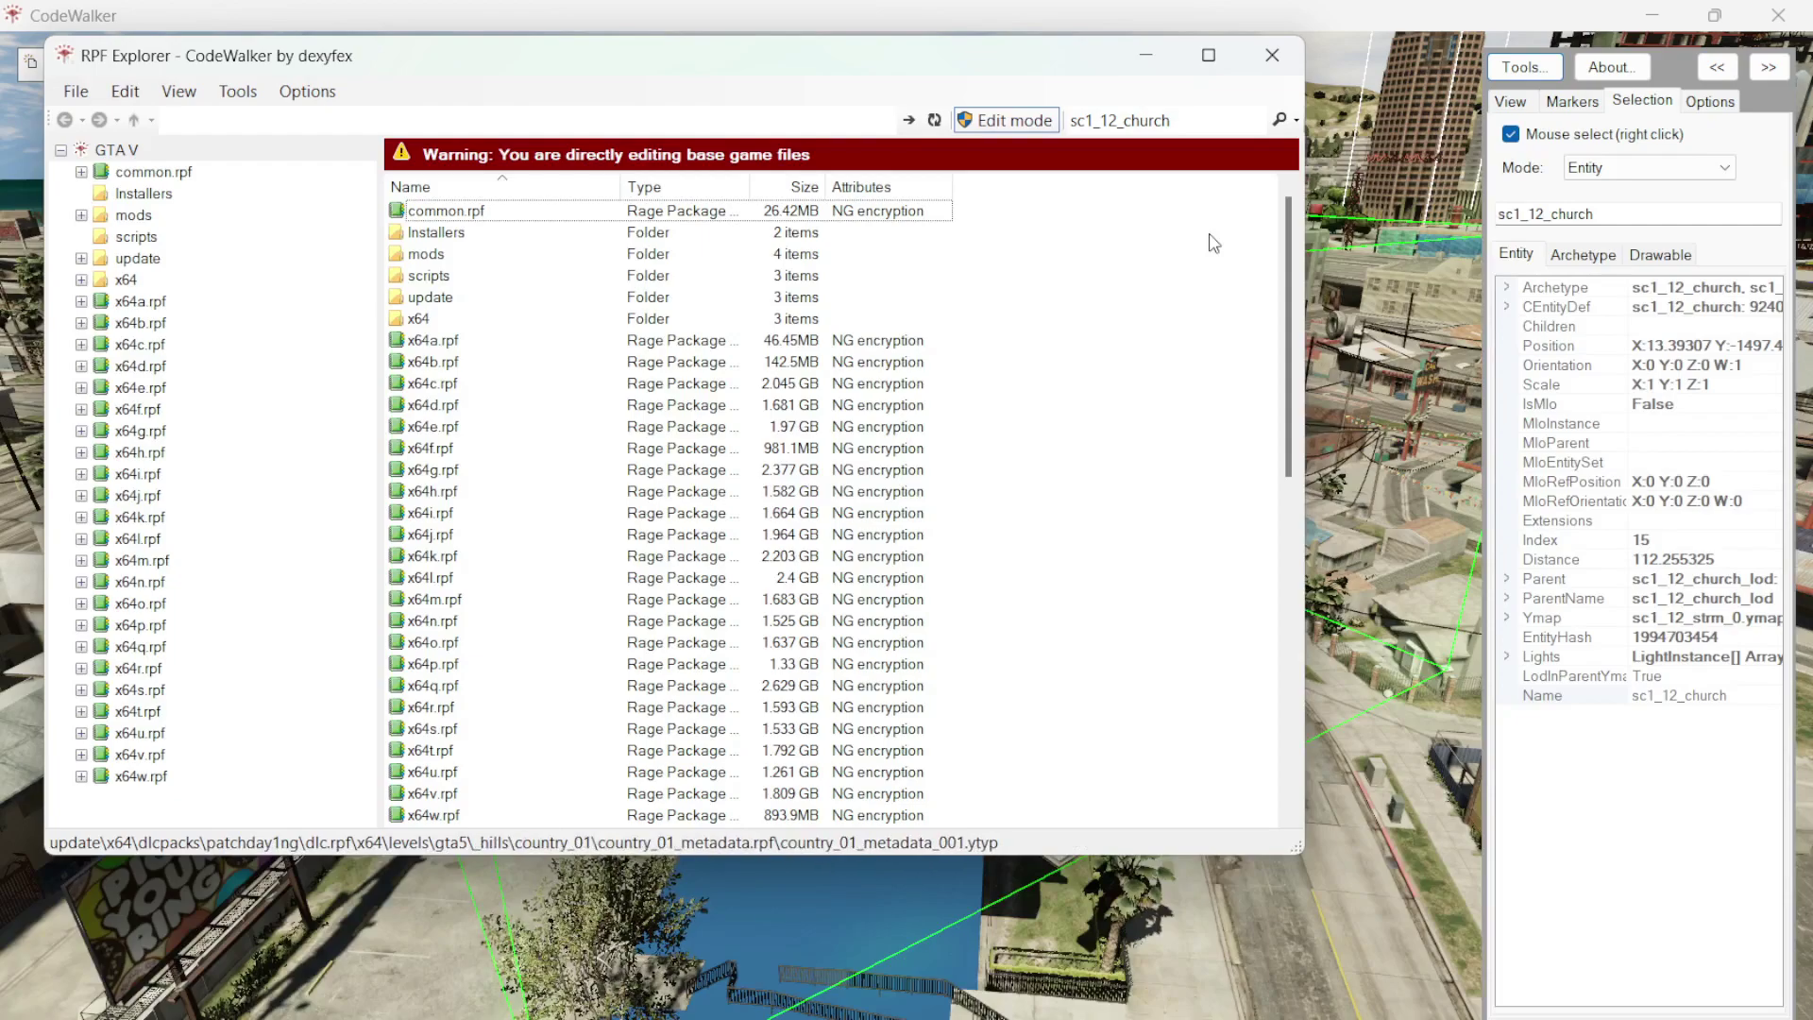
- Reselect the church in the world view and show its textures in the Info window
{"action": "left_click", "coordinate": [1146, 58]}
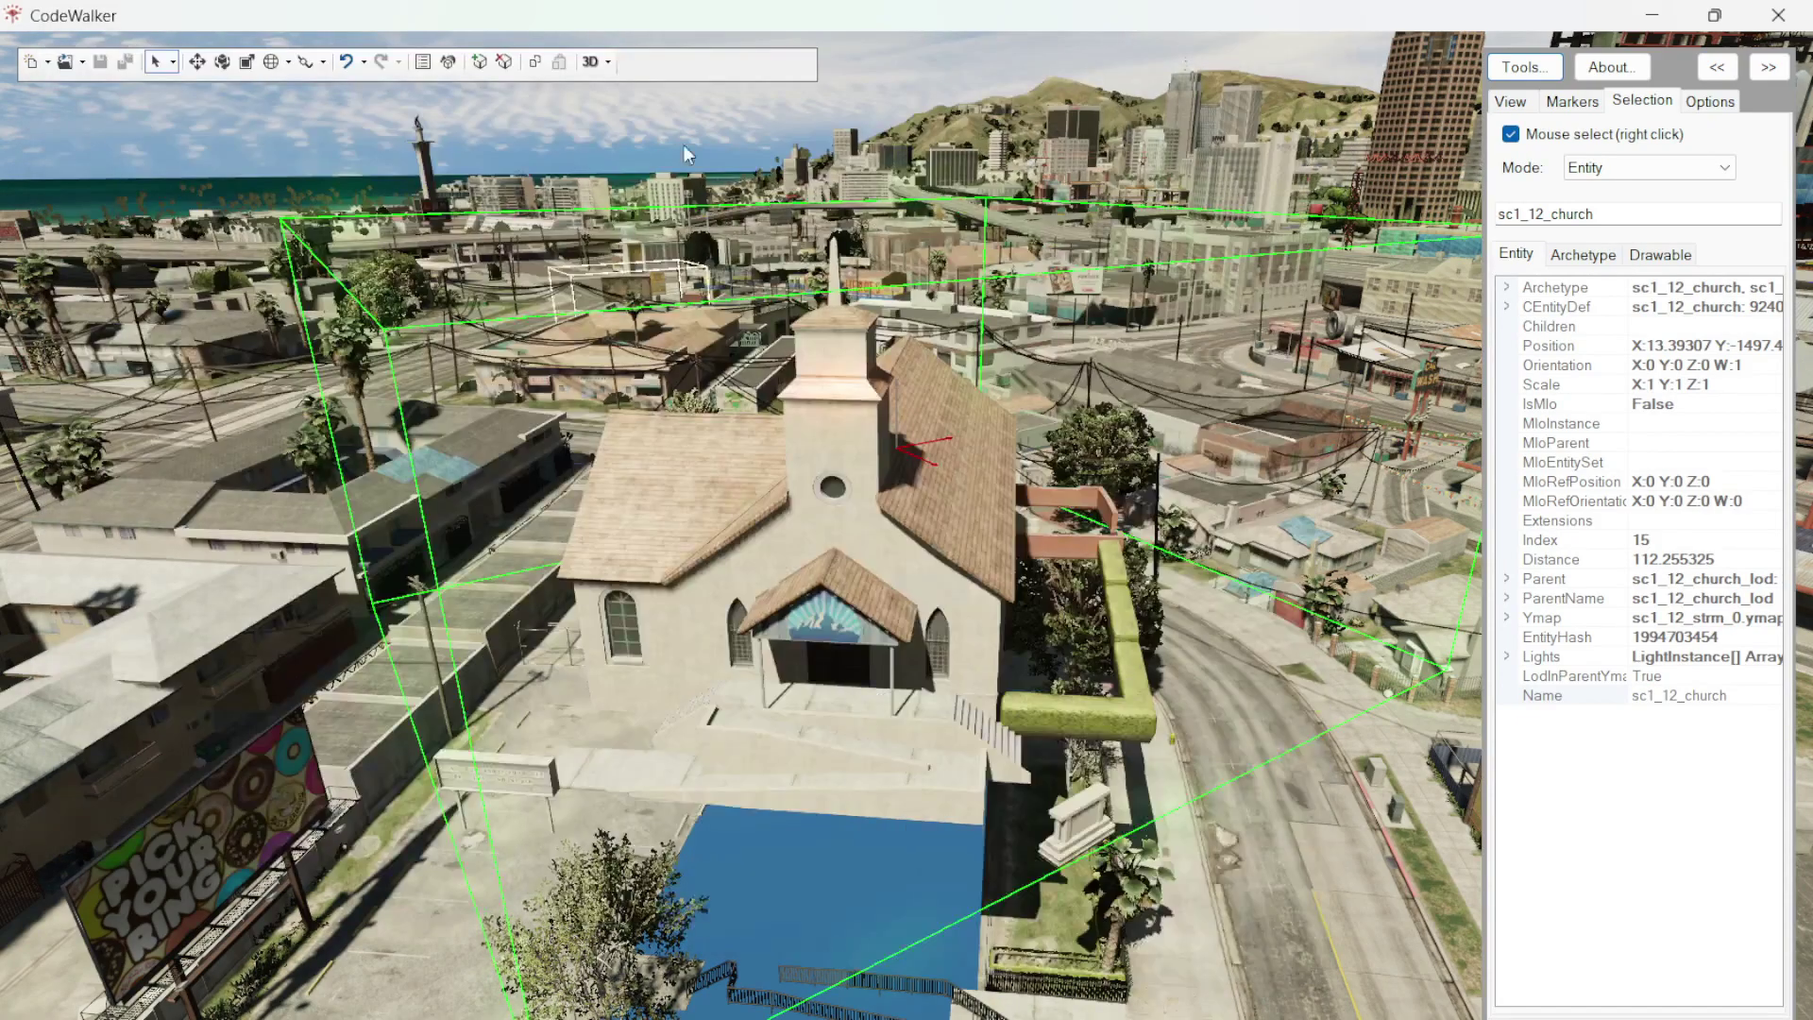
{"action": "right_click", "coordinate": [1069, 572]}
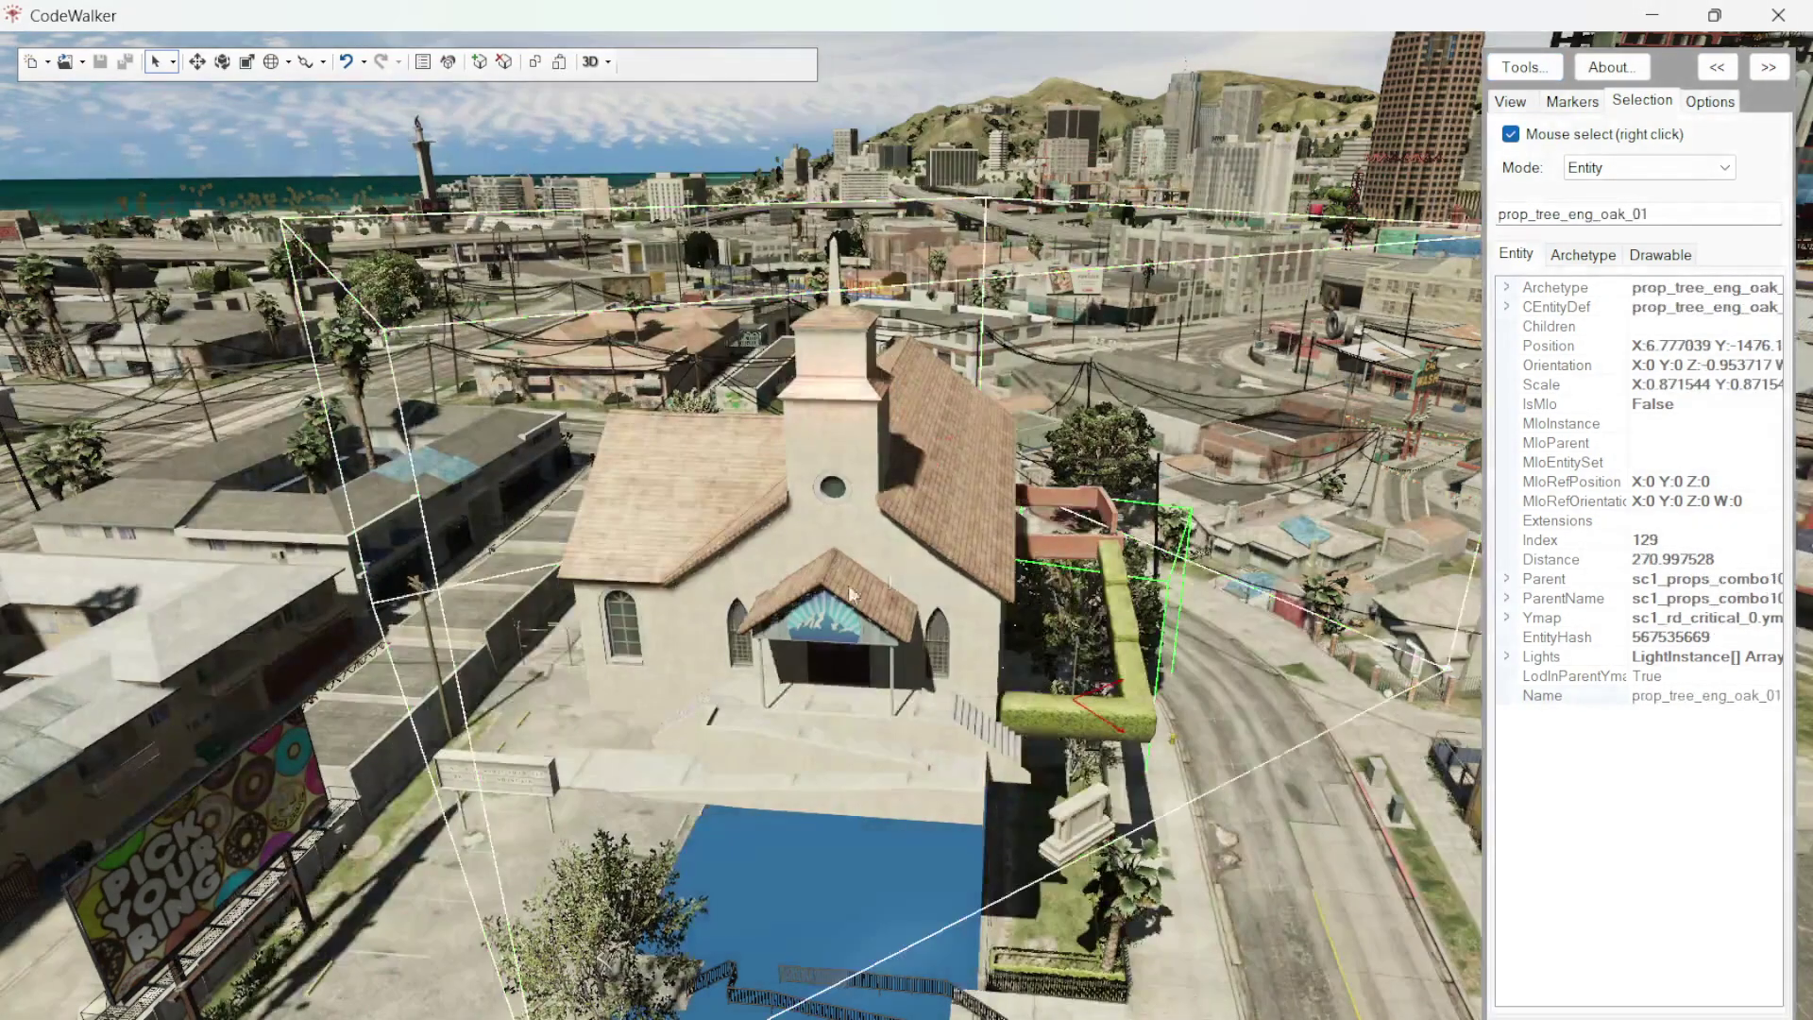
{"action": "right_click", "coordinate": [801, 489]}
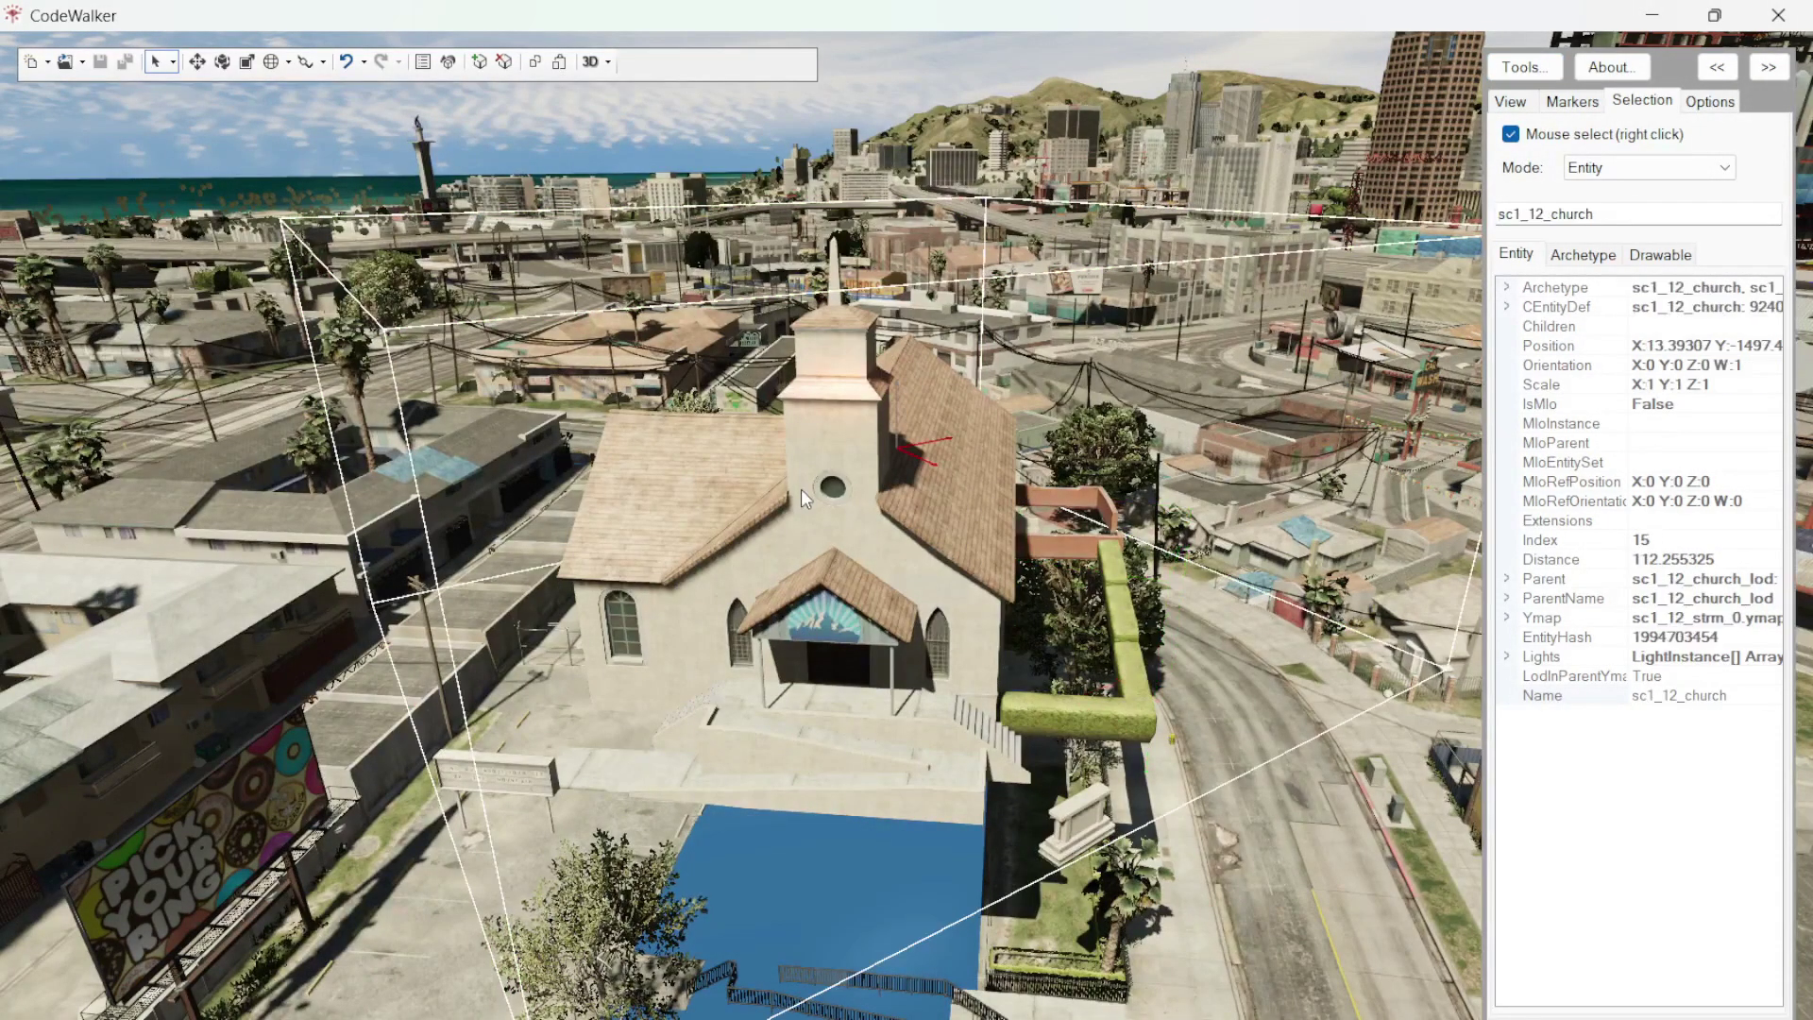
{"action": "left_click", "coordinate": [421, 67]}
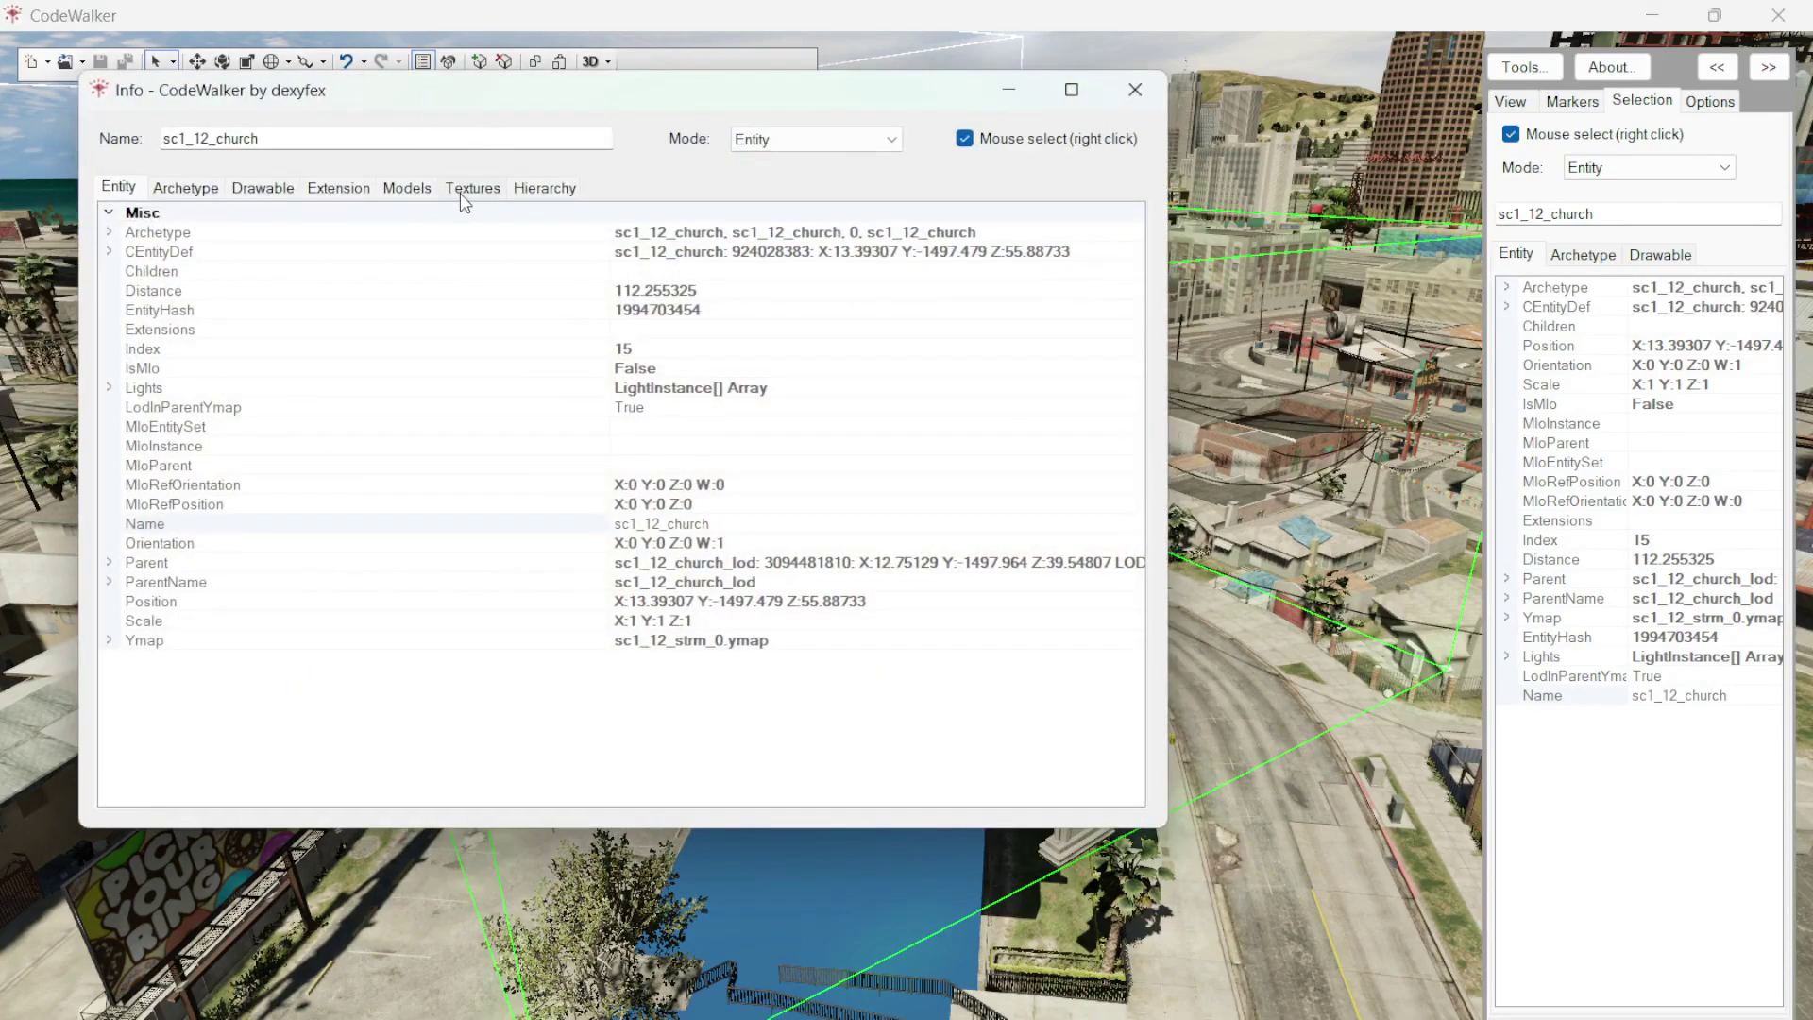
{"action": "left_click", "coordinate": [472, 188]}
- Preview the first geometries' diffuse textures, including sc1_12_rsn_ns_tpage_0001, ground and im_roof02
{"action": "left_click", "coordinate": [224, 251]}
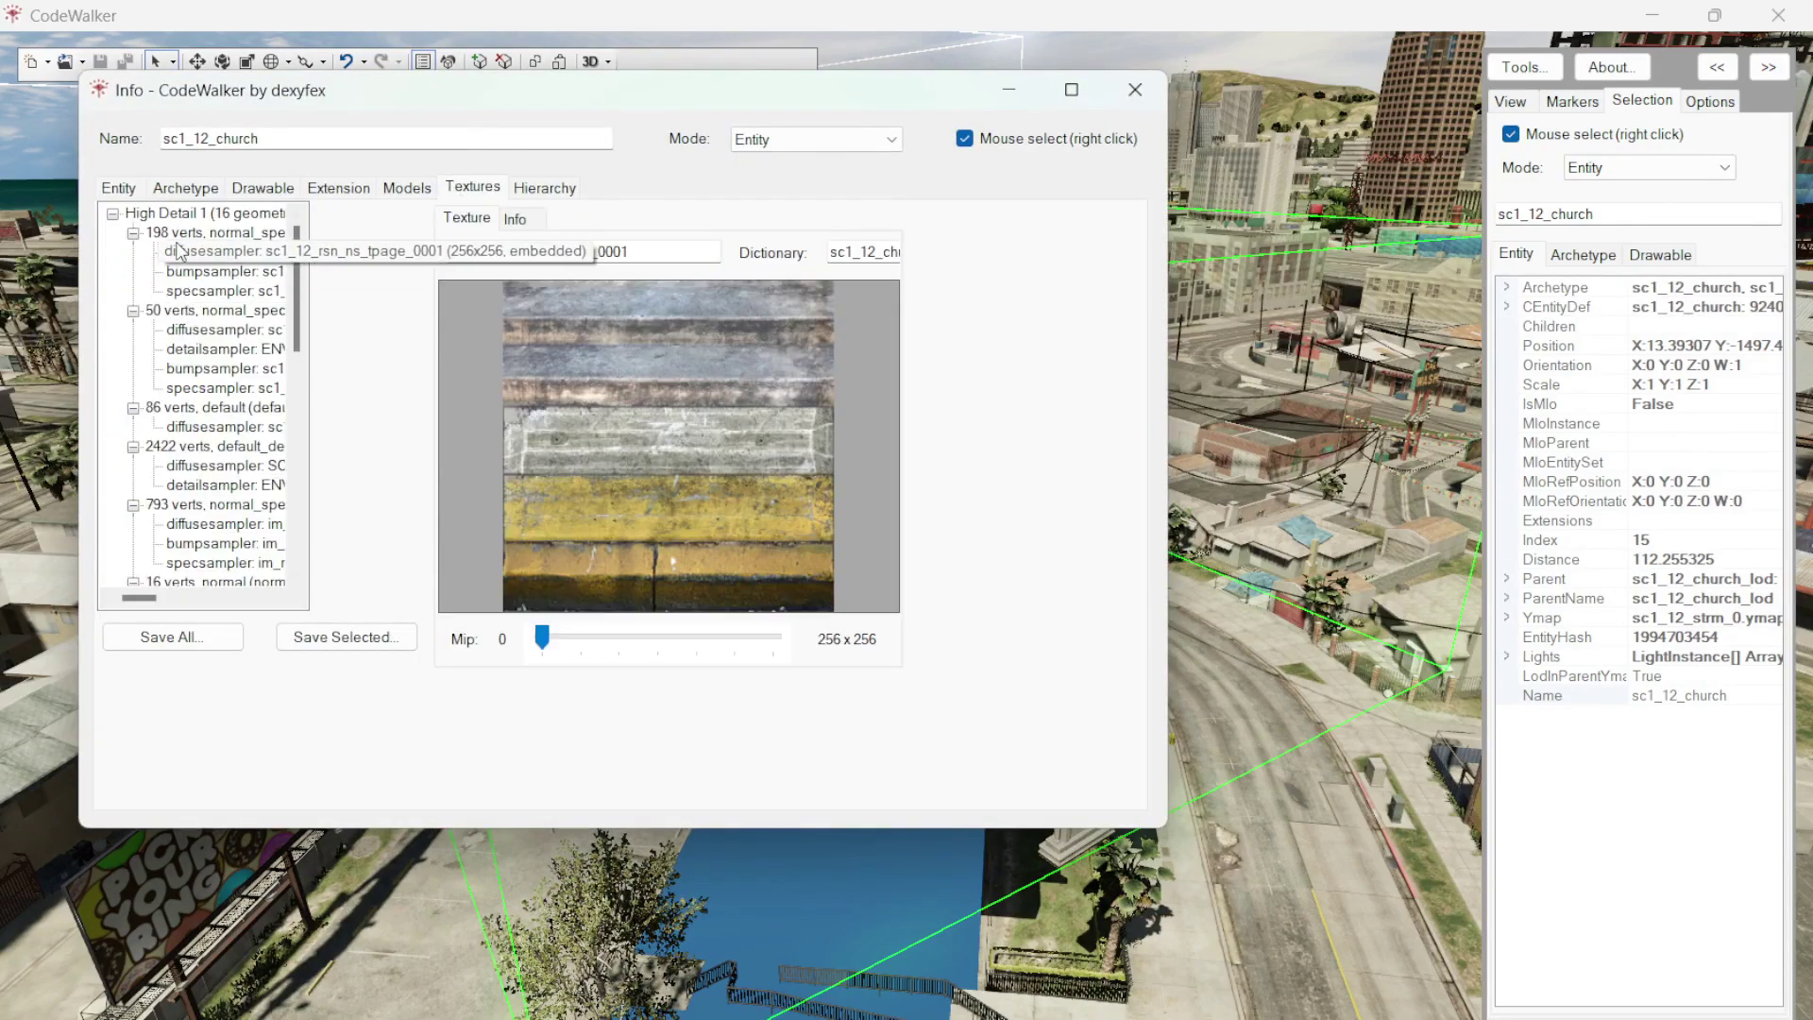
{"action": "mouse_move", "coordinate": [296, 302]}
{"action": "left_mouse_down"}
{"action": "mouse_move", "coordinate": [305, 514]}
{"action": "mouse_move", "coordinate": [296, 236]}
{"action": "left_mouse_up"}
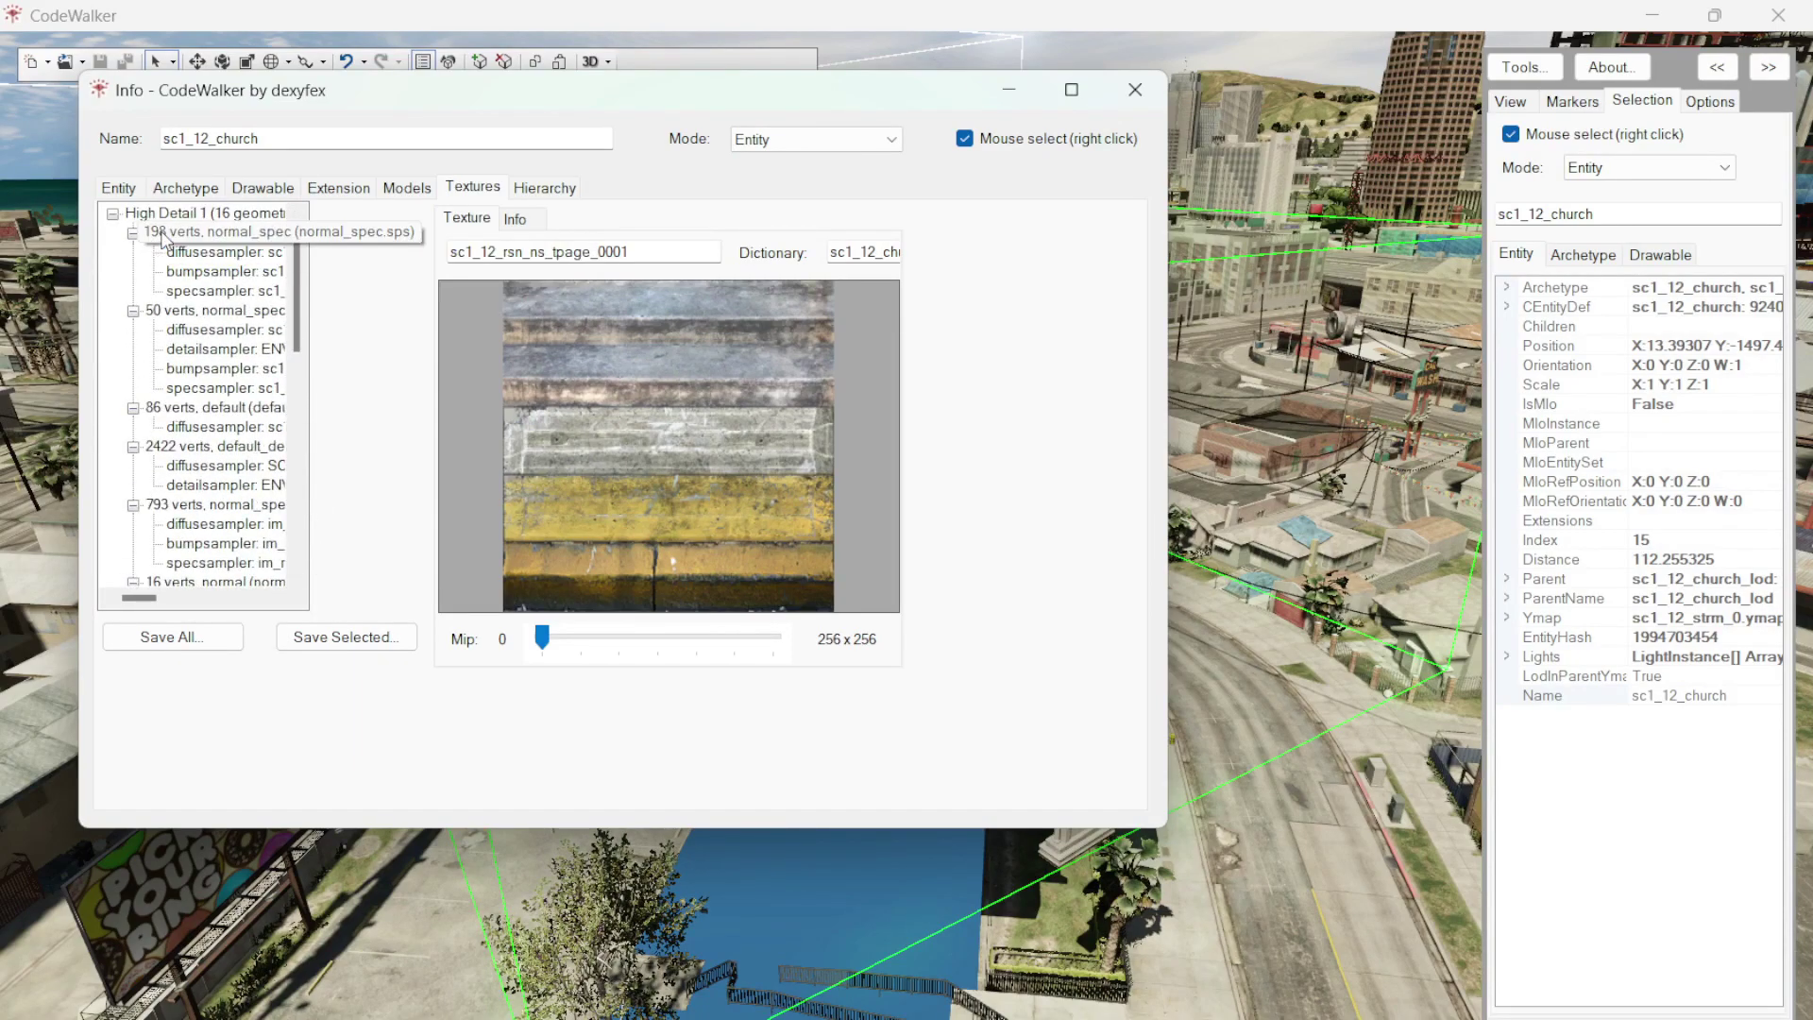
{"action": "left_click", "coordinate": [188, 234]}
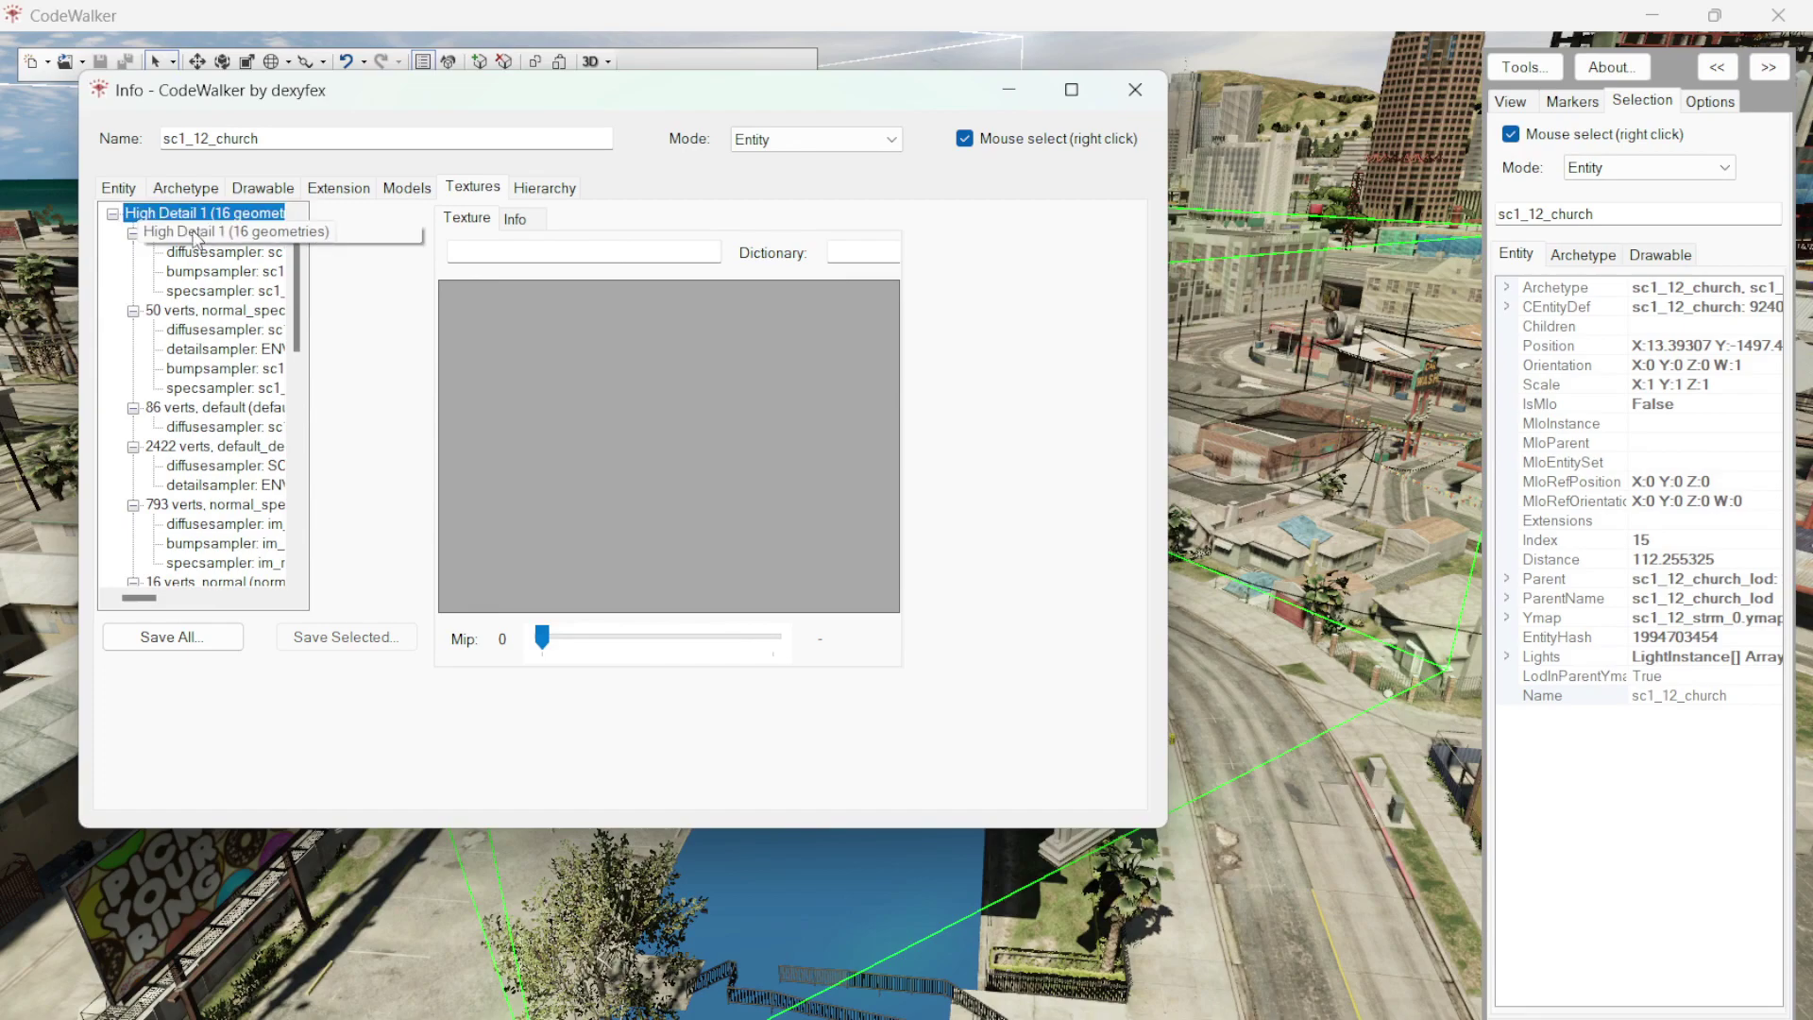
{"action": "left_click", "coordinate": [206, 253]}
{"action": "left_click", "coordinate": [212, 329]}
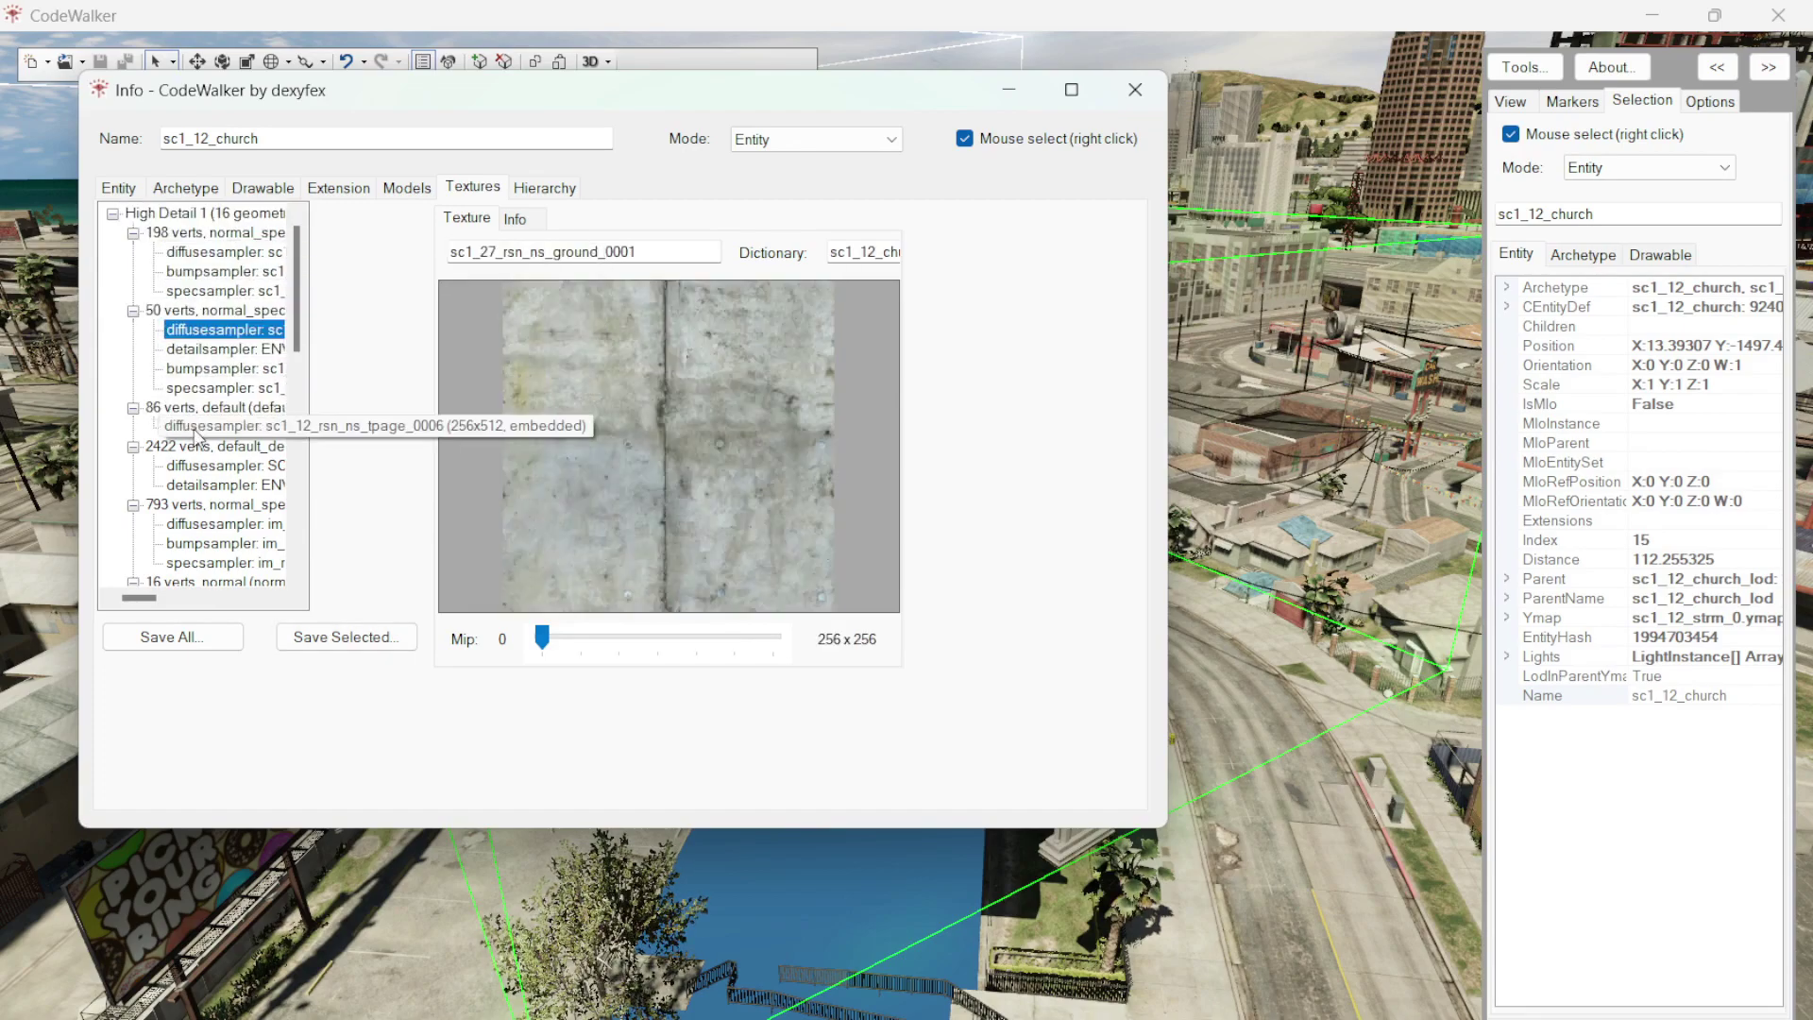
{"action": "left_click", "coordinate": [203, 429]}
{"action": "scroll", "coordinate": [208, 299], "scroll_direction": "down", "scroll_amount": 4}
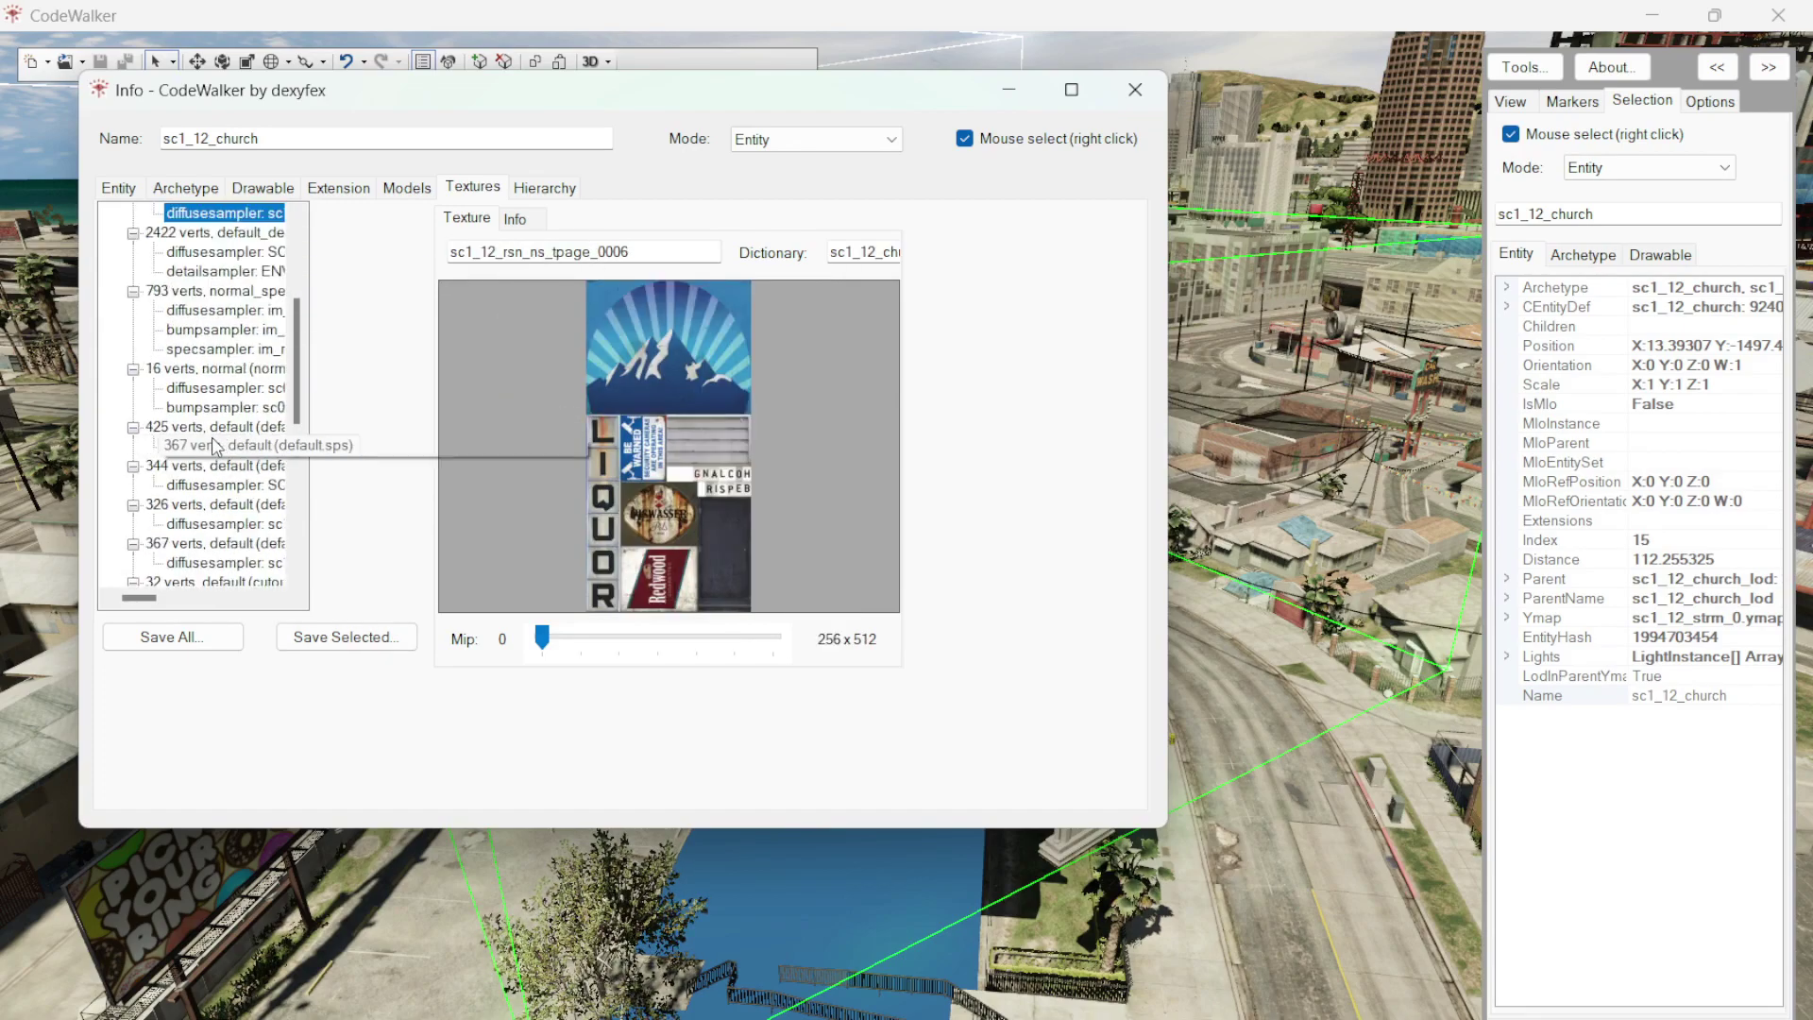
{"action": "left_click", "coordinate": [210, 252]}
{"action": "left_click", "coordinate": [217, 310]}
{"action": "scroll", "coordinate": [226, 264], "scroll_direction": "up", "scroll_amount": 4}
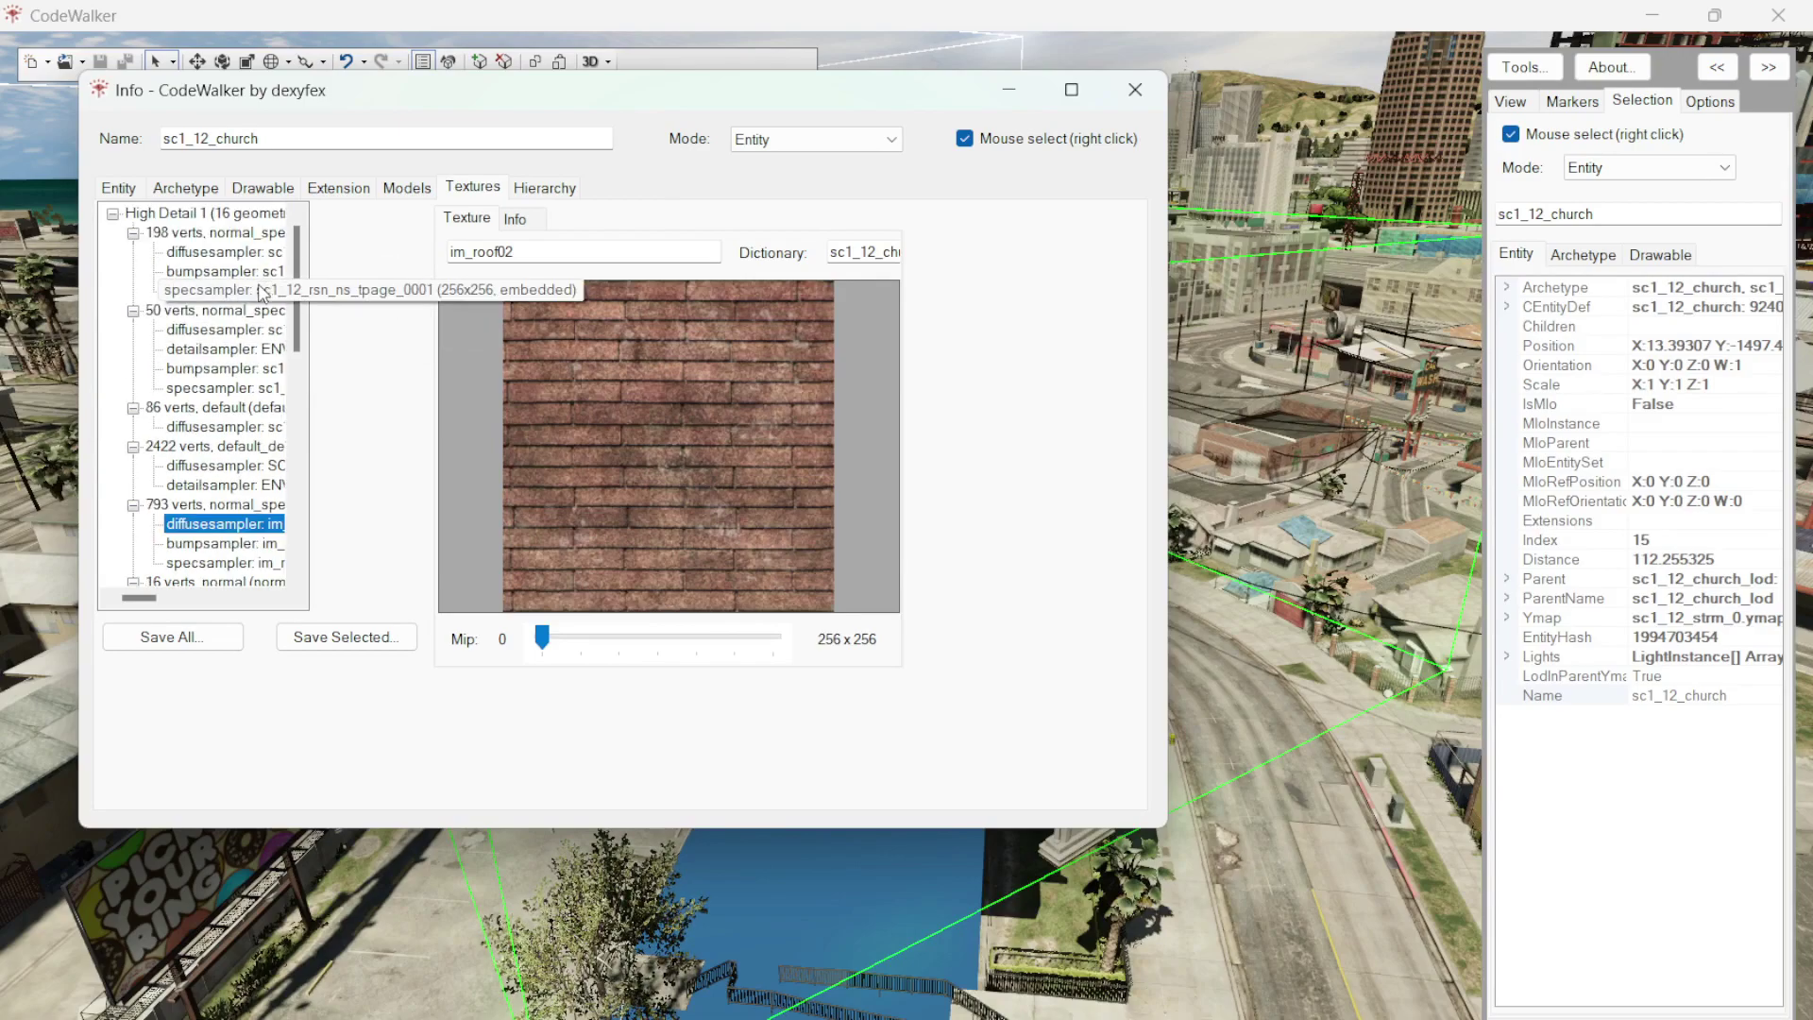
{"action": "left_click", "coordinate": [219, 251]}
- Preview the hedge texture and the hw1_25_ja_rn_churchwall diffuse, detail, normal and specular maps
{"action": "scroll", "coordinate": [291, 433], "scroll_direction": "down", "scroll_amount": 8}
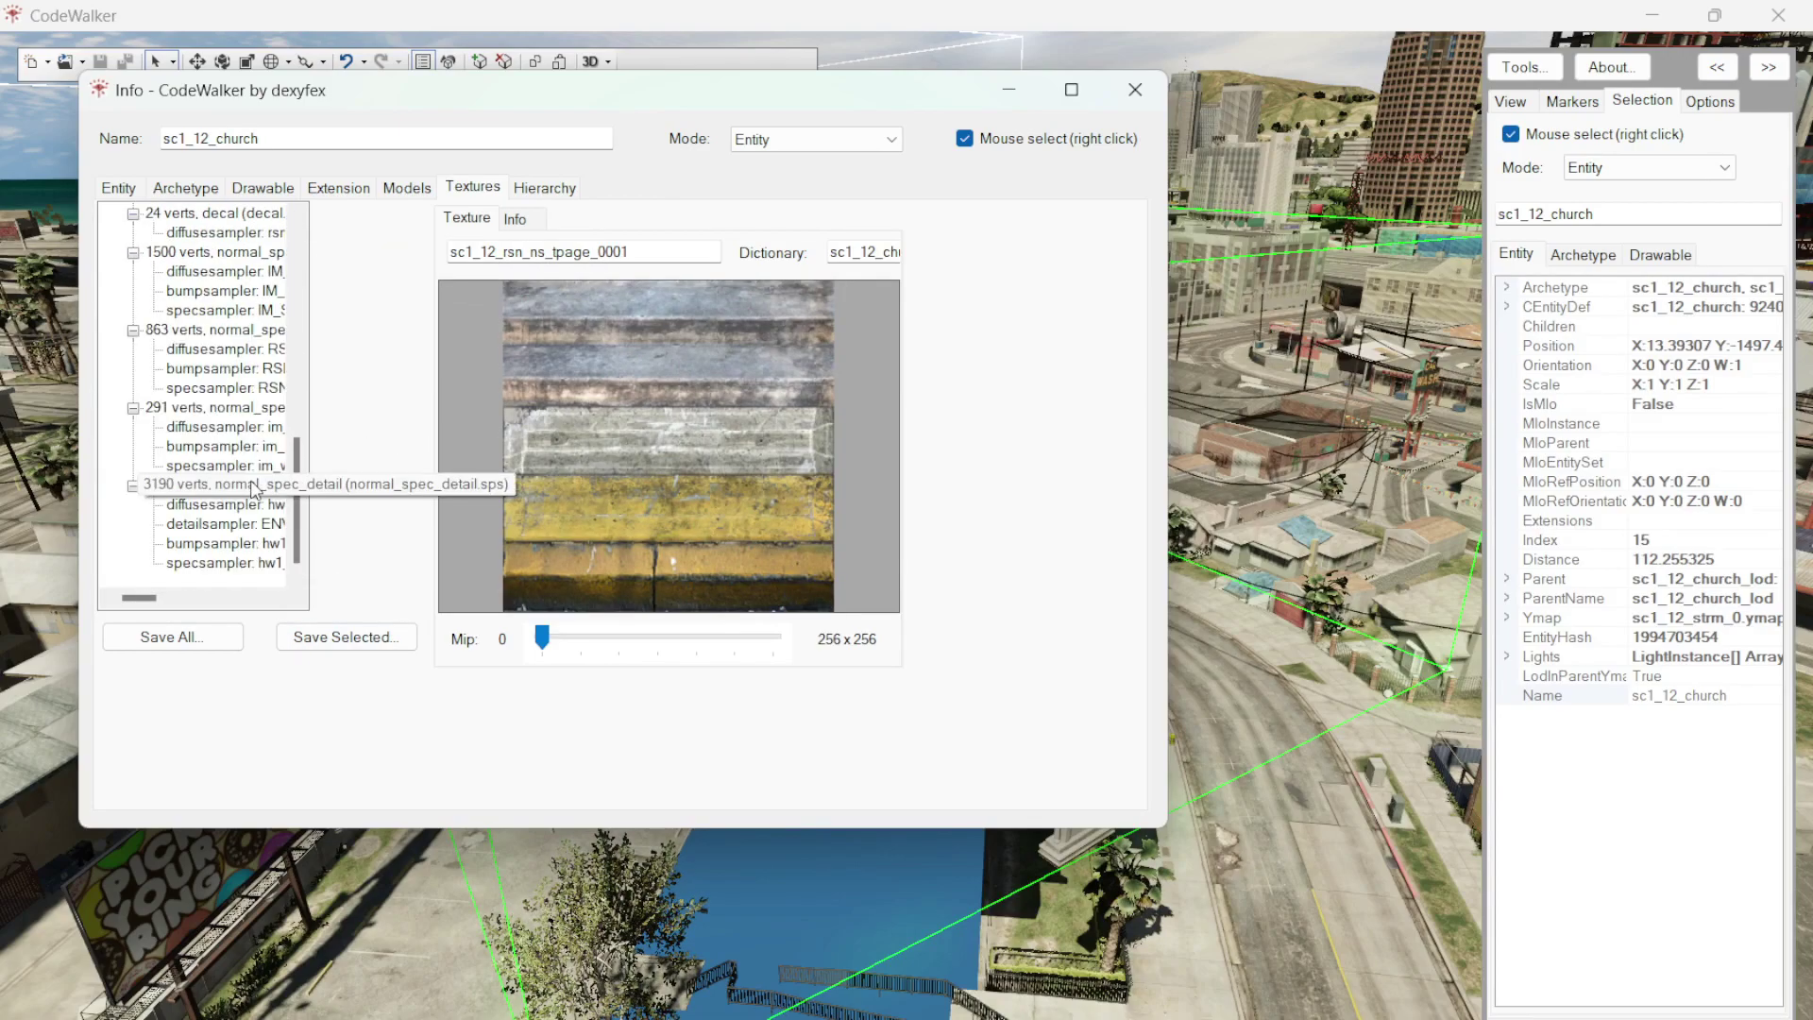
{"action": "left_click", "coordinate": [217, 347]}
{"action": "scroll", "coordinate": [223, 273], "scroll_direction": "up", "scroll_amount": 8}
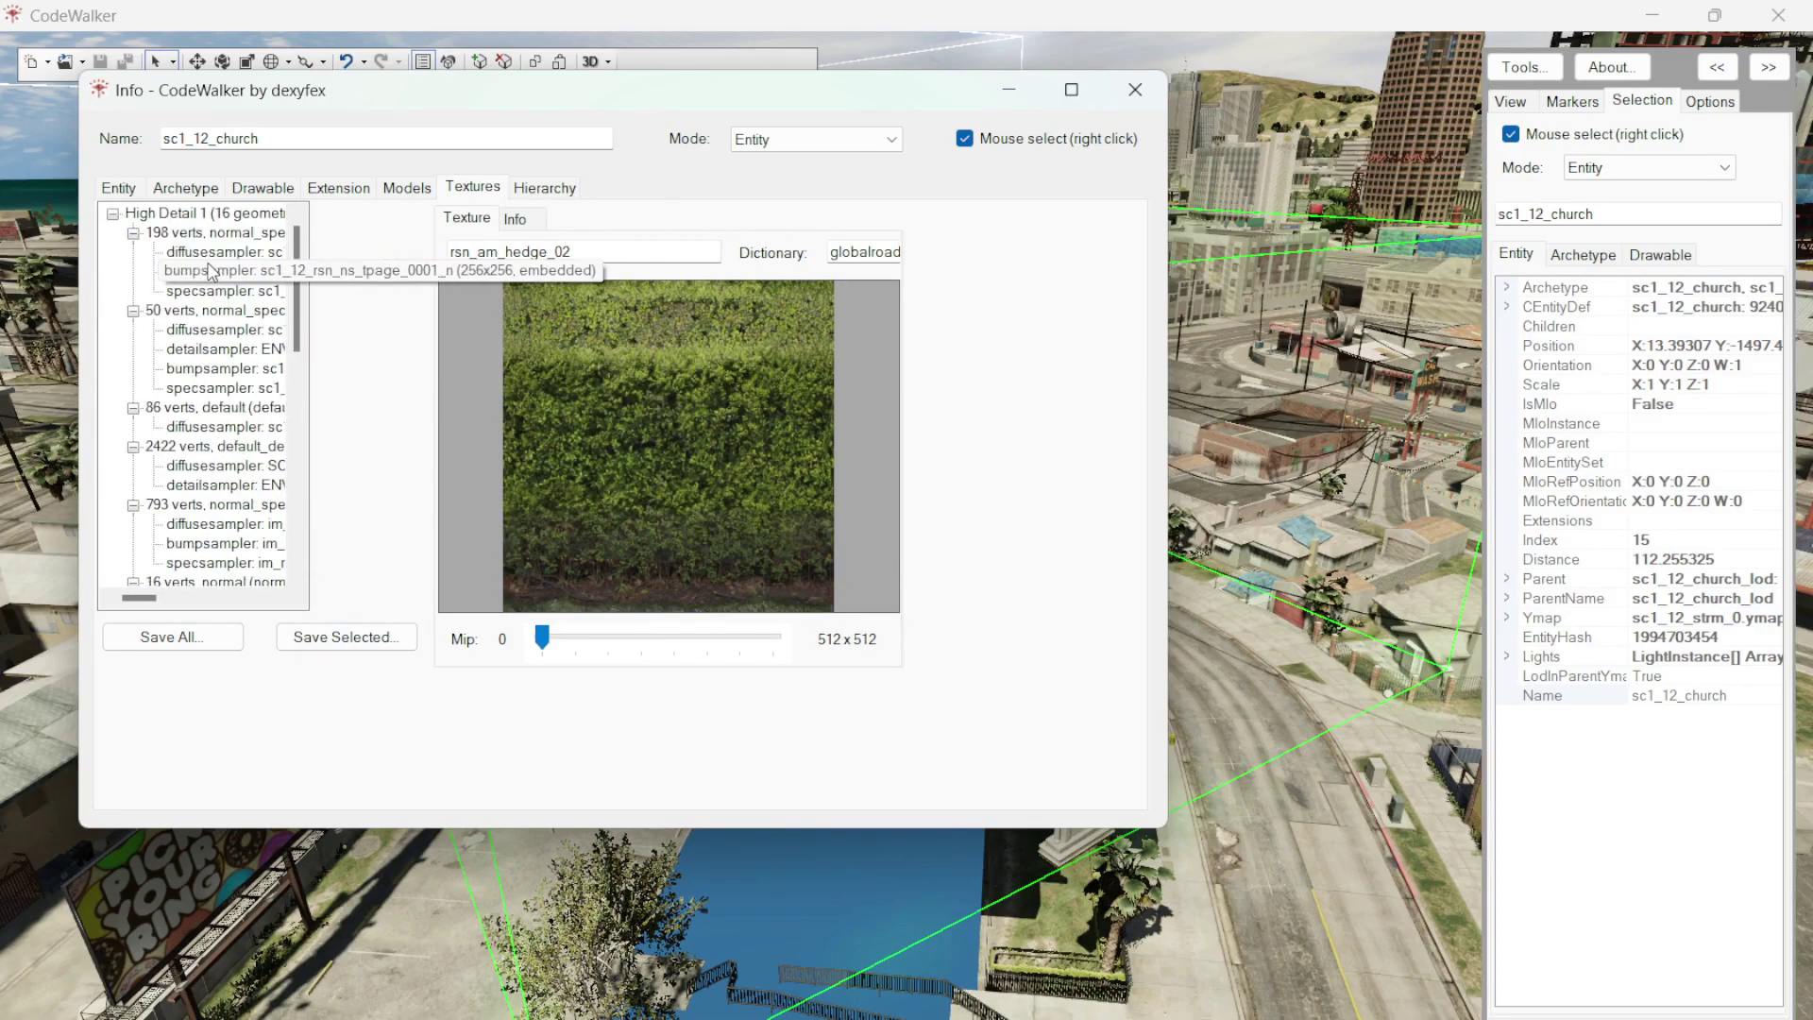
{"action": "left_click", "coordinate": [221, 253]}
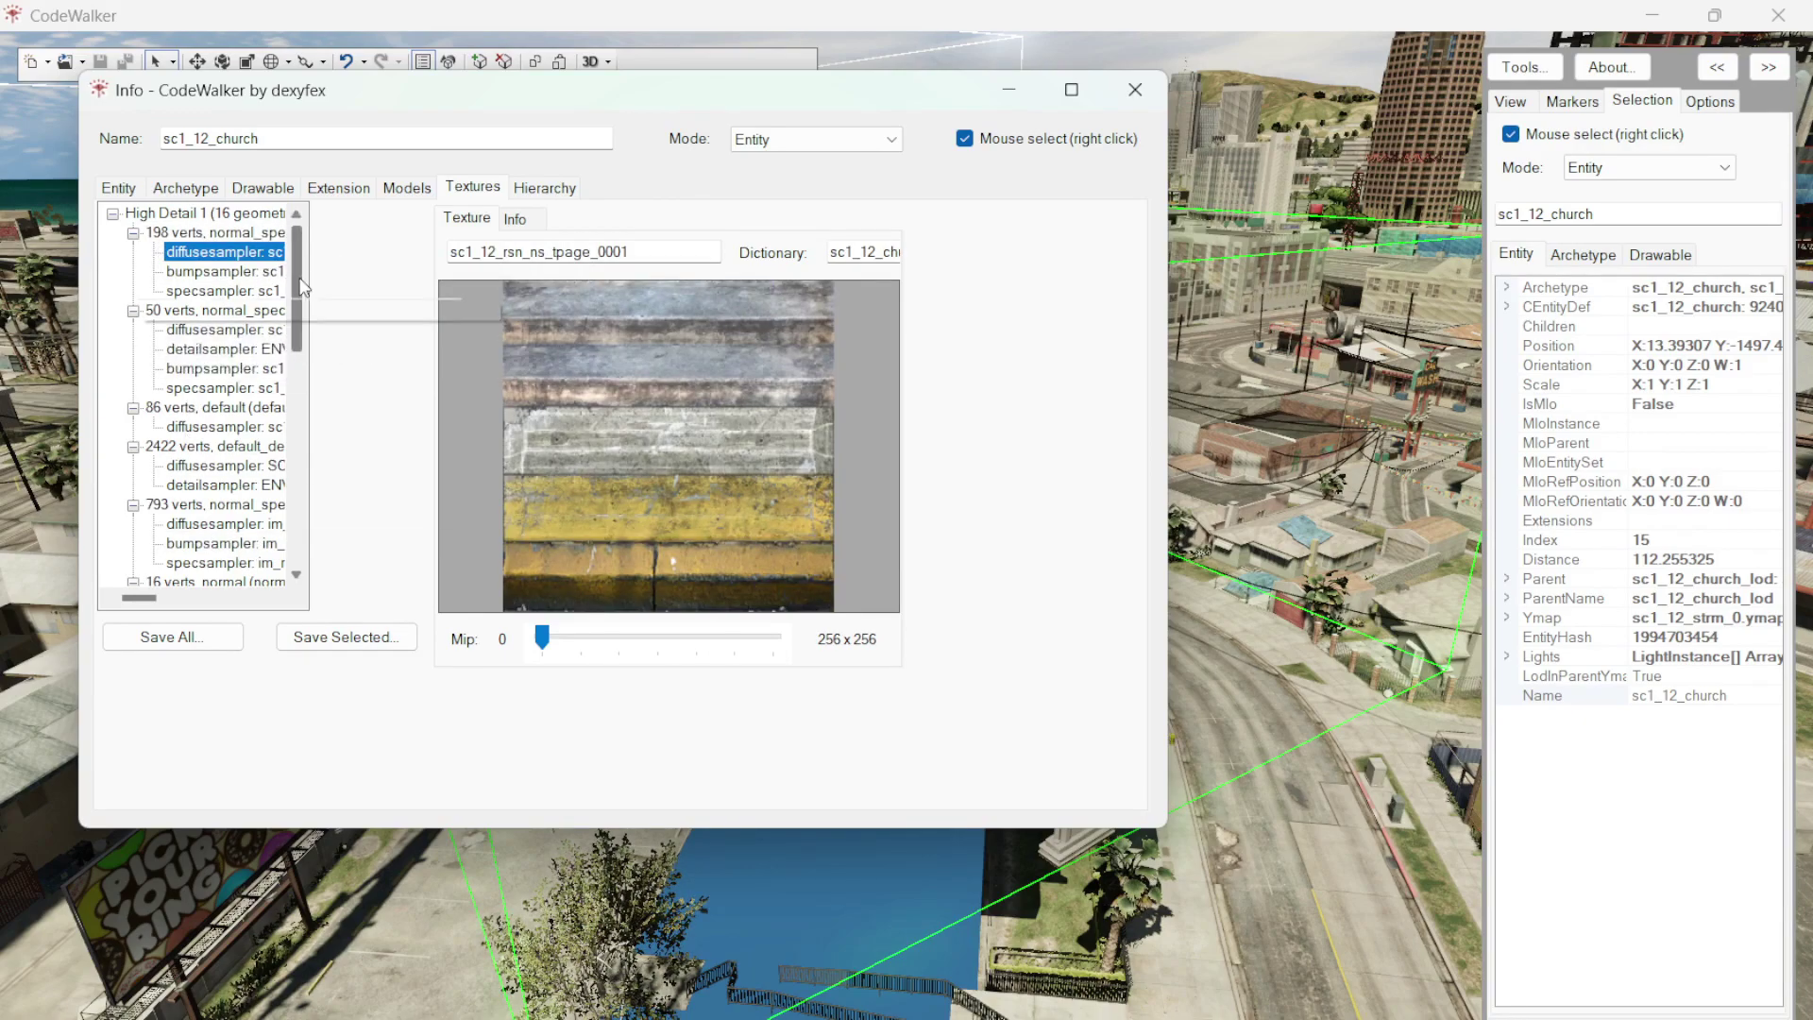
{"action": "scroll", "coordinate": [287, 410], "scroll_direction": "down", "scroll_amount": 3}
{"action": "scroll", "coordinate": [283, 355], "scroll_direction": "down", "scroll_amount": 3}
{"action": "scroll", "coordinate": [245, 444], "scroll_direction": "down", "scroll_amount": 3}
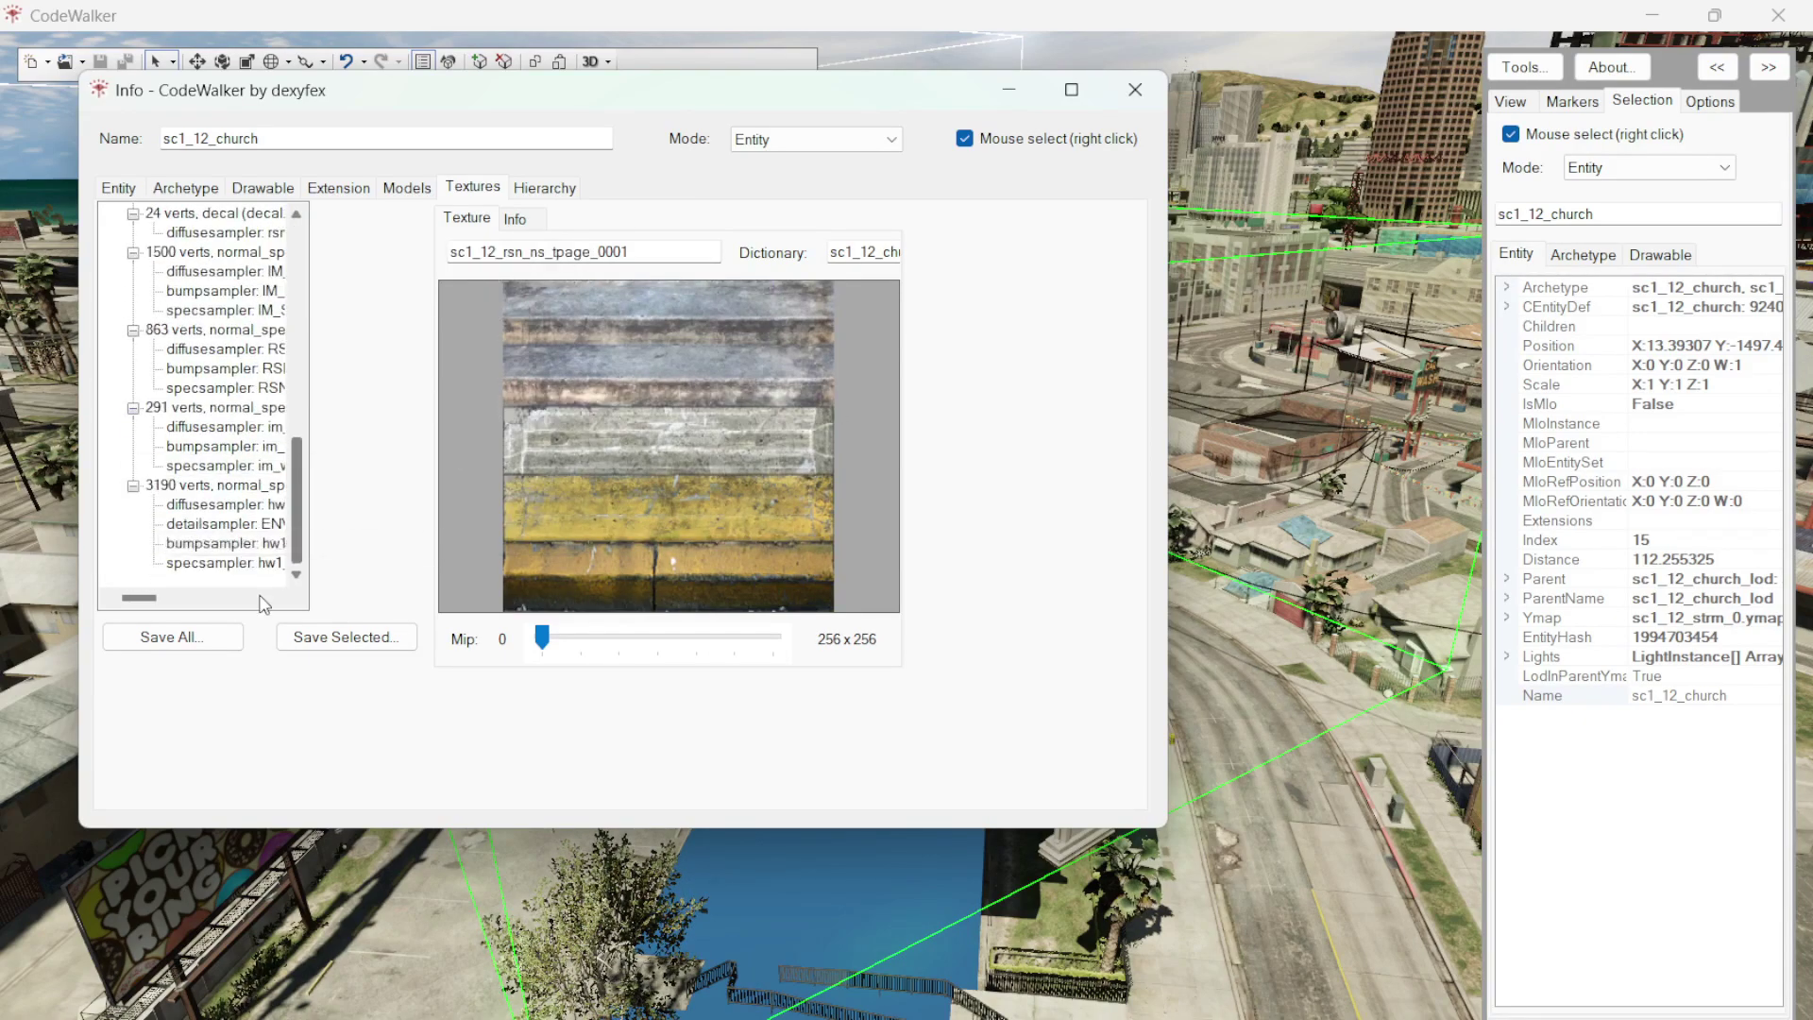
{"action": "scroll", "coordinate": [207, 520], "scroll_direction": "down", "scroll_amount": 3}
{"action": "left_click", "coordinate": [207, 510]}
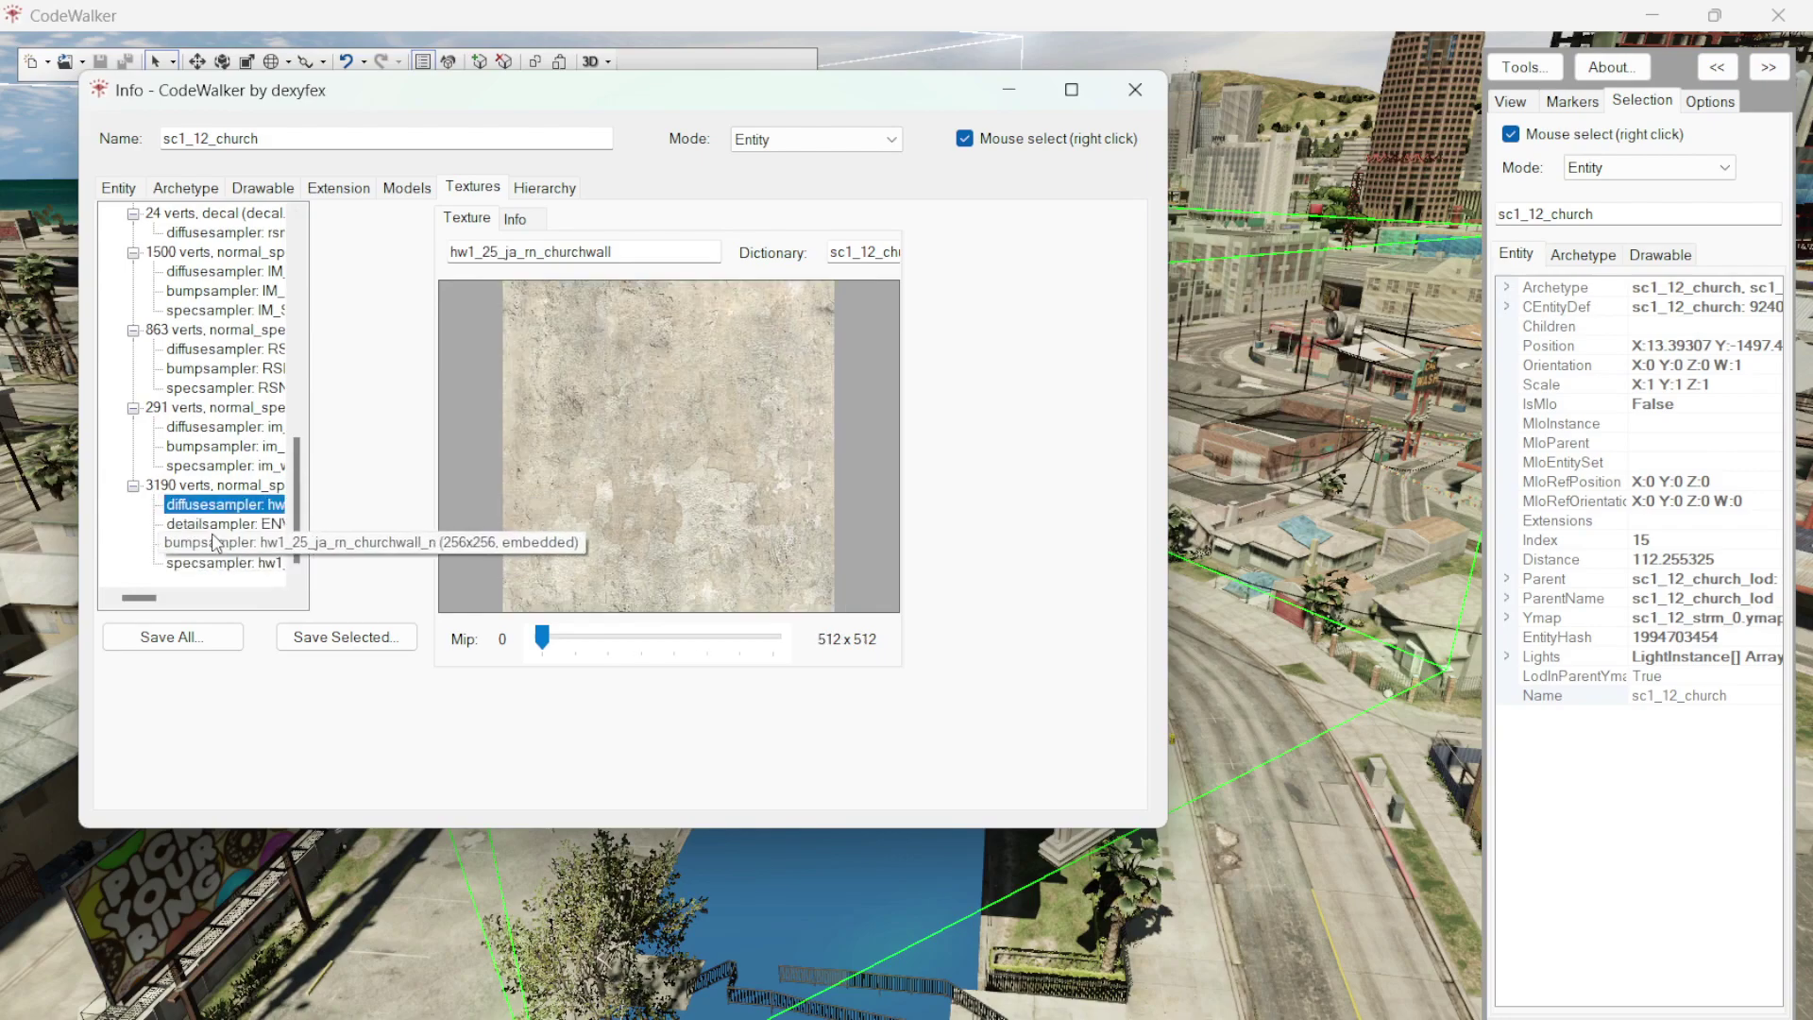
{"action": "left_click", "coordinate": [208, 524]}
{"action": "left_click", "coordinate": [211, 543]}
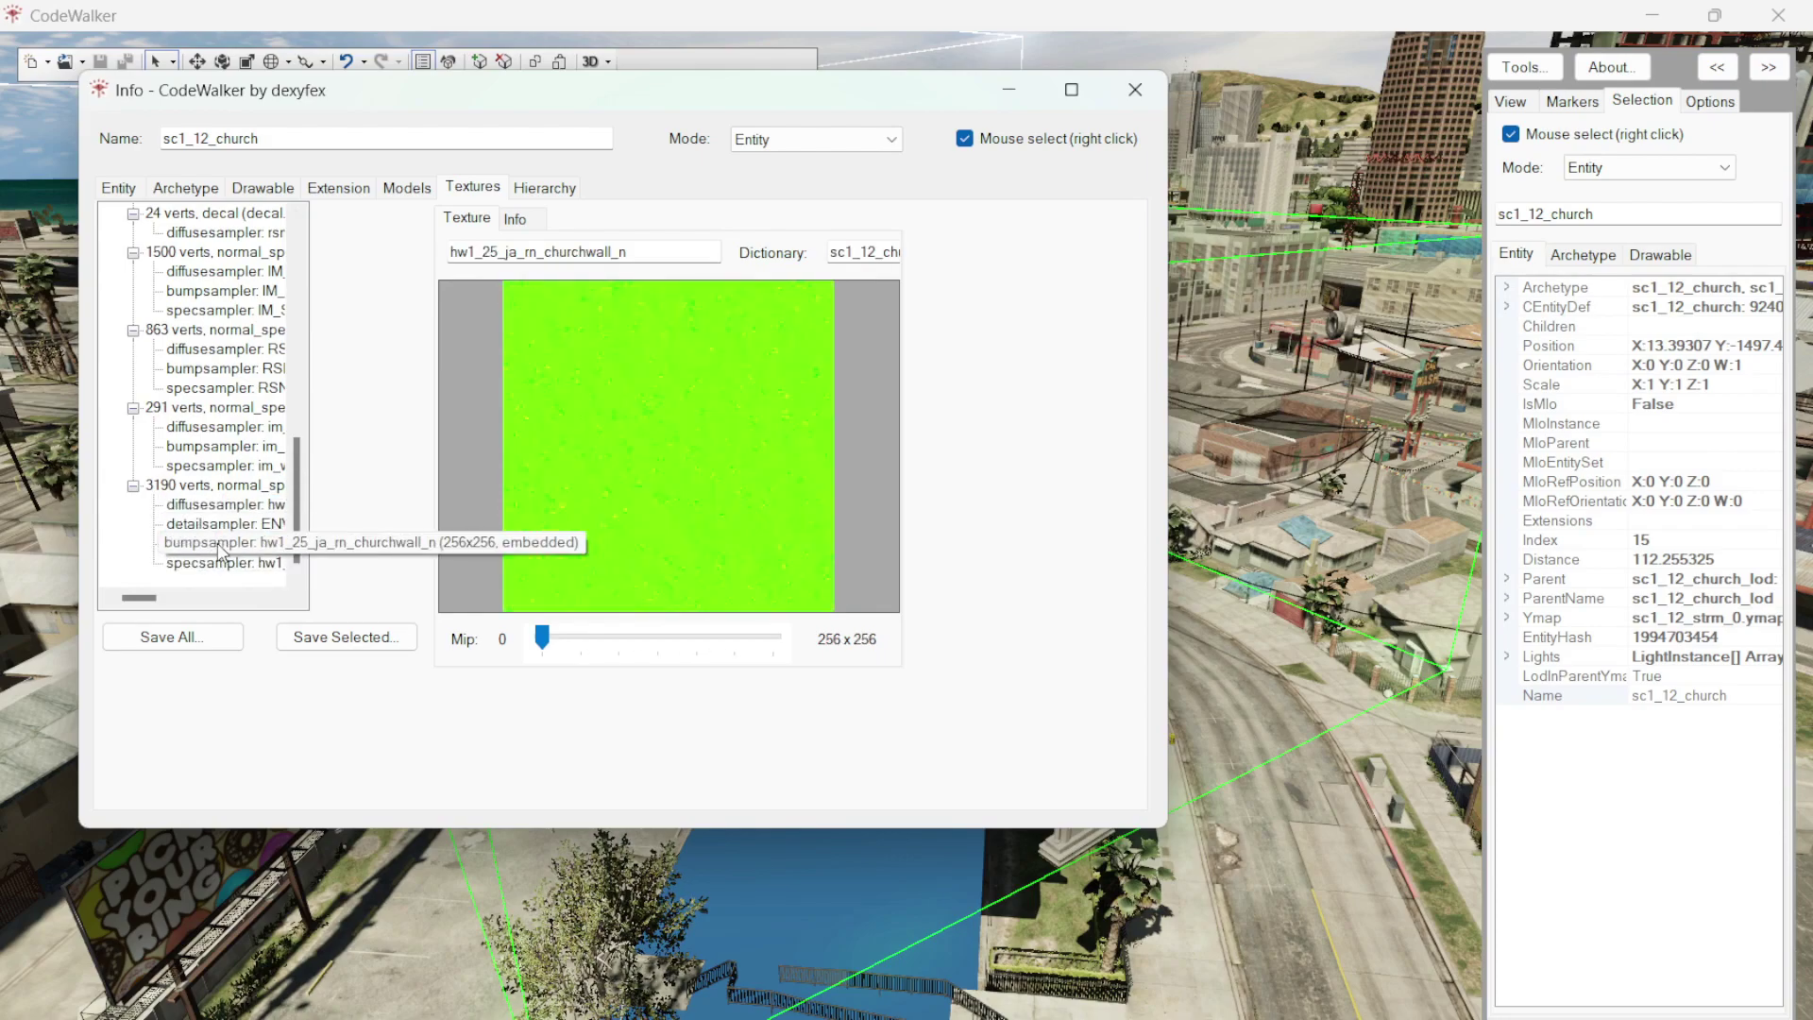
{"action": "left_click", "coordinate": [225, 563]}
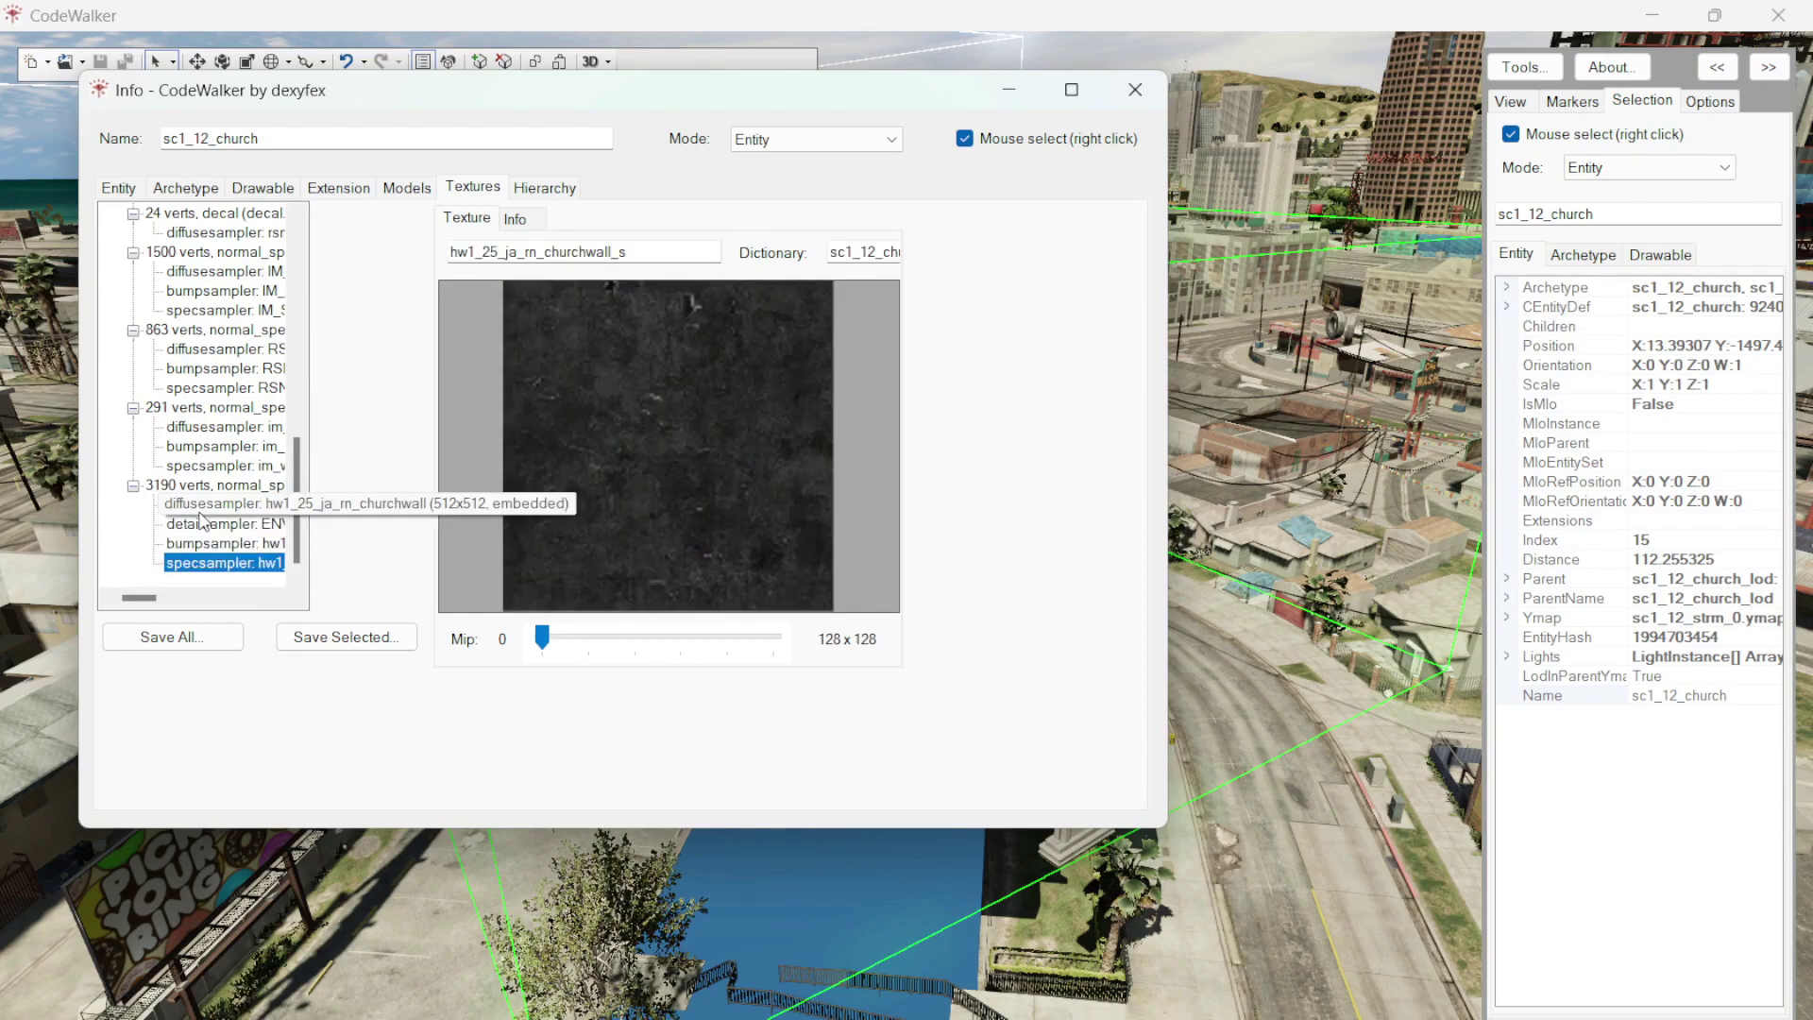
- Preview the im_wall_small_05, RSN_AM_Hedge_02 and im_sc1_12_churchwin_01 textures
{"action": "left_click", "coordinate": [199, 509]}
{"action": "left_click", "coordinate": [208, 425]}
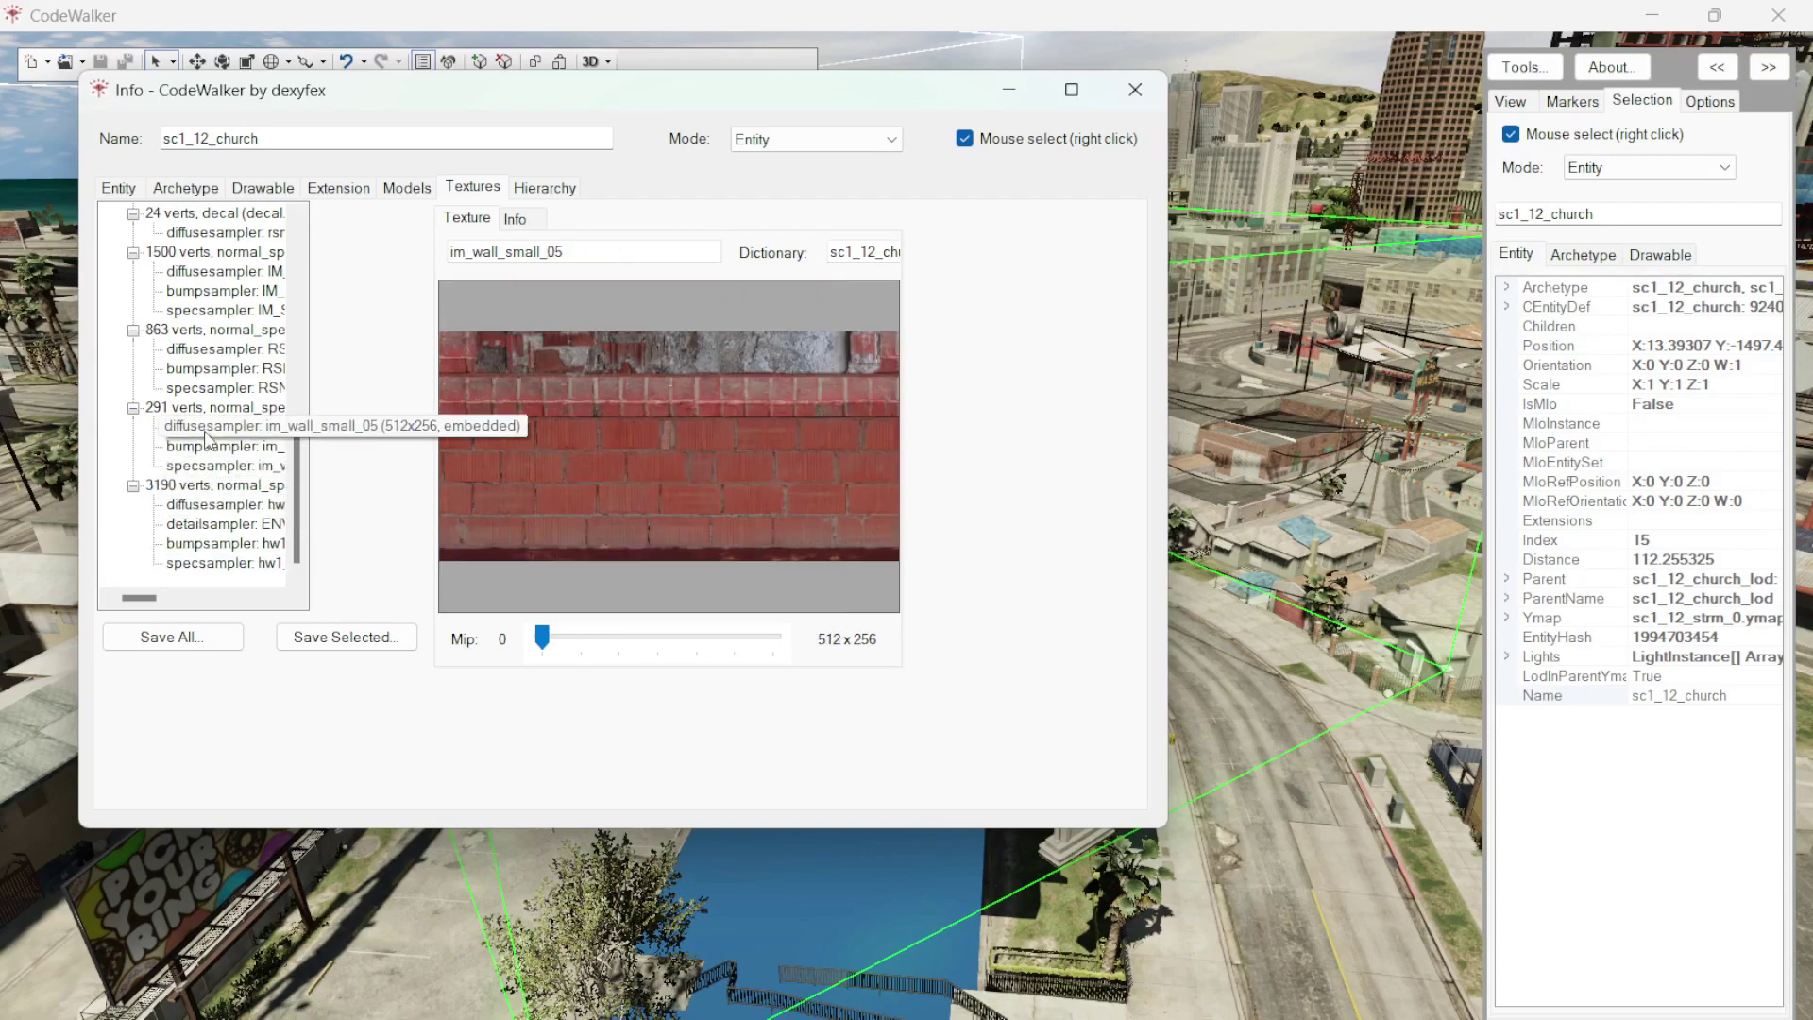
{"action": "left_click", "coordinate": [197, 348]}
{"action": "left_click", "coordinate": [197, 273]}
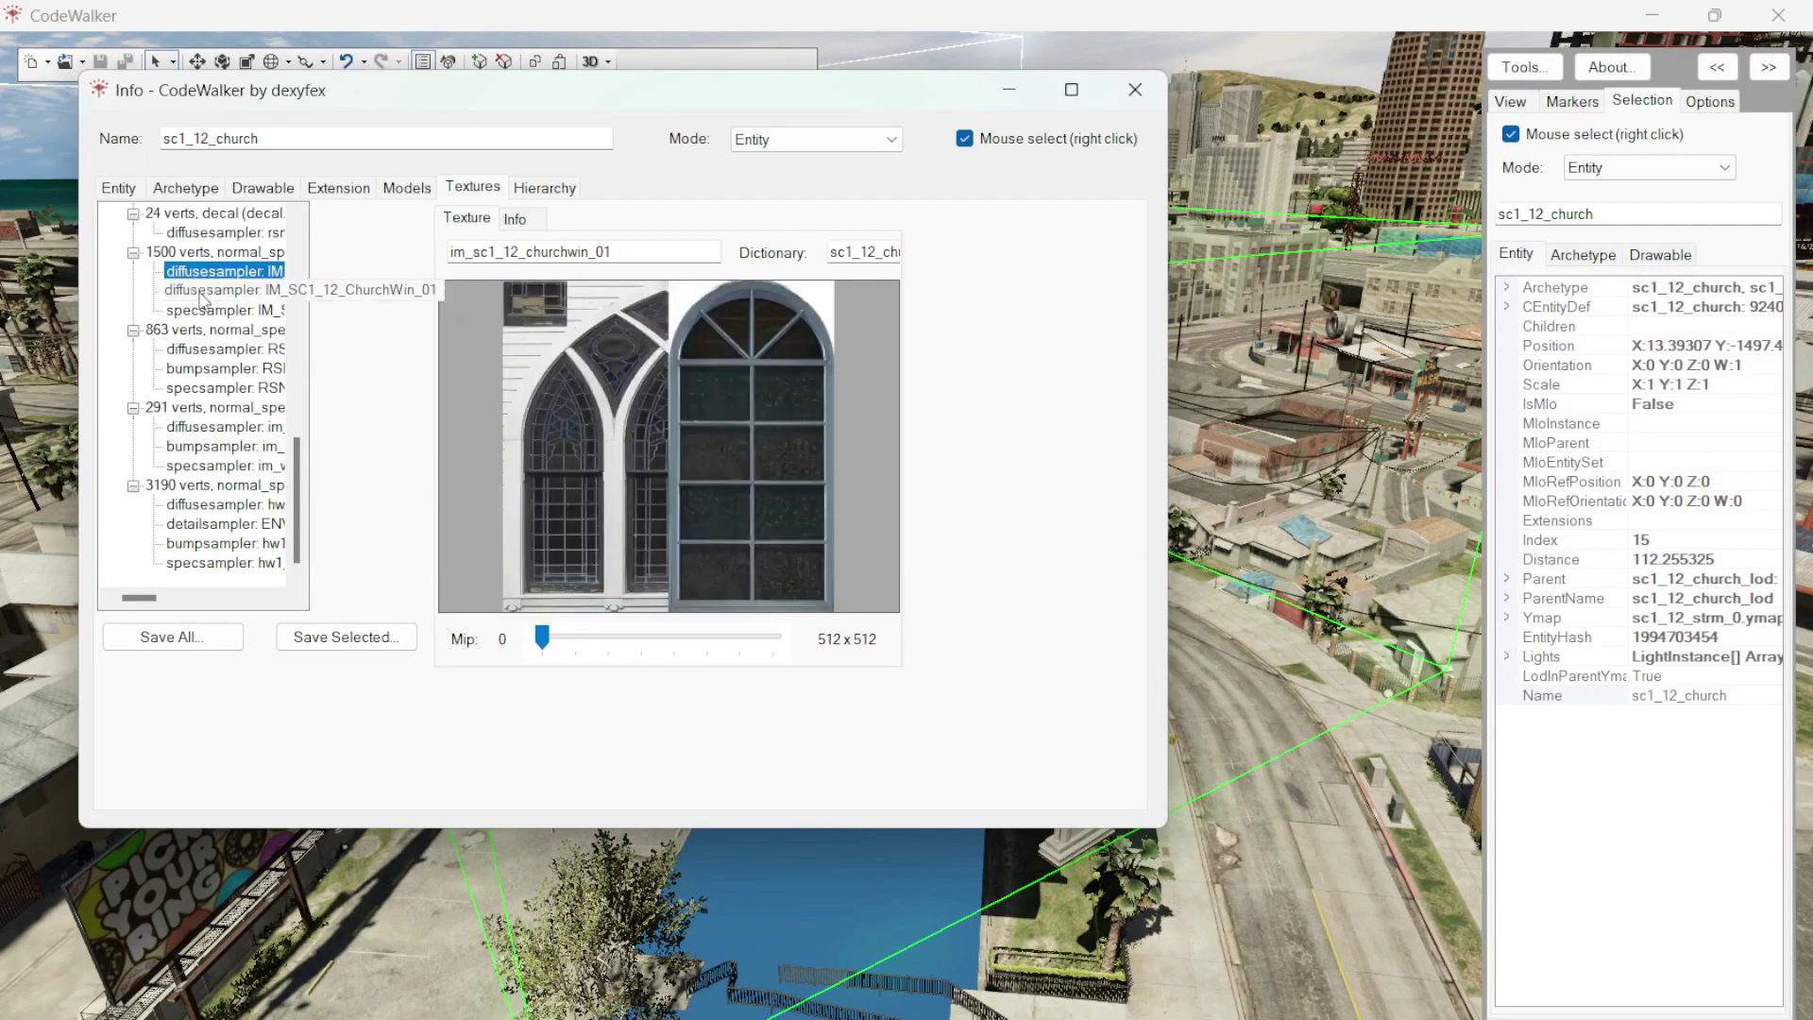
- Save the church wall texture and im_wall_small_05.png to the models props folder
{"action": "left_click", "coordinate": [196, 506]}
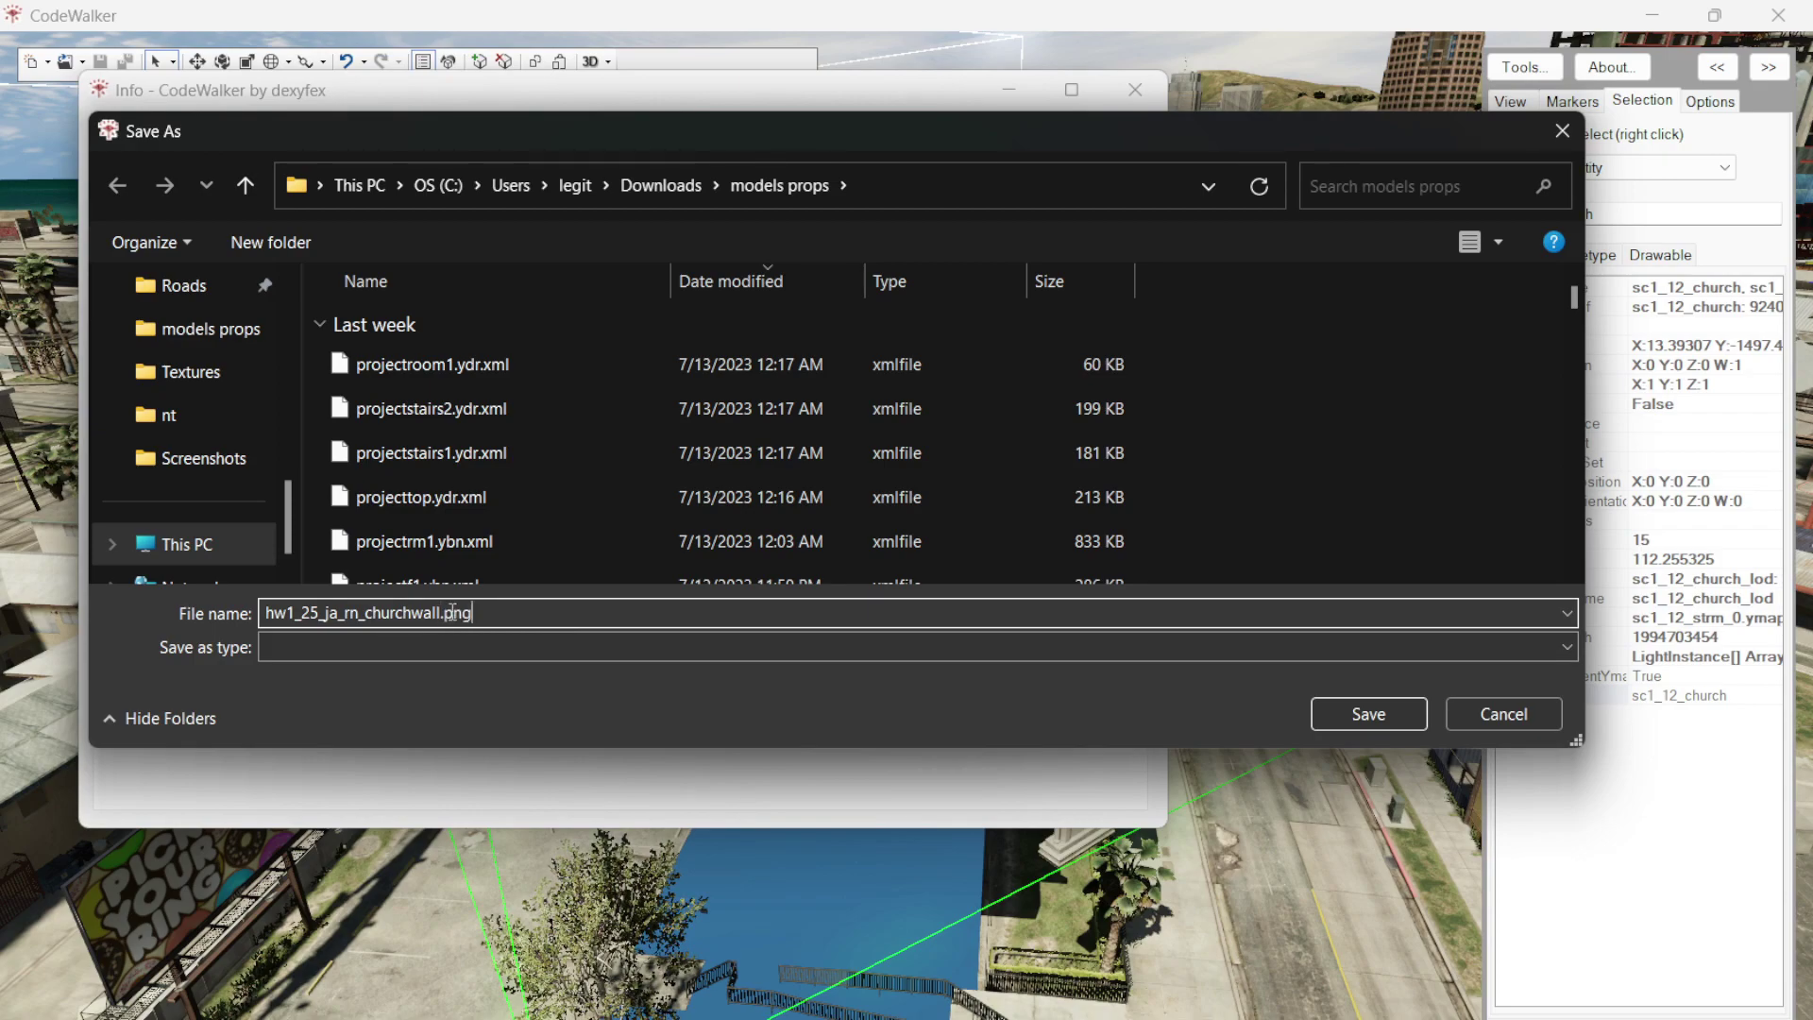
{"action": "left_click", "coordinate": [1360, 715]}
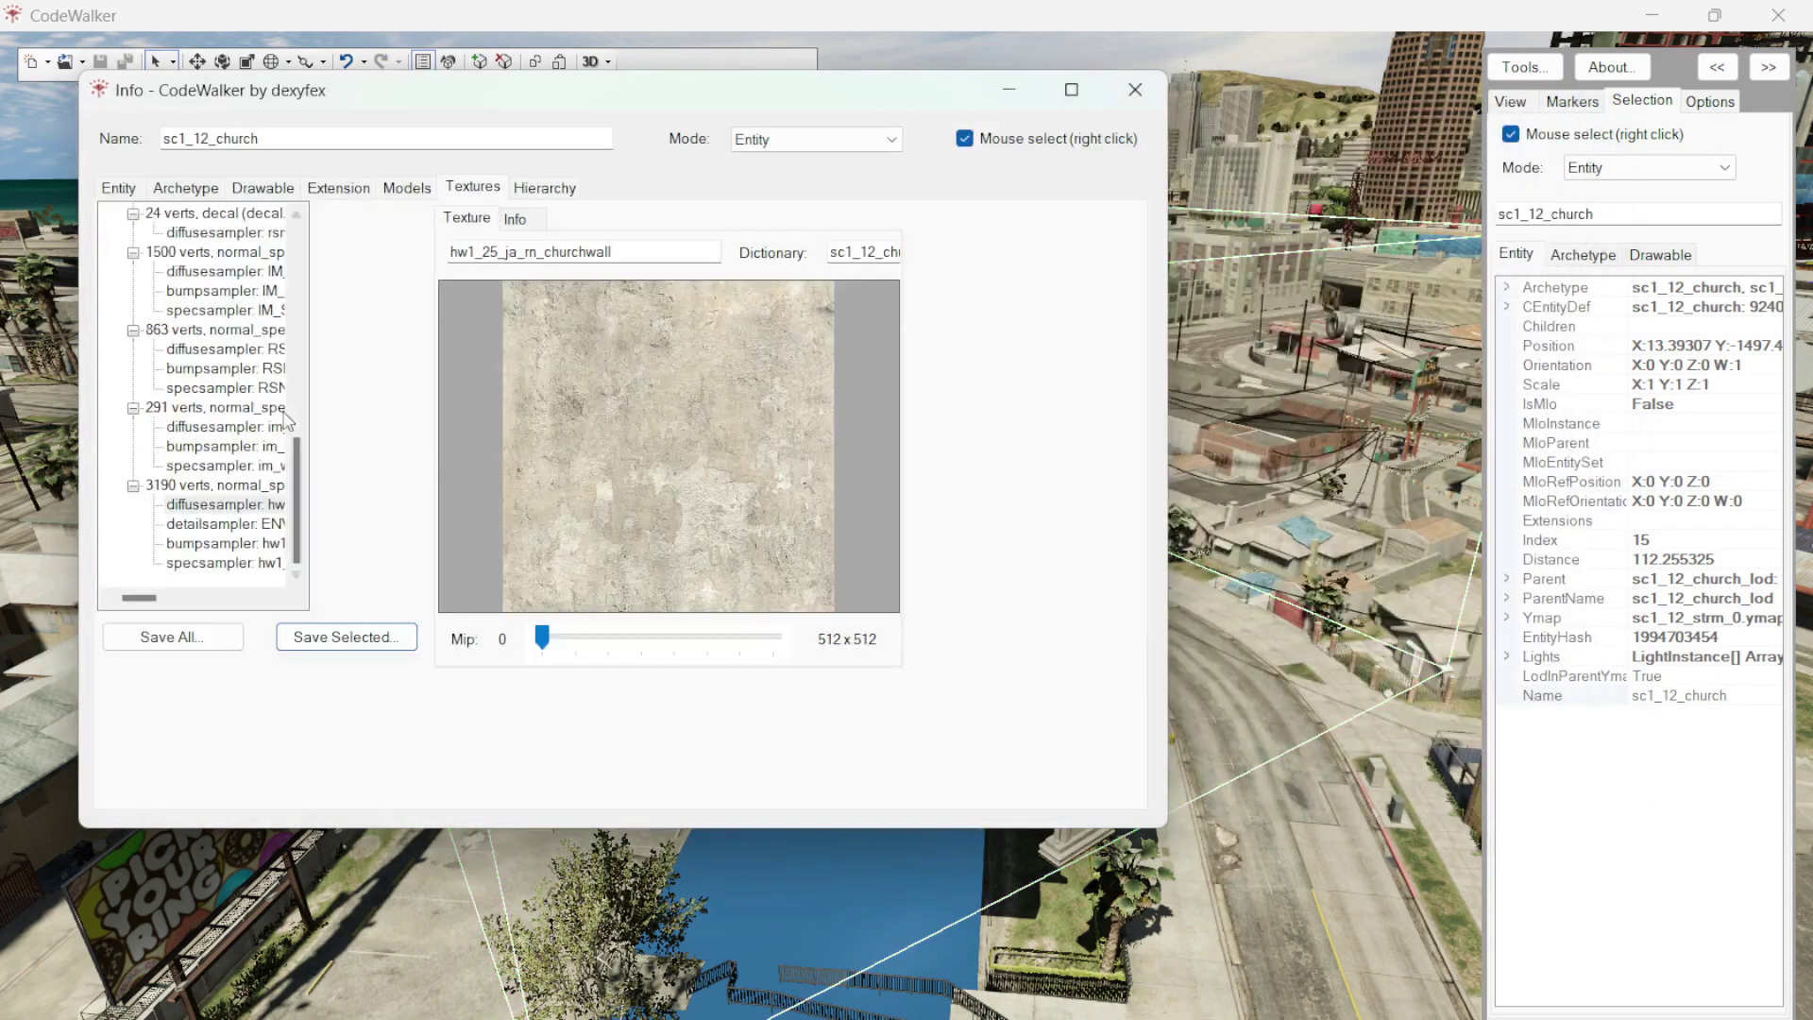
{"action": "left_click", "coordinate": [227, 427]}
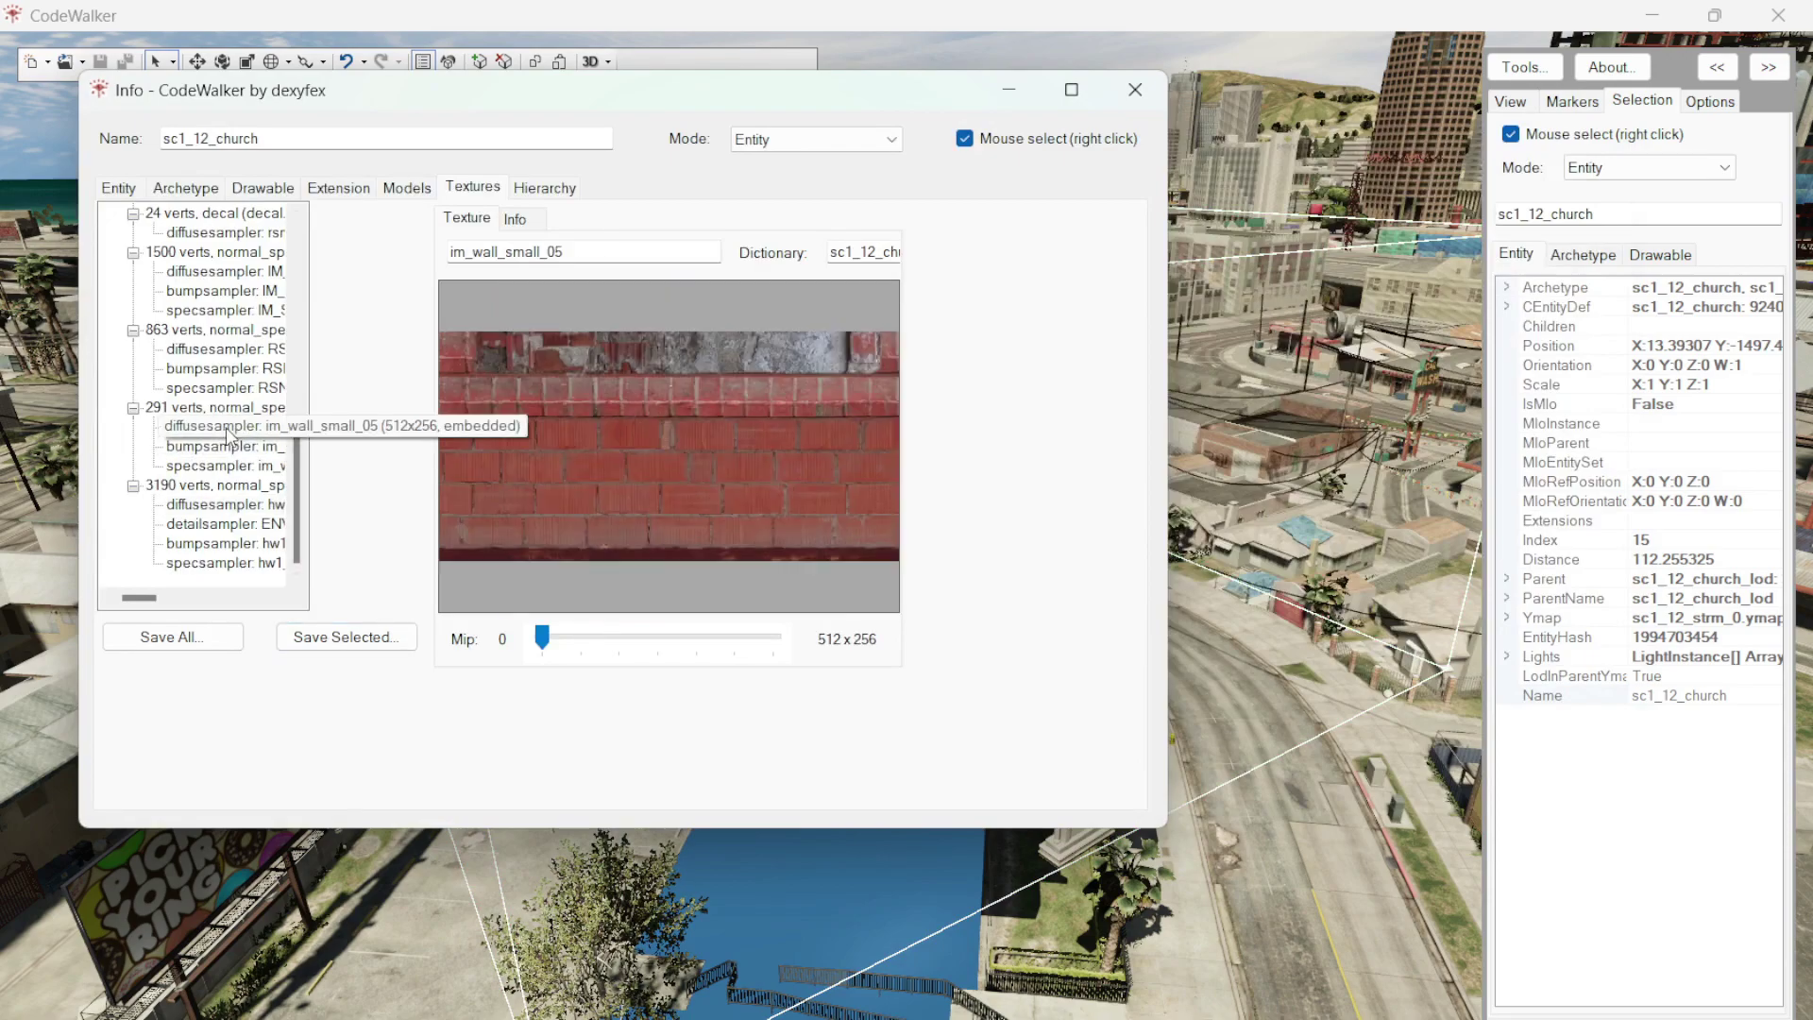
{"action": "left_click", "coordinate": [360, 637]}
{"action": "key", "text": "BackSpace"}
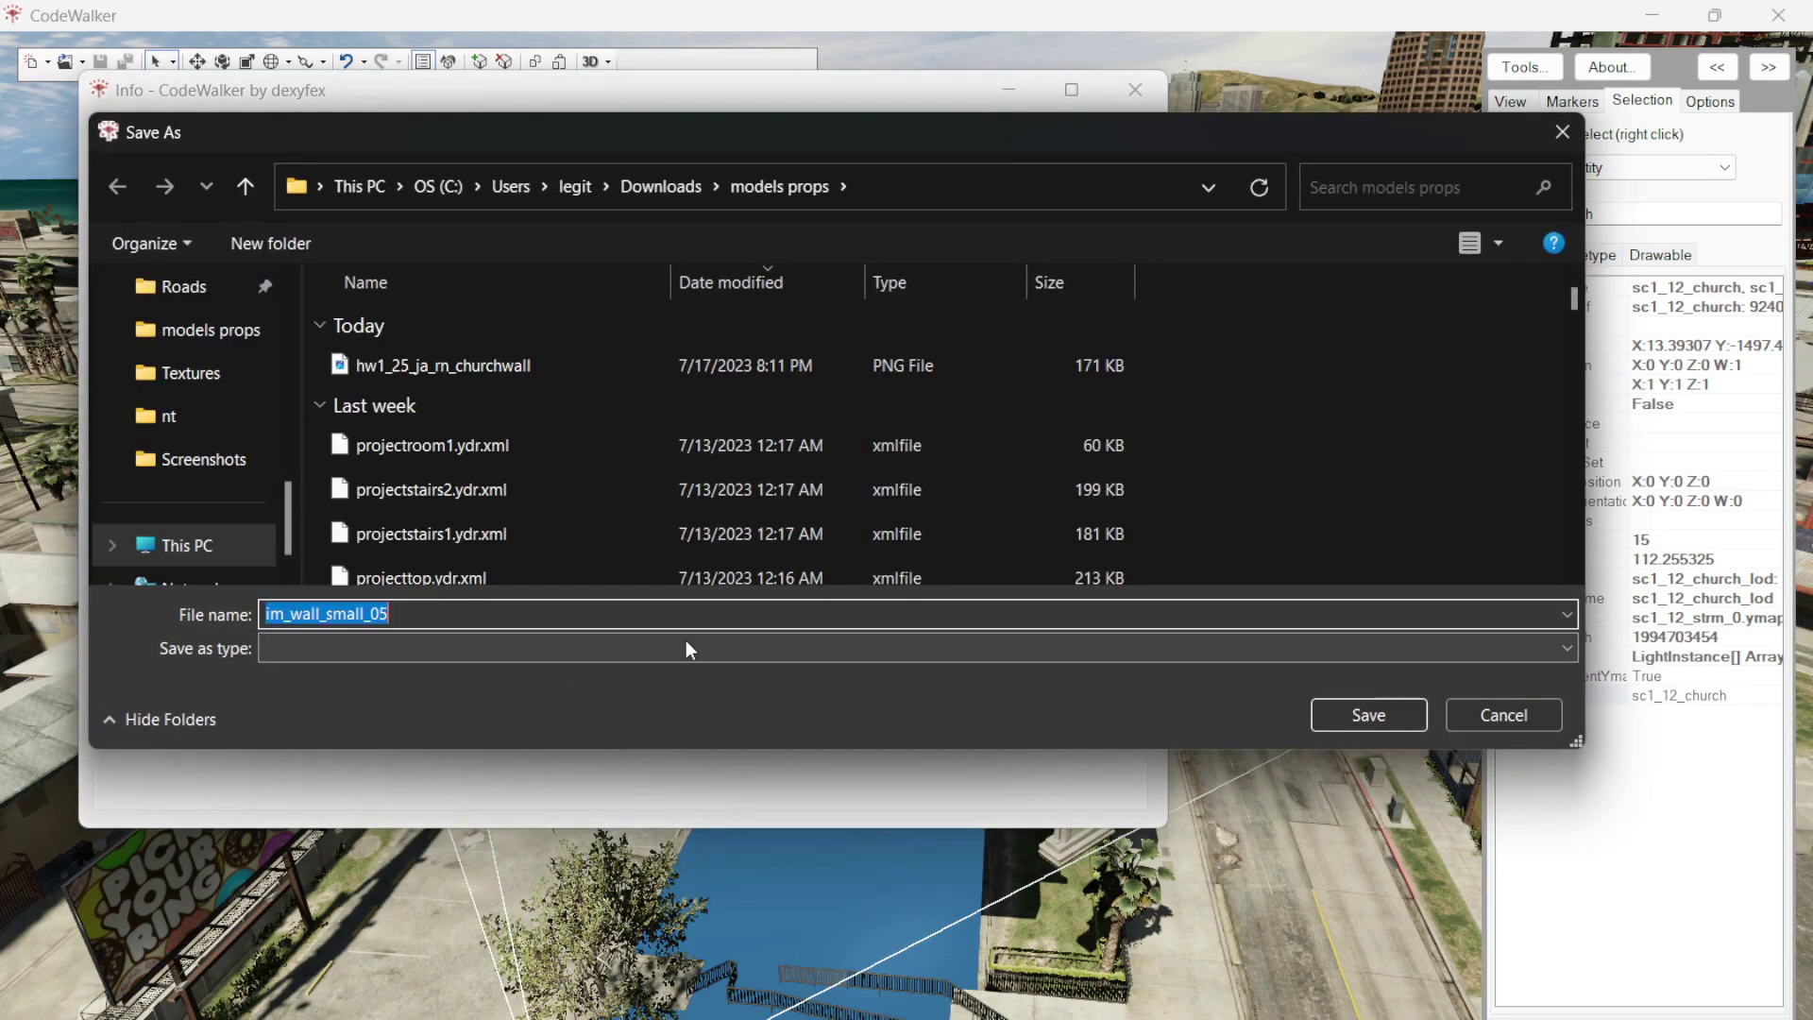
{"action": "key", "text": "End"}
{"action": "type", "text": ".png"}
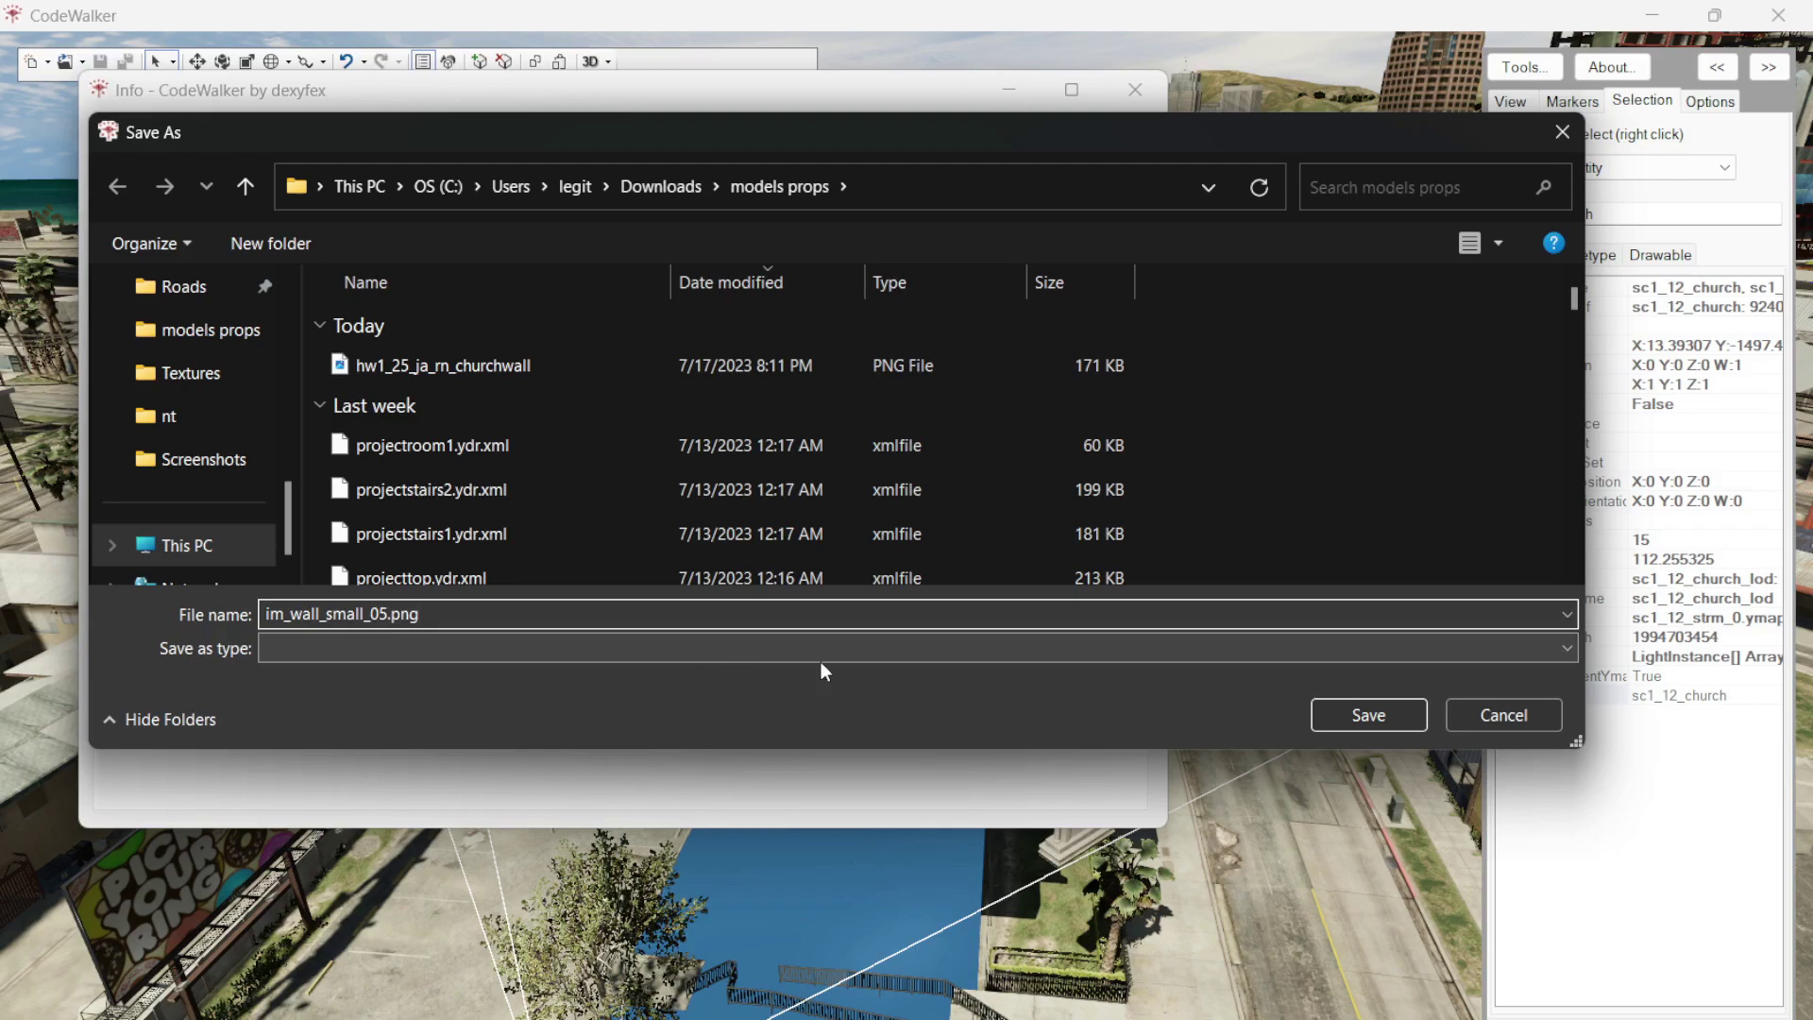
{"action": "left_click", "coordinate": [1367, 712]}
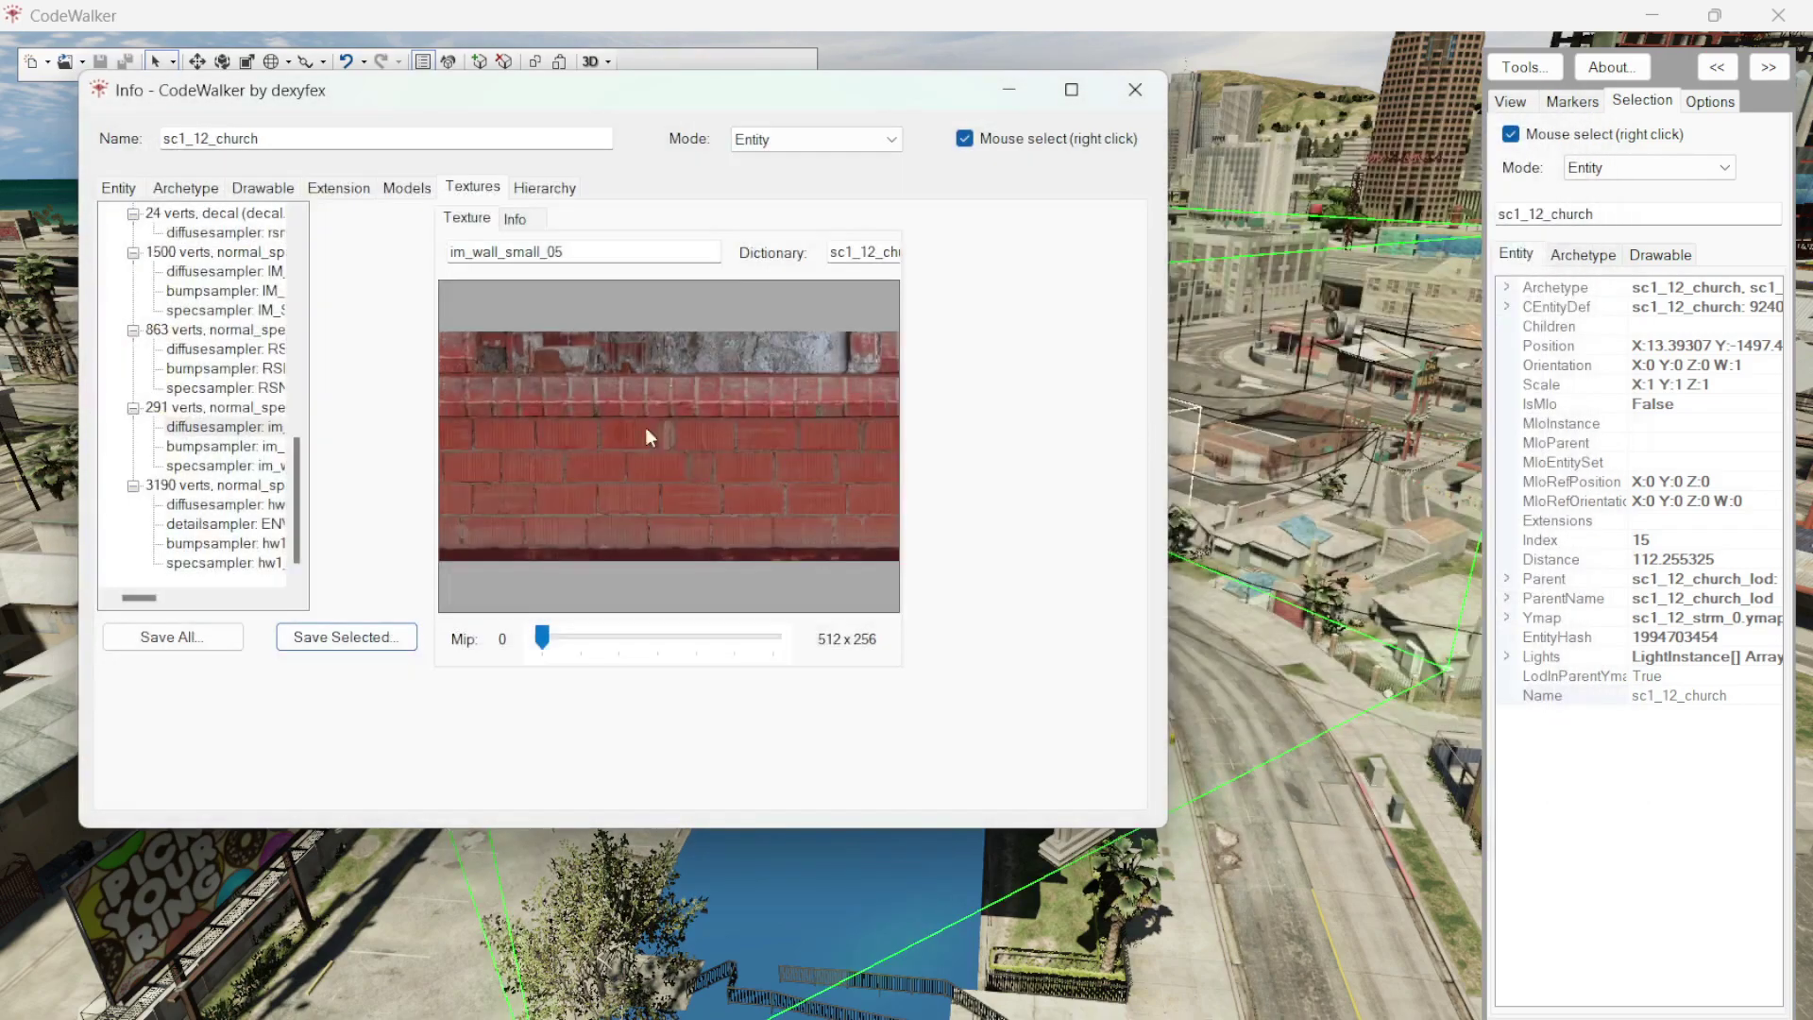
- Save the hedge texture as PNG and minimize the Info window
{"action": "left_click", "coordinate": [219, 349]}
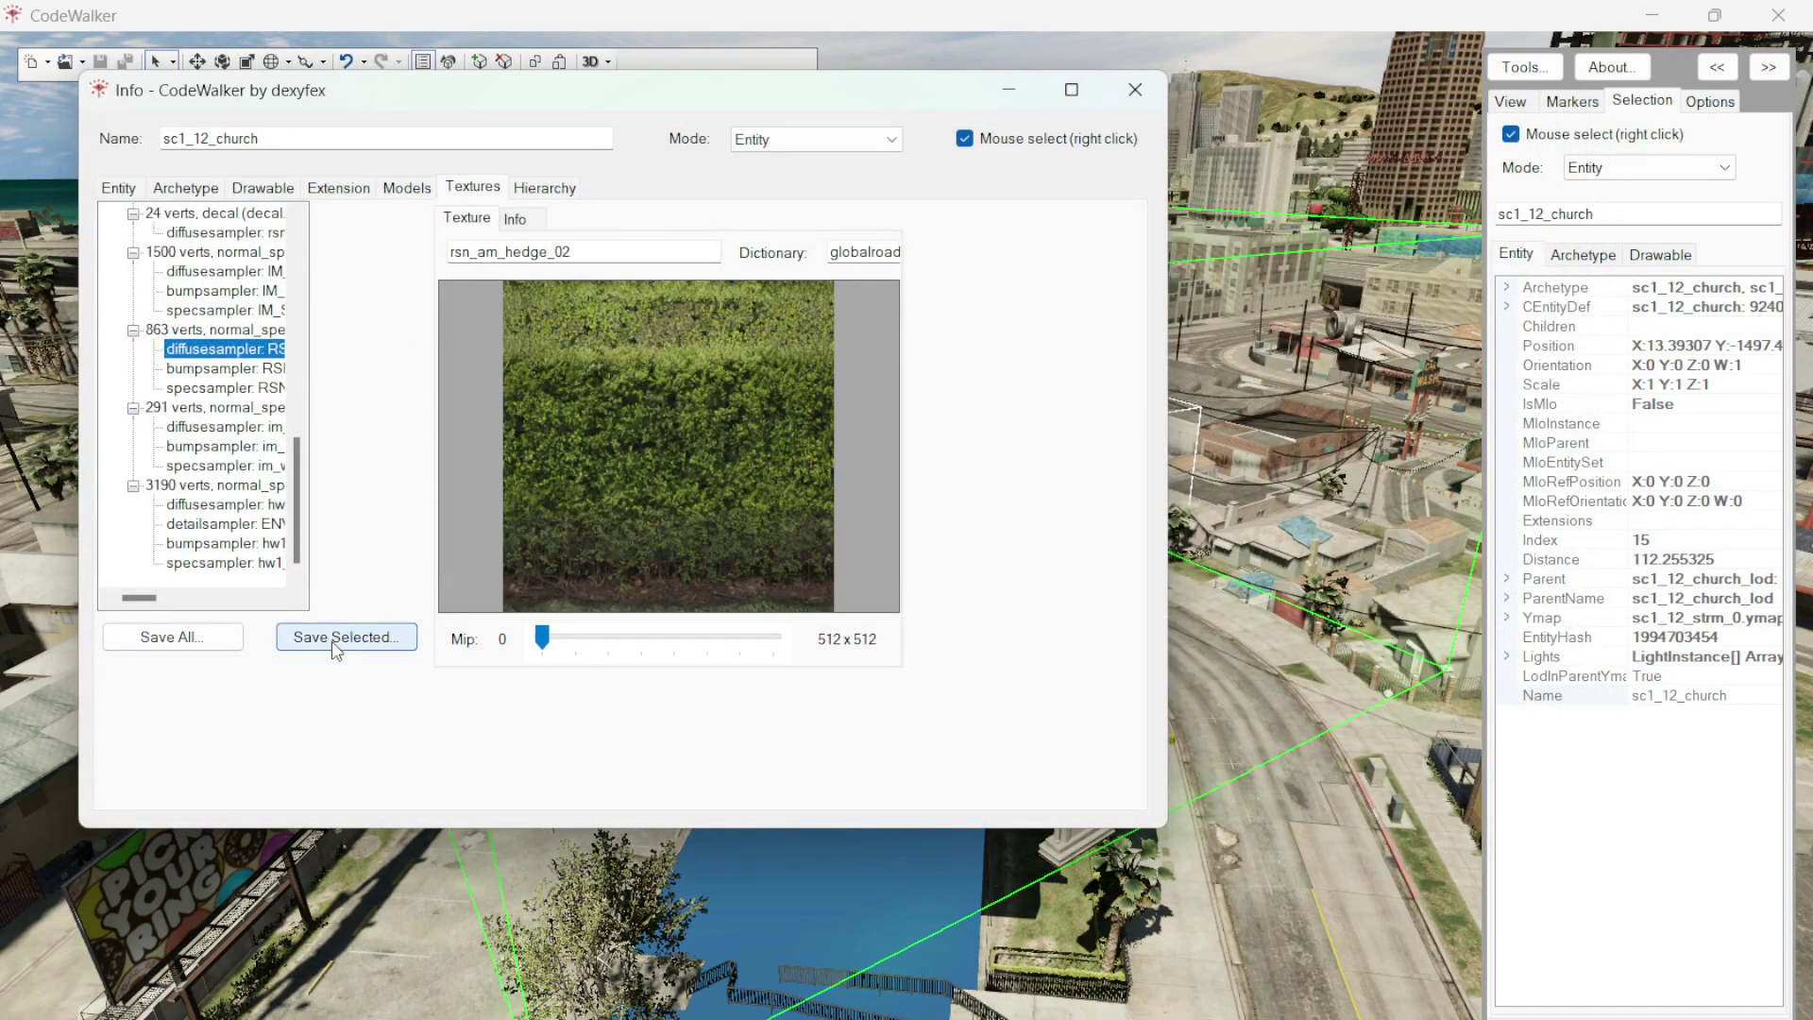
{"action": "left_click", "coordinate": [218, 272]}
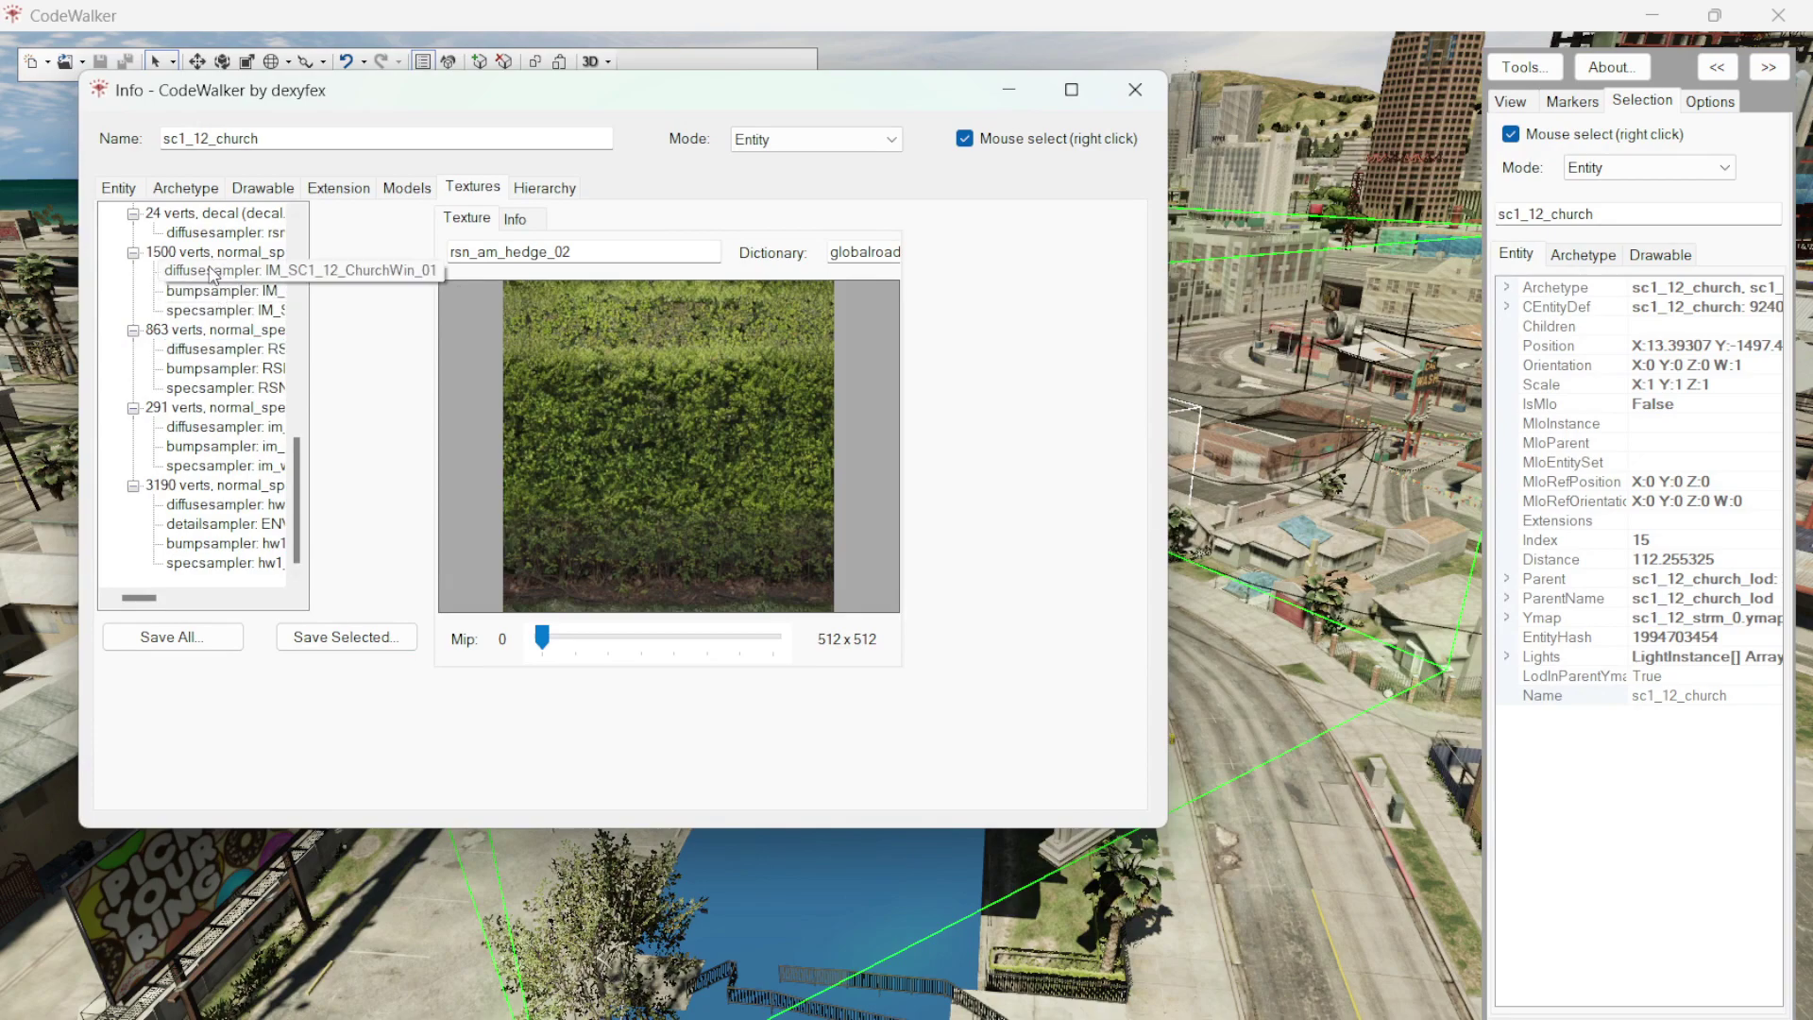
{"action": "left_click", "coordinate": [218, 349]}
{"action": "left_click", "coordinate": [345, 636]}
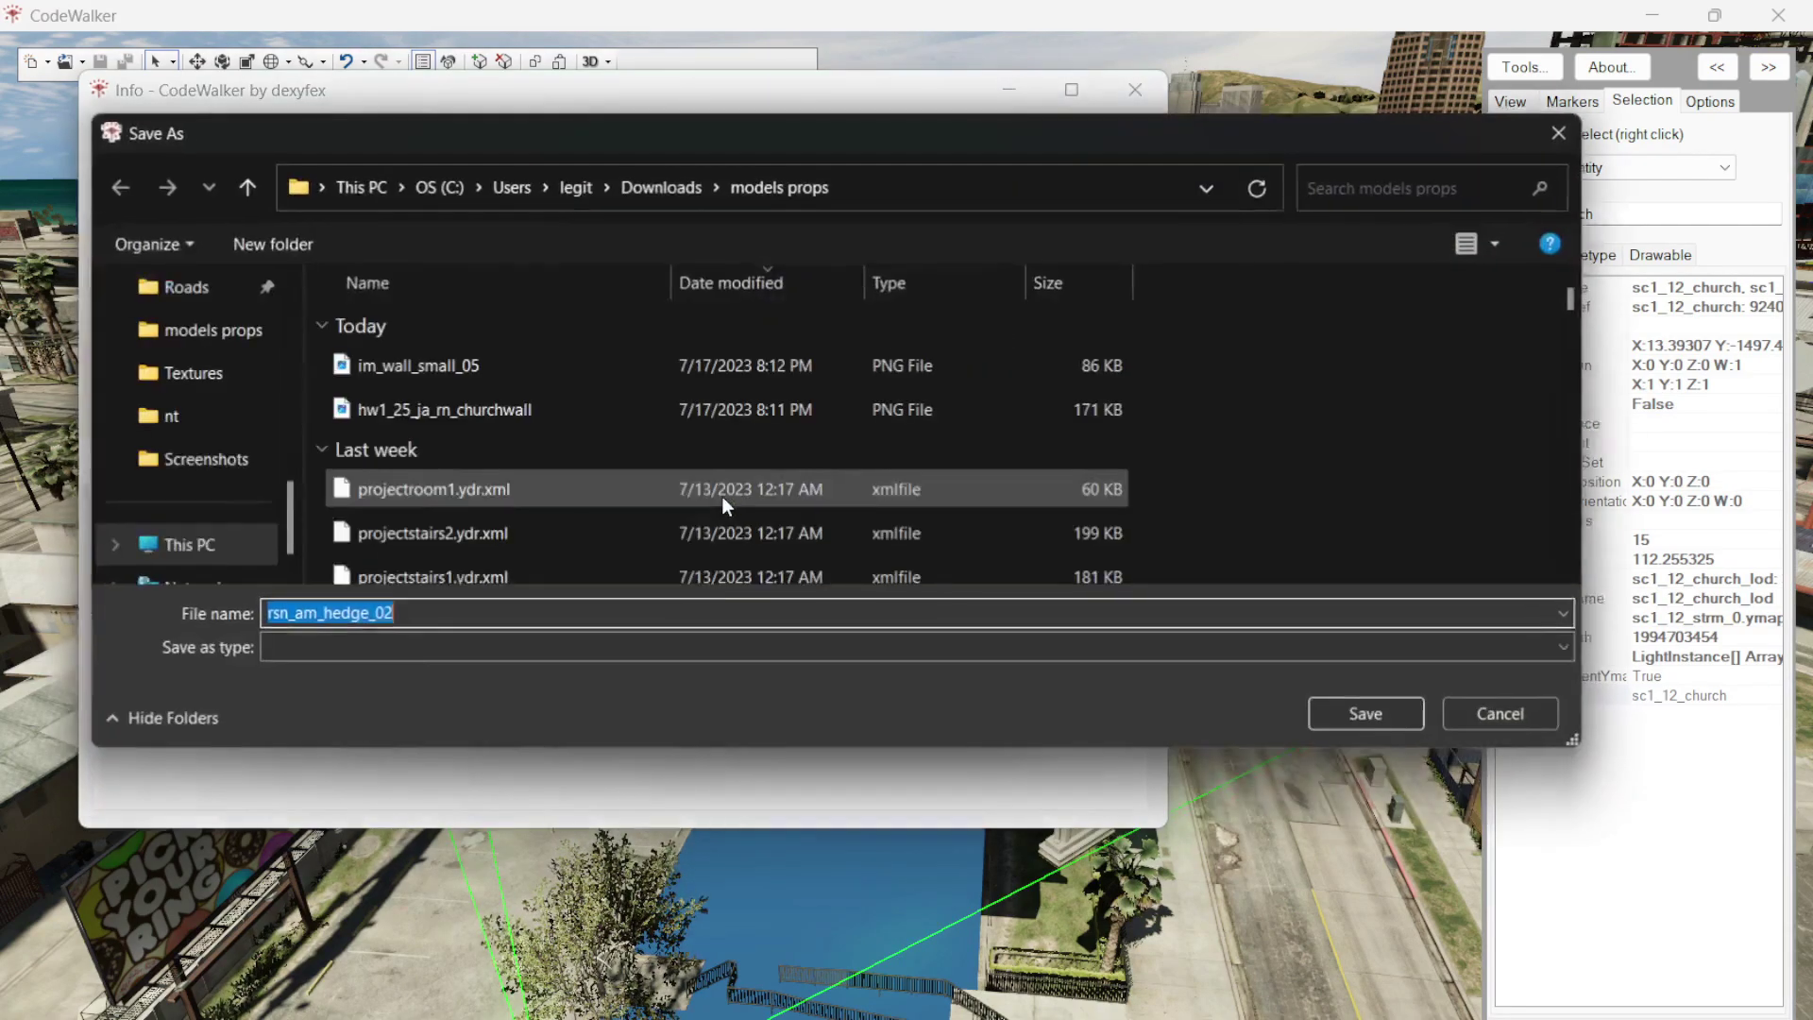
{"action": "key", "text": "Return"}
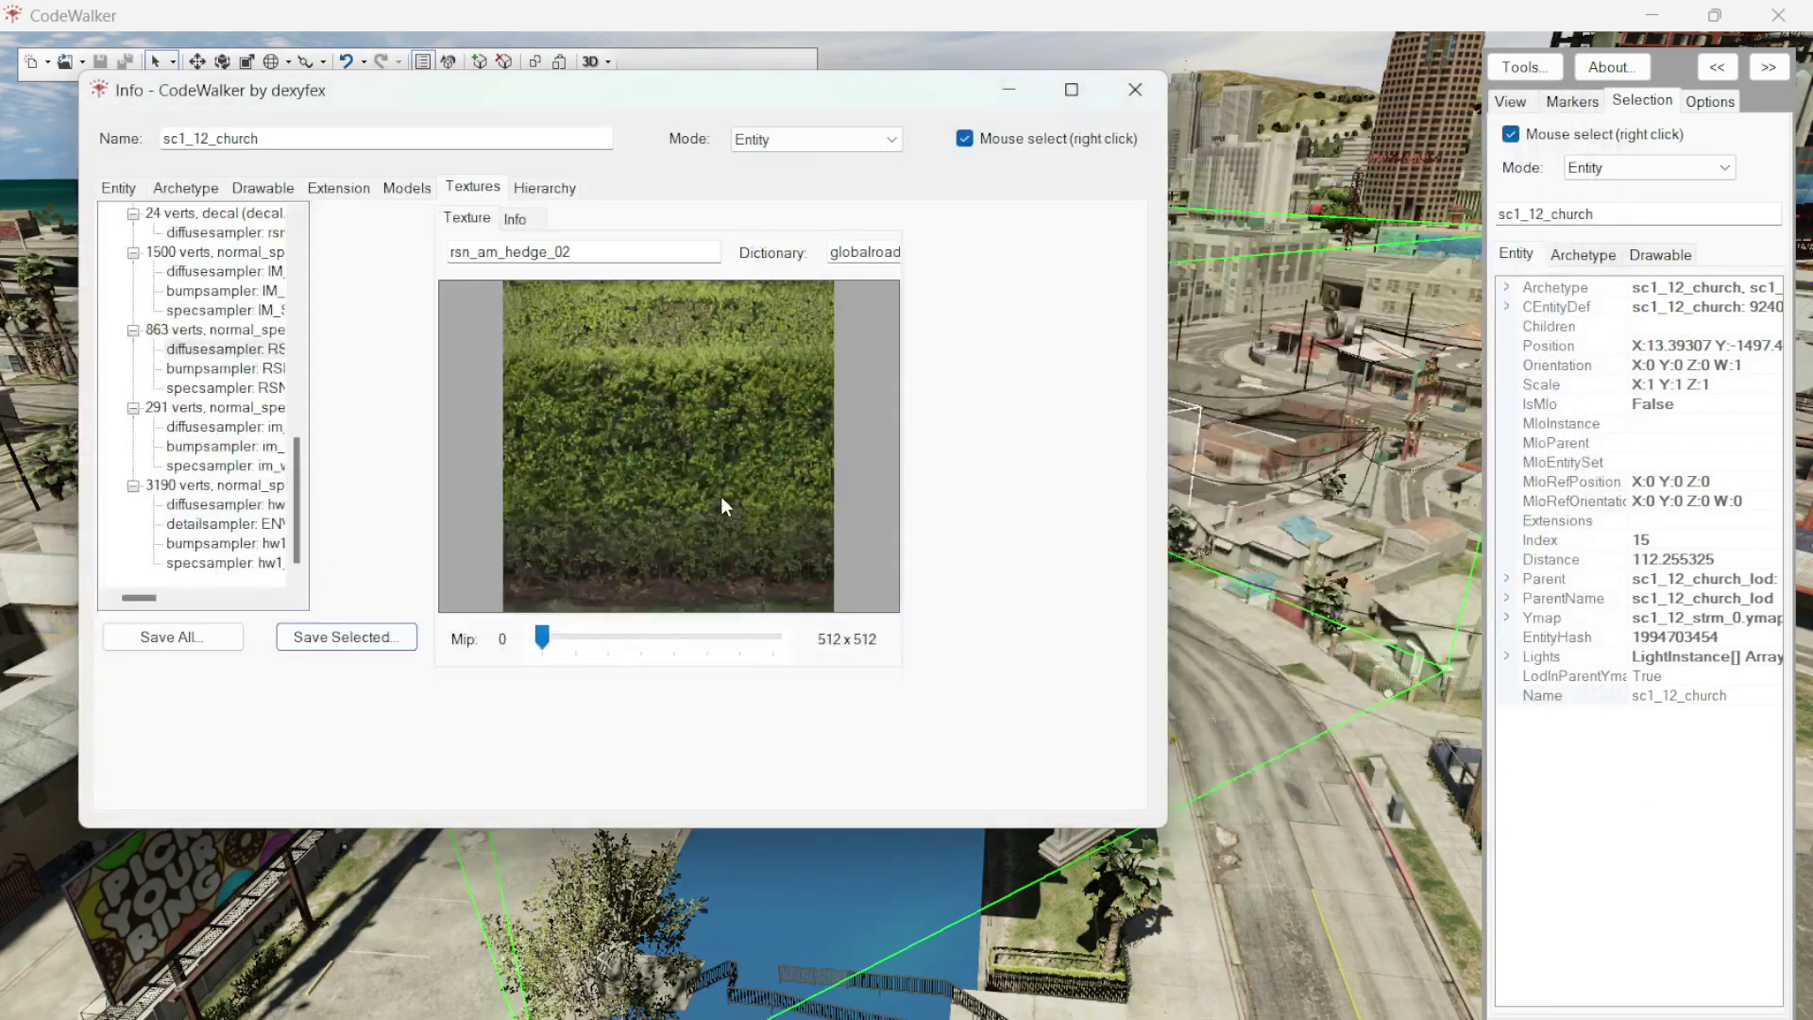
{"action": "left_click", "coordinate": [1009, 90]}
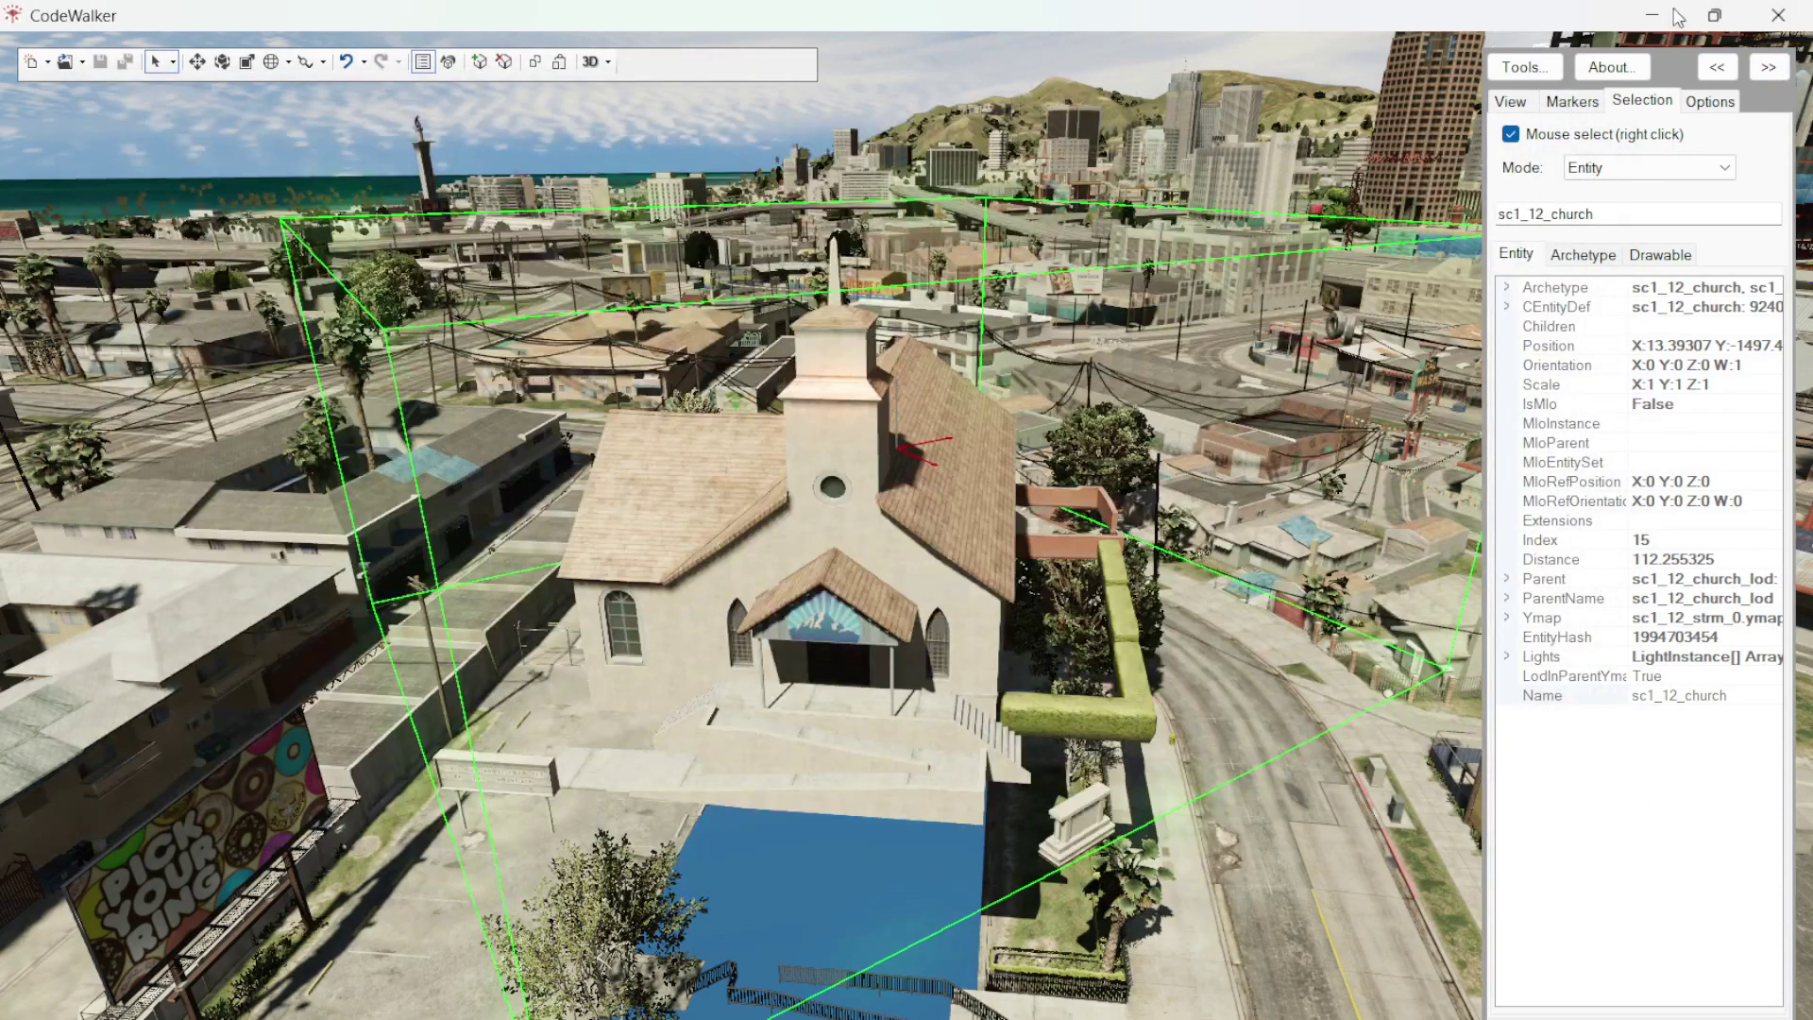
- Run a Global Search for sc1_12_church and open sc1_12_church_d.ydr in a model viewer
{"action": "left_click", "coordinate": [1654, 17]}
{"action": "left_click", "coordinate": [370, 312]}
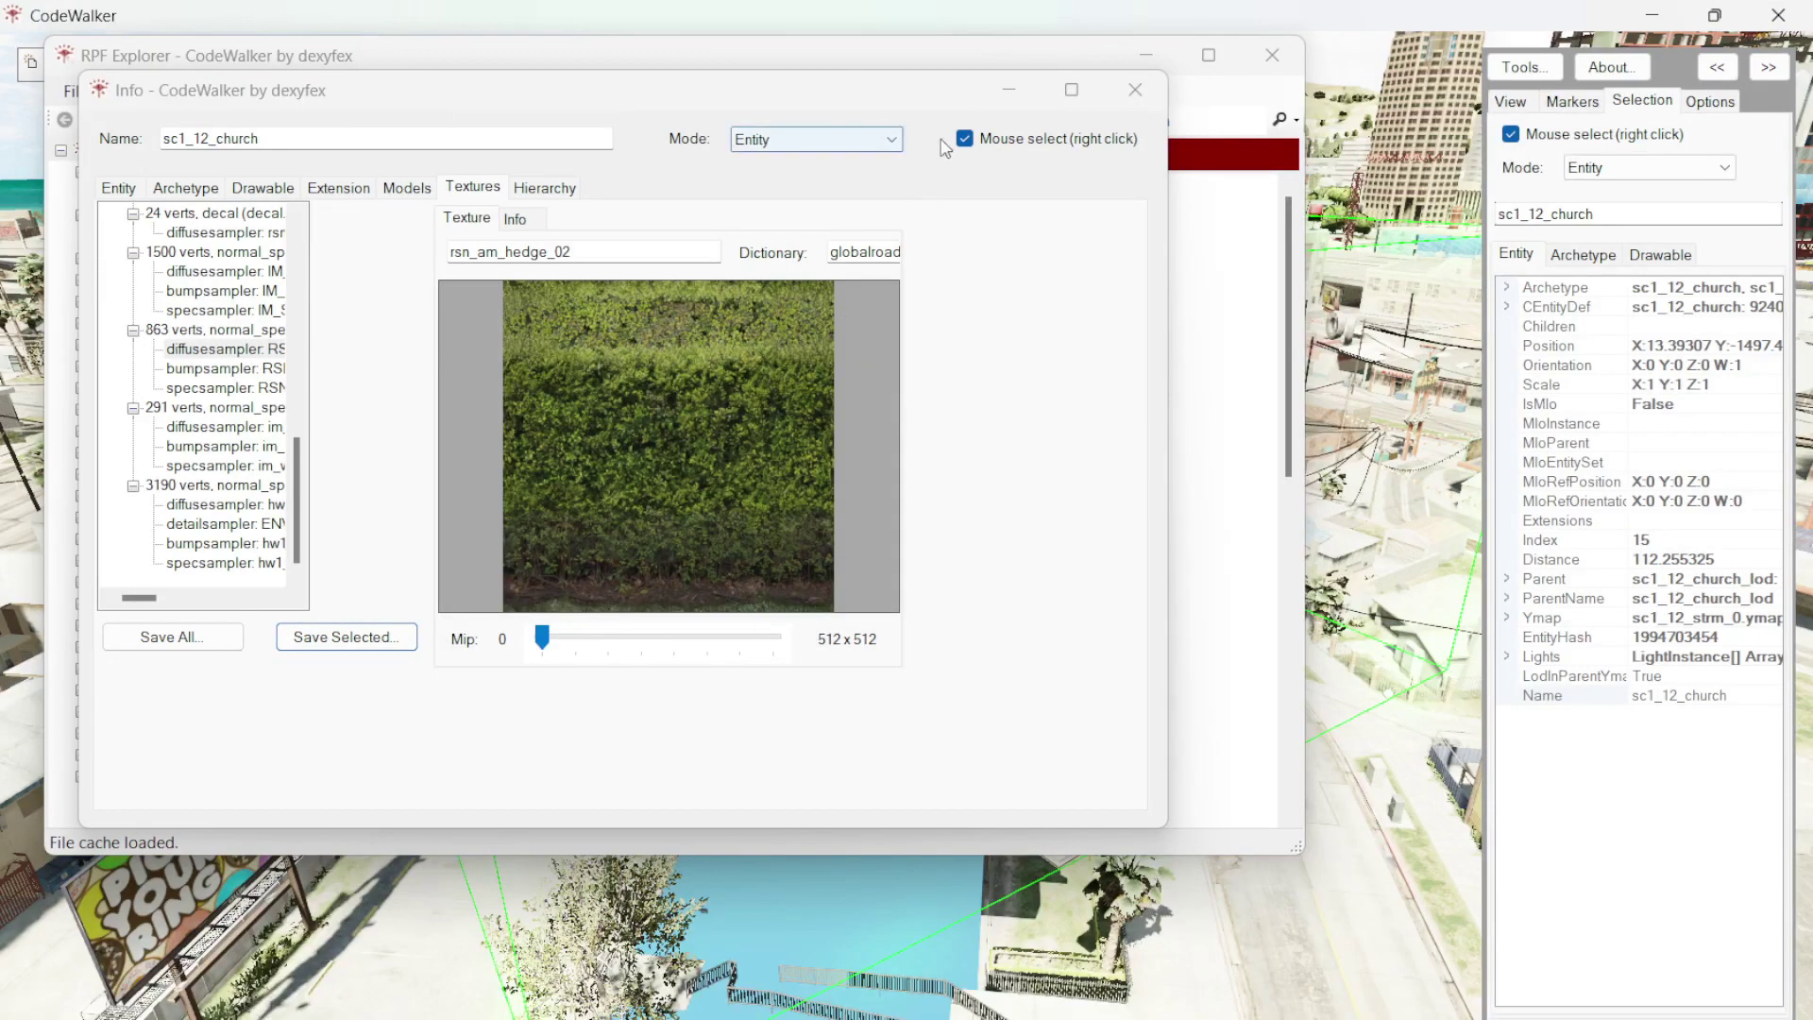
{"action": "left_click", "coordinate": [1011, 91]}
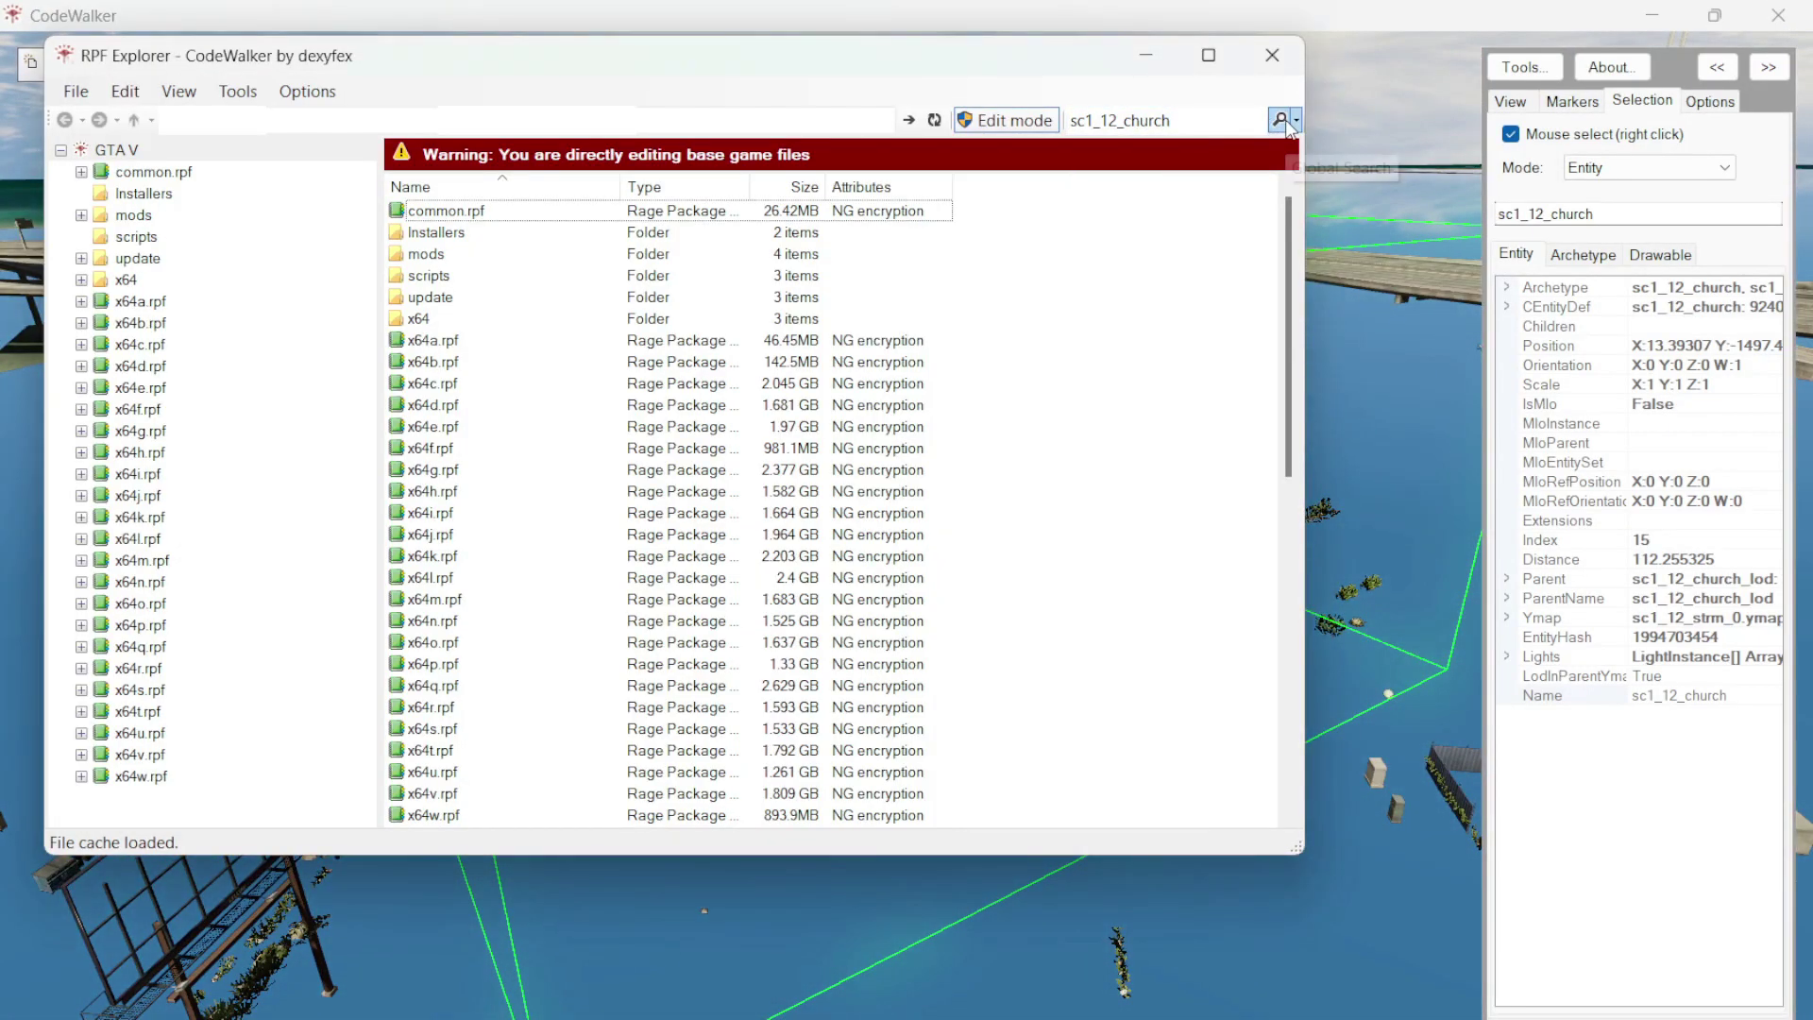
{"action": "left_click", "coordinate": [1279, 121]}
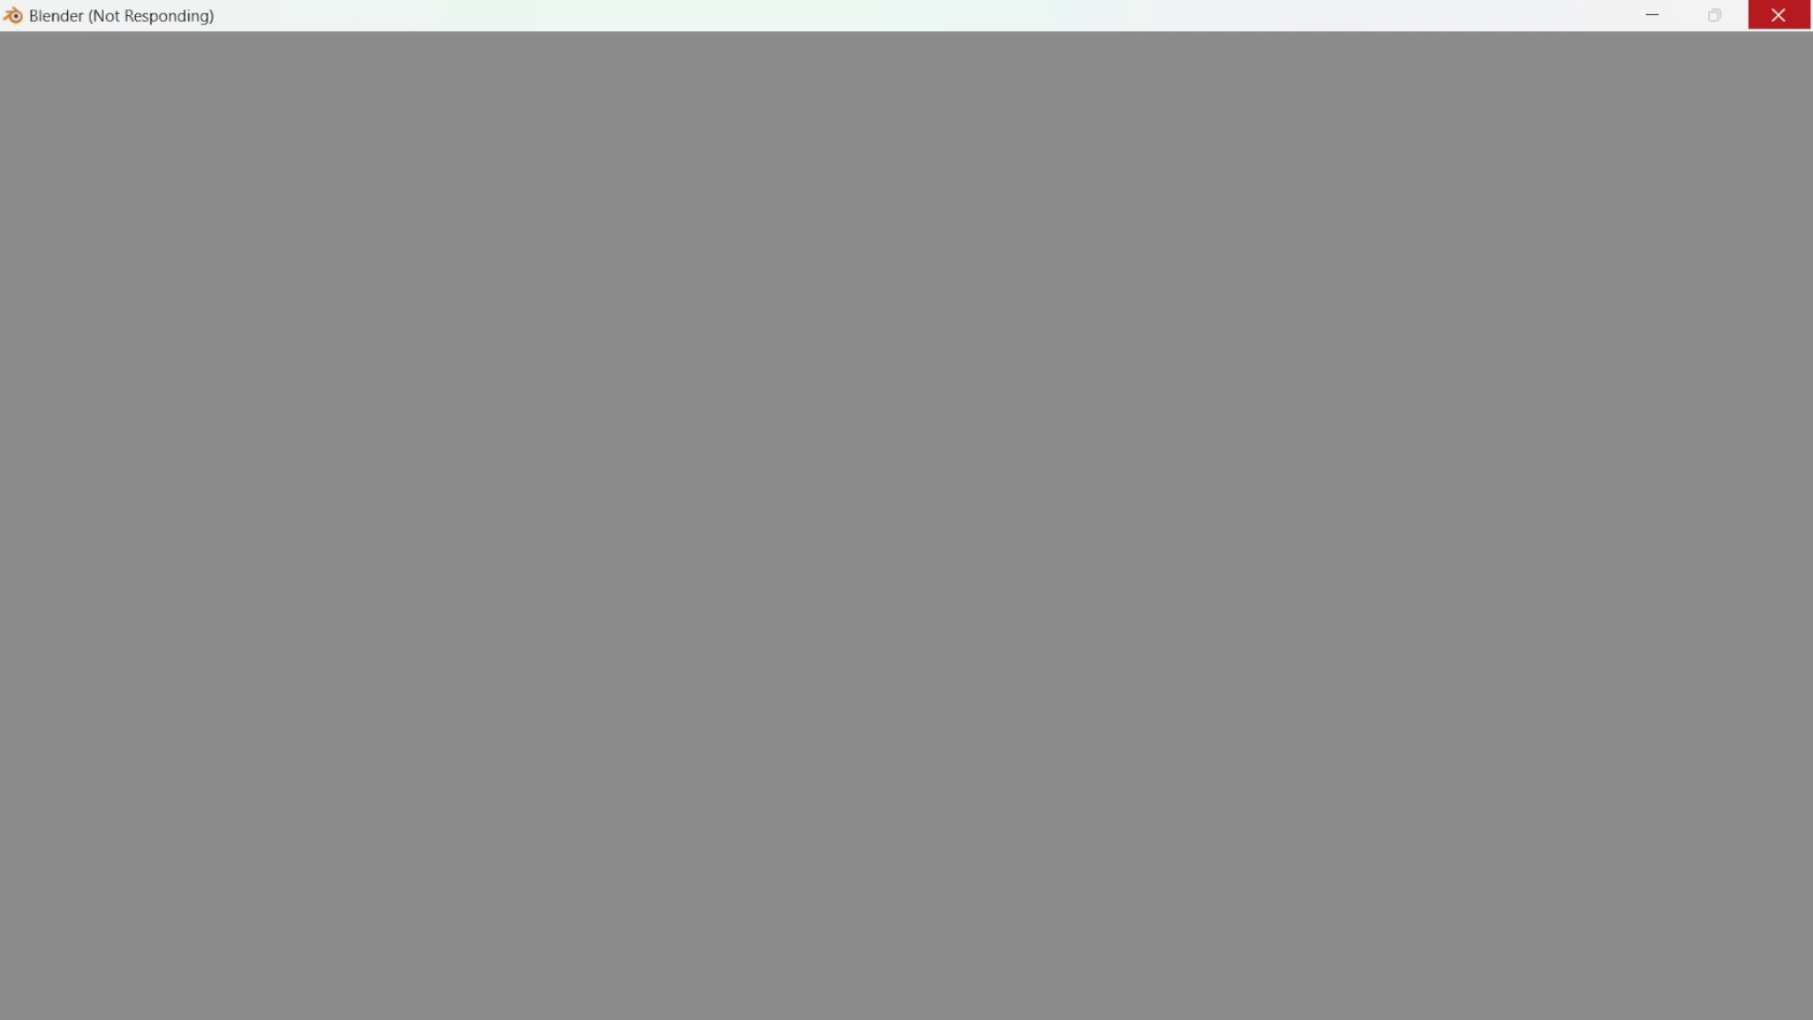
{"action": "mouse_move", "coordinate": [1323, 999]}
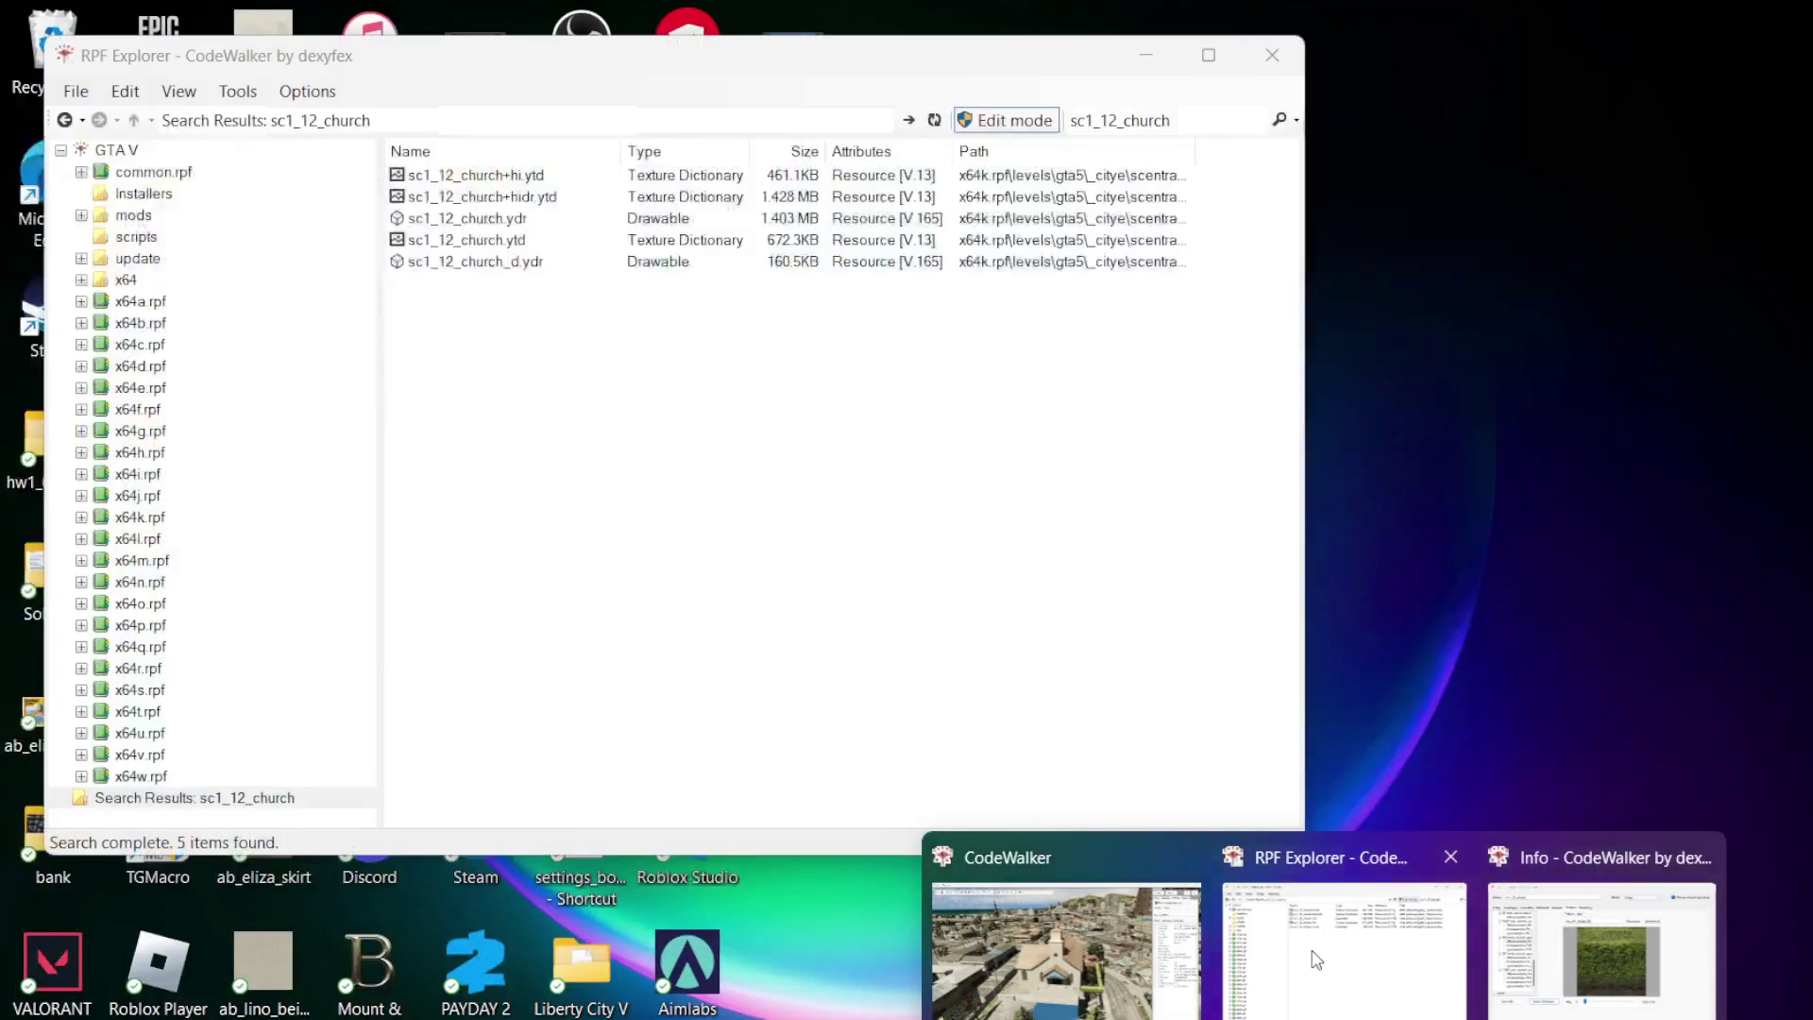
{"action": "left_click", "coordinate": [1341, 944]}
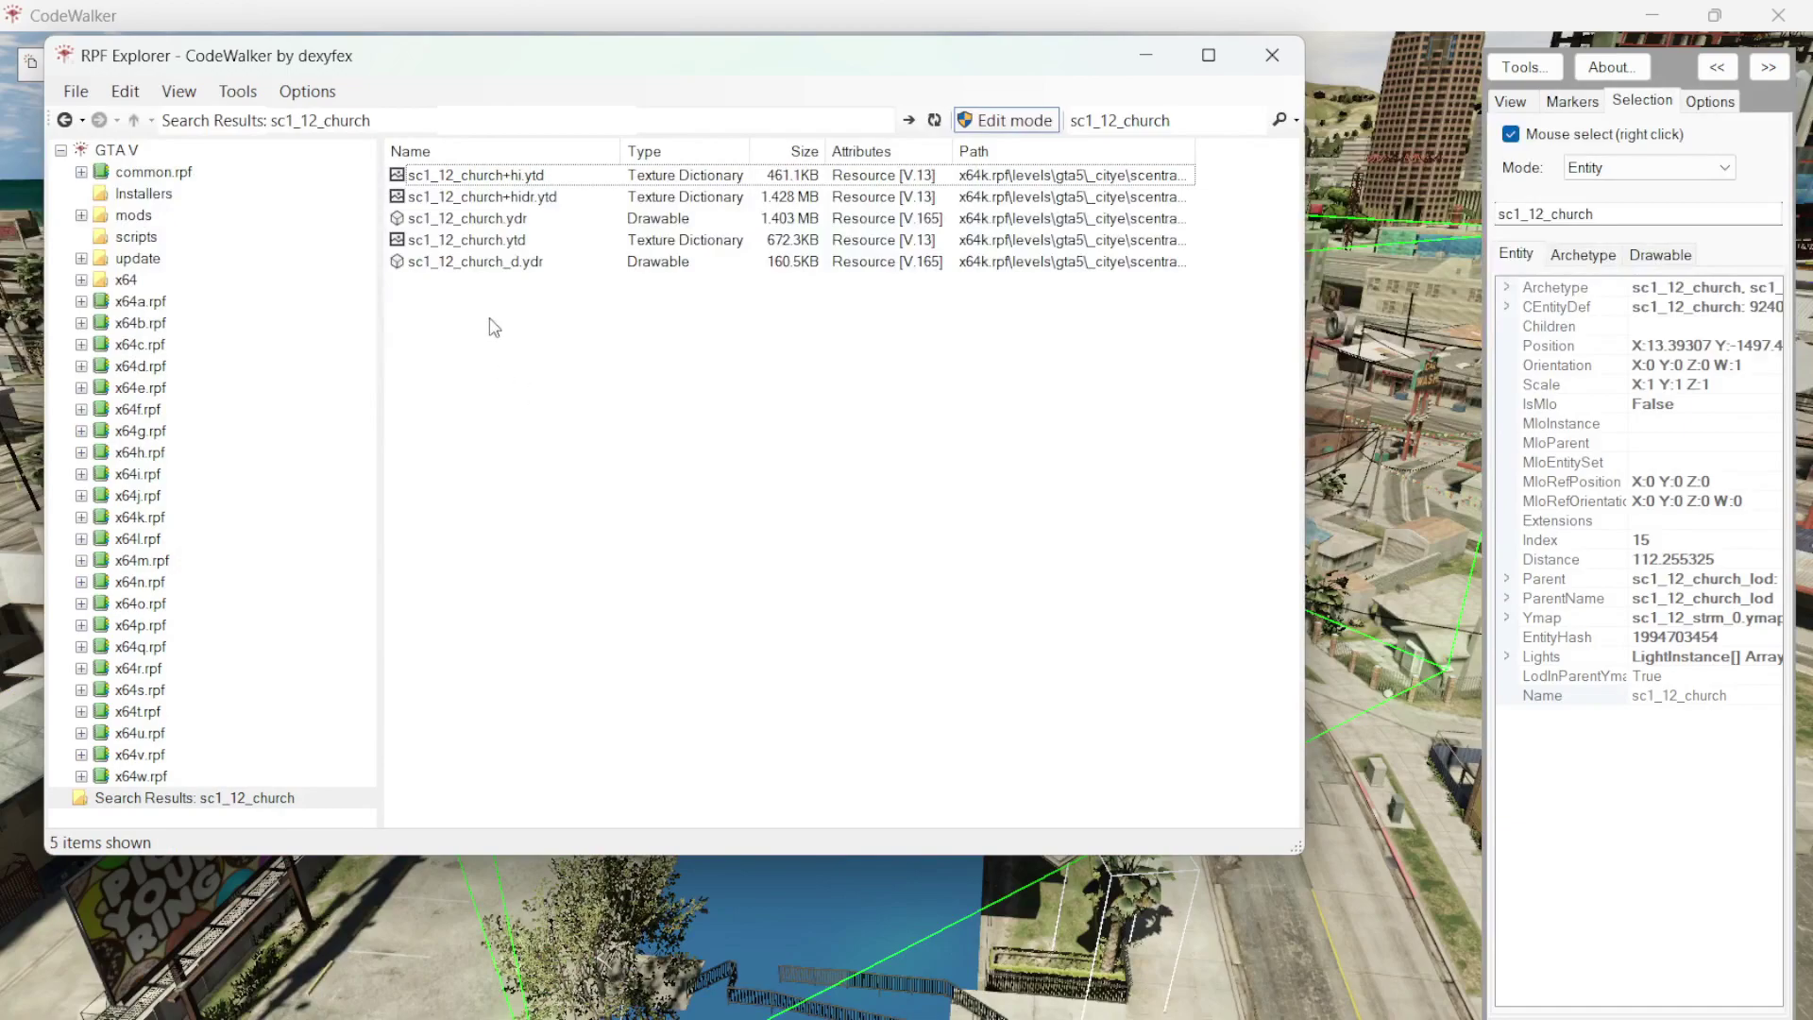
{"action": "left_click", "coordinate": [470, 265]}
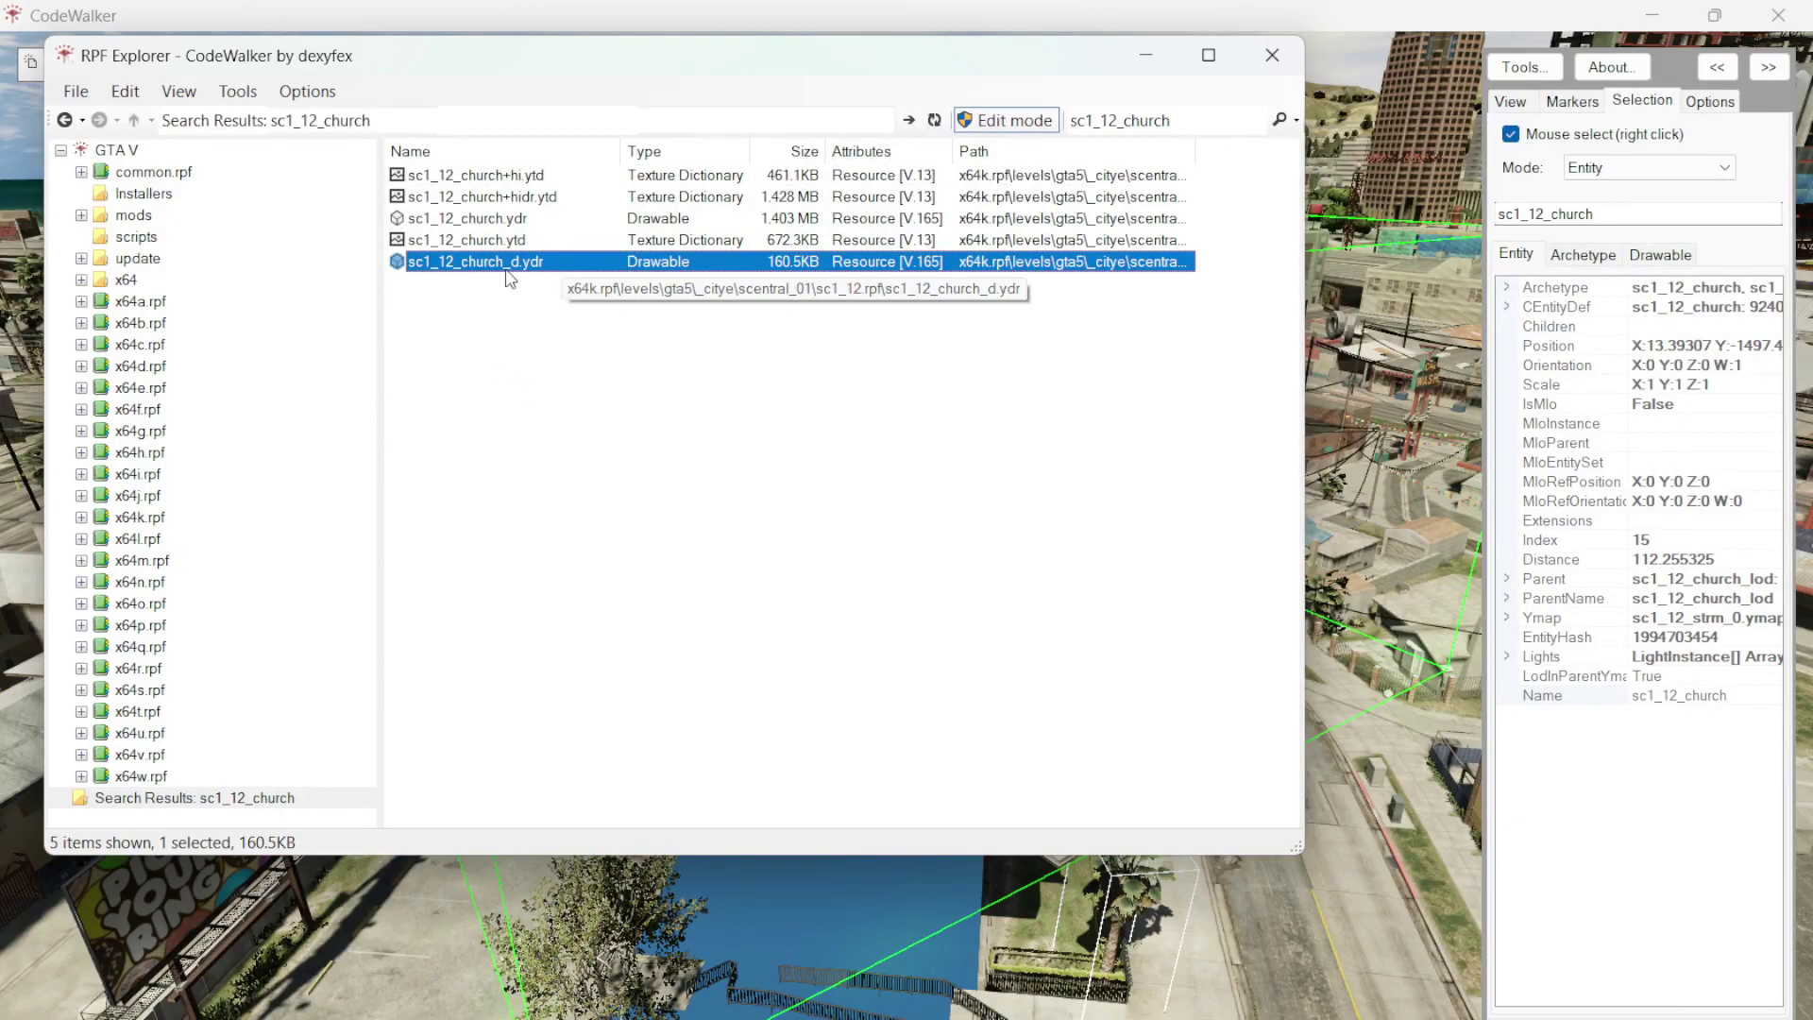
{"action": "double_click", "coordinate": [527, 265]}
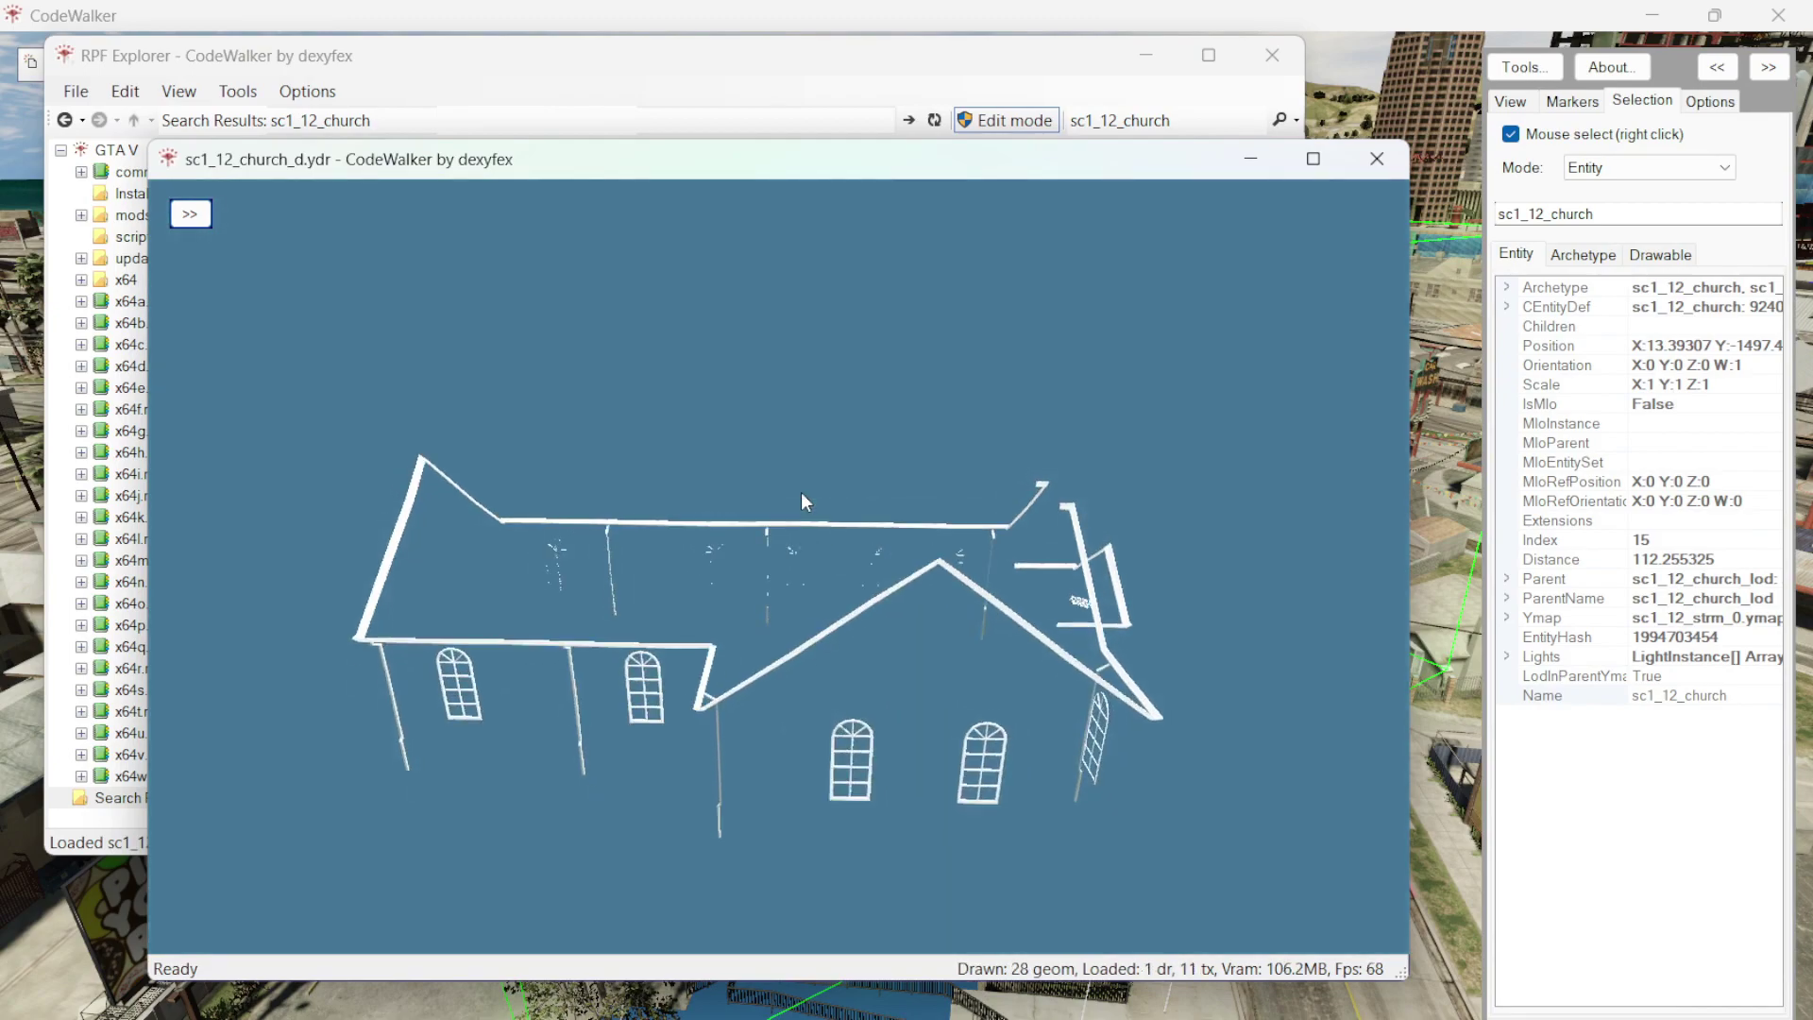
- Export sc1_12_church_d.ydr as XML into the models props folder
{"action": "mouse_move", "coordinate": [804, 500]}
{"action": "left_mouse_down"}
{"action": "mouse_move", "coordinate": [871, 574]}
{"action": "mouse_move", "coordinate": [489, 561]}
{"action": "mouse_move", "coordinate": [710, 613]}
{"action": "mouse_move", "coordinate": [653, 616]}
{"action": "mouse_move", "coordinate": [579, 570]}
{"action": "mouse_move", "coordinate": [688, 625]}
{"action": "mouse_move", "coordinate": [648, 592]}
{"action": "left_mouse_up"}
{"action": "scroll", "coordinate": [572, 623], "scroll_direction": "down", "scroll_amount": 5}
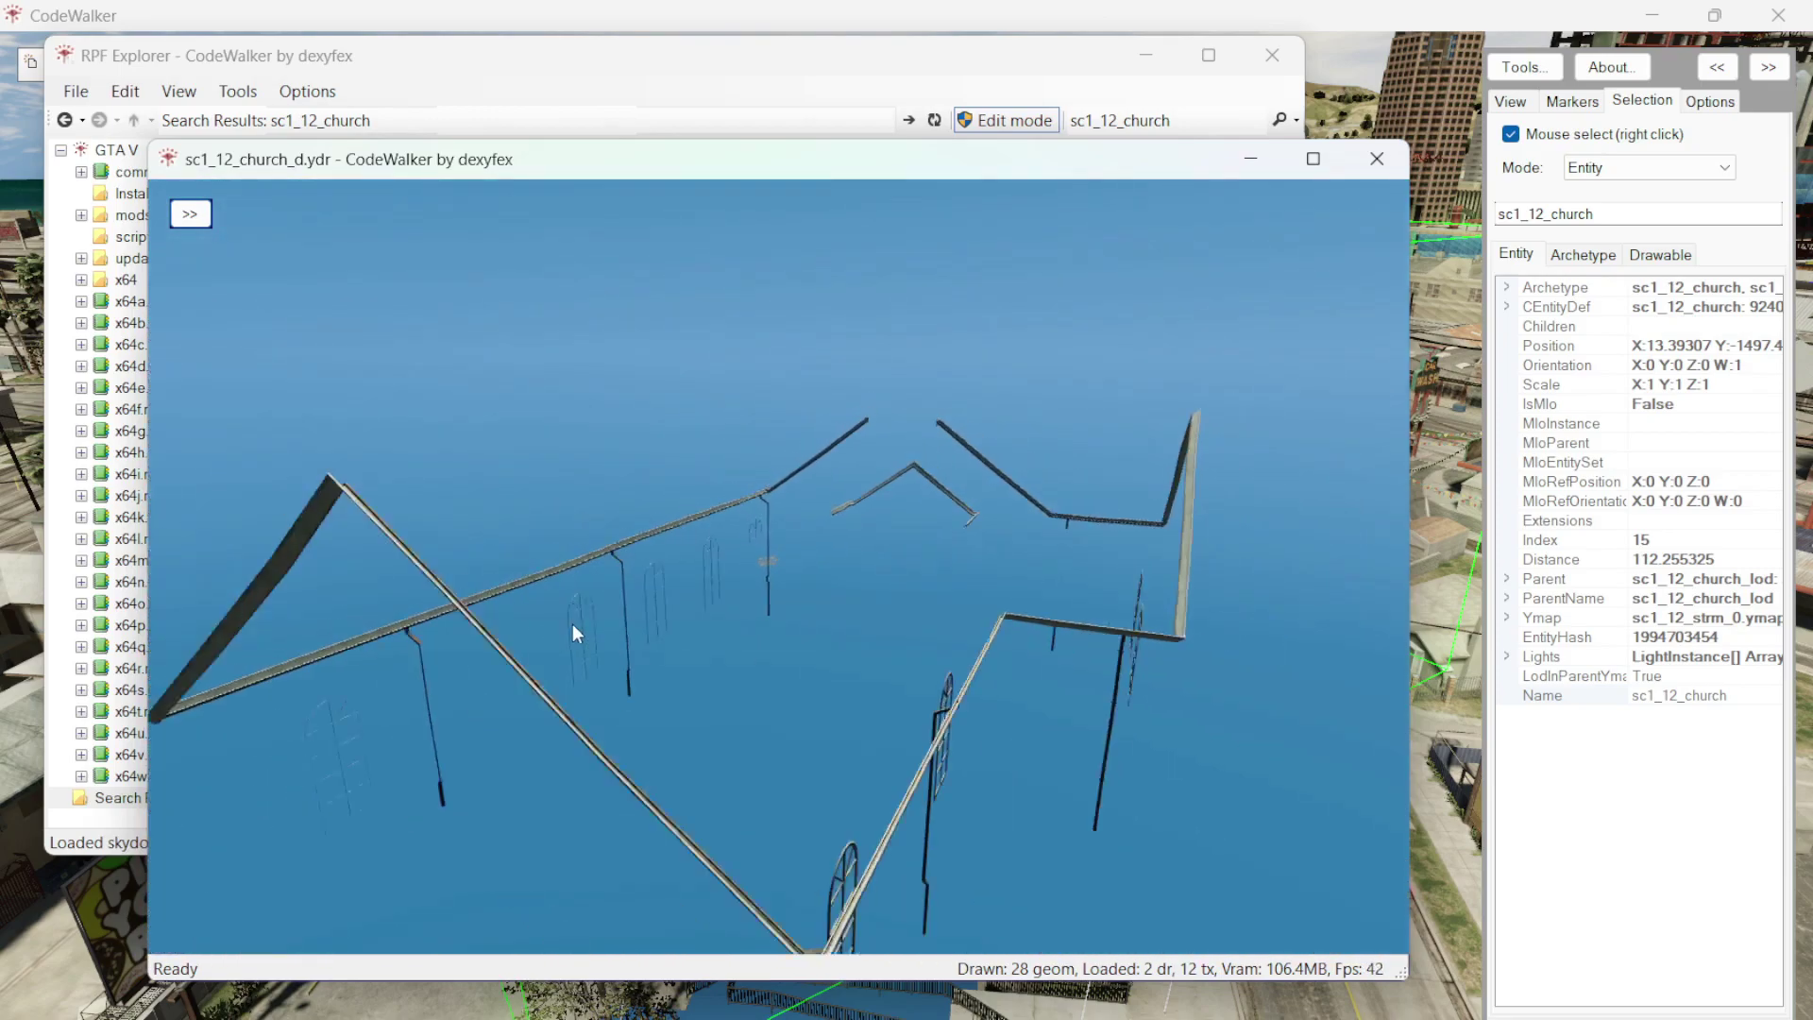
{"action": "key", "text": "alt+F4"}
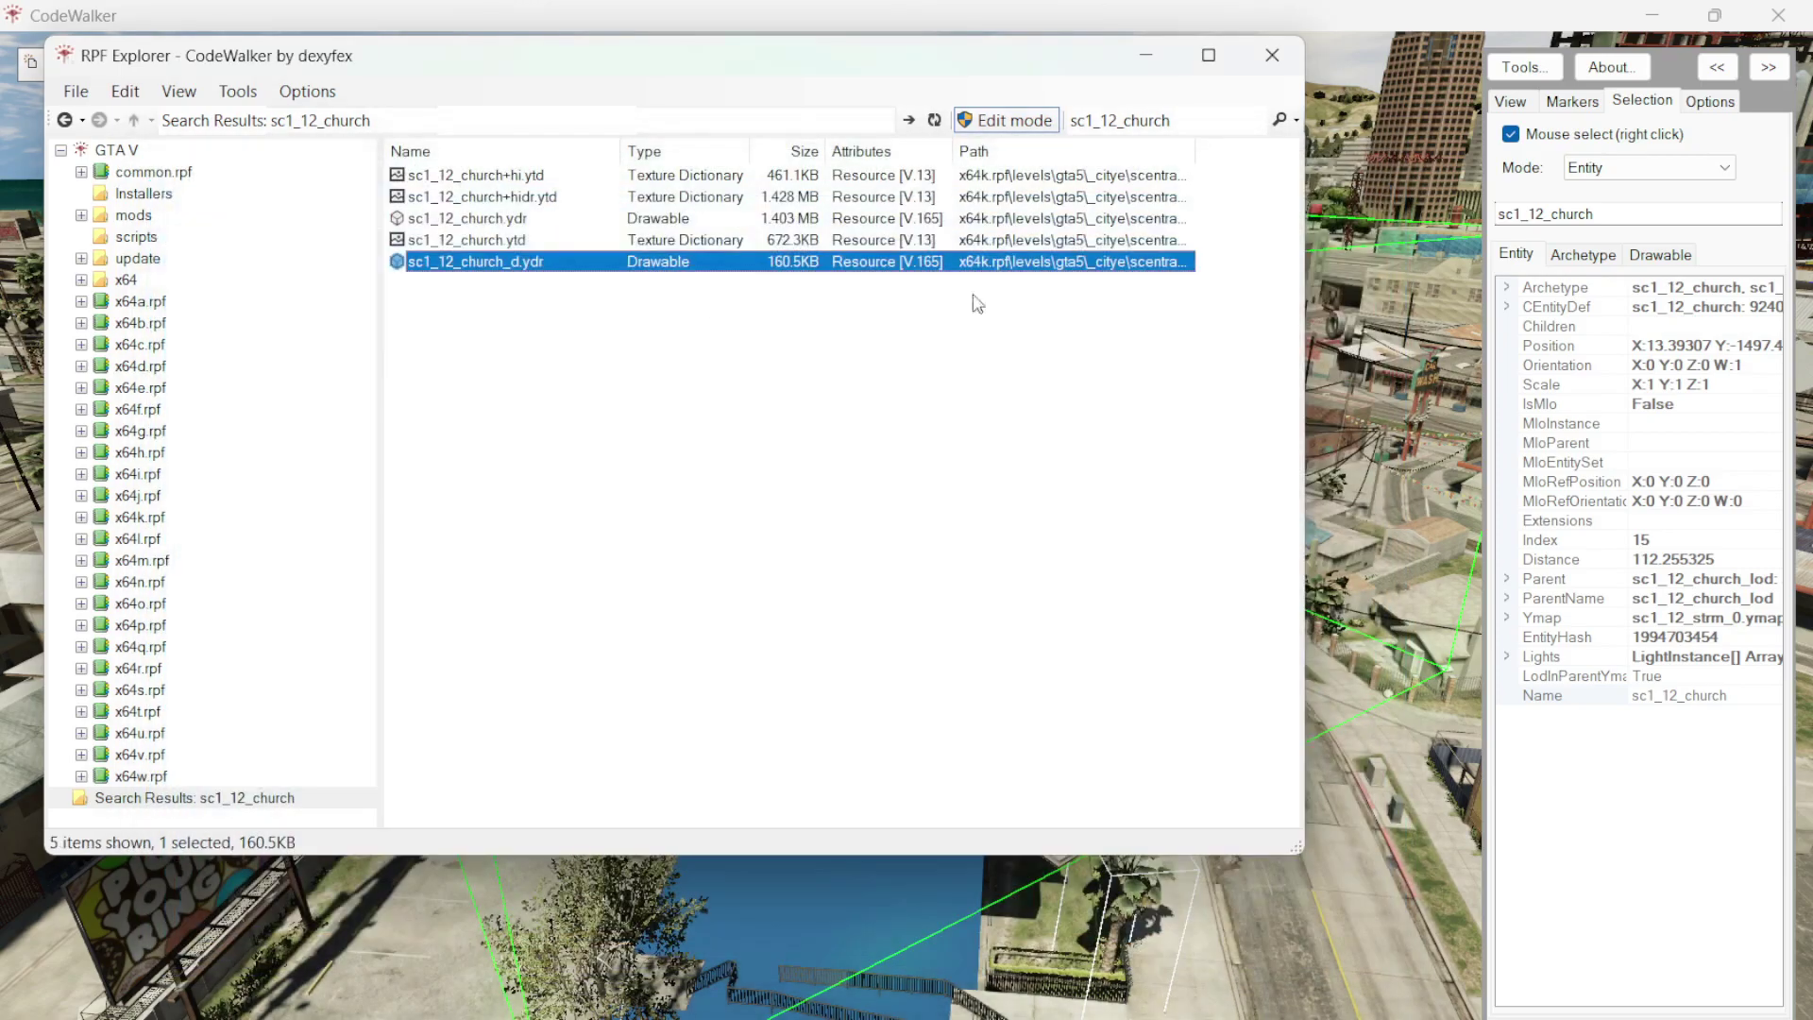
{"action": "right_click", "coordinate": [533, 273]}
{"action": "left_click", "coordinate": [575, 345]}
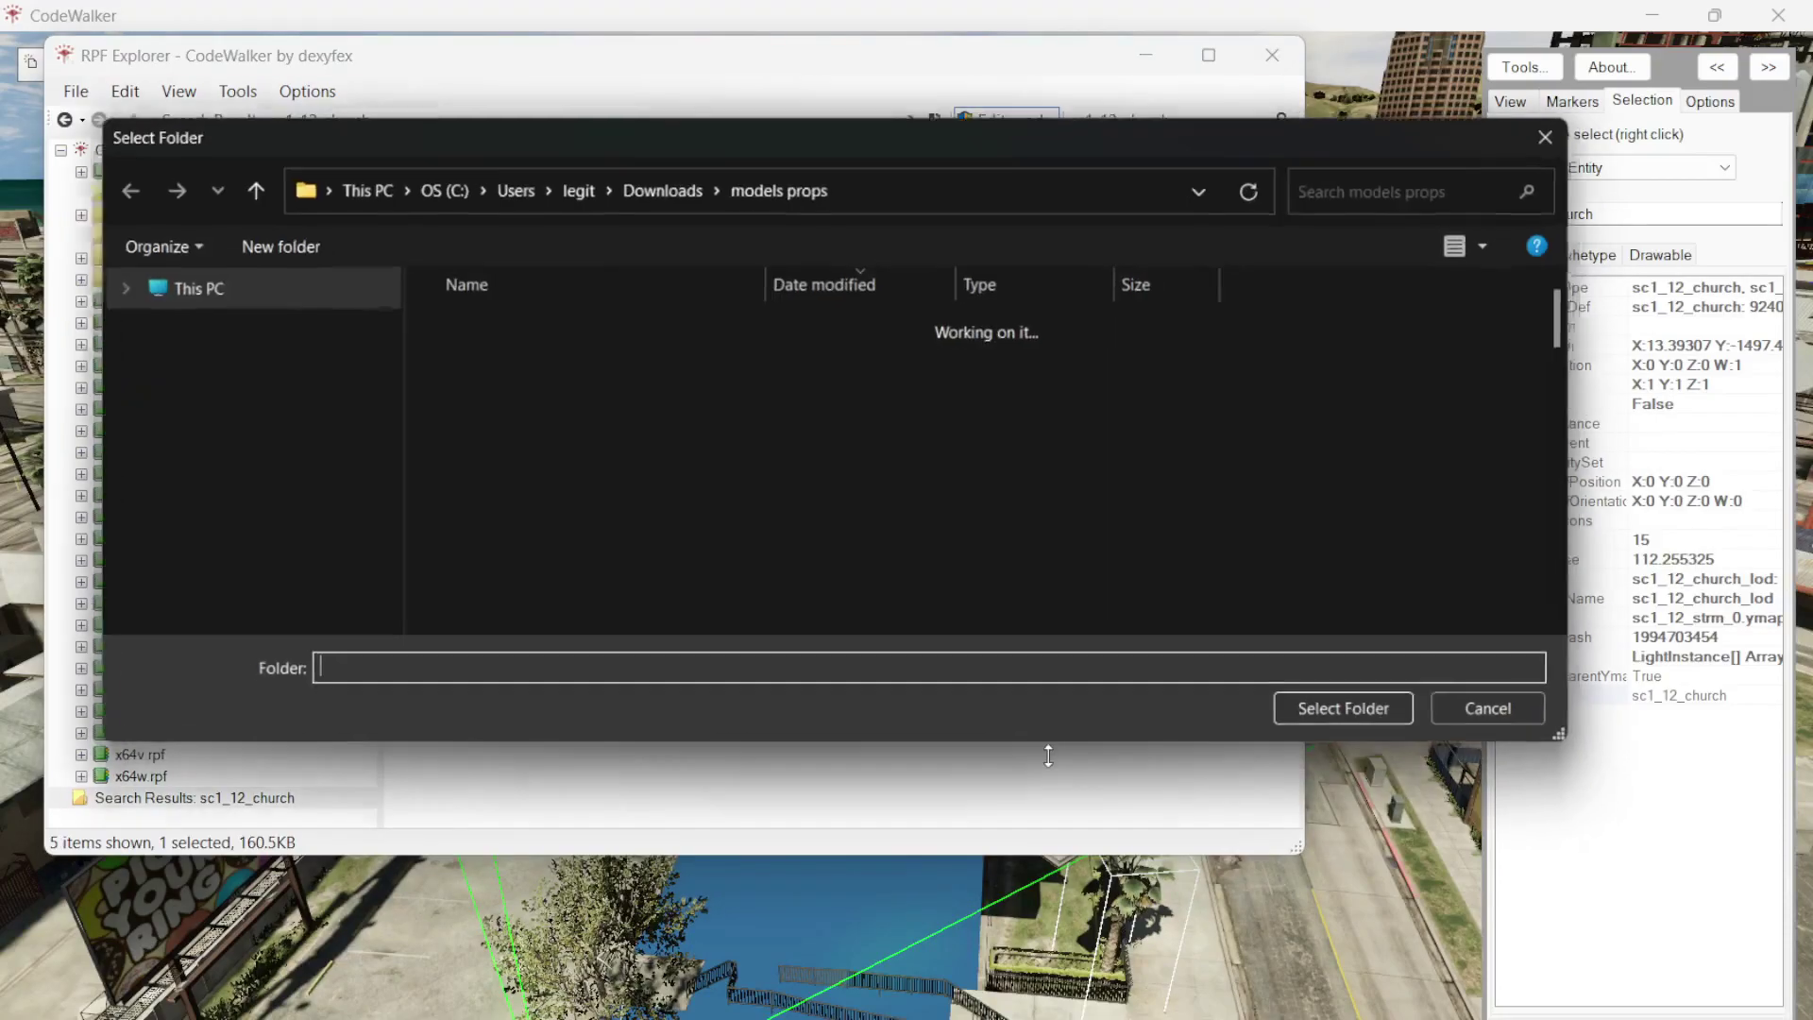
{"action": "left_click", "coordinate": [1318, 725]}
- Export sc1_12_church.ydr as XML to the same folder and close RPF Explorer
{"action": "double_click", "coordinate": [491, 224]}
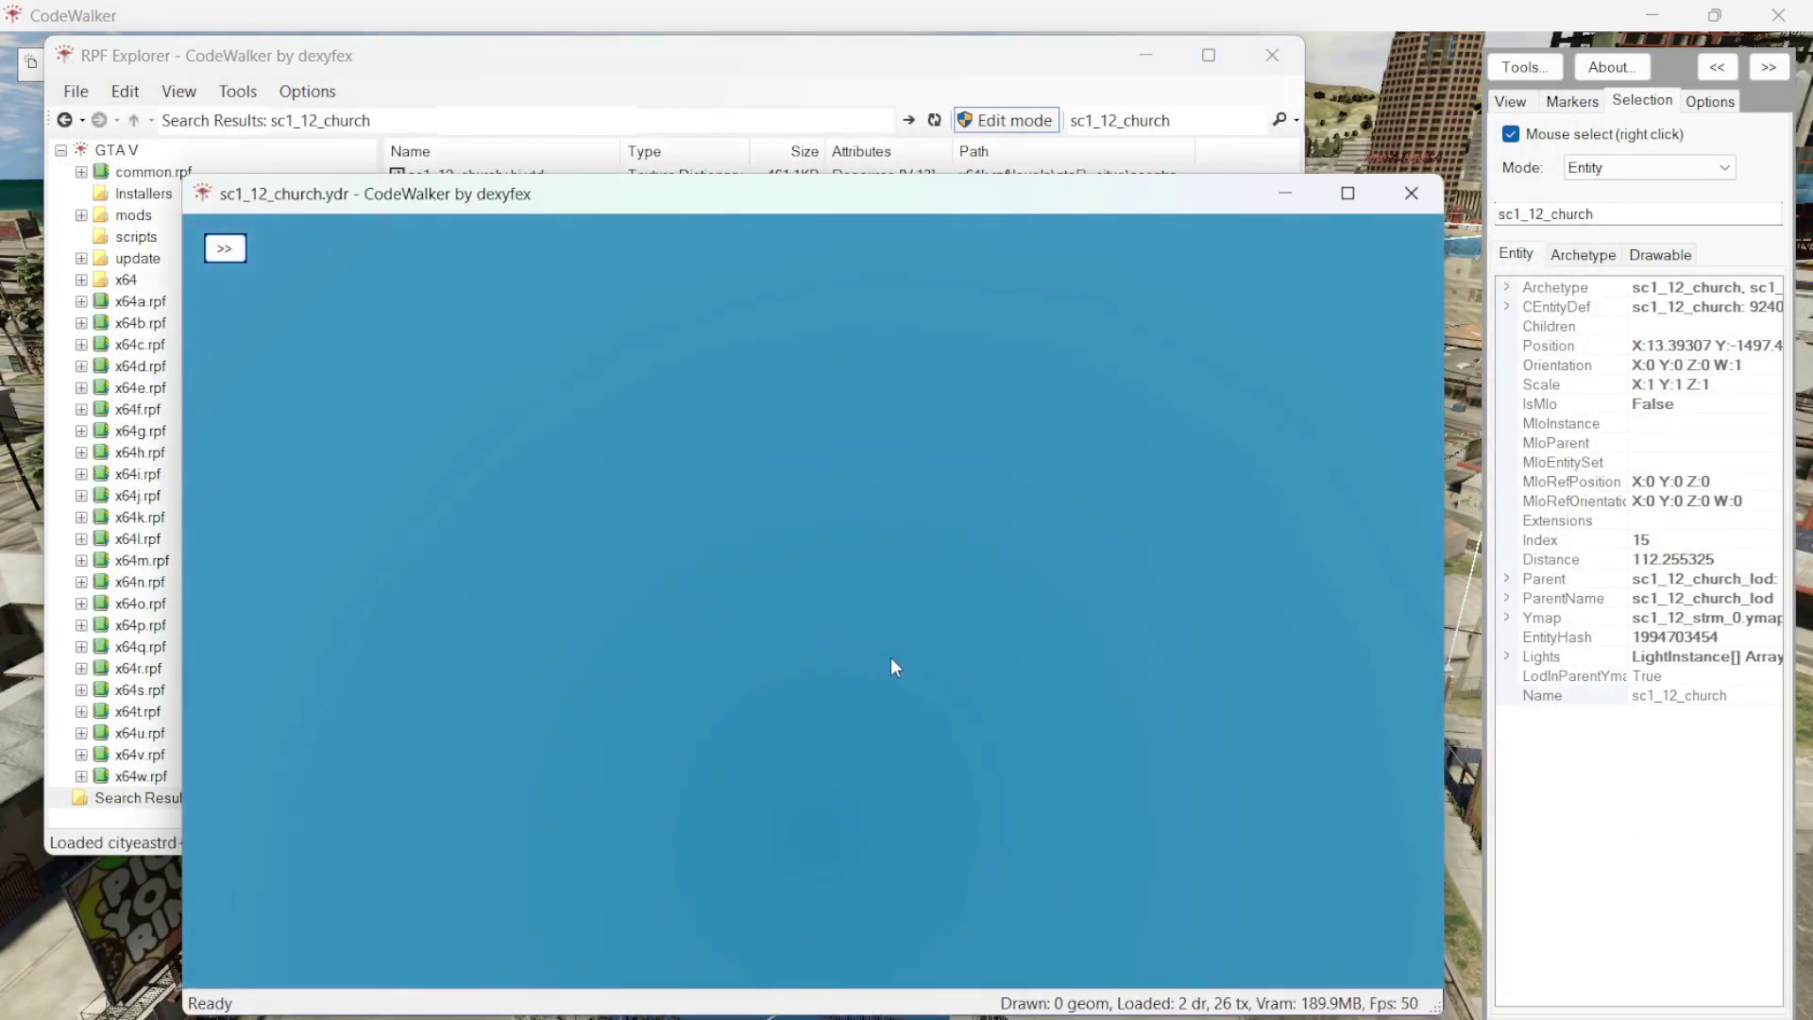
{"action": "left_click", "coordinate": [1422, 187]}
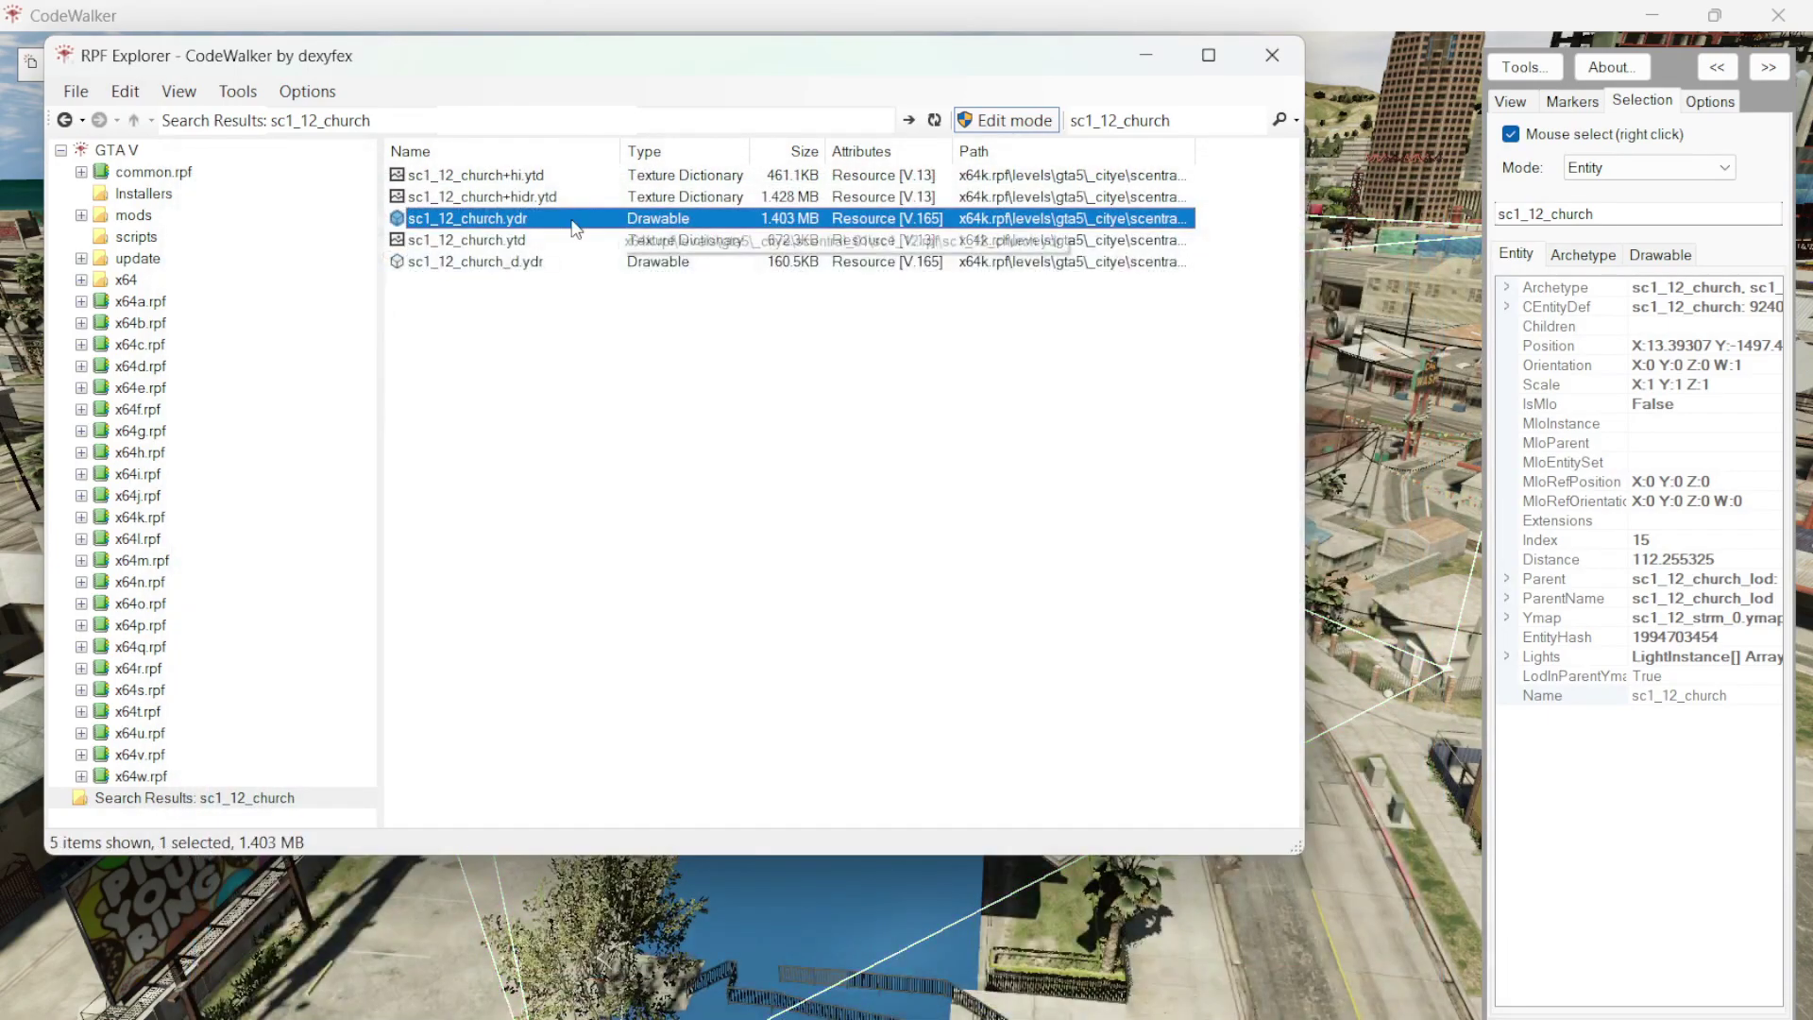
{"action": "double_click", "coordinate": [570, 226]}
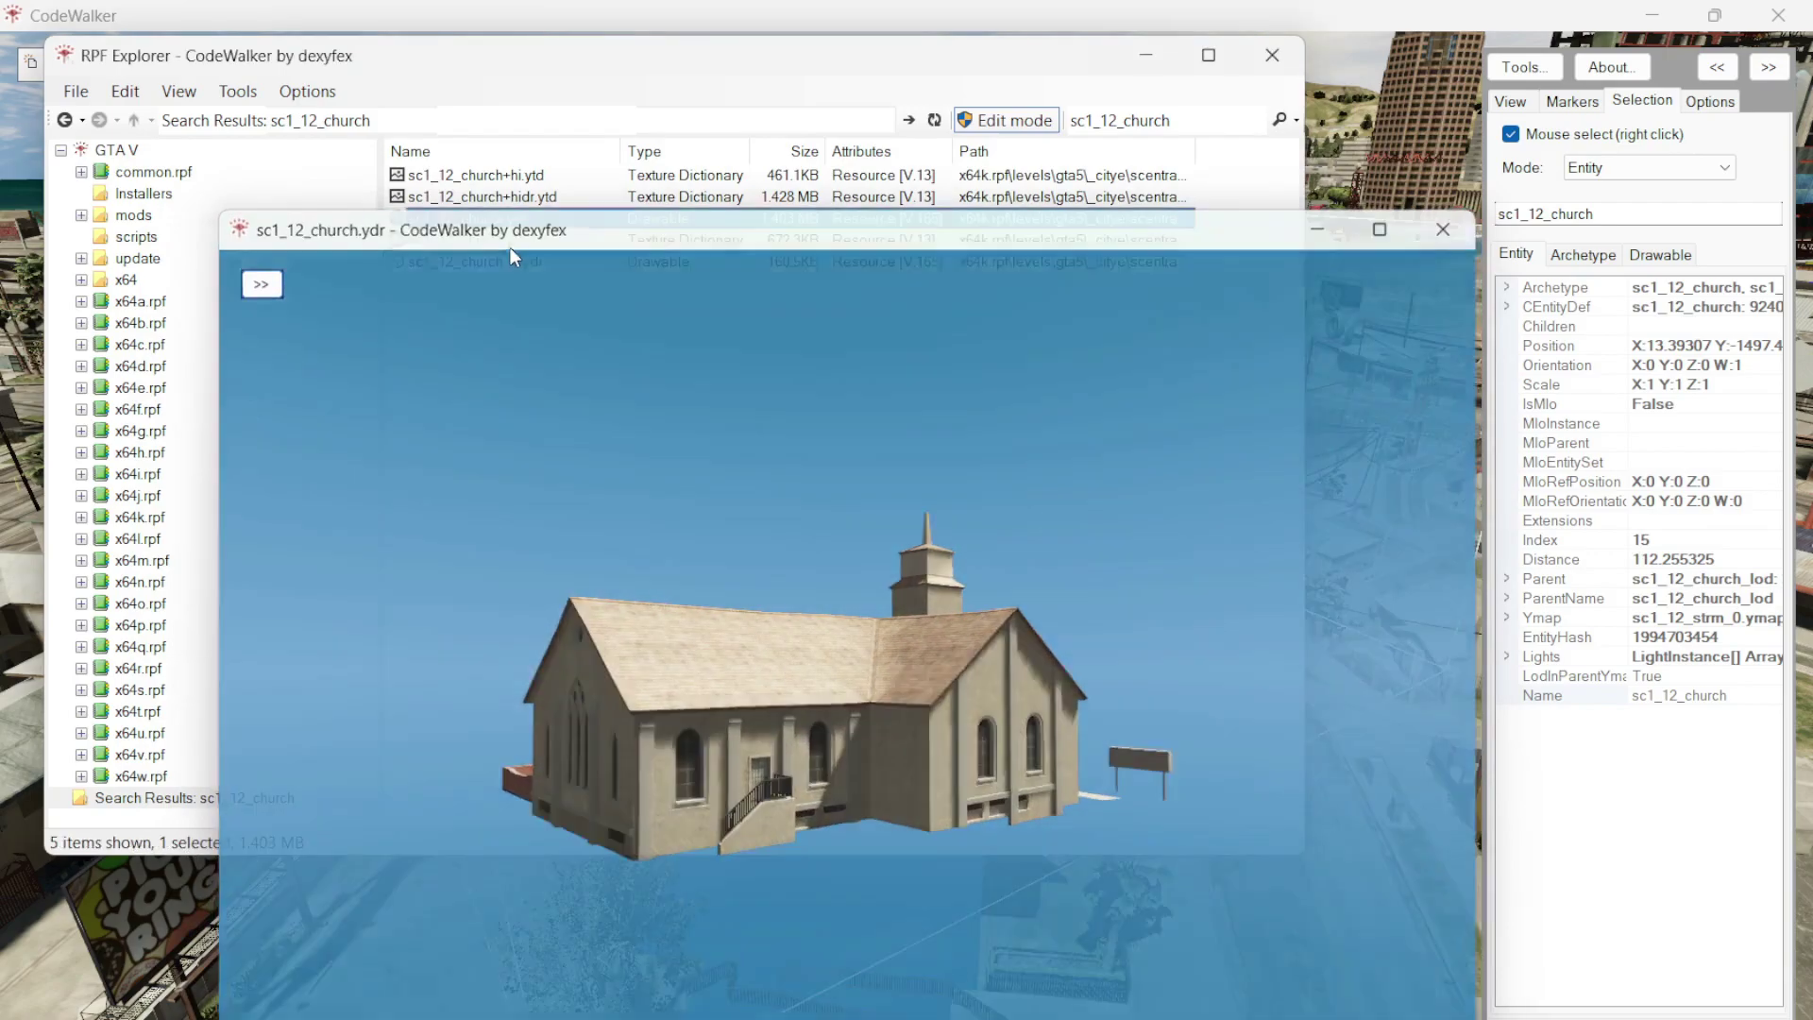
{"action": "key", "text": "alt+F4"}
{"action": "right_click", "coordinate": [488, 219]}
{"action": "left_click", "coordinate": [555, 315]}
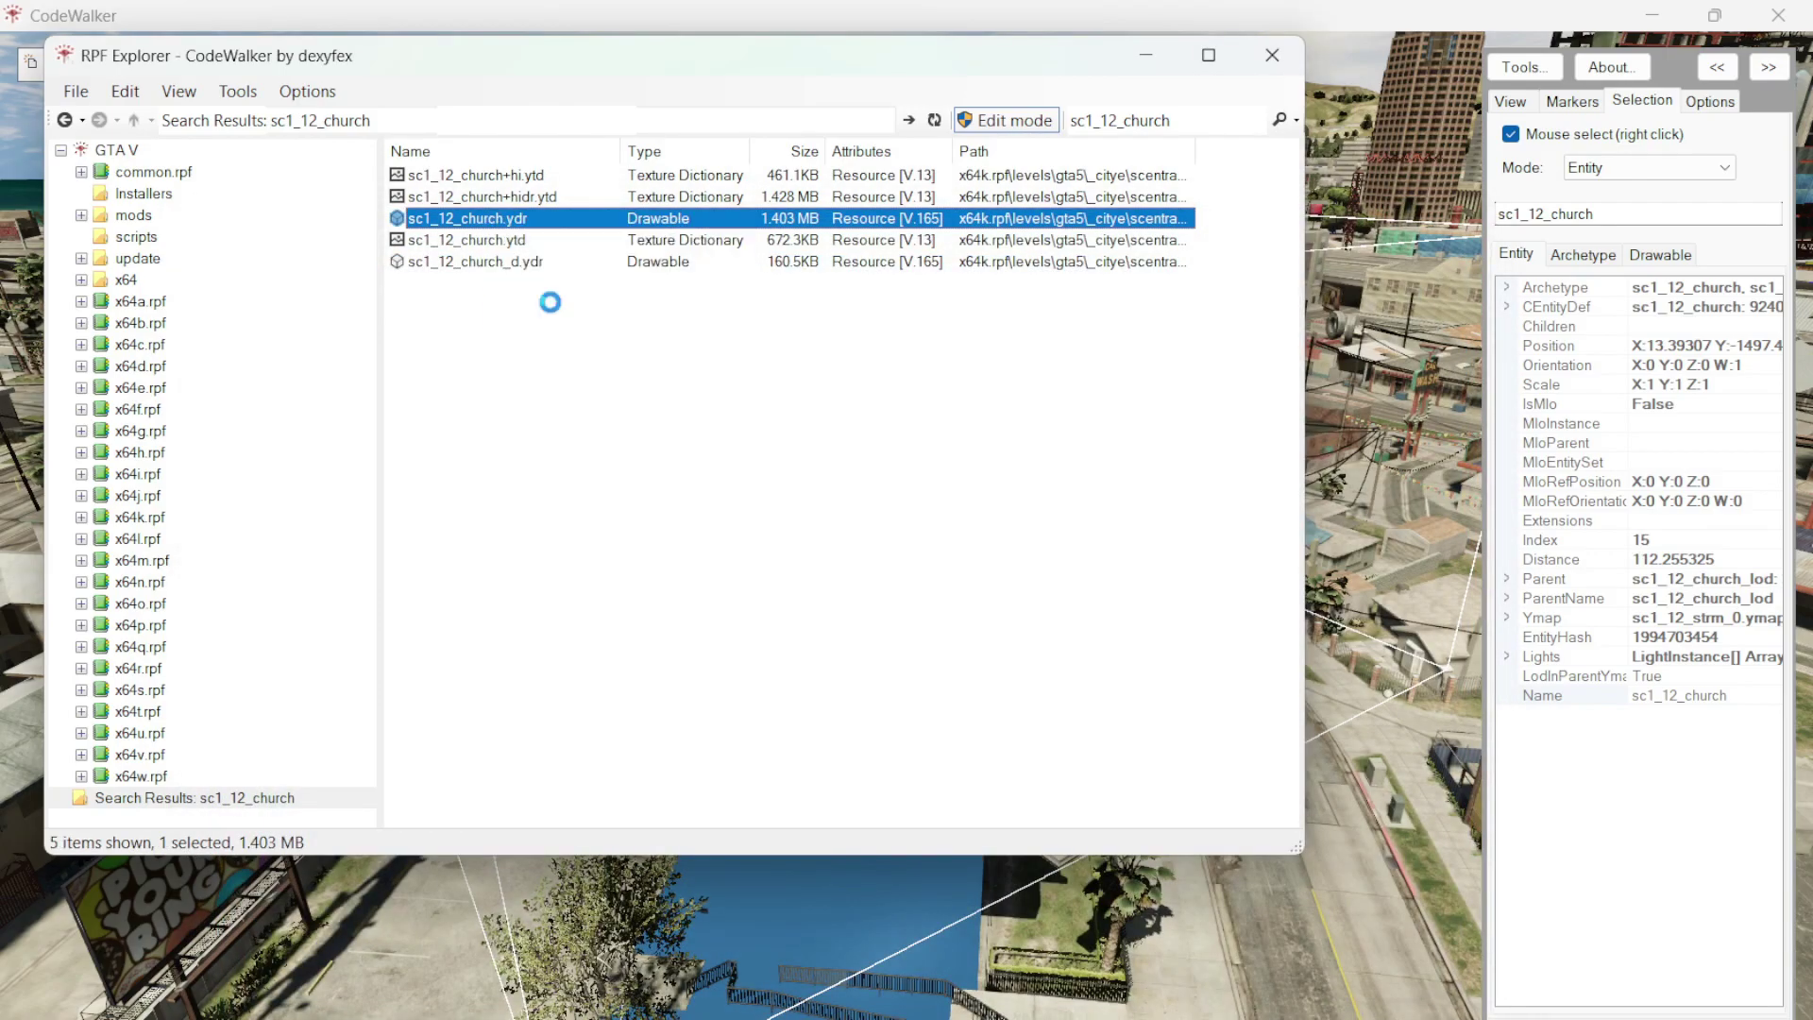
{"action": "left_click", "coordinate": [1360, 713]}
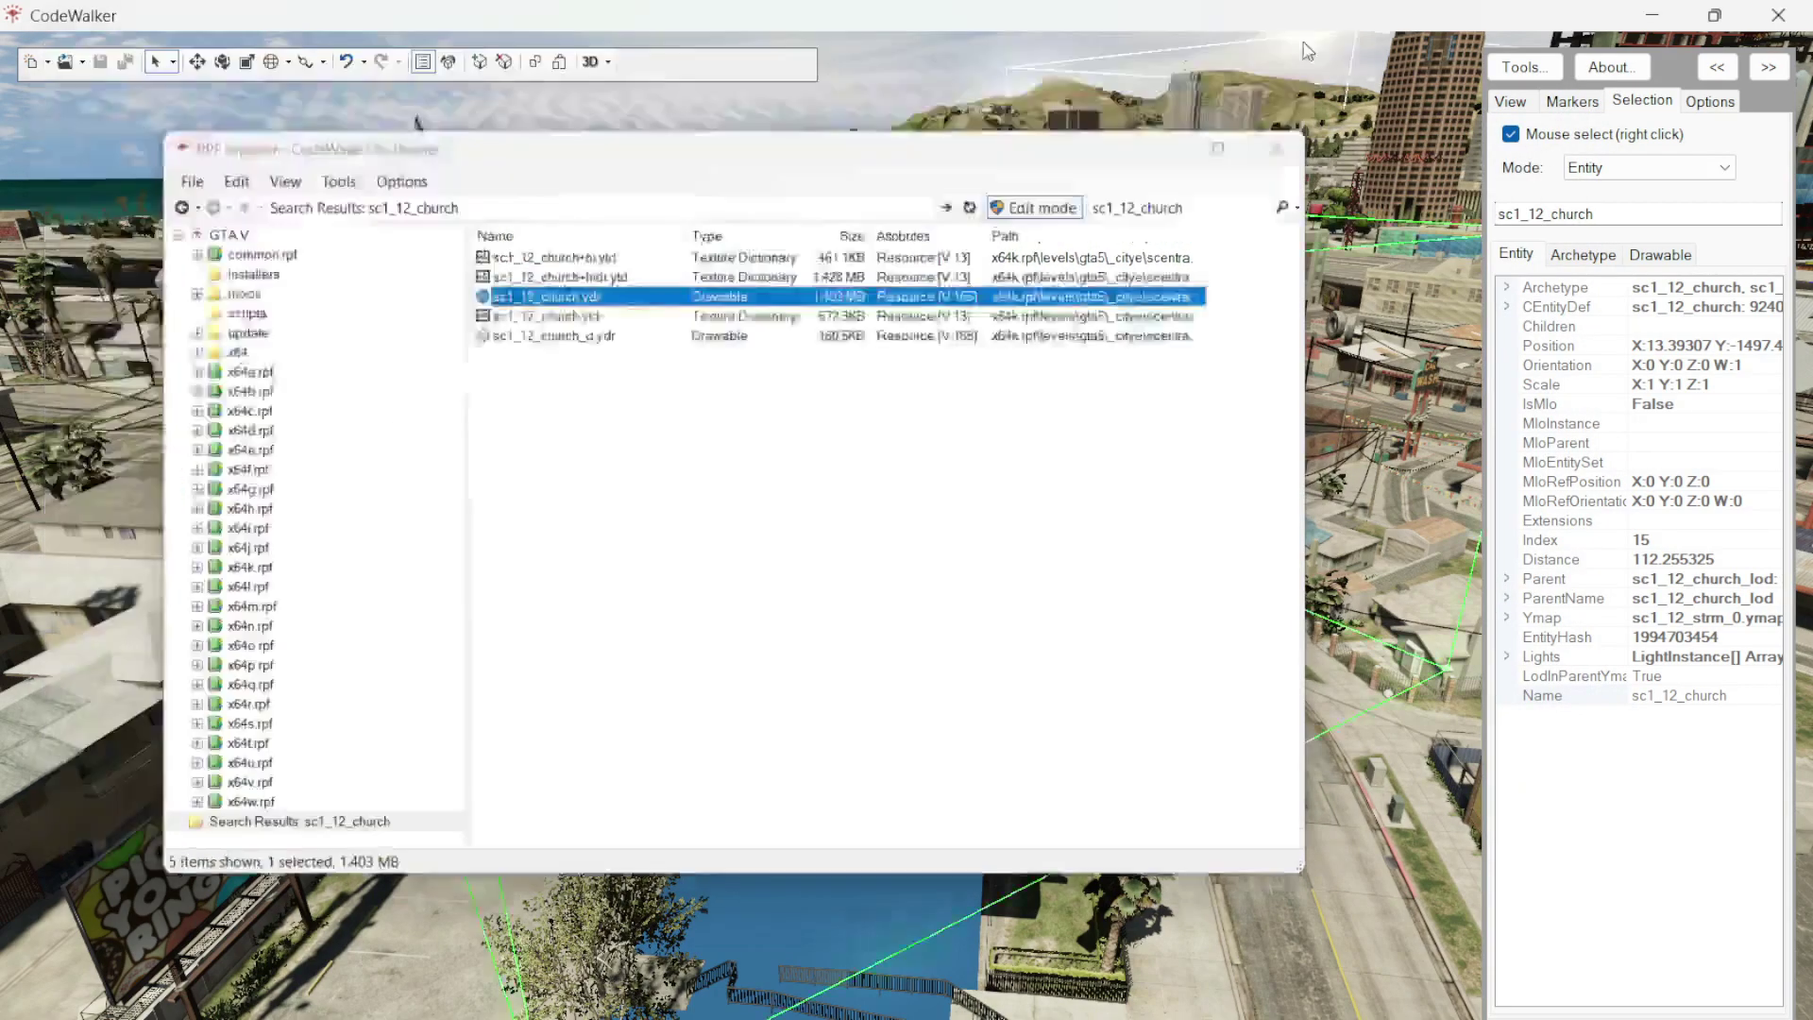
{"action": "left_click", "coordinate": [1271, 55]}
- Delete Blender's default cube and import sc1_12_church.ydr.xml as a Codewalker XML model
{"action": "left_click", "coordinate": [1651, 15]}
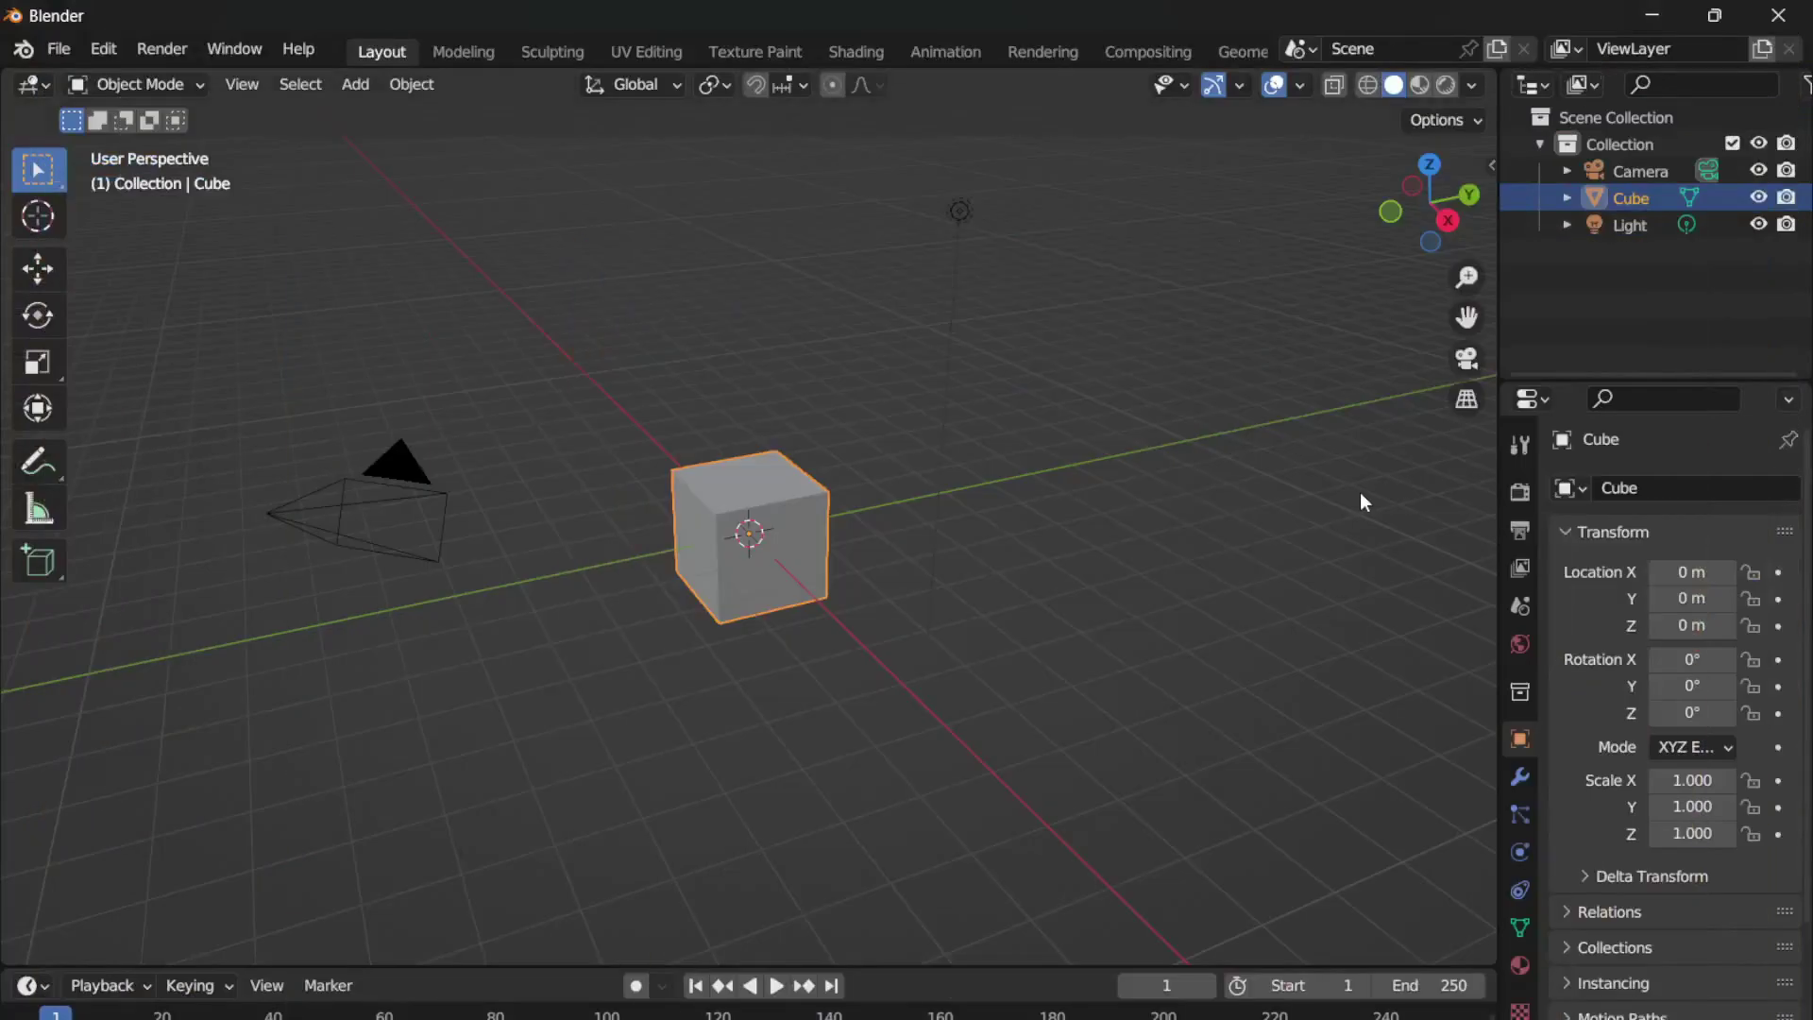
{"action": "key", "text": "Delete"}
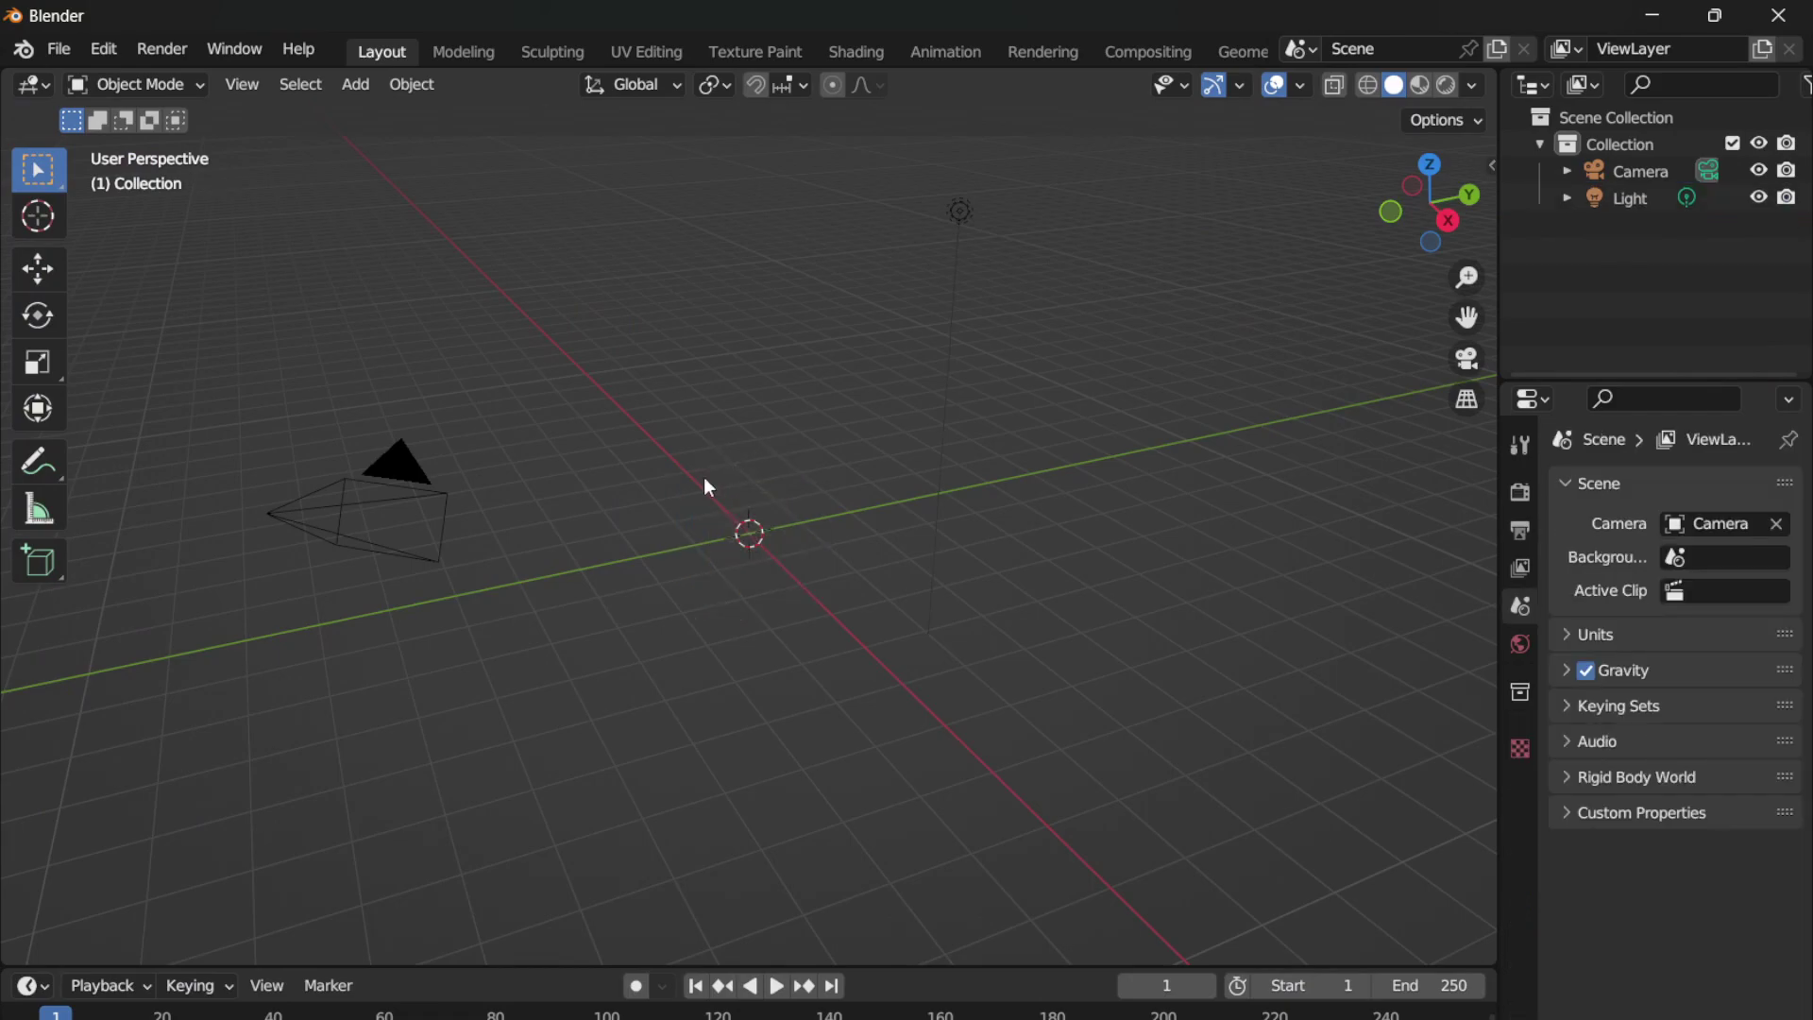
{"action": "left_click", "coordinate": [47, 52]}
{"action": "mouse_move", "coordinate": [130, 410]}
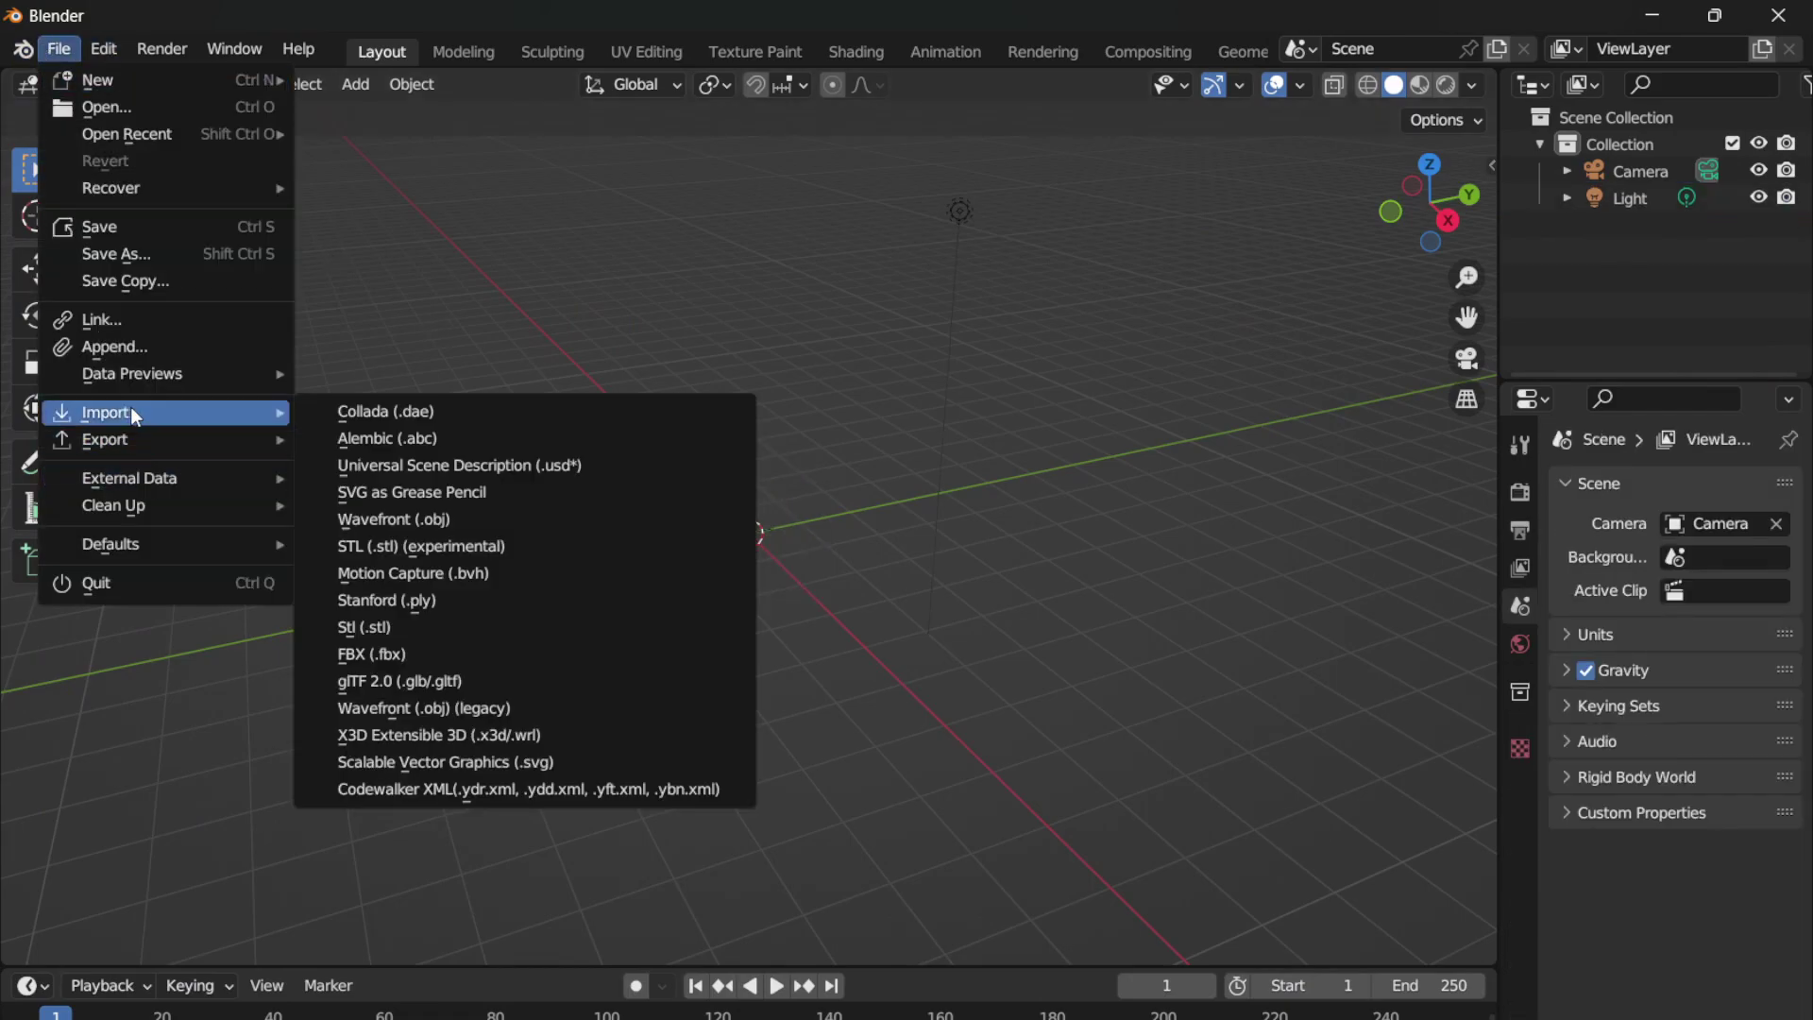
{"action": "left_click", "coordinate": [668, 795]}
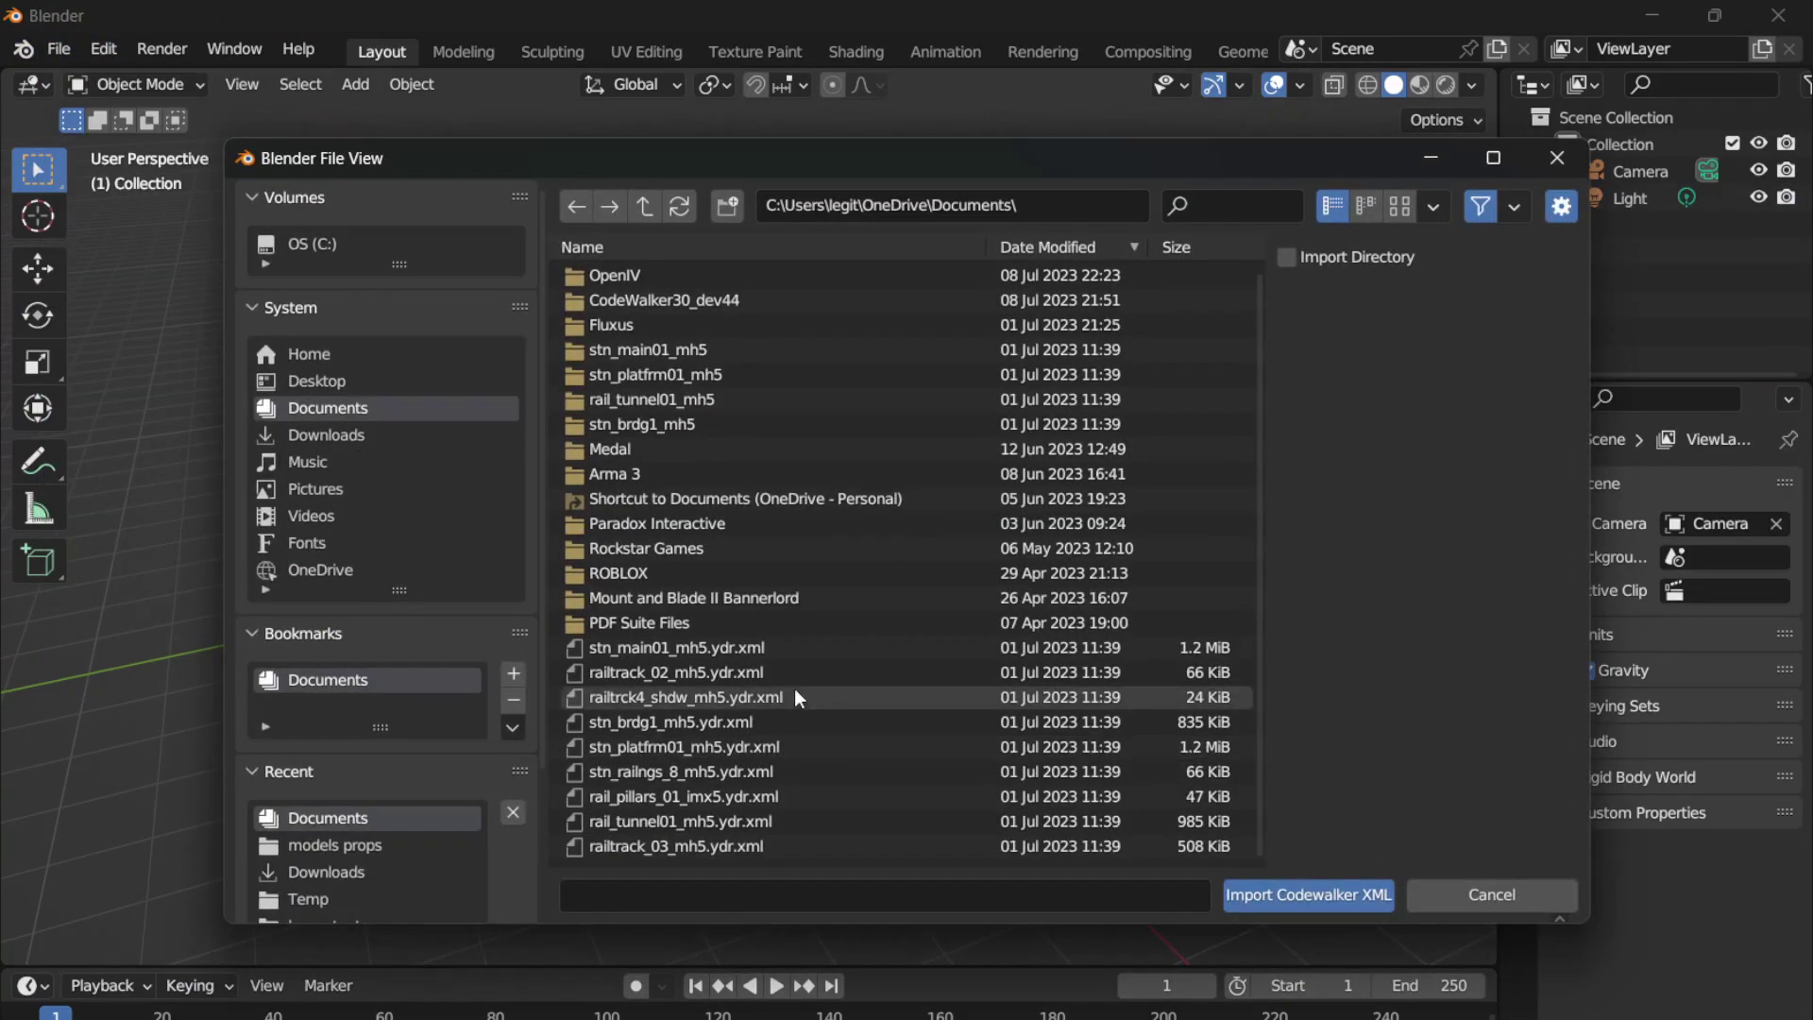
{"action": "left_click", "coordinate": [363, 848]}
{"action": "scroll", "coordinate": [989, 659], "scroll_direction": "down", "scroll_amount": 5}
{"action": "scroll", "coordinate": [990, 665], "scroll_direction": "down", "scroll_amount": 4}
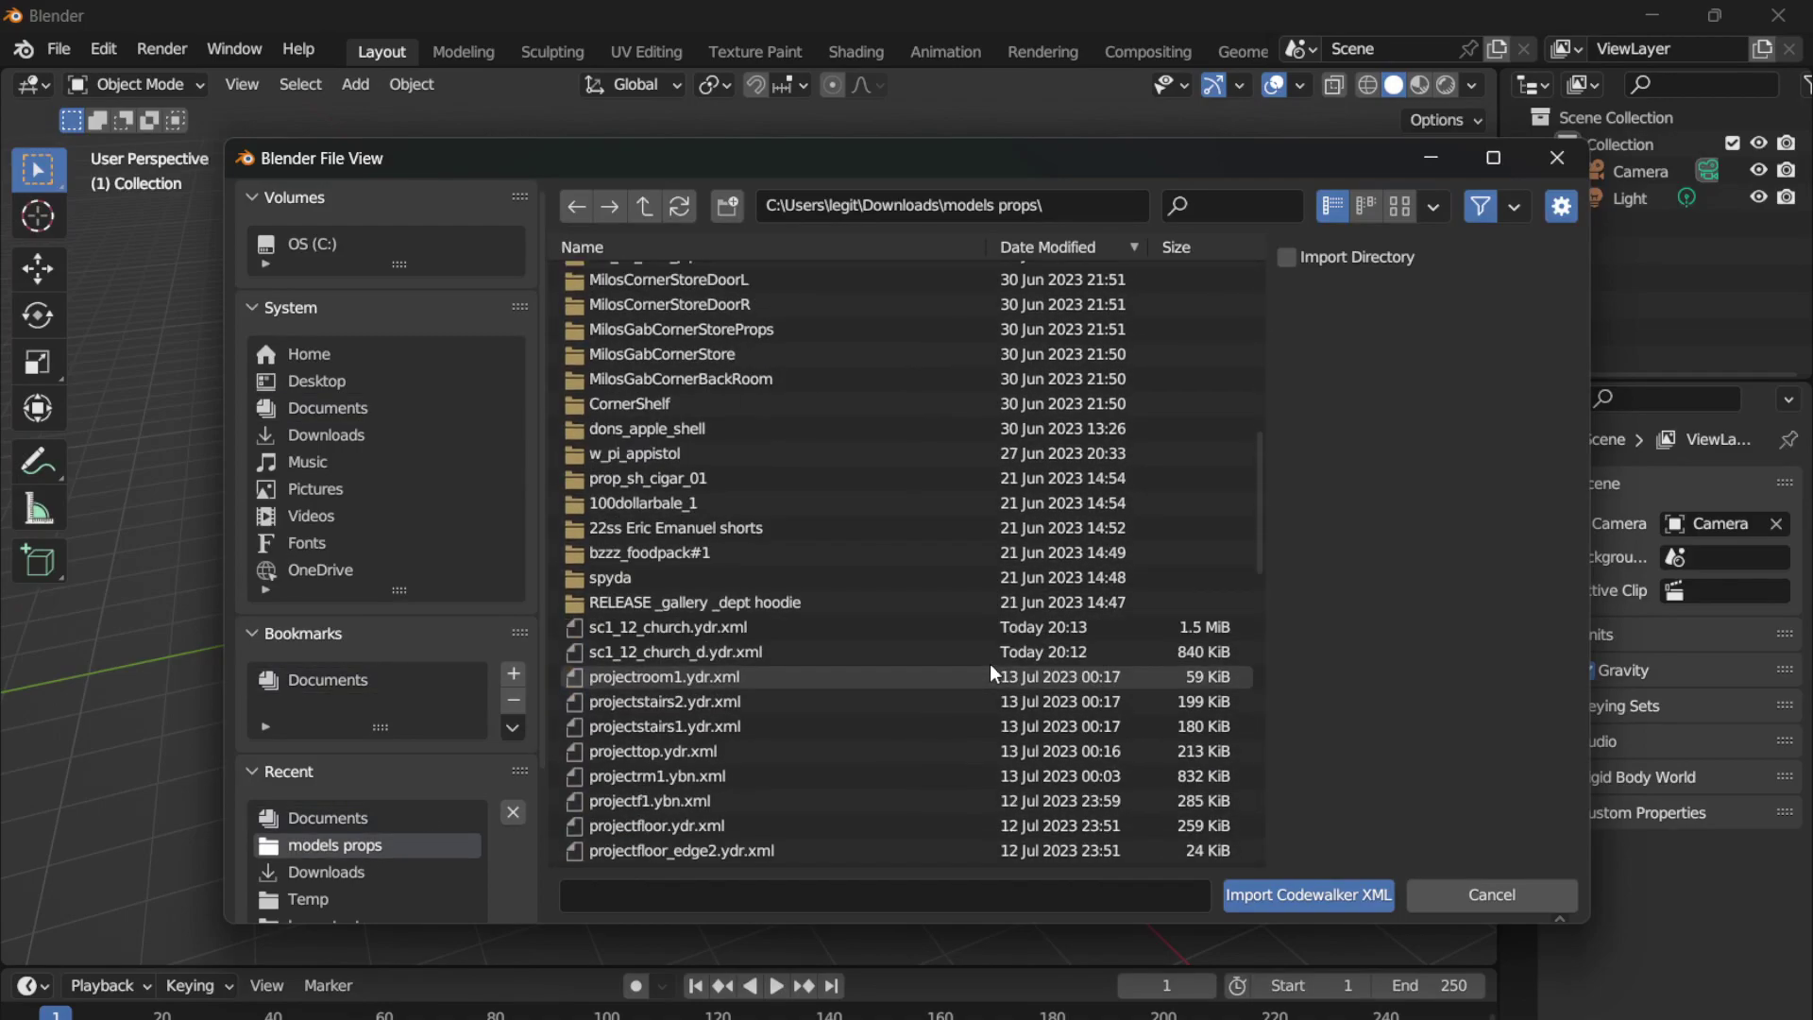
{"action": "scroll", "coordinate": [988, 664], "scroll_direction": "down", "scroll_amount": 1}
{"action": "double_click", "coordinate": [794, 537]}
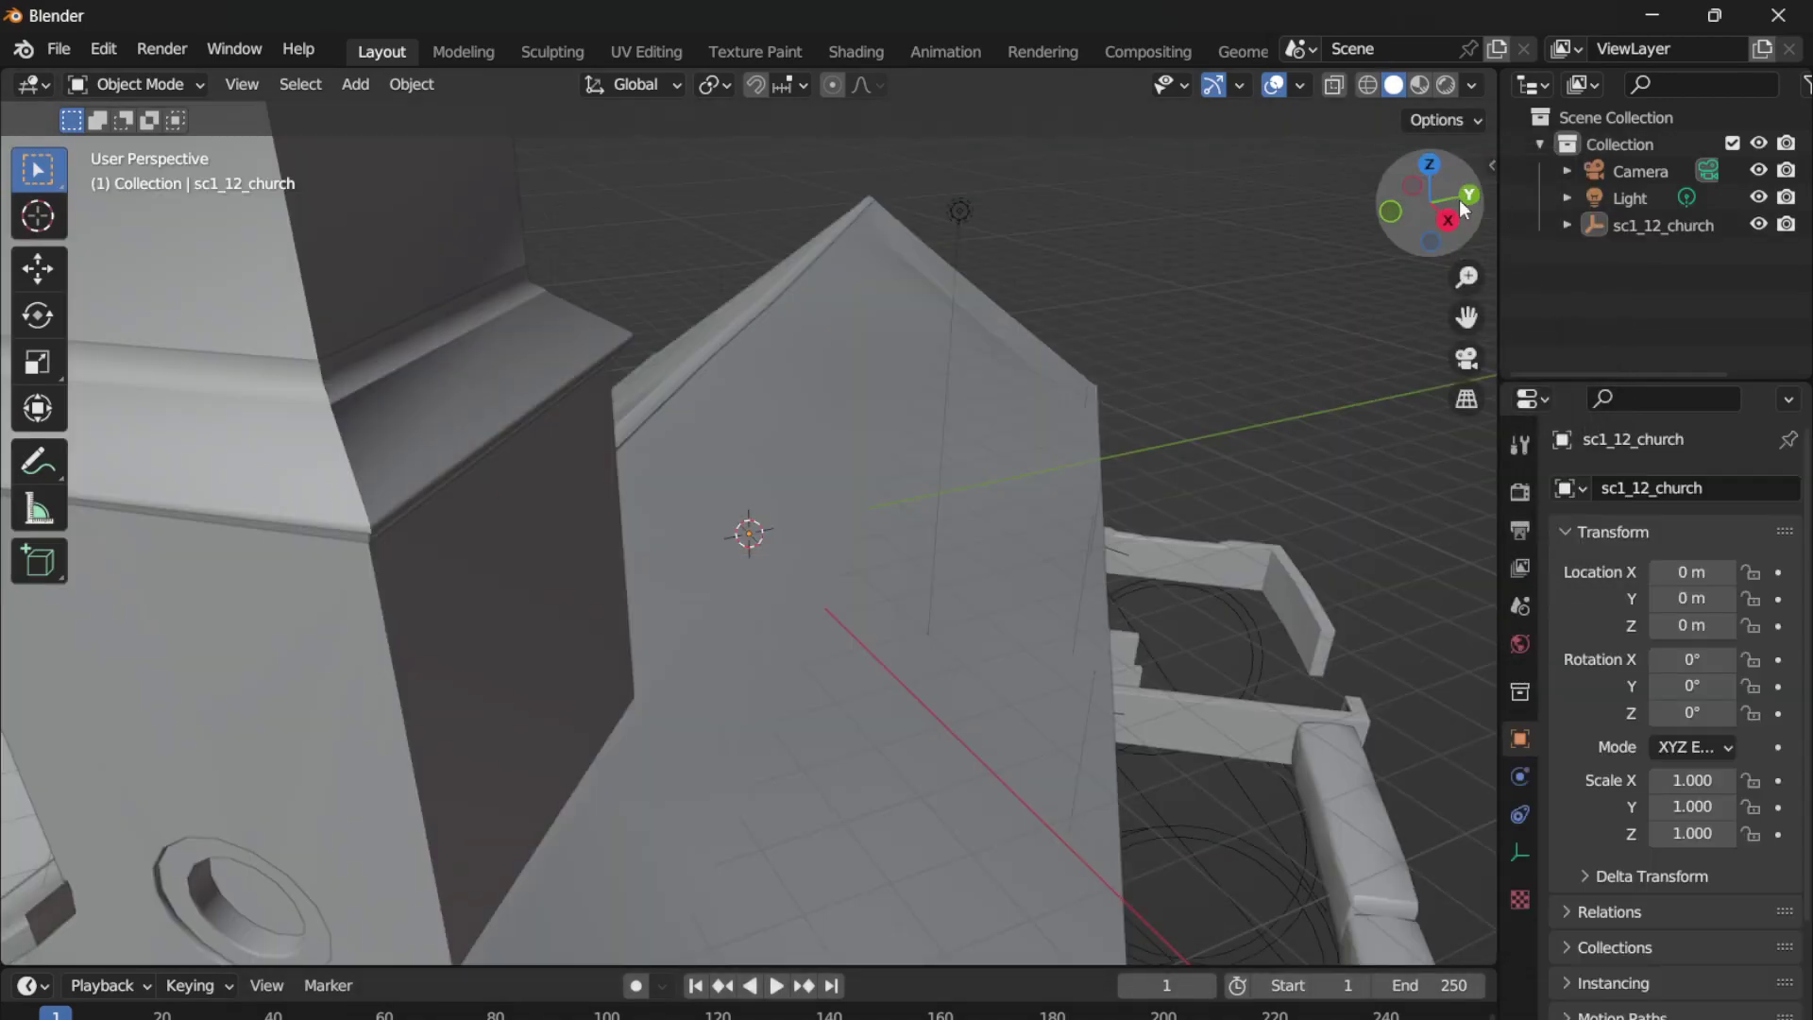
- Raise the church, camera and light together to Z 10.899 m
{"action": "scroll", "coordinate": [1357, 255], "scroll_direction": "down", "scroll_amount": 5}
{"action": "left_click_drag", "start_coordinate": [1421, 213], "coordinate": [1388, 313]}
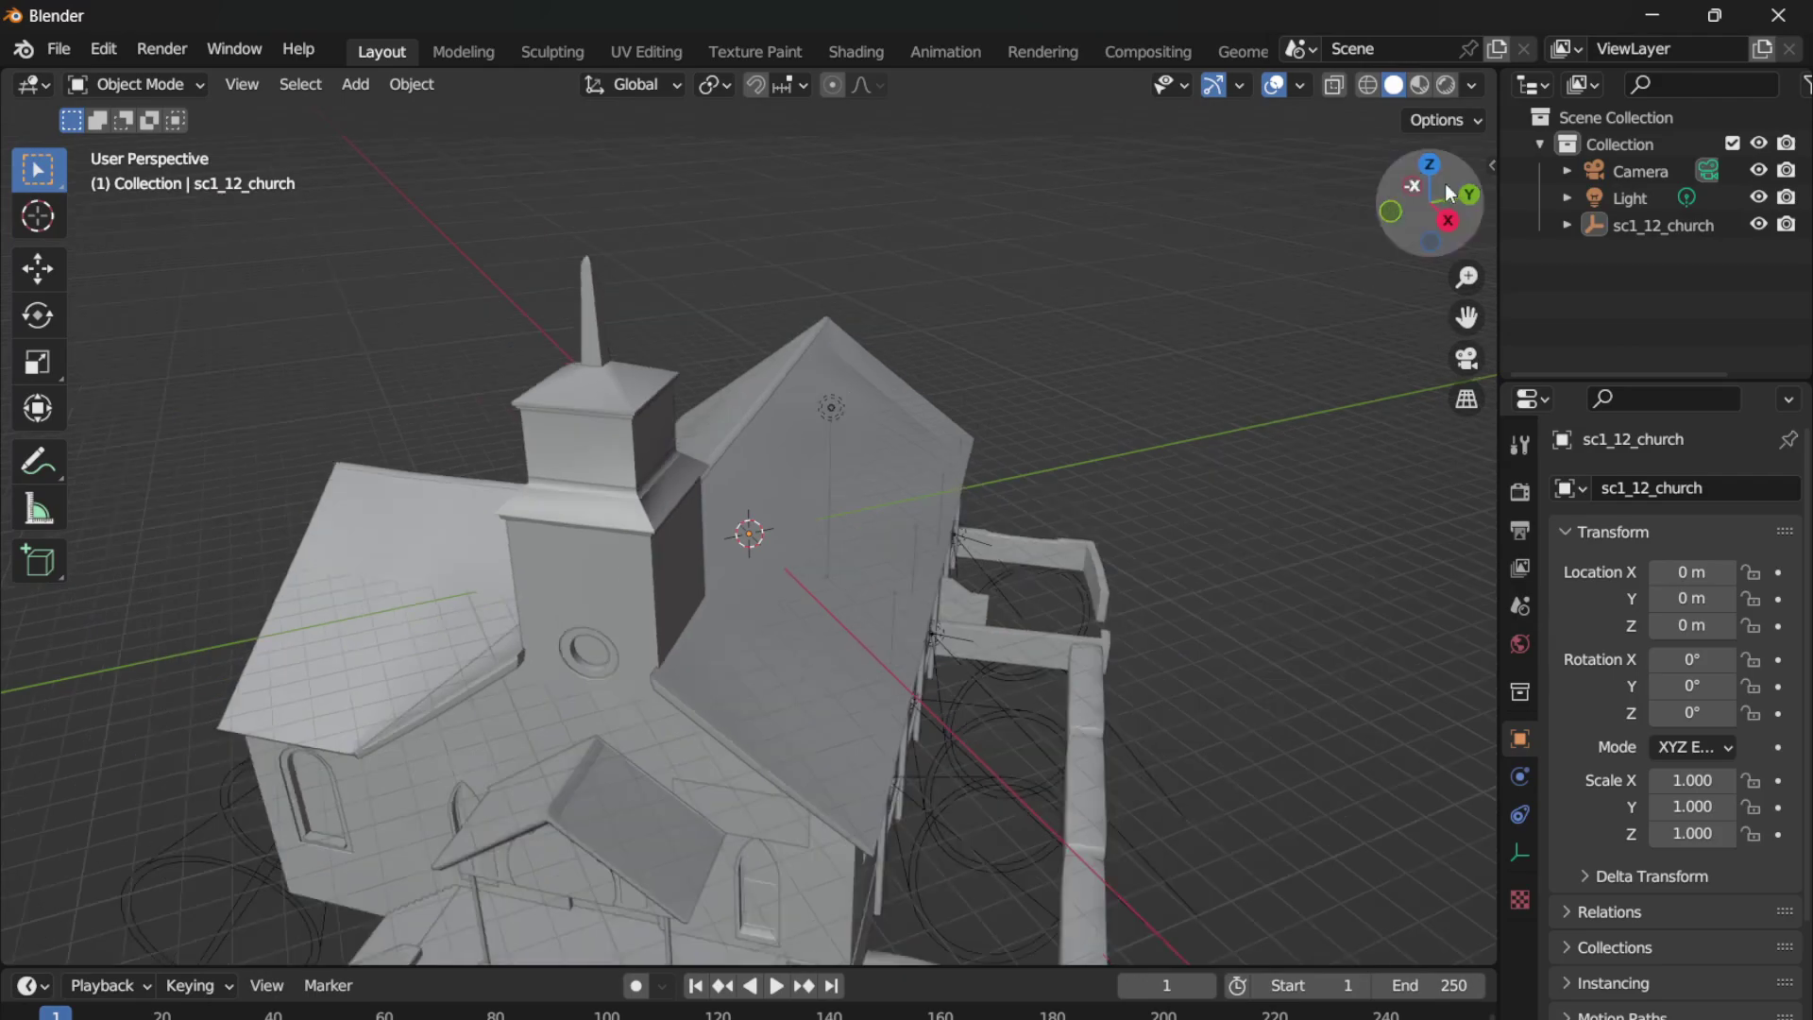
{"action": "left_click_drag", "start_coordinate": [1472, 193], "coordinate": [1442, 223]}
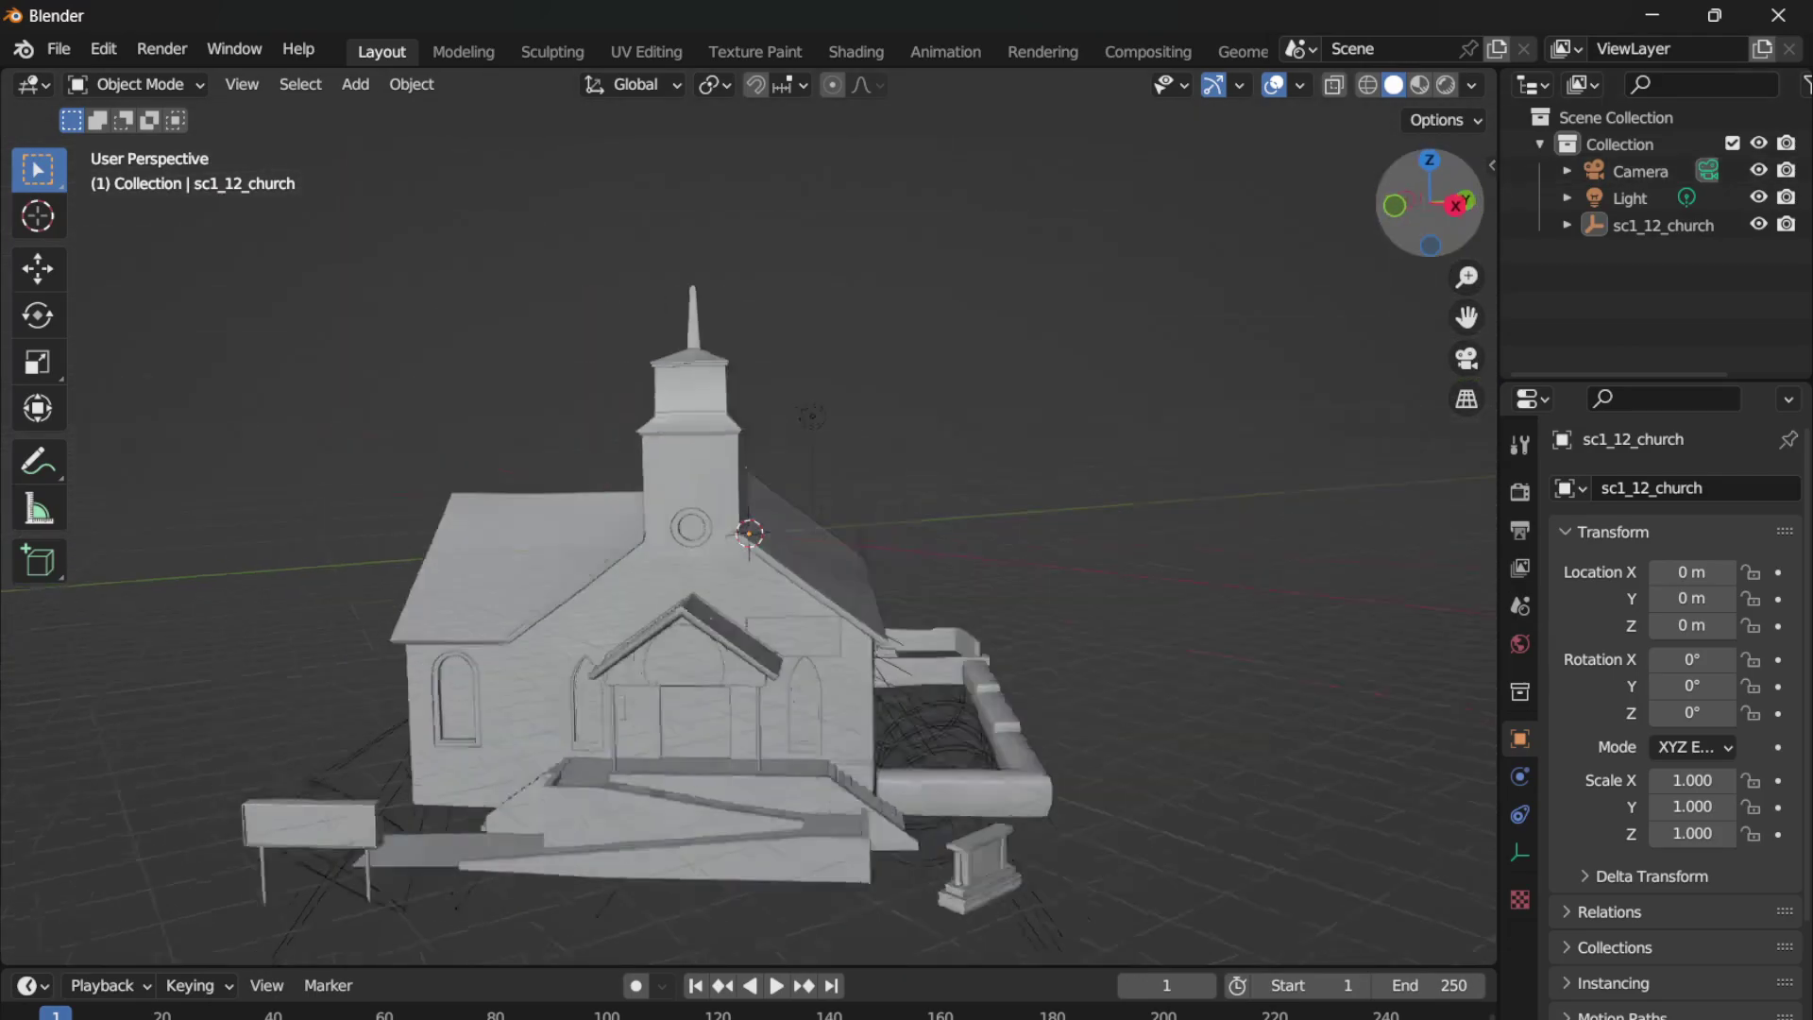
{"action": "scroll", "coordinate": [1442, 223], "scroll_direction": "down", "scroll_amount": 3}
{"action": "mouse_move", "coordinate": [355, 387]}
{"action": "left_mouse_down"}
{"action": "mouse_move", "coordinate": [581, 535]}
{"action": "mouse_move", "coordinate": [760, 621]}
{"action": "left_mouse_up"}
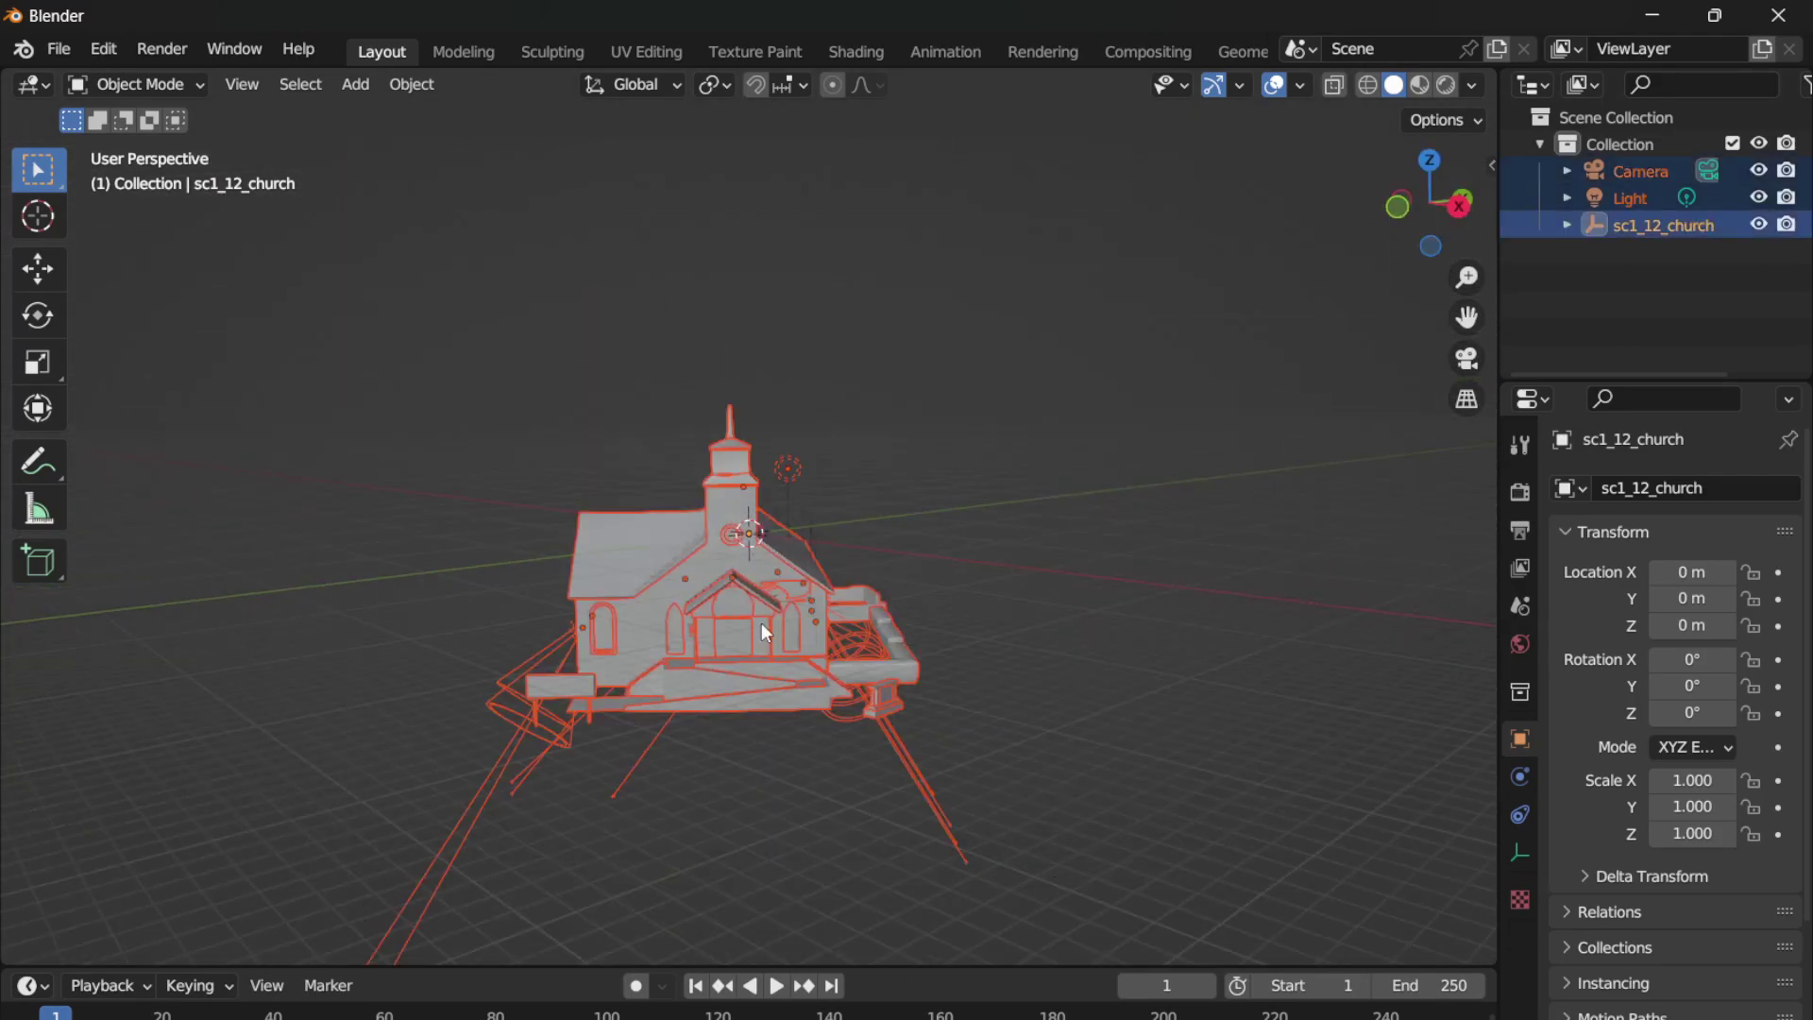
{"action": "left_click", "coordinate": [38, 270]}
{"action": "left_click_drag", "start_coordinate": [744, 412], "coordinate": [744, 327]}
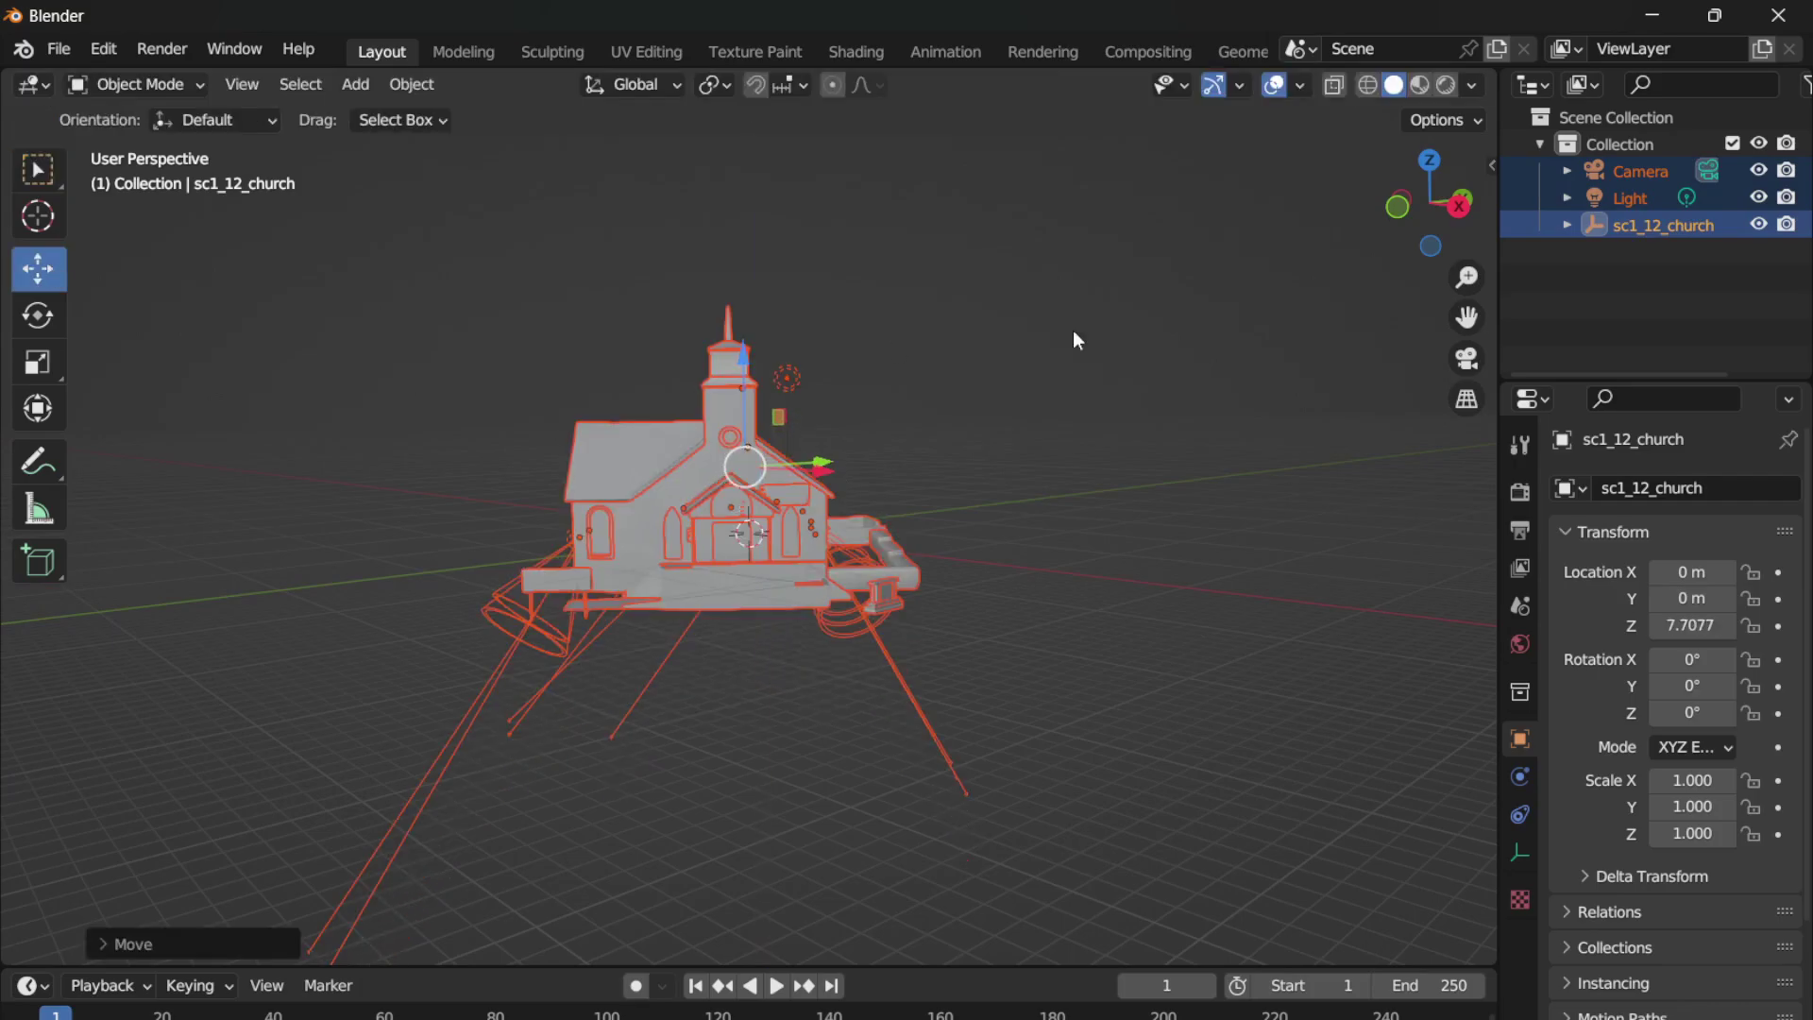
{"action": "left_click_drag", "start_coordinate": [1482, 193], "coordinate": [1228, 295]}
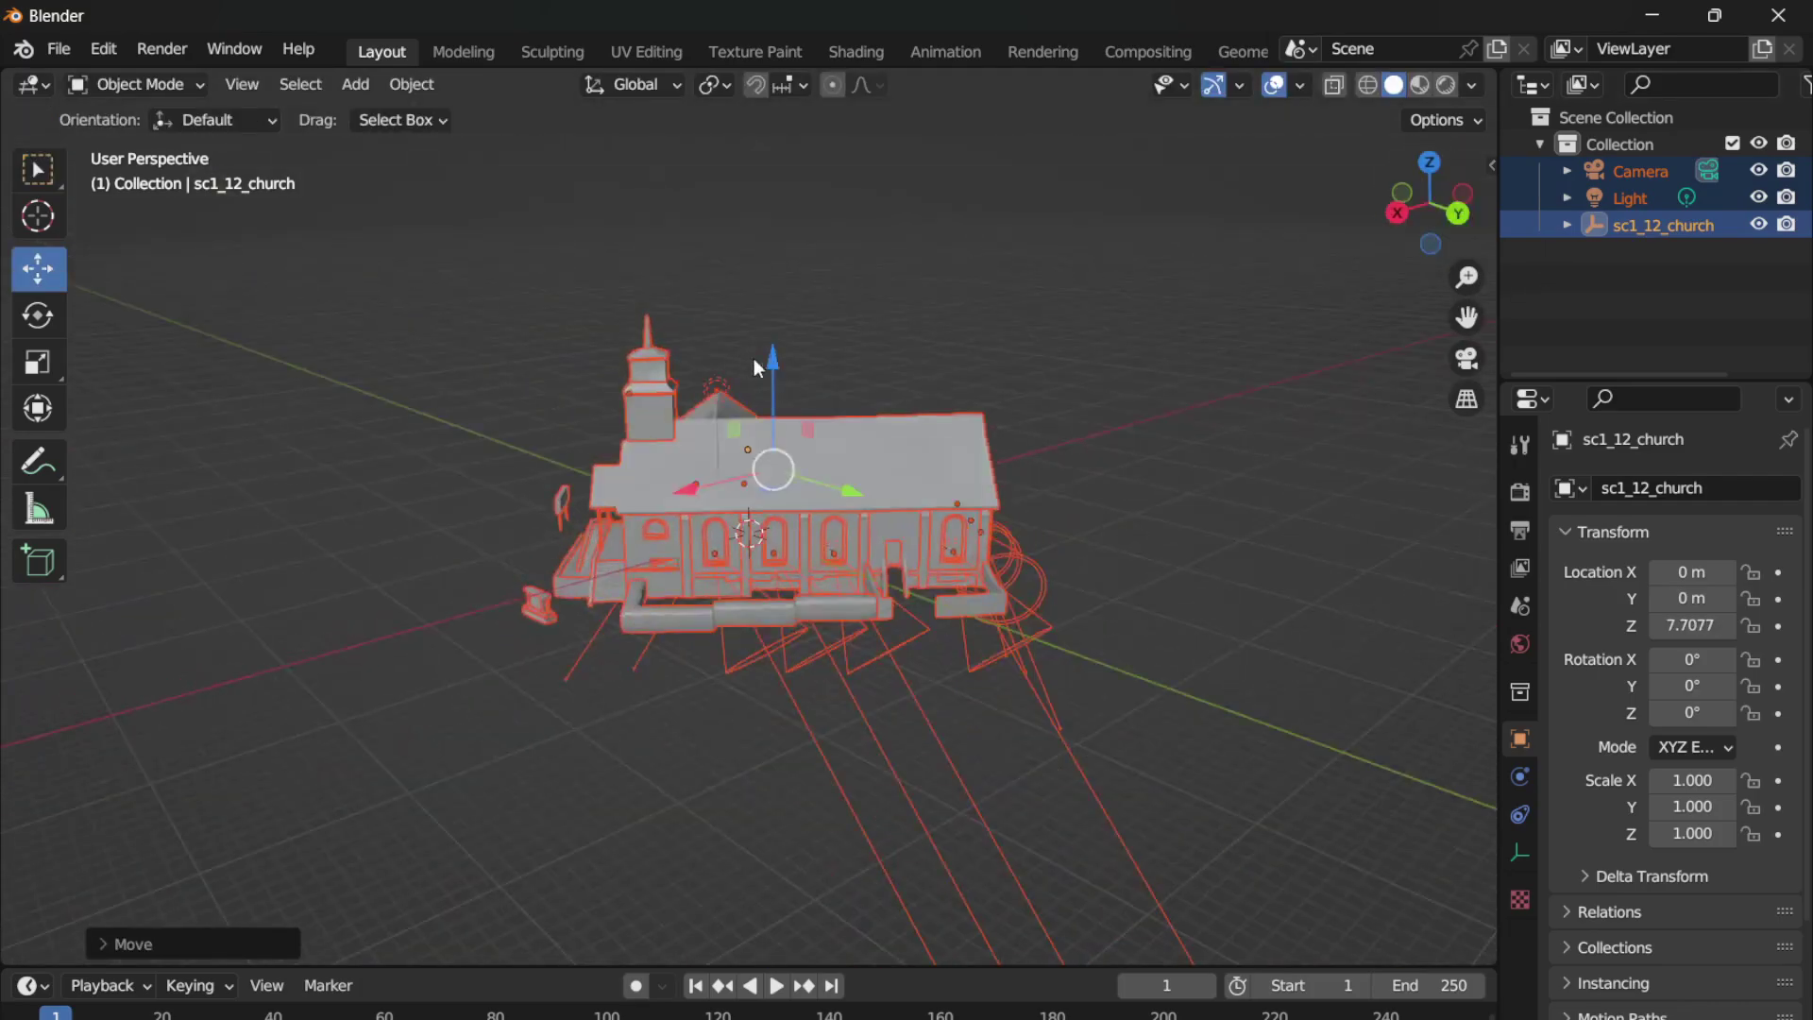
{"action": "left_click_drag", "start_coordinate": [755, 366], "coordinate": [755, 331]}
{"action": "left_click_drag", "start_coordinate": [1430, 203], "coordinate": [1407, 199]}
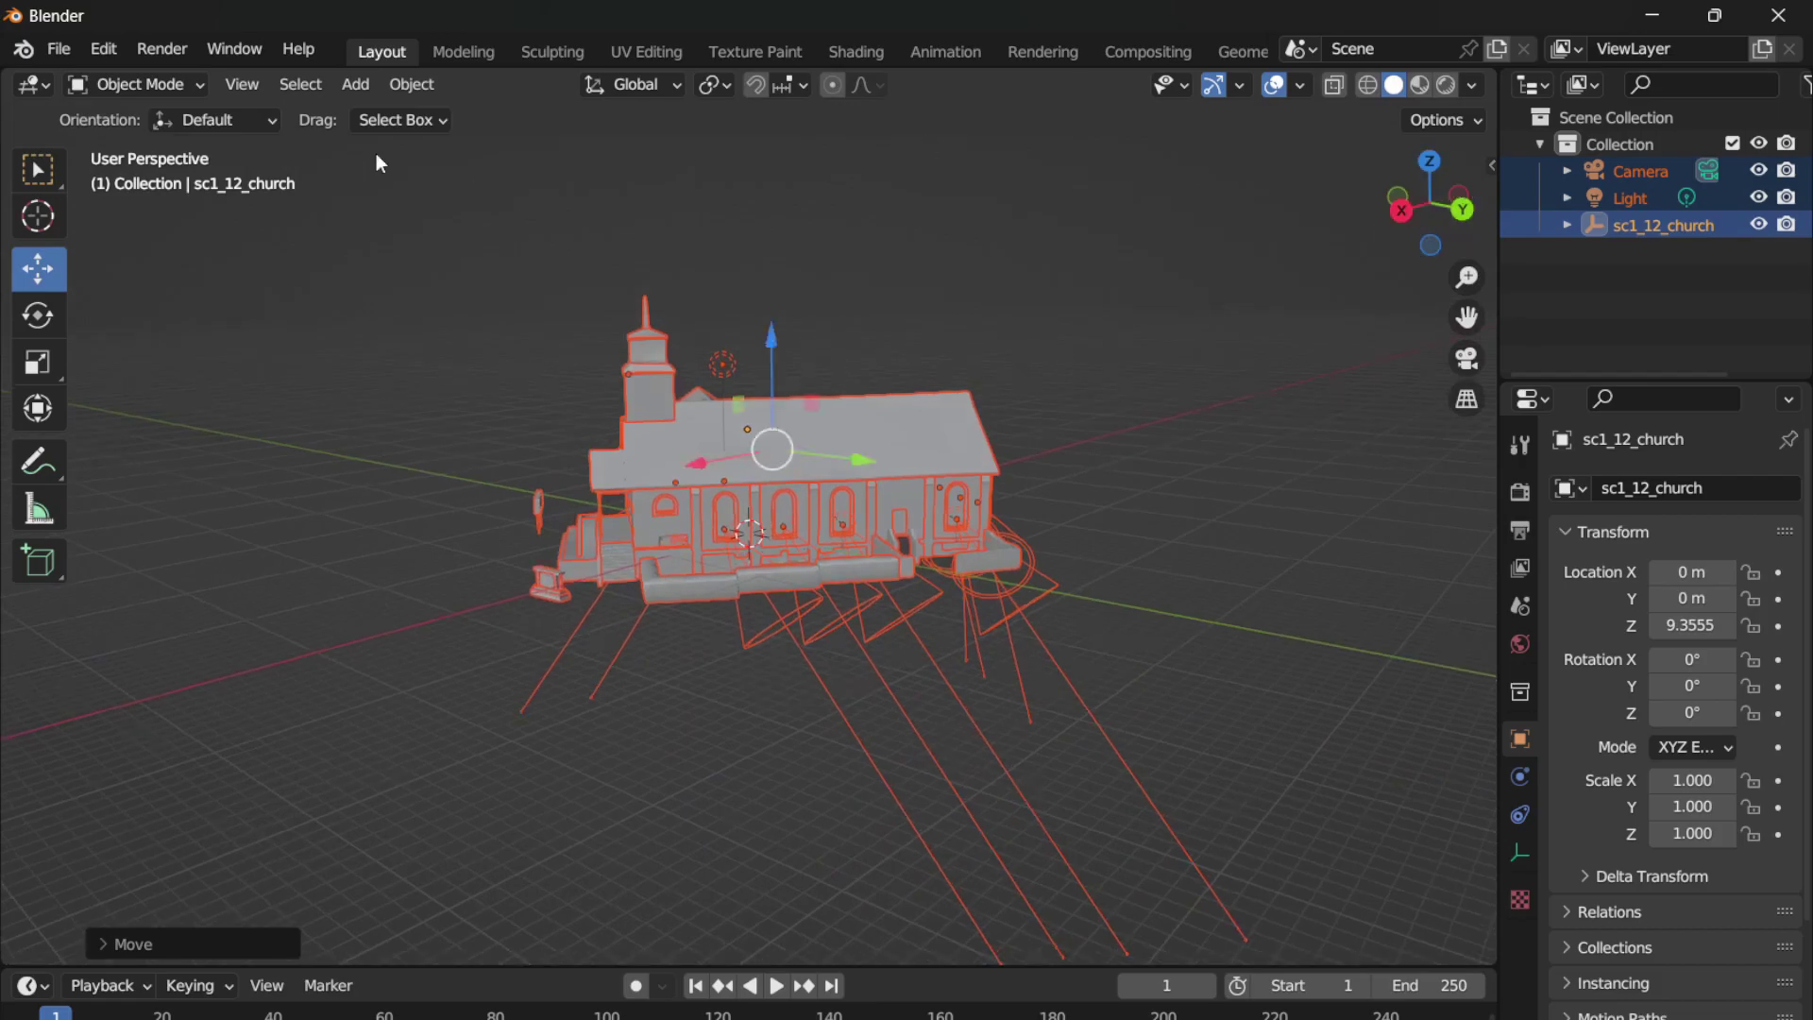
{"action": "left_click_drag", "start_coordinate": [771, 344], "coordinate": [771, 312]}
- Import sc1_12_church_d.ydr.xml from models props as a Codewalker XML model
{"action": "left_click", "coordinate": [23, 50]}
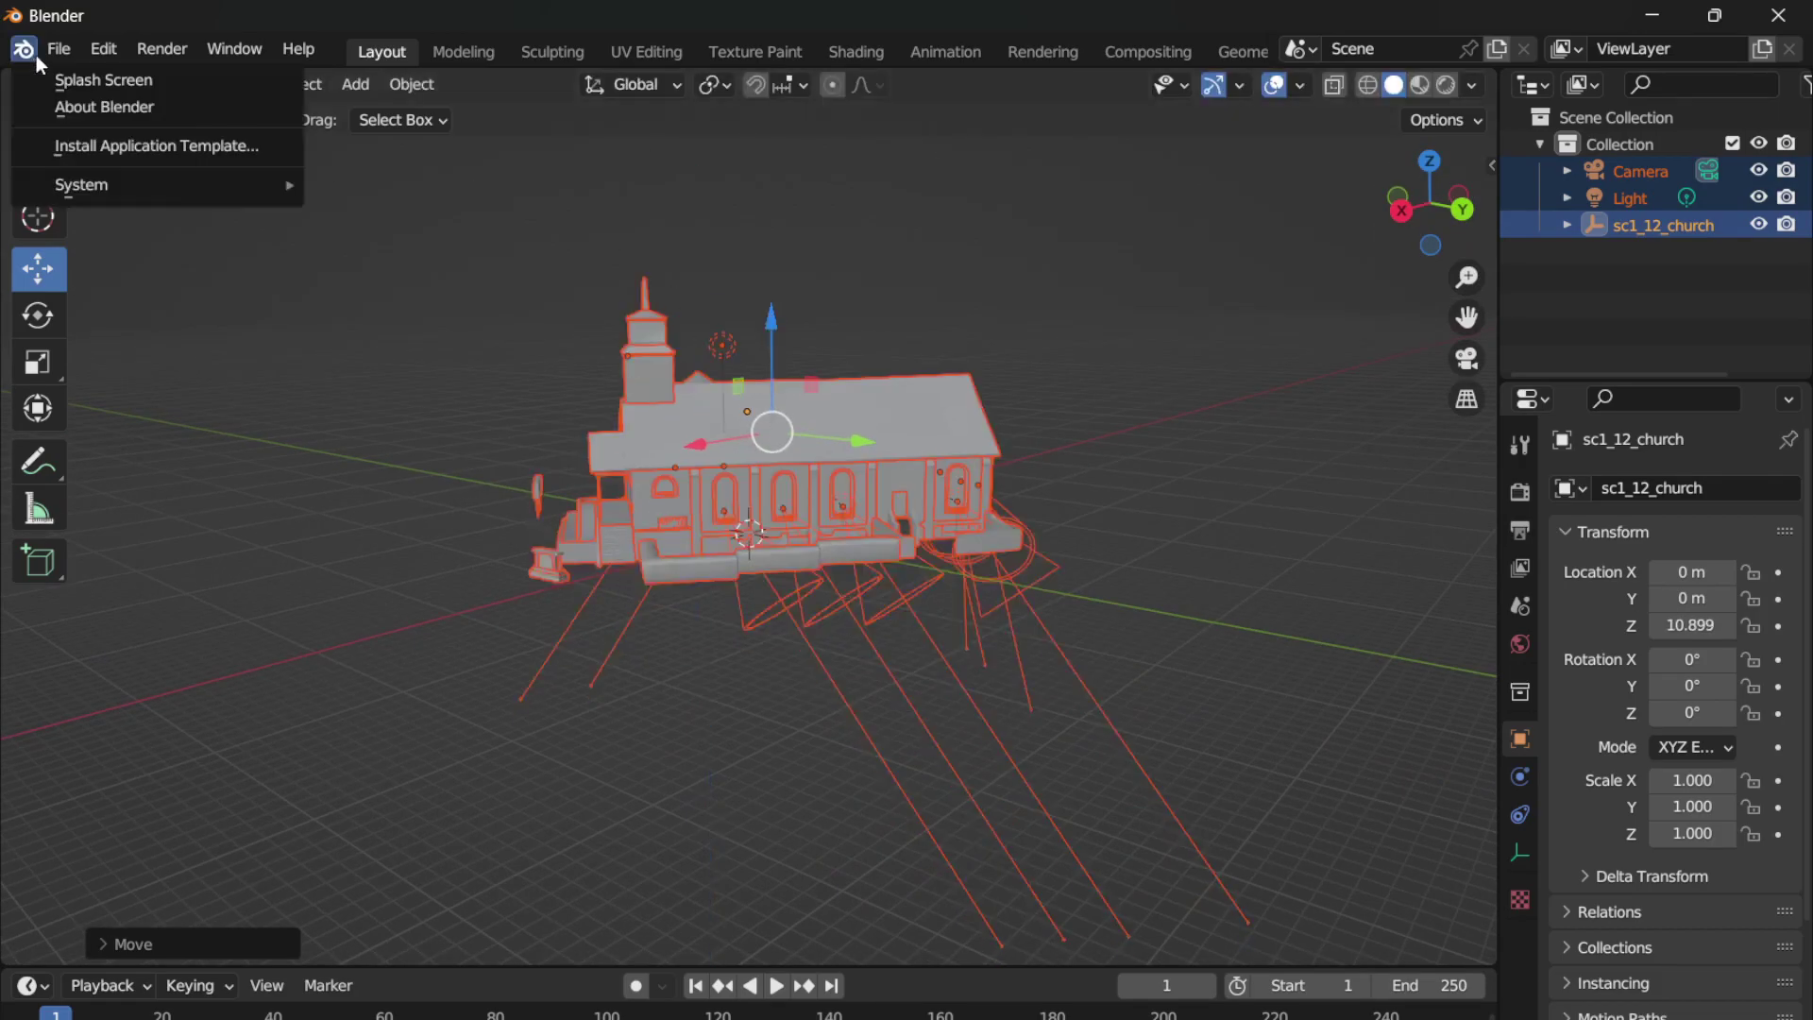
{"action": "mouse_move", "coordinate": [45, 55]}
{"action": "mouse_move", "coordinate": [141, 413]}
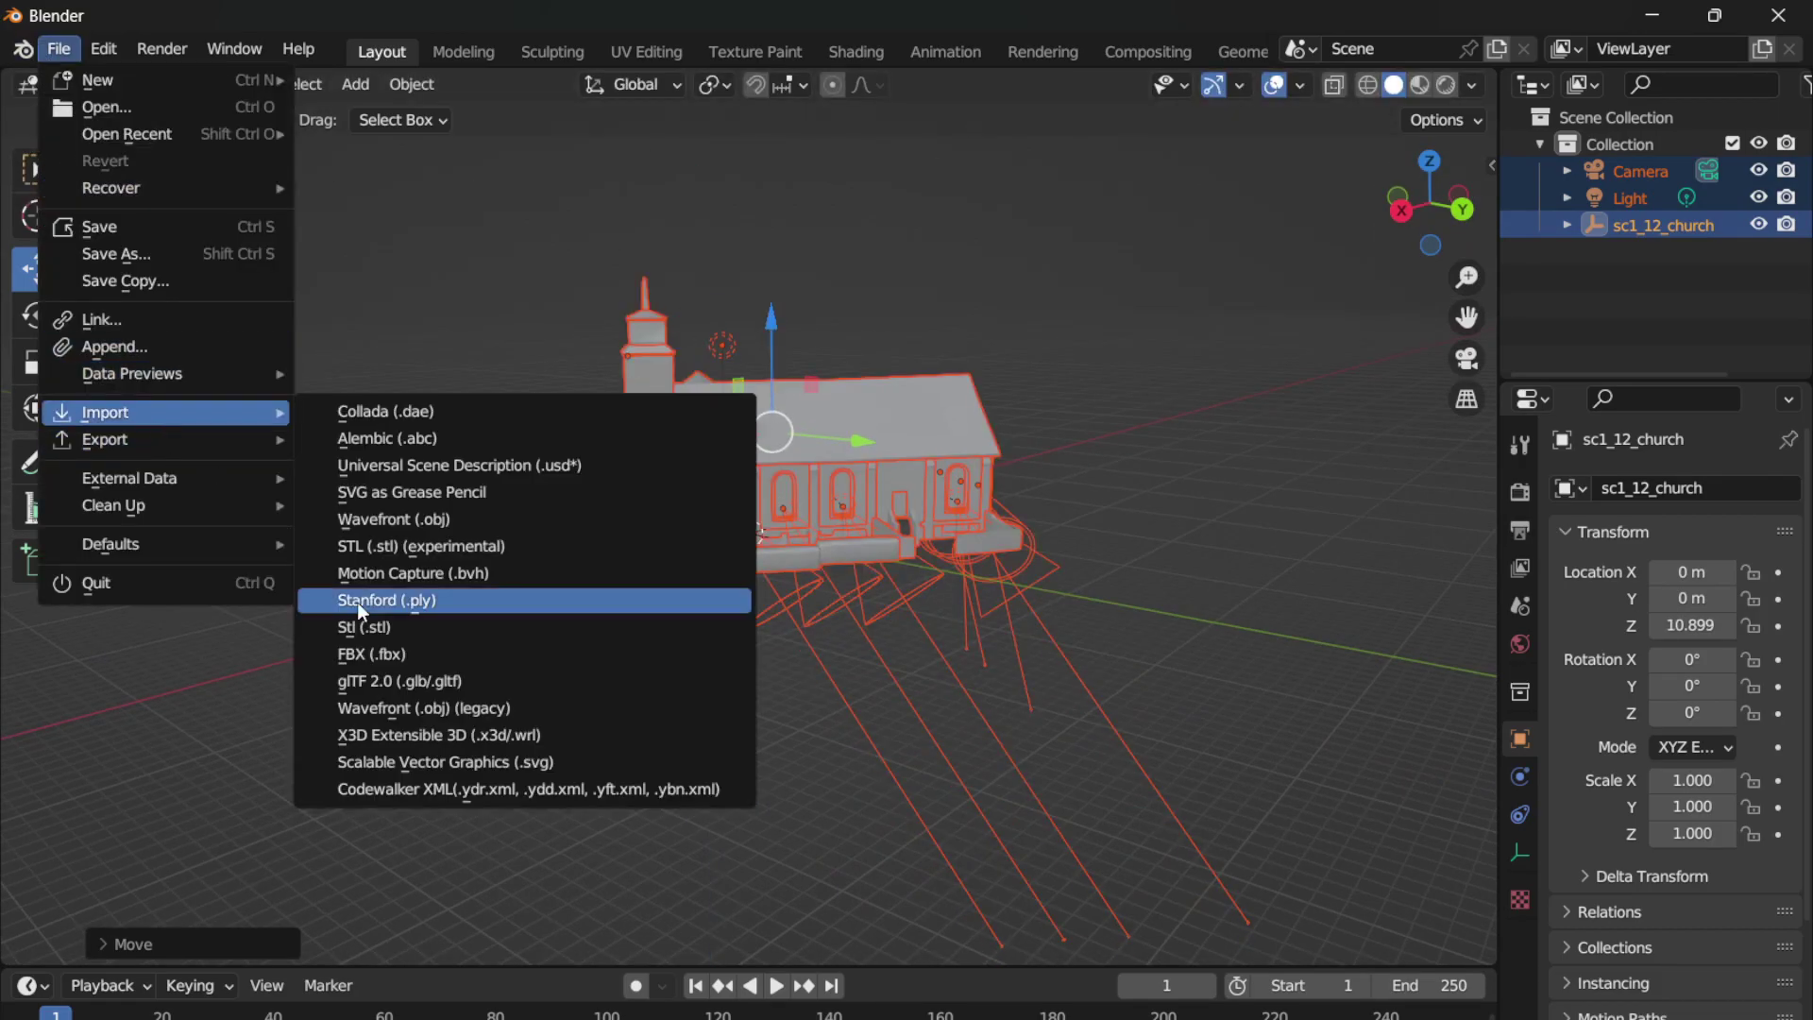
{"action": "left_click", "coordinate": [486, 797]}
{"action": "scroll", "coordinate": [930, 761], "scroll_direction": "down", "scroll_amount": 10}
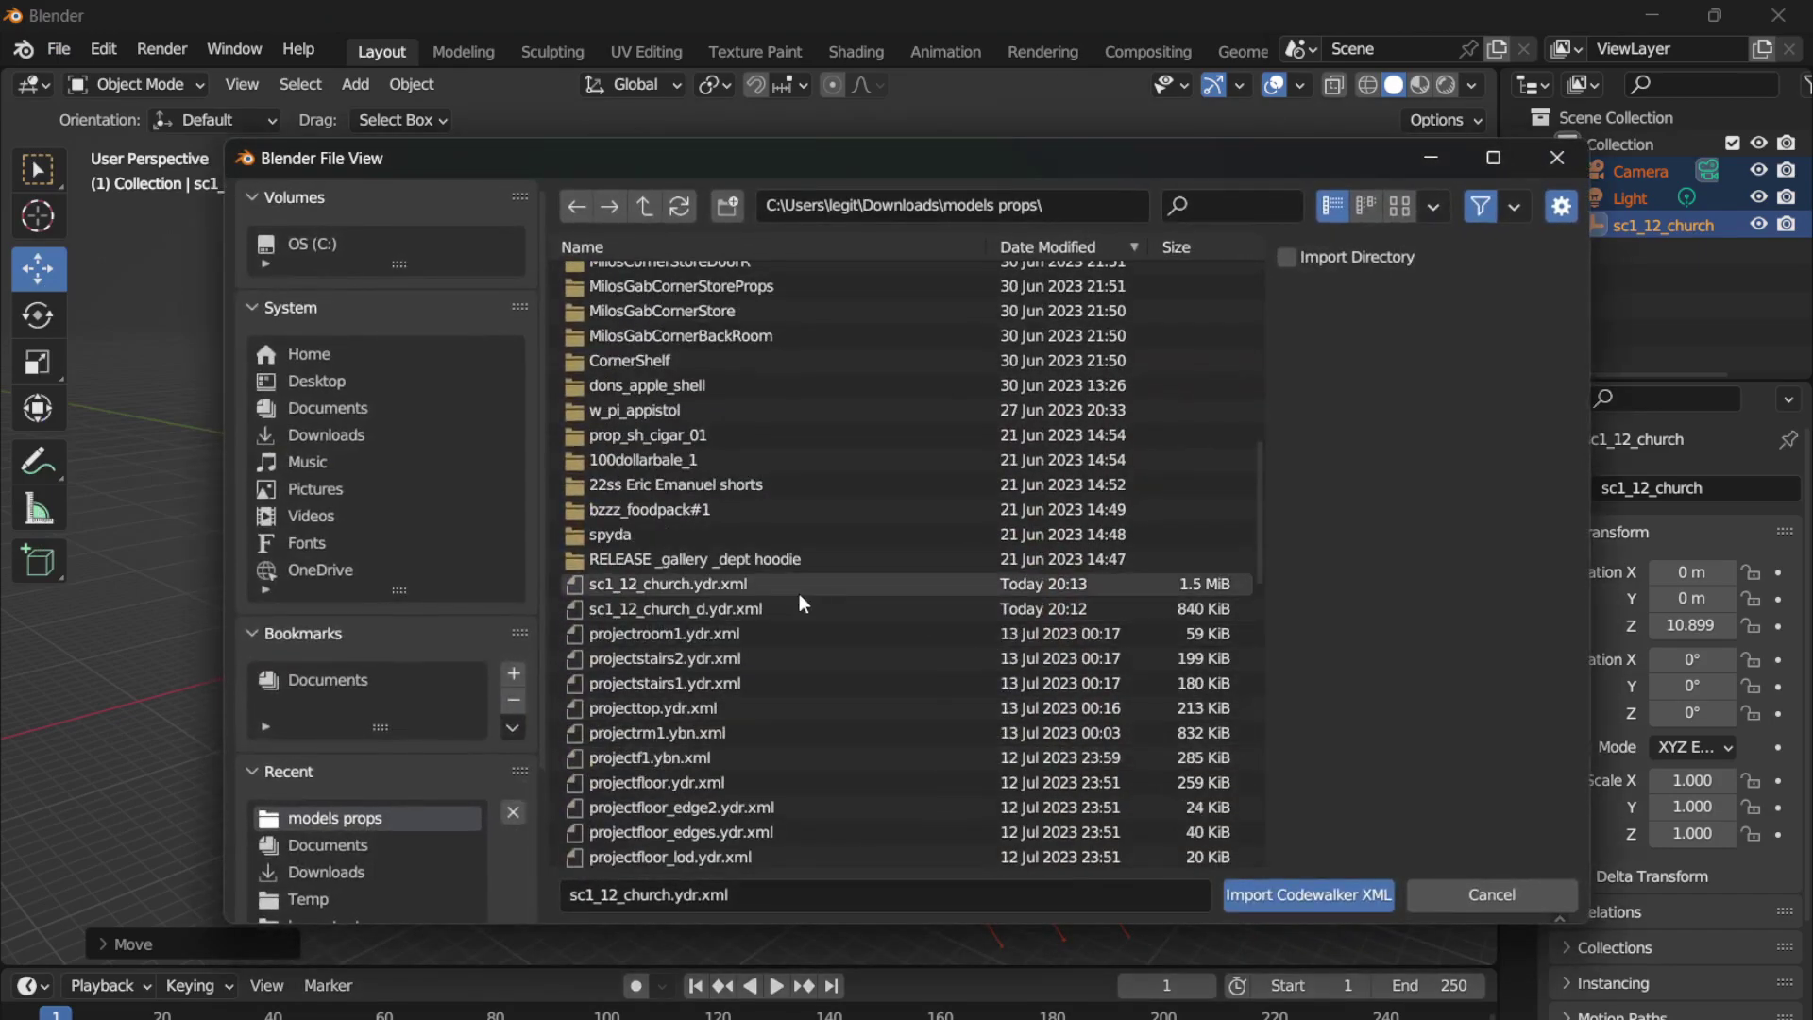
{"action": "double_click", "coordinate": [767, 610]}
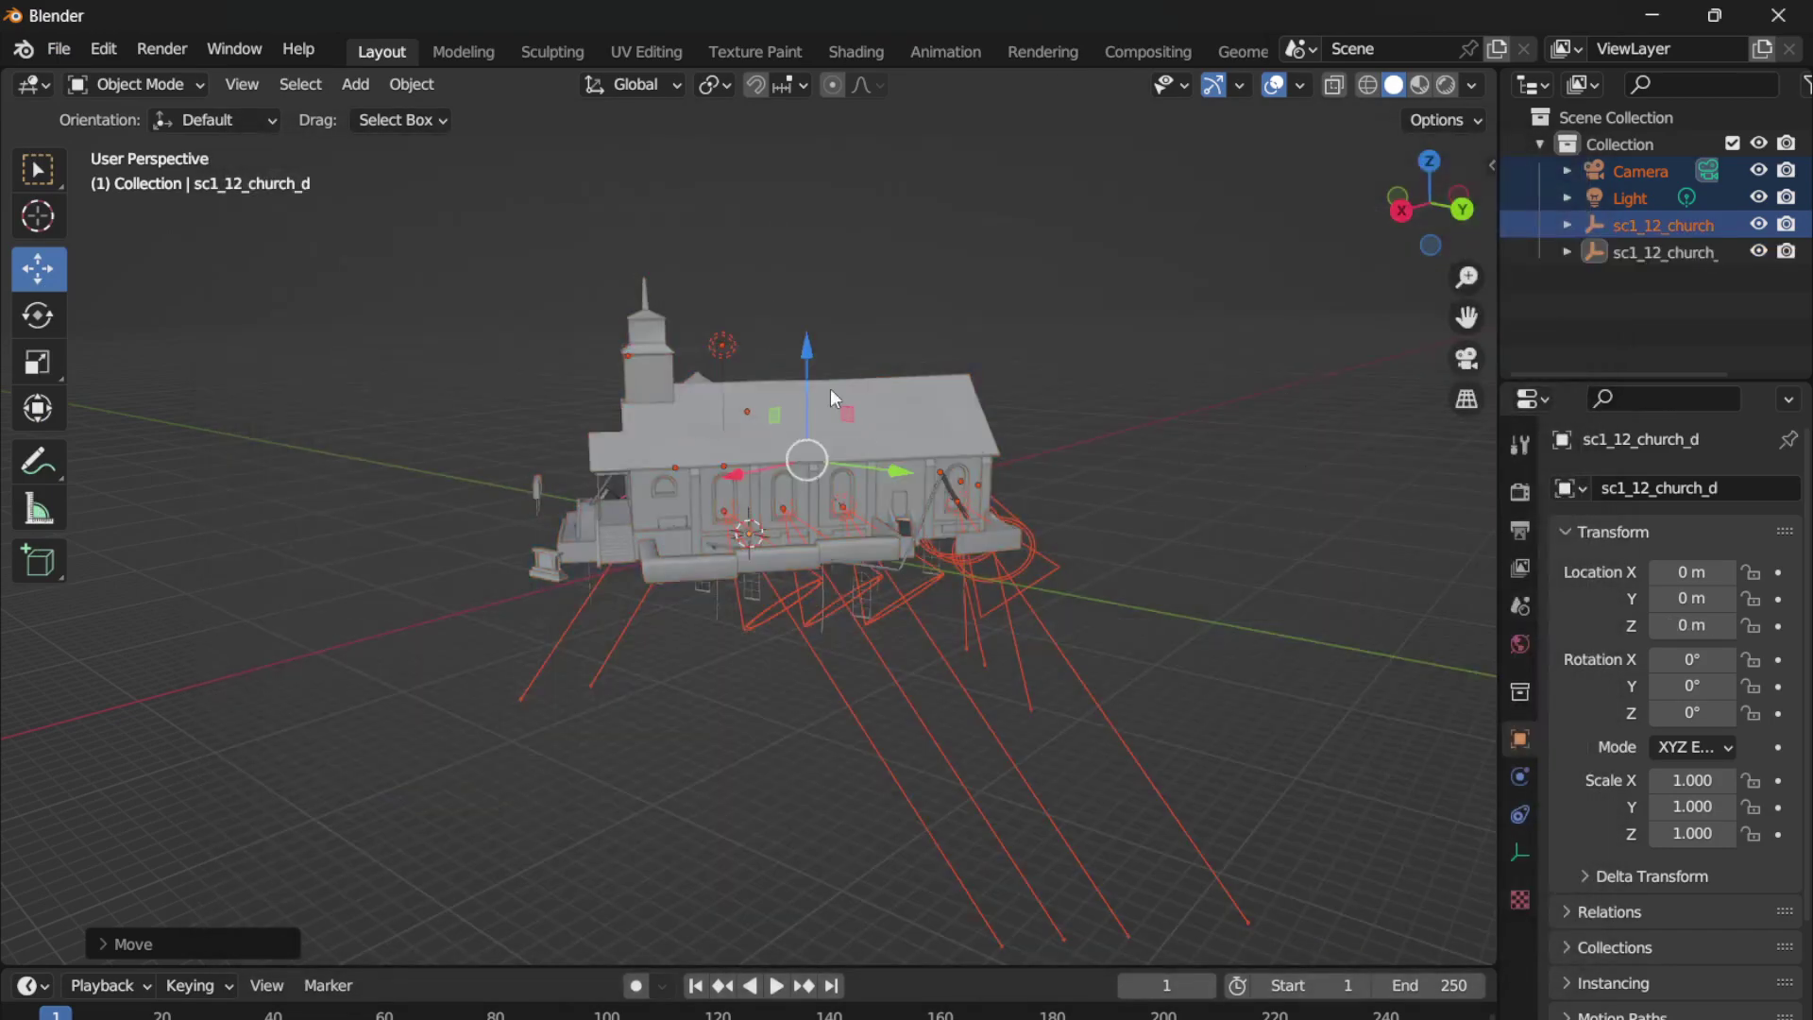
- Select only sc1_12_church_d and raise it to Z 5.1828 m
{"action": "left_click_drag", "start_coordinate": [806, 365], "coordinate": [1239, 411]}
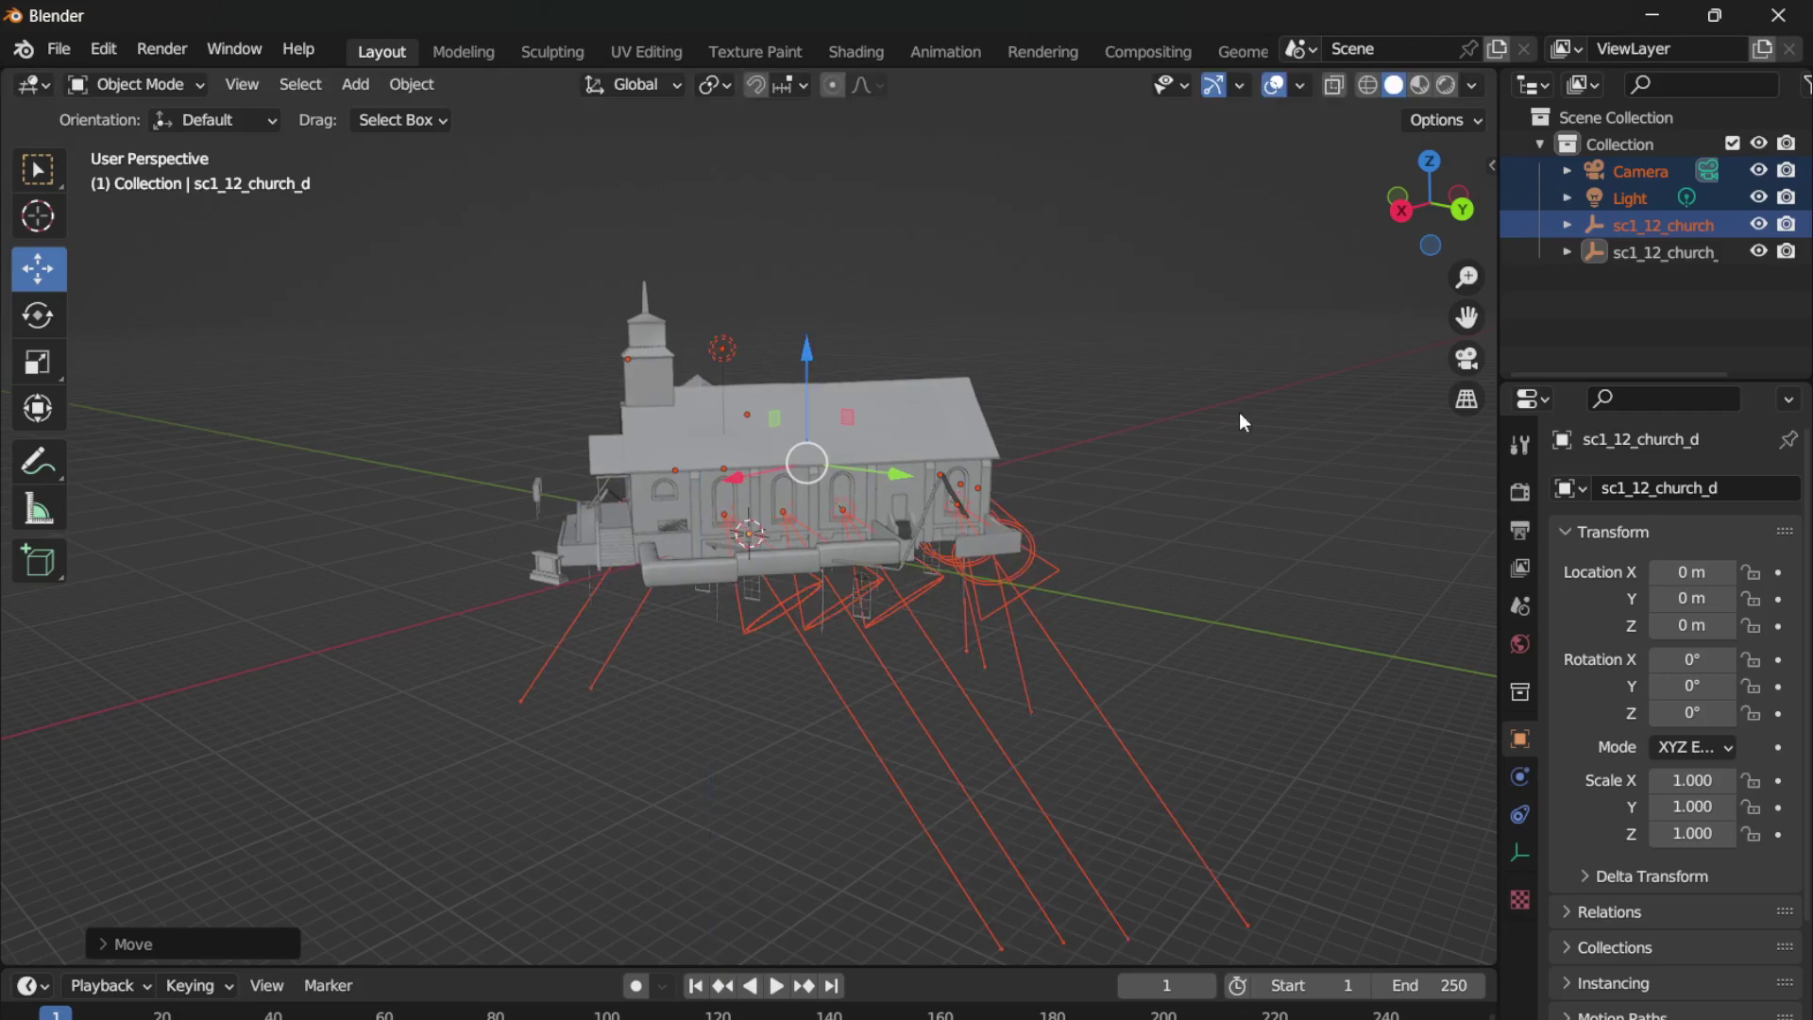
{"action": "left_click", "coordinate": [1643, 251]}
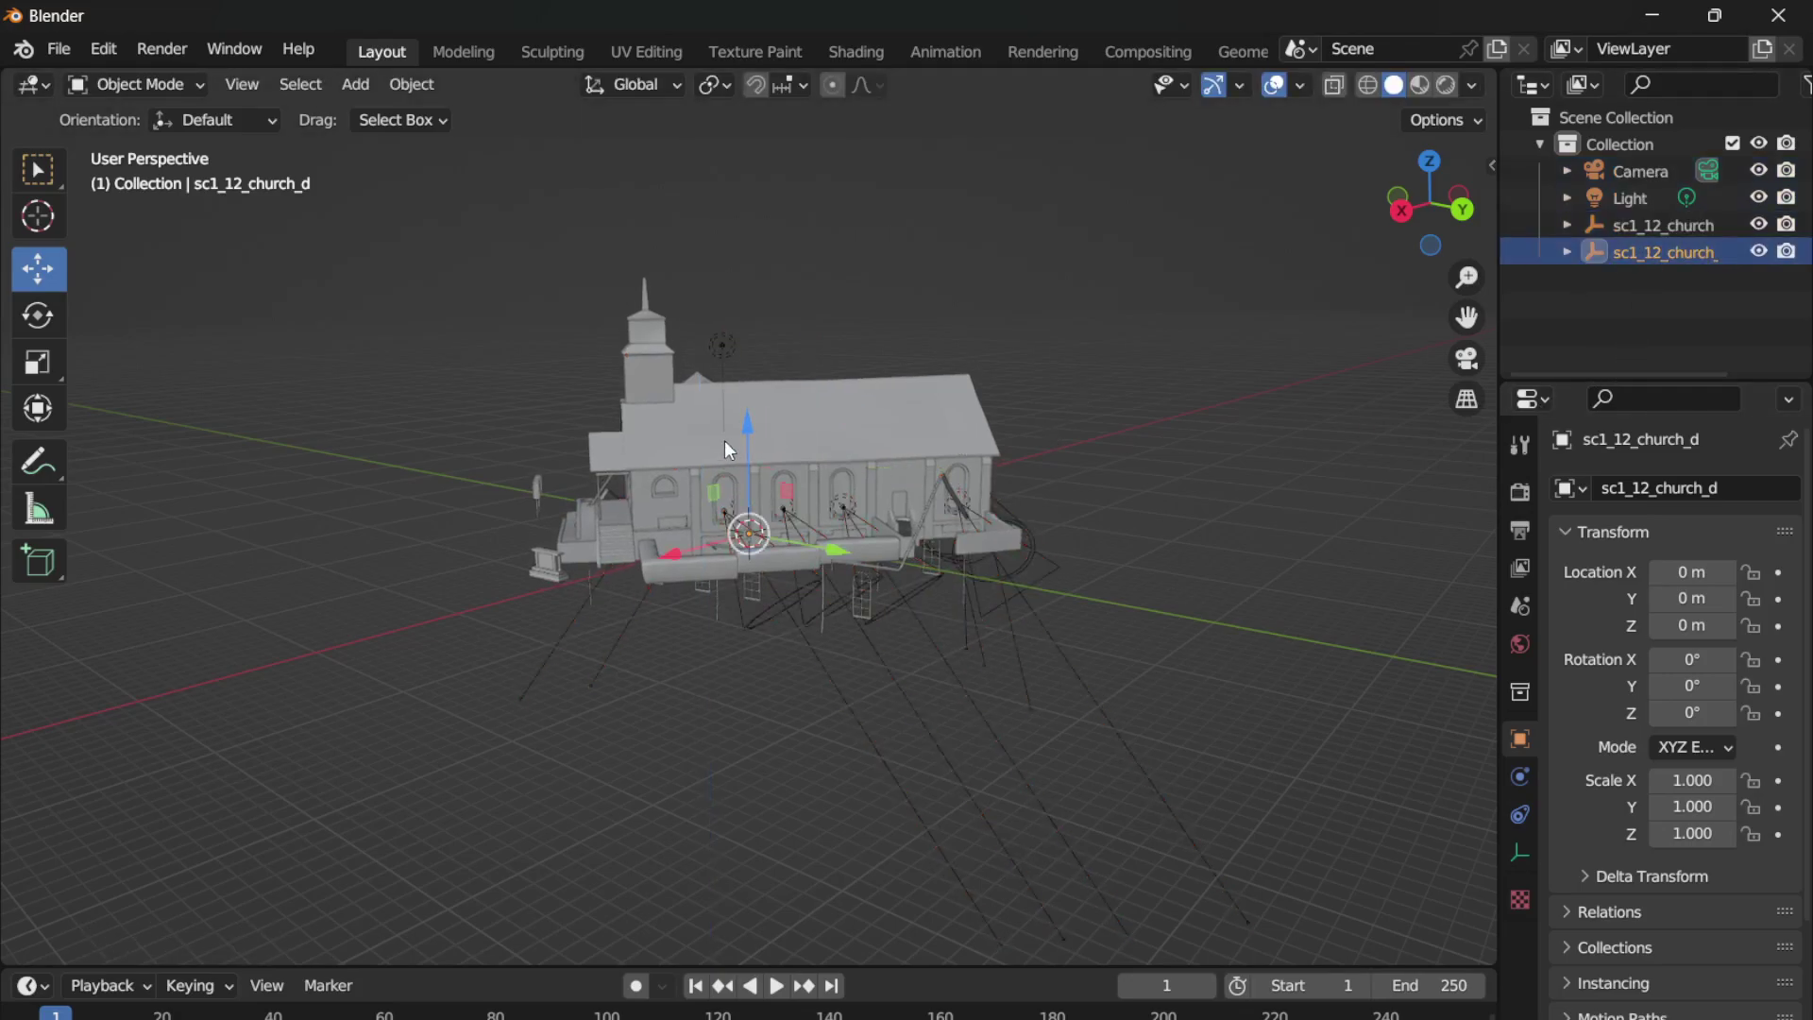
{"action": "left_click_drag", "start_coordinate": [730, 450], "coordinate": [732, 389]}
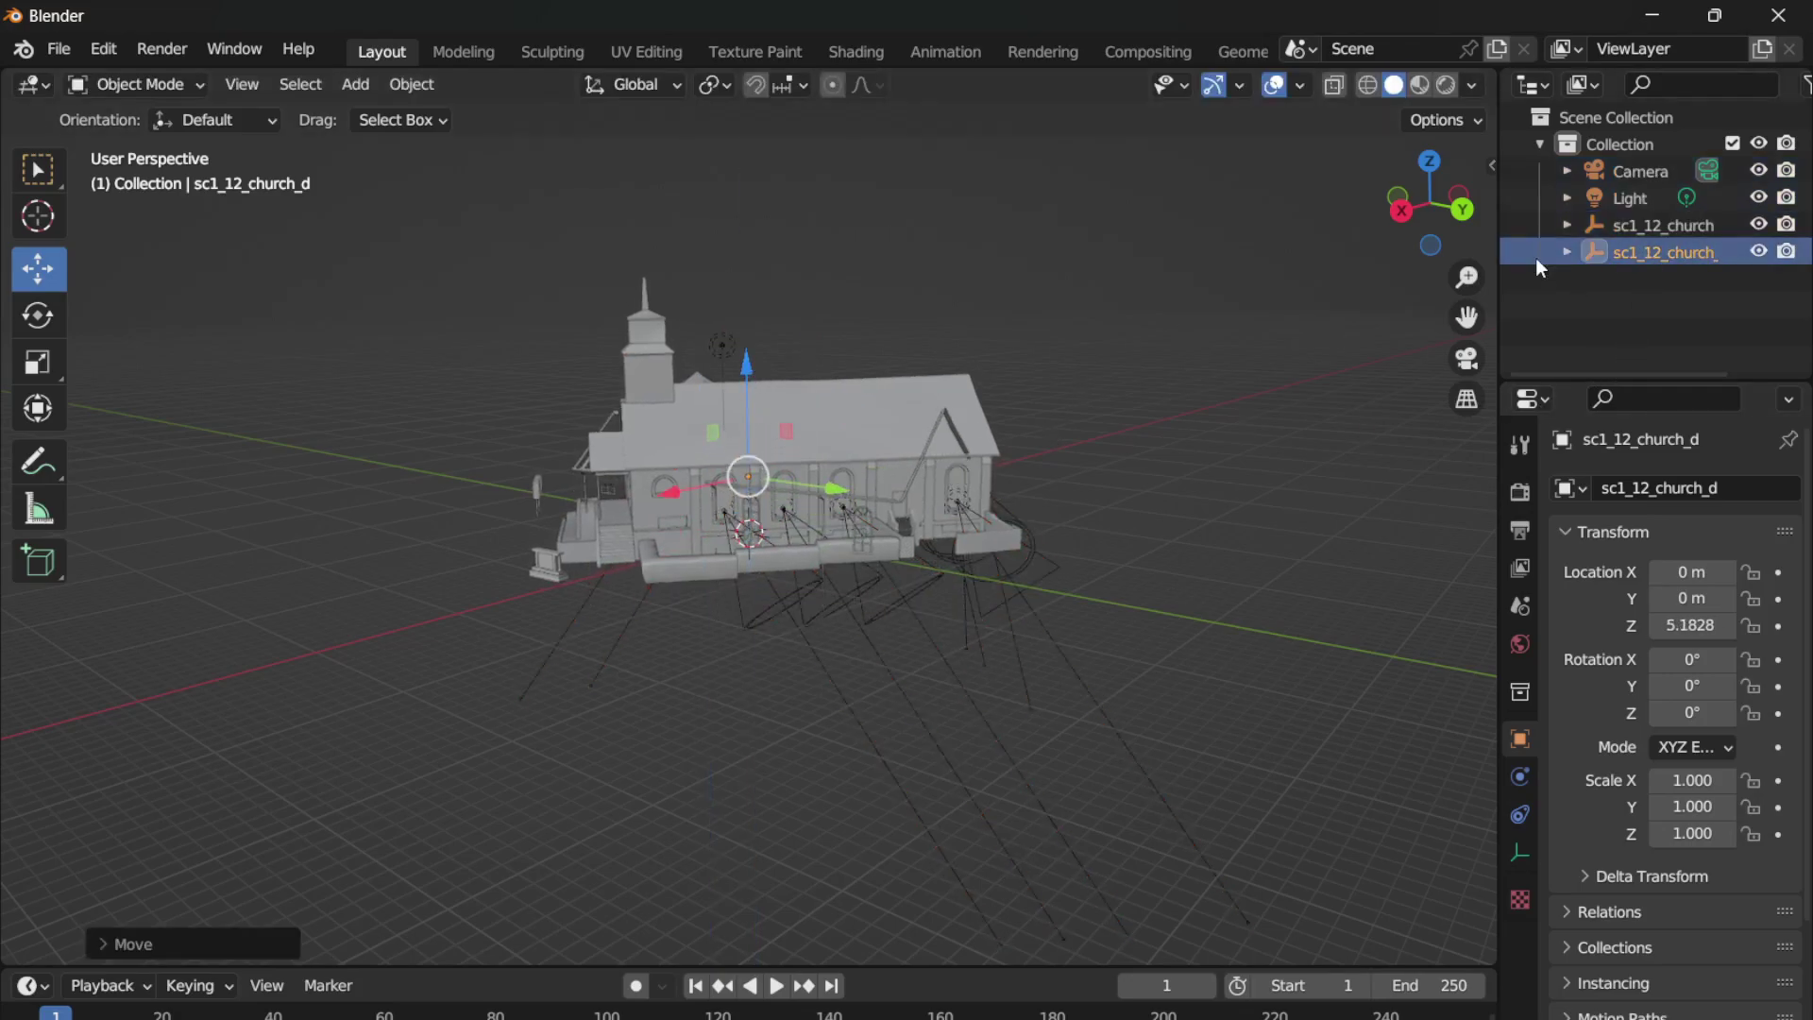
{"action": "mouse_move", "coordinate": [1430, 203]}
{"action": "left_mouse_down"}
{"action": "mouse_move", "coordinate": [1510, 212]}
{"action": "mouse_move", "coordinate": [306, 331]}
{"action": "left_mouse_up"}
{"action": "left_click", "coordinate": [38, 317]}
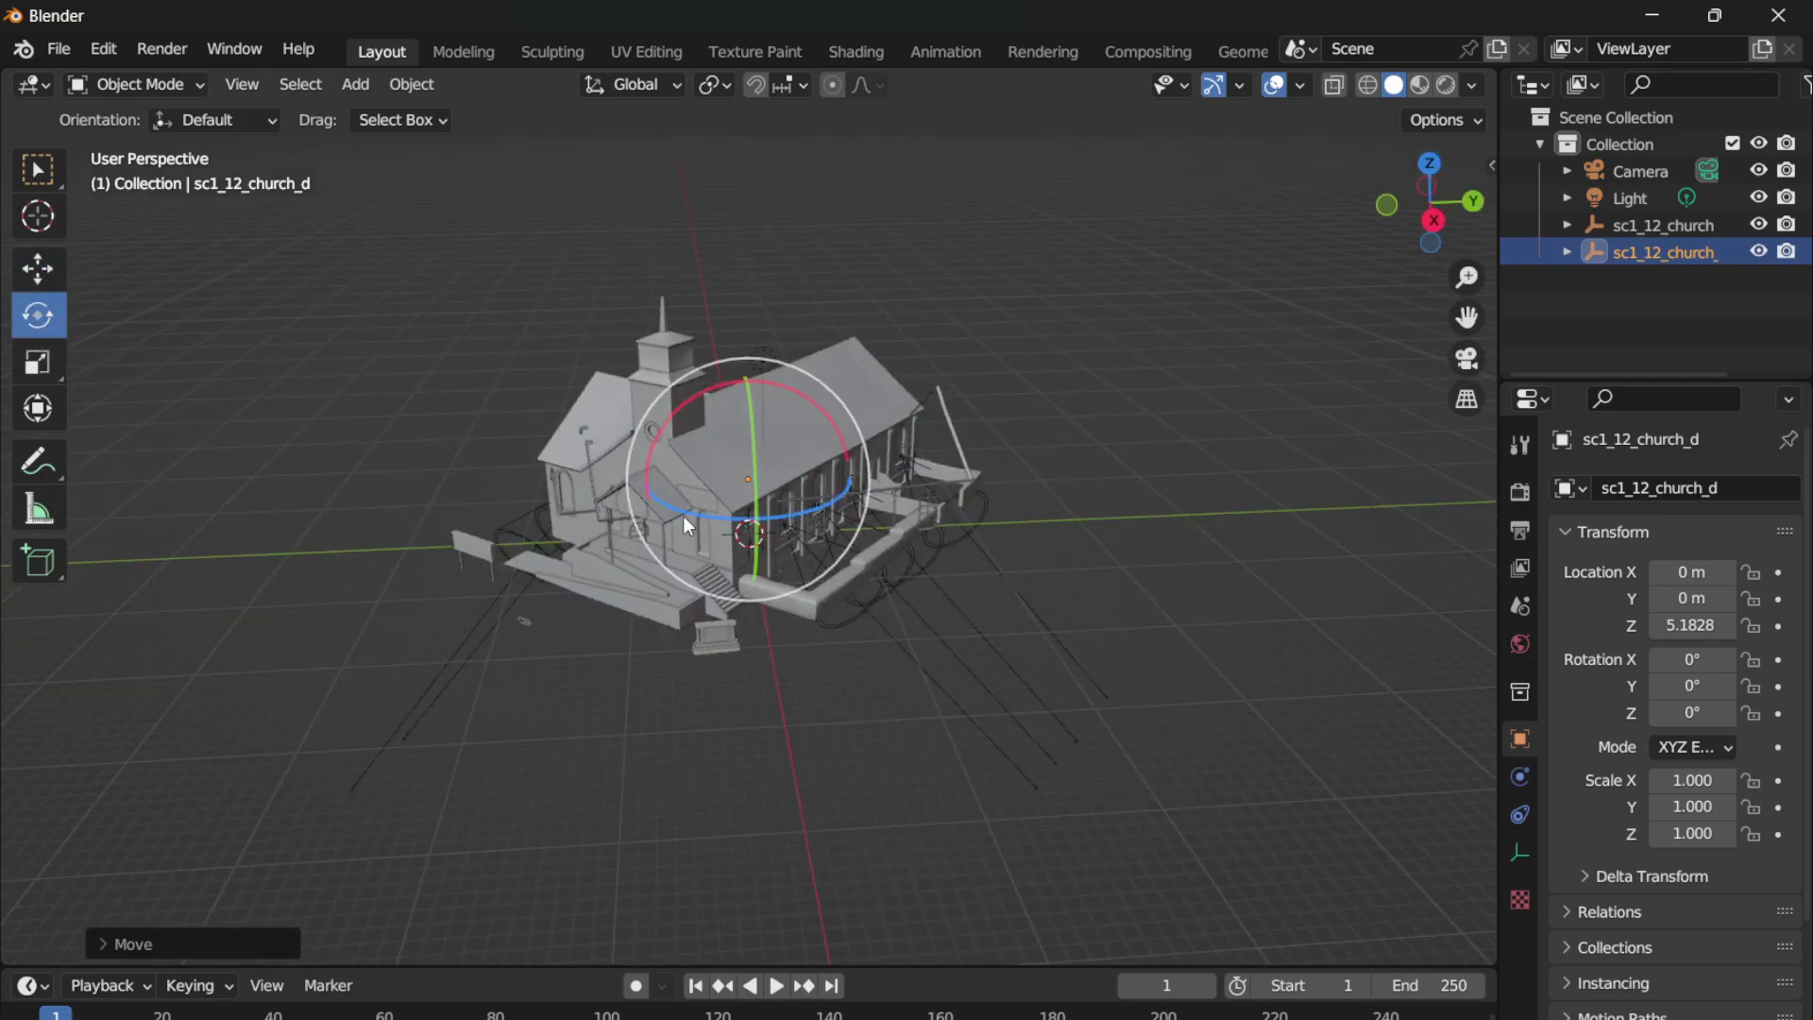
- Rotate sc1_12_church_d 38.2° about Z and lower it to about 6.43 m
{"action": "mouse_move", "coordinate": [682, 515]}
{"action": "left_mouse_down"}
{"action": "mouse_move", "coordinate": [750, 512]}
{"action": "mouse_move", "coordinate": [727, 509]}
{"action": "left_mouse_up"}
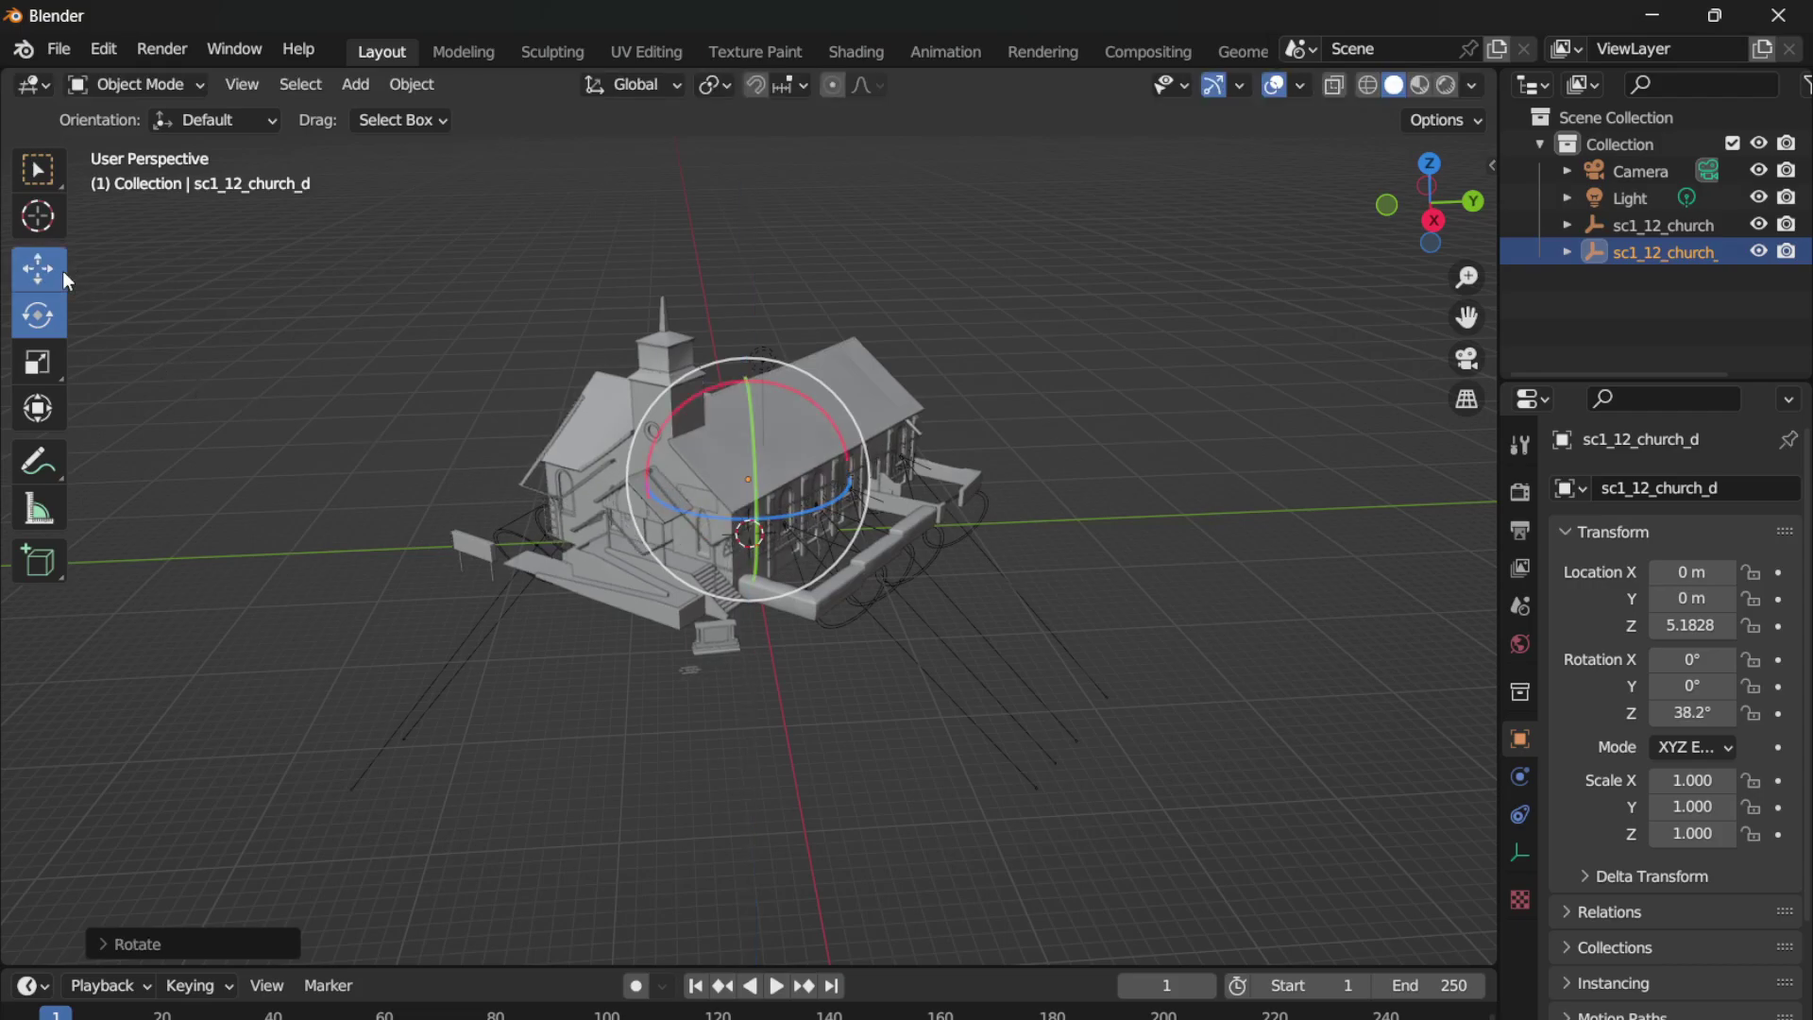
{"action": "mouse_move", "coordinate": [848, 487]}
{"action": "left_mouse_down"}
{"action": "mouse_move", "coordinate": [751, 483]}
{"action": "mouse_move", "coordinate": [754, 501]}
{"action": "mouse_move", "coordinate": [849, 397]}
{"action": "mouse_move", "coordinate": [790, 415]}
{"action": "left_mouse_up"}
{"action": "left_click", "coordinate": [1470, 198]}
{"action": "scroll", "coordinate": [1059, 385], "scroll_direction": "up", "scroll_amount": 3}
{"action": "left_click_drag", "start_coordinate": [723, 349], "coordinate": [723, 312]}
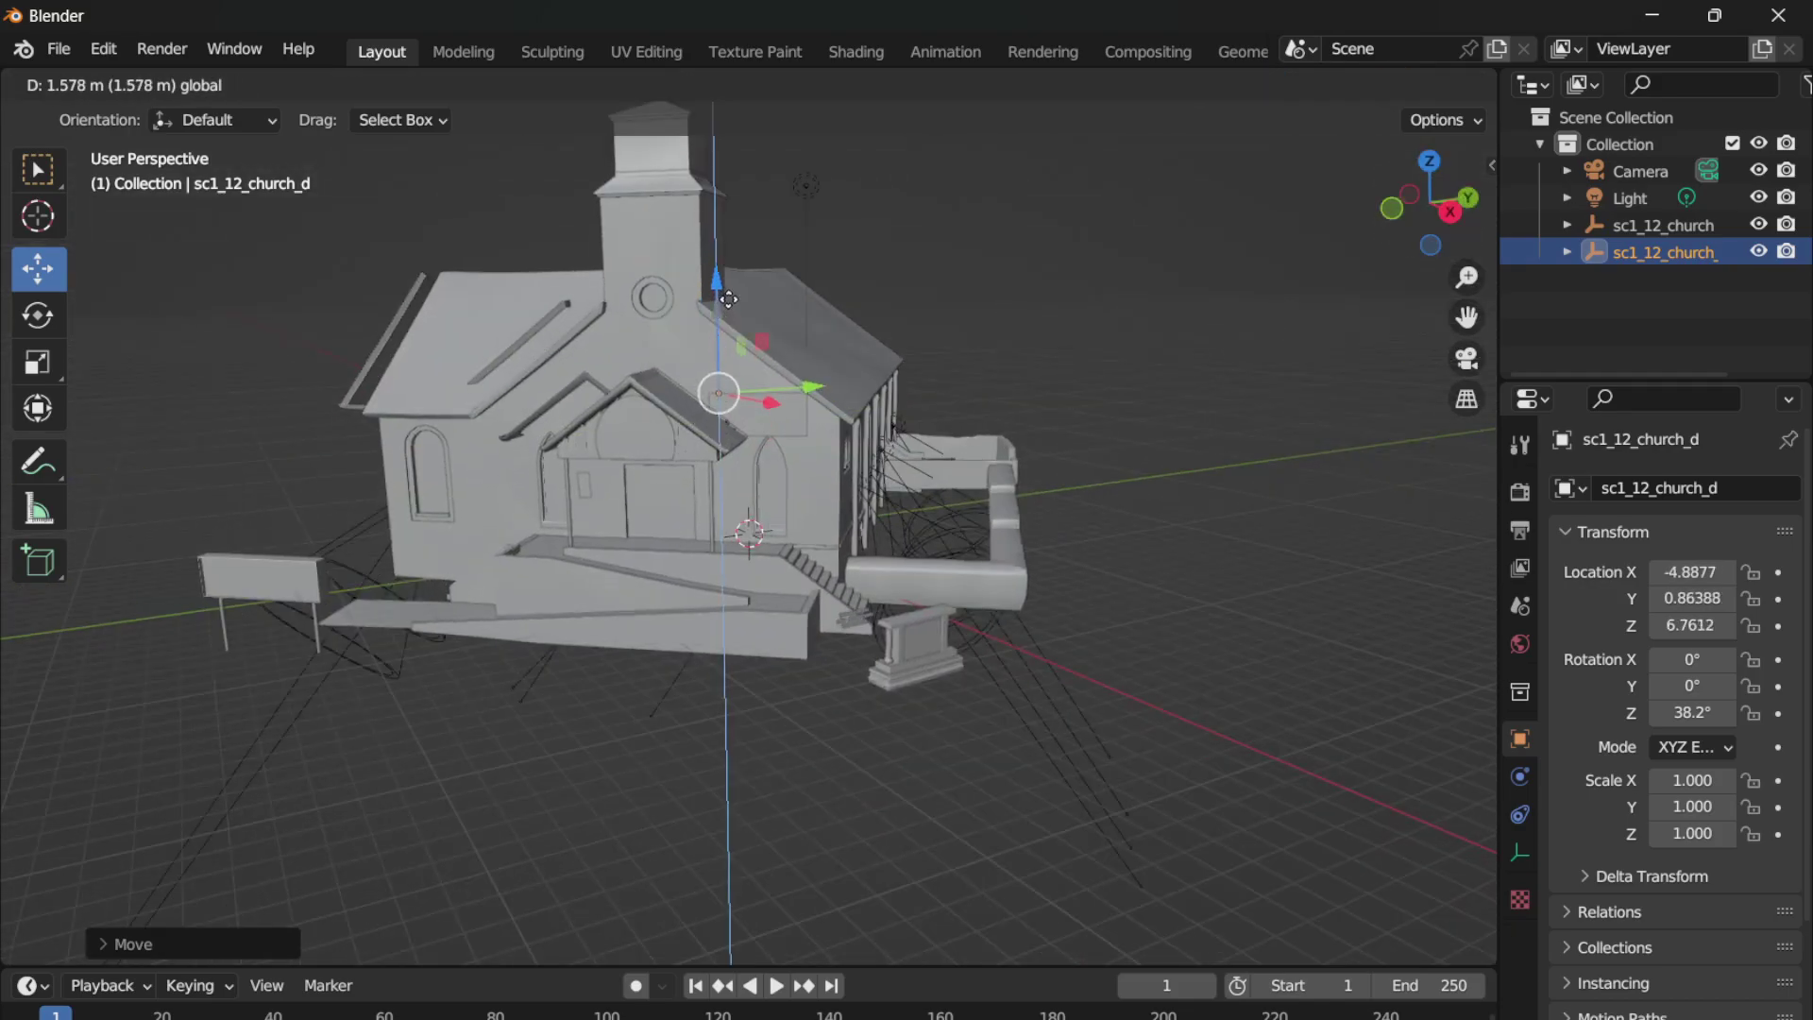
{"action": "mouse_move", "coordinate": [816, 367]}
{"action": "left_mouse_down"}
{"action": "mouse_move", "coordinate": [801, 350]}
{"action": "mouse_move", "coordinate": [817, 350]}
{"action": "left_mouse_up"}
{"action": "left_click_drag", "start_coordinate": [743, 276], "coordinate": [766, 313]}
{"action": "left_click_drag", "start_coordinate": [836, 400], "coordinate": [836, 404]}
- Fine-tune sc1_12_church_d to X -2.1915, Y 1.3034, Z 6.411 m over the original church
{"action": "left_click_drag", "start_coordinate": [1421, 203], "coordinate": [1119, 381]}
{"action": "mouse_move", "coordinate": [907, 449]}
{"action": "left_mouse_down"}
{"action": "mouse_move", "coordinate": [763, 456]}
{"action": "mouse_move", "coordinate": [690, 429]}
{"action": "left_mouse_up"}
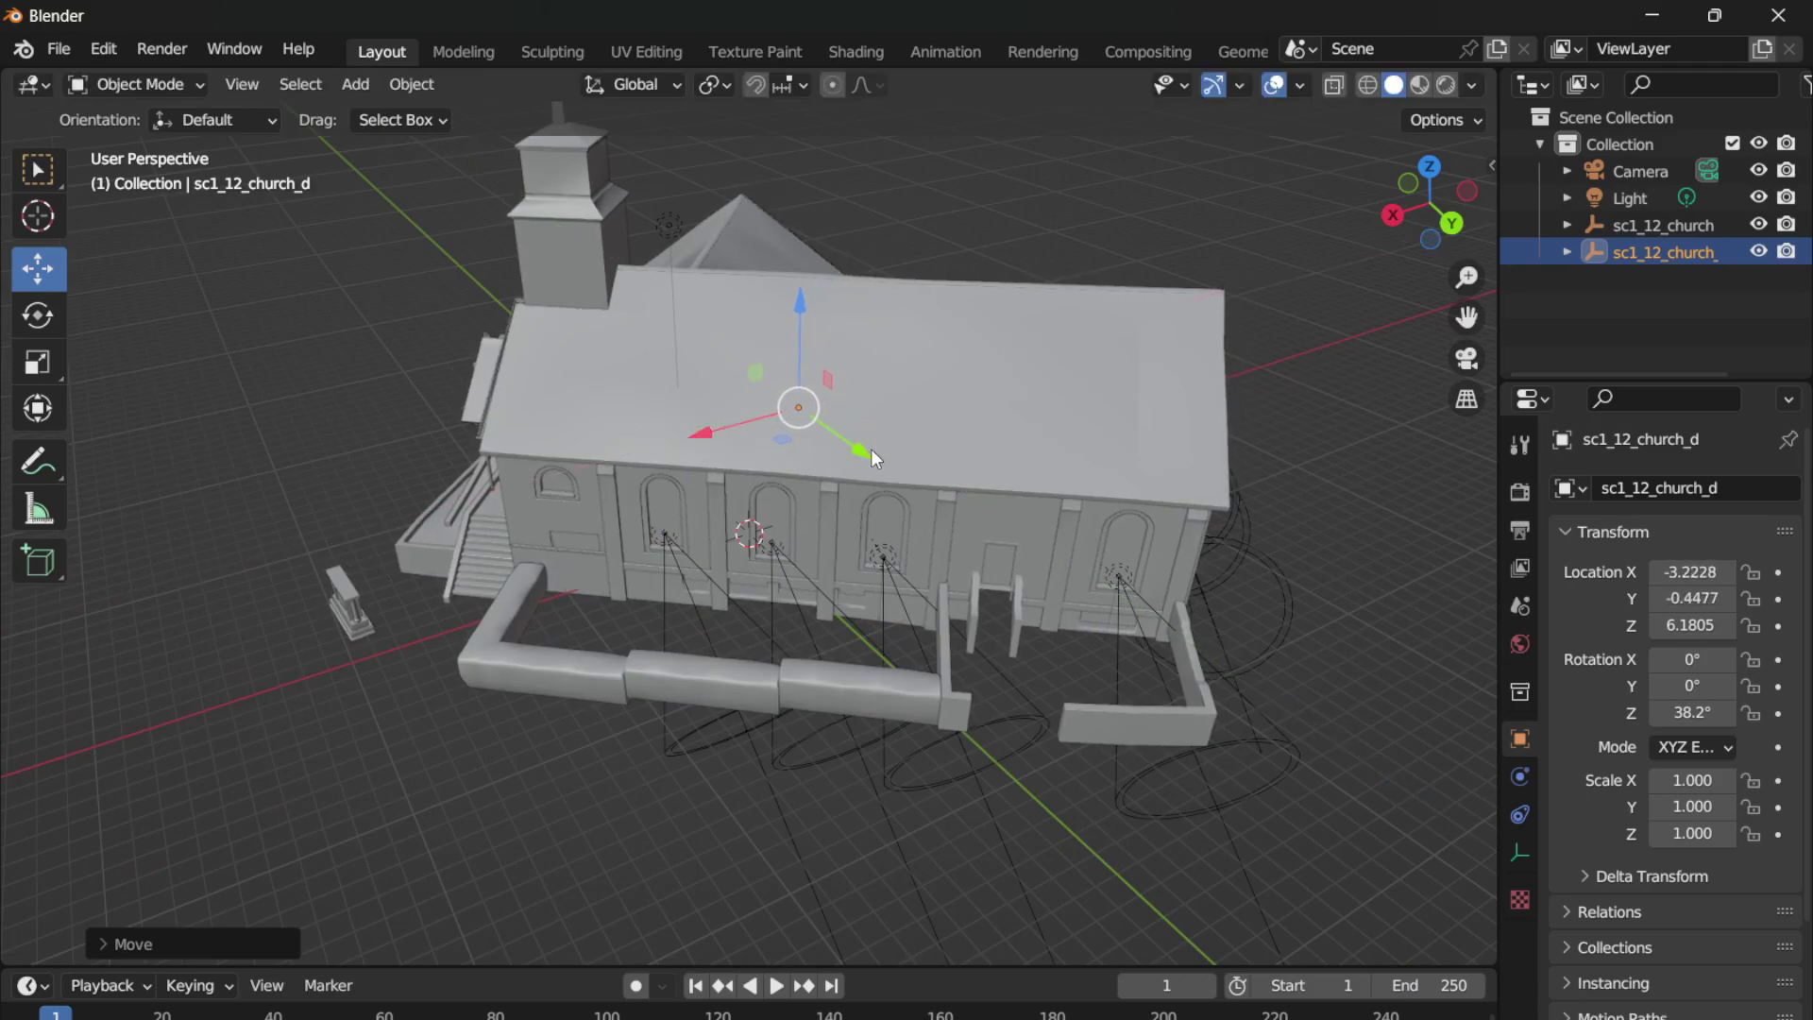
{"action": "left_click_drag", "start_coordinate": [862, 452], "coordinate": [878, 462]}
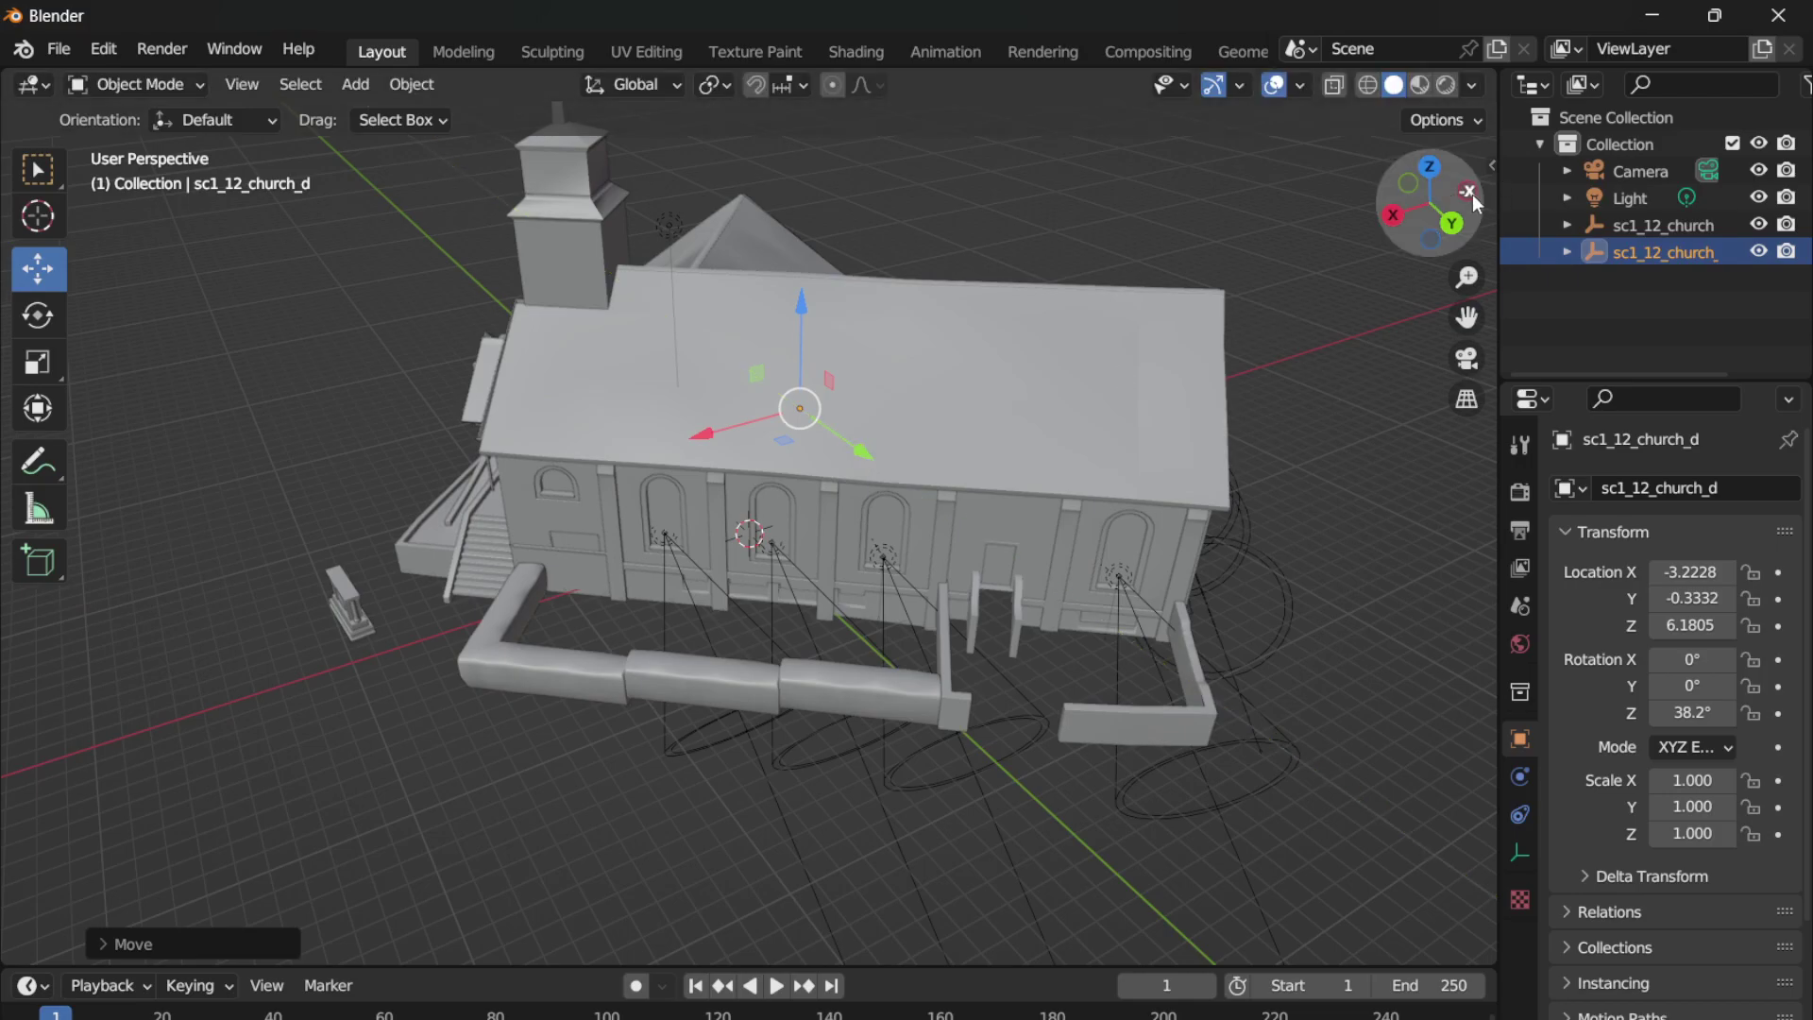
{"action": "mouse_move", "coordinate": [1475, 203]}
{"action": "left_mouse_down"}
{"action": "mouse_move", "coordinate": [783, 451]}
{"action": "mouse_move", "coordinate": [804, 385]}
{"action": "left_mouse_up"}
{"action": "left_click_drag", "start_coordinate": [808, 446], "coordinate": [803, 375]}
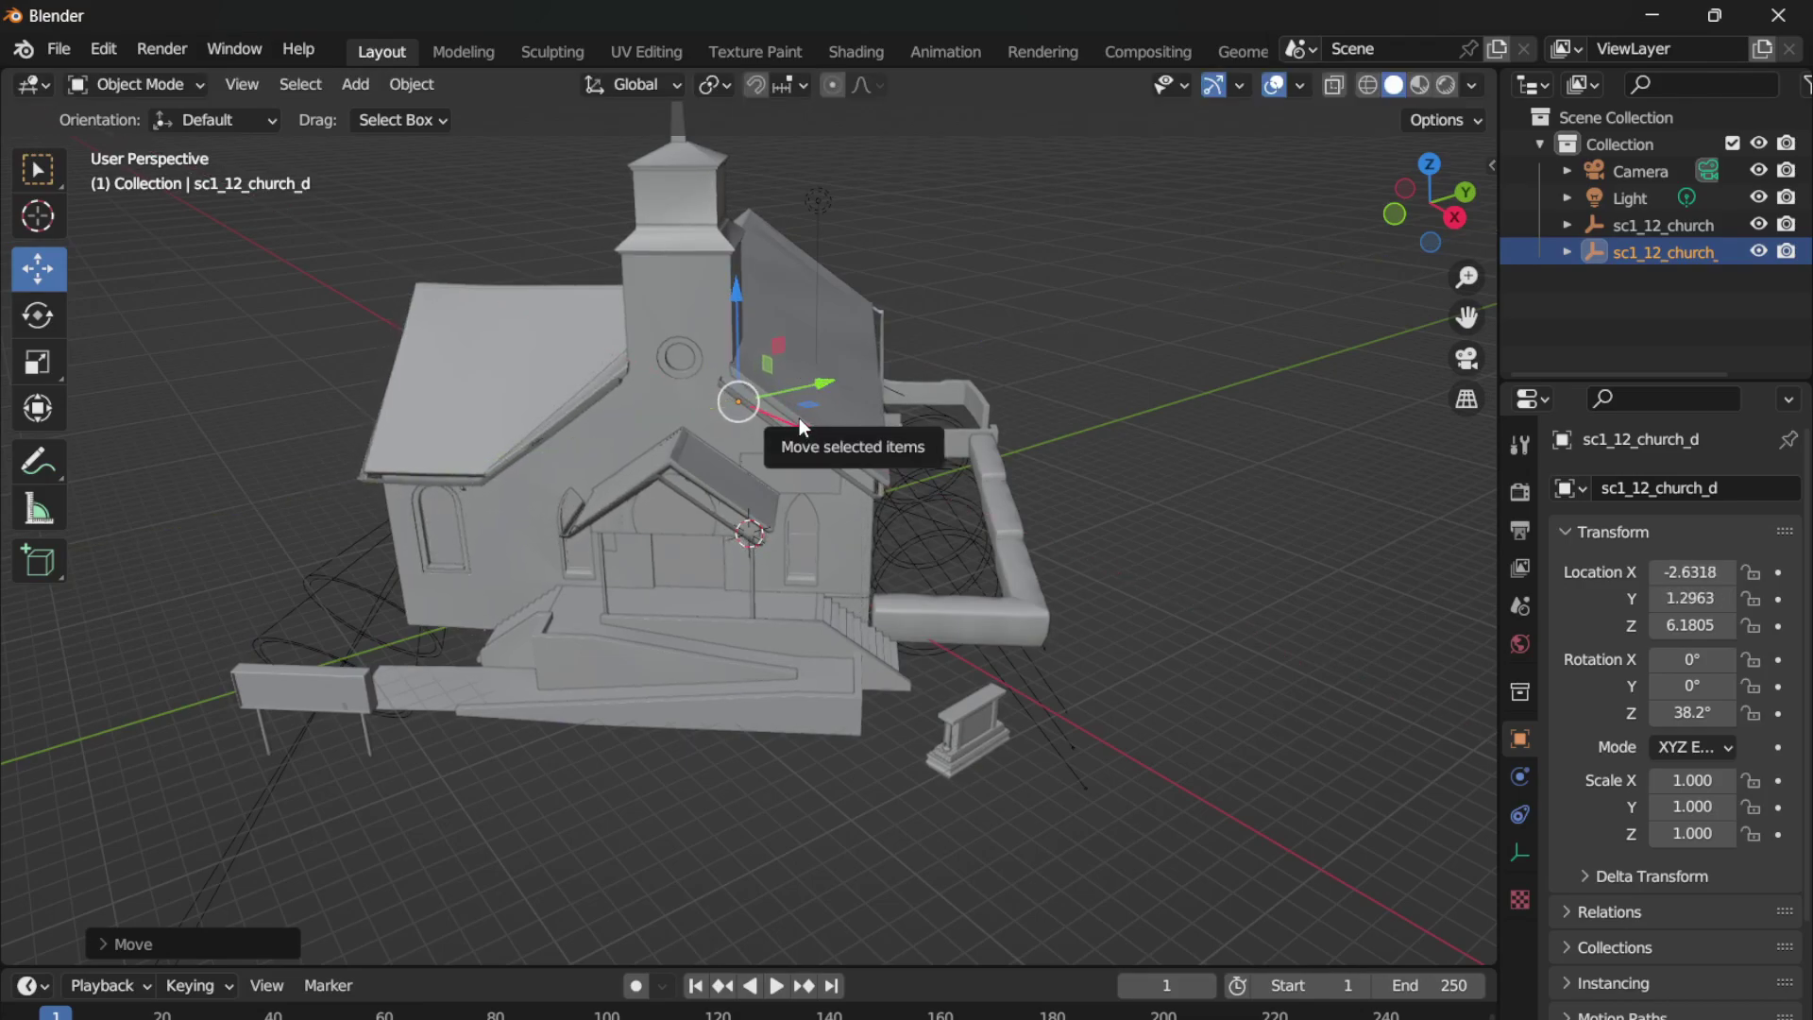
{"action": "left_click", "coordinate": [793, 388]}
{"action": "left_click", "coordinate": [1700, 253]}
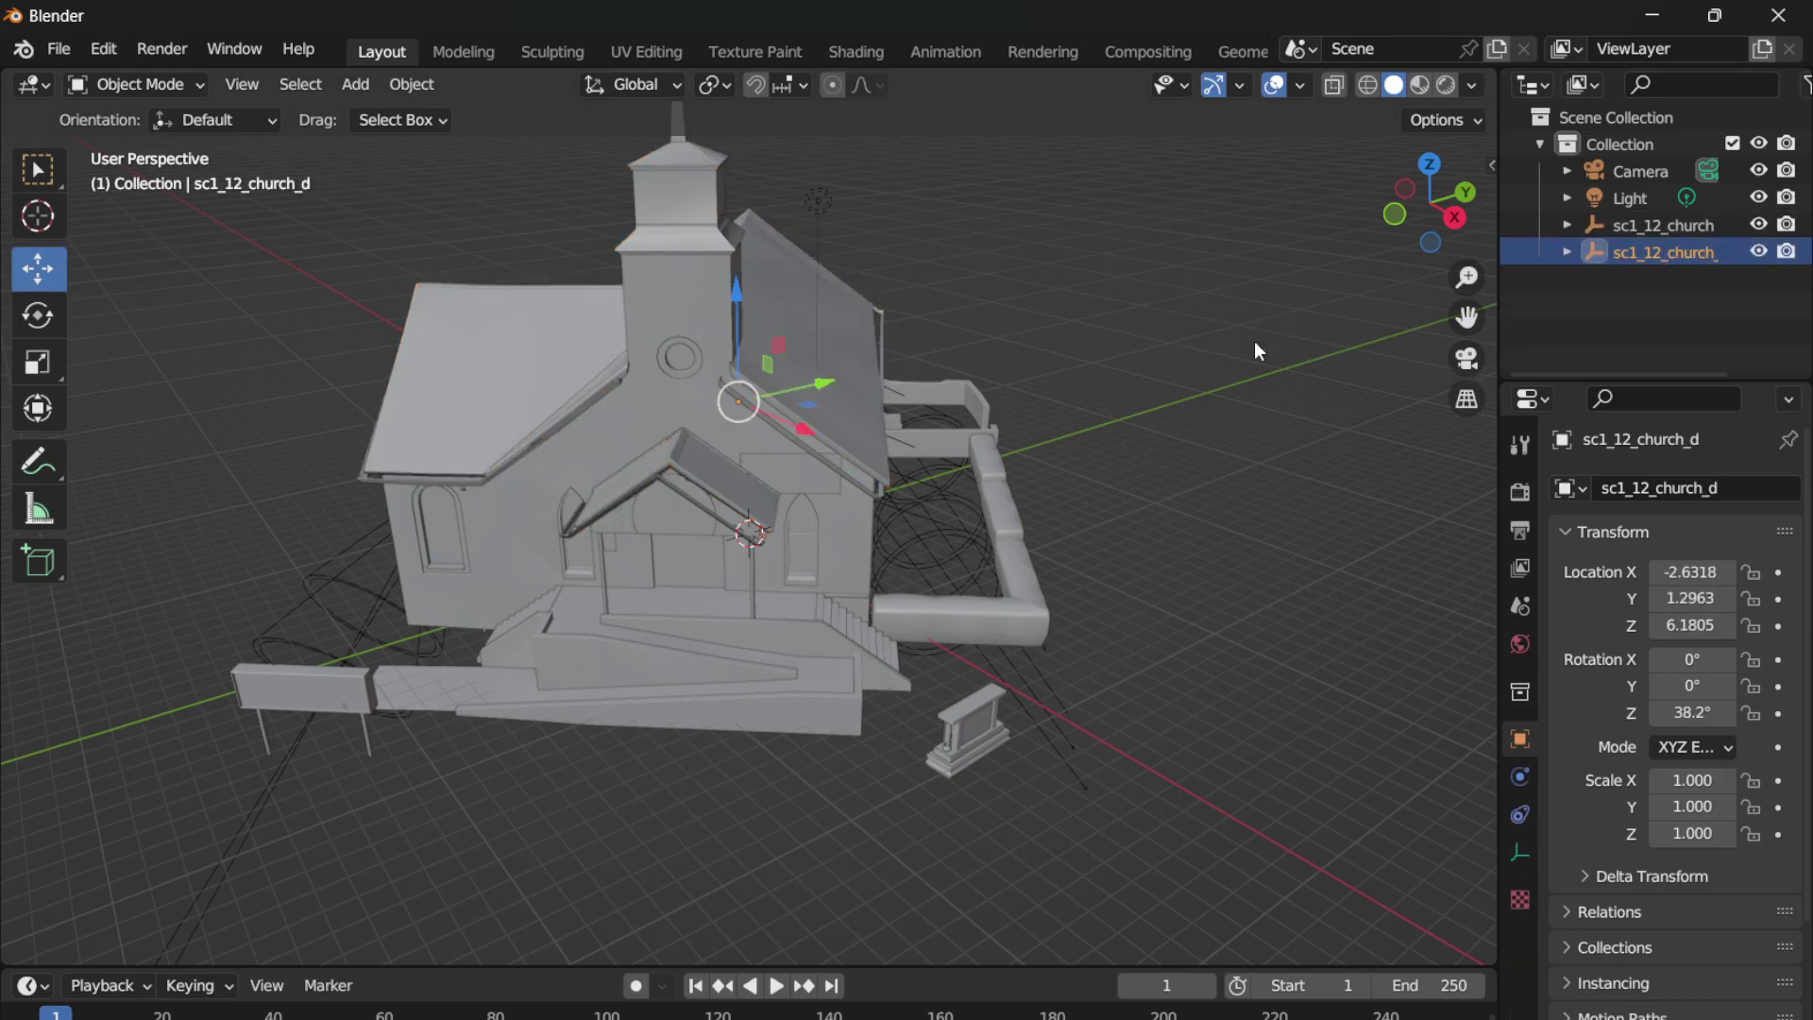
{"action": "left_click_drag", "start_coordinate": [804, 424], "coordinate": [793, 416]}
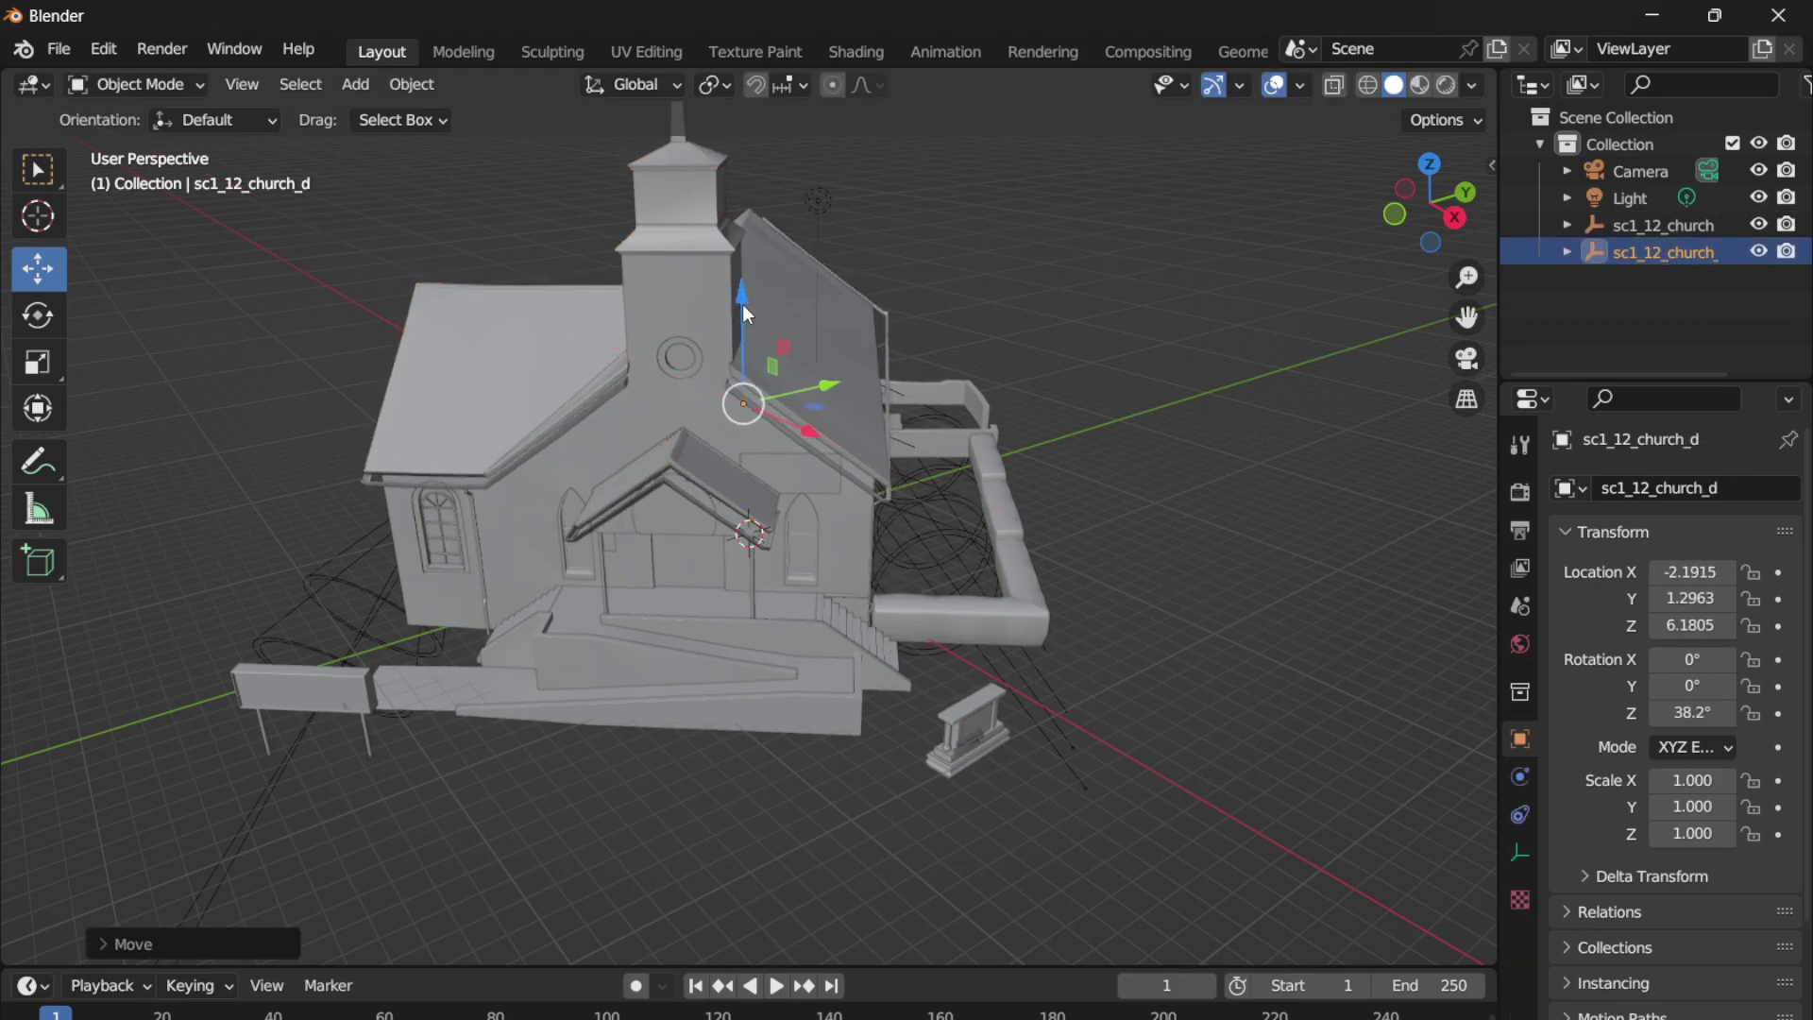
{"action": "left_click_drag", "start_coordinate": [743, 304], "coordinate": [746, 297]}
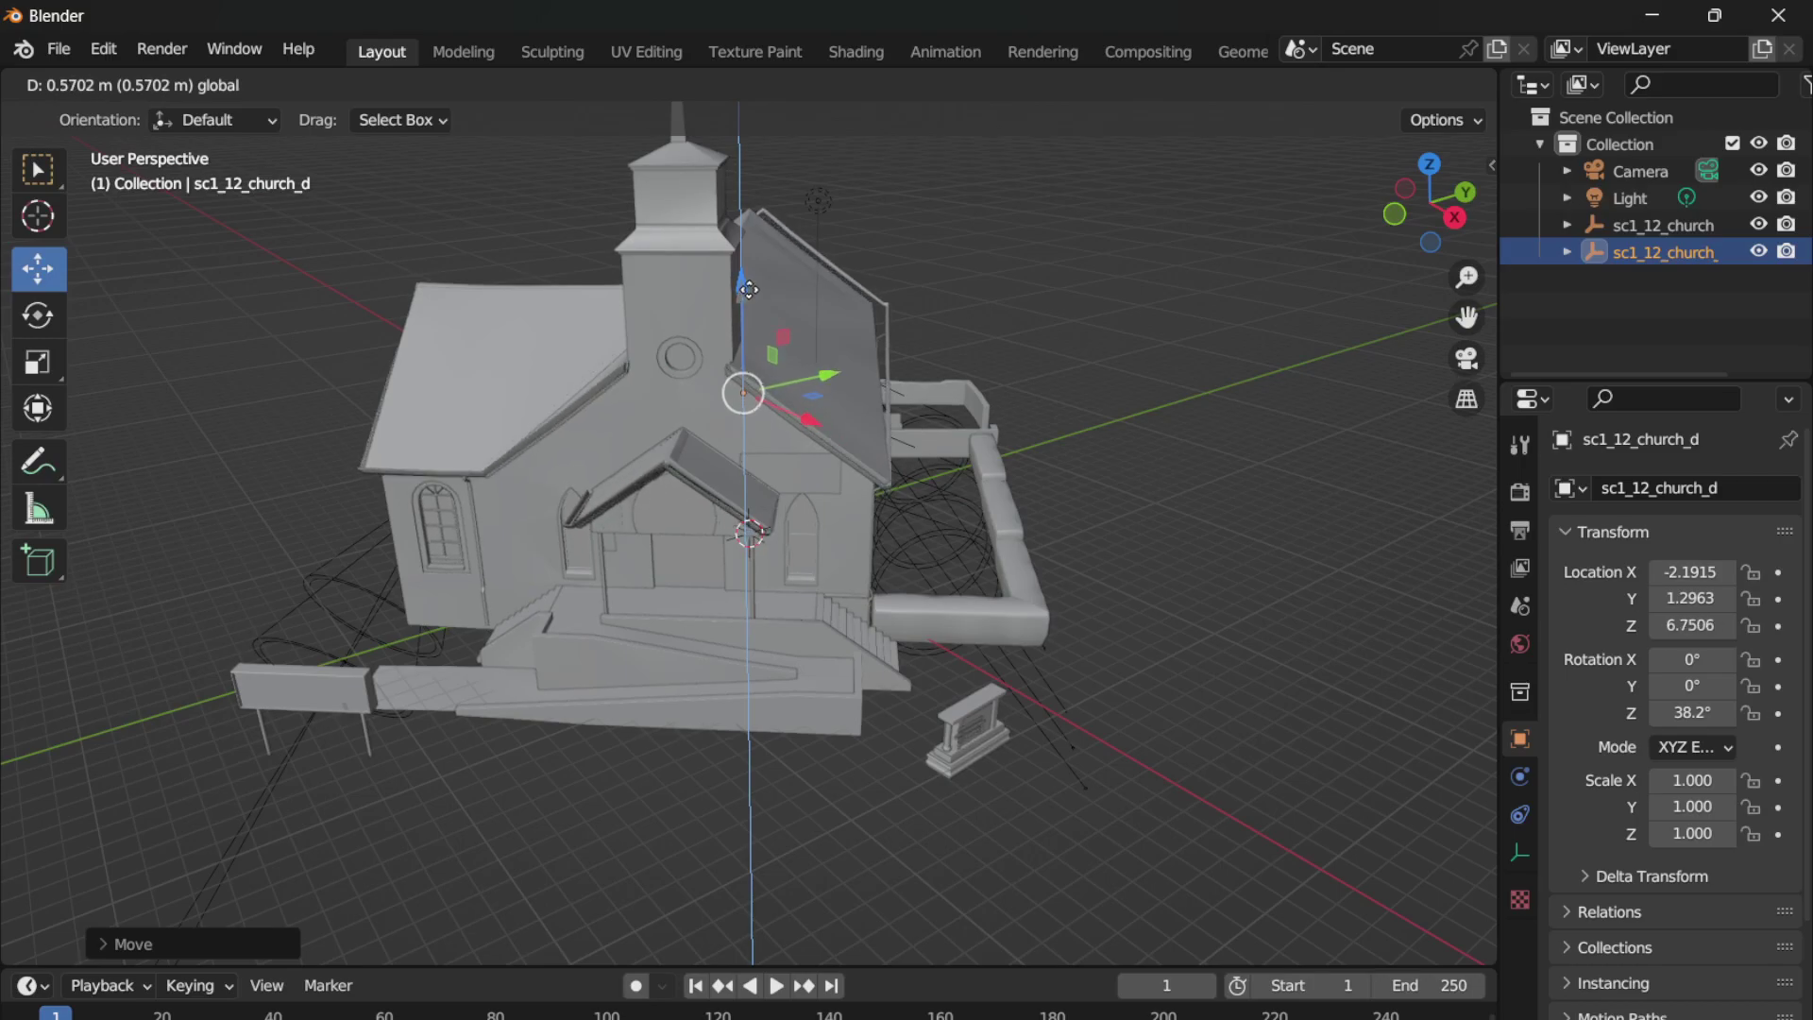
{"action": "left_click_drag", "start_coordinate": [746, 294], "coordinate": [745, 300]}
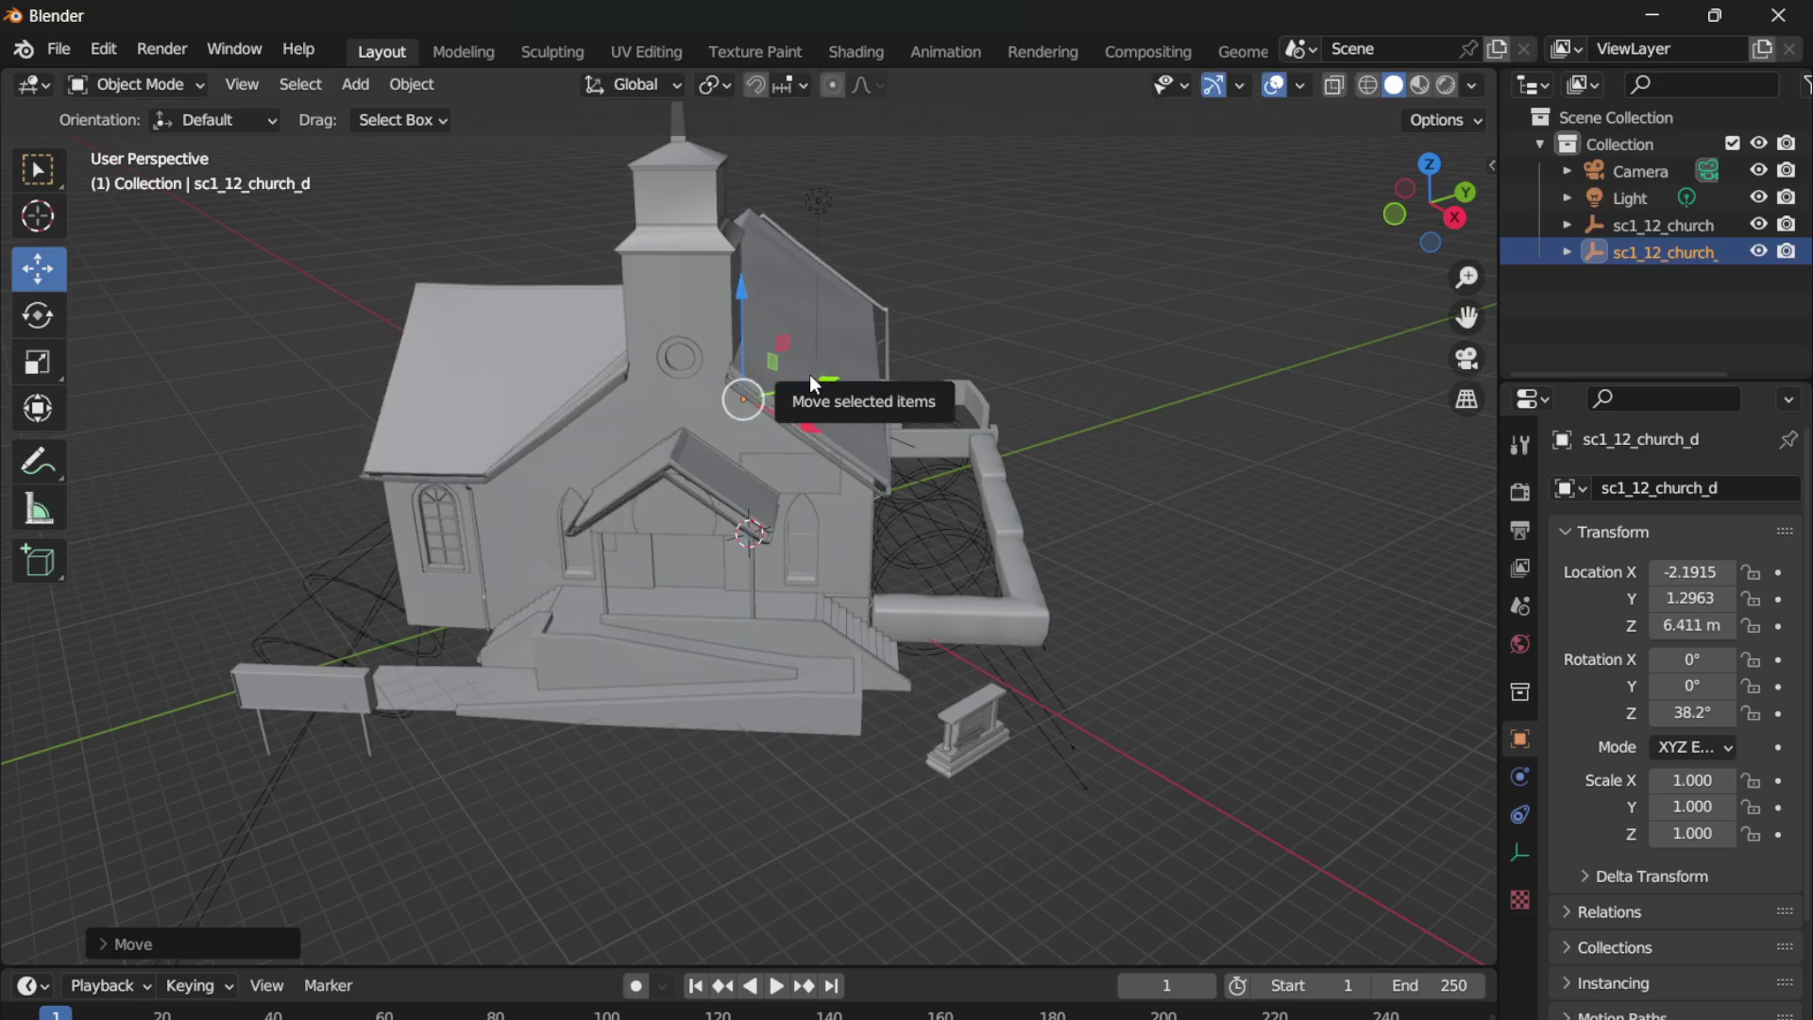
{"action": "left_click_drag", "start_coordinate": [810, 378], "coordinate": [808, 368]}
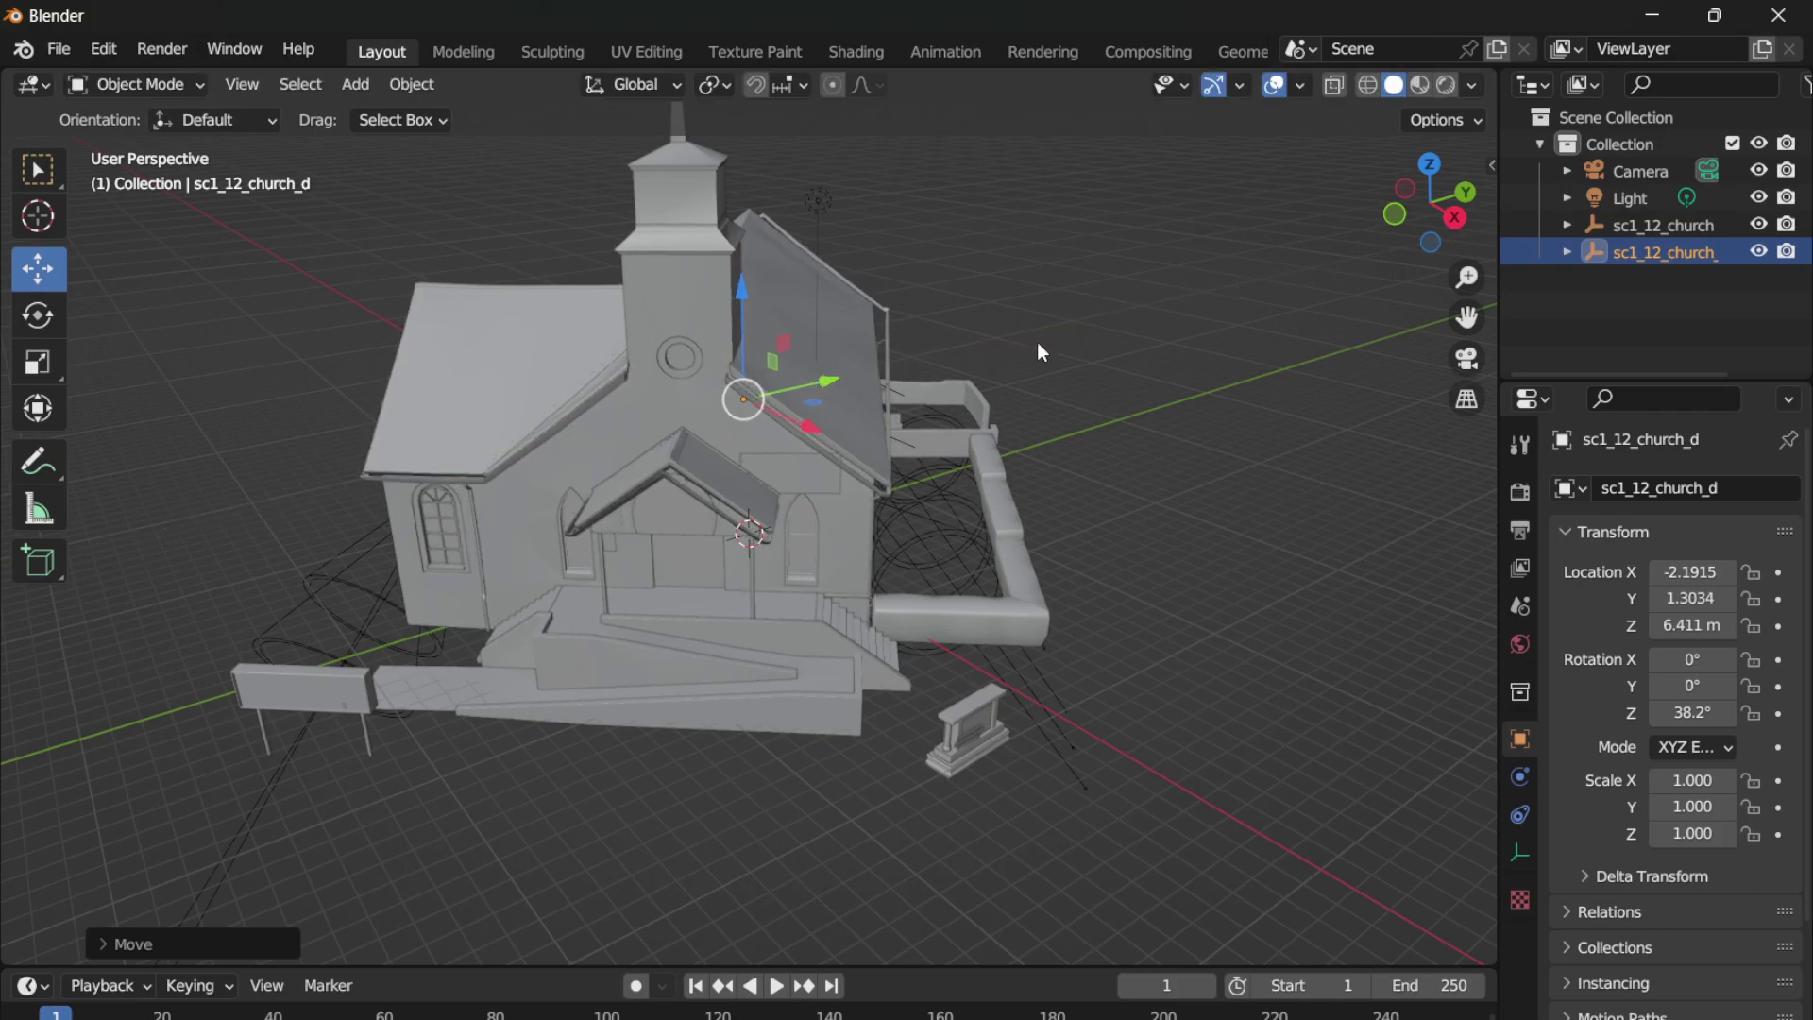
{"action": "left_click_drag", "start_coordinate": [1484, 218], "coordinate": [1445, 220]}
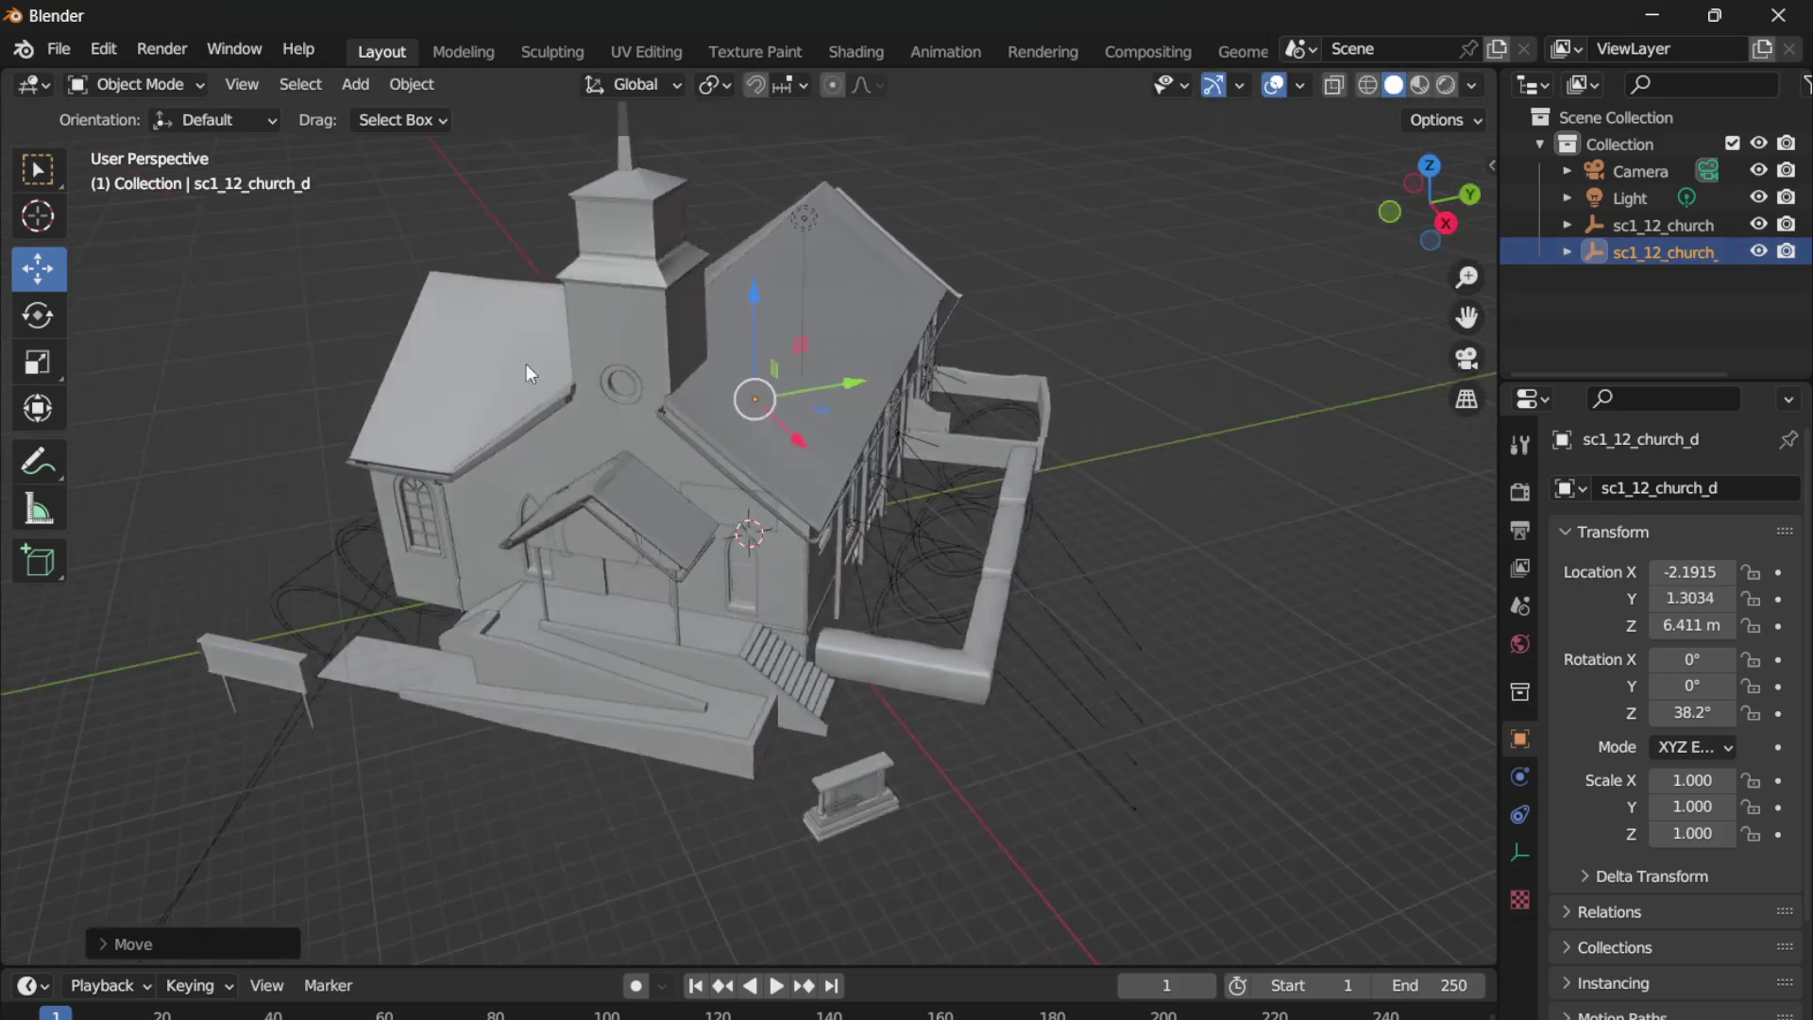
- Rotate and shift the duplicate sc1_12_church_d to try matching the original church
{"action": "left_click", "coordinate": [15, 315]}
{"action": "left_click_drag", "start_coordinate": [733, 433], "coordinate": [741, 430]}
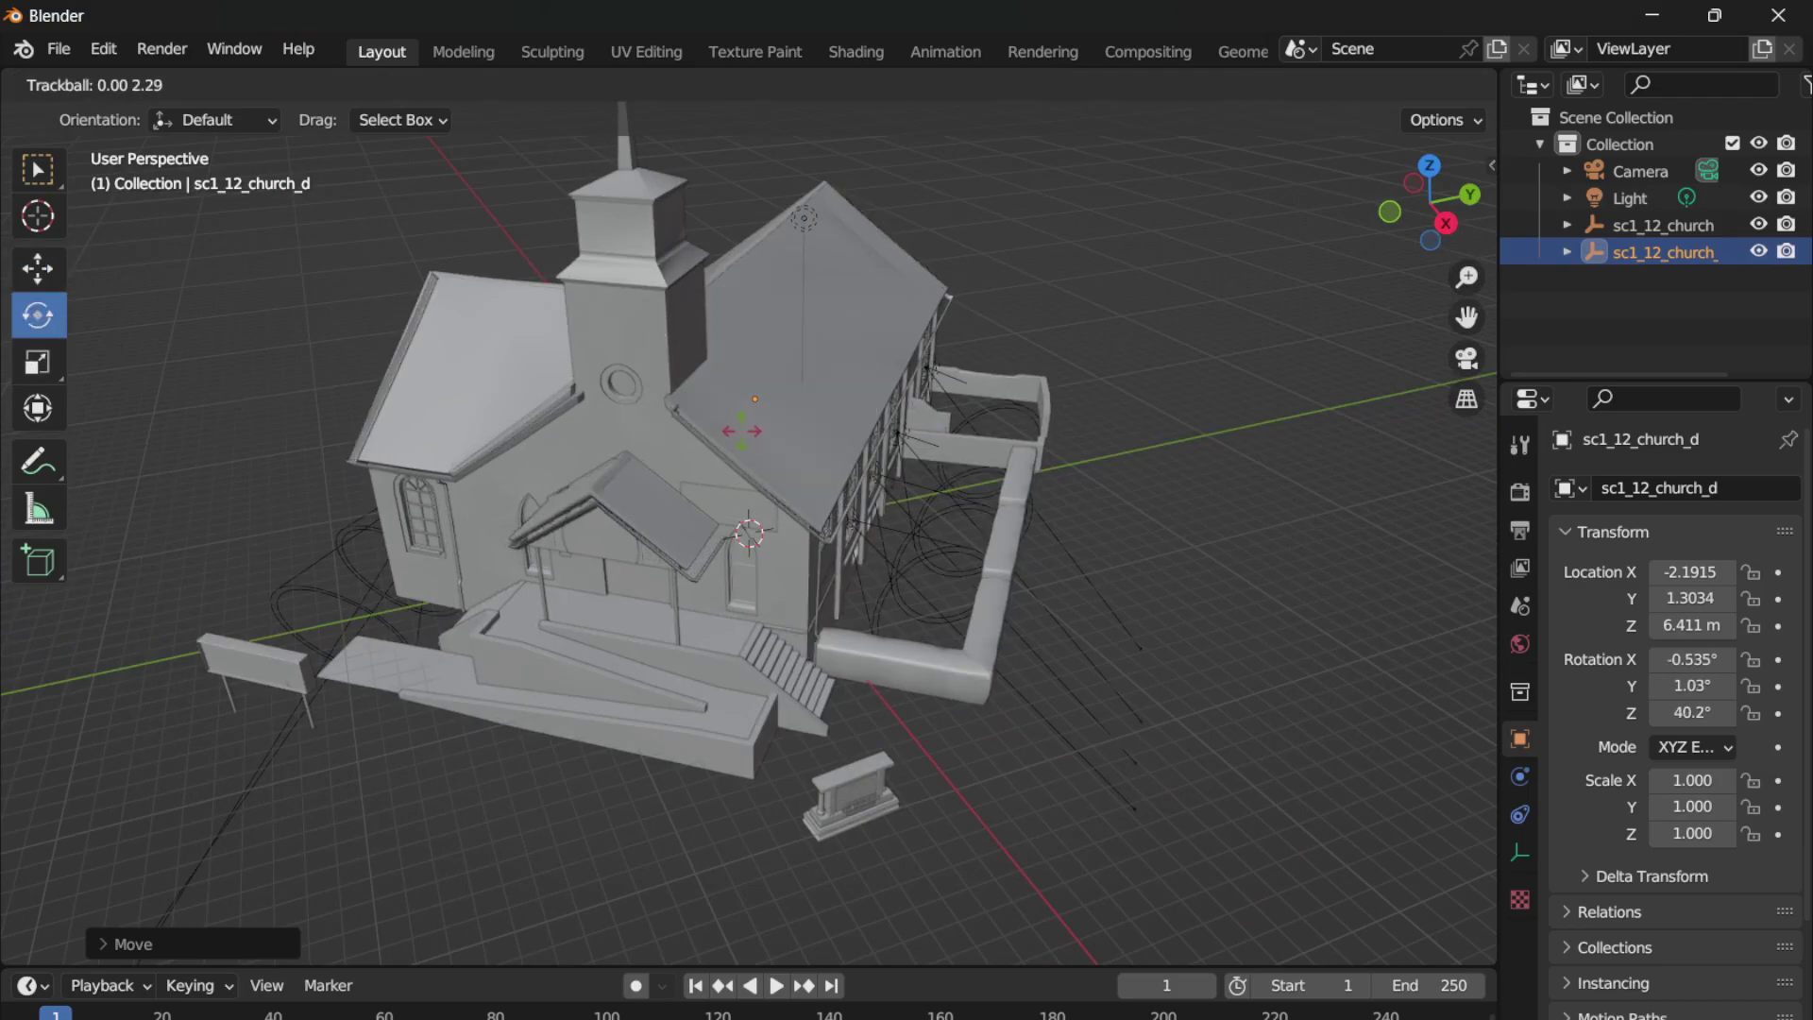
{"action": "left_click_drag", "start_coordinate": [741, 429], "coordinate": [741, 430]}
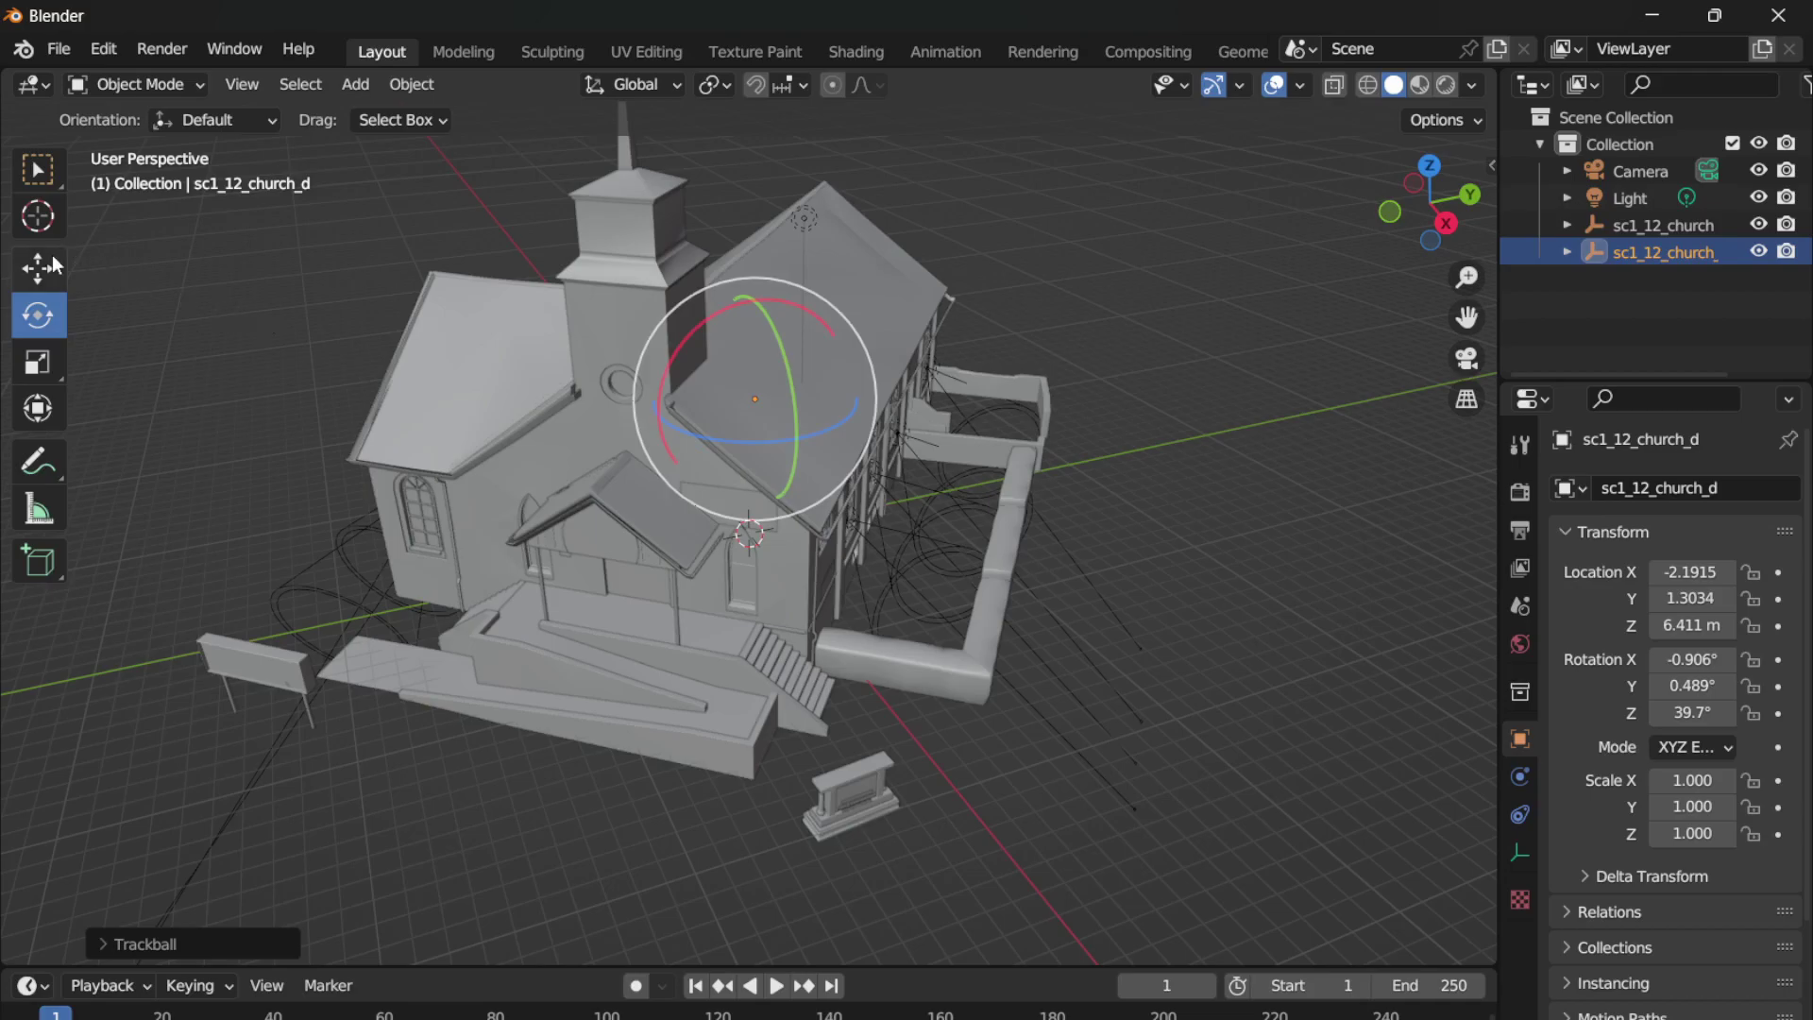
{"action": "mouse_move", "coordinate": [834, 376]}
{"action": "left_mouse_down"}
{"action": "mouse_move", "coordinate": [810, 437]}
{"action": "mouse_move", "coordinate": [824, 397]}
{"action": "left_mouse_up"}
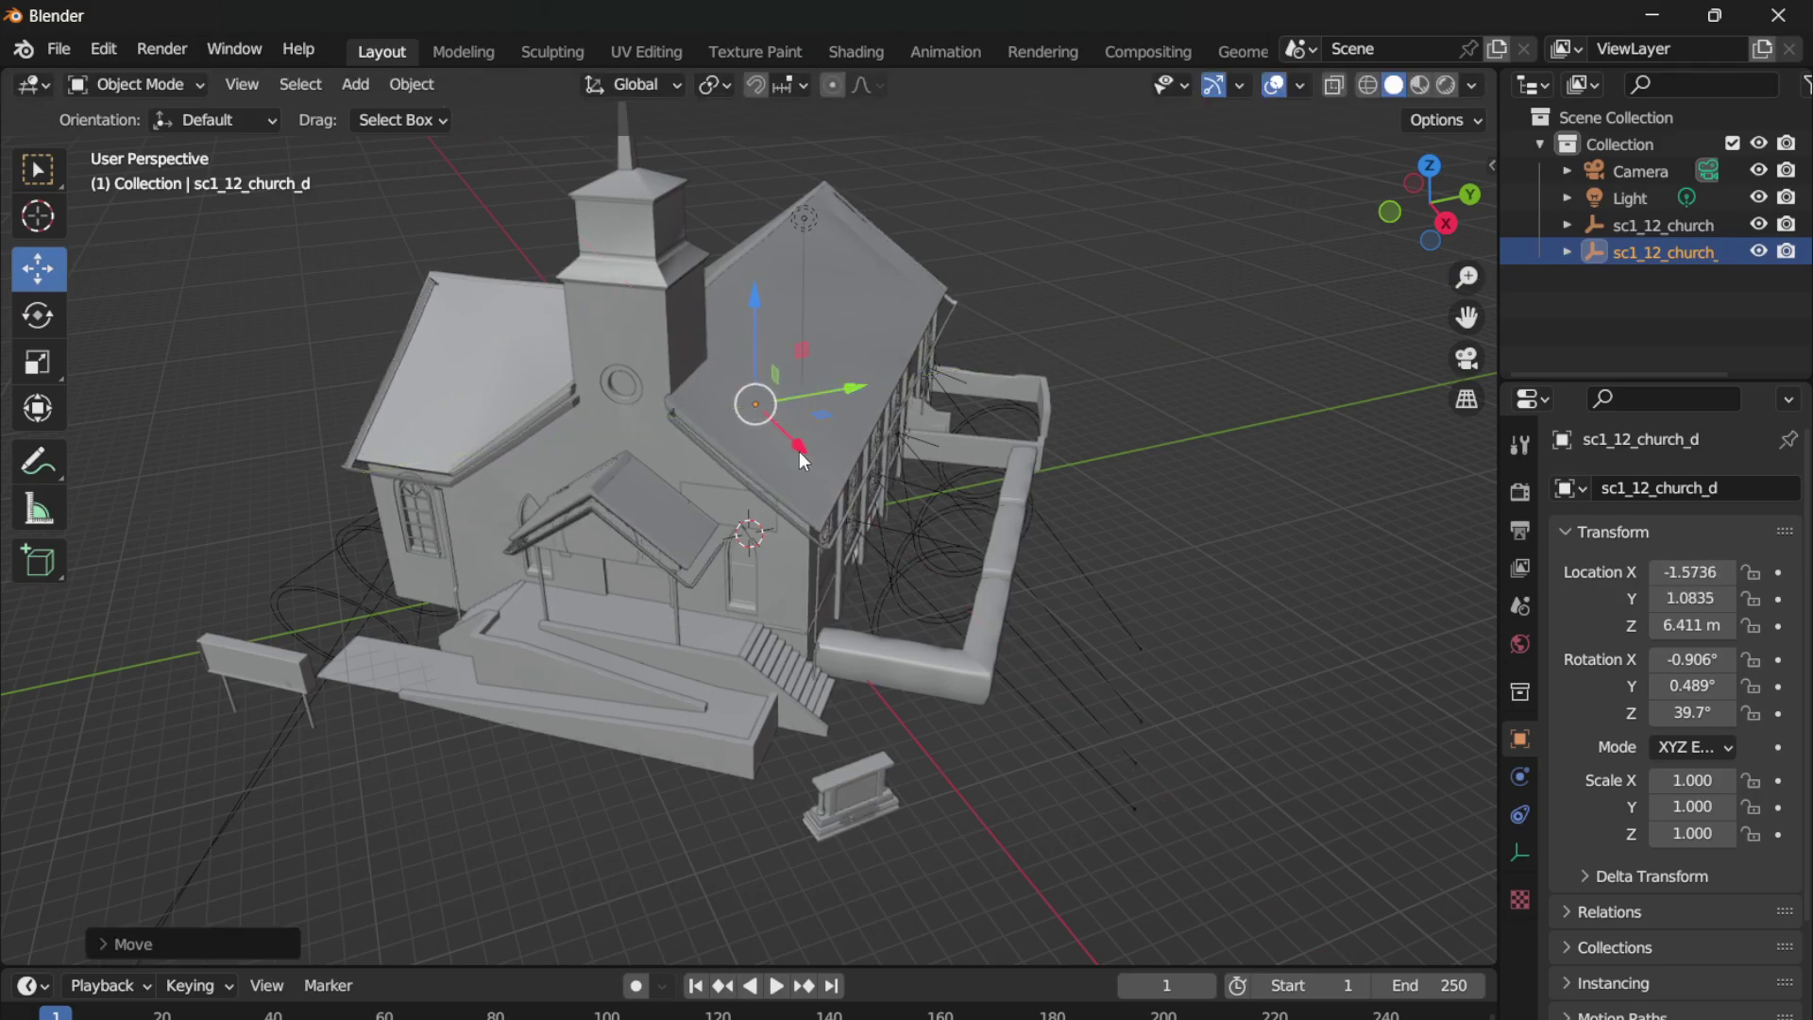
{"action": "mouse_move", "coordinate": [802, 460]}
{"action": "left_mouse_down"}
{"action": "mouse_move", "coordinate": [778, 374]}
{"action": "mouse_move", "coordinate": [784, 434]}
{"action": "mouse_move", "coordinate": [744, 436]}
{"action": "left_mouse_up"}
{"action": "left_click", "coordinate": [34, 319]}
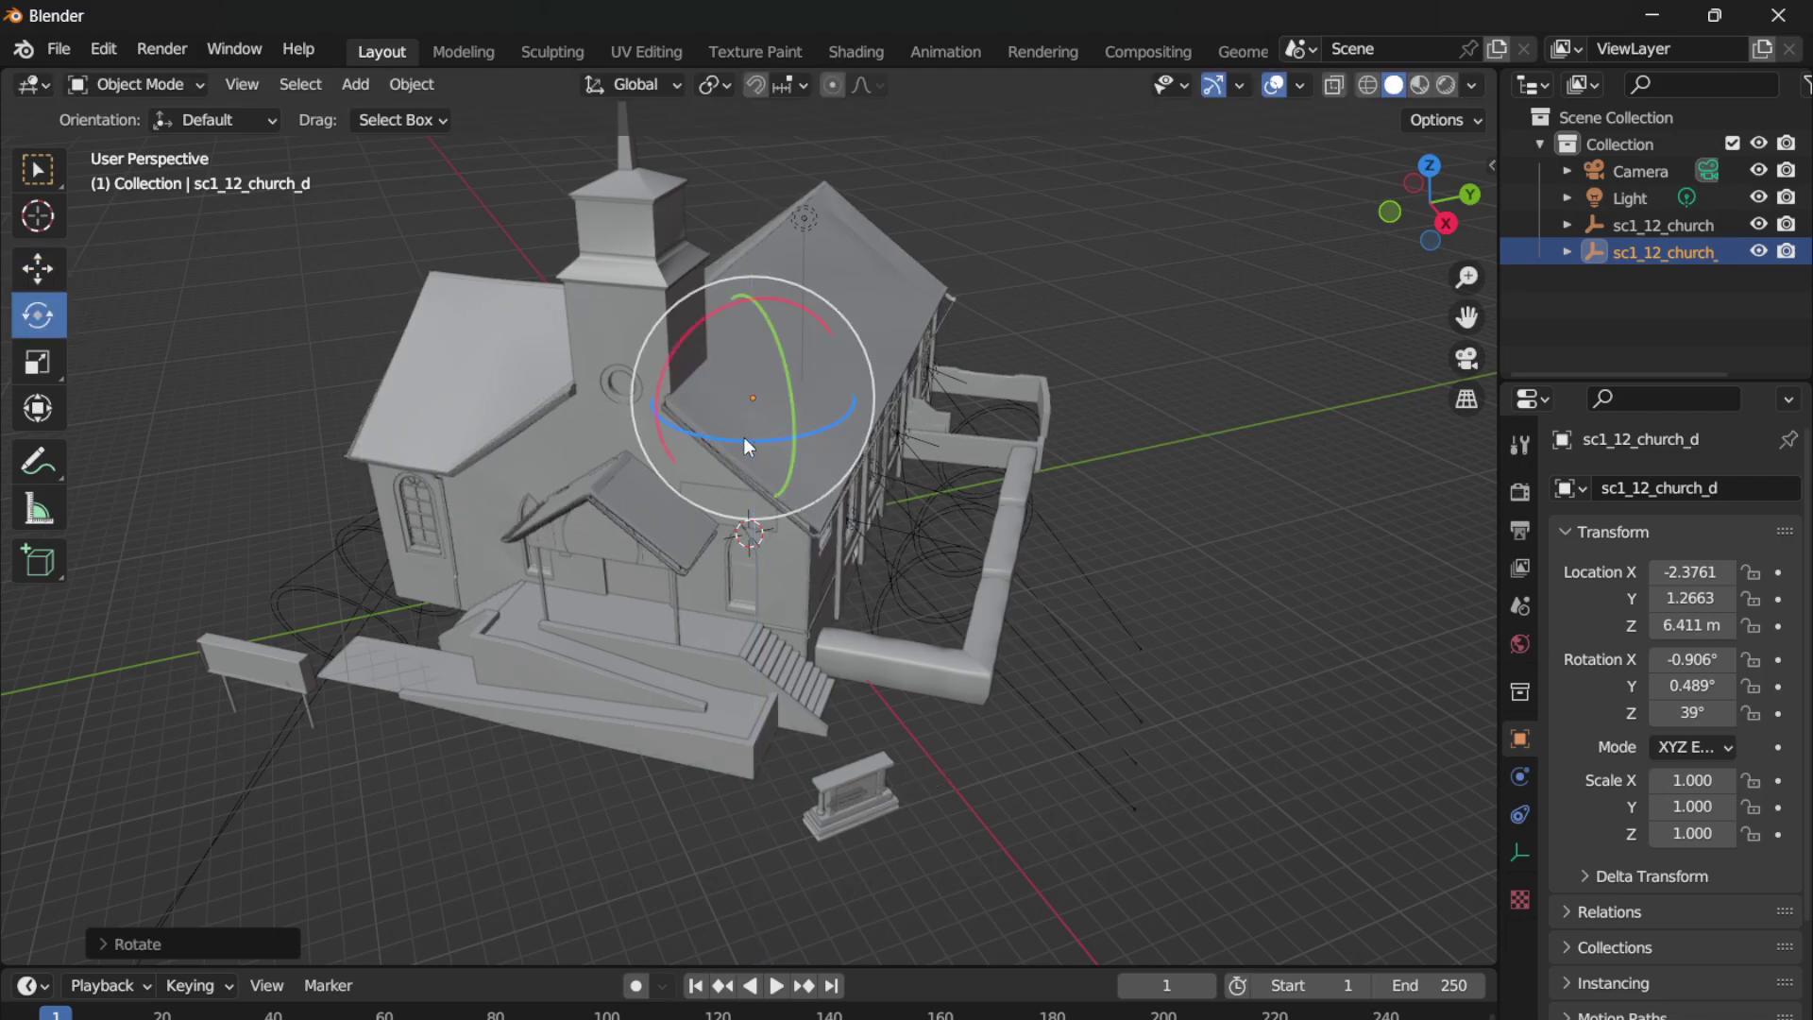
- Undo the duplicate's rotation and moves back to the origin, then view the church from the side
{"action": "key", "text": "ctrl+z"}
{"action": "key", "text": "ctrl+z"}
{"action": "key", "text": "ctrl+z"}
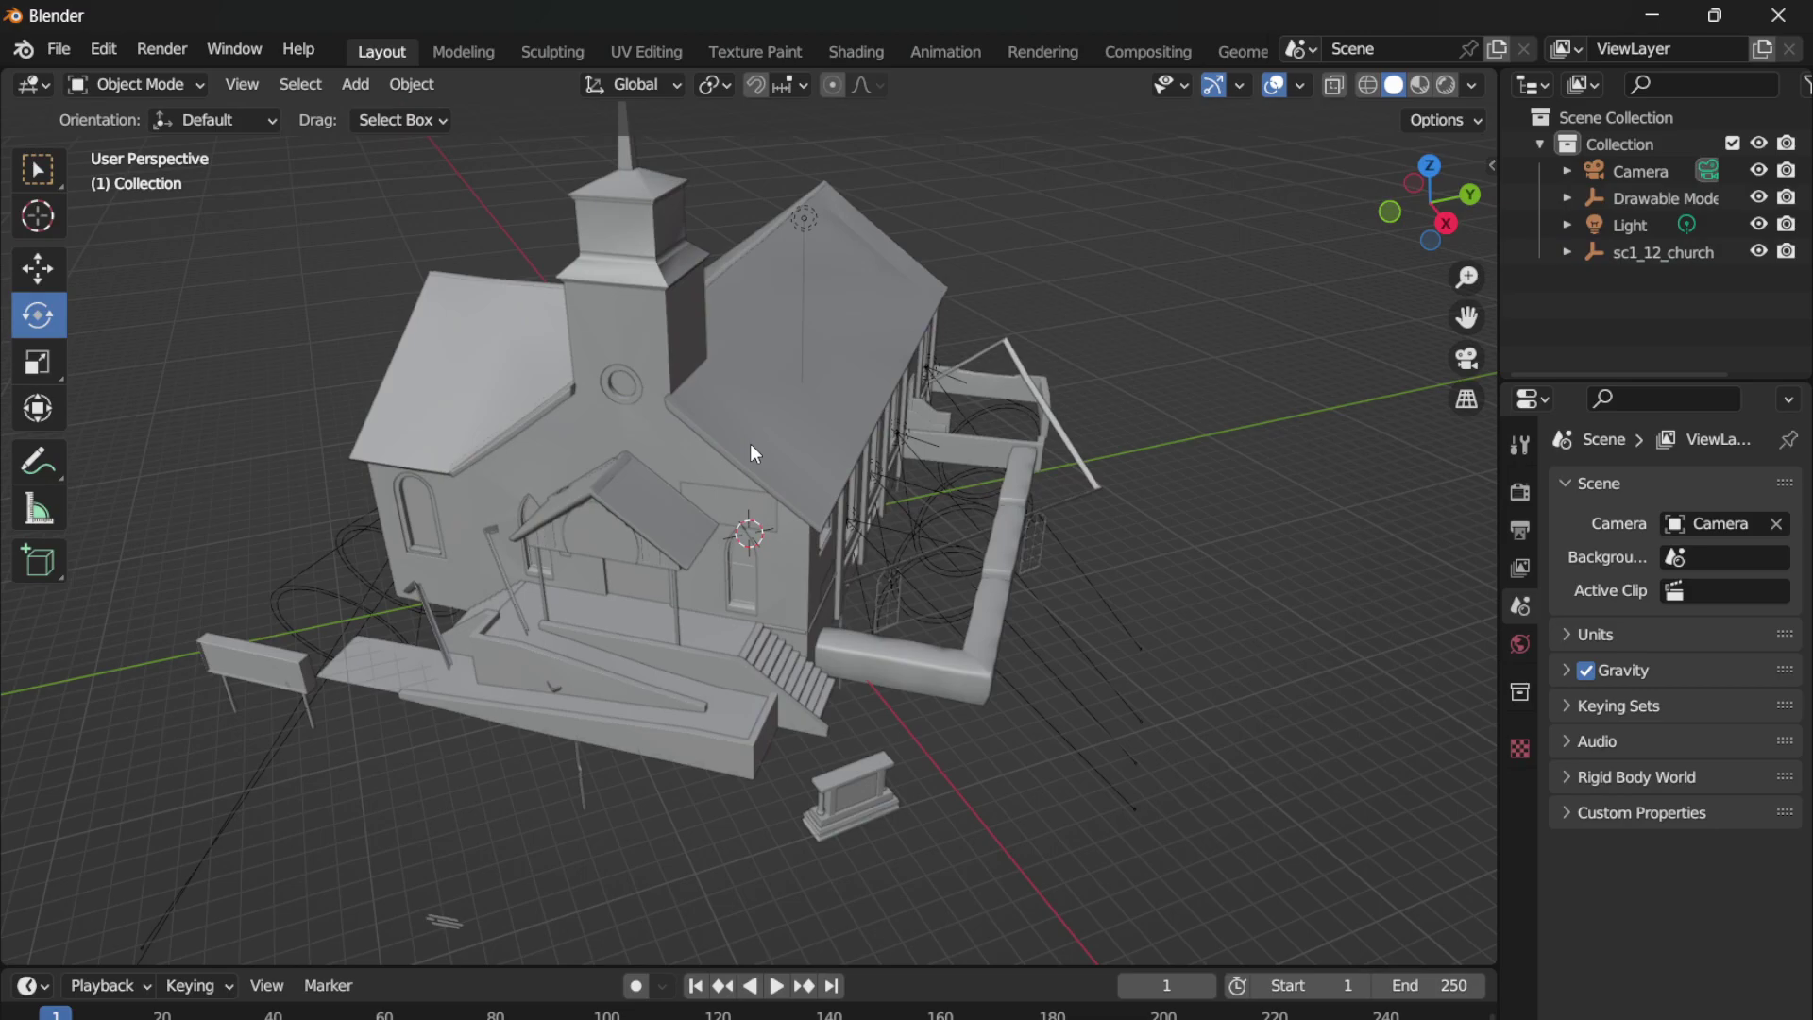
{"action": "key", "text": "ctrl+shift+z"}
{"action": "key", "text": "ctrl+shift+z"}
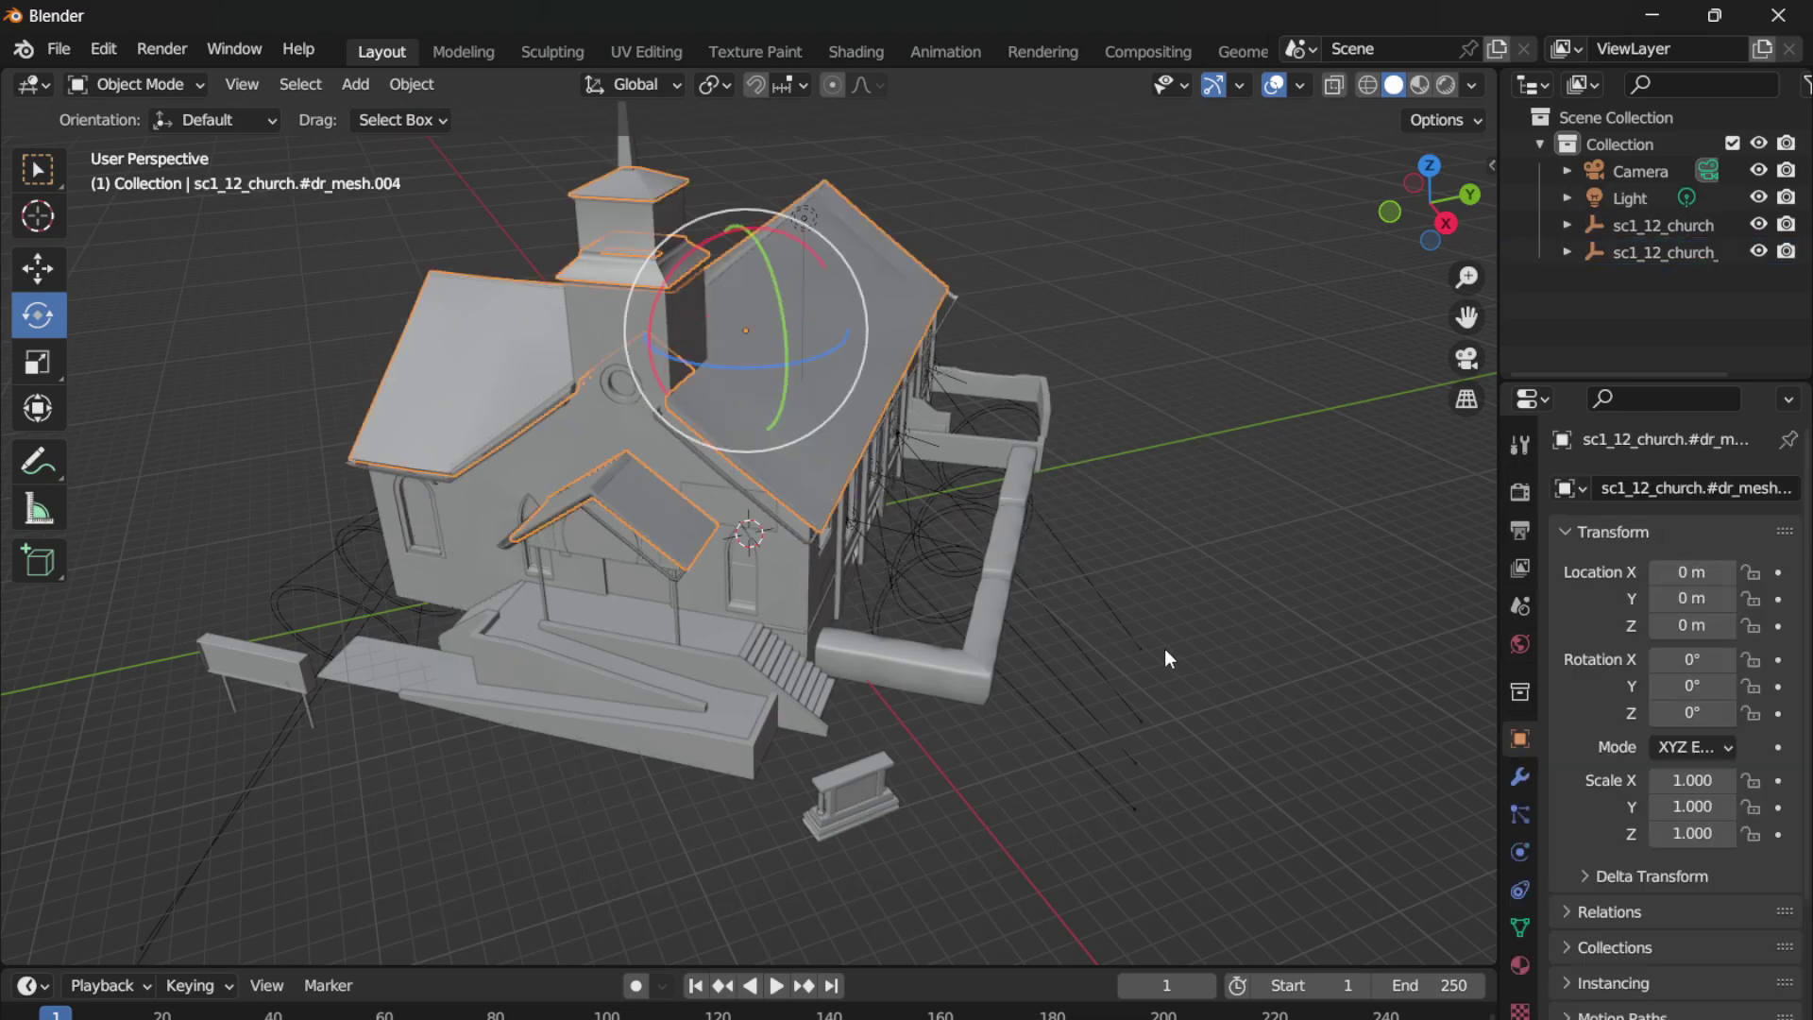
{"action": "key", "text": "ctrl+z"}
{"action": "key", "text": "ctrl+z"}
{"action": "key", "text": "ctrl+z"}
{"action": "key", "text": "ctrl+z"}
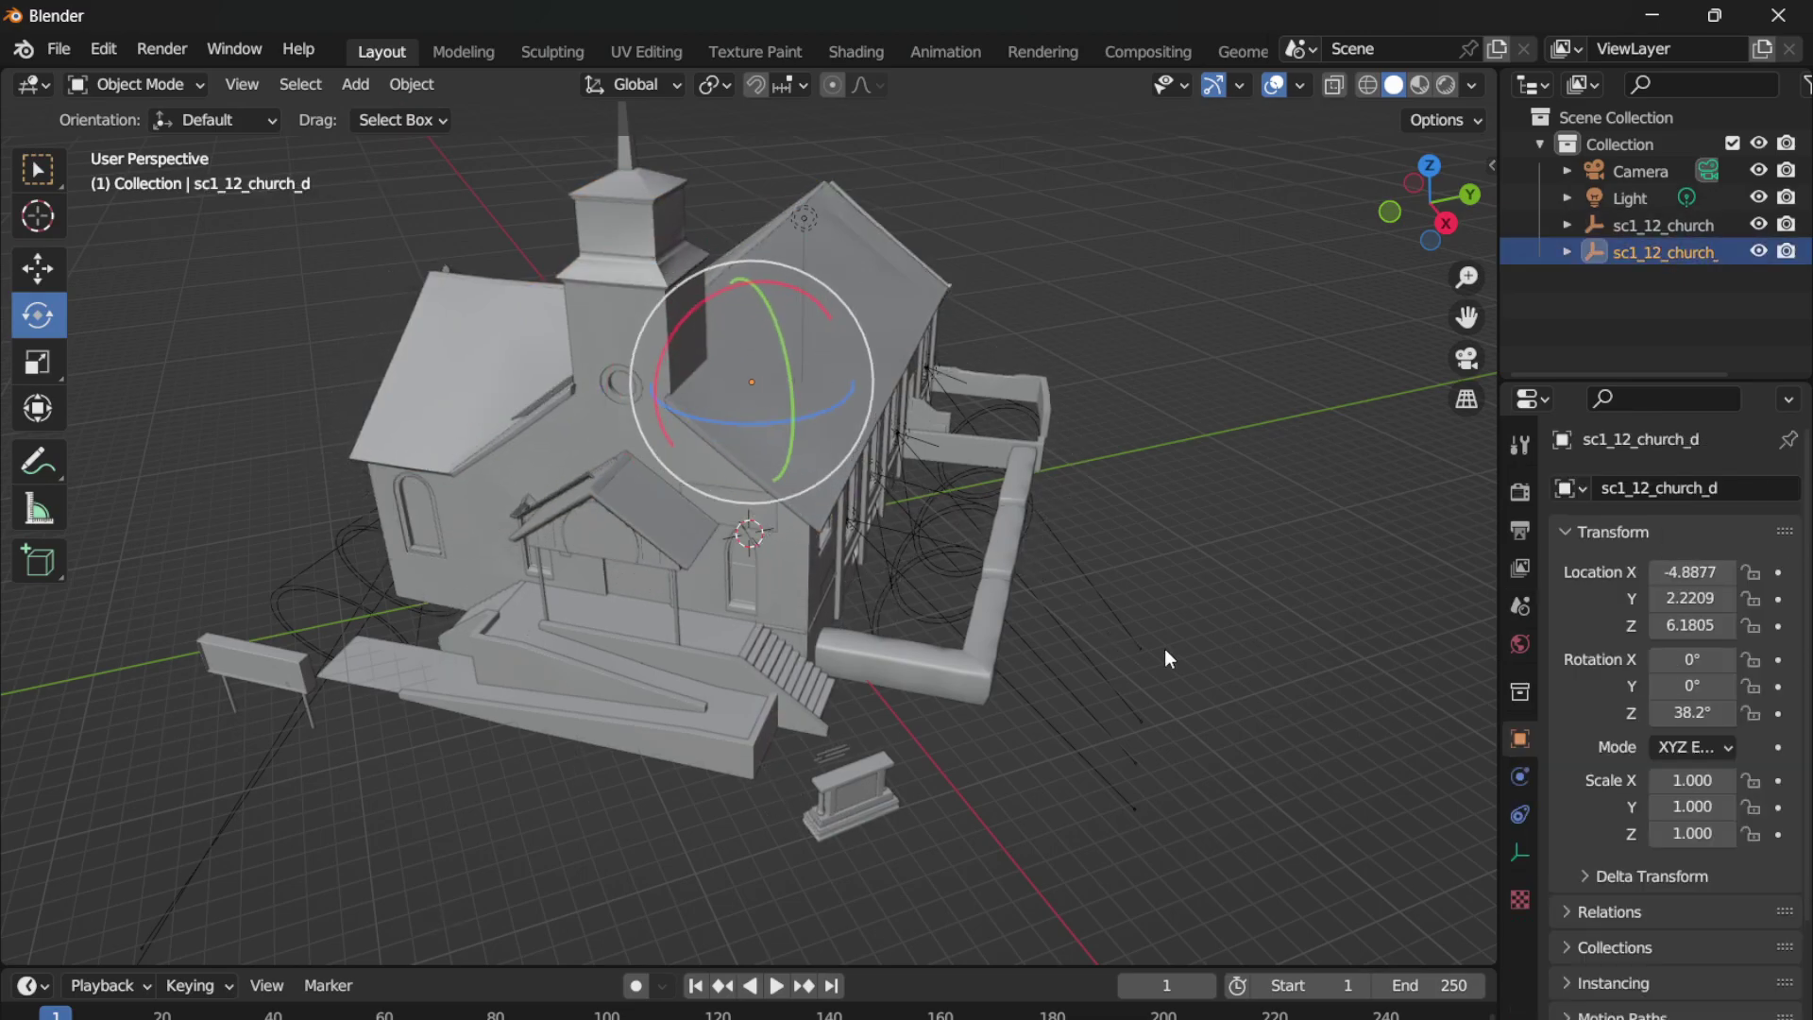
{"action": "key", "text": "ctrl+z"}
{"action": "key", "text": "ctrl+z"}
{"action": "key", "text": "ctrl+z"}
{"action": "key", "text": "ctrl+z"}
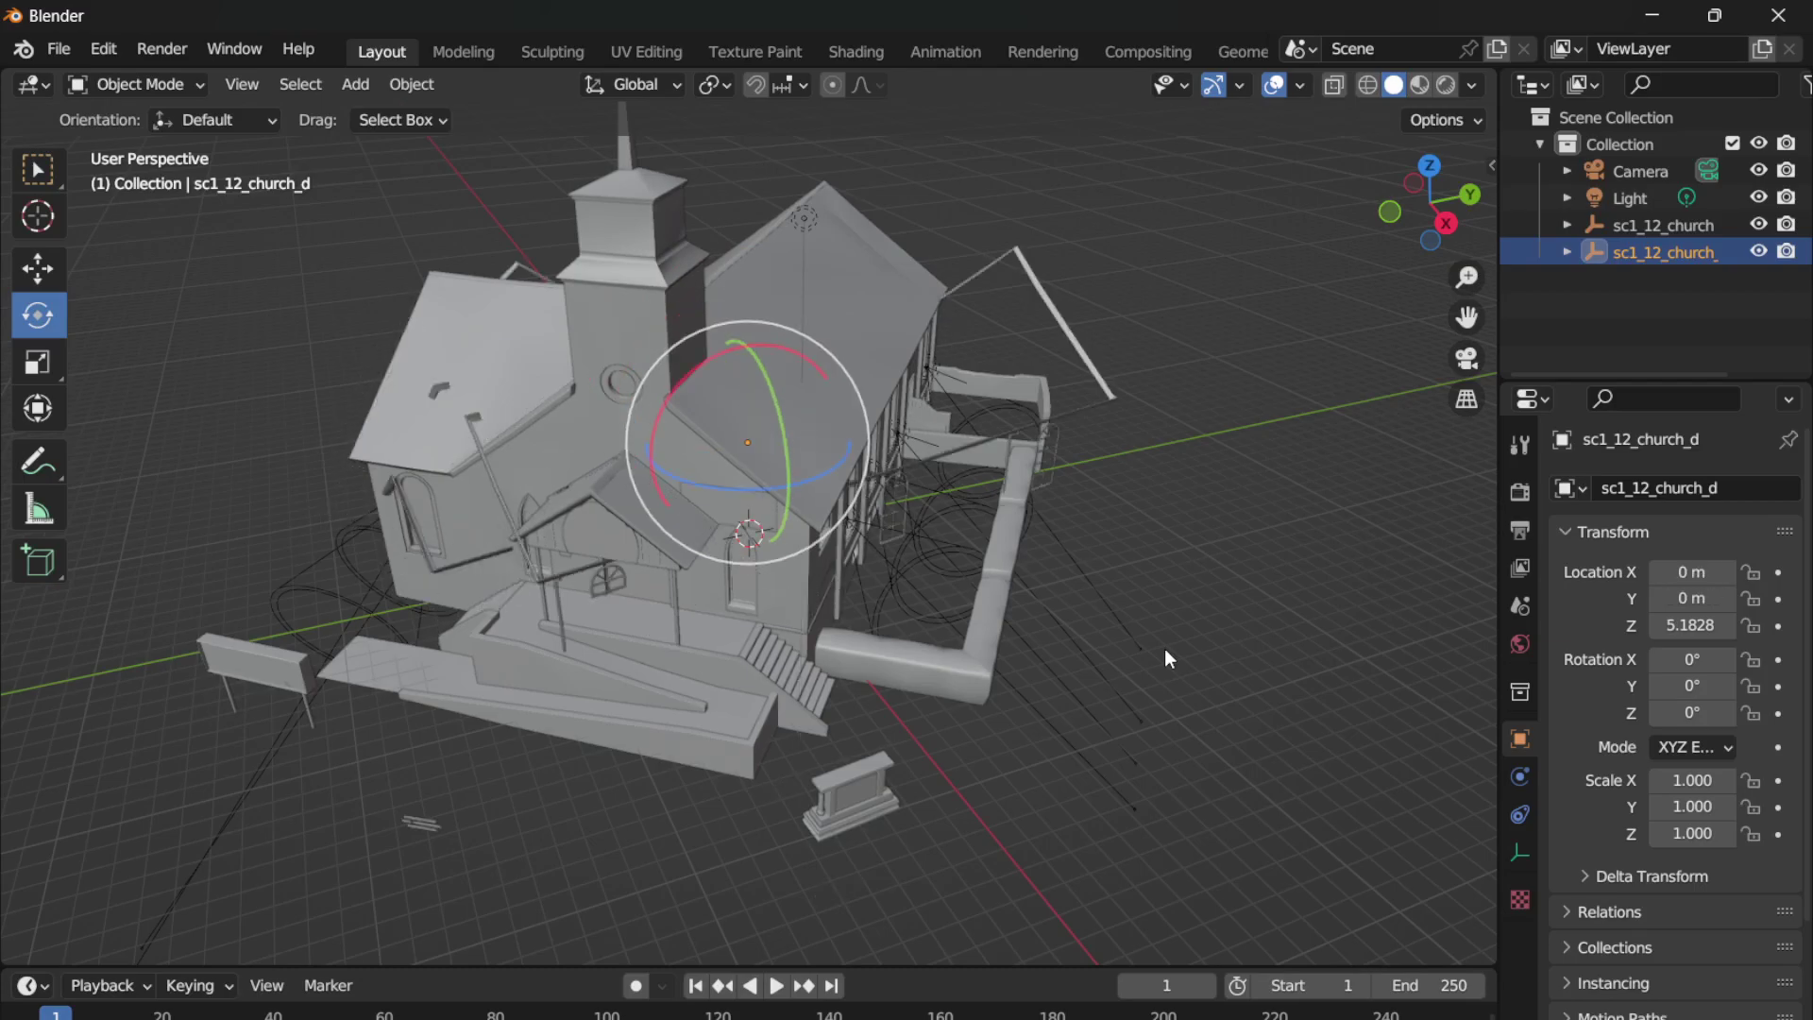
{"action": "key", "text": "ctrl+z"}
{"action": "key", "text": "ctrl+z"}
{"action": "key", "text": "ctrl+z"}
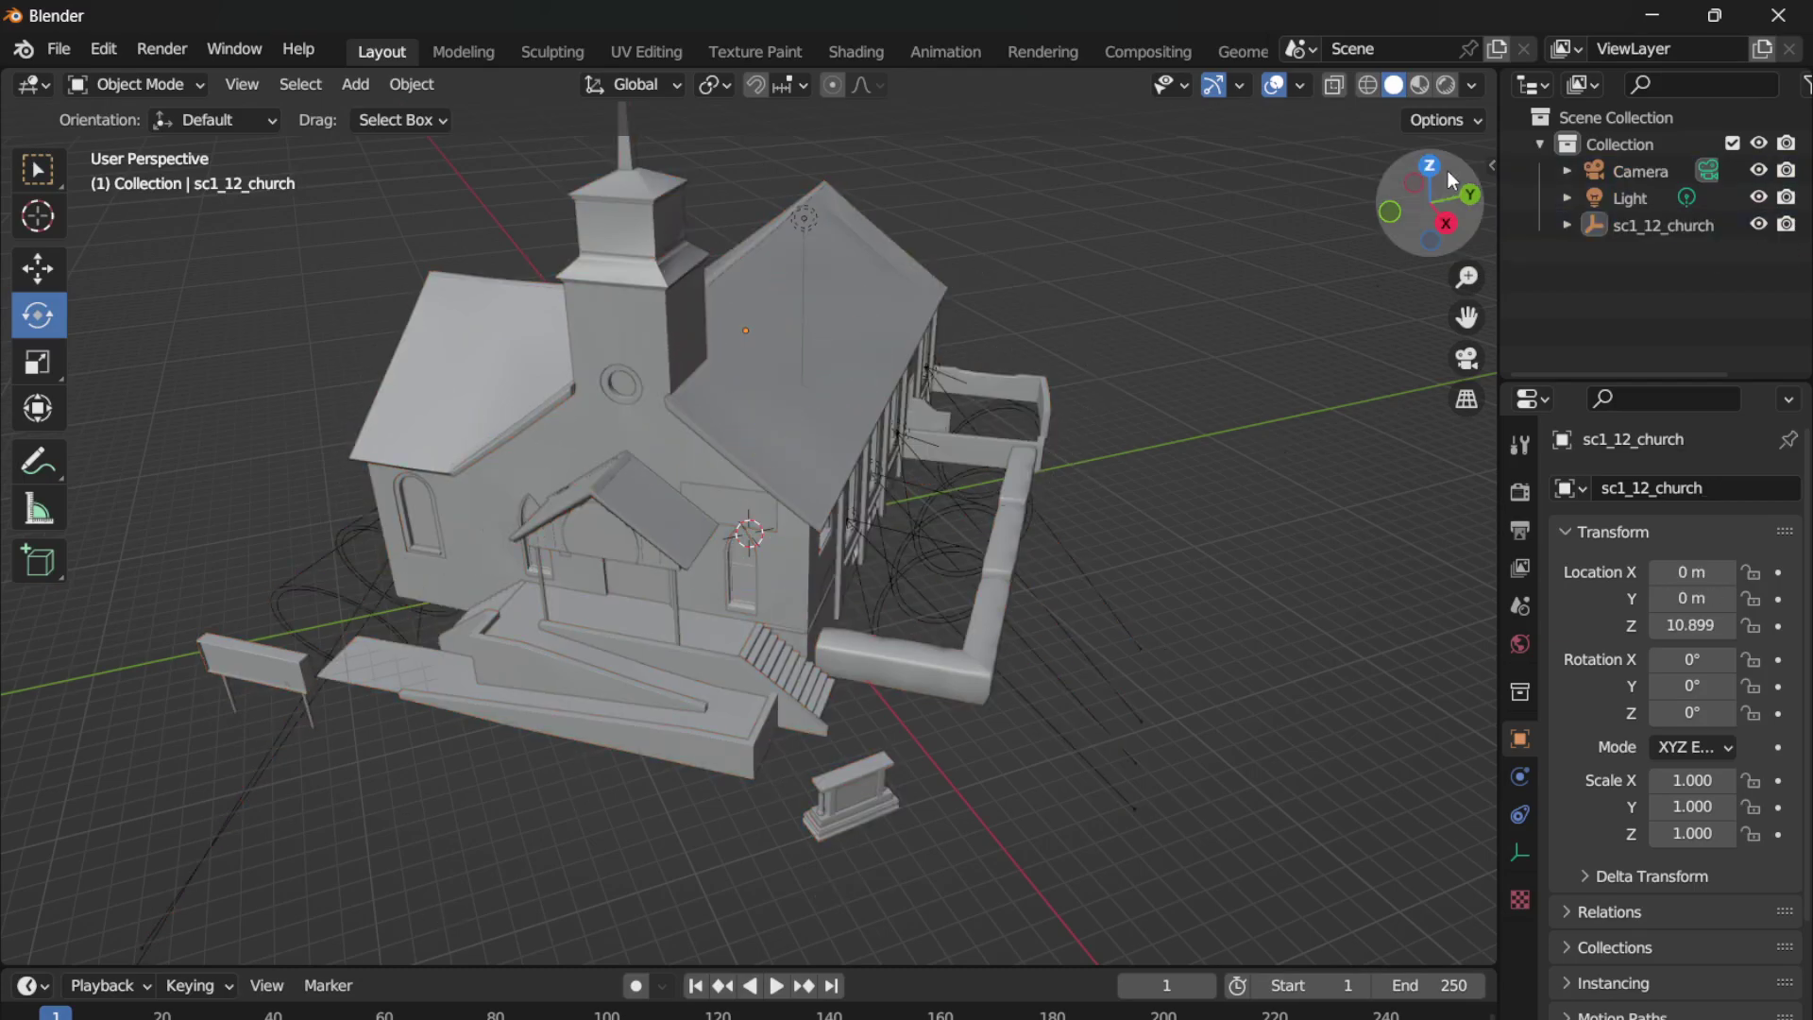
{"action": "left_click_drag", "start_coordinate": [1376, 190], "coordinate": [1302, 203]}
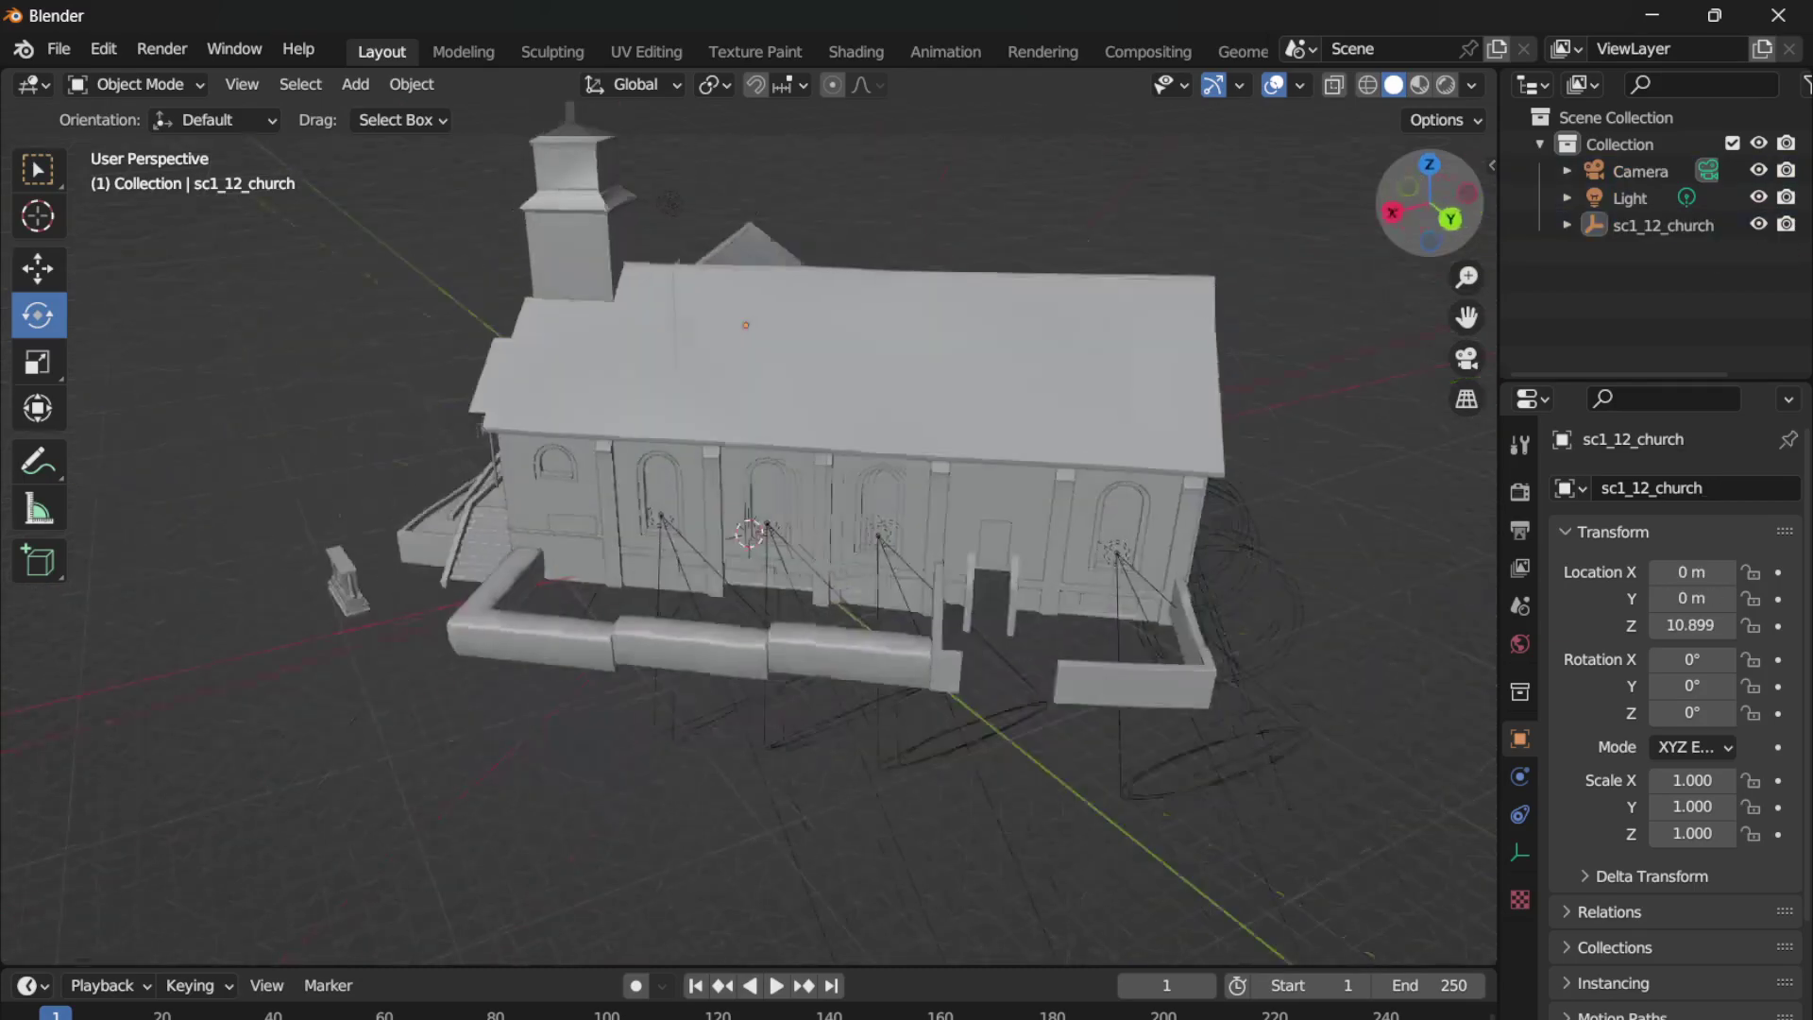
- Import sc1_12_church_d.ydr.xml from the models props folder as a CodeWalker XML model
{"action": "left_click", "coordinate": [58, 49]}
{"action": "mouse_move", "coordinate": [163, 406]}
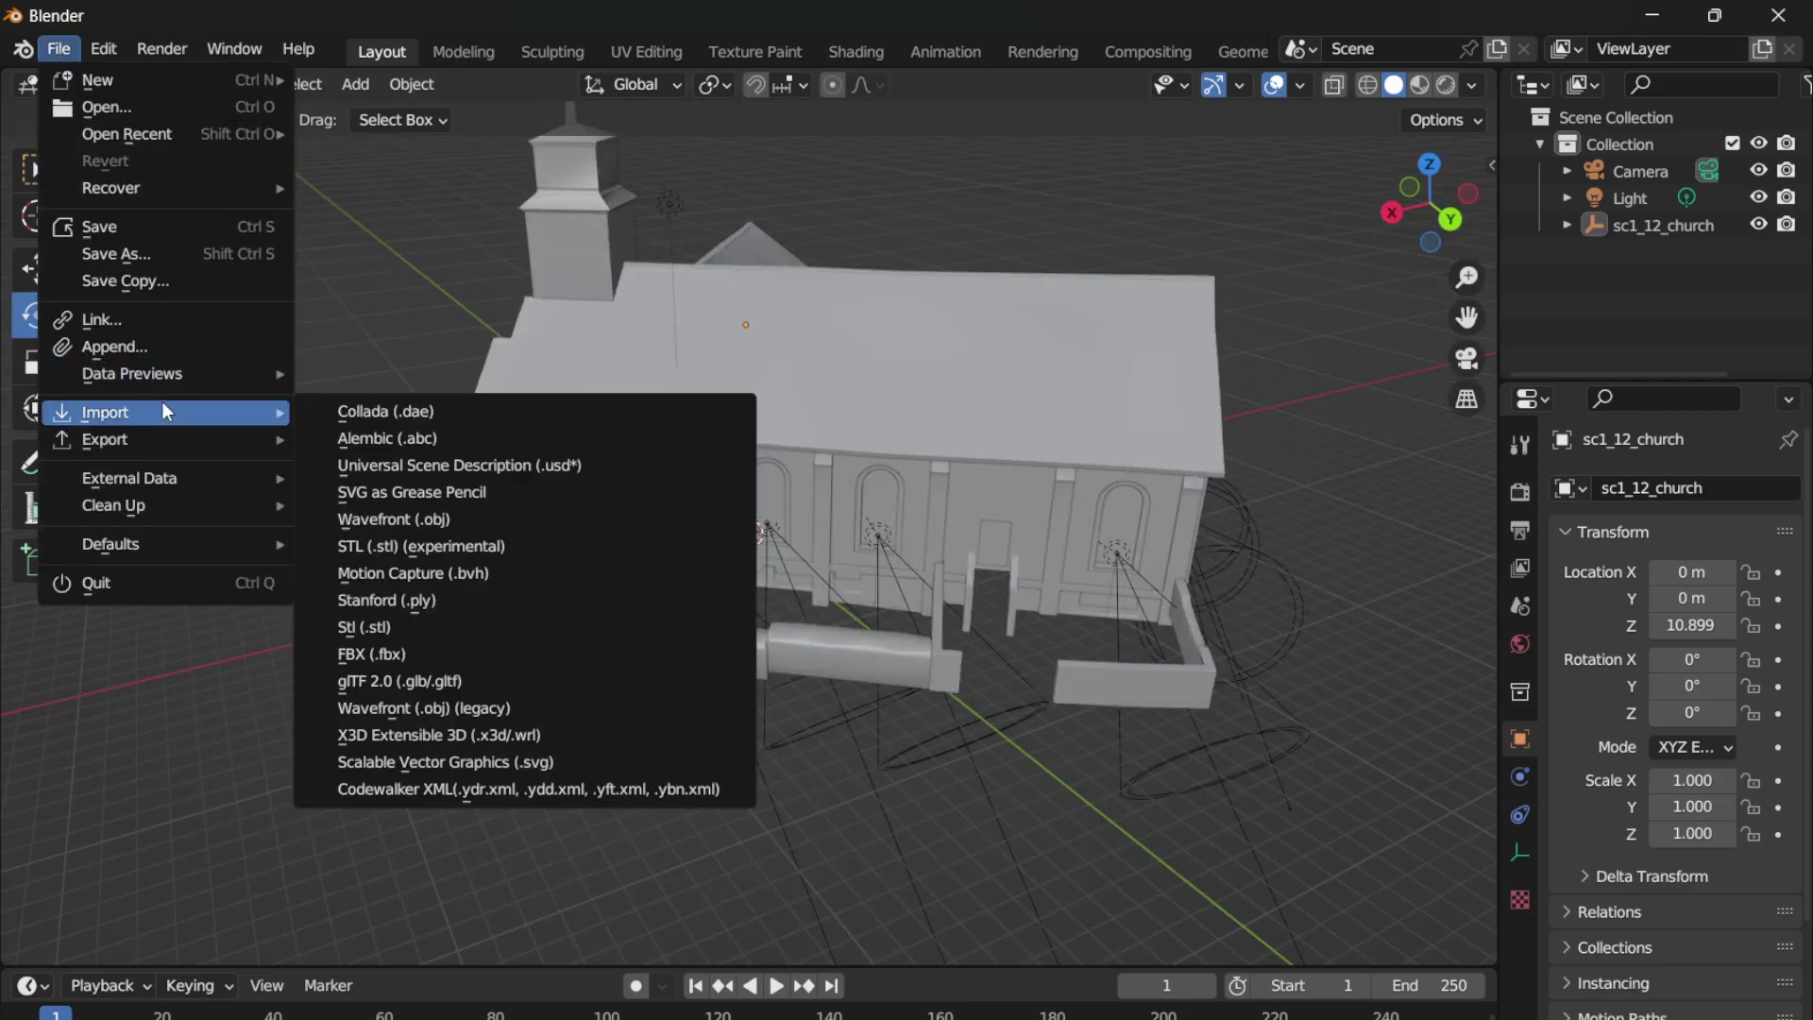
{"action": "left_click", "coordinate": [455, 802]}
{"action": "scroll", "coordinate": [1020, 748], "scroll_direction": "down", "scroll_amount": 5}
{"action": "scroll", "coordinate": [1066, 712], "scroll_direction": "down", "scroll_amount": 5}
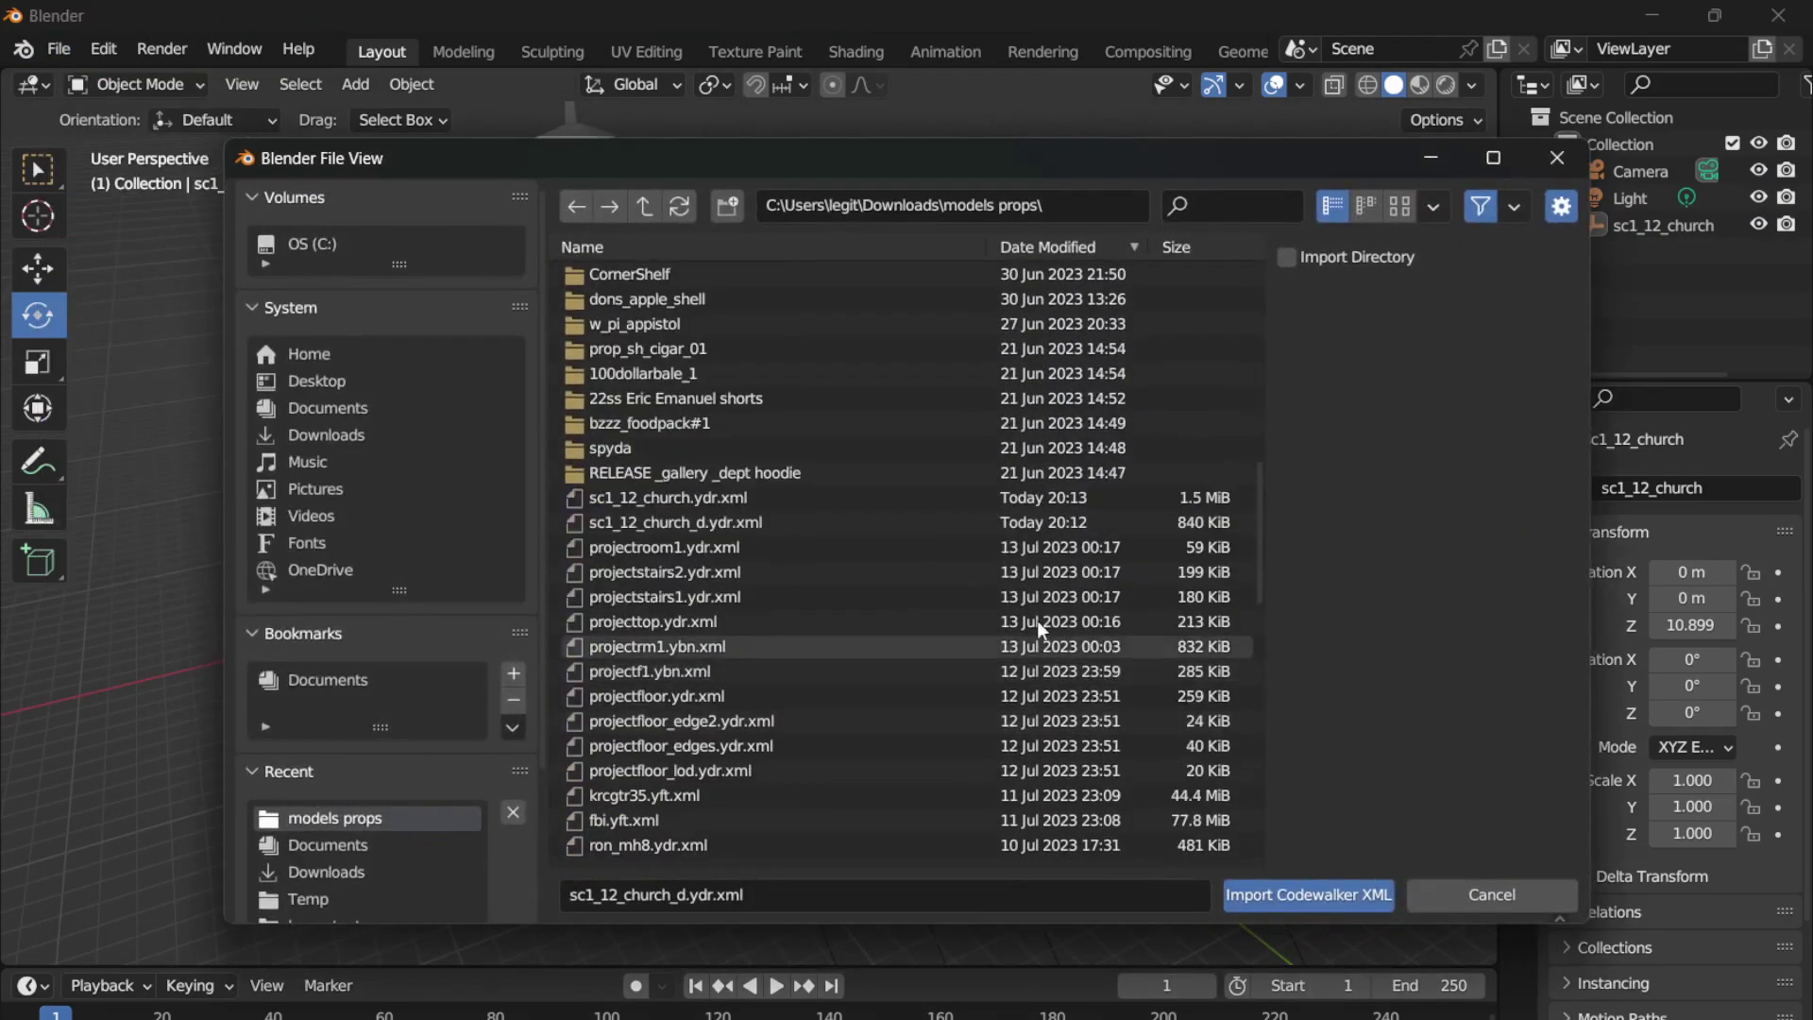
{"action": "double_click", "coordinate": [999, 523]}
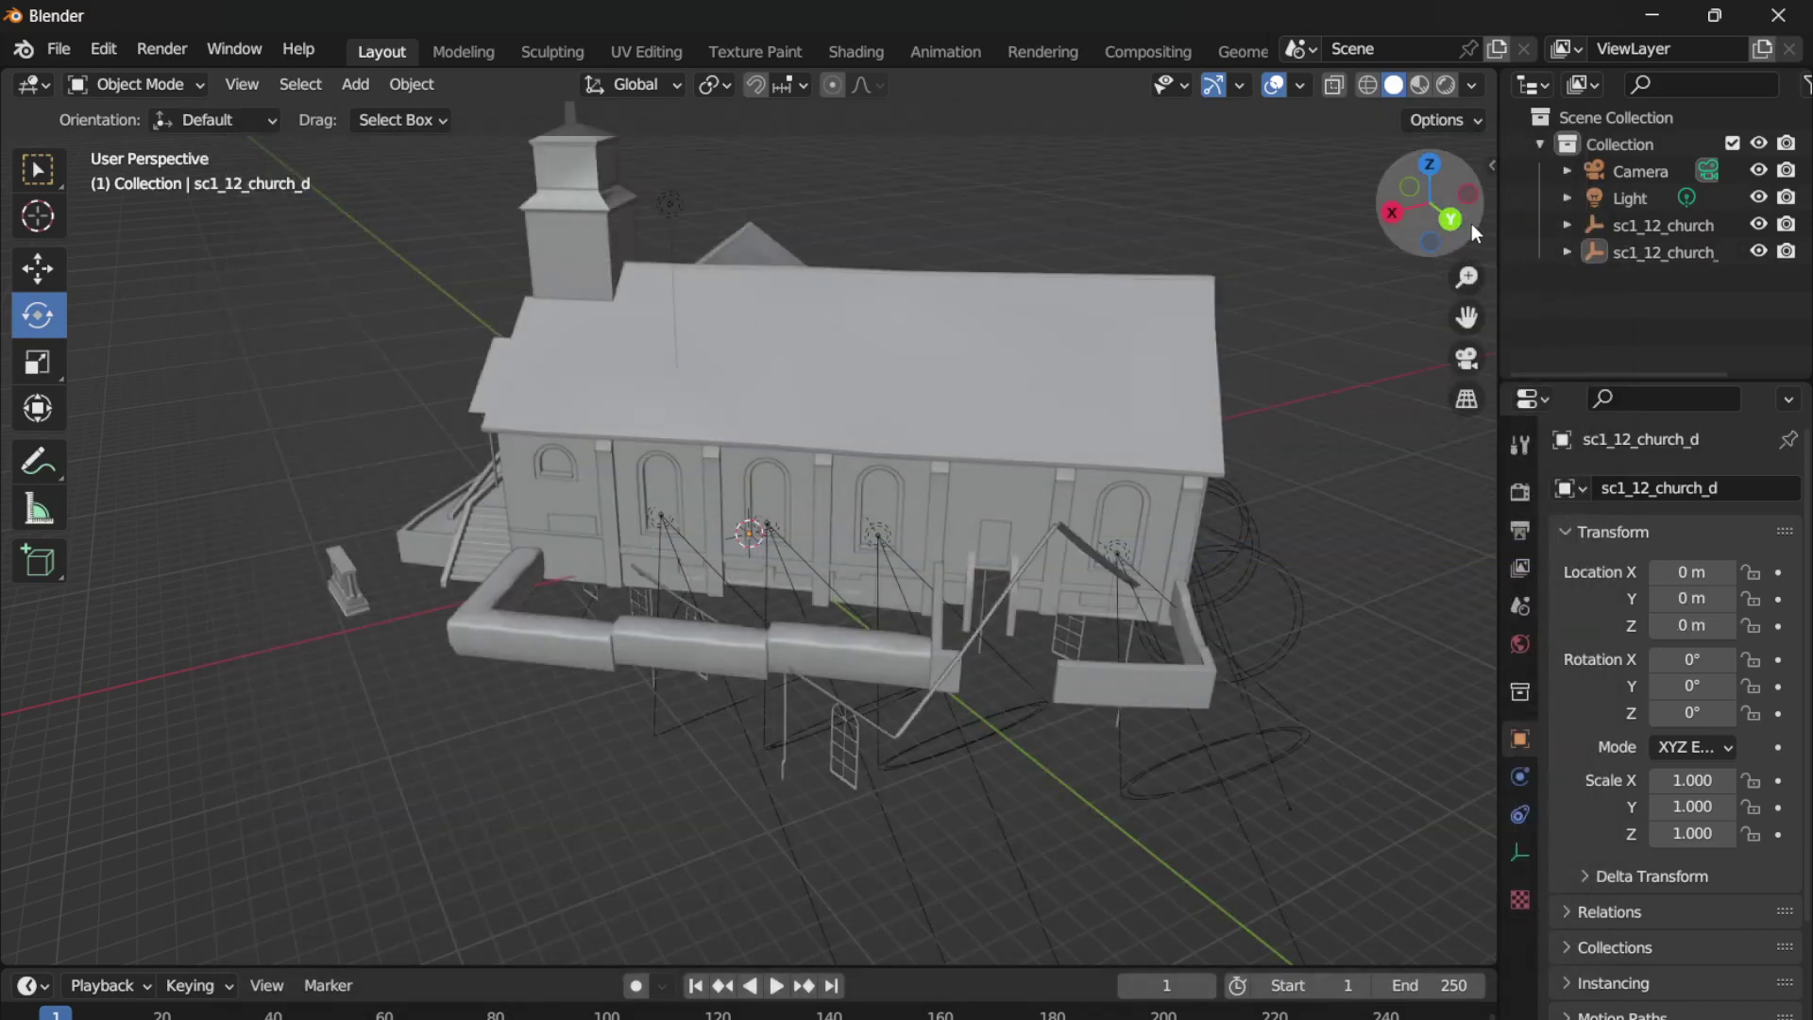
{"action": "left_click_drag", "start_coordinate": [1473, 231], "coordinate": [1530, 236]}
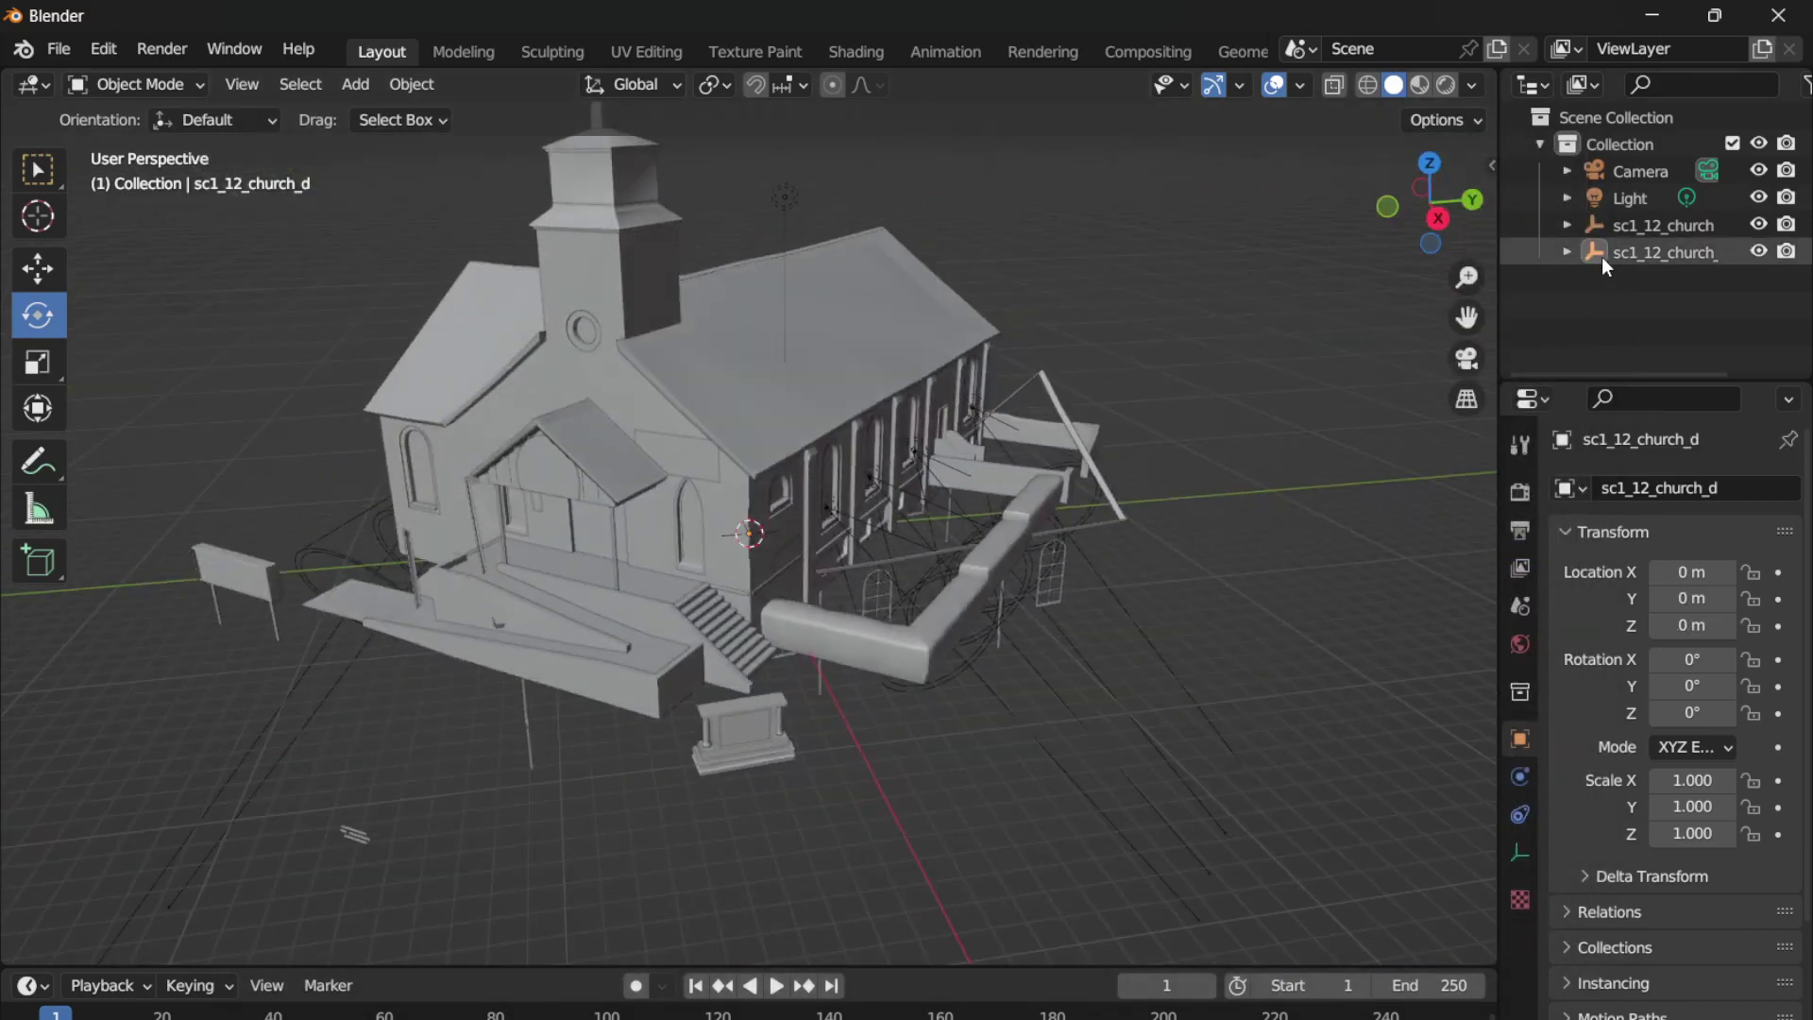
- Raise sc1_12_church_d and turn it 41.7° about the vertical axis
{"action": "left_click", "coordinate": [27, 264]}
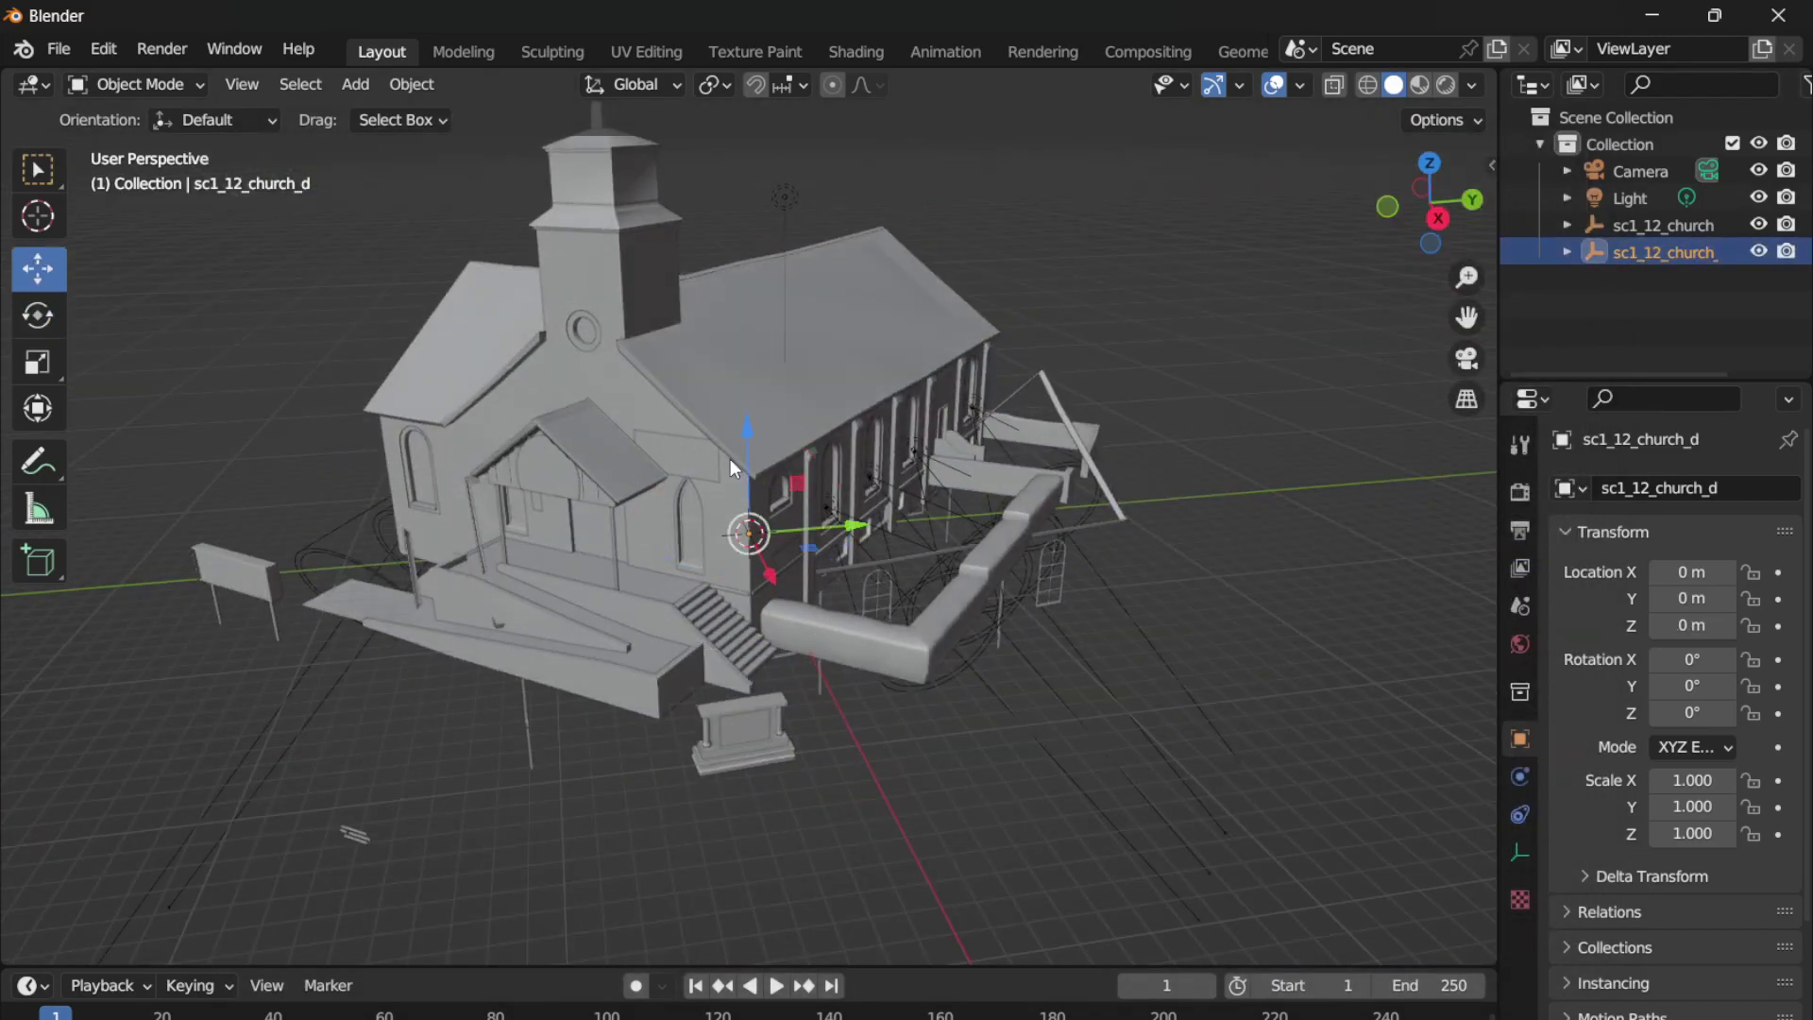
{"action": "mouse_move", "coordinate": [756, 435]}
{"action": "left_mouse_down"}
{"action": "mouse_move", "coordinate": [829, 142]}
{"action": "mouse_move", "coordinate": [829, 158]}
{"action": "left_mouse_up"}
{"action": "mouse_move", "coordinate": [1430, 203]}
{"action": "left_mouse_down"}
{"action": "mouse_move", "coordinate": [1478, 213]}
{"action": "mouse_move", "coordinate": [1459, 199]}
{"action": "left_mouse_up"}
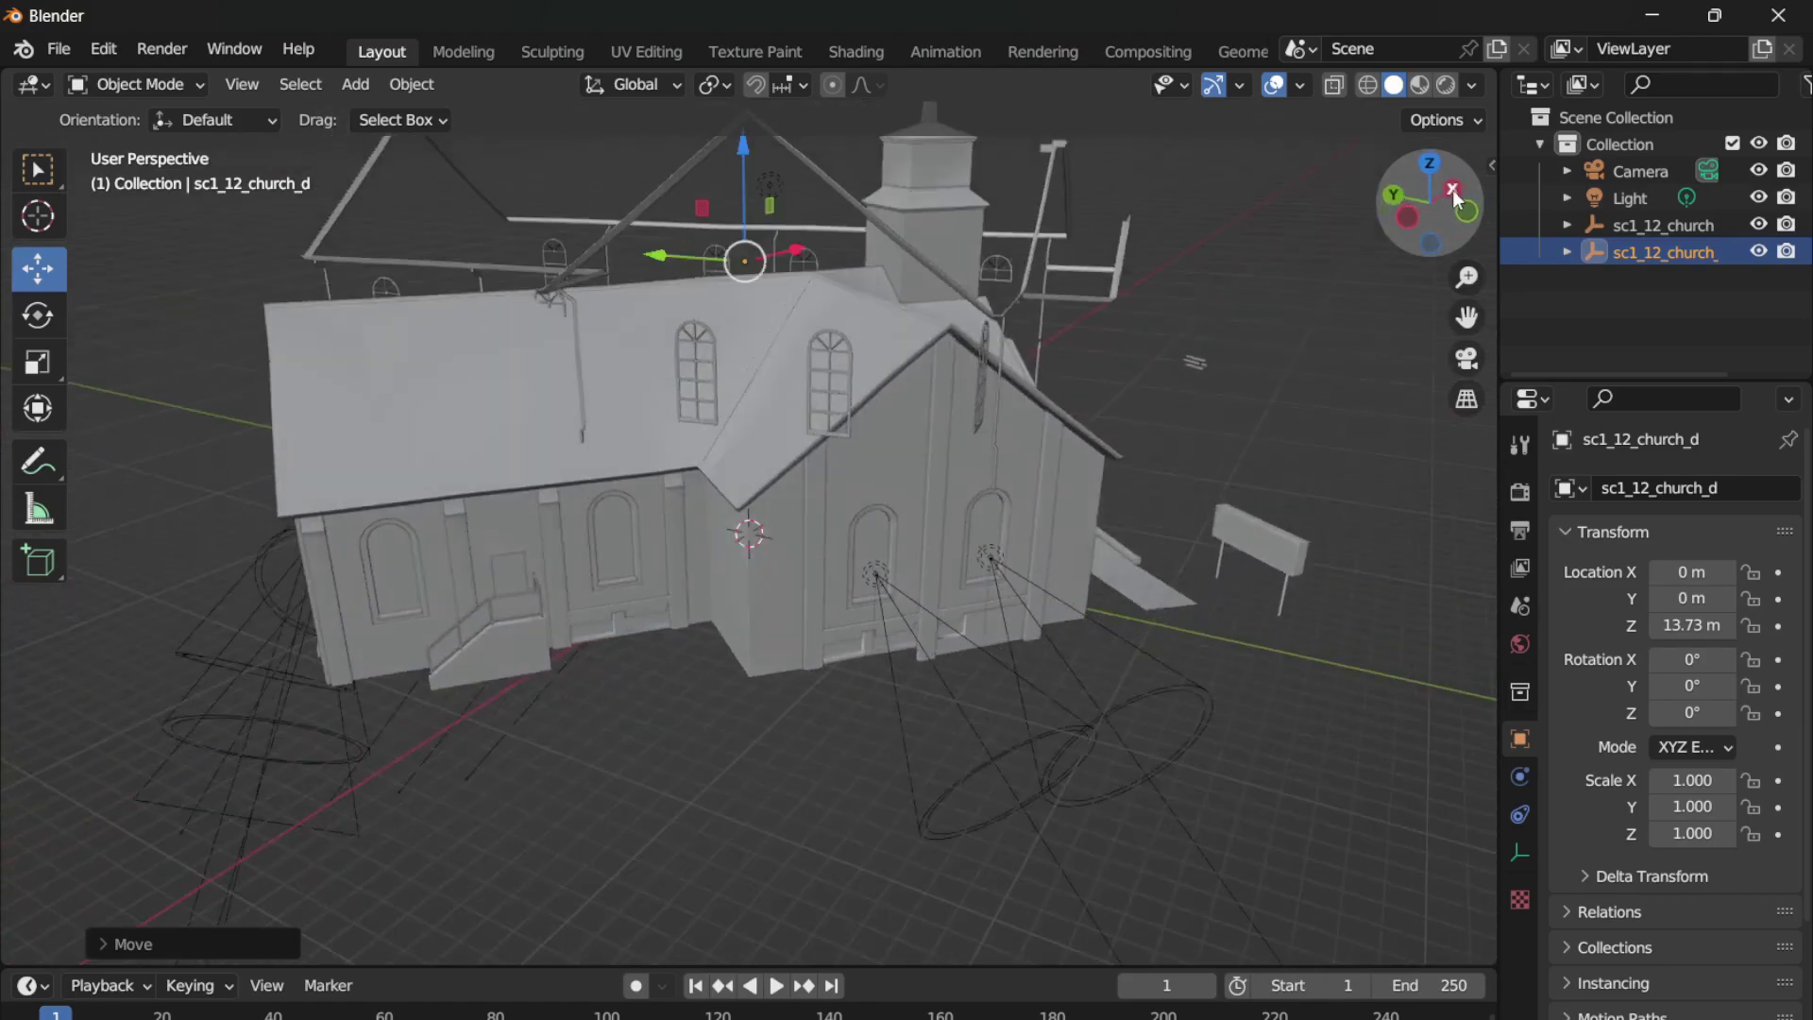
{"action": "left_click", "coordinate": [34, 313]}
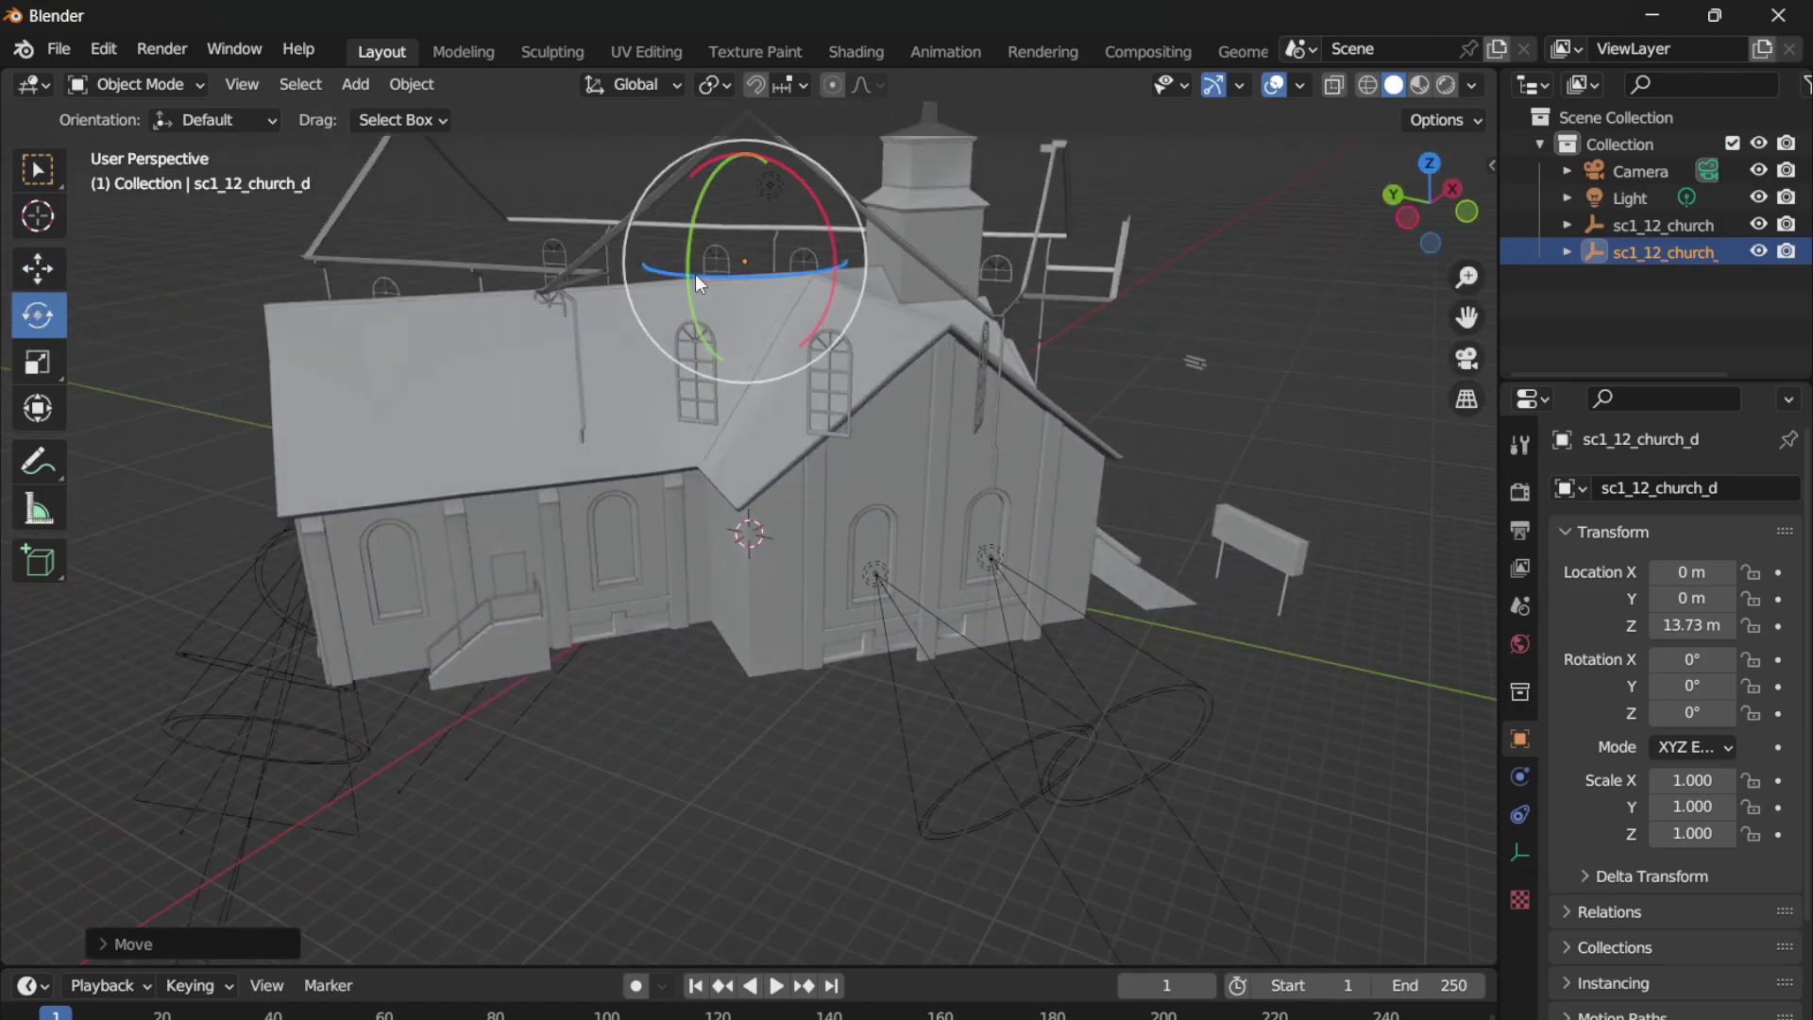
{"action": "mouse_move", "coordinate": [695, 273]}
{"action": "left_mouse_down"}
{"action": "mouse_move", "coordinate": [731, 276]}
{"action": "mouse_move", "coordinate": [708, 267]}
{"action": "mouse_move", "coordinate": [692, 400]}
{"action": "mouse_move", "coordinate": [714, 425]}
{"action": "mouse_move", "coordinate": [684, 444]}
{"action": "mouse_move", "coordinate": [738, 447]}
{"action": "left_mouse_up"}
- Fine-tune sc1_12_church_d to X -2.8108, Y 1.2119, Z 6.6218, overlapping the original church
{"action": "left_click", "coordinate": [32, 278]}
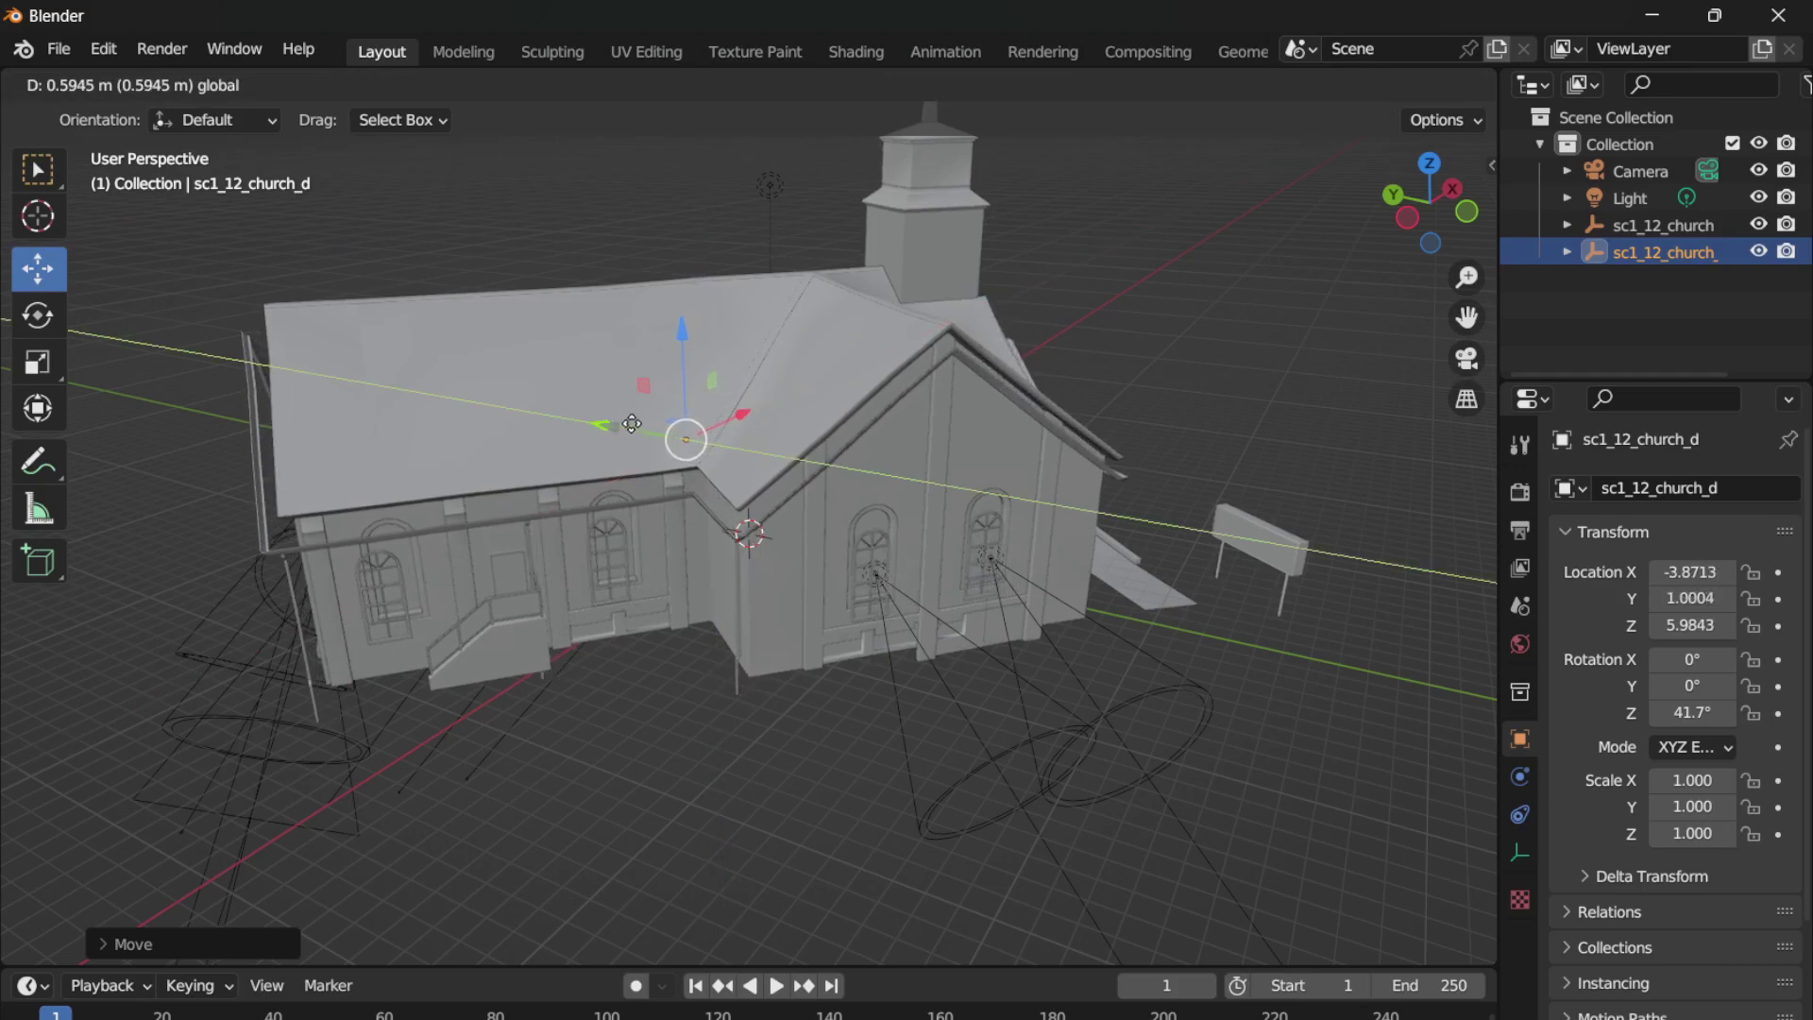
{"action": "left_click_drag", "start_coordinate": [1475, 219], "coordinate": [888, 525]}
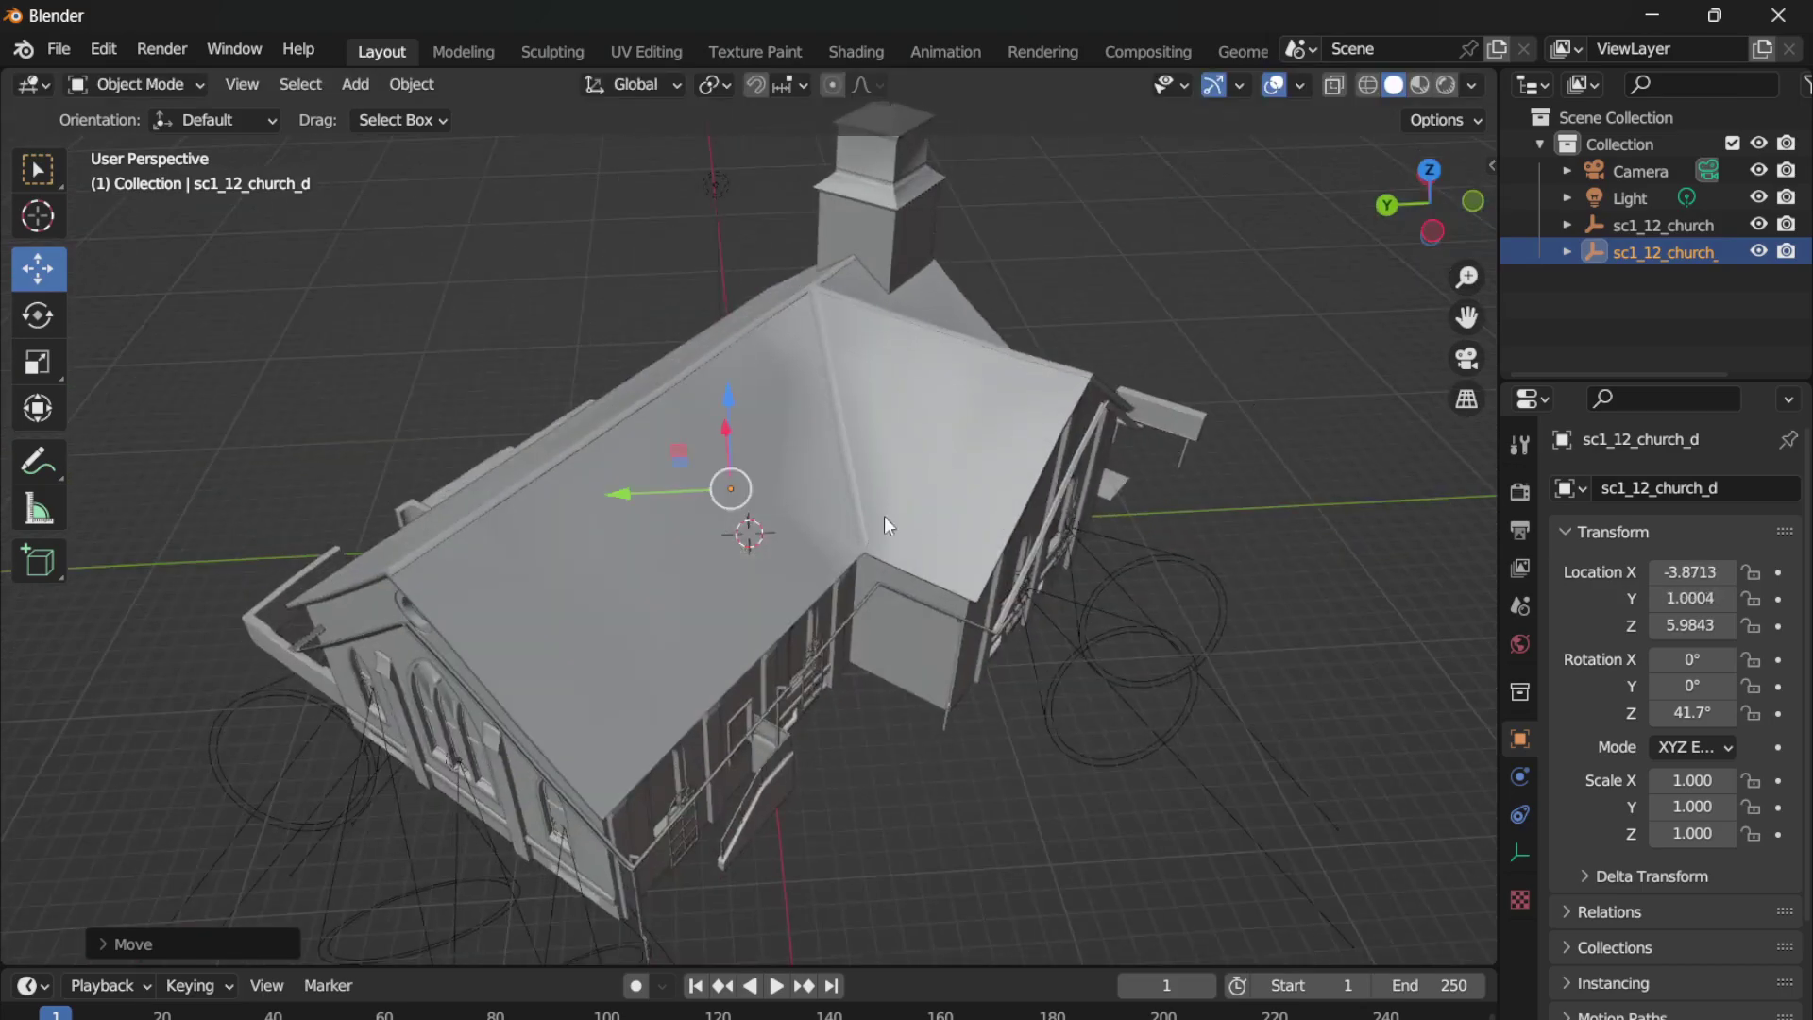
{"action": "mouse_move", "coordinate": [694, 492]}
{"action": "left_mouse_down"}
{"action": "mouse_move", "coordinate": [728, 482]}
{"action": "mouse_move", "coordinate": [630, 489]}
{"action": "mouse_move", "coordinate": [717, 473]}
{"action": "left_mouse_up"}
{"action": "left_click_drag", "start_coordinate": [720, 376], "coordinate": [719, 384]}
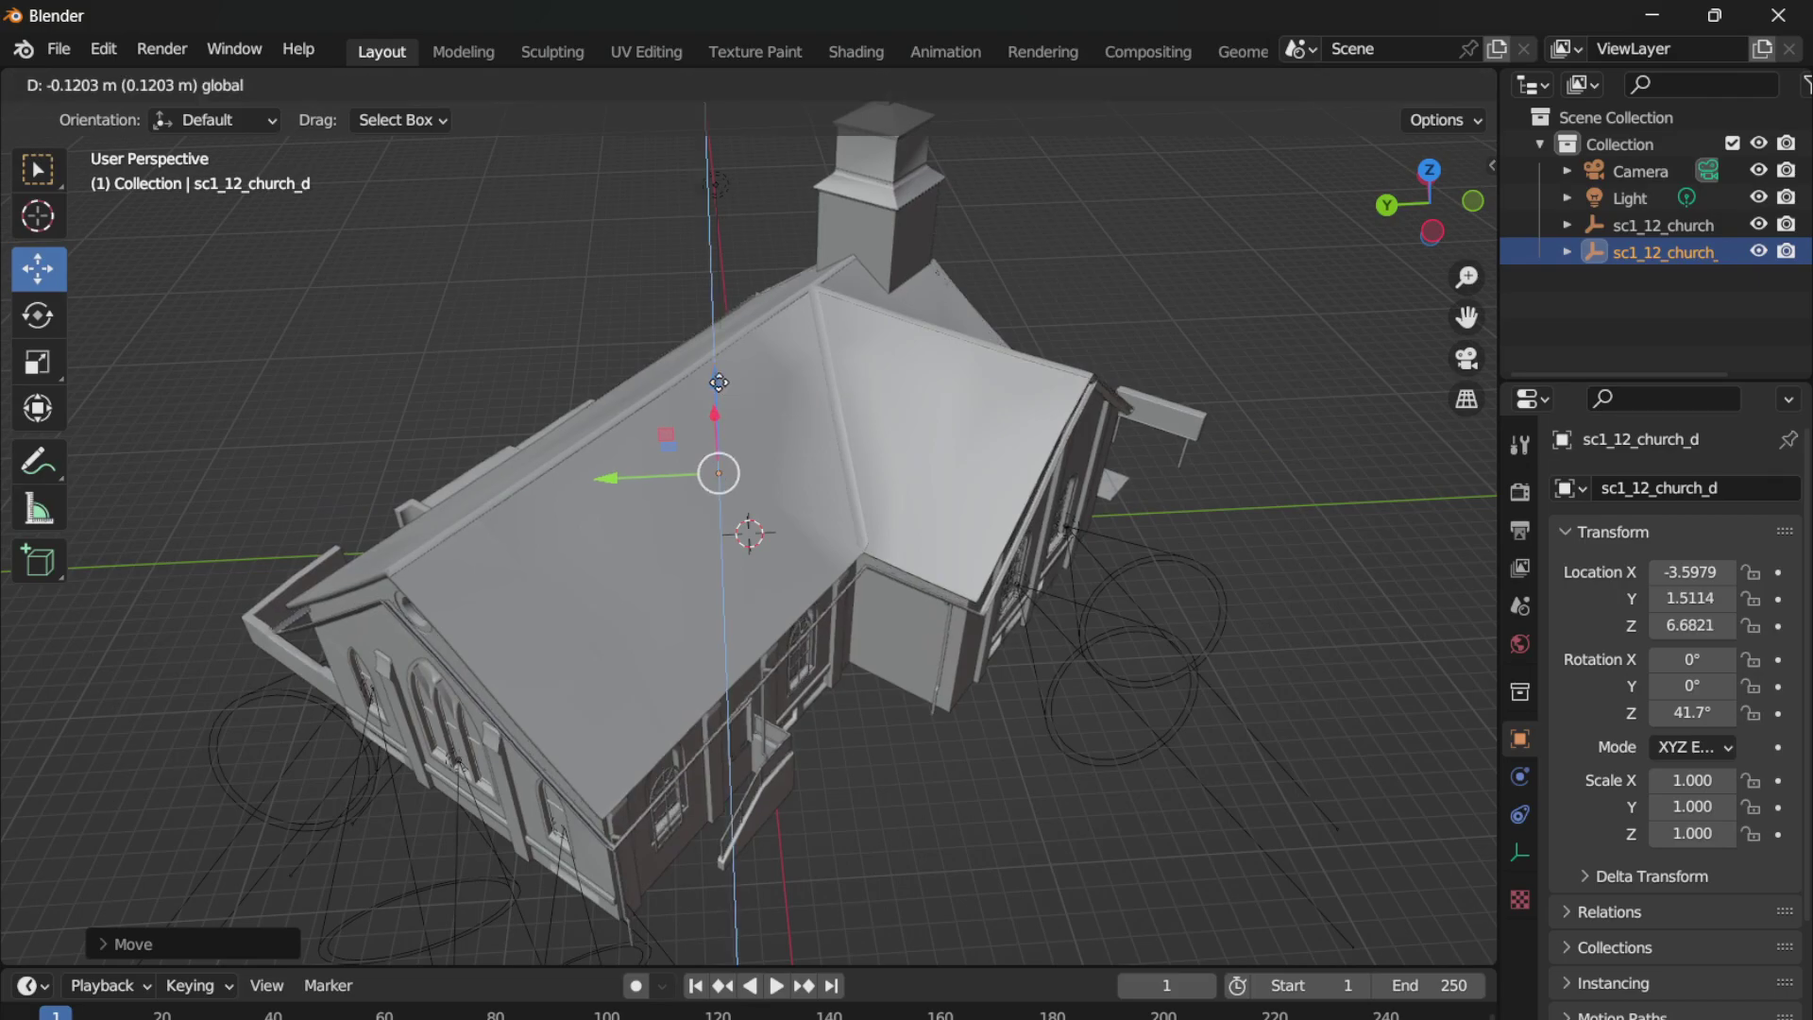
{"action": "mouse_move", "coordinate": [642, 483]}
{"action": "left_mouse_down"}
{"action": "mouse_move", "coordinate": [682, 482]}
{"action": "mouse_move", "coordinate": [707, 406]}
{"action": "mouse_move", "coordinate": [703, 485]}
{"action": "mouse_move", "coordinate": [635, 462]}
{"action": "left_mouse_up"}
{"action": "left_click_drag", "start_coordinate": [1431, 202], "coordinate": [1397, 184]}
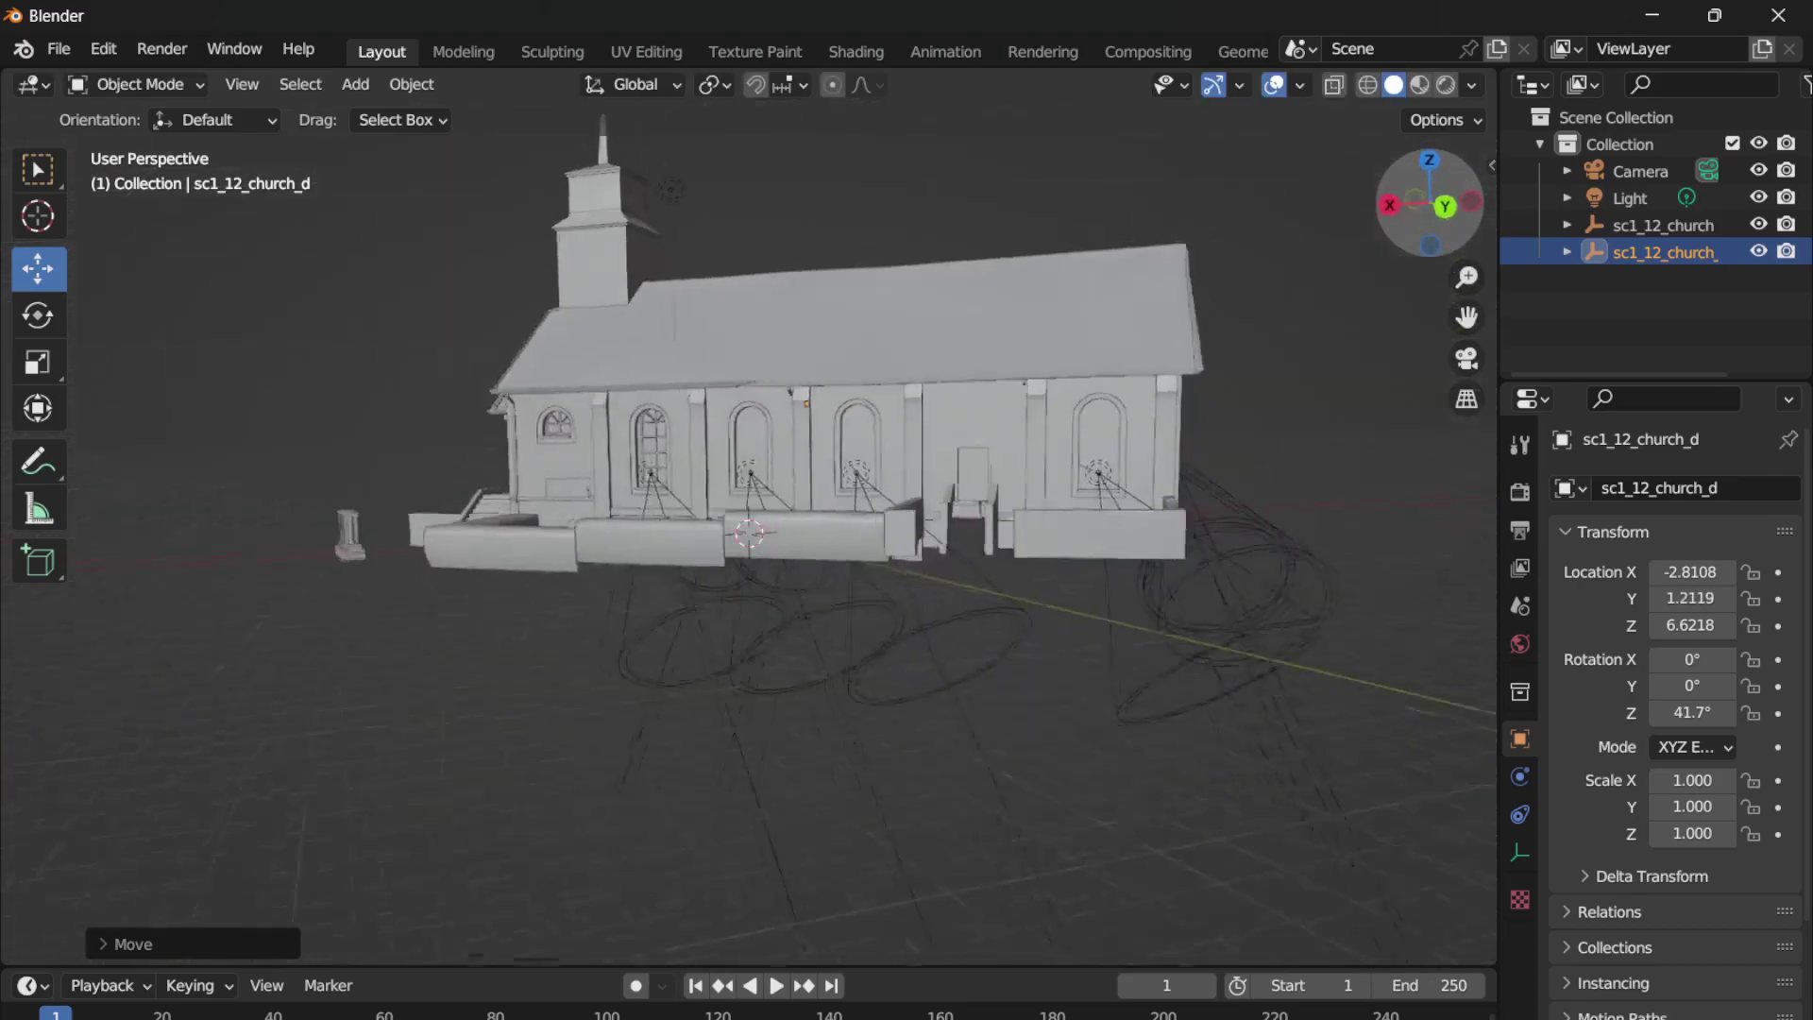
{"action": "middle_click_drag", "start_coordinate": [1133, 338], "coordinate": [1133, 338]}
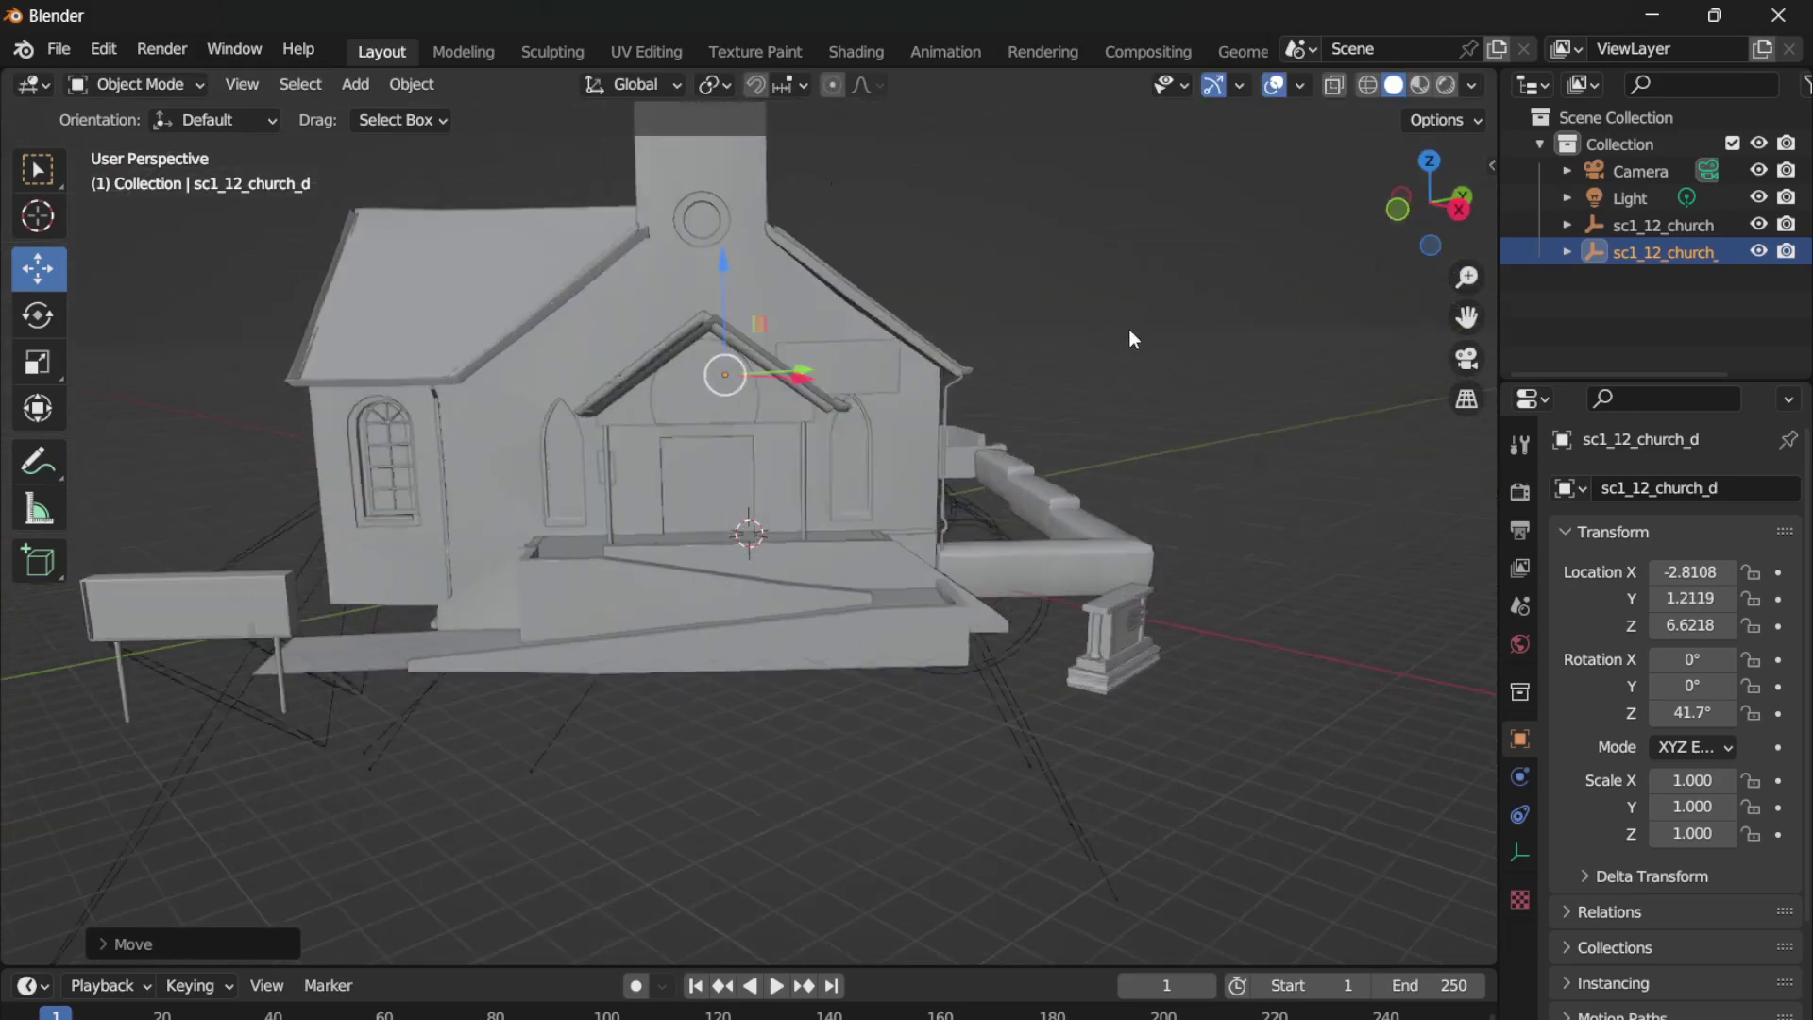
{"action": "scroll", "coordinate": [923, 370], "scroll_direction": "up", "scroll_amount": 2}
{"action": "left_click_drag", "start_coordinate": [803, 334], "coordinate": [806, 334]}
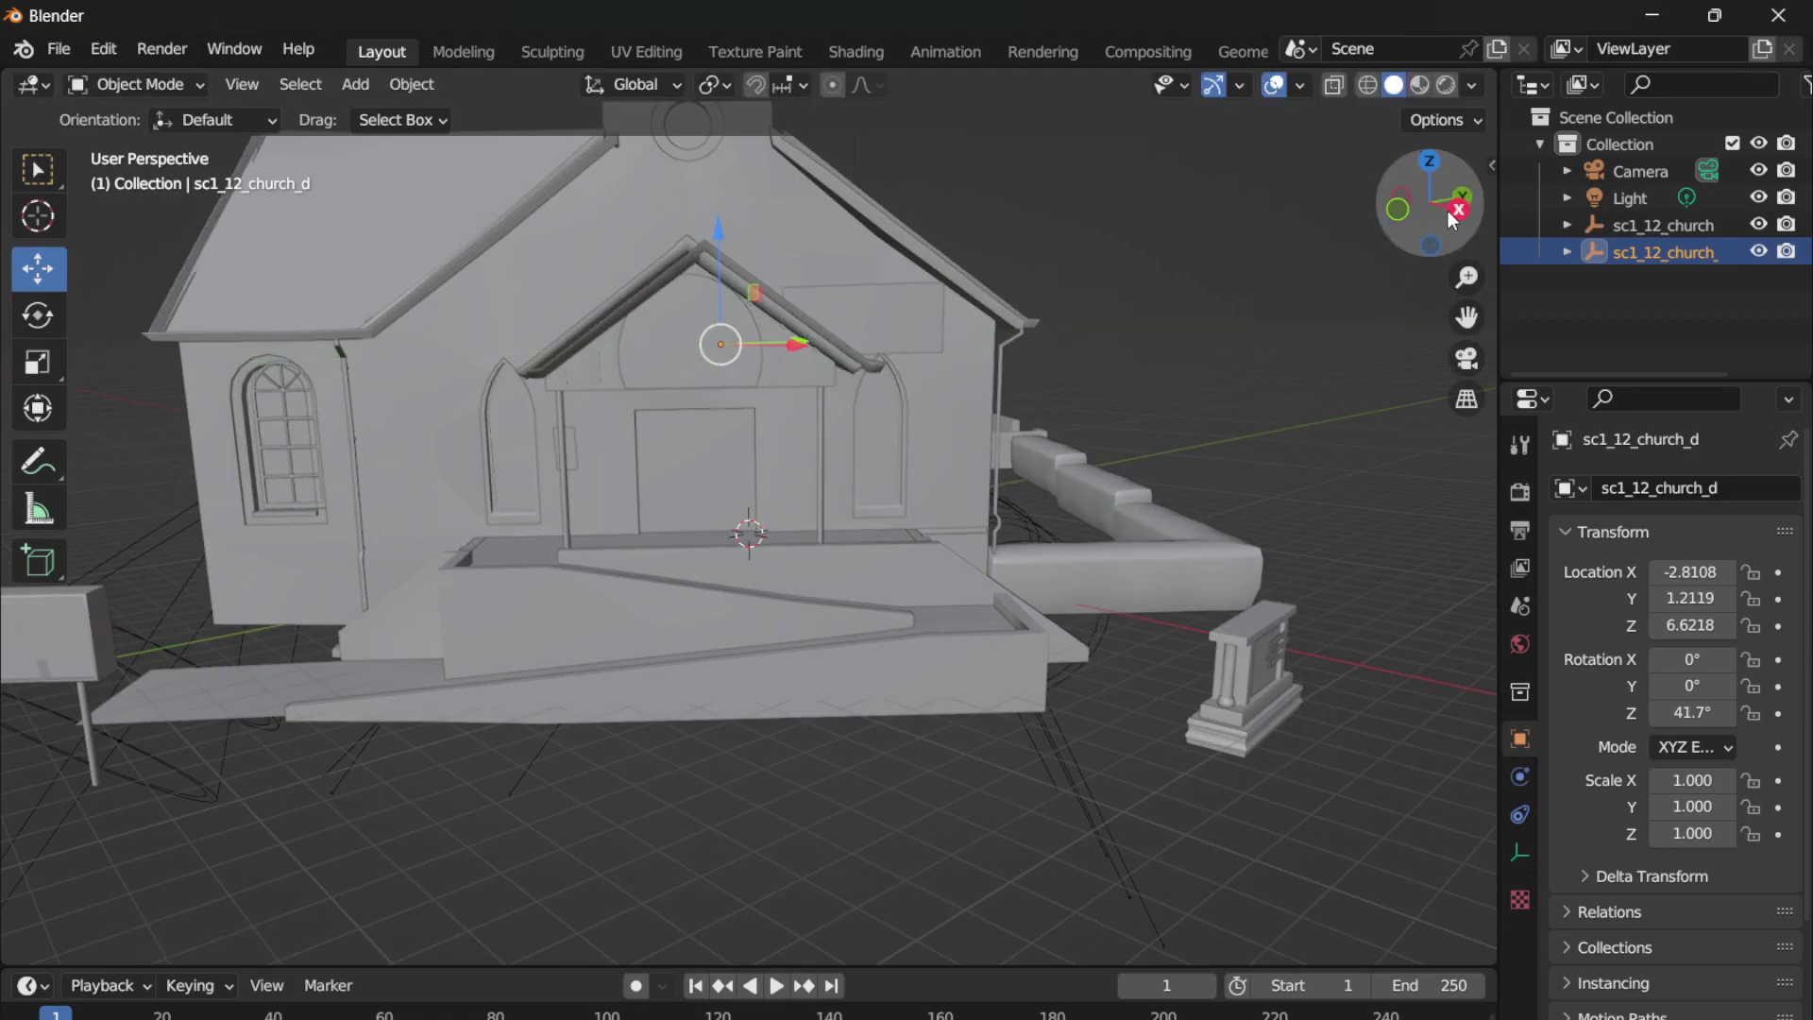
{"action": "left_click_drag", "start_coordinate": [1427, 207], "coordinate": [1388, 210]}
{"action": "mouse_move", "coordinate": [1450, 196]}
{"action": "left_mouse_down"}
{"action": "mouse_move", "coordinate": [1407, 274]}
{"action": "mouse_move", "coordinate": [1362, 292]}
{"action": "left_mouse_up"}
{"action": "scroll", "coordinate": [391, 231], "scroll_direction": "down", "scroll_amount": 3}
- Select all objects and export the whole scene as FBX
{"action": "key", "text": "a"}
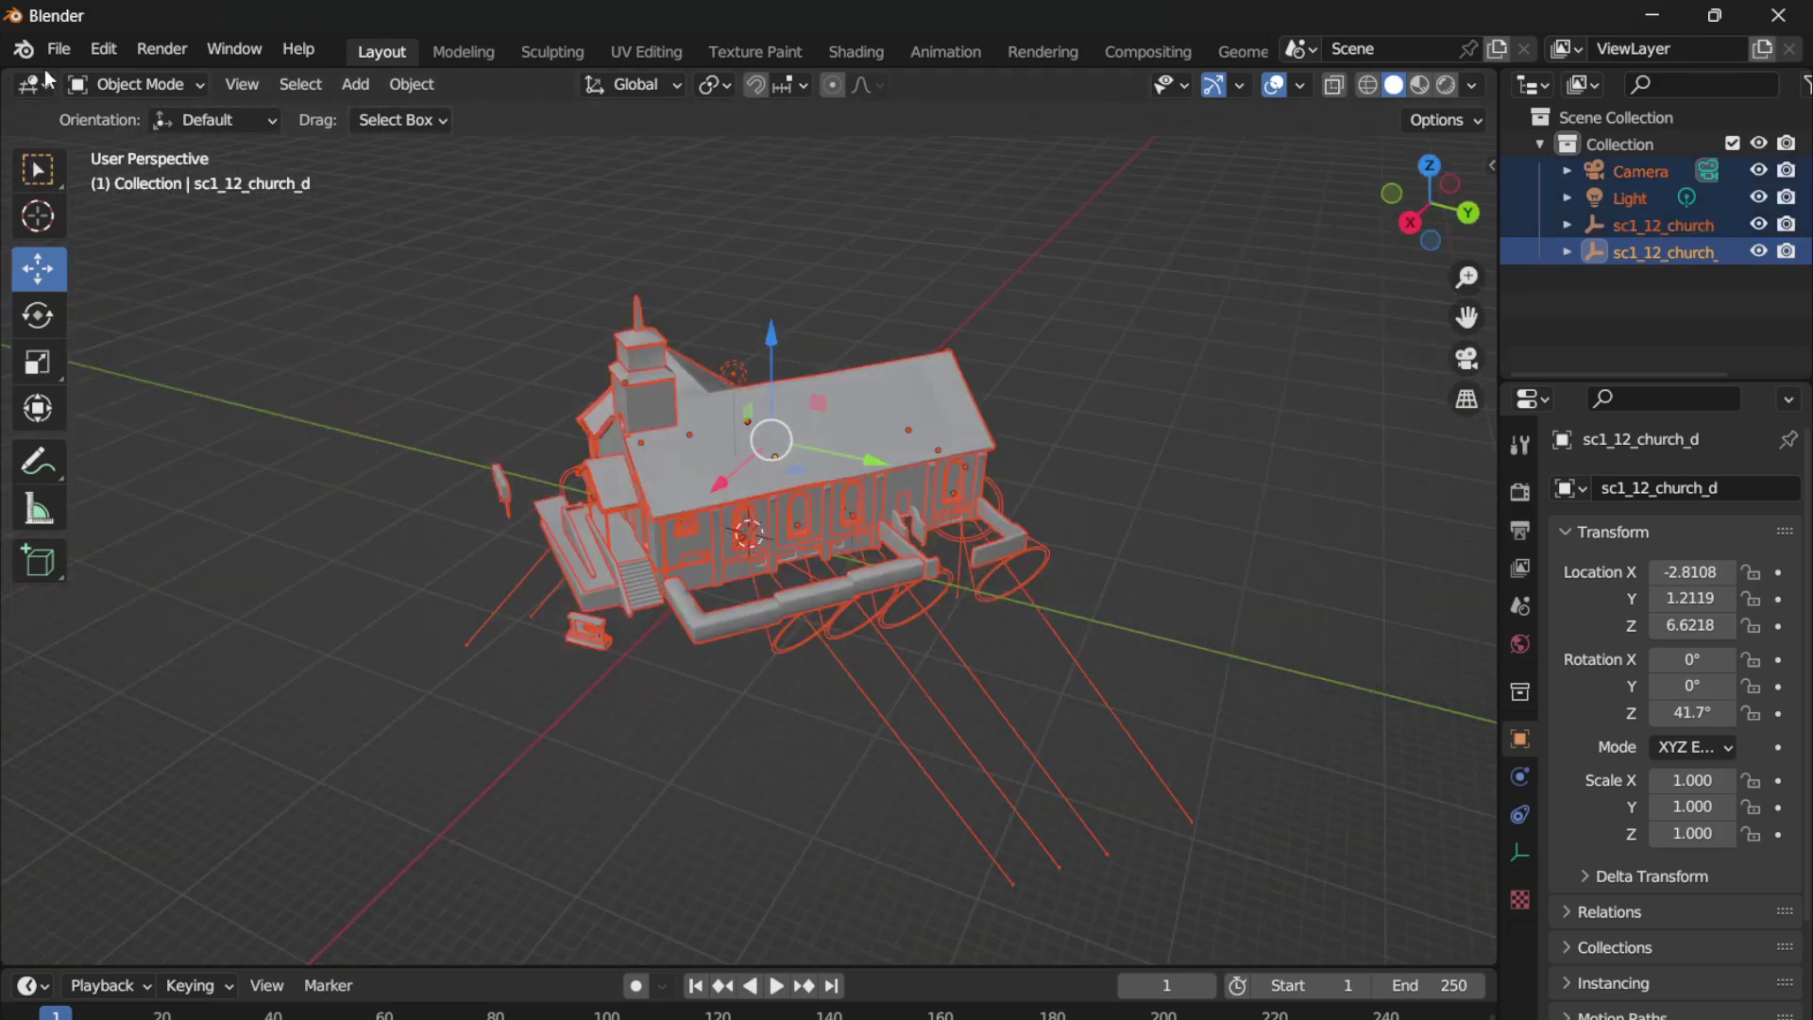
{"action": "left_click", "coordinate": [59, 52]}
{"action": "mouse_move", "coordinate": [134, 439]}
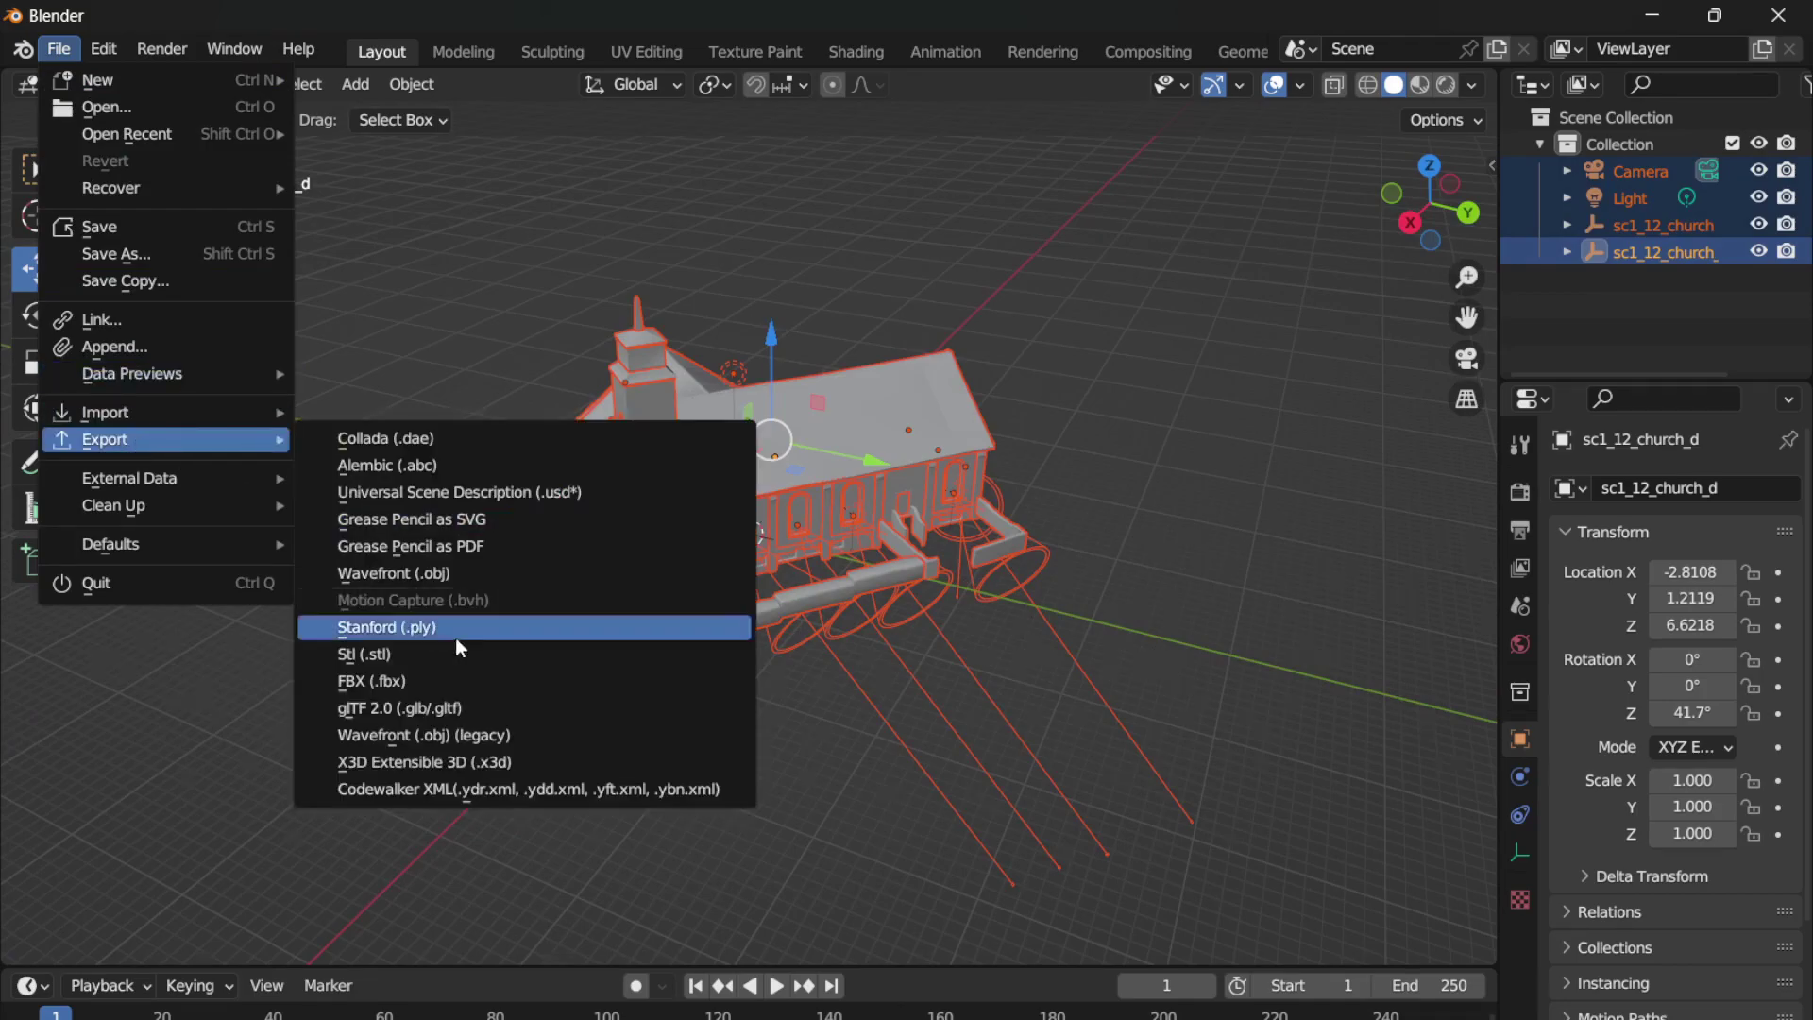
{"action": "left_click", "coordinate": [423, 680]}
{"action": "left_click", "coordinate": [1302, 890]}
{"action": "left_click", "coordinate": [1321, 944]}
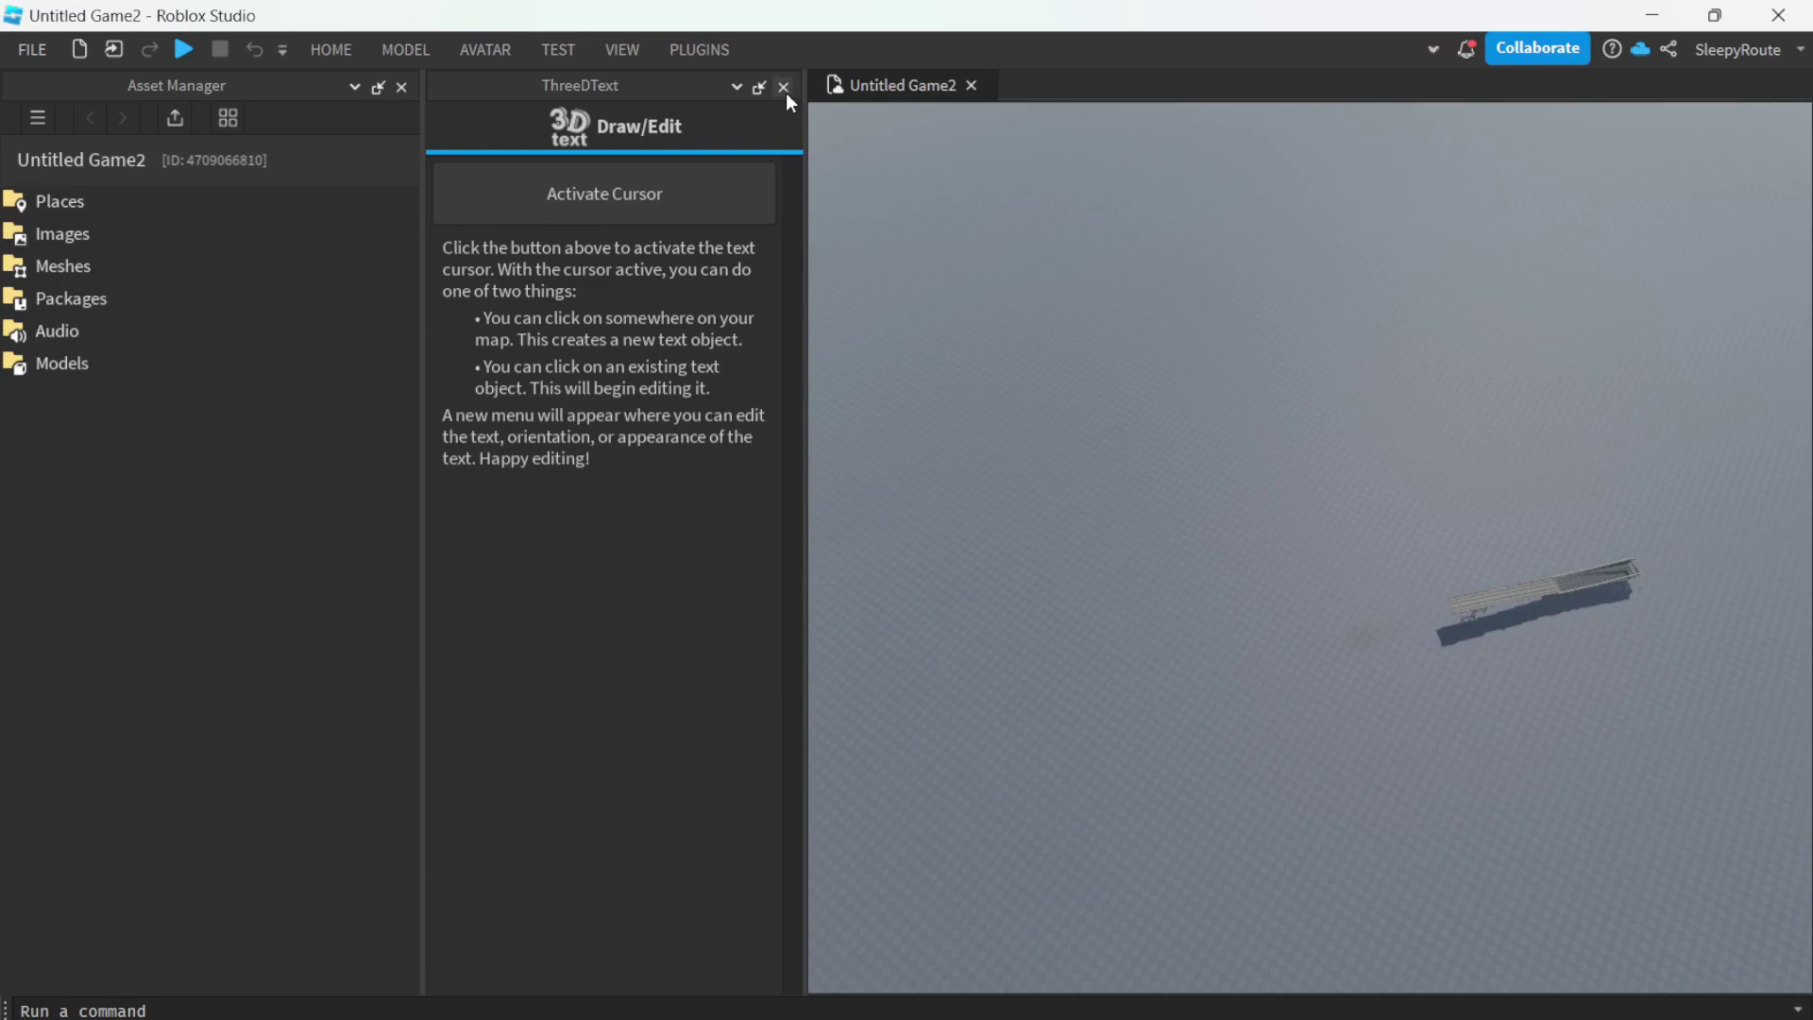
- Close the ThreeDText panel, then browse Downloads and Documents in Import 3D and cancel
{"action": "left_click", "coordinate": [783, 87]}
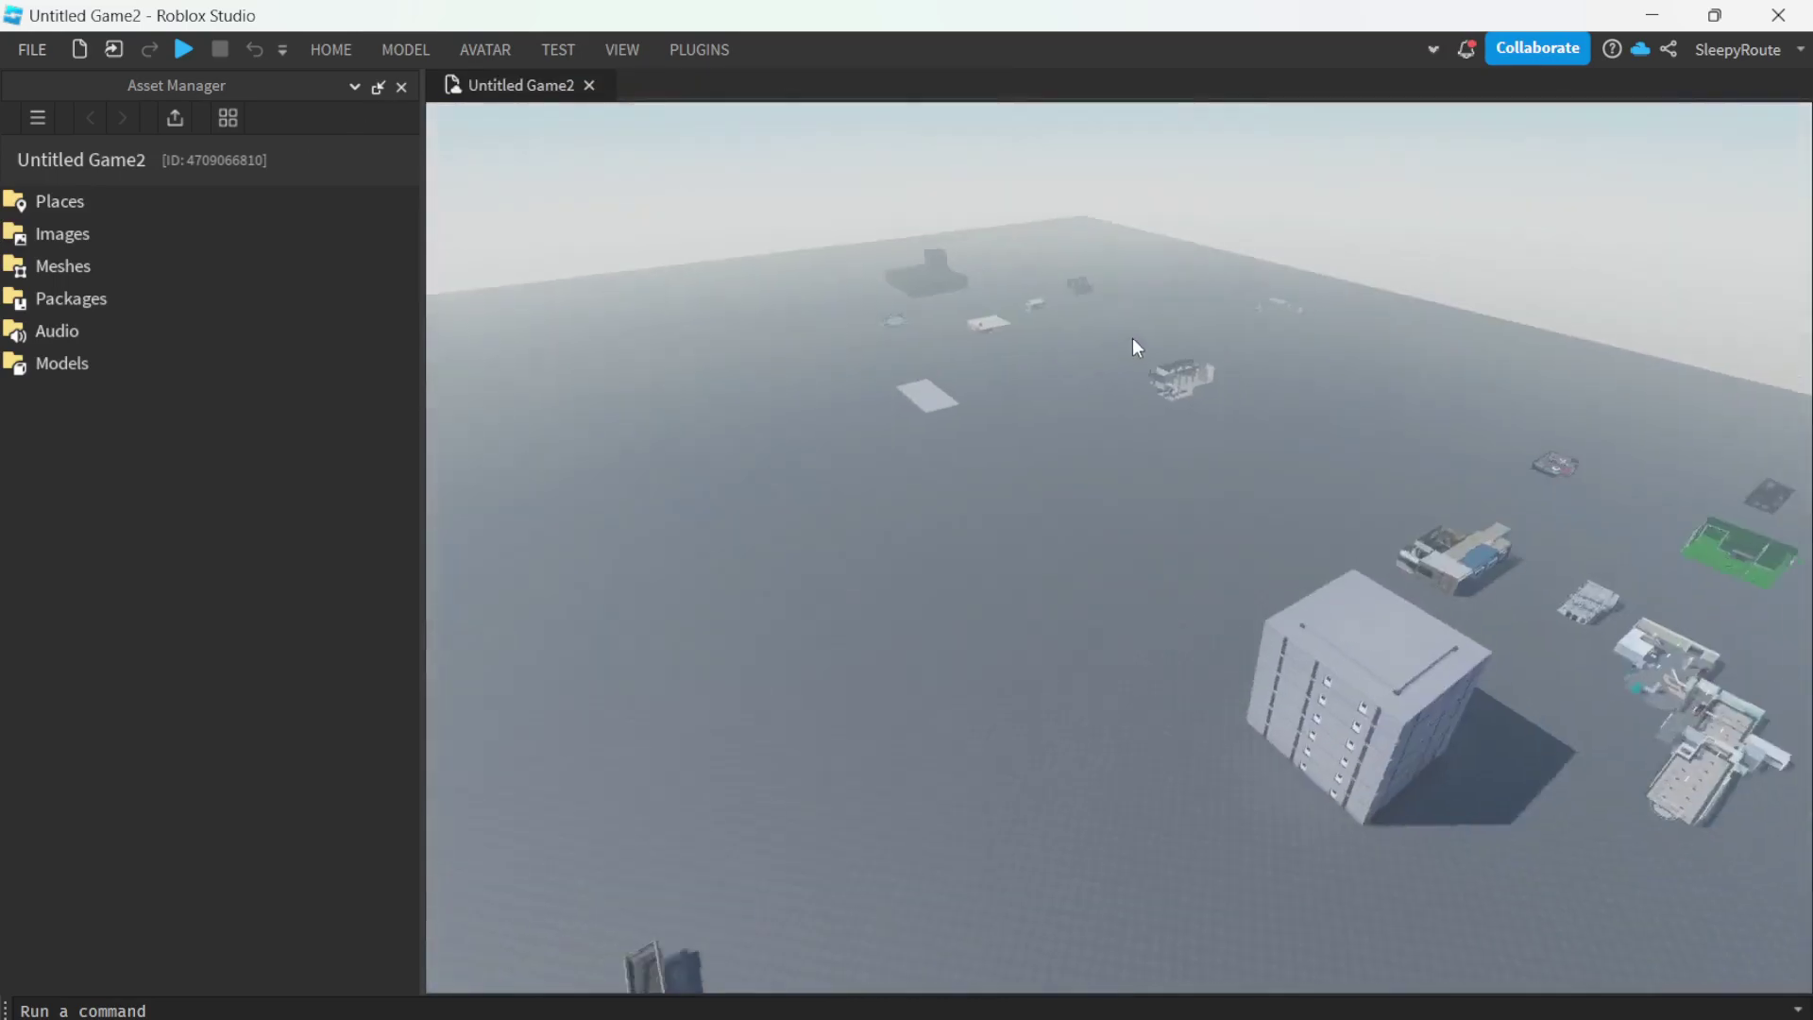
{"action": "left_click", "coordinate": [312, 49]}
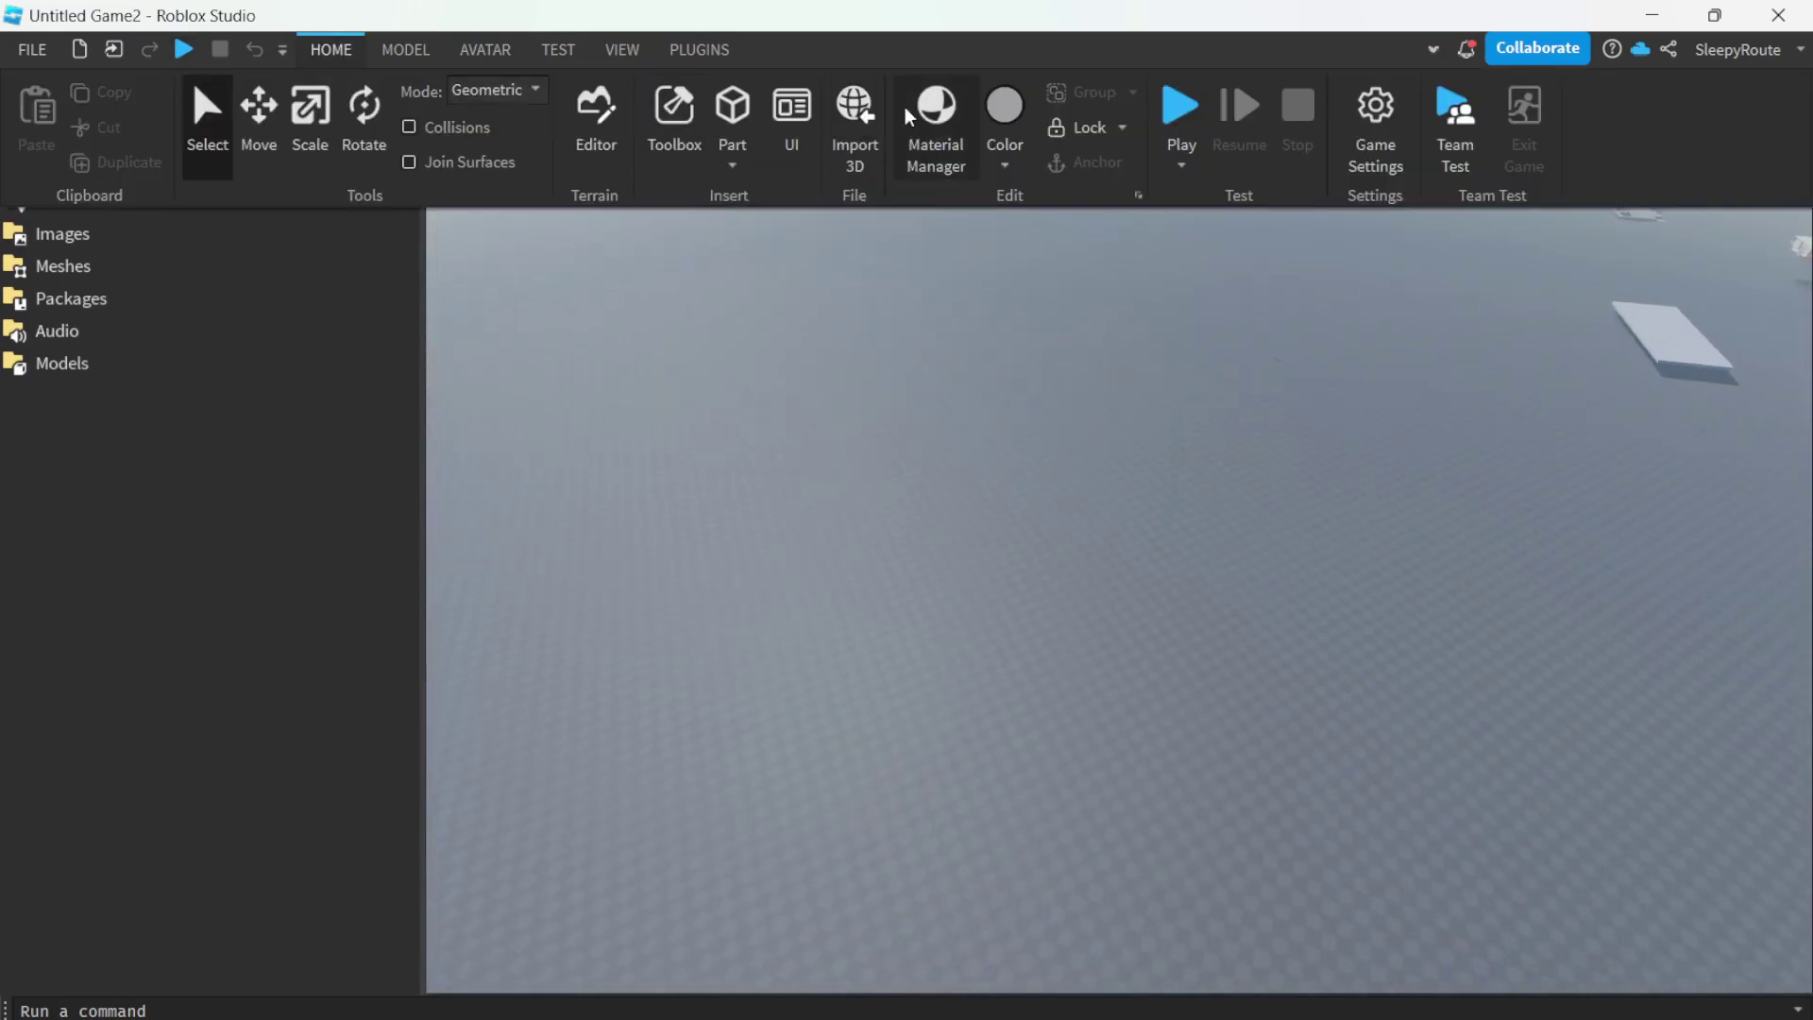
{"action": "left_click", "coordinate": [855, 114]}
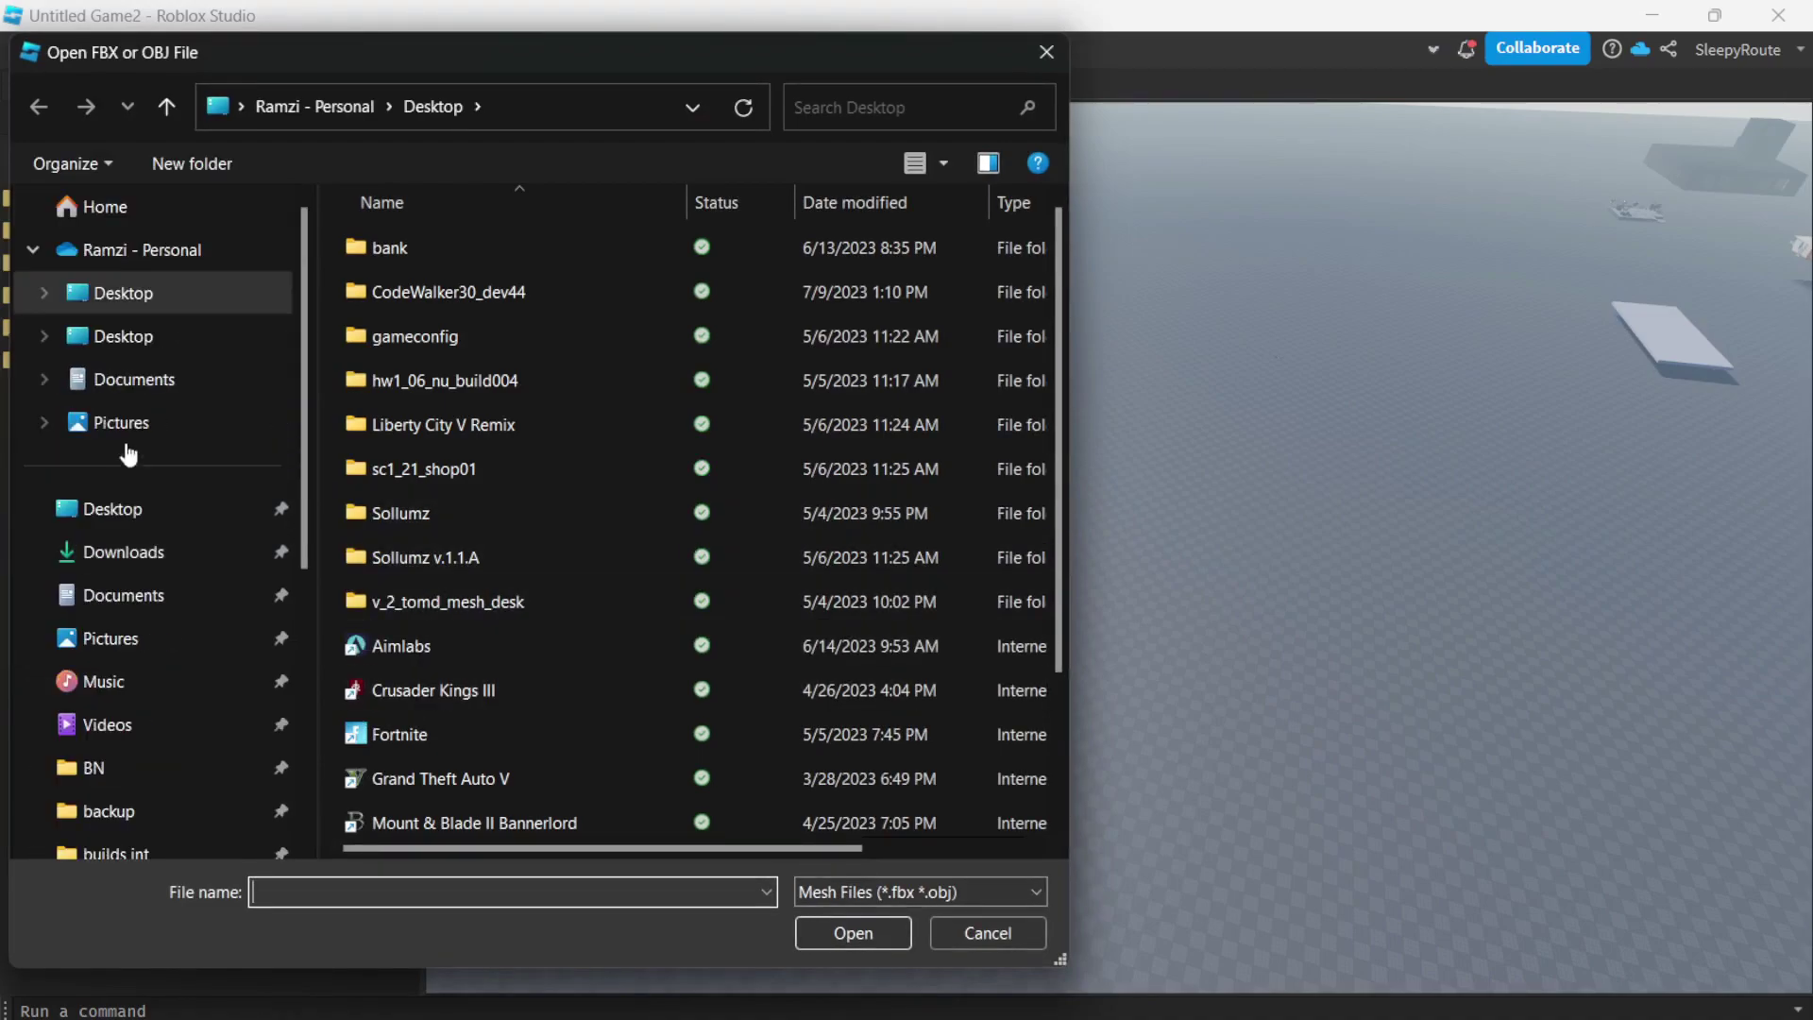
{"action": "left_click", "coordinate": [133, 554]}
{"action": "scroll", "coordinate": [213, 557], "scroll_direction": "down", "scroll_amount": 5}
{"action": "scroll", "coordinate": [184, 529], "scroll_direction": "up", "scroll_amount": 3}
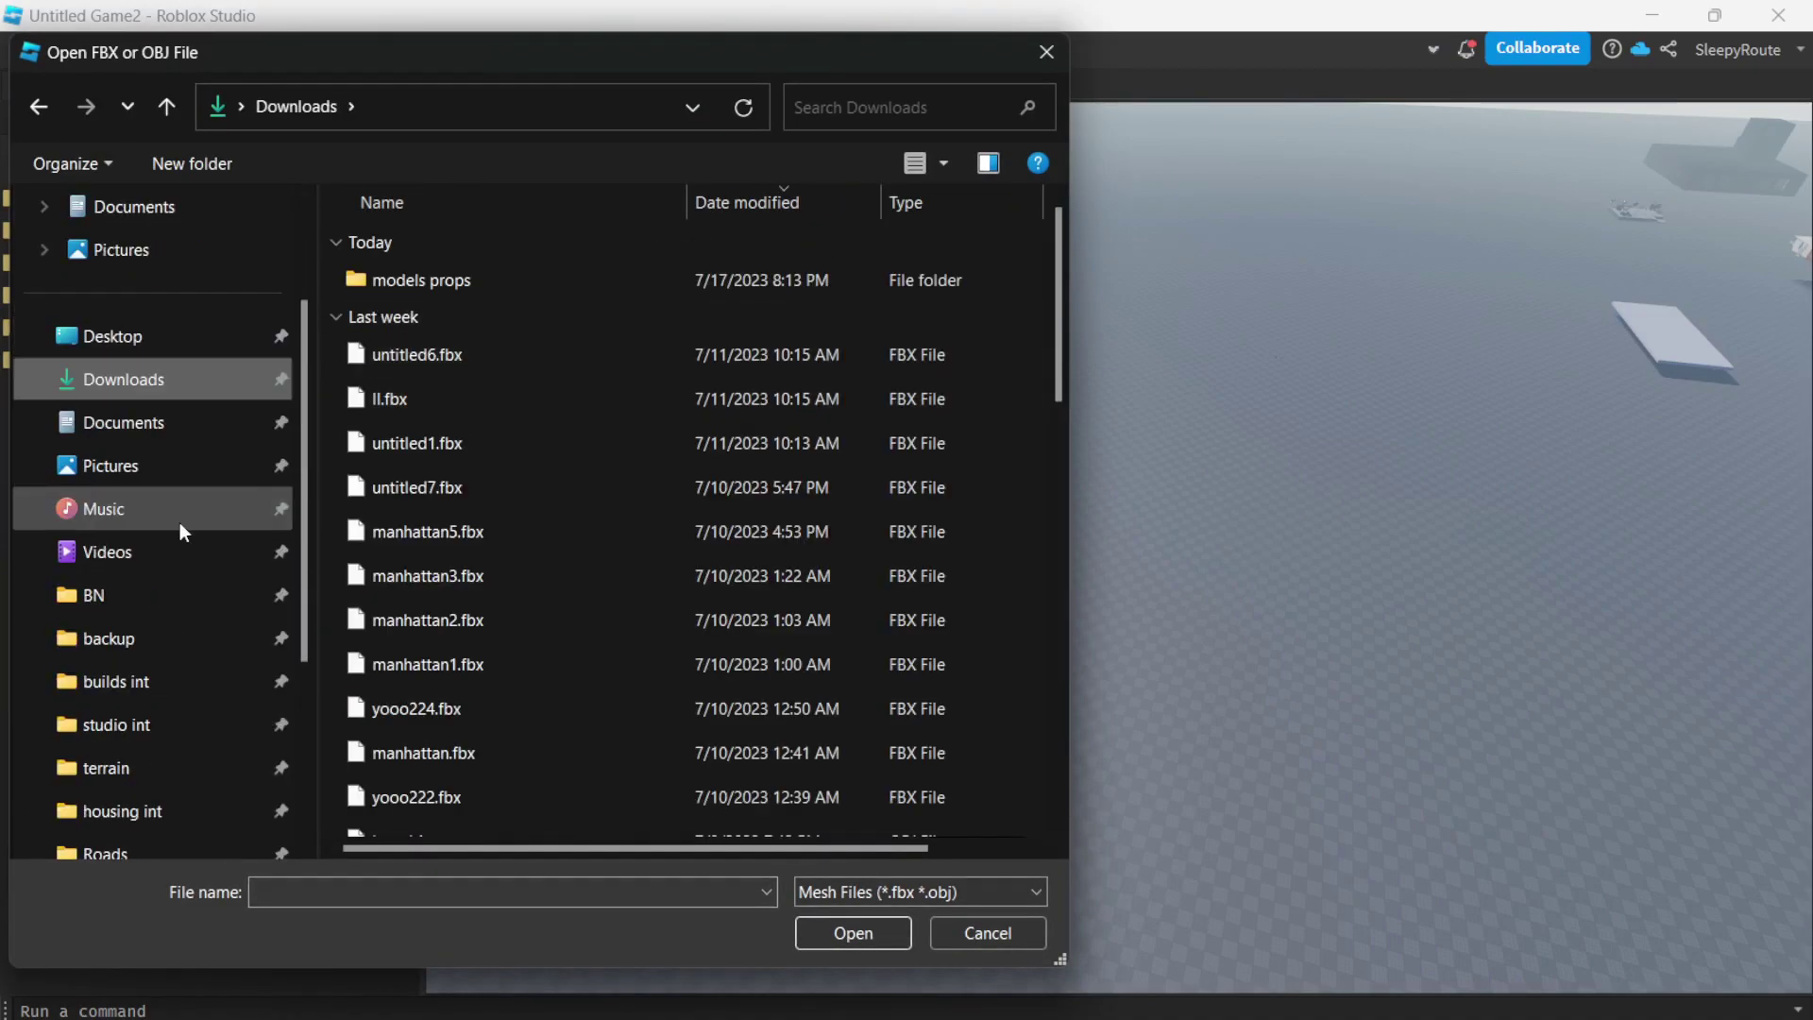
{"action": "left_click", "coordinate": [123, 422]}
{"action": "scroll", "coordinate": [655, 485], "scroll_direction": "down", "scroll_amount": 5}
{"action": "scroll", "coordinate": [632, 472], "scroll_direction": "up", "scroll_amount": 5}
{"action": "scroll", "coordinate": [604, 455], "scroll_direction": "down", "scroll_amount": 5}
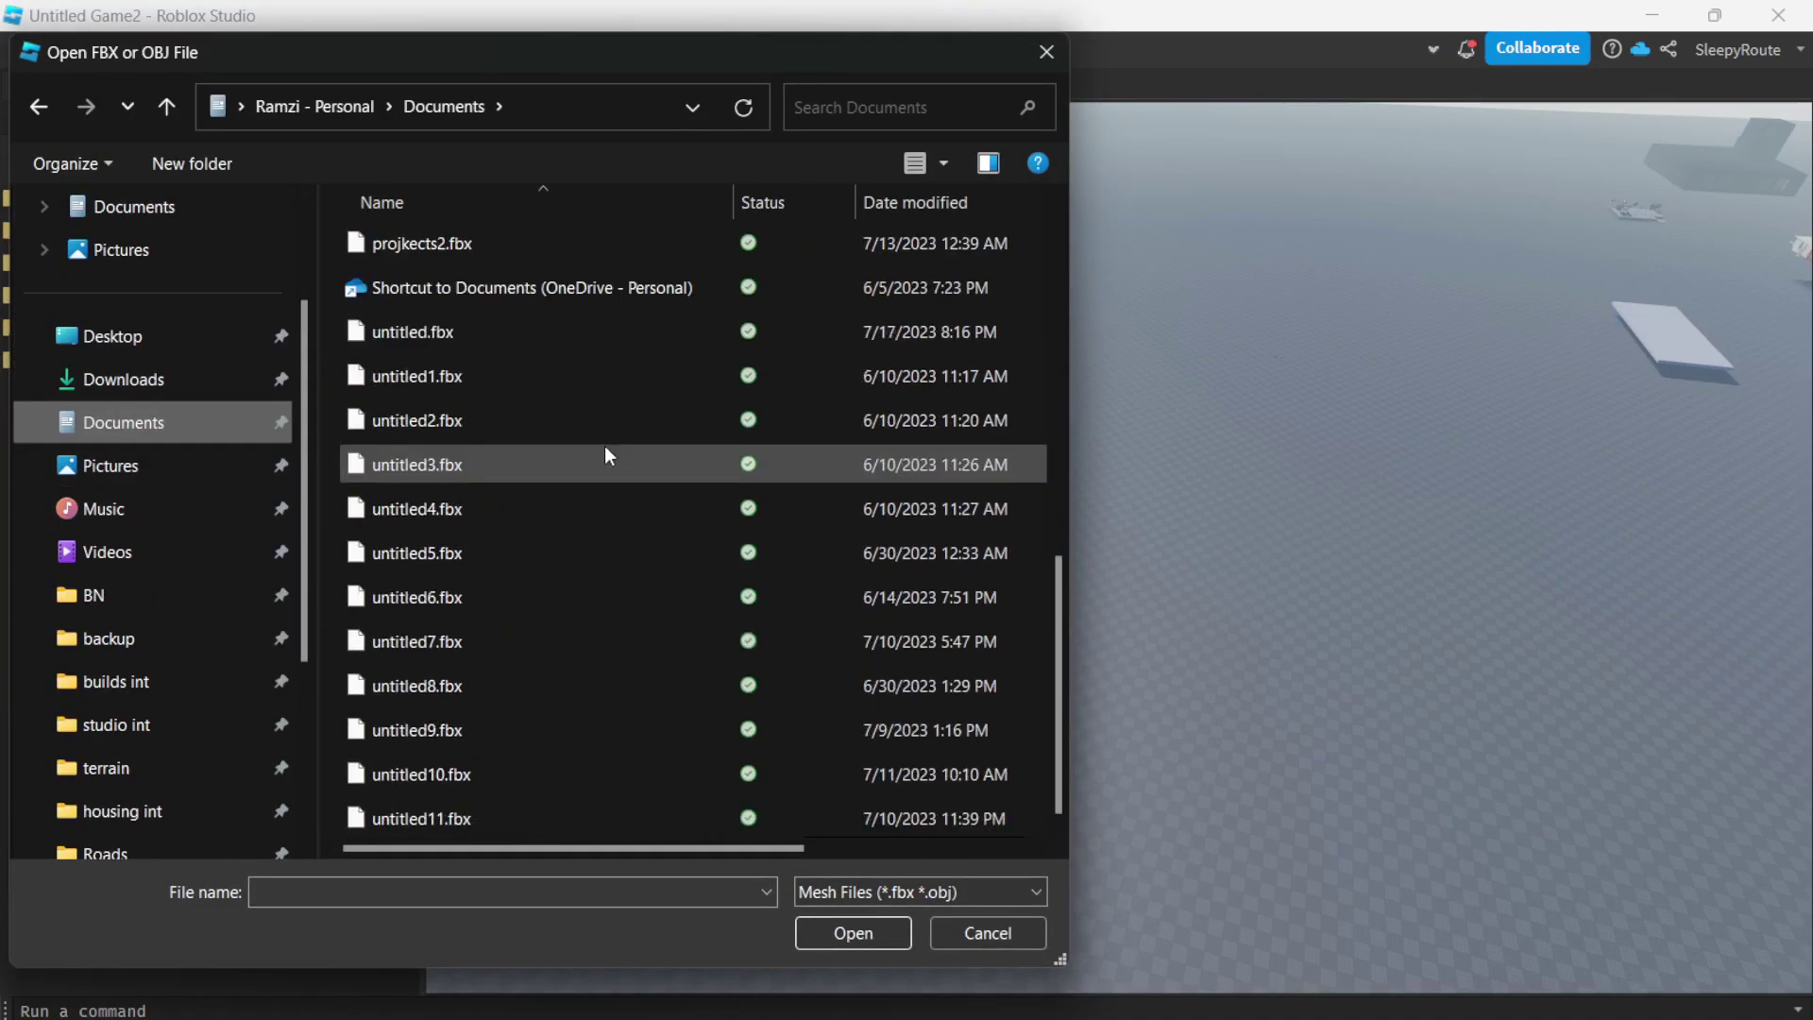
{"action": "scroll", "coordinate": [605, 446], "scroll_direction": "up", "scroll_amount": 3}
{"action": "left_click", "coordinate": [987, 932]}
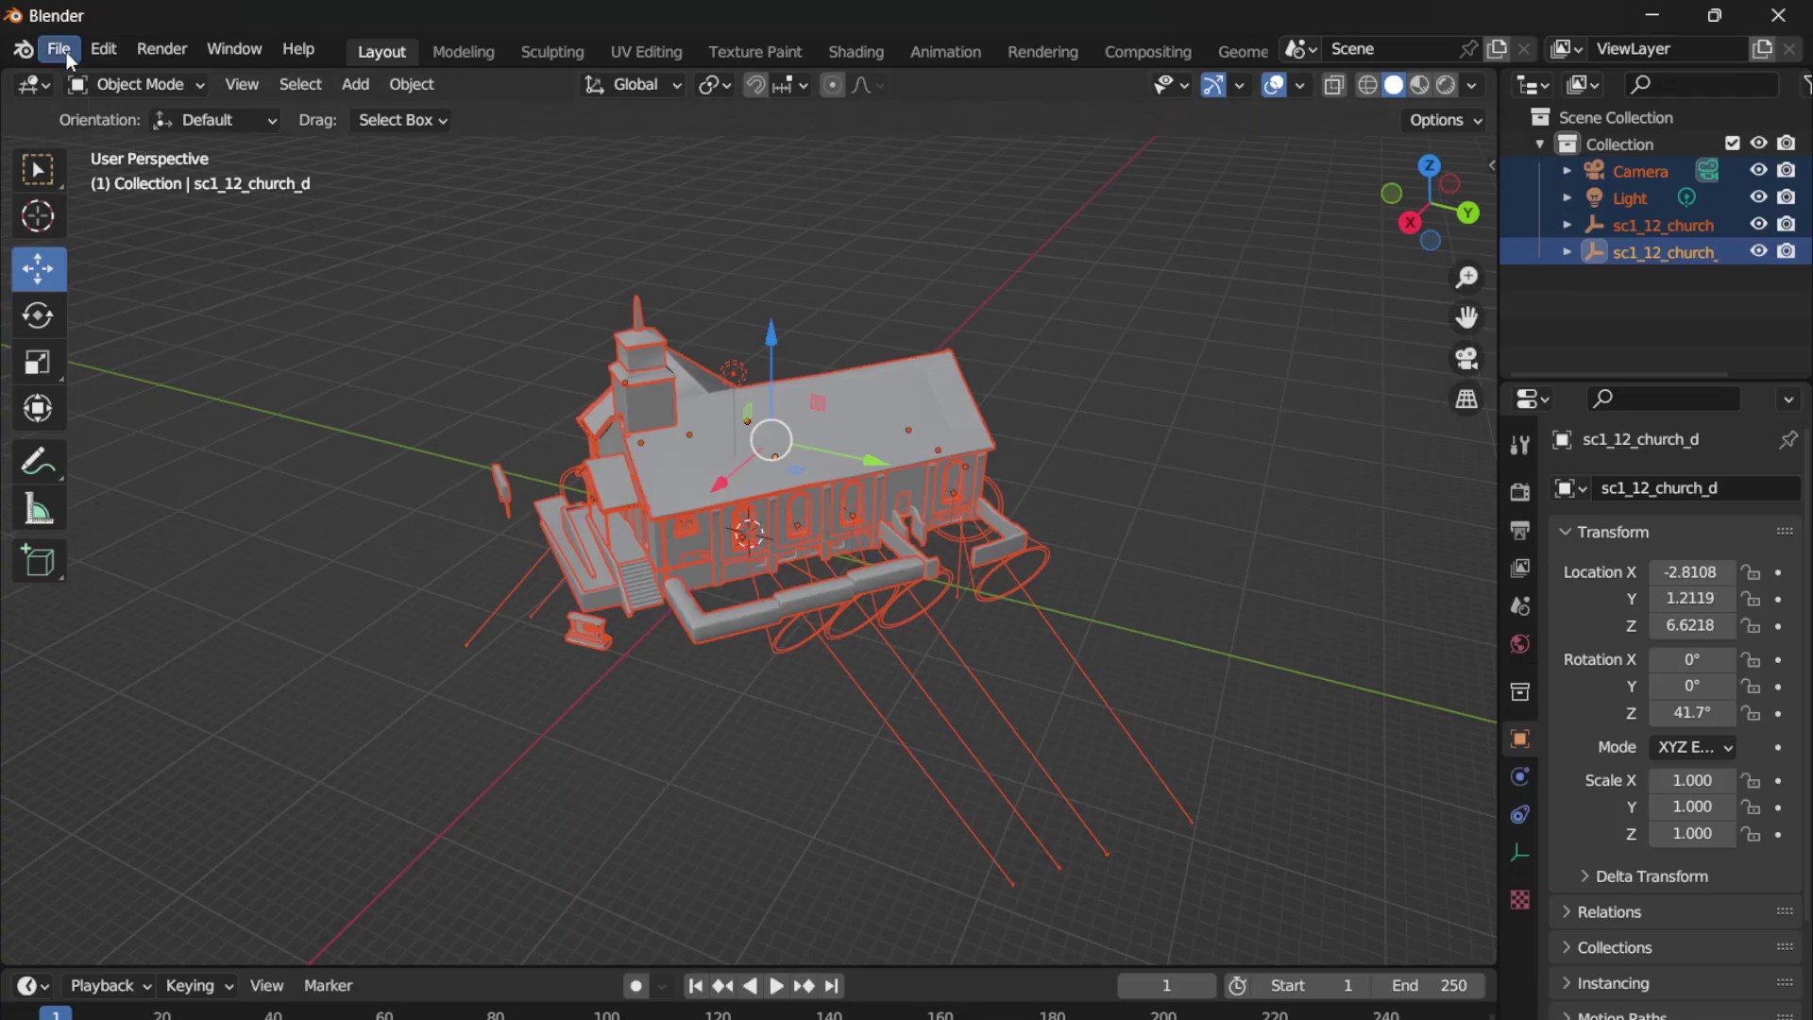
- Export the Blender scene as untitled9.fbx into the models props folder
{"action": "left_click", "coordinate": [66, 53]}
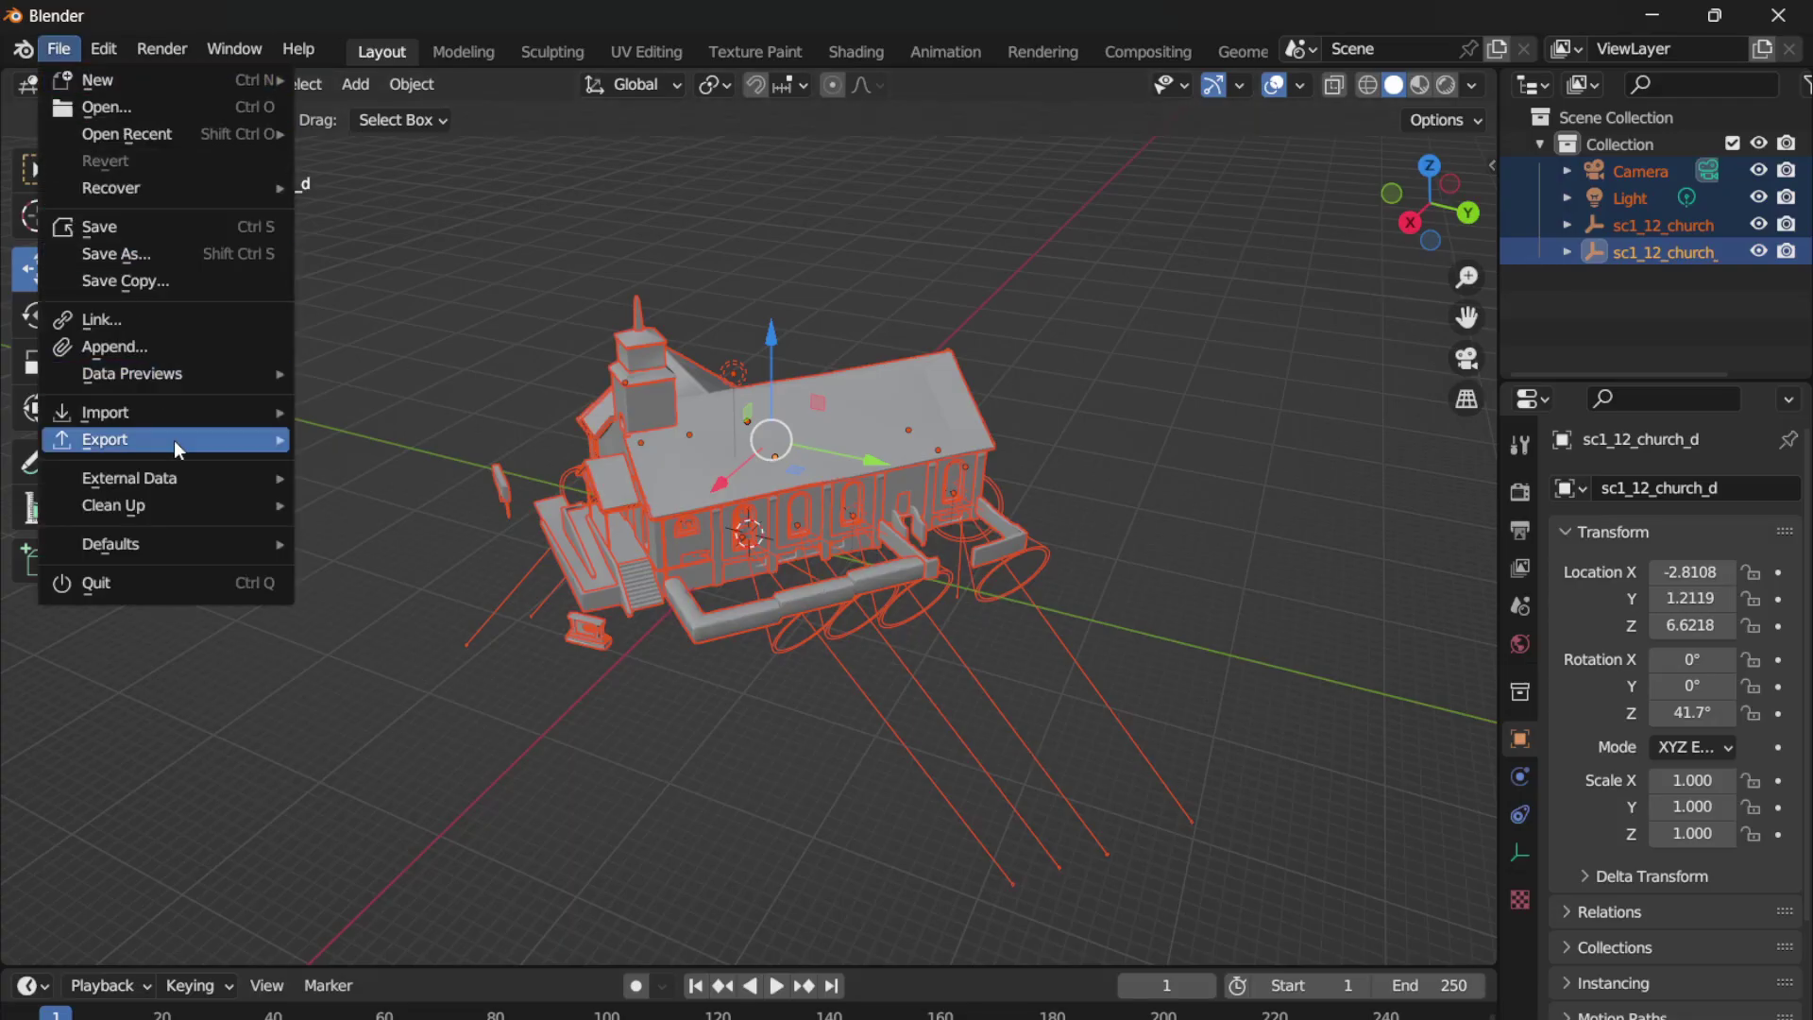
{"action": "mouse_move", "coordinate": [173, 440]}
{"action": "left_click", "coordinate": [386, 689]}
{"action": "scroll", "coordinate": [912, 800], "scroll_direction": "down", "scroll_amount": 5}
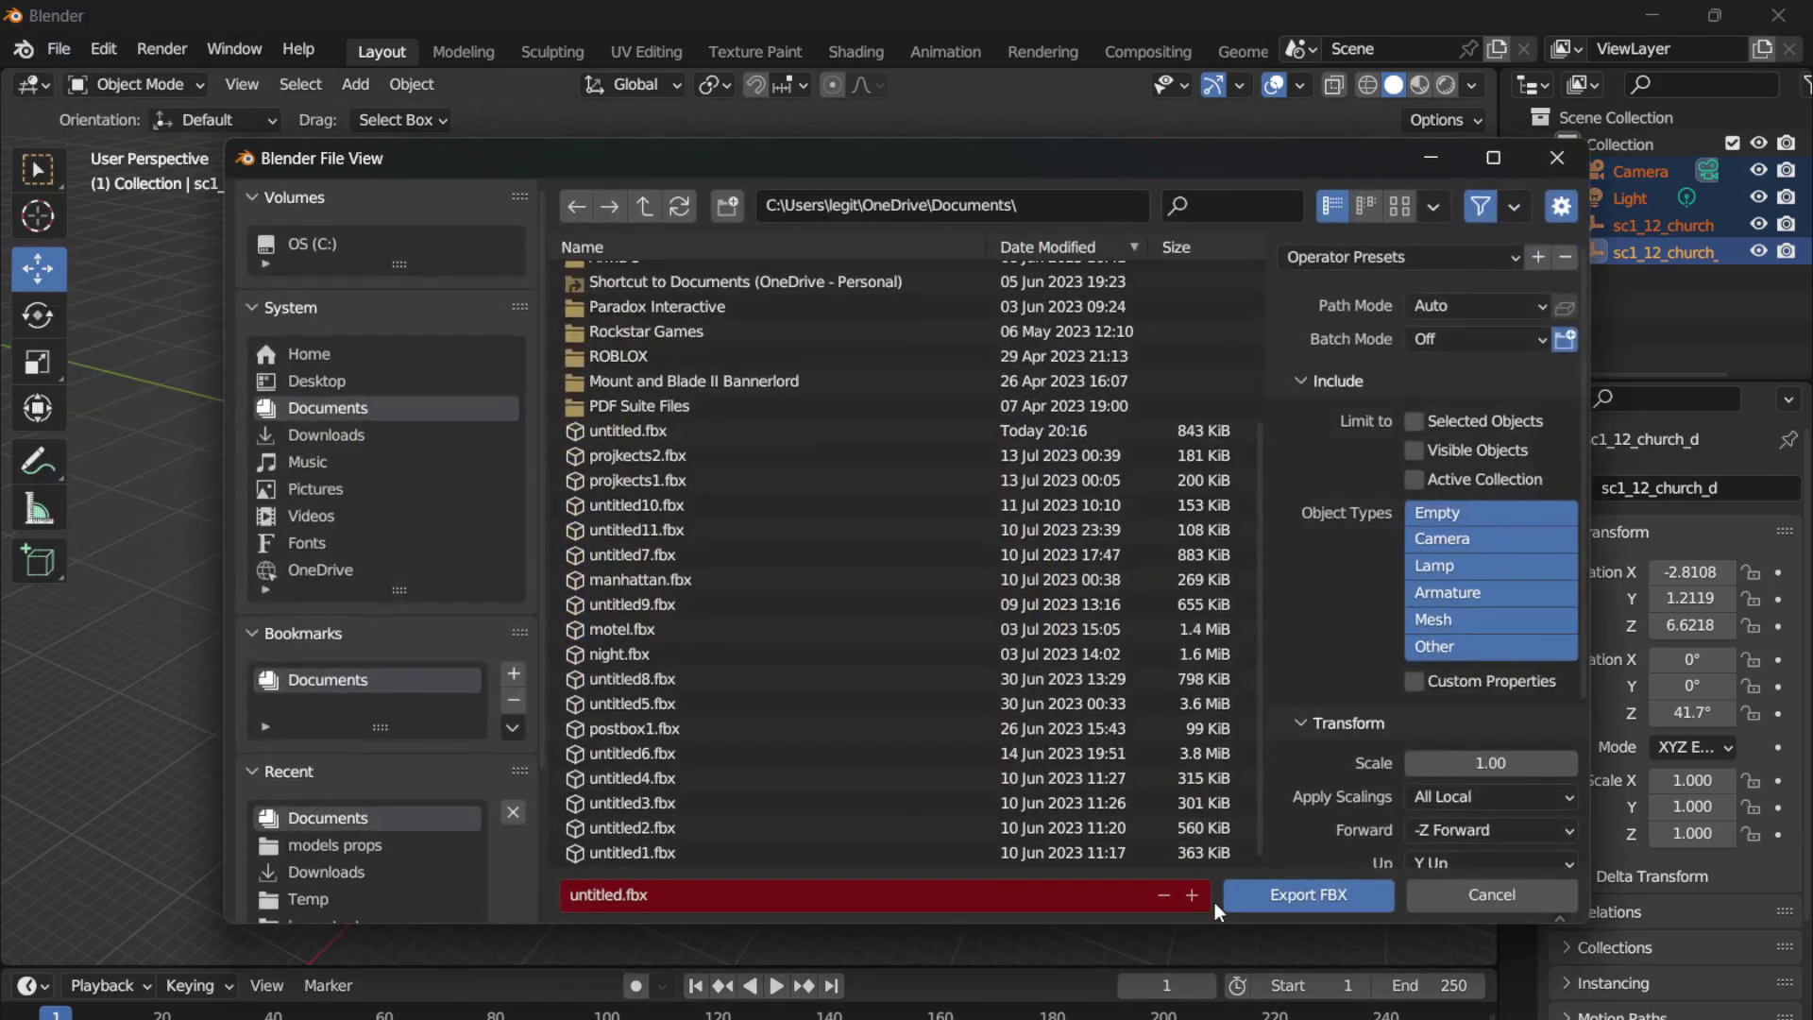
{"action": "left_click", "coordinate": [354, 844]}
{"action": "scroll", "coordinate": [966, 746], "scroll_direction": "down", "scroll_amount": 8}
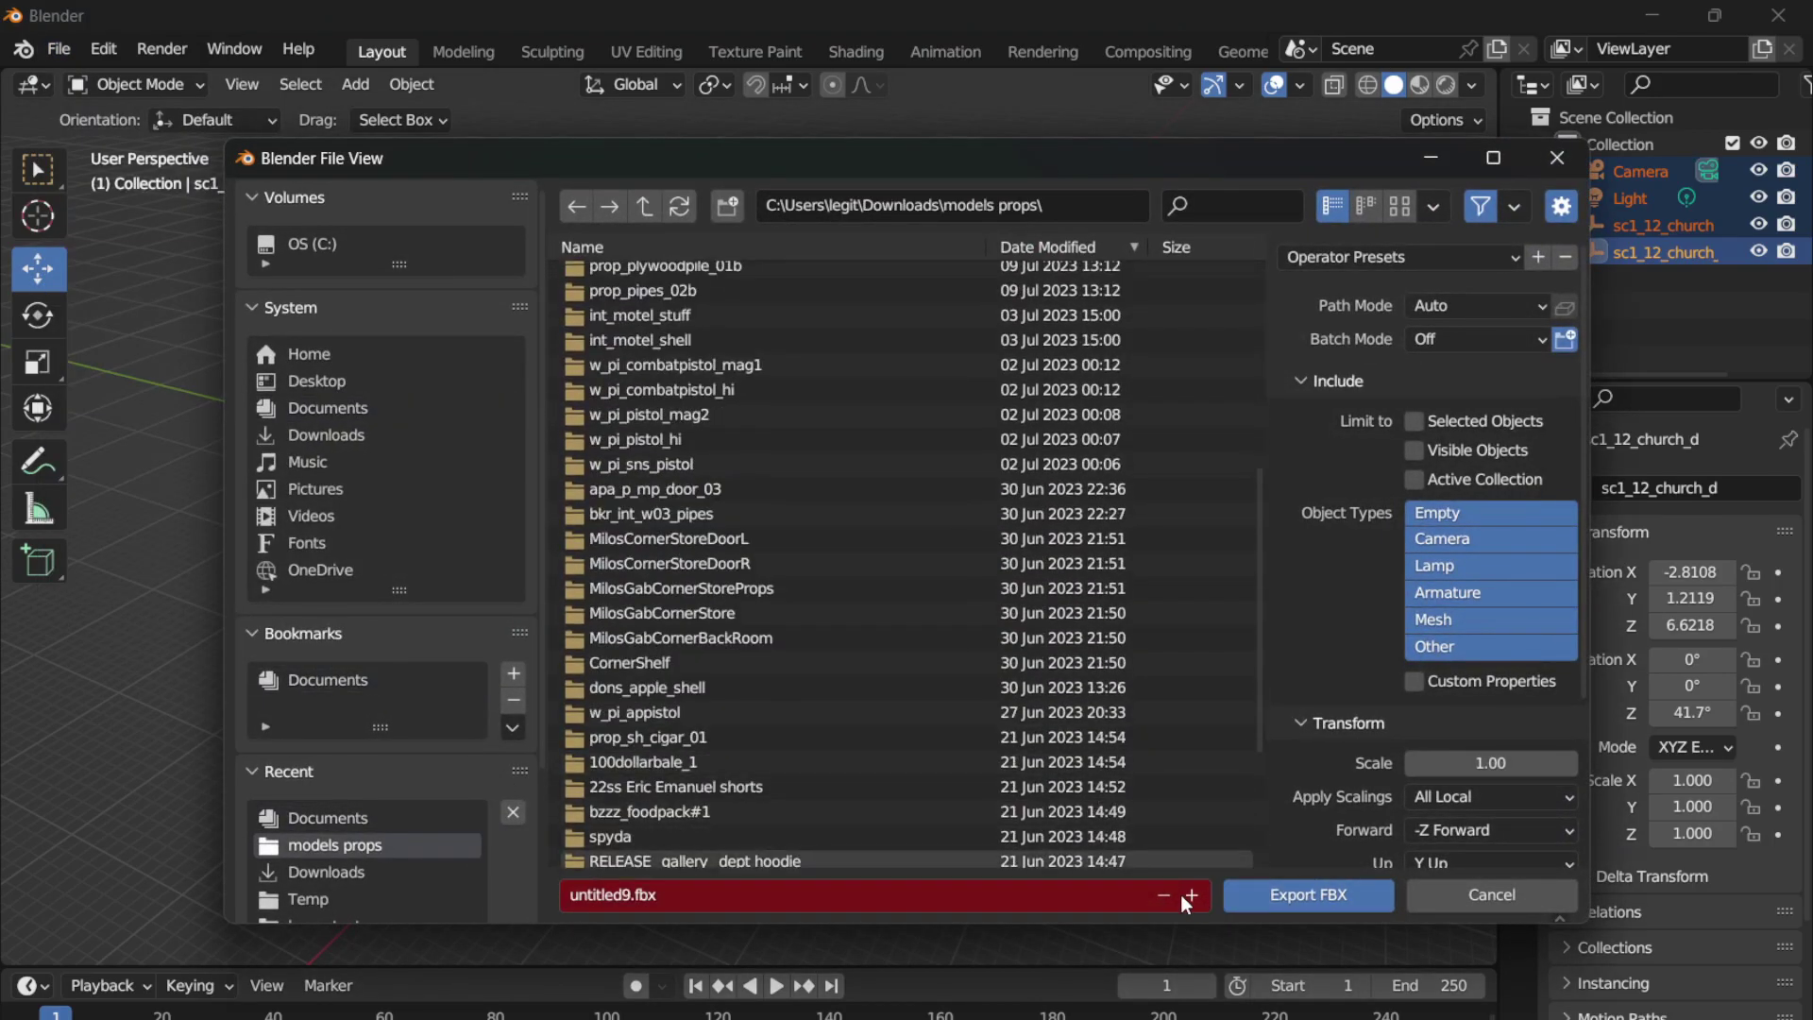
{"action": "left_click", "coordinate": [1164, 895]}
{"action": "left_click", "coordinate": [1269, 899]}
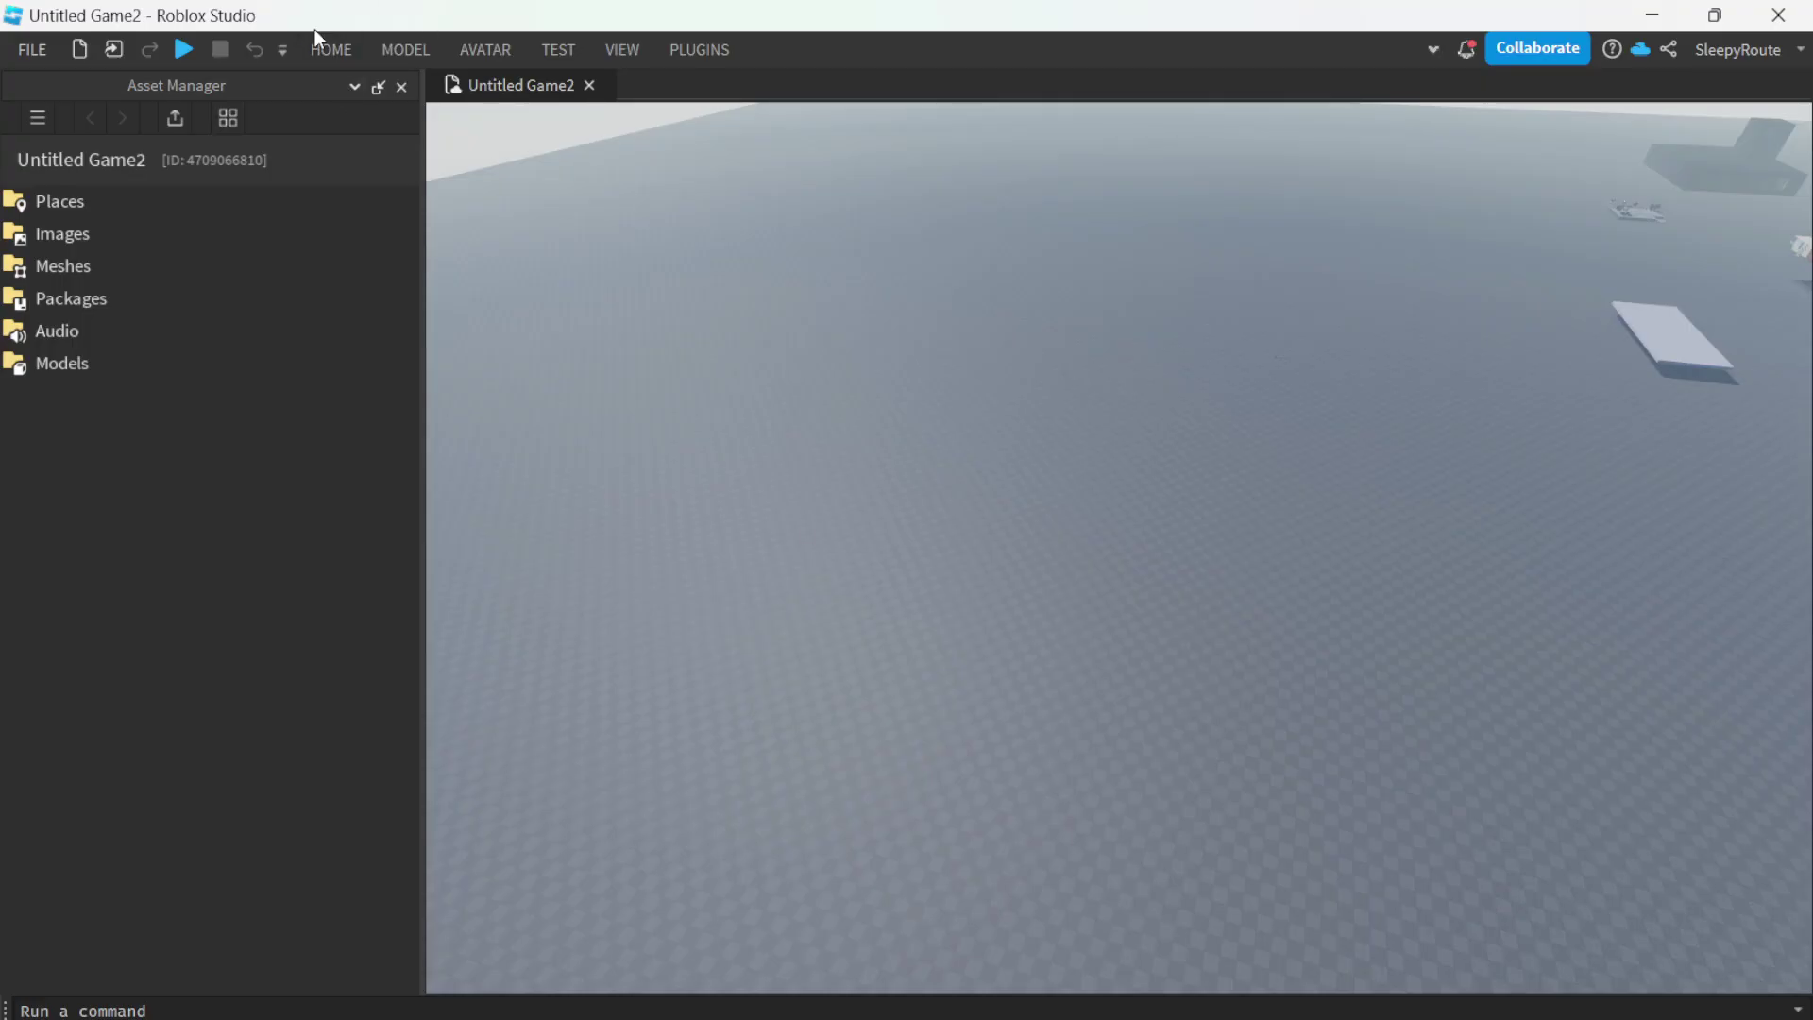
- Open Downloads/models props/untitled7.fbx in the Import 3D dialog
{"action": "left_click", "coordinate": [328, 49]}
{"action": "left_click", "coordinate": [861, 142]}
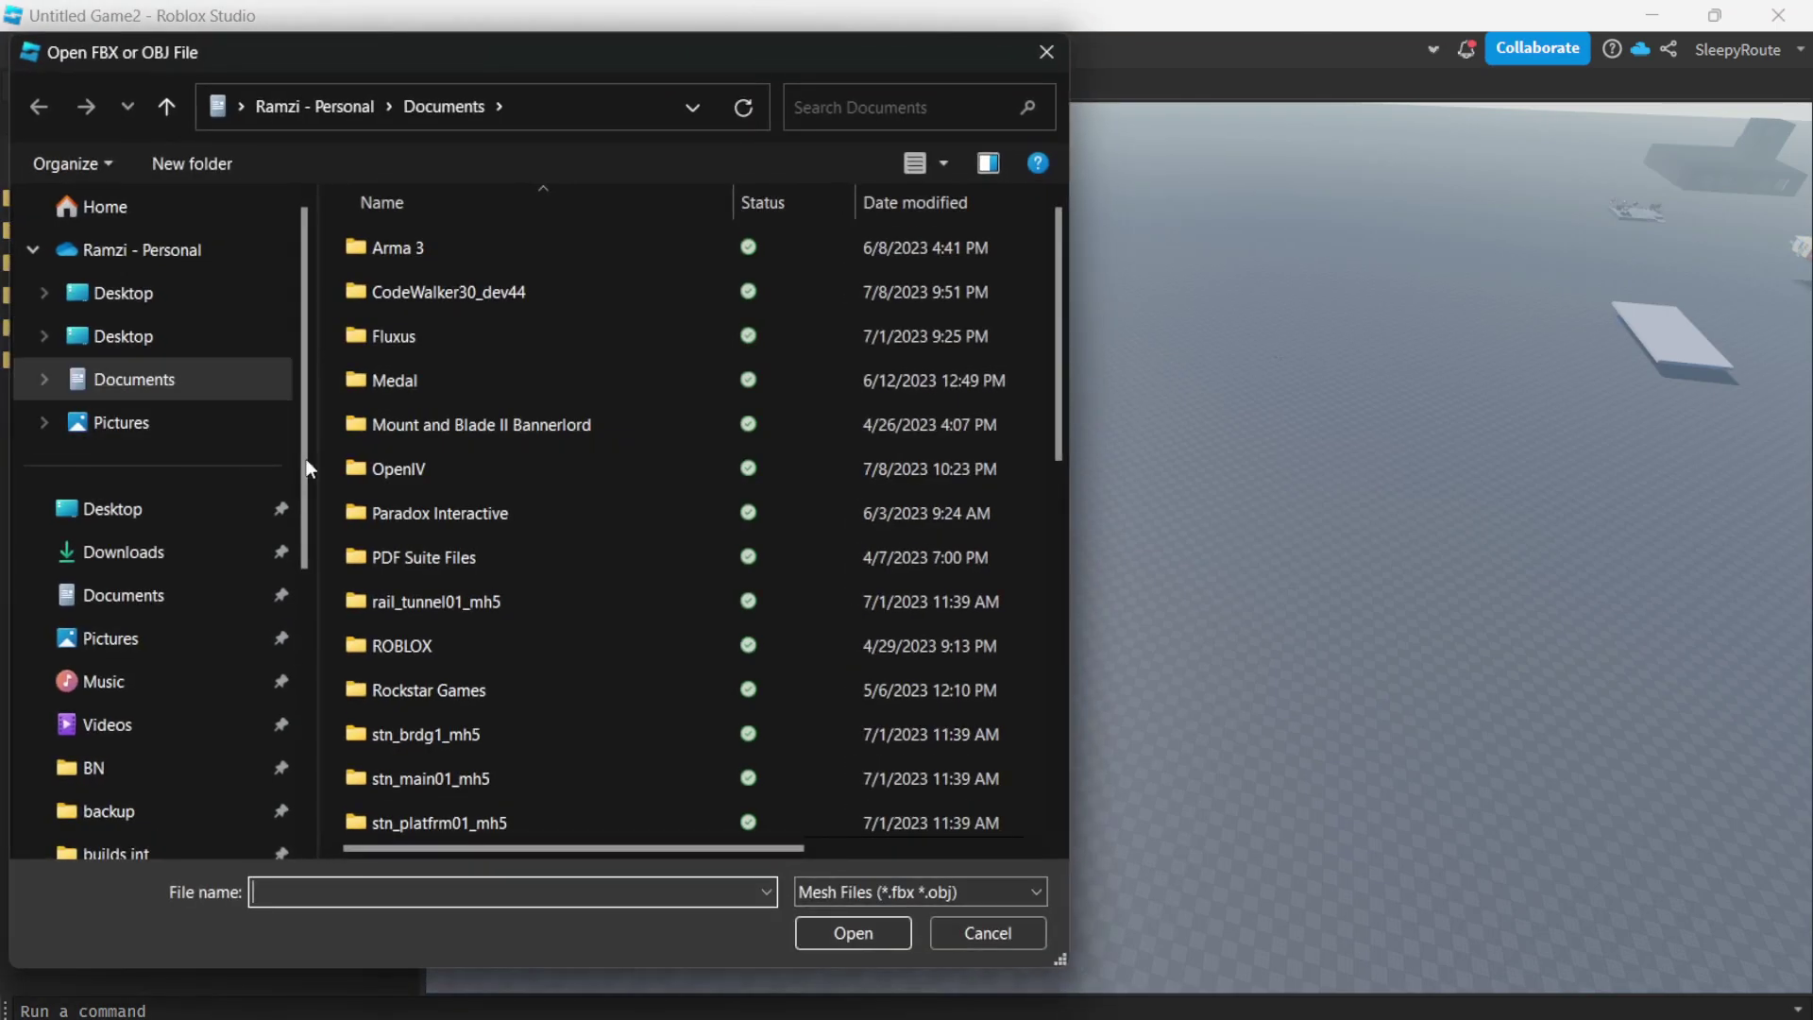
{"action": "scroll", "coordinate": [453, 604], "scroll_direction": "down", "scroll_amount": 5}
{"action": "scroll", "coordinate": [585, 453], "scroll_direction": "up", "scroll_amount": 5}
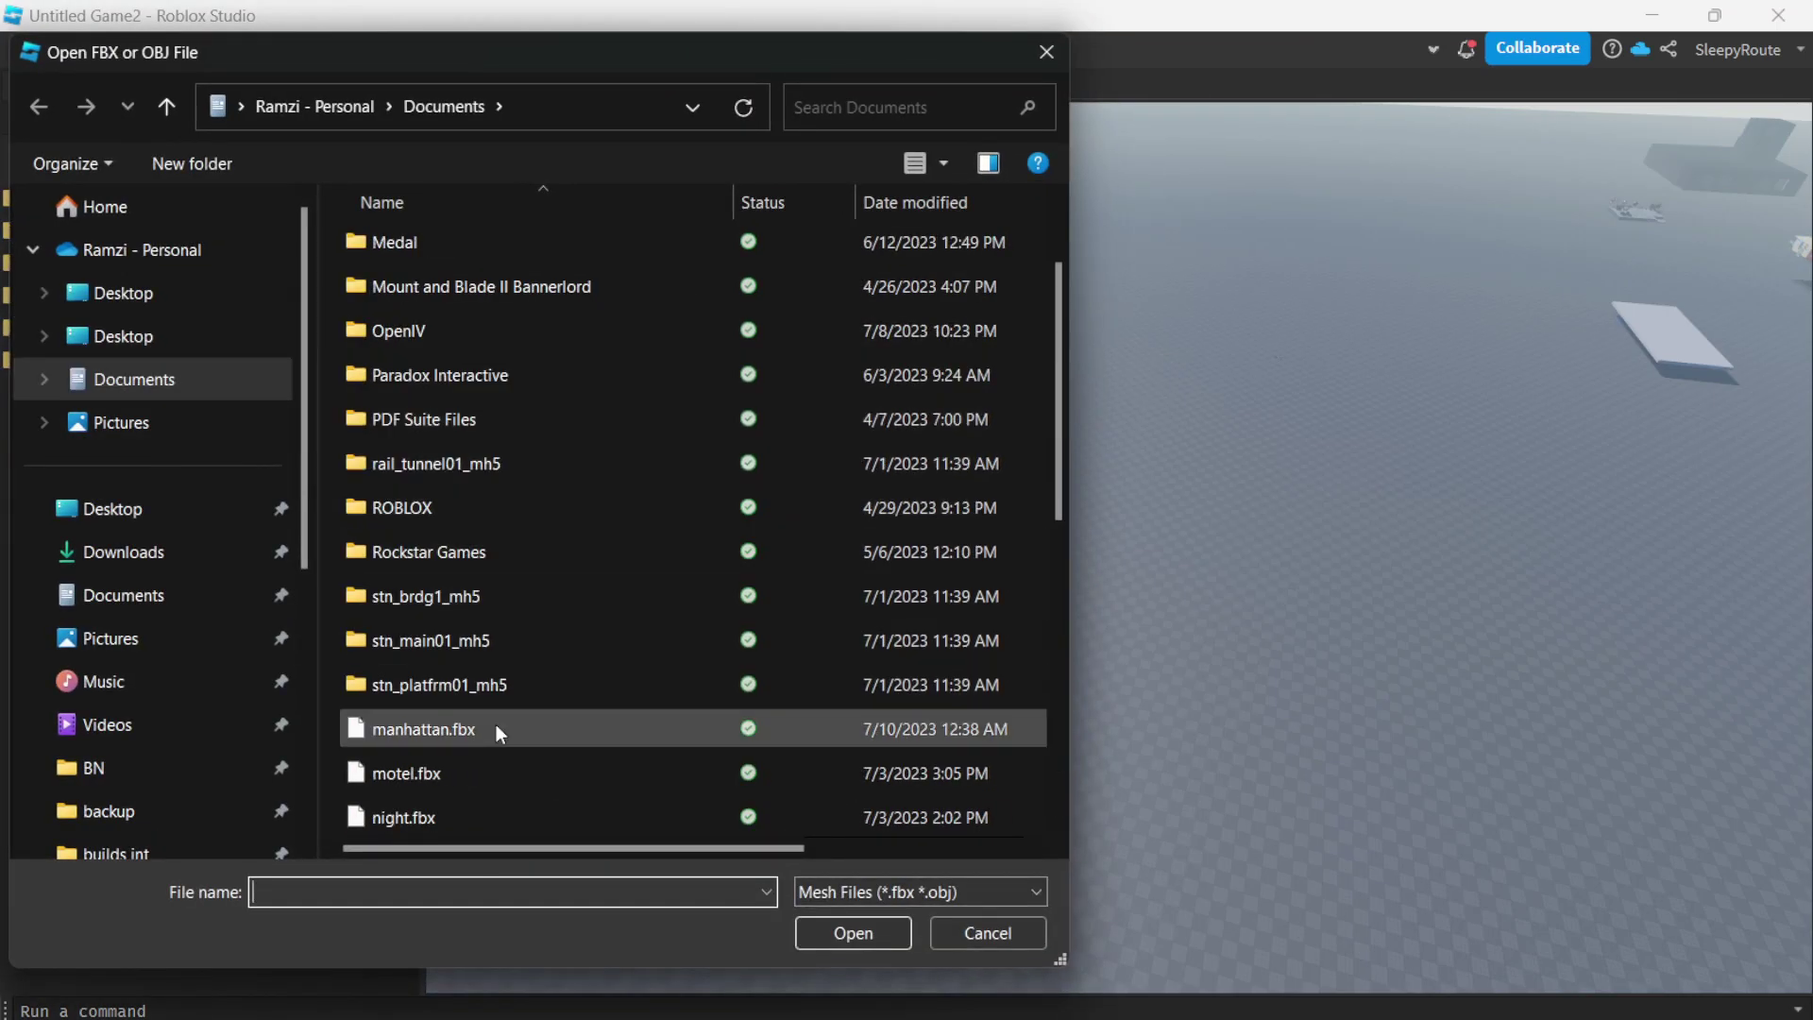
{"action": "scroll", "coordinate": [498, 729], "scroll_direction": "down", "scroll_amount": 5}
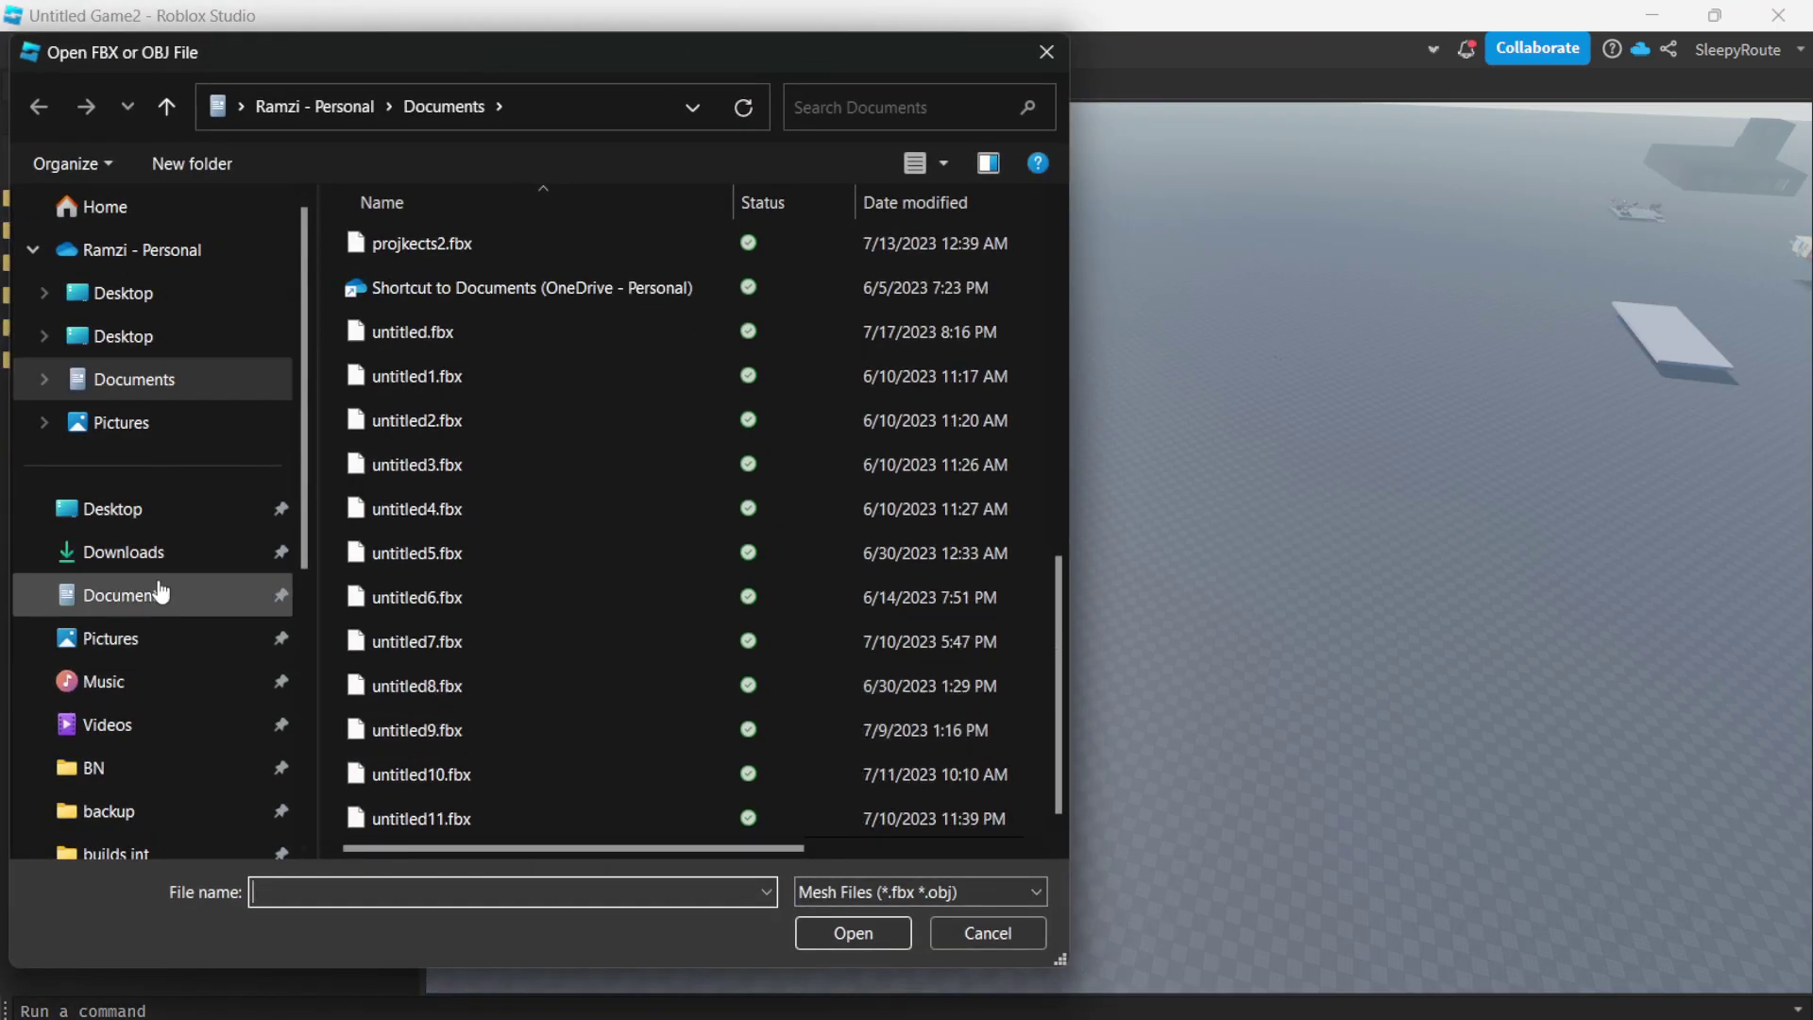
{"action": "left_click", "coordinate": [151, 552]}
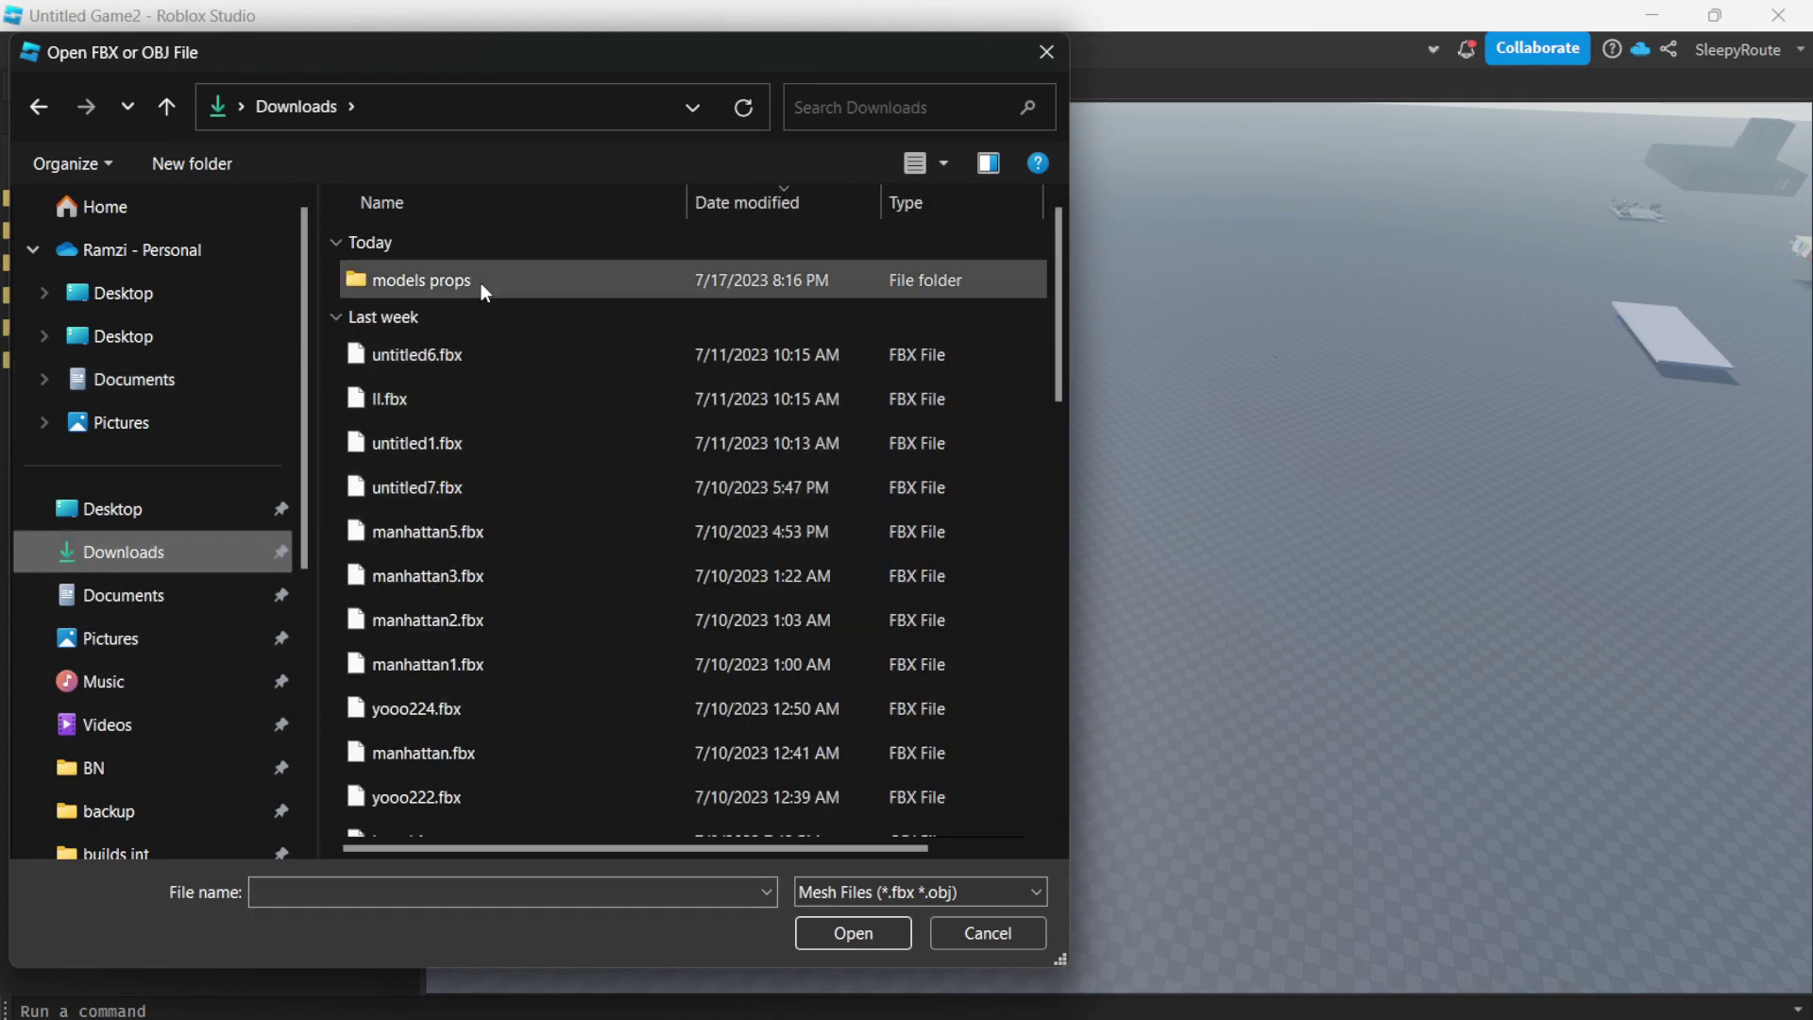
{"action": "double_click", "coordinate": [479, 281]}
{"action": "scroll", "coordinate": [678, 462], "scroll_direction": "down", "scroll_amount": 3}
{"action": "scroll", "coordinate": [678, 462], "scroll_direction": "up", "scroll_amount": 3}
{"action": "double_click", "coordinate": [495, 273]}
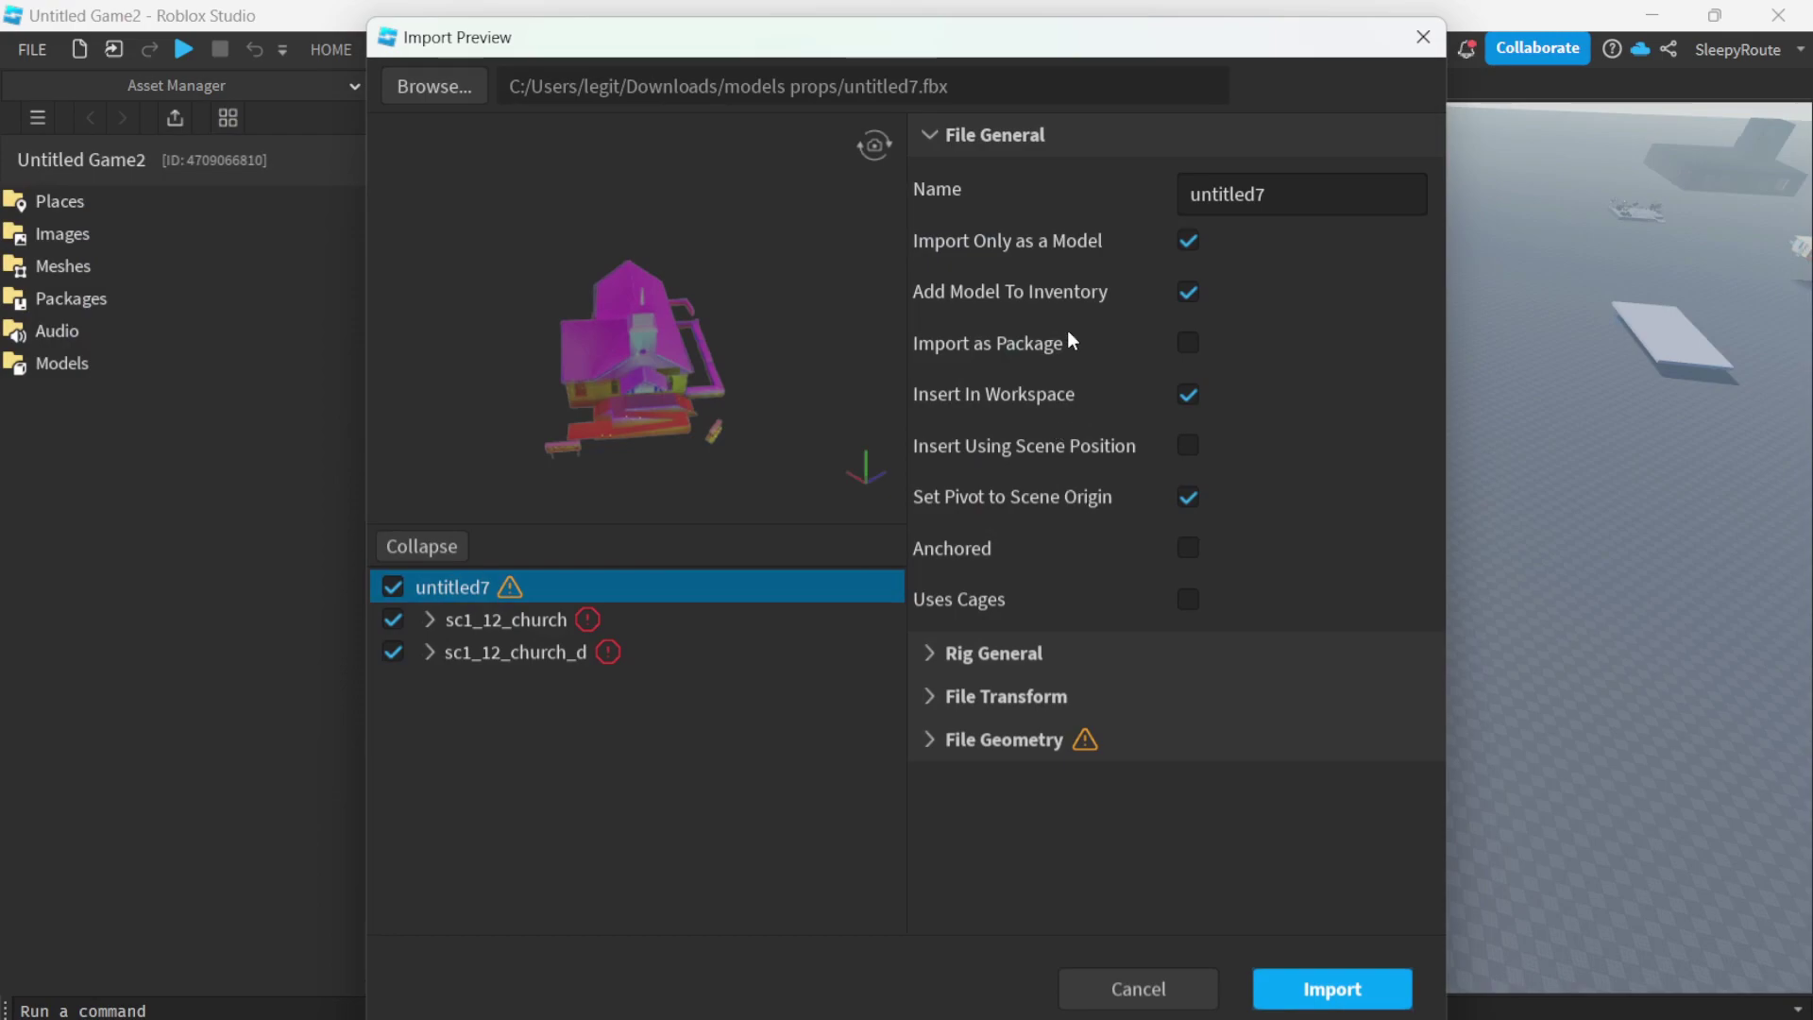
- Turn off Add Model To Inventory, set sc1_12_church to Anchored, and import
{"action": "scroll", "coordinate": [742, 294], "scroll_direction": "up", "scroll_amount": 2}
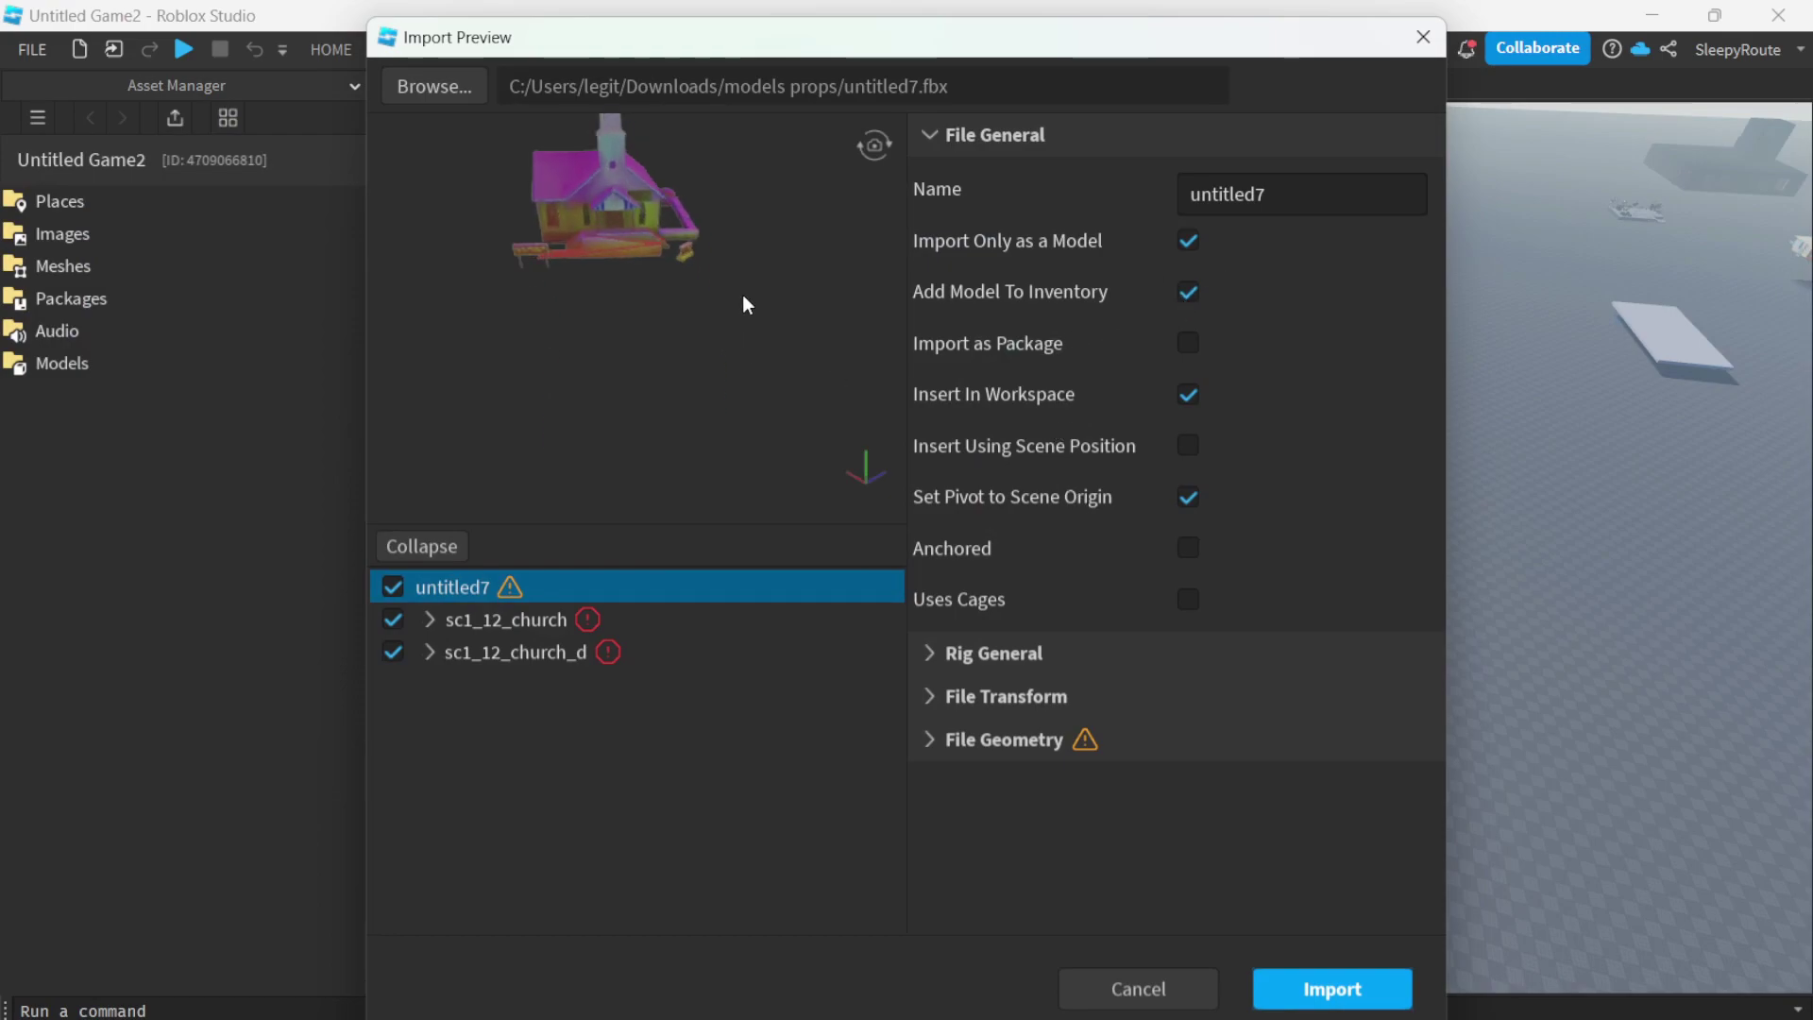
{"action": "mouse_move", "coordinate": [666, 249]}
{"action": "left_mouse_down"}
{"action": "mouse_move", "coordinate": [672, 300]}
{"action": "mouse_move", "coordinate": [751, 262]}
{"action": "left_mouse_up"}
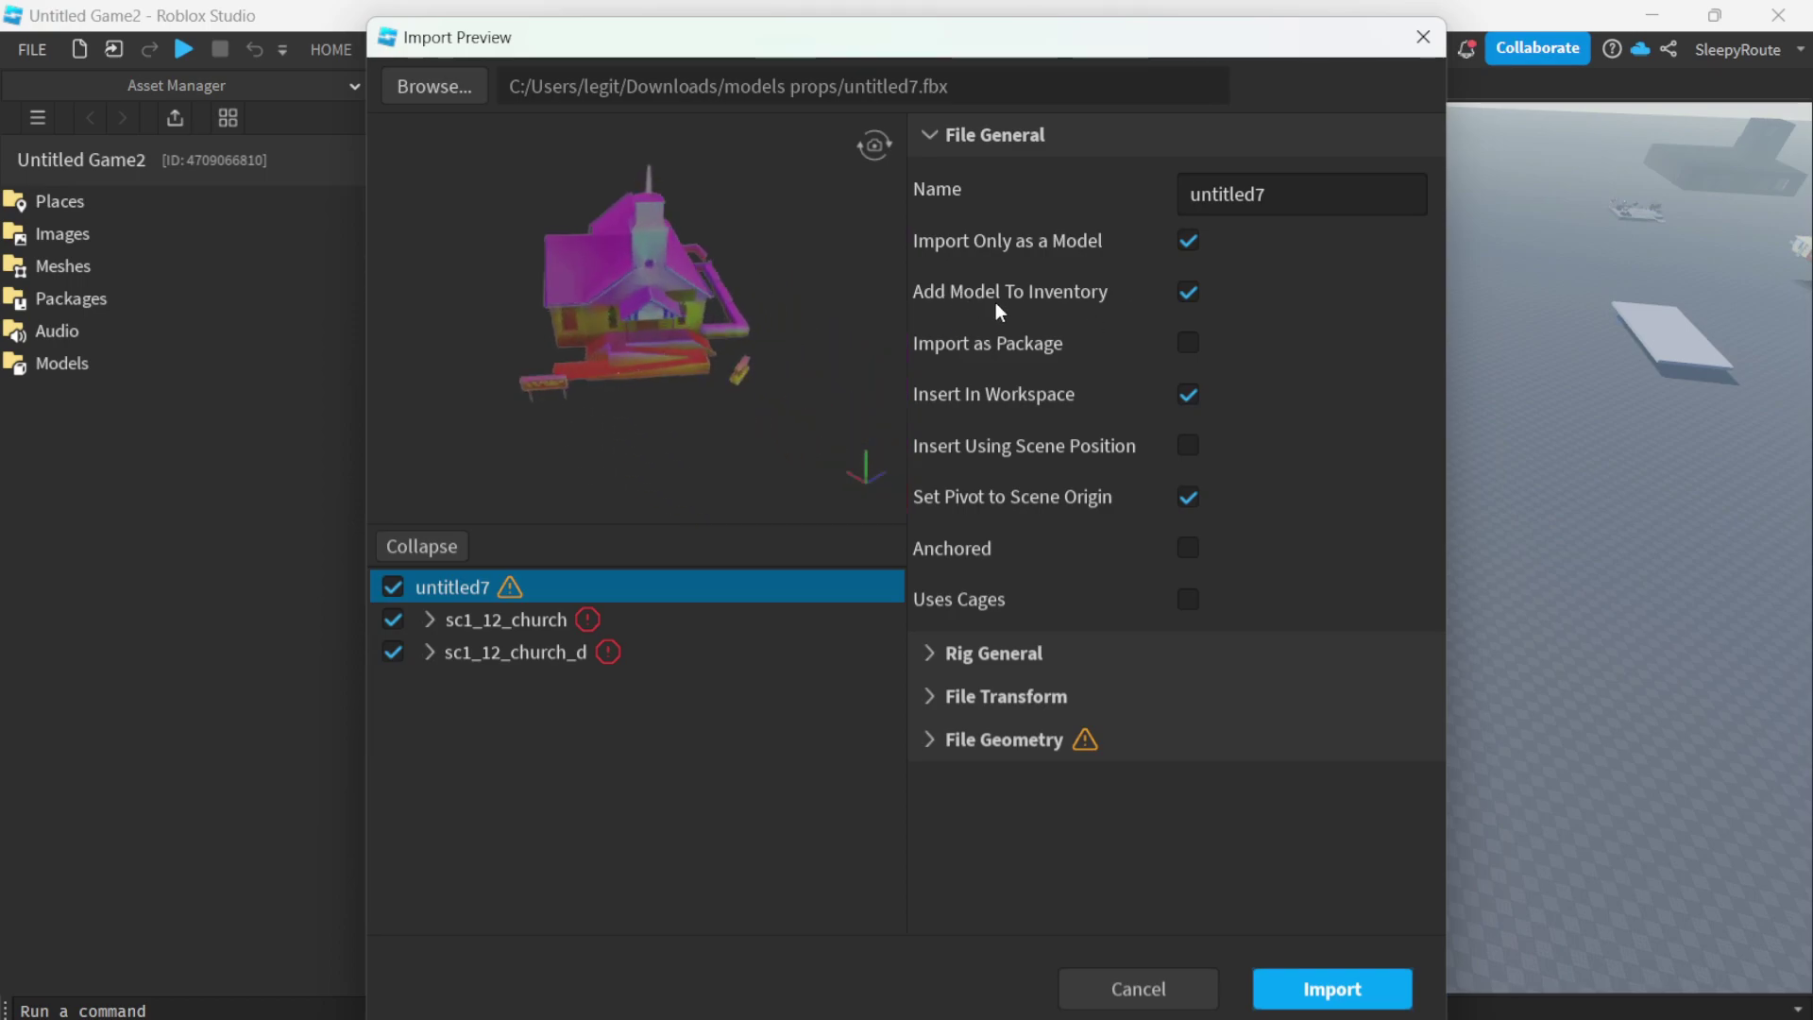
{"action": "mouse_move", "coordinate": [830, 316]}
{"action": "left_mouse_down"}
{"action": "mouse_move", "coordinate": [862, 309]}
{"action": "mouse_move", "coordinate": [784, 289]}
{"action": "left_mouse_up"}
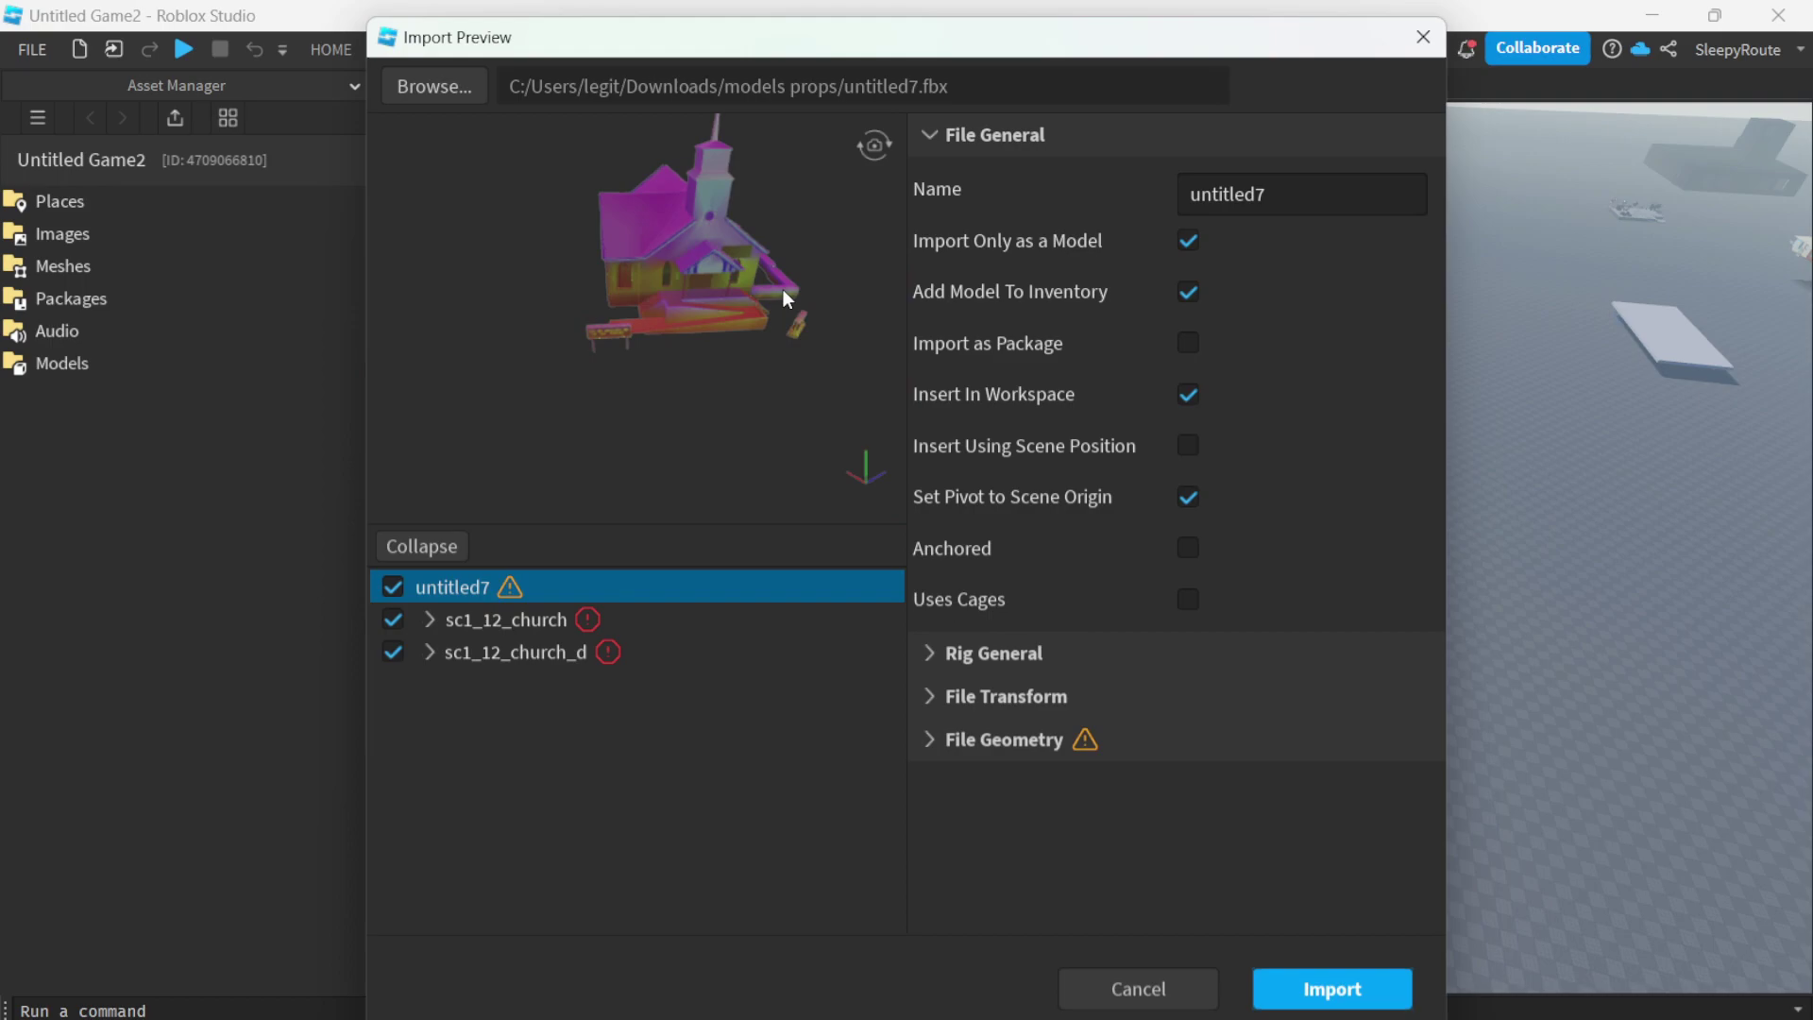
{"action": "left_click", "coordinate": [1187, 291]}
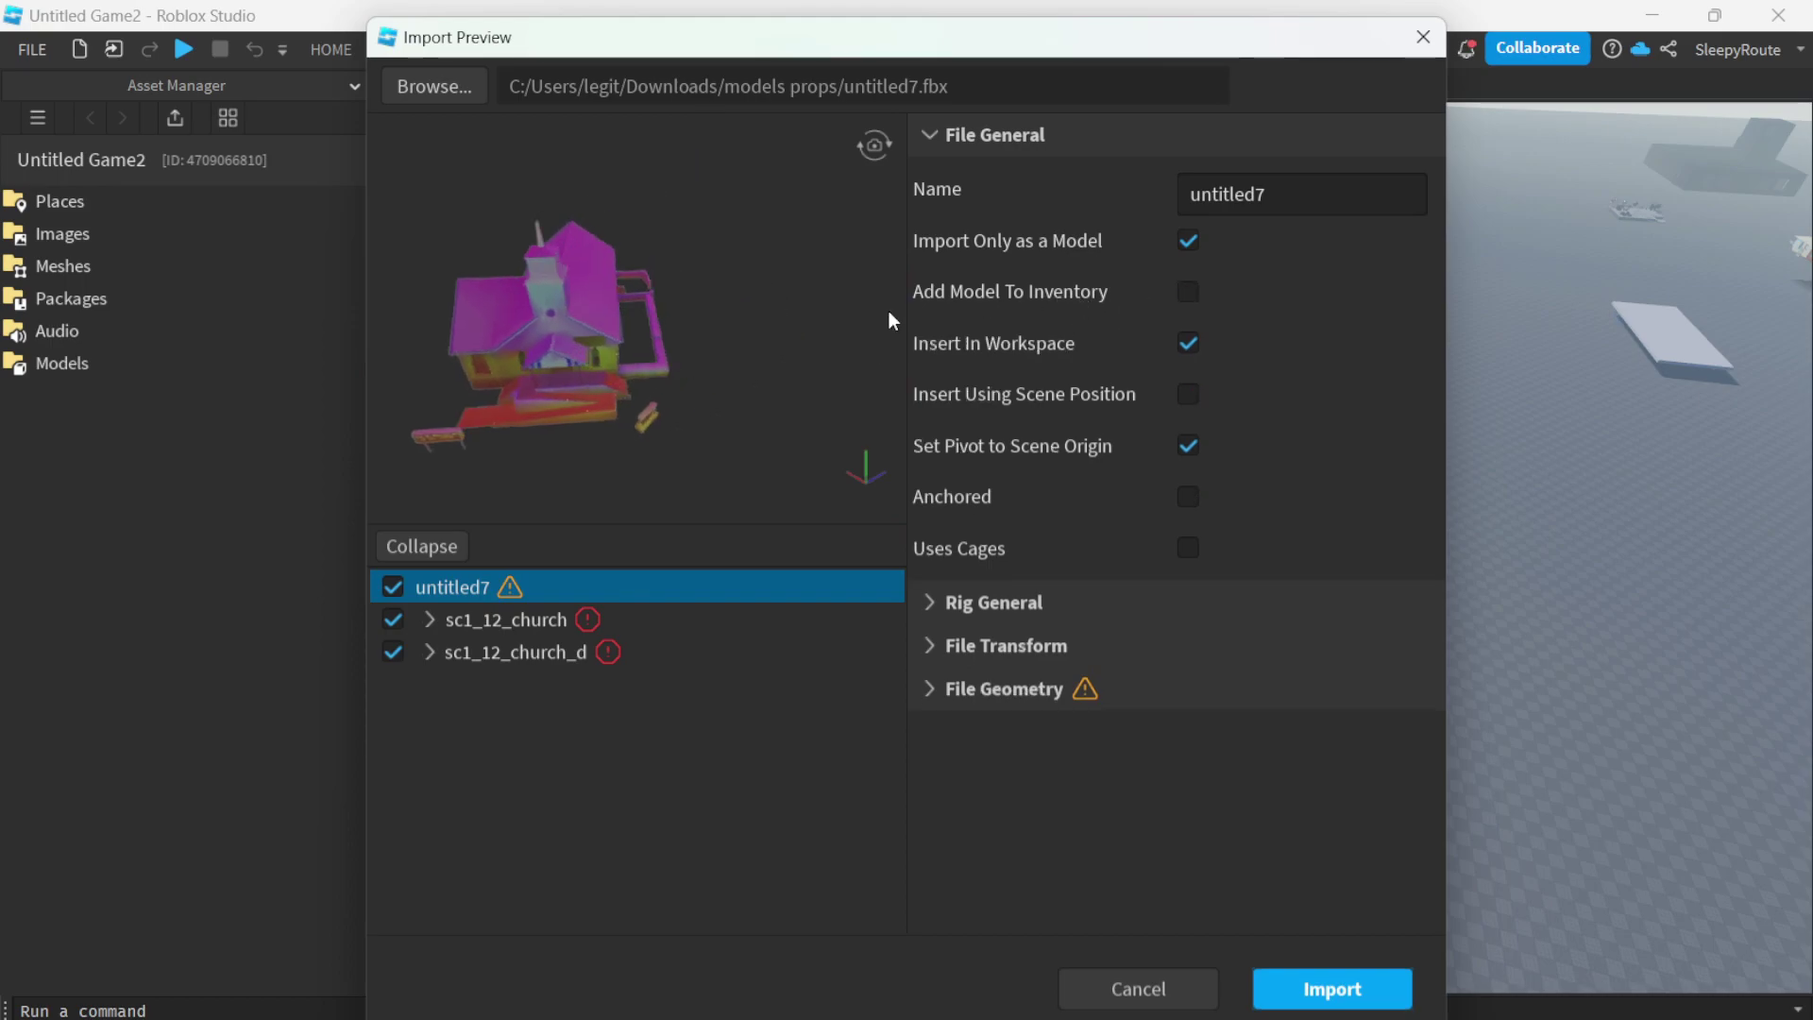
{"action": "left_click_drag", "start_coordinate": [626, 365], "coordinate": [586, 440]}
{"action": "scroll", "coordinate": [588, 377], "scroll_direction": "up", "scroll_amount": 3}
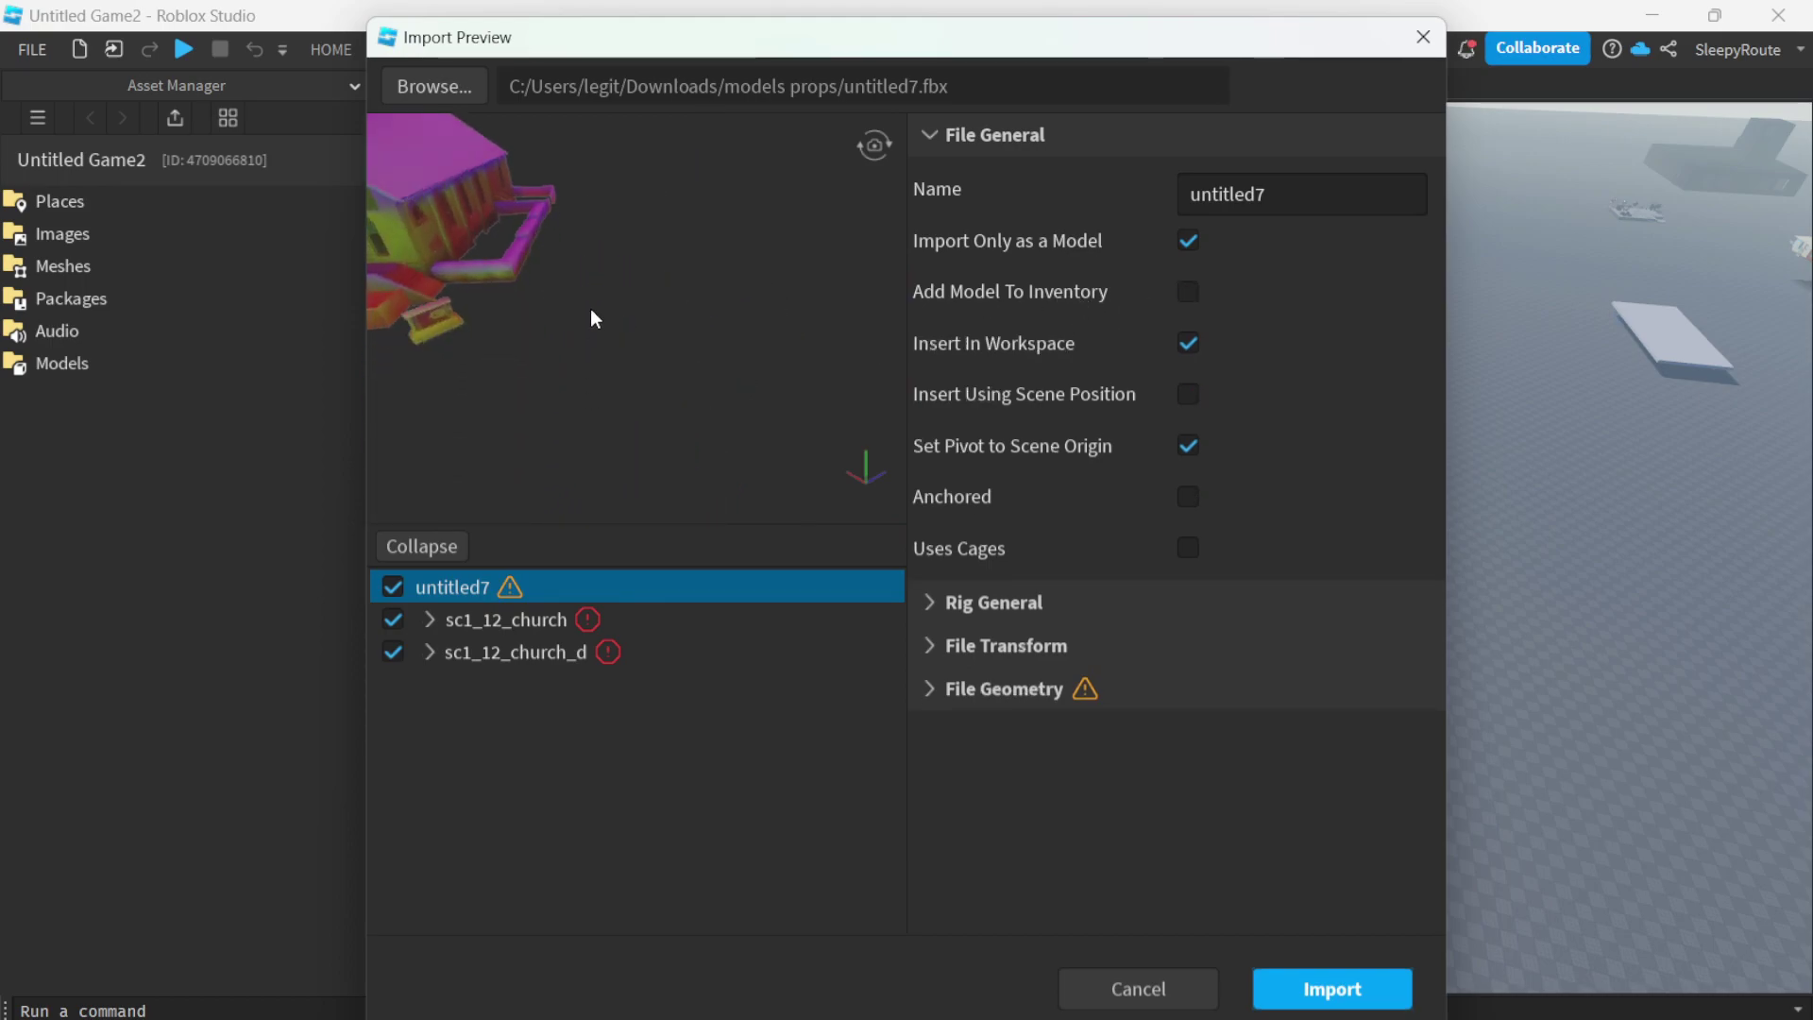
{"action": "left_click_drag", "start_coordinate": [606, 337], "coordinate": [1079, 342]}
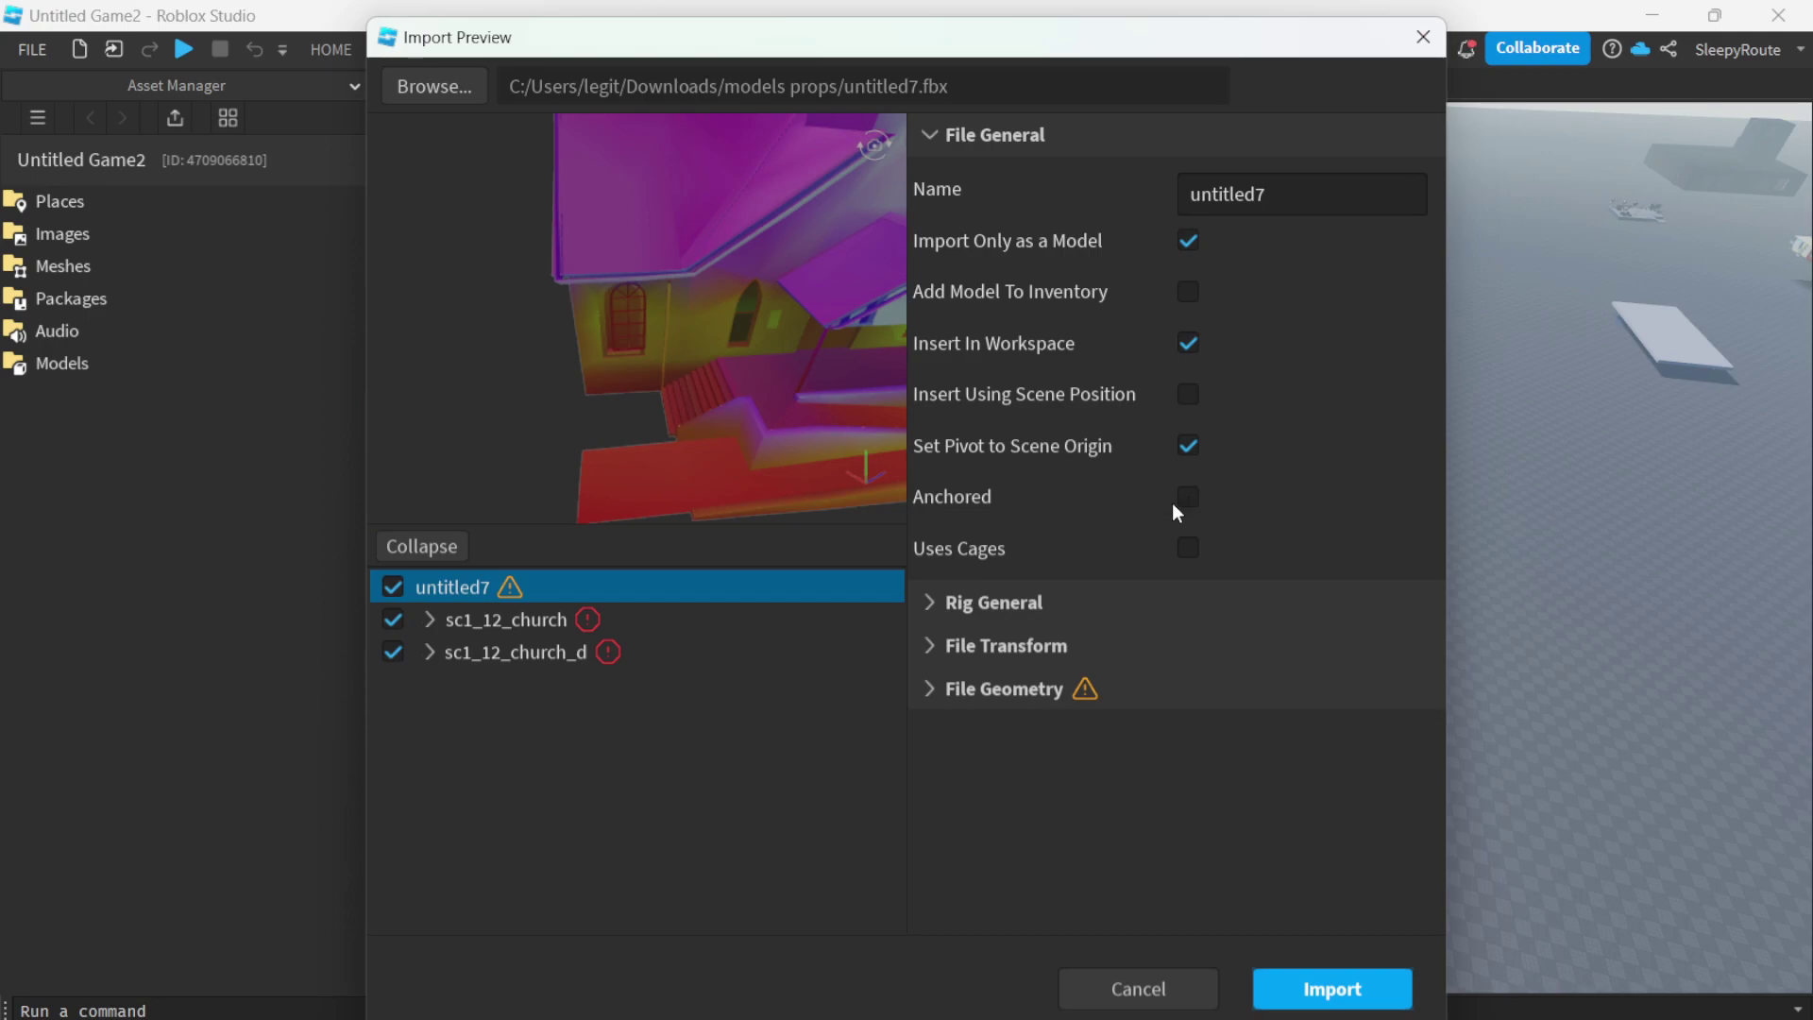
{"action": "left_click", "coordinate": [687, 649]}
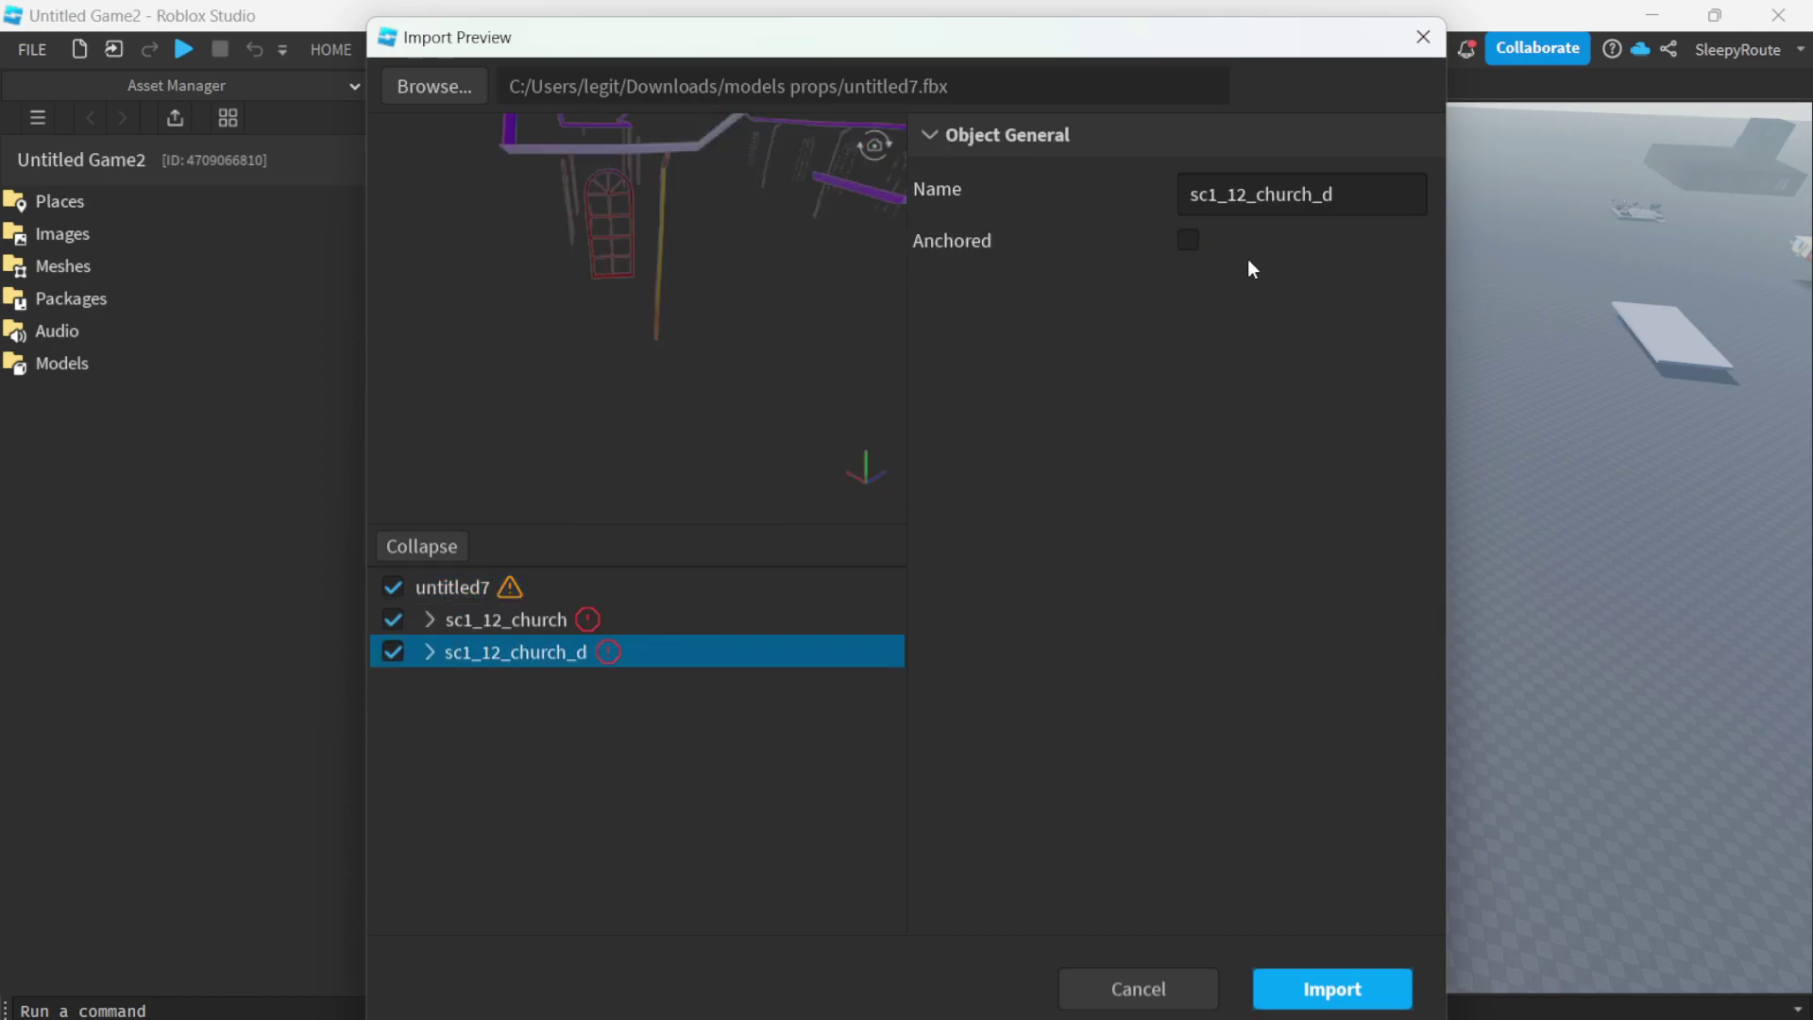
{"action": "left_click", "coordinate": [688, 619]}
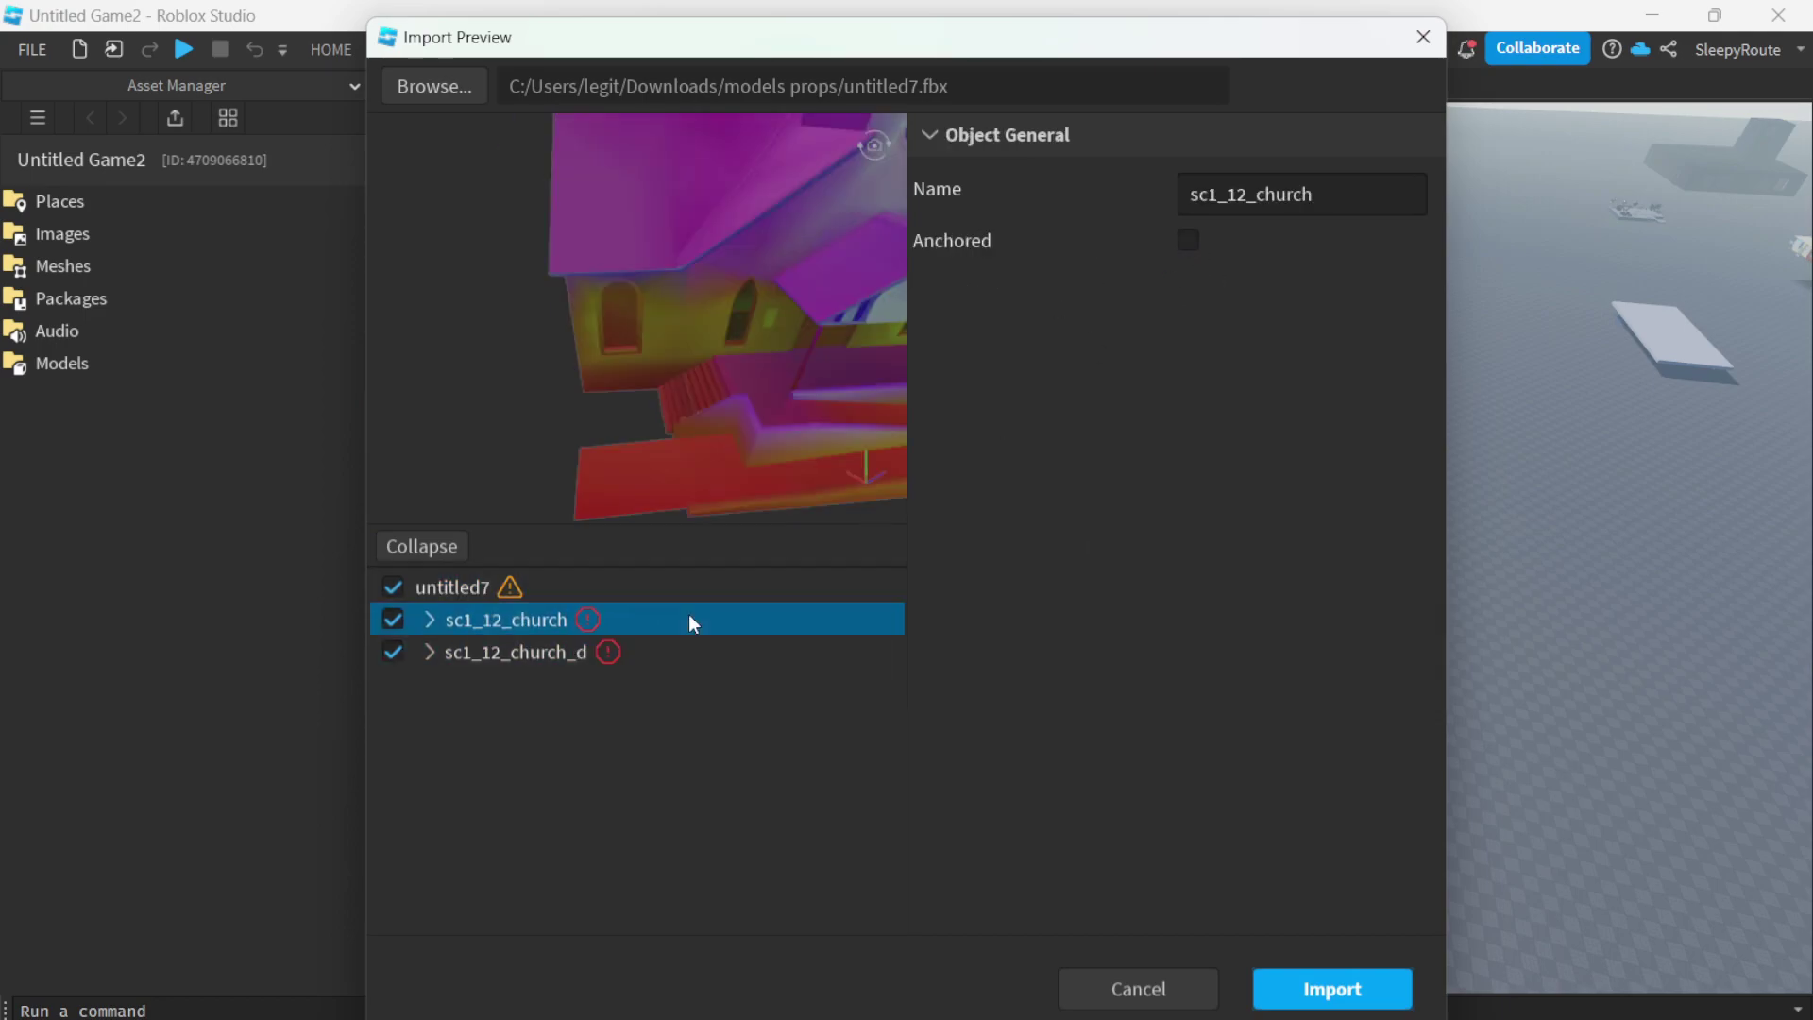
{"action": "left_click", "coordinate": [651, 651]}
{"action": "left_click", "coordinate": [635, 618]}
{"action": "left_click", "coordinate": [1312, 992]}
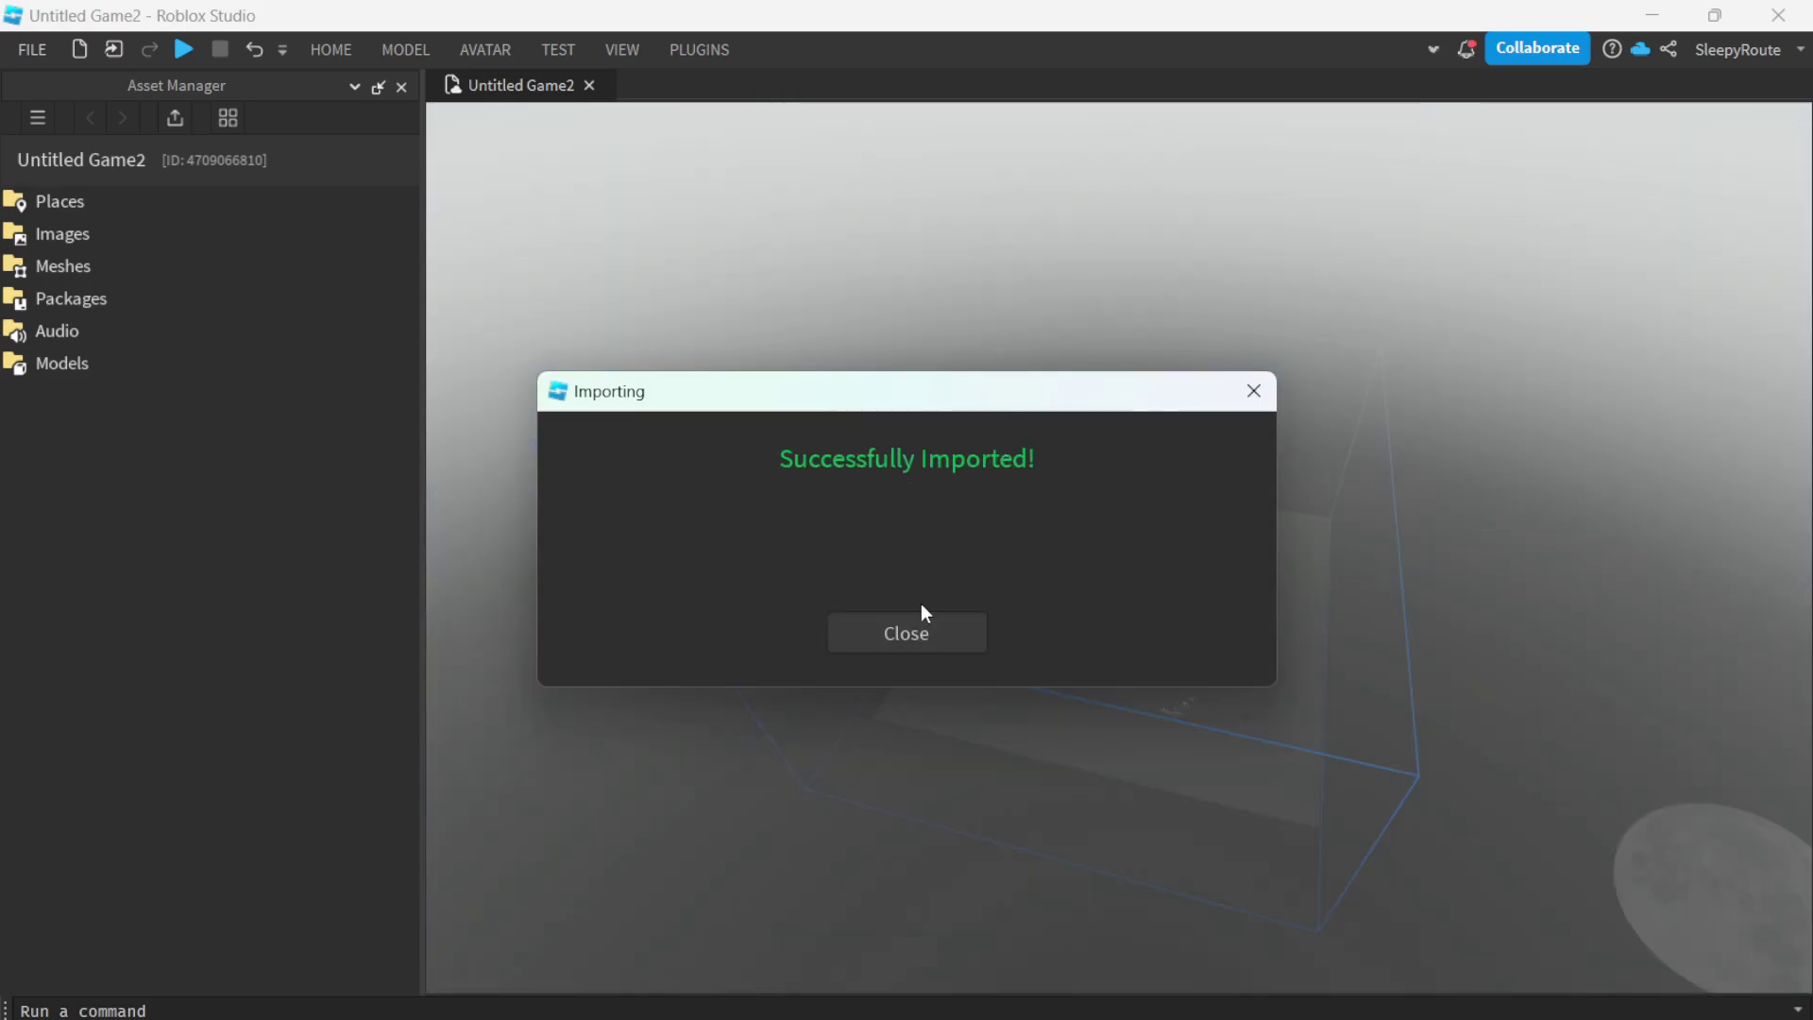
- Dismiss the upload confirmation and shrink the church model uniformly with the Scale tool
{"action": "left_click", "coordinate": [921, 623]}
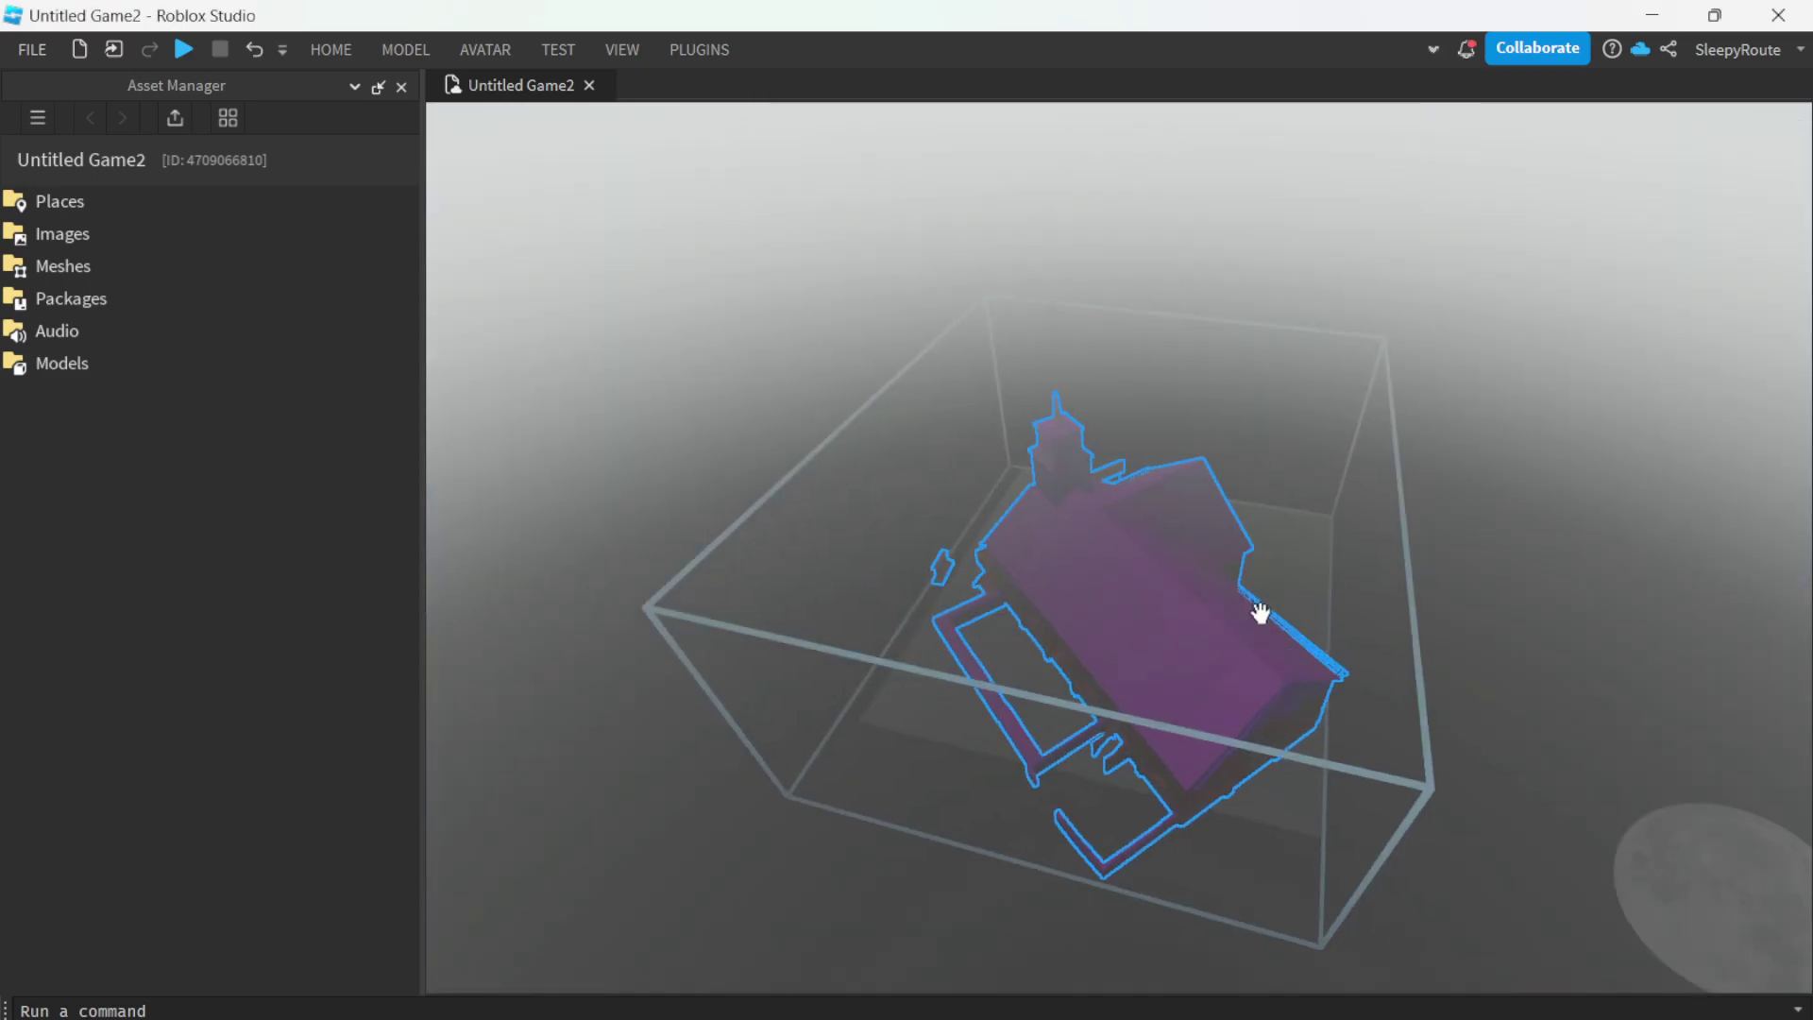
{"action": "left_click", "coordinate": [706, 58]}
{"action": "left_click", "coordinate": [330, 49]}
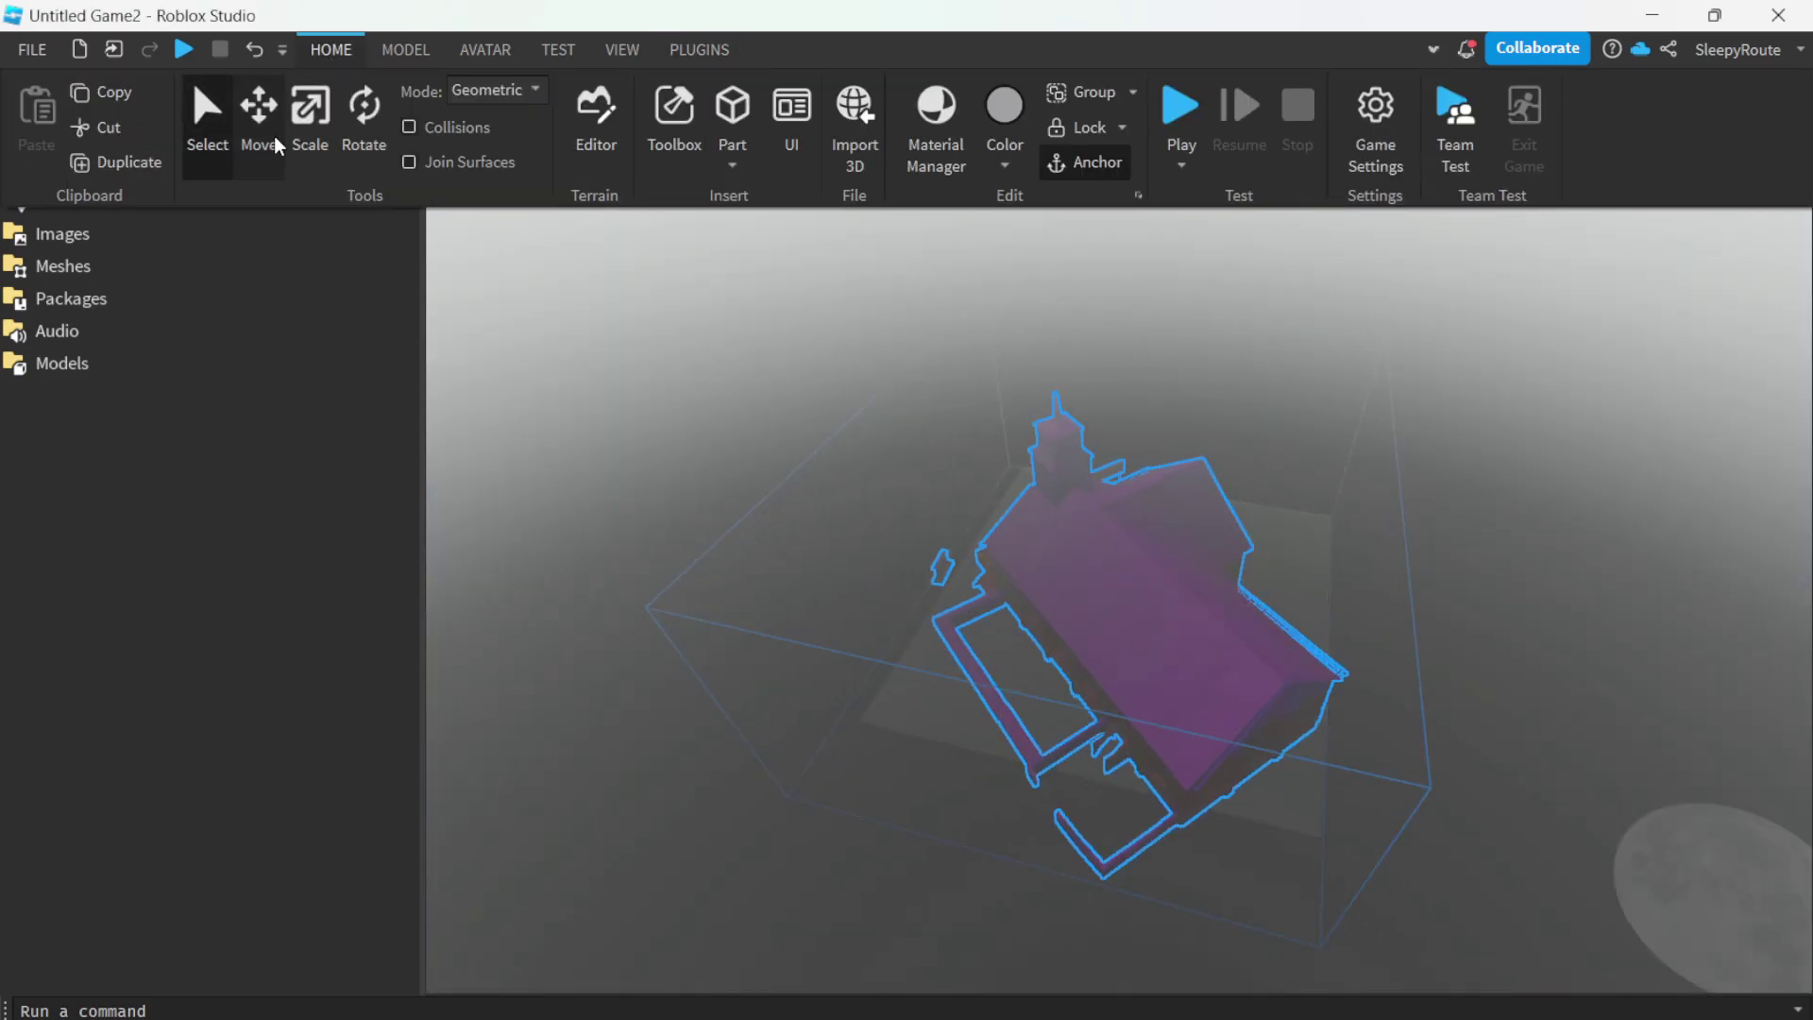
{"action": "left_click", "coordinate": [309, 123]}
{"action": "left_click_drag", "start_coordinate": [1095, 404], "coordinate": [1092, 581]}
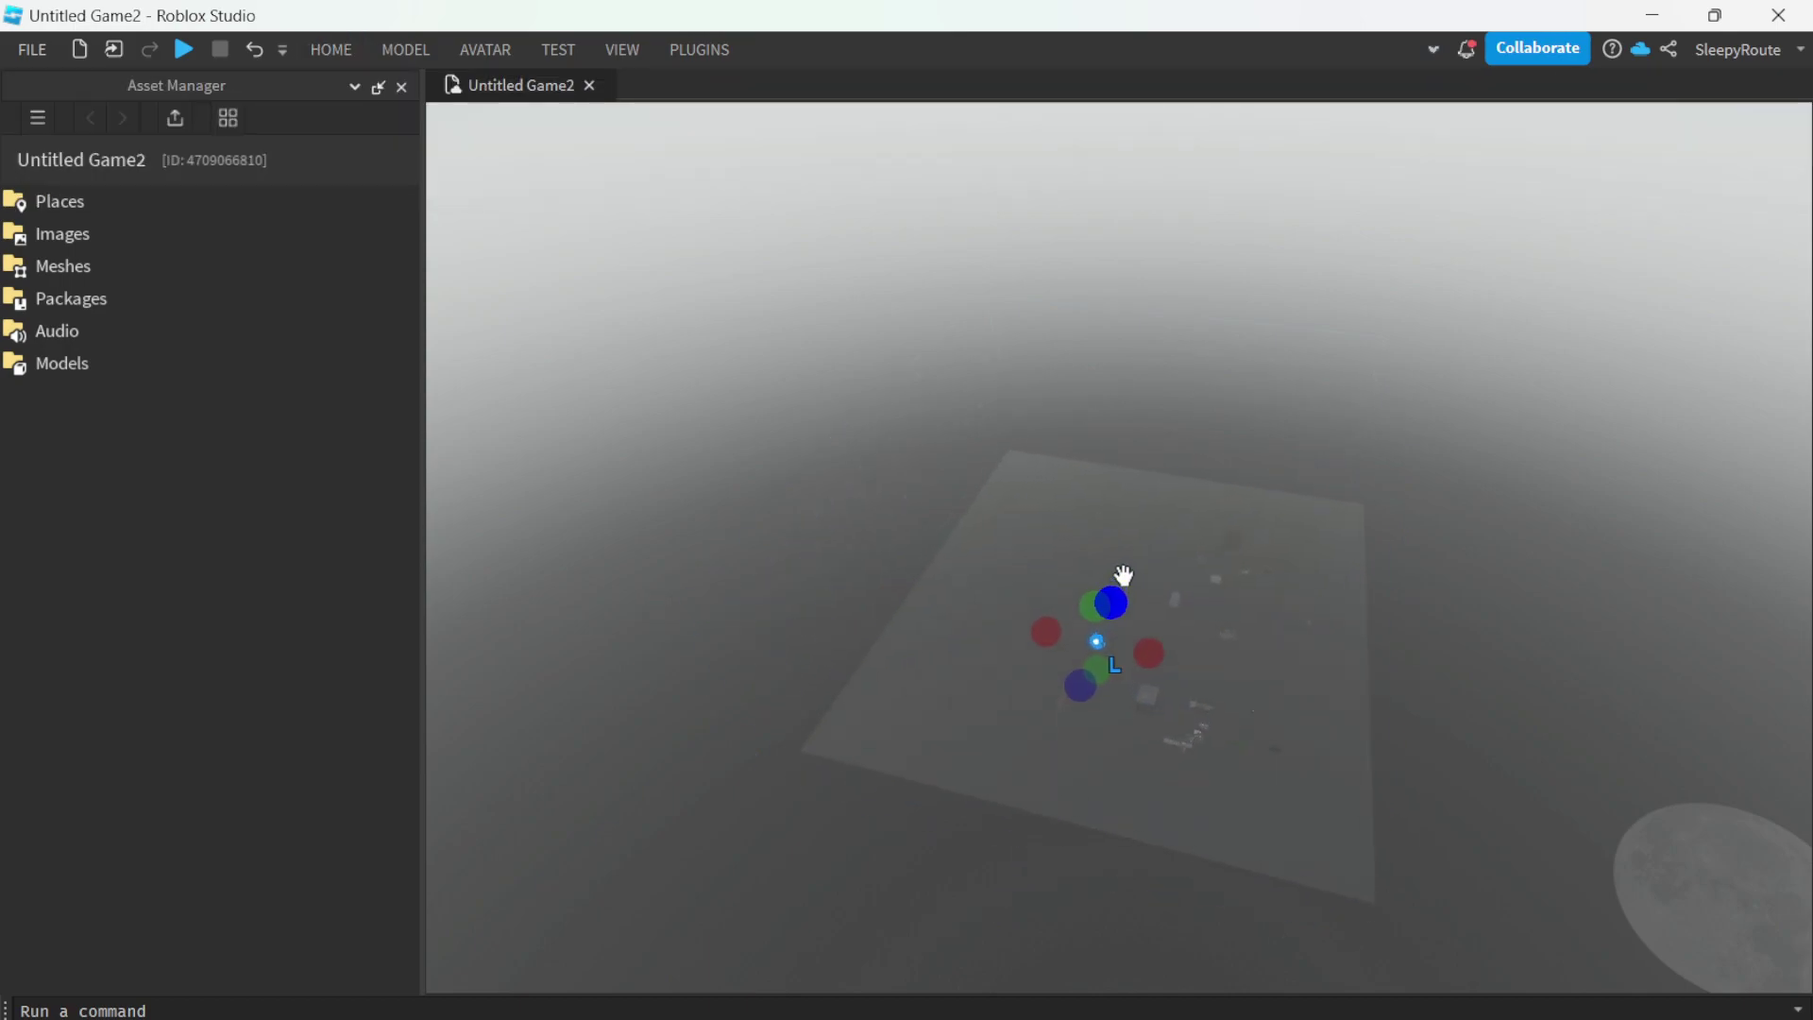
{"action": "scroll", "coordinate": [1122, 578], "scroll_direction": "up", "scroll_amount": 3}
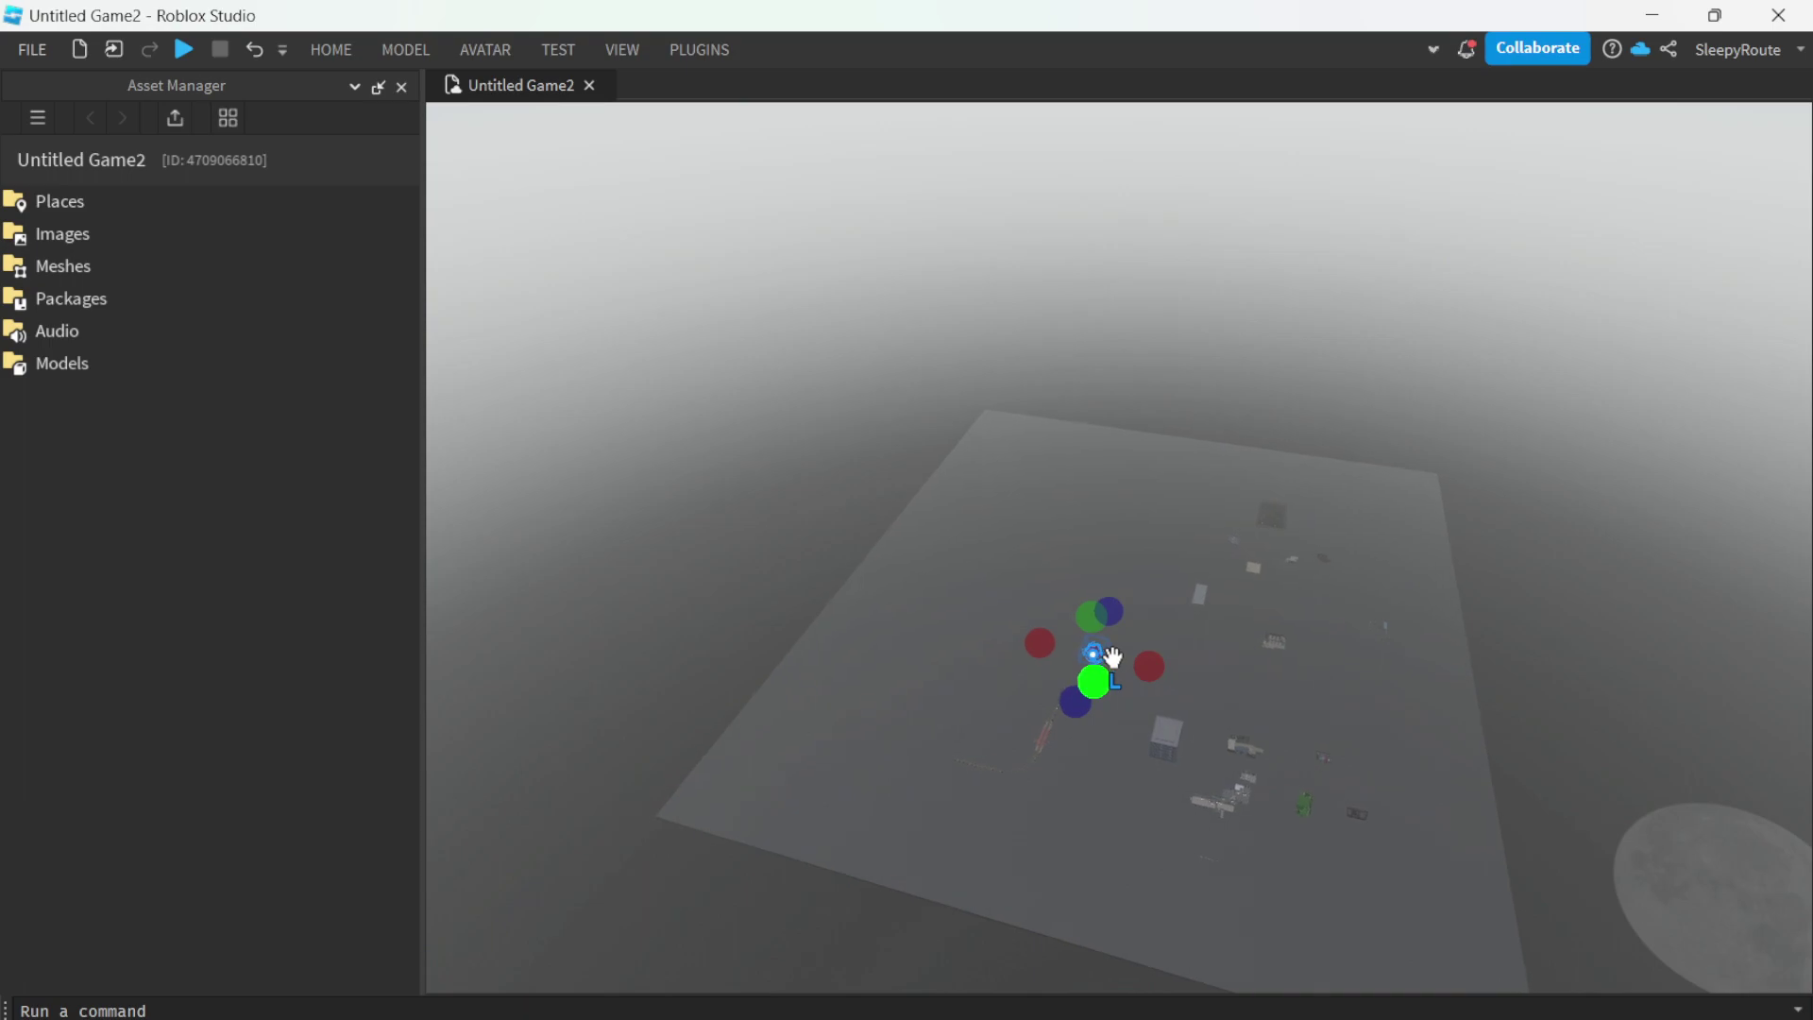
{"action": "scroll", "coordinate": [1112, 656], "scroll_direction": "up", "scroll_amount": 1}
{"action": "scroll", "coordinate": [1112, 656], "scroll_direction": "up", "scroll_amount": 1}
{"action": "scroll", "coordinate": [1110, 654], "scroll_direction": "up", "scroll_amount": 1}
- Zoom in on the church and ungroup it into sc1_12_church and sc1_12_church_d
{"action": "scroll", "coordinate": [1109, 654], "scroll_direction": "up", "scroll_amount": 1}
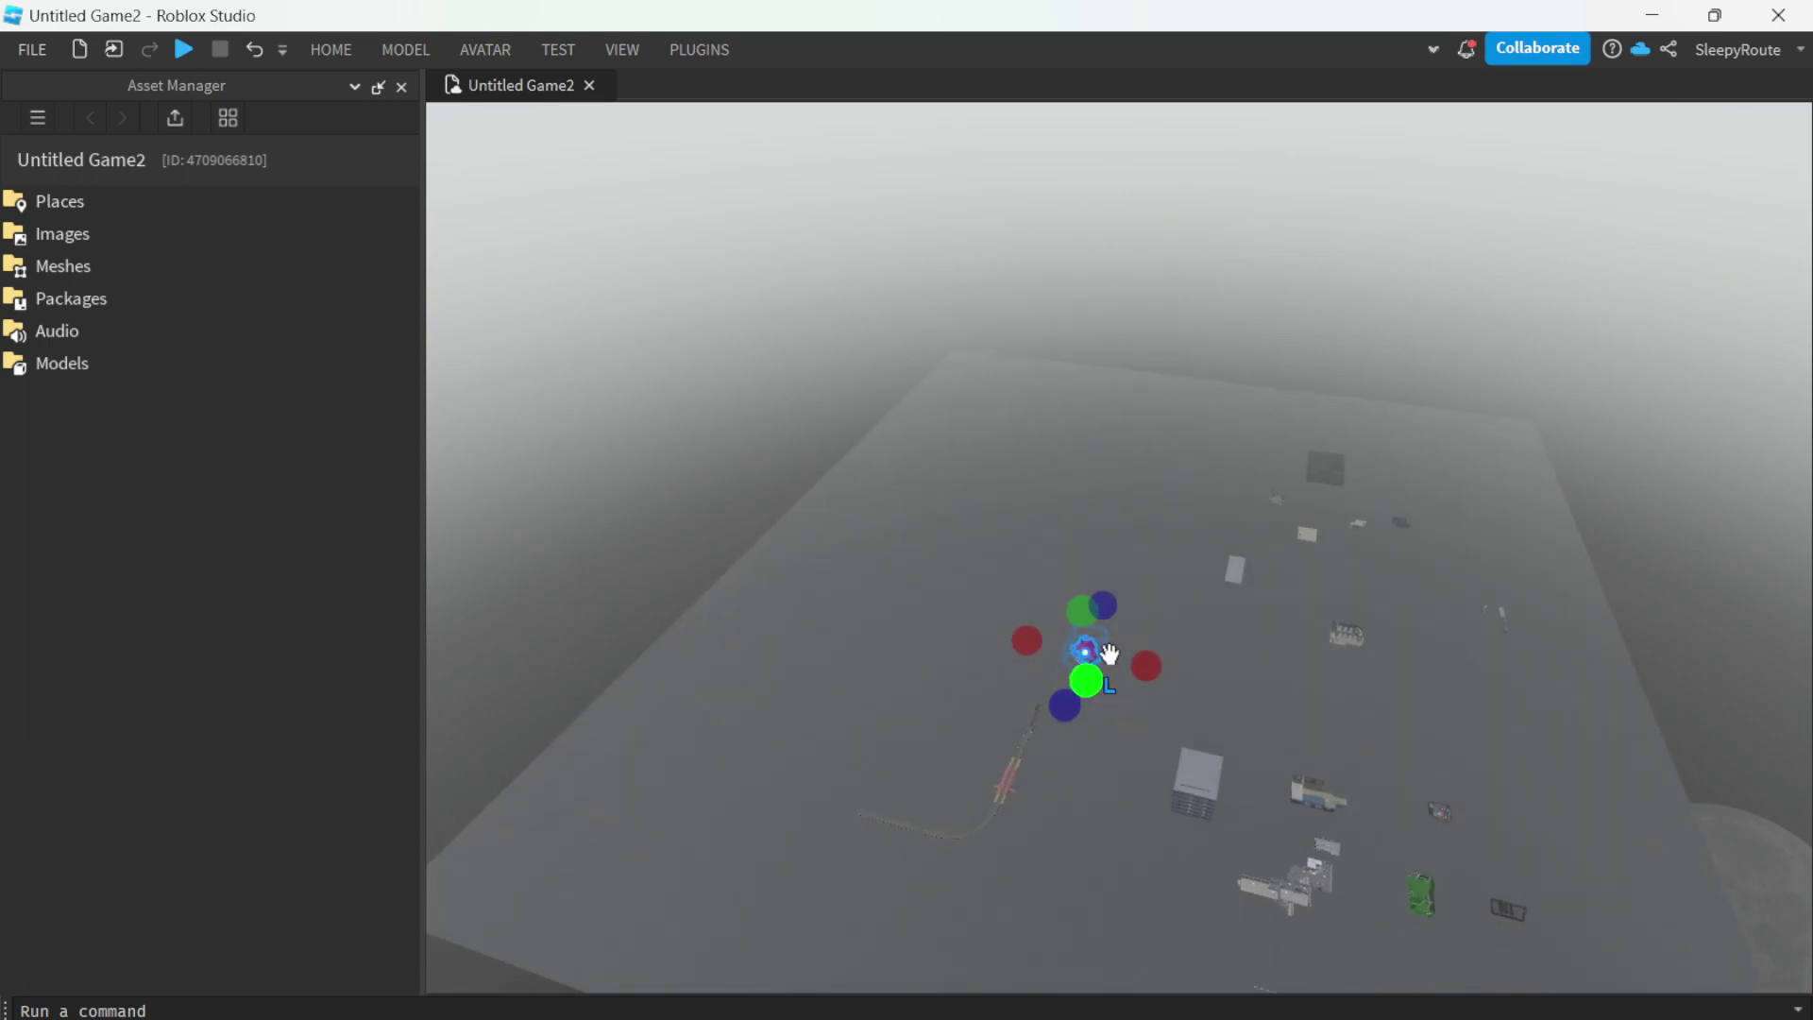
{"action": "scroll", "coordinate": [1110, 653], "scroll_direction": "up", "scroll_amount": 2}
{"action": "scroll", "coordinate": [1109, 675], "scroll_direction": "up", "scroll_amount": 2}
{"action": "left_click", "coordinate": [1148, 723]}
{"action": "scroll", "coordinate": [1115, 725], "scroll_direction": "up", "scroll_amount": 1}
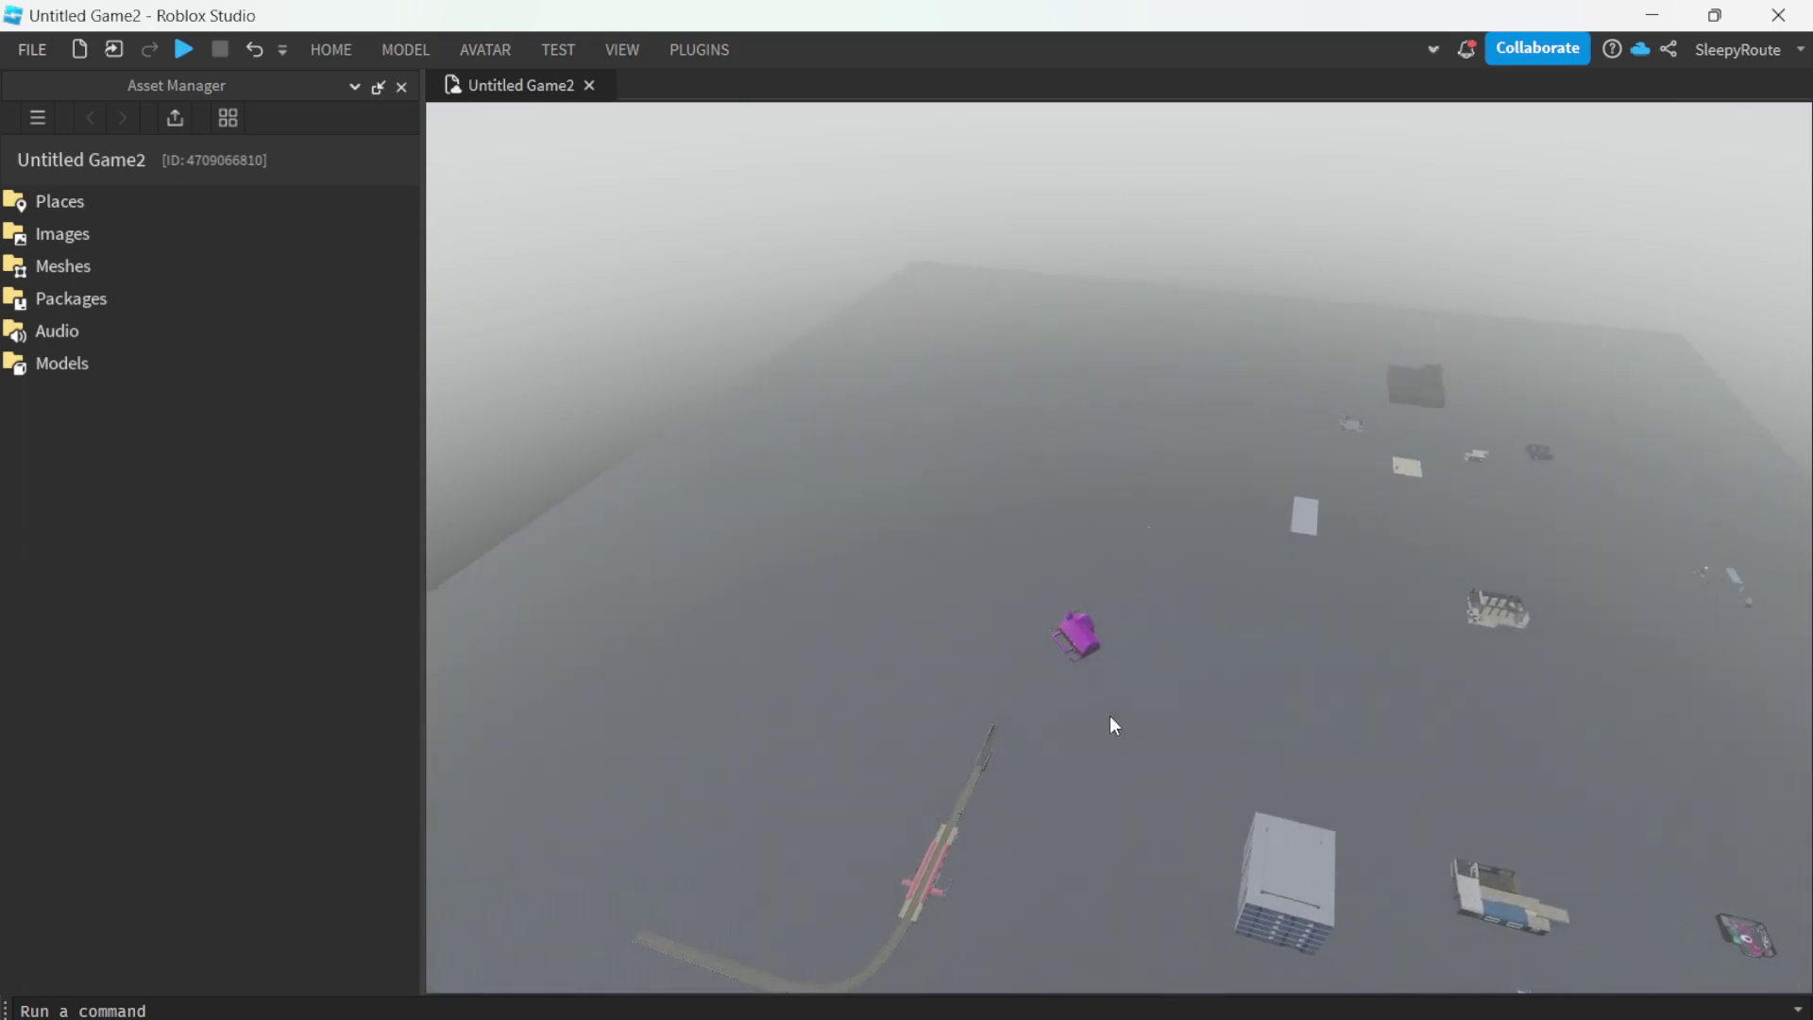
{"action": "scroll", "coordinate": [1113, 725], "scroll_direction": "up", "scroll_amount": 1}
{"action": "scroll", "coordinate": [1165, 728], "scroll_direction": "up", "scroll_amount": 1}
{"action": "scroll", "coordinate": [1101, 663], "scroll_direction": "up", "scroll_amount": 1}
{"action": "scroll", "coordinate": [1149, 639], "scroll_direction": "up", "scroll_amount": 2}
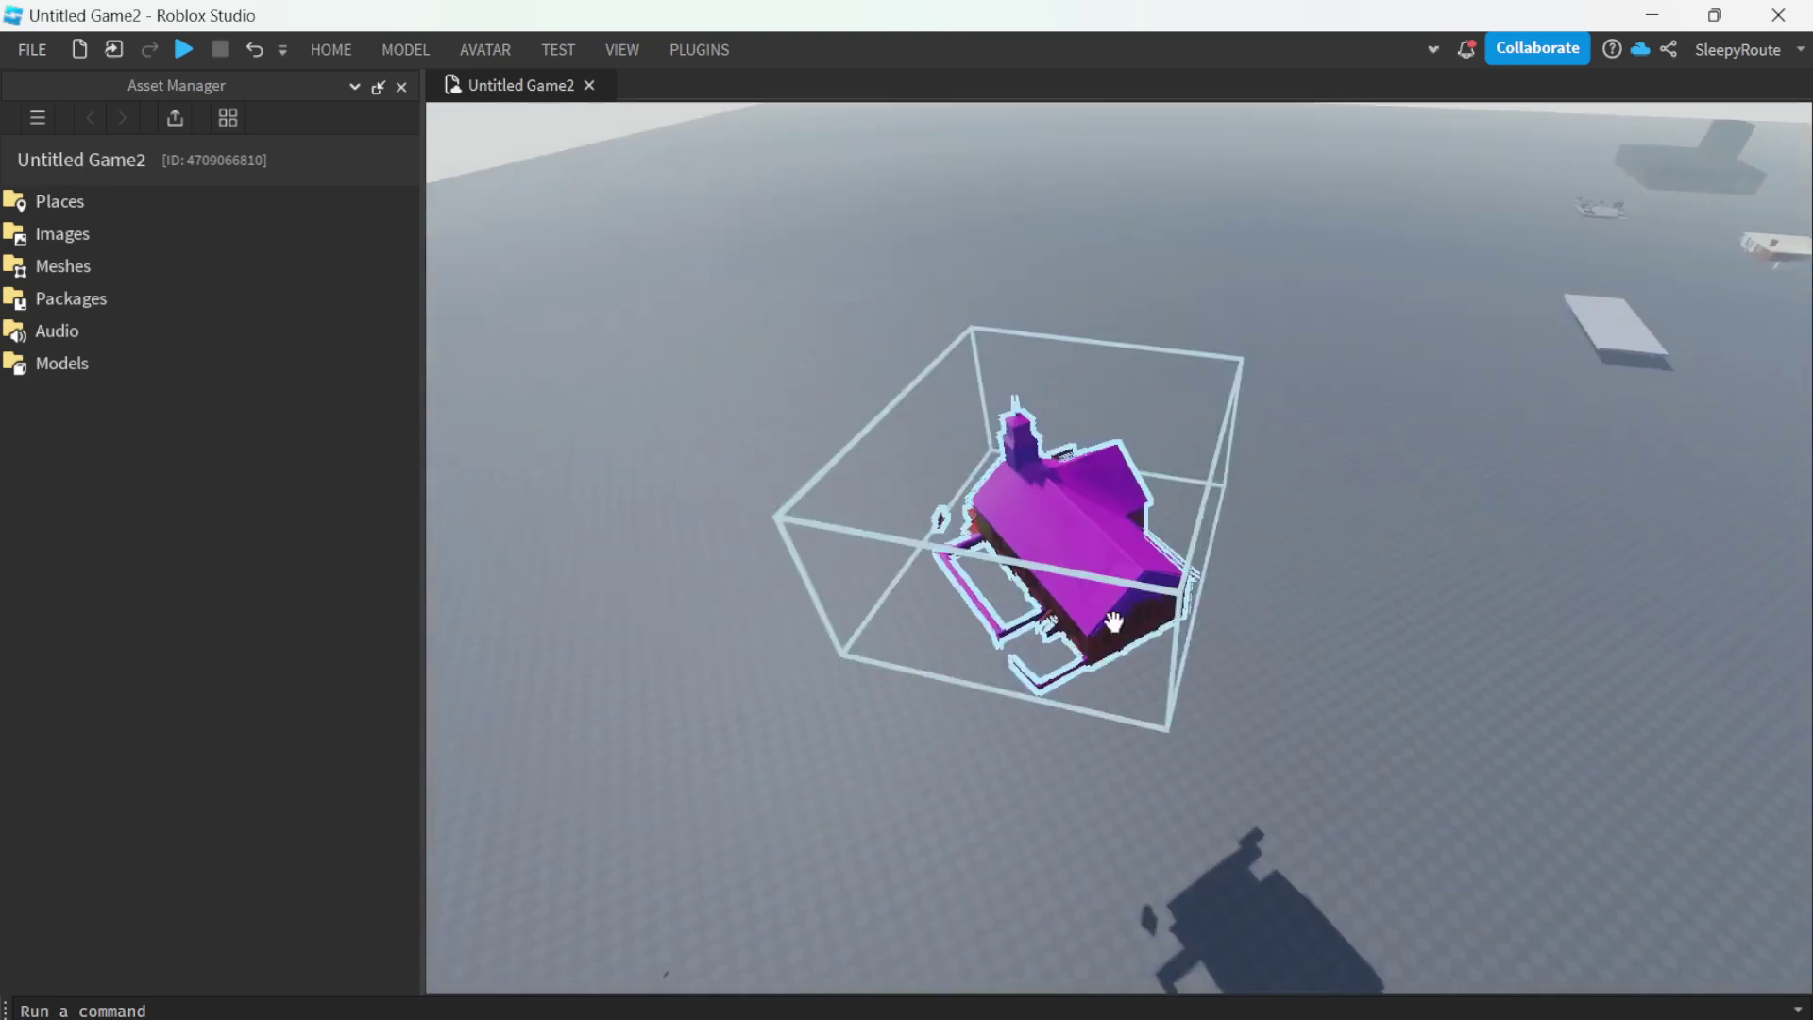
{"action": "scroll", "coordinate": [1114, 621], "scroll_direction": "down", "scroll_amount": 3}
{"action": "scroll", "coordinate": [1001, 627], "scroll_direction": "up", "scroll_amount": 2}
{"action": "scroll", "coordinate": [1040, 659], "scroll_direction": "up", "scroll_amount": 3}
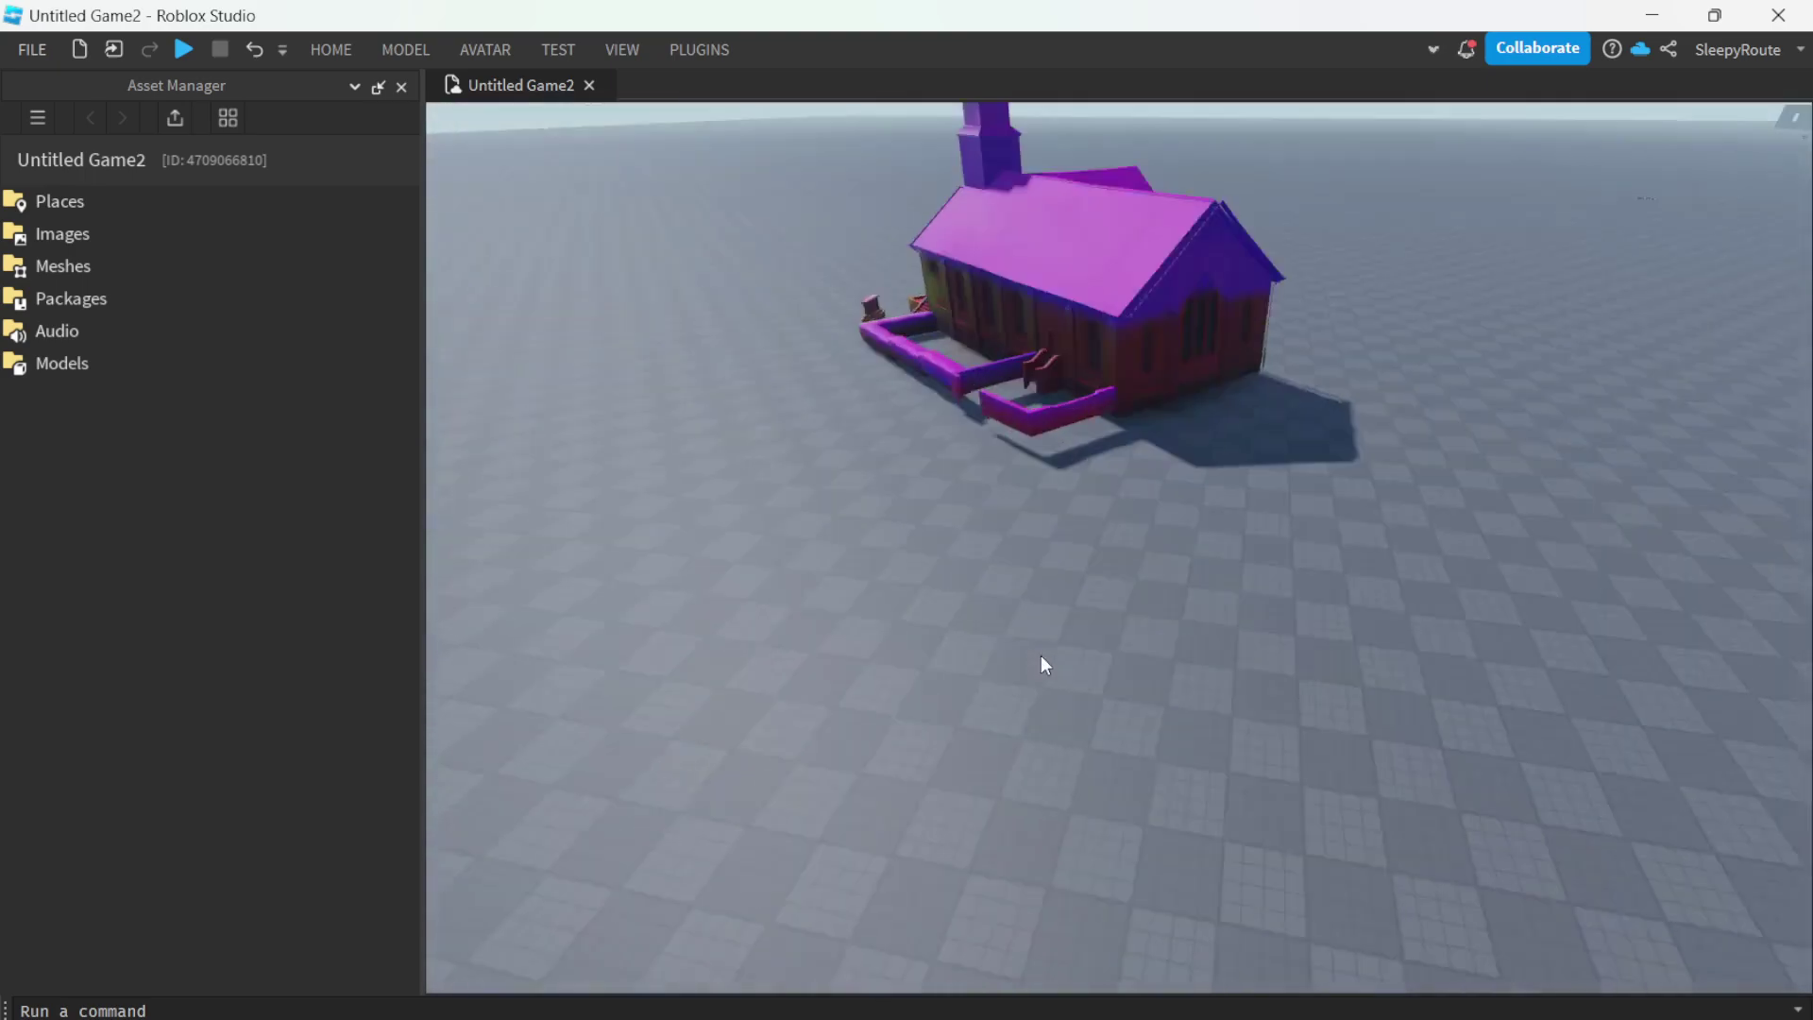
{"action": "scroll", "coordinate": [1040, 655], "scroll_direction": "up", "scroll_amount": 2}
{"action": "scroll", "coordinate": [1041, 655], "scroll_direction": "up", "scroll_amount": 2}
{"action": "scroll", "coordinate": [1040, 655], "scroll_direction": "up", "scroll_amount": 2}
{"action": "scroll", "coordinate": [1046, 655], "scroll_direction": "up", "scroll_amount": 2}
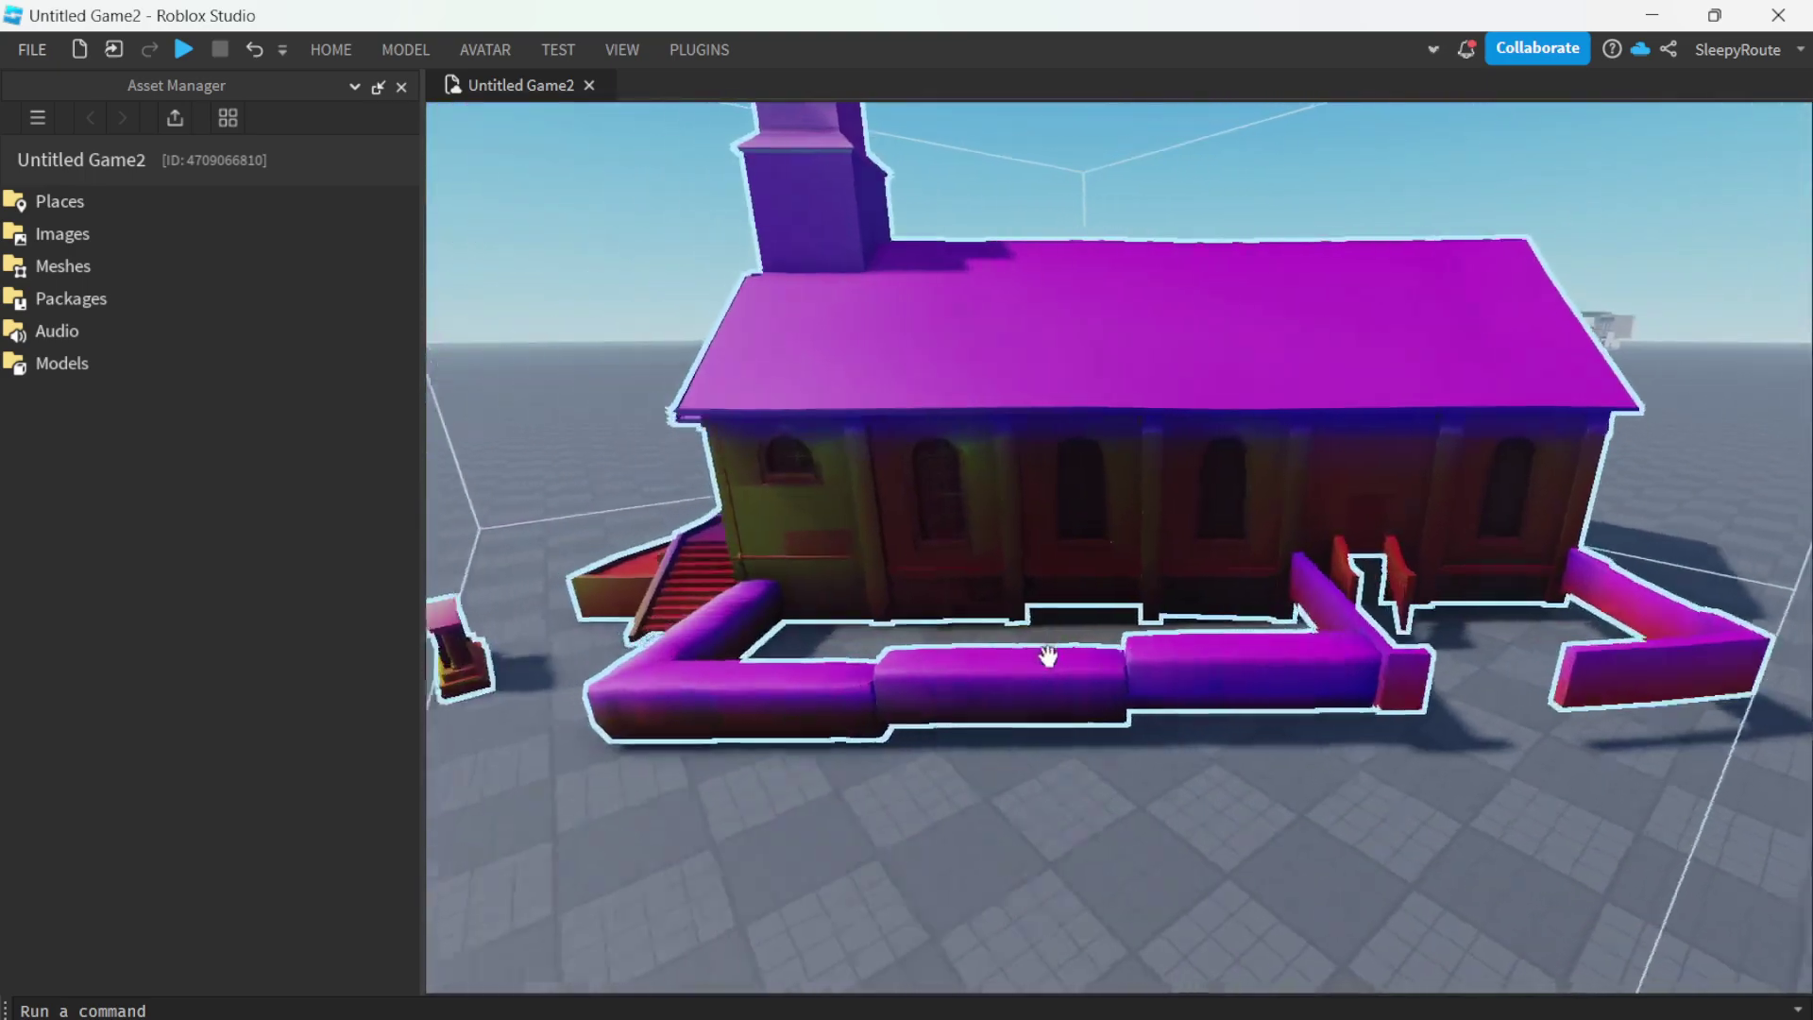
{"action": "right_click_drag", "start_coordinate": [1047, 655], "coordinate": [1144, 673]}
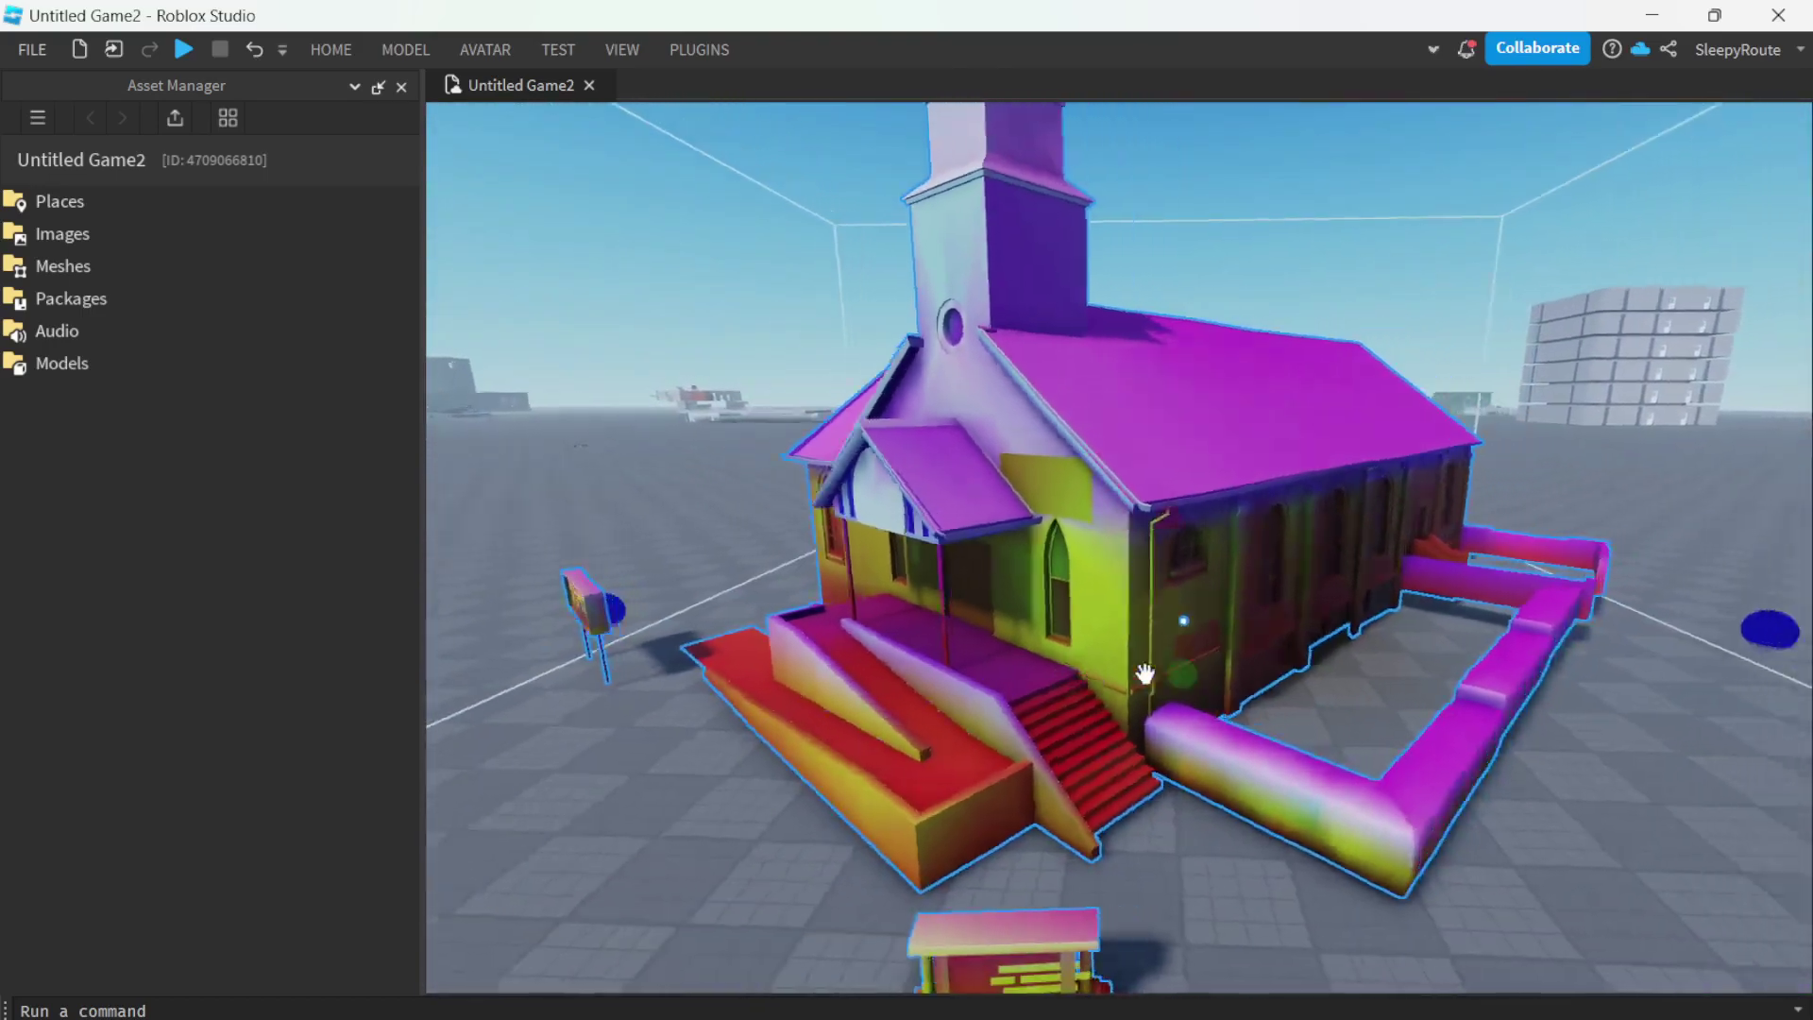
{"action": "scroll", "coordinate": [1104, 594], "scroll_direction": "down", "scroll_amount": 3}
{"action": "scroll", "coordinate": [1115, 472], "scroll_direction": "down", "scroll_amount": 2}
{"action": "right_click", "coordinate": [1182, 392]}
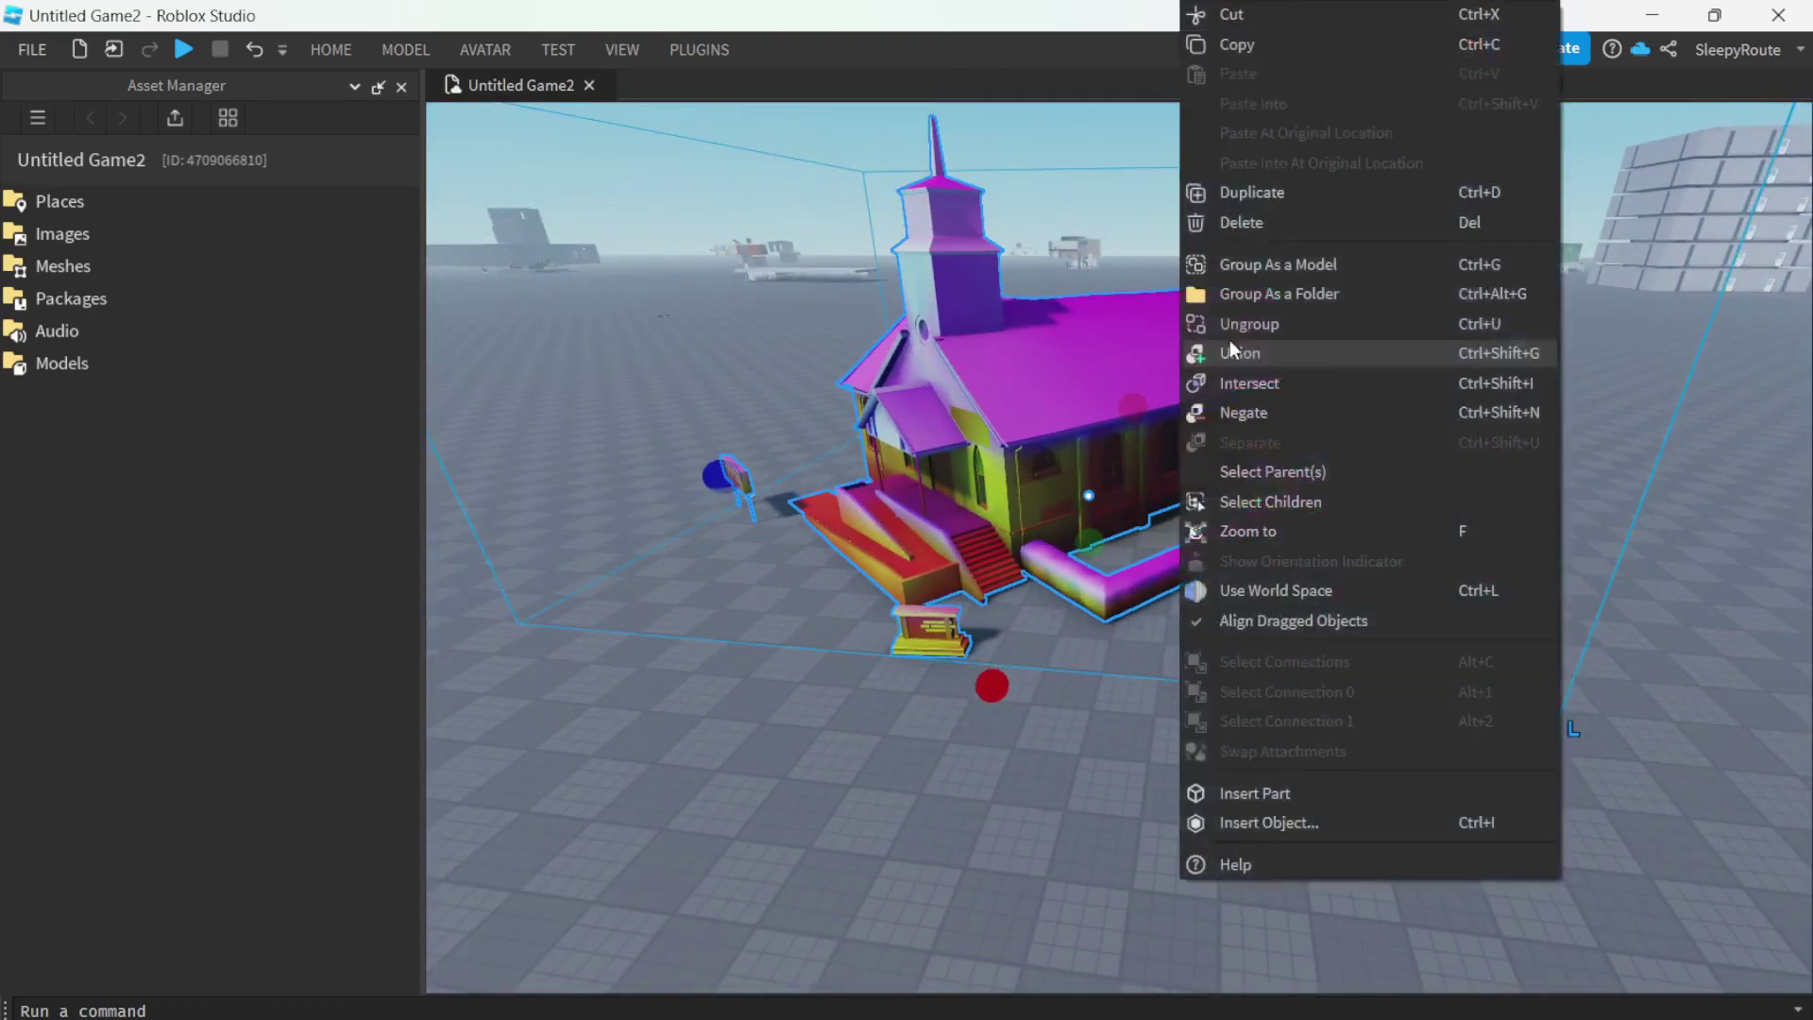
{"action": "left_click", "coordinate": [1248, 324]}
- Show the Properties and Explorer panels, with sc1_12_church at Scale 0.032
{"action": "scroll", "coordinate": [1050, 742], "scroll_direction": "up", "scroll_amount": 2}
{"action": "right_click_drag", "start_coordinate": [1050, 742], "coordinate": [1133, 661]}
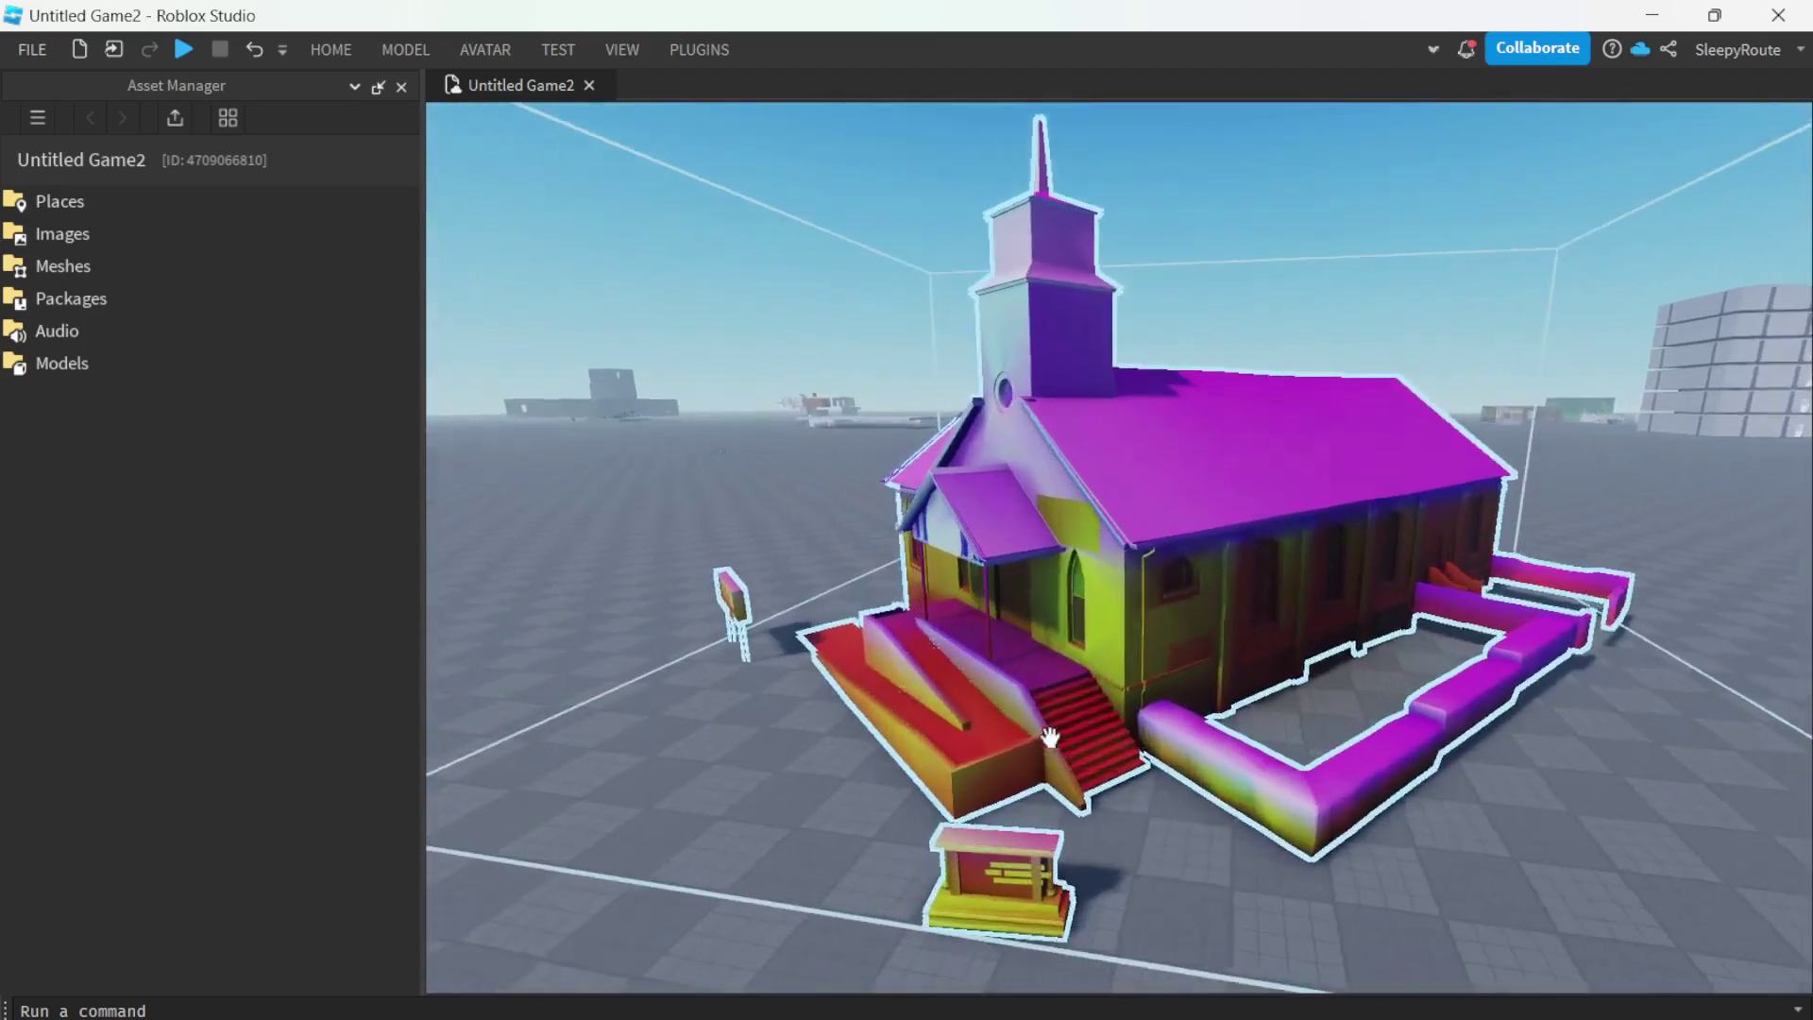
{"action": "scroll", "coordinate": [1269, 519], "scroll_direction": "up", "scroll_amount": 4}
{"action": "scroll", "coordinate": [1268, 518], "scroll_direction": "down", "scroll_amount": 5}
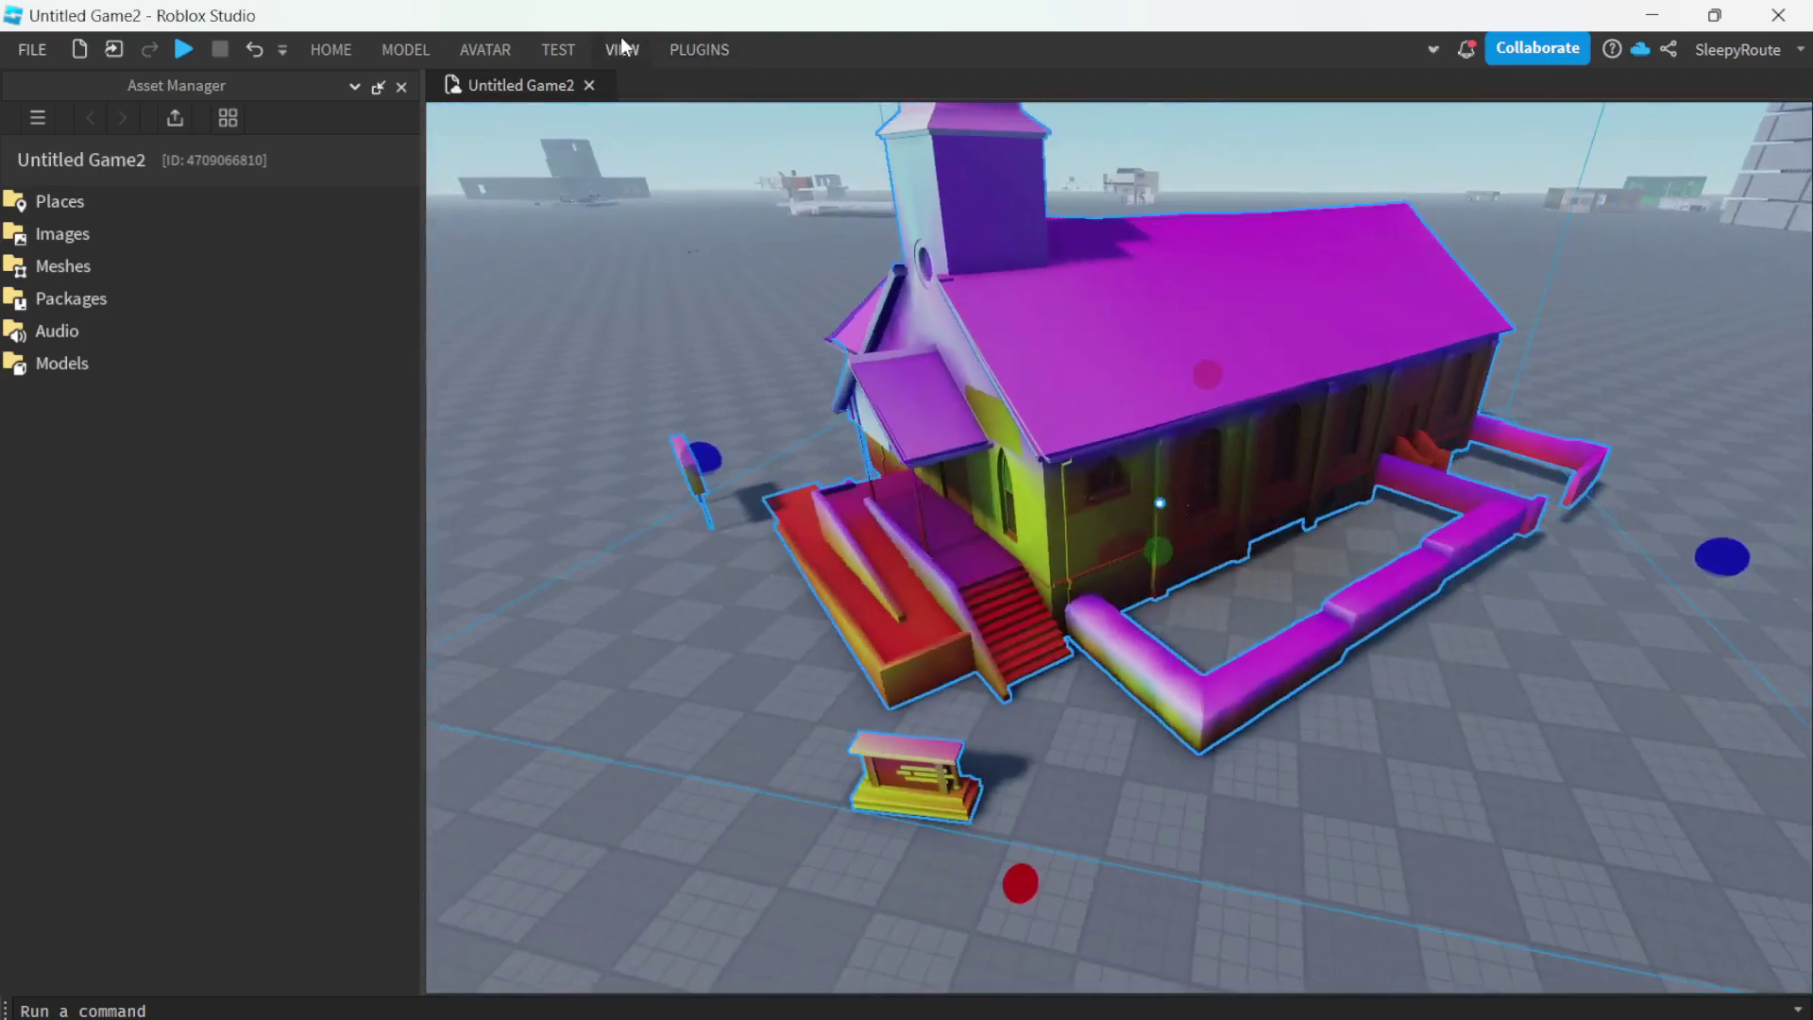
{"action": "left_click", "coordinate": [622, 49]}
{"action": "left_click", "coordinate": [159, 123]}
{"action": "left_click", "coordinate": [53, 147]}
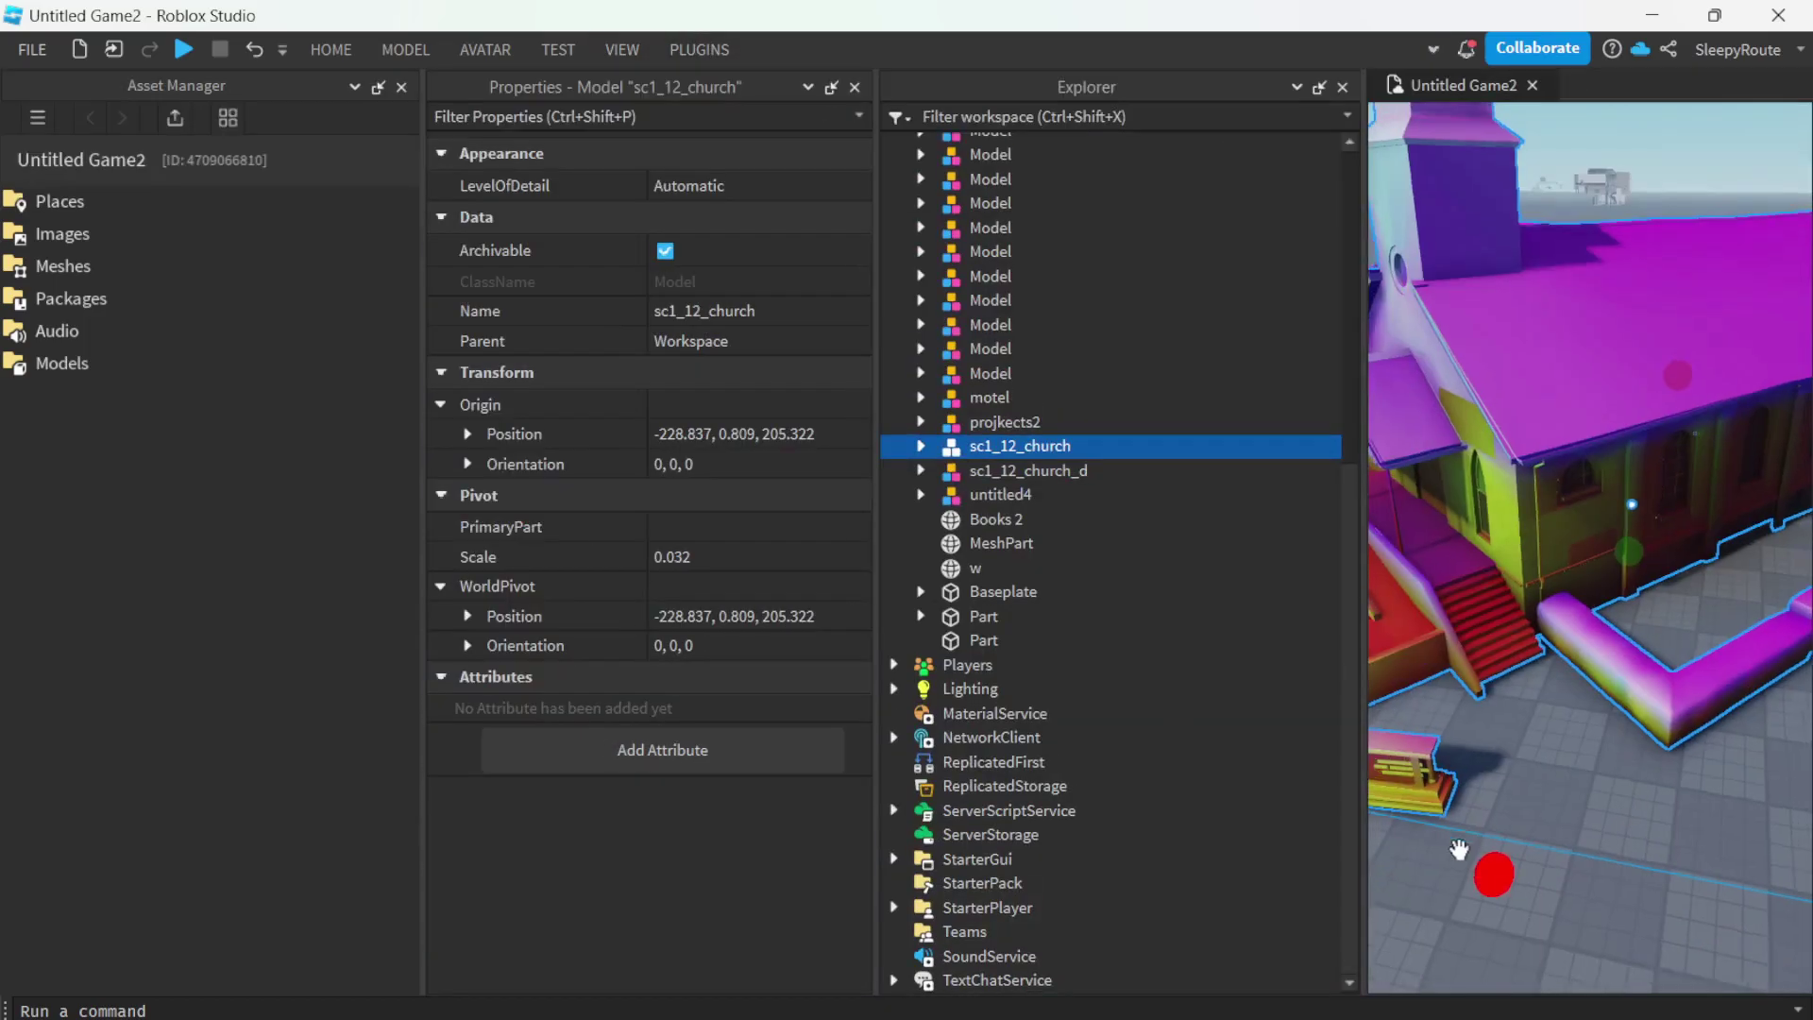
- Expand the original church's Drawable Model meshes, then select and expand the duplicate sc1_12_church_d
{"action": "left_click", "coordinate": [401, 86]}
{"action": "key", "text": "f"}
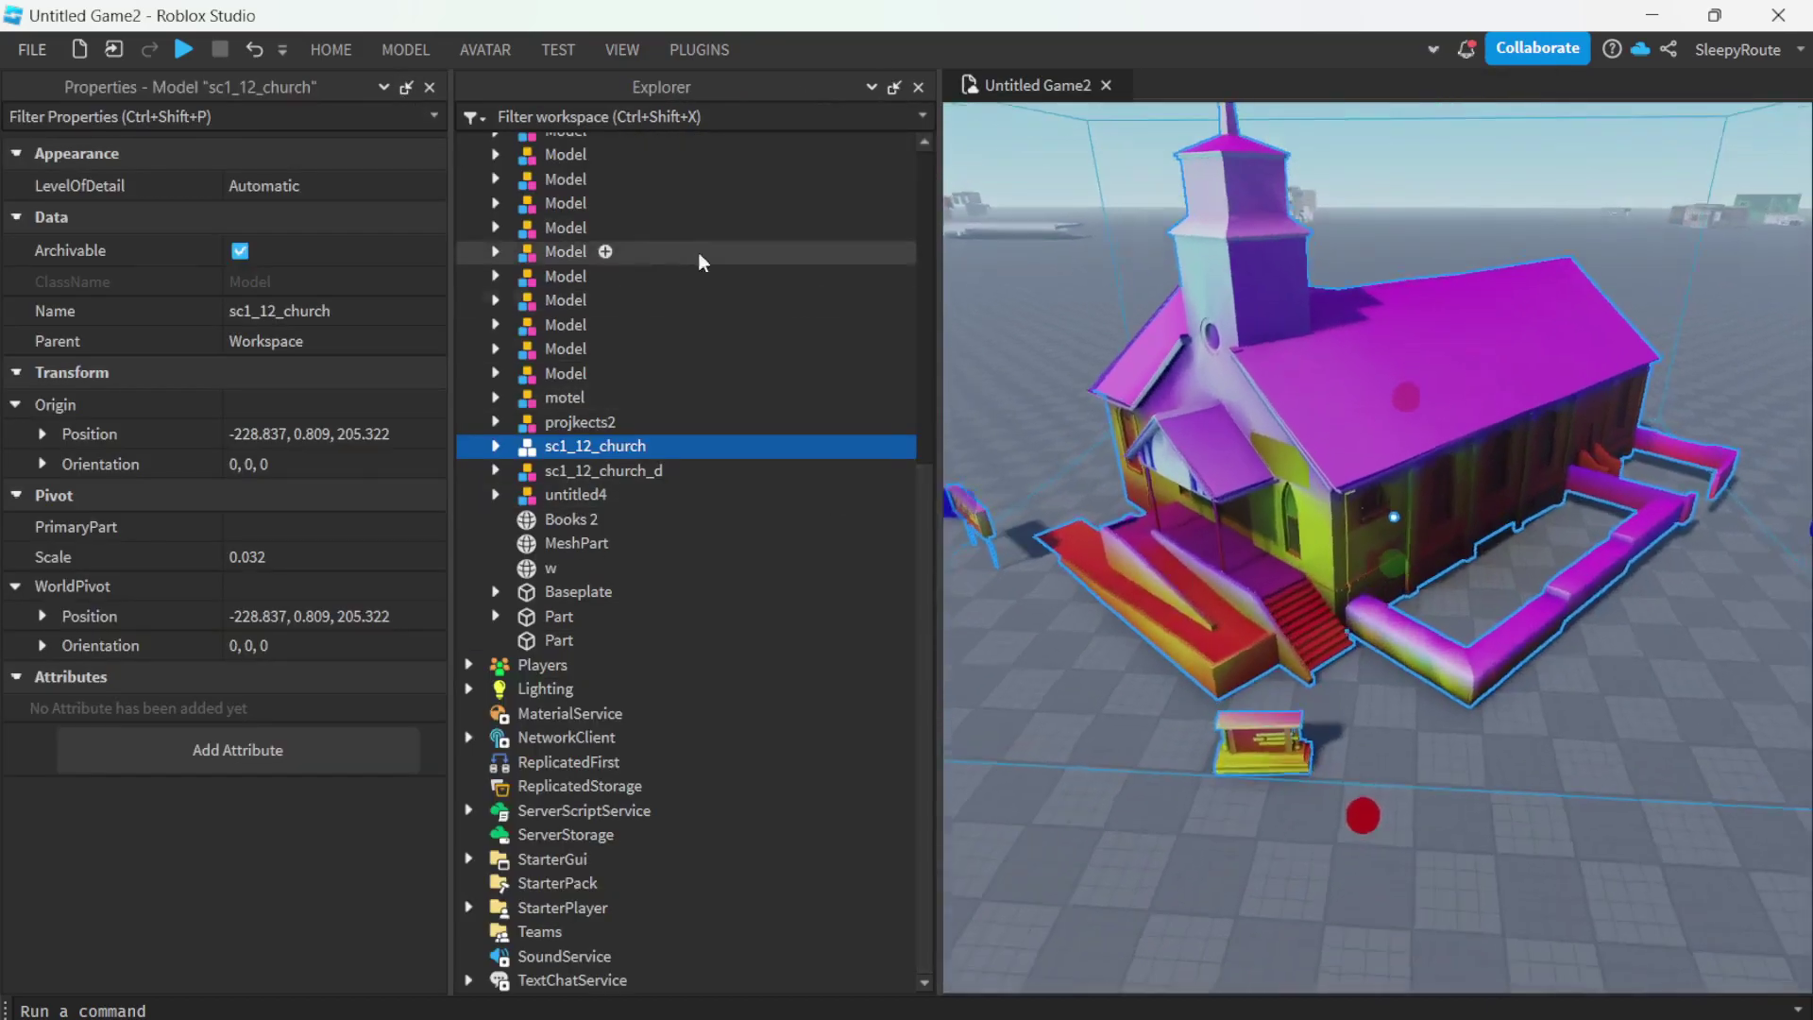
{"action": "left_click", "coordinate": [494, 445]}
{"action": "left_click", "coordinate": [522, 471]}
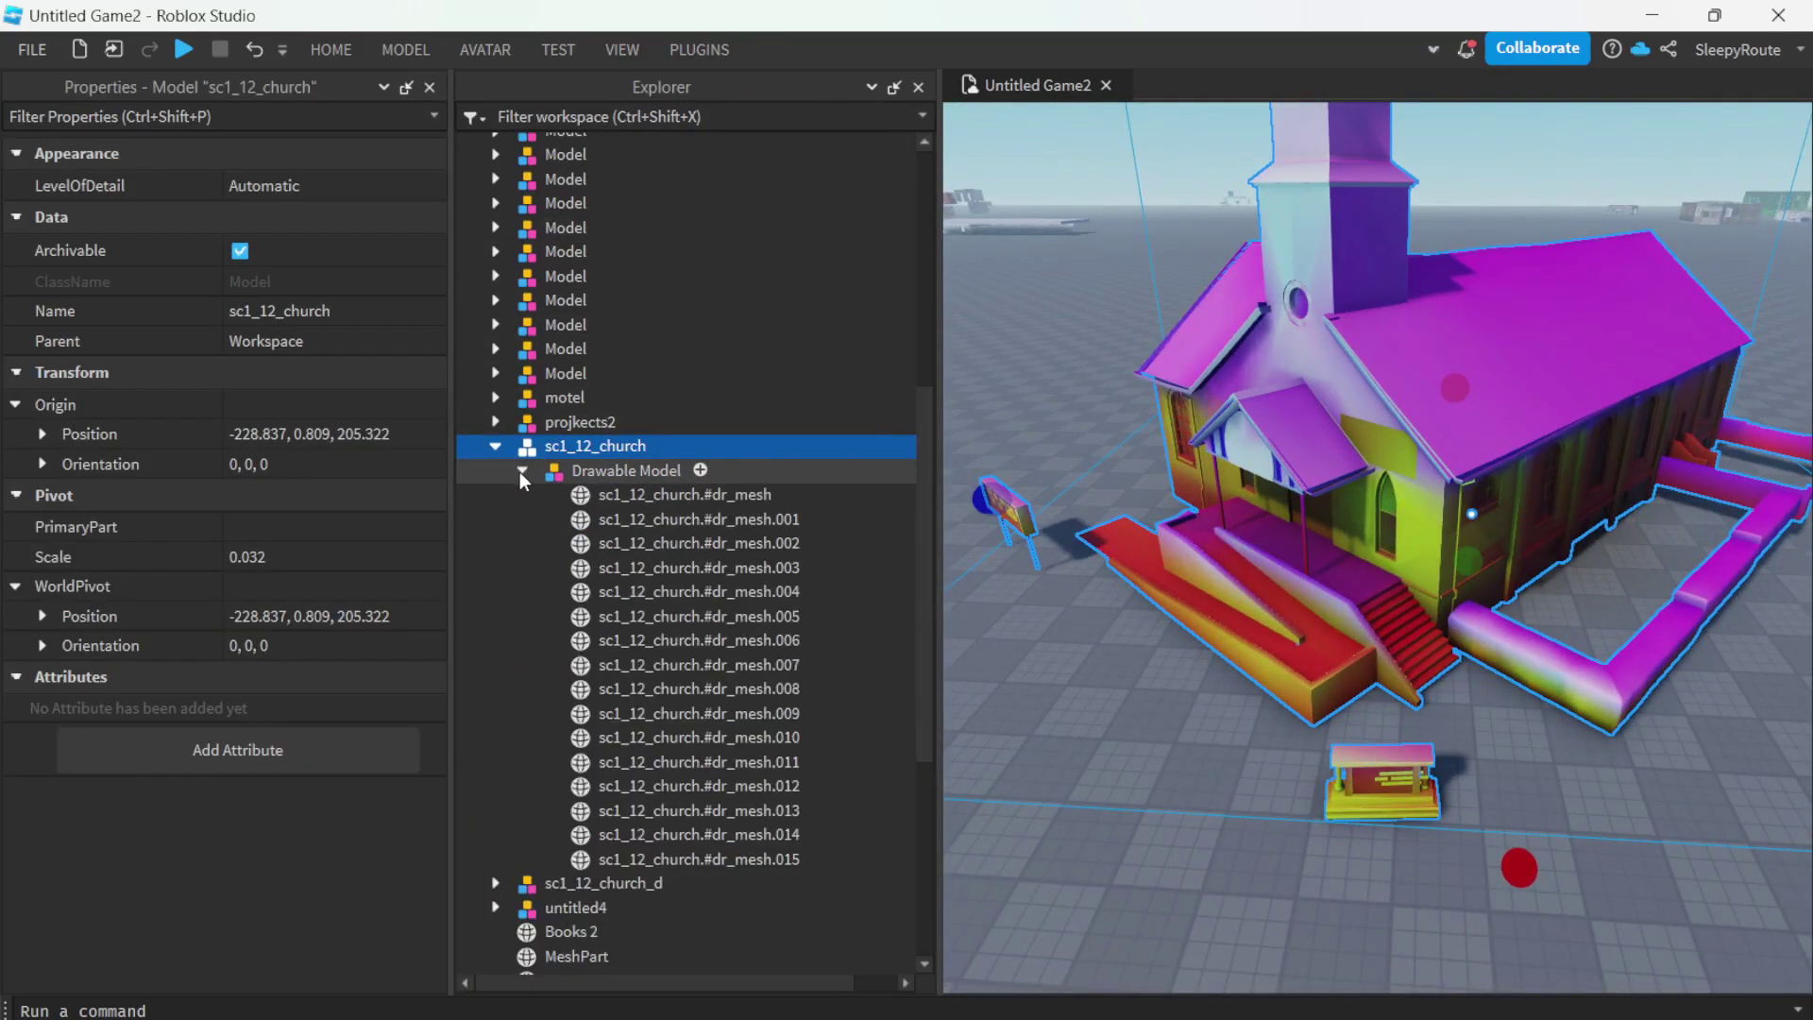
{"action": "left_click", "coordinate": [690, 519]}
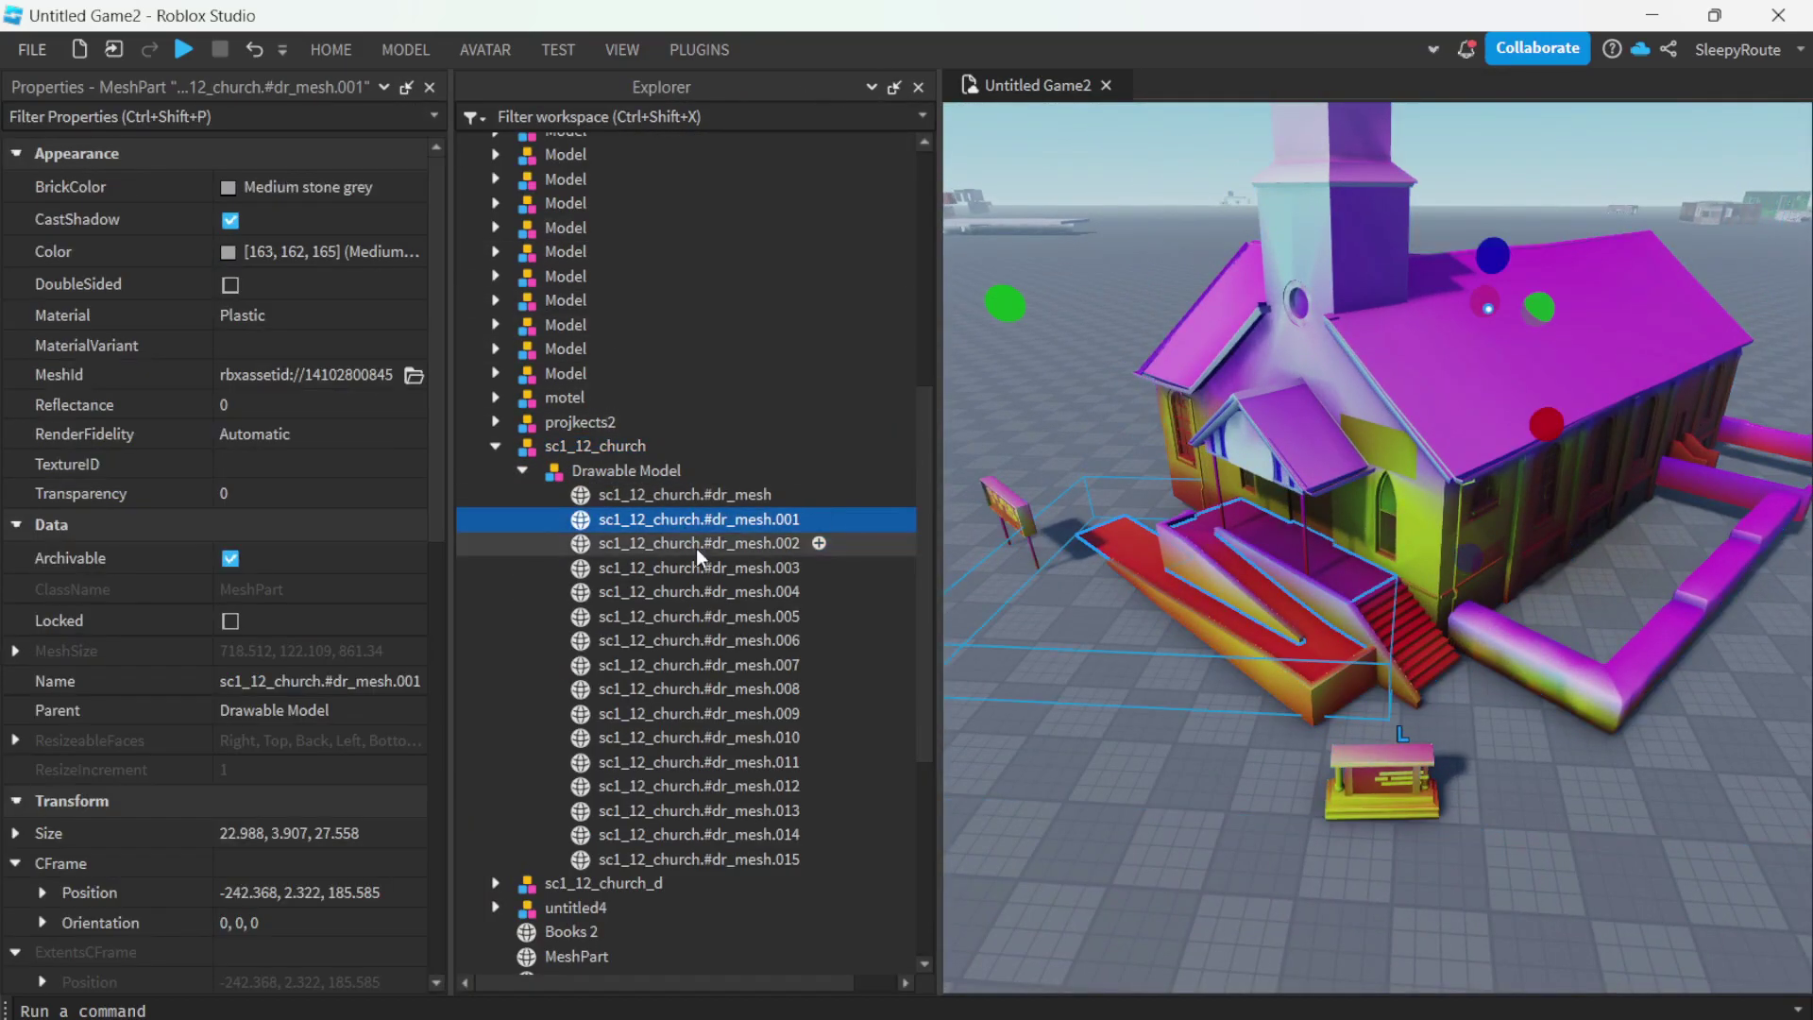
{"action": "left_click", "coordinate": [589, 882]}
{"action": "left_click", "coordinate": [495, 882]}
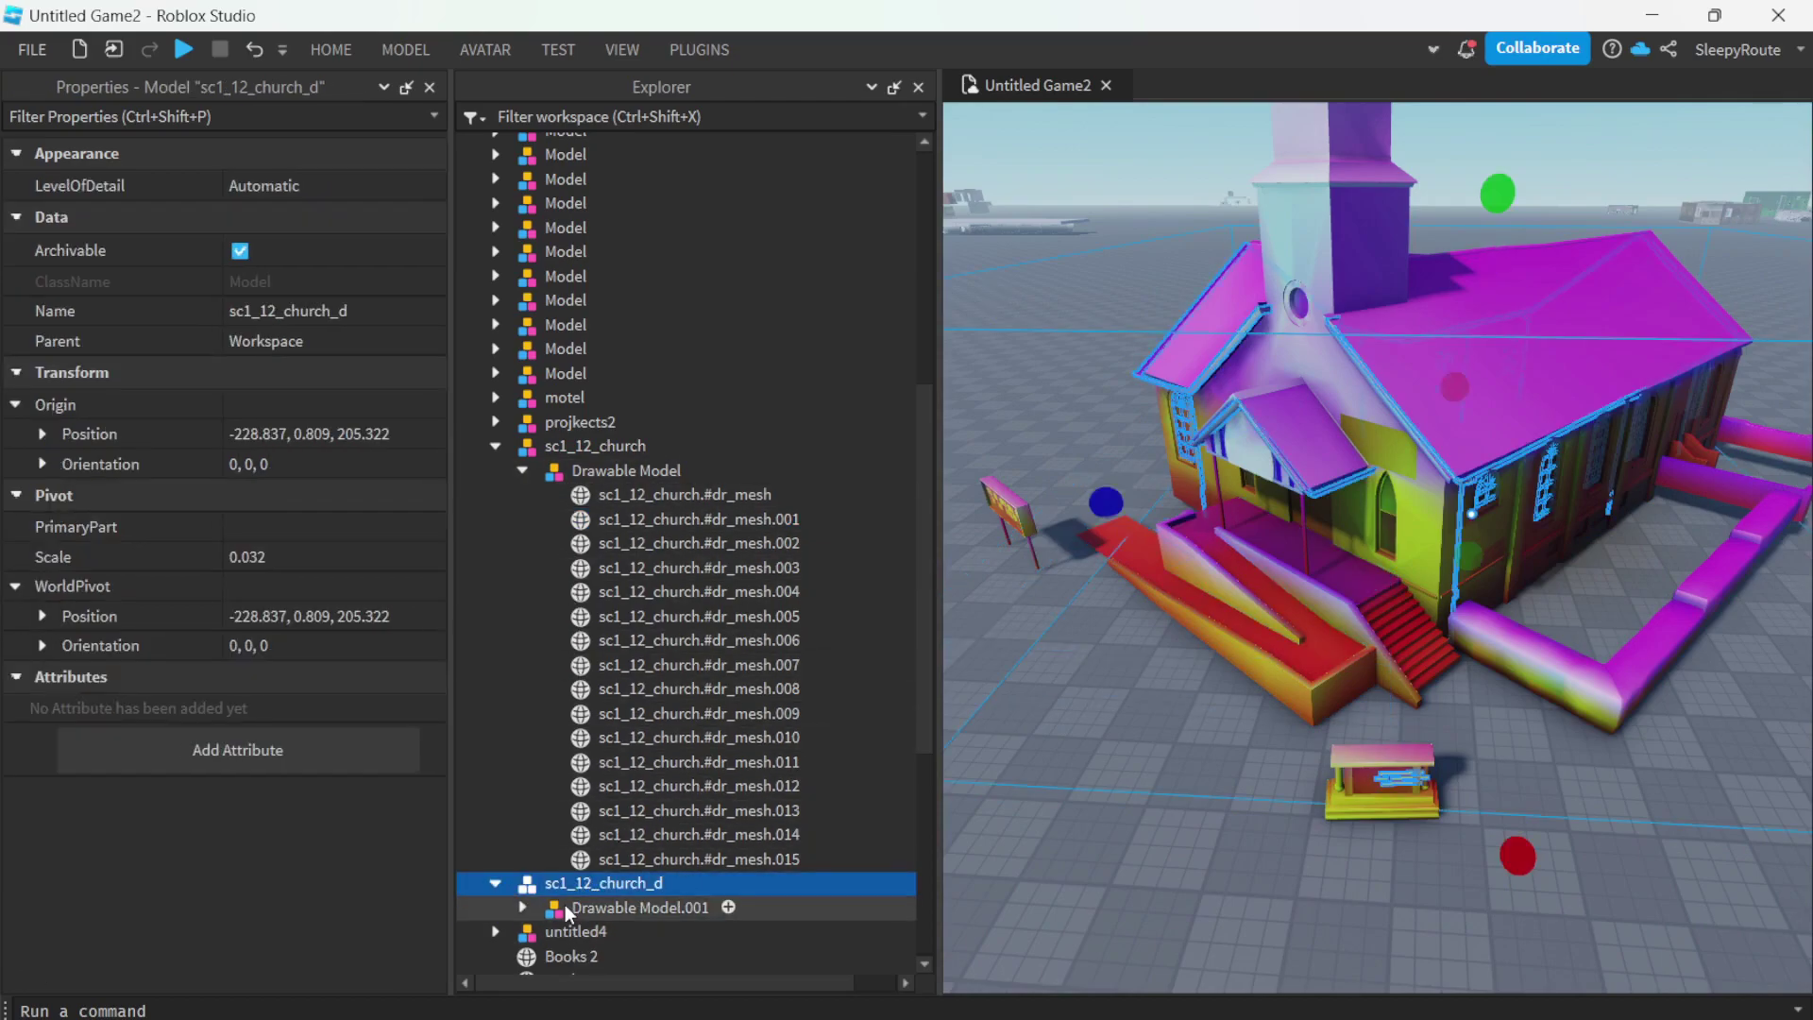
- With the Move tool, nudge sc1_12_church_d along X and Z toward the original church
{"action": "left_click", "coordinate": [331, 49]}
{"action": "left_click", "coordinate": [251, 104]}
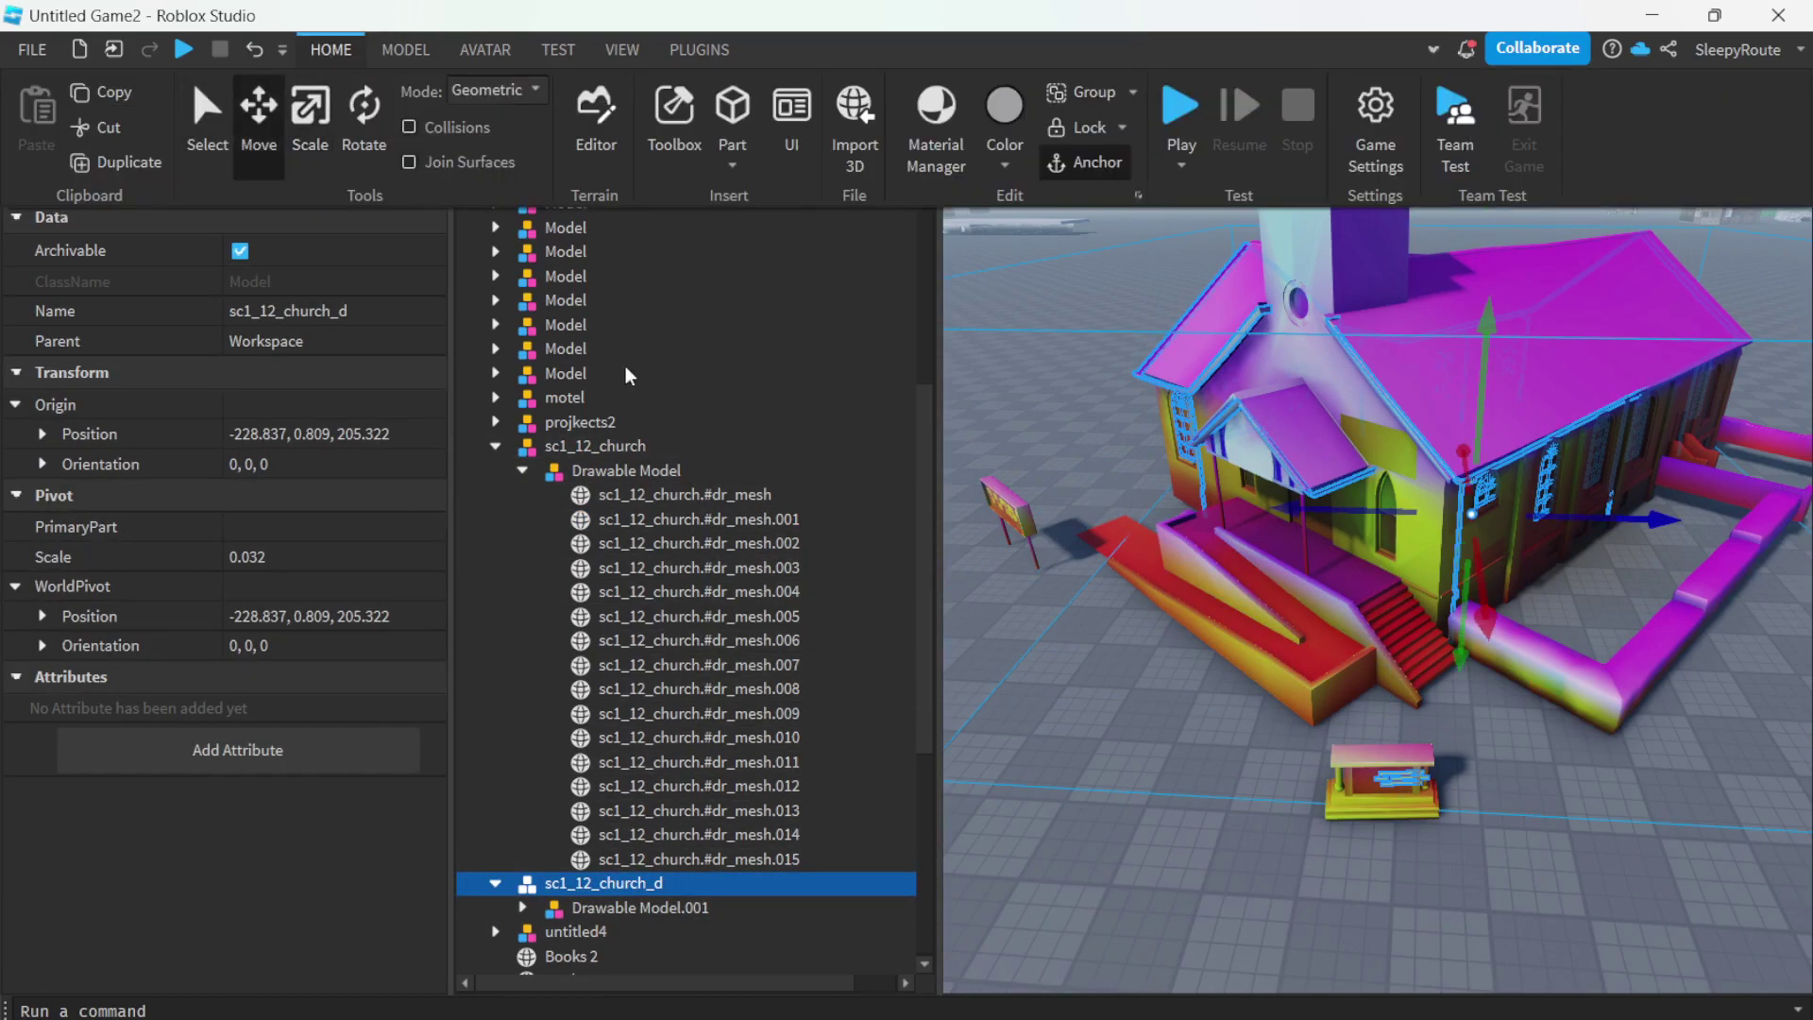
{"action": "key", "text": "f"}
{"action": "scroll", "coordinate": [1322, 614], "scroll_direction": "up", "scroll_amount": 6}
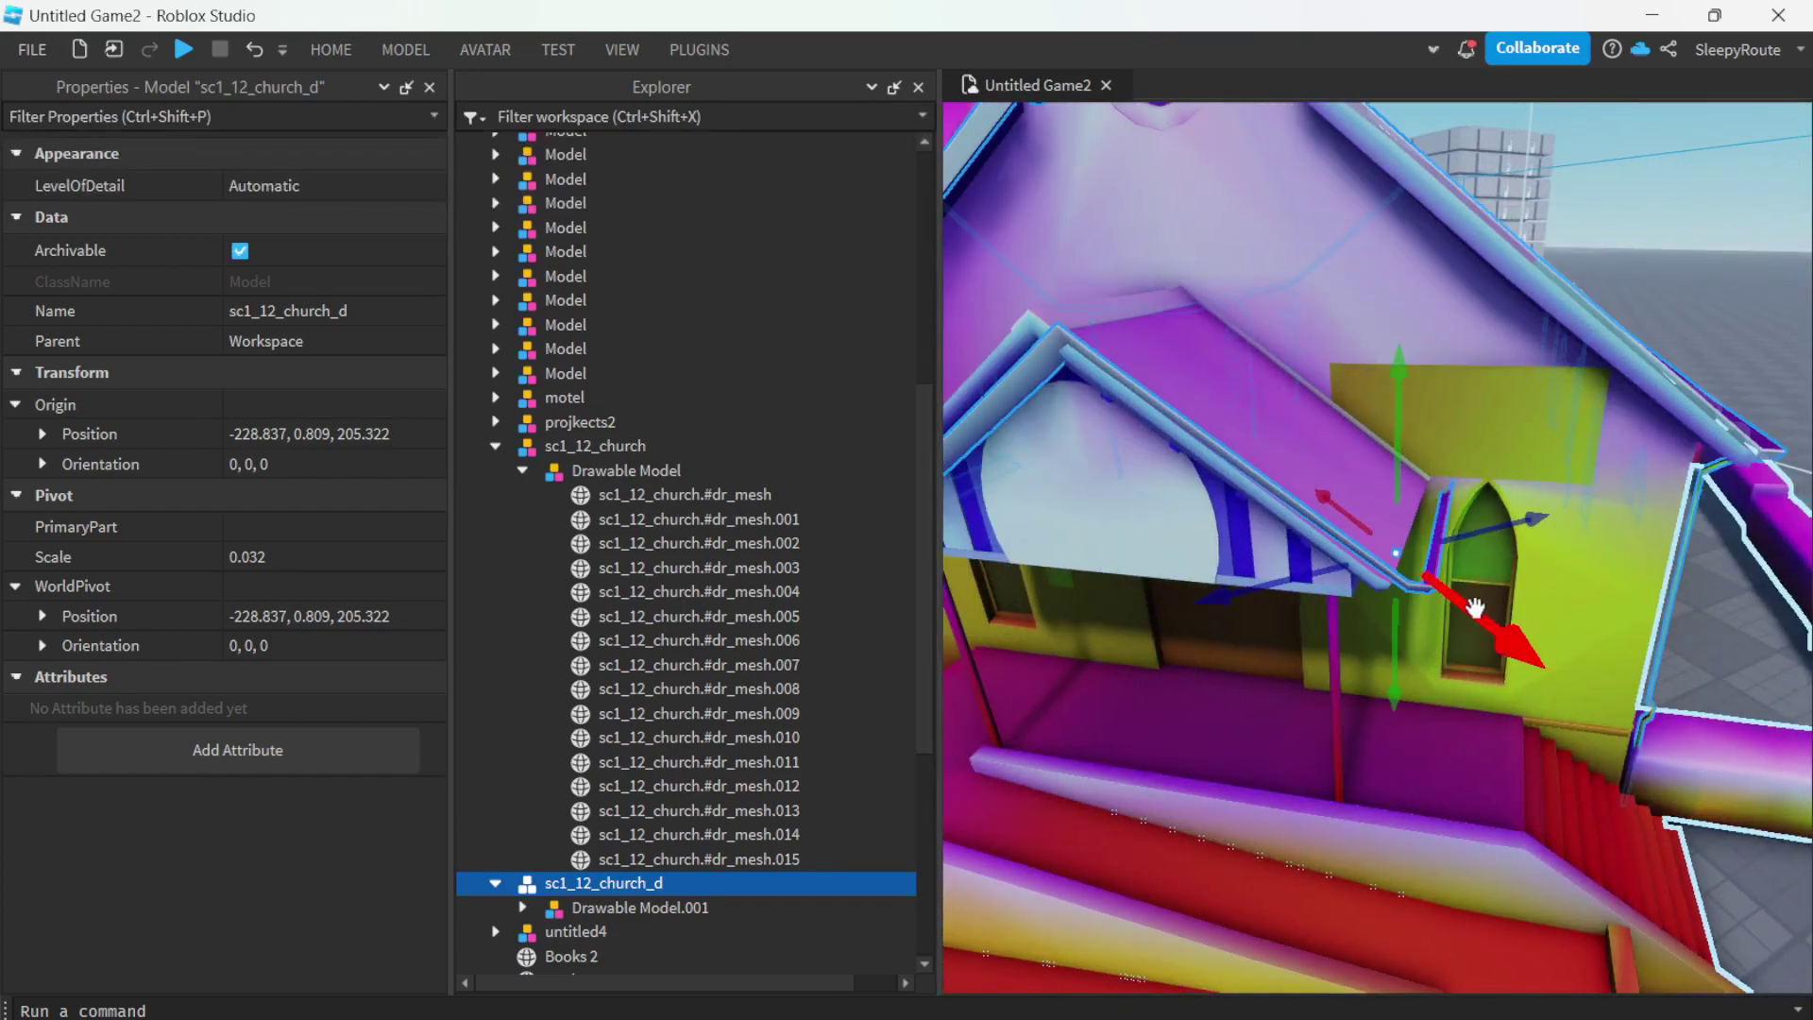
{"action": "left_click_drag", "start_coordinate": [1474, 609], "coordinate": [1511, 604]}
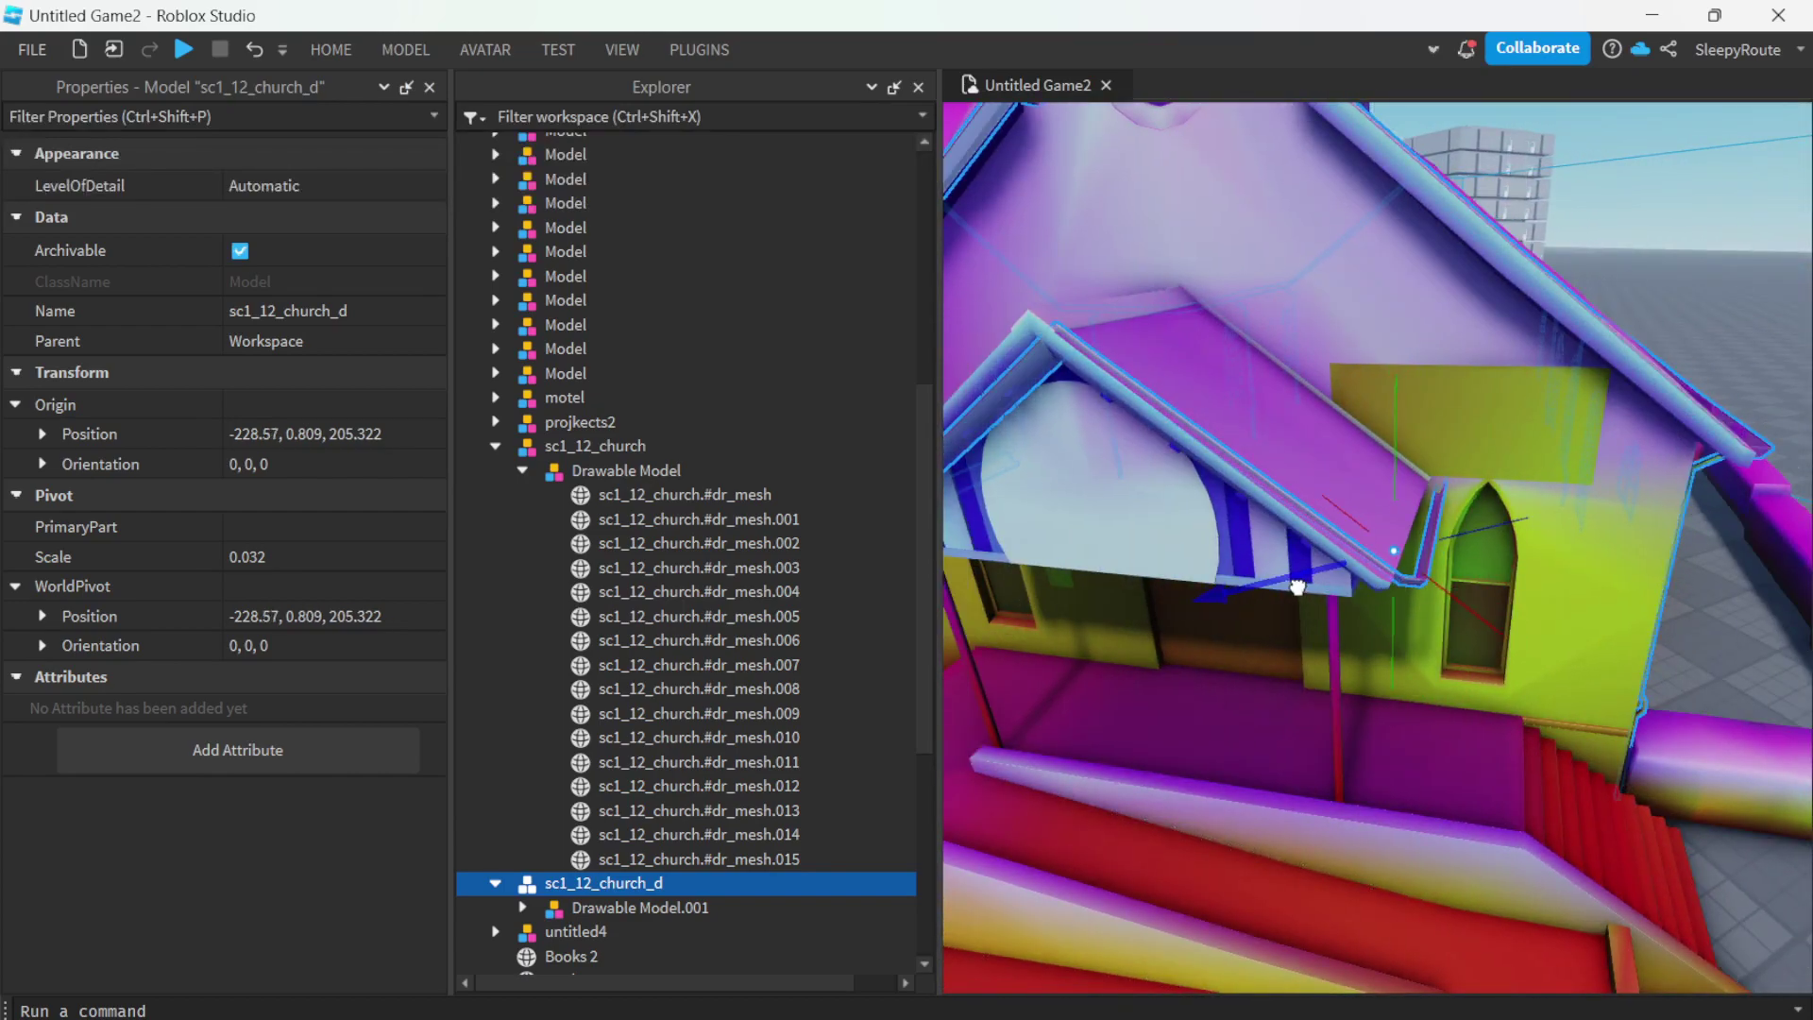
{"action": "left_click_drag", "start_coordinate": [1288, 588], "coordinate": [1288, 586]}
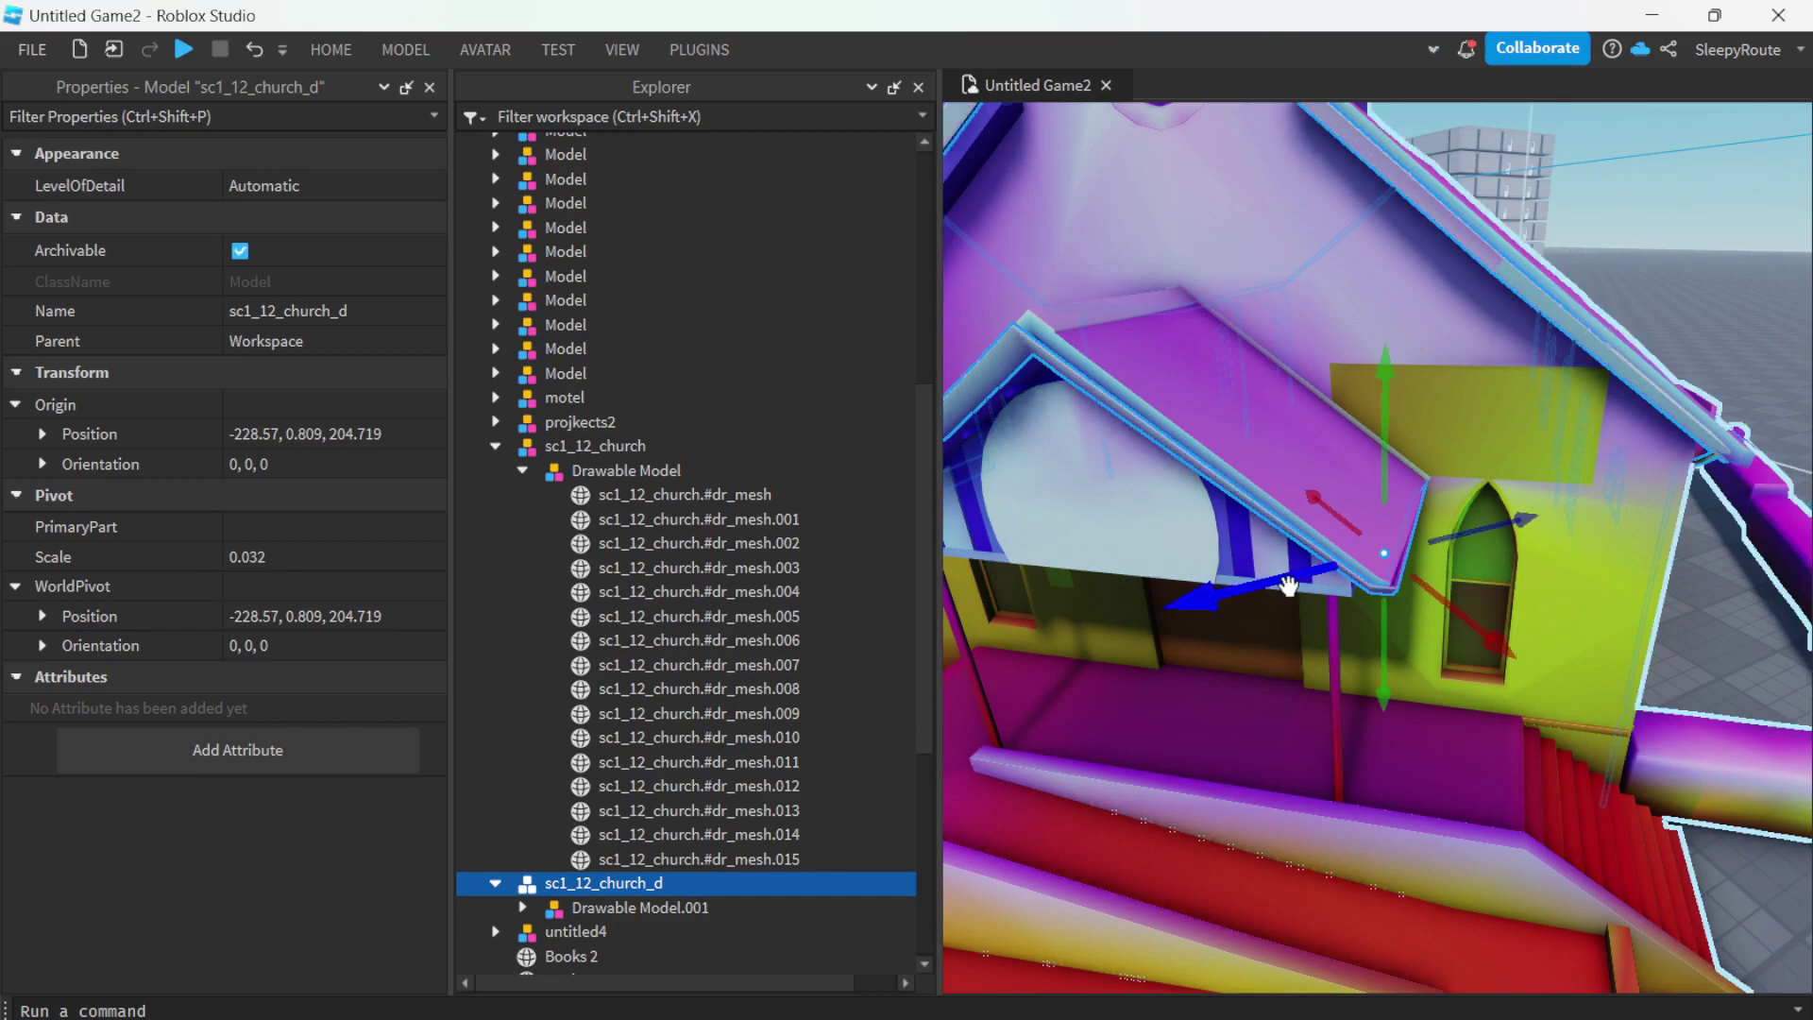
{"action": "right_click_drag", "start_coordinate": [1407, 585], "coordinate": [1524, 543]}
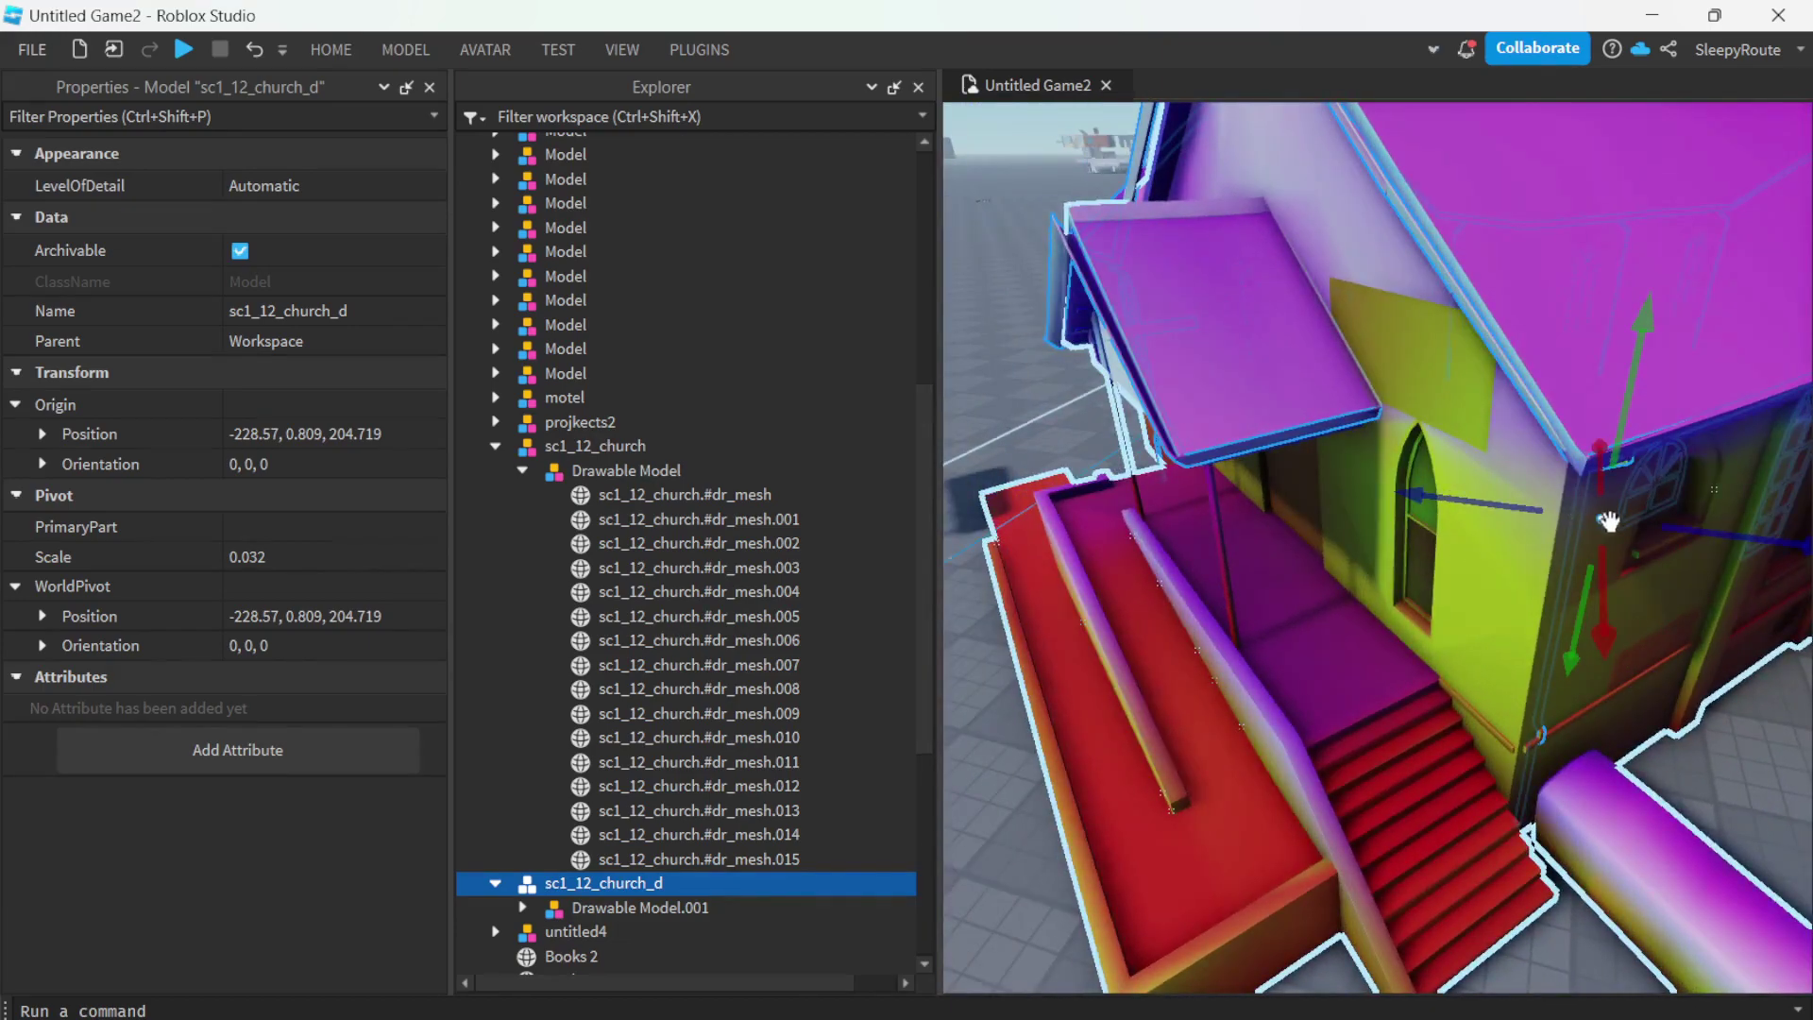
{"action": "left_click_drag", "start_coordinate": [1465, 509], "coordinate": [1470, 510]}
- Raise, lower and shift the duplicate along Z and X at the gable, undoing one overshoot
{"action": "key", "text": "f"}
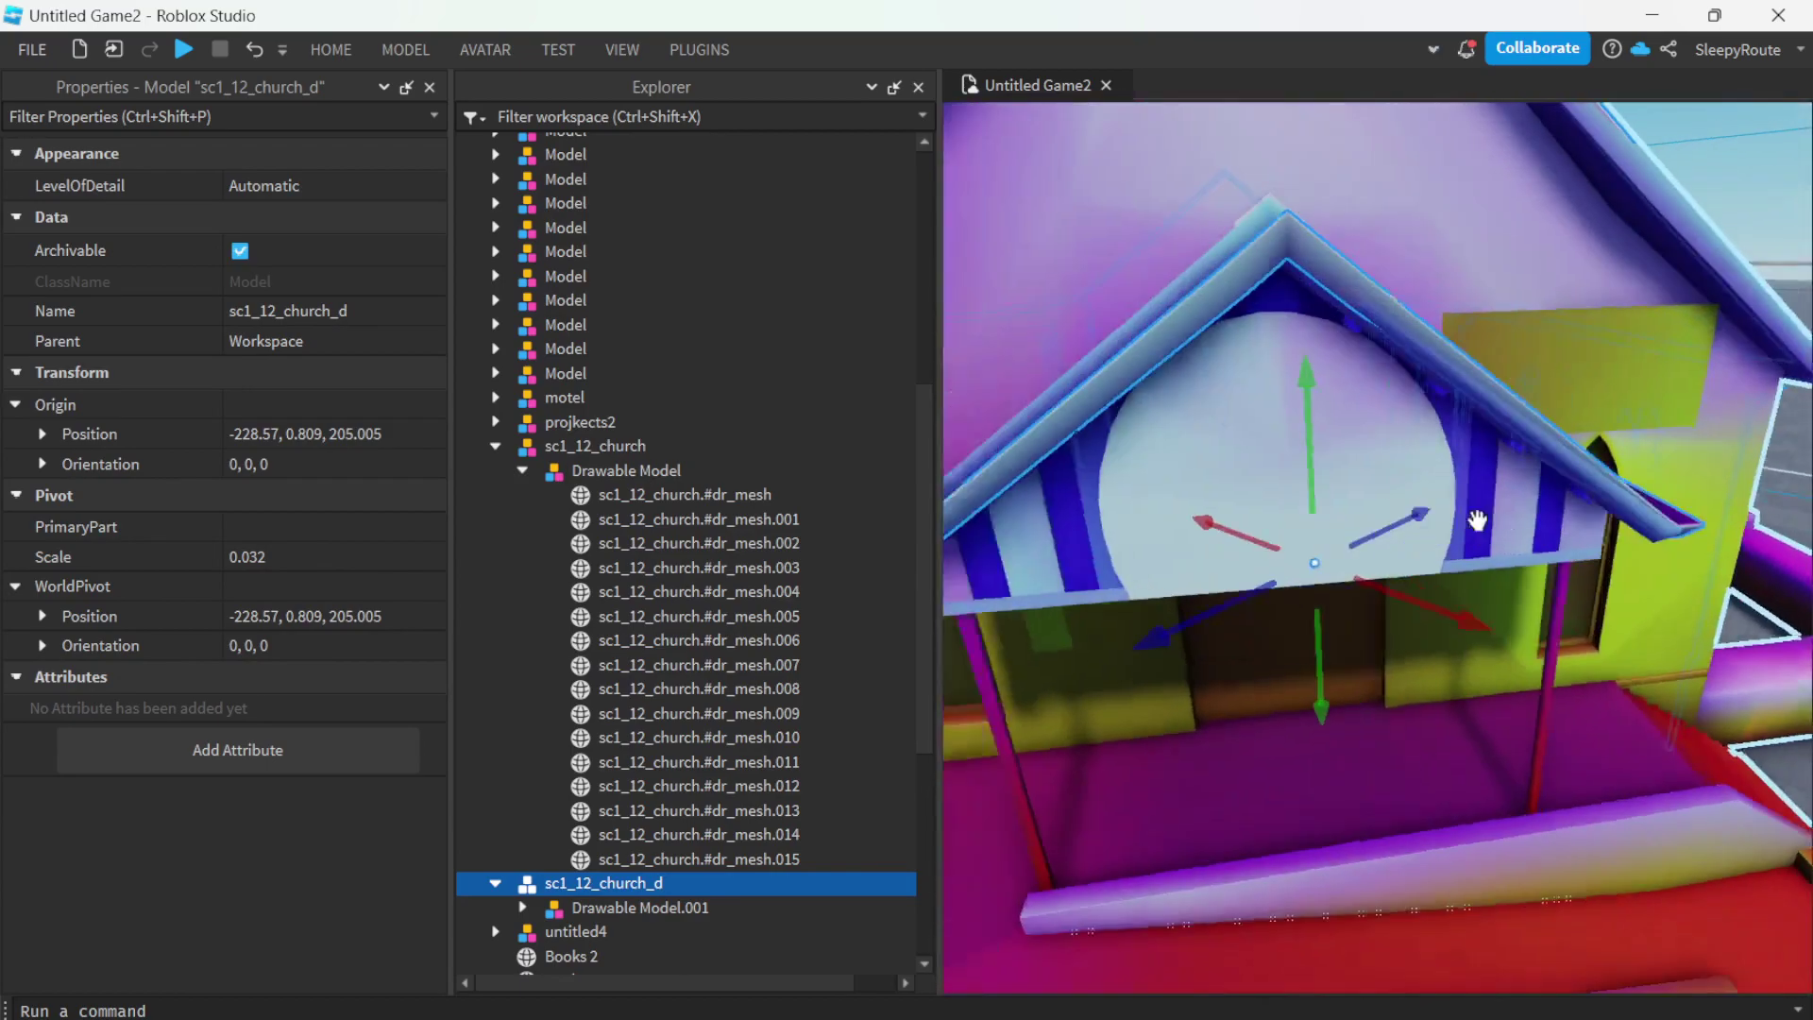
{"action": "left_click_drag", "start_coordinate": [1229, 375], "coordinate": [1225, 354]}
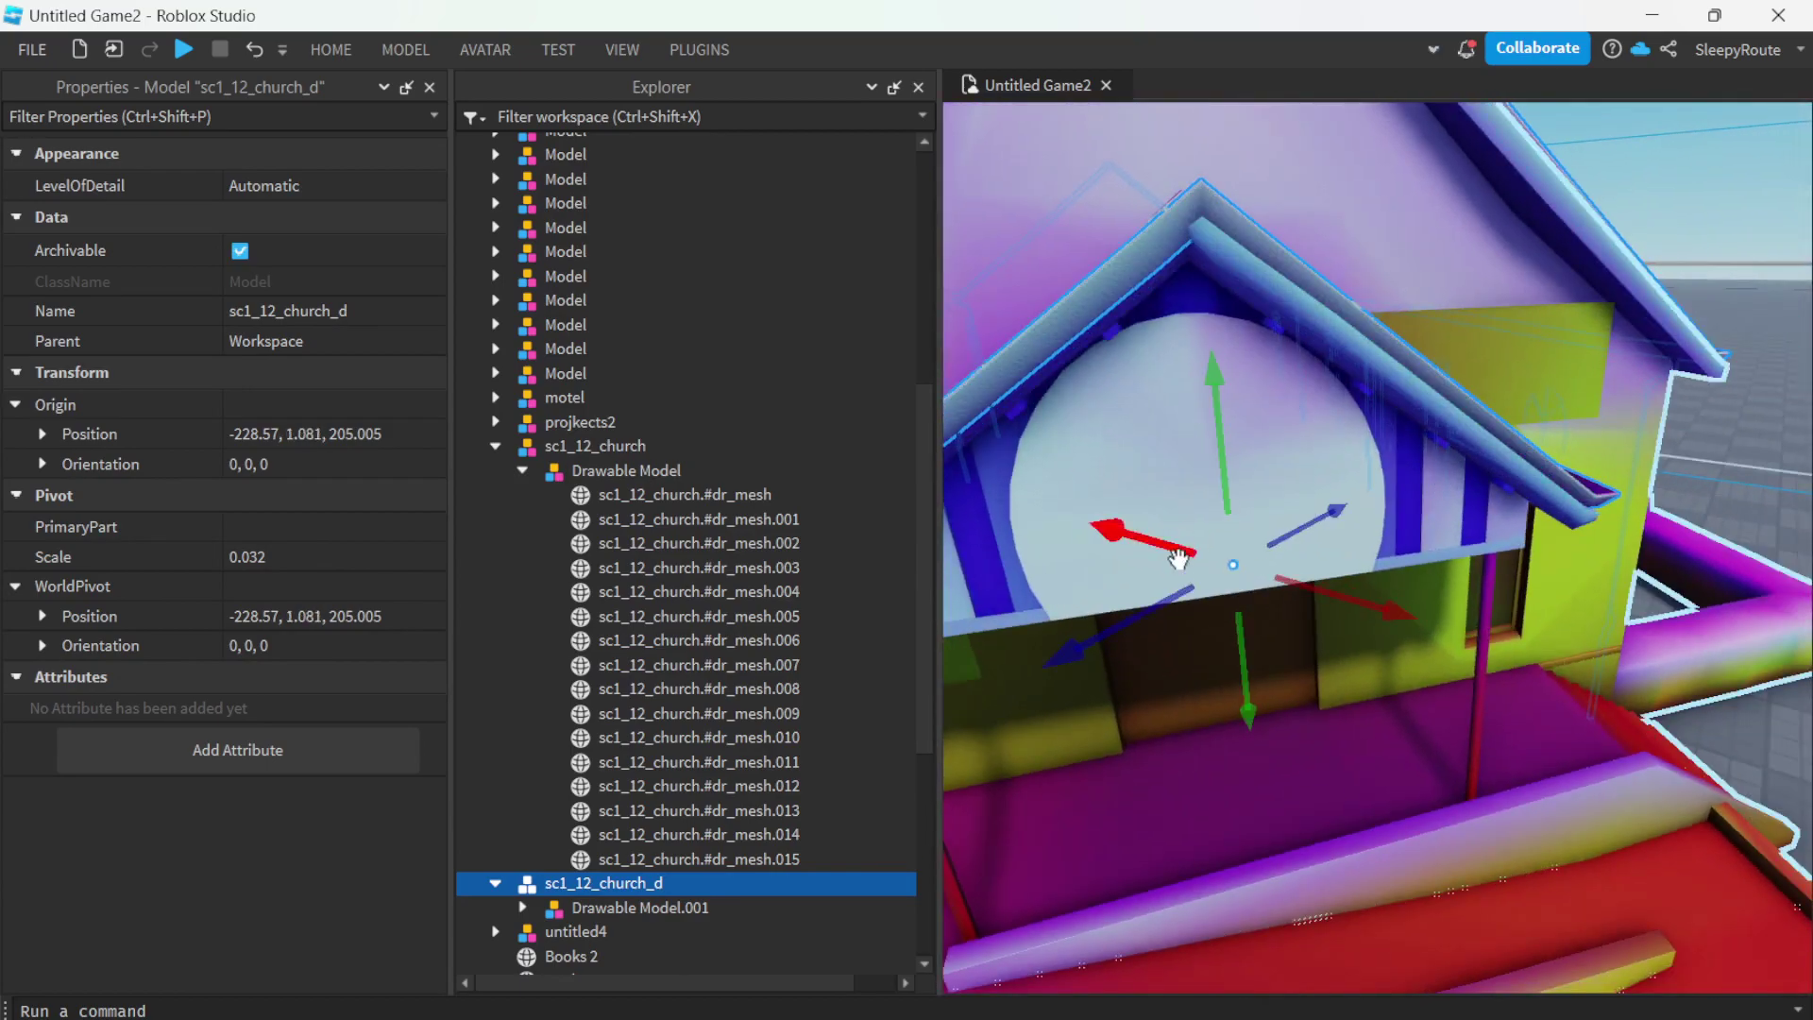
{"action": "left_click_drag", "start_coordinate": [1171, 604], "coordinate": [1150, 622]}
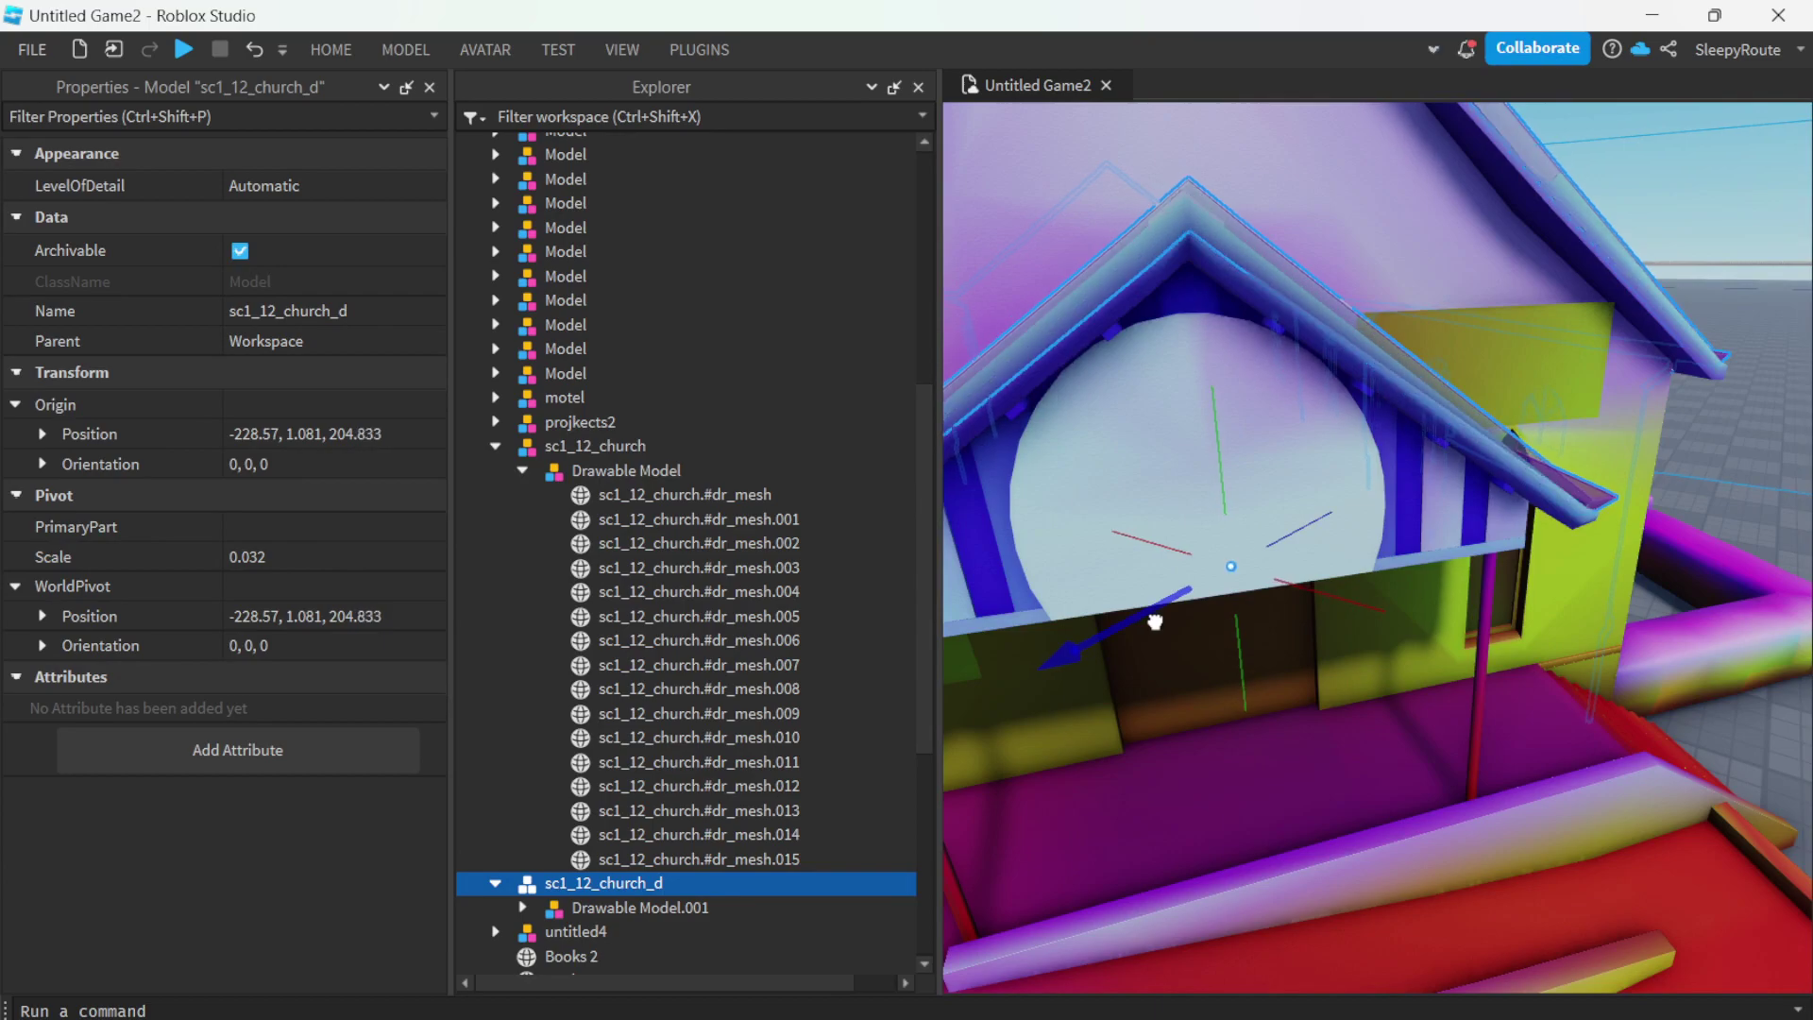
{"action": "left_click_drag", "start_coordinate": [1216, 442], "coordinate": [1218, 440]}
{"action": "right_click_drag", "start_coordinate": [1227, 444], "coordinate": [1357, 554]}
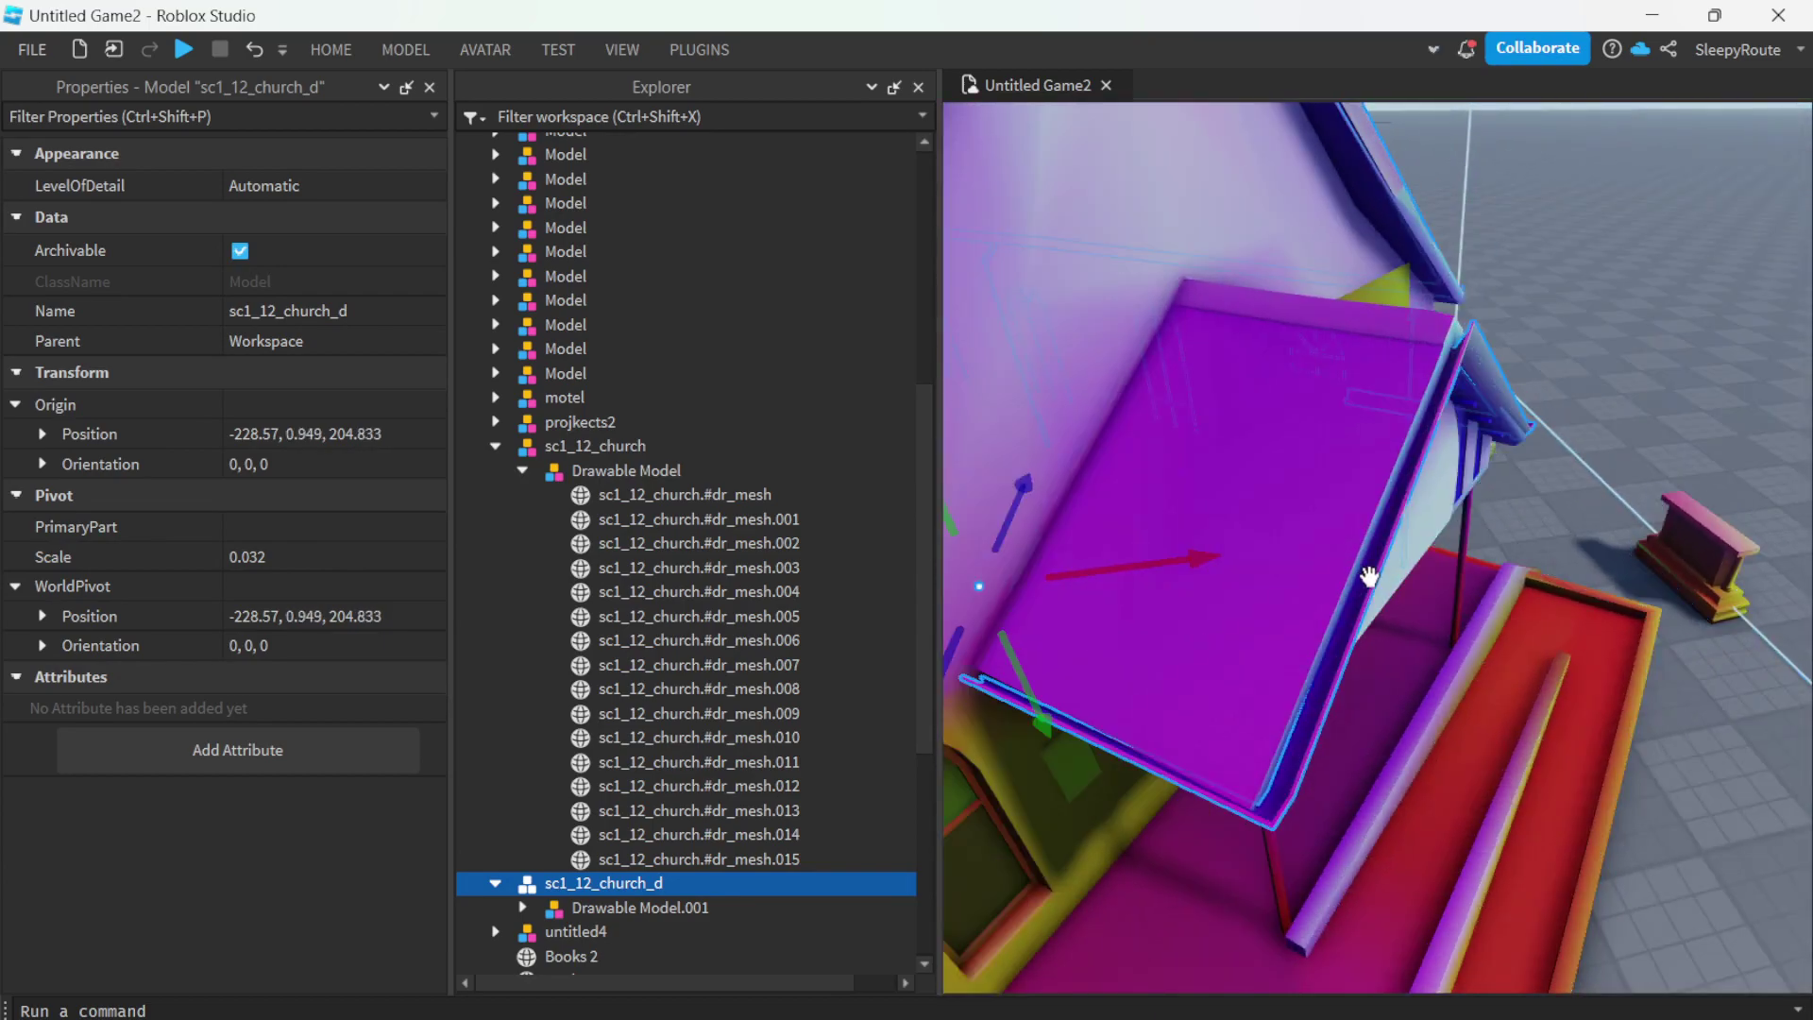
{"action": "left_click_drag", "start_coordinate": [1137, 565], "coordinate": [1134, 564]}
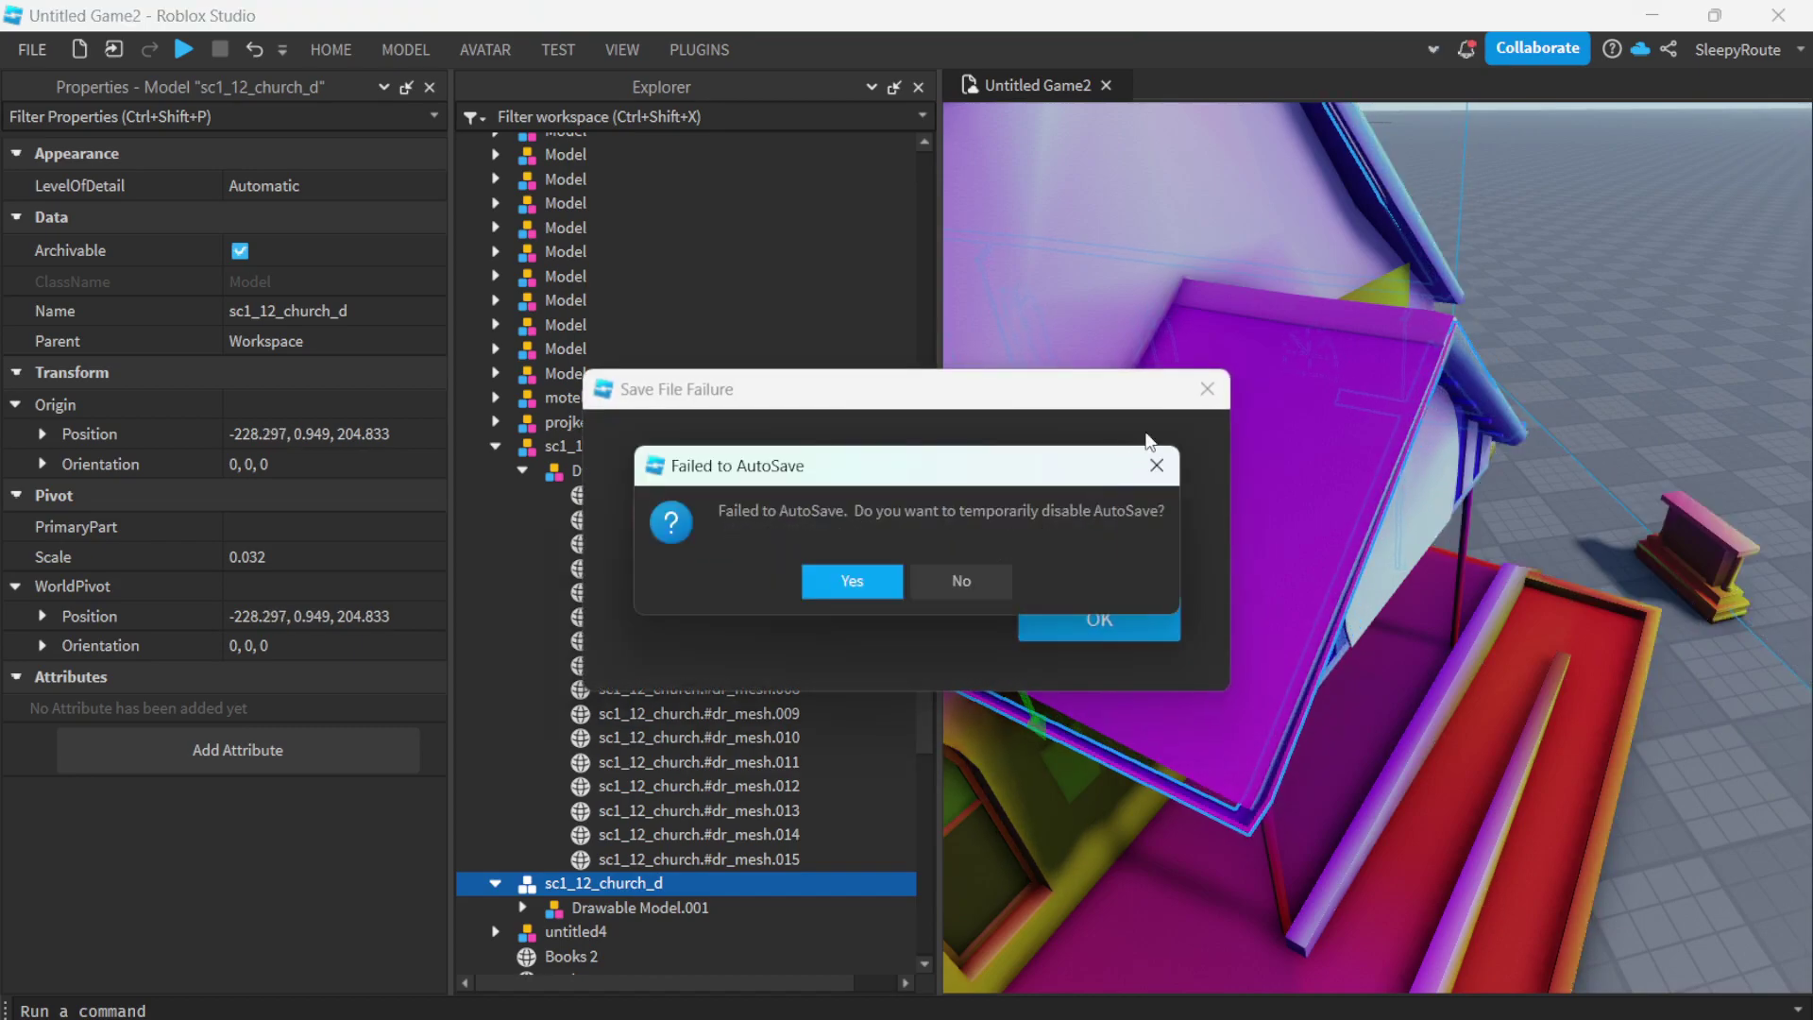
{"action": "left_click", "coordinate": [1160, 463]}
{"action": "left_click_drag", "start_coordinate": [1003, 495], "coordinate": [1015, 491]}
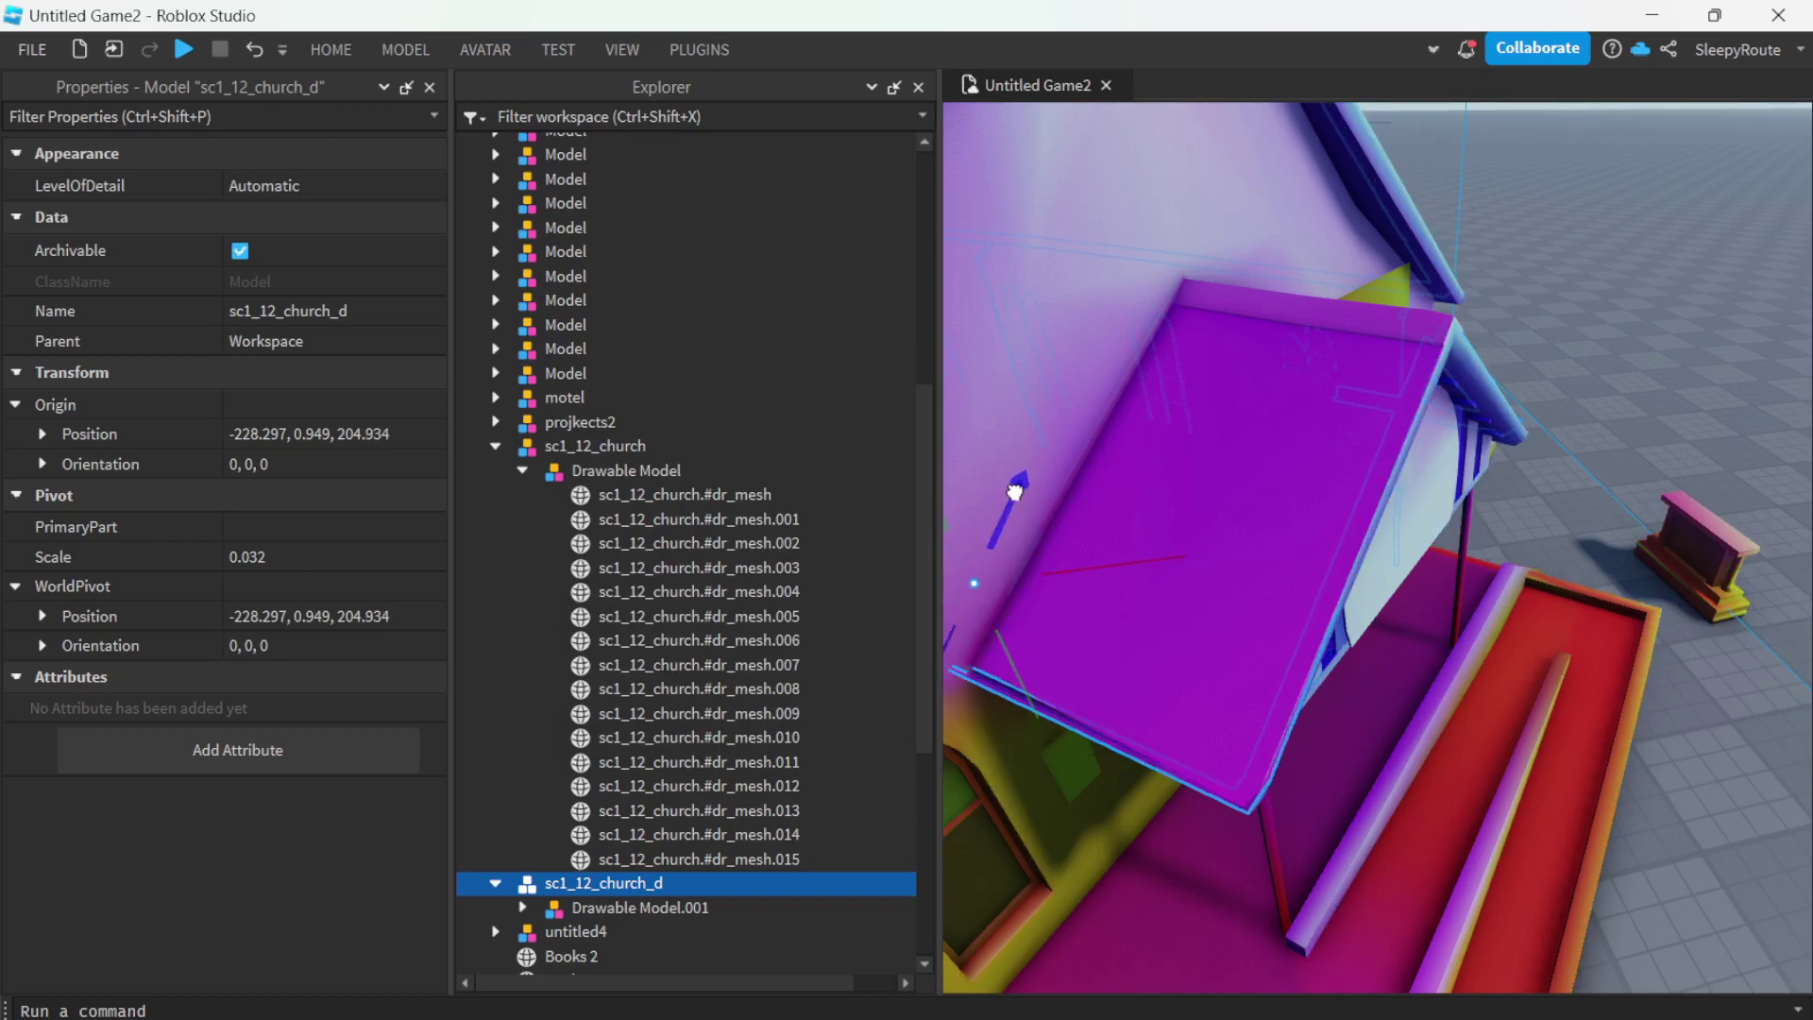
{"action": "key", "text": "ctrl+z"}
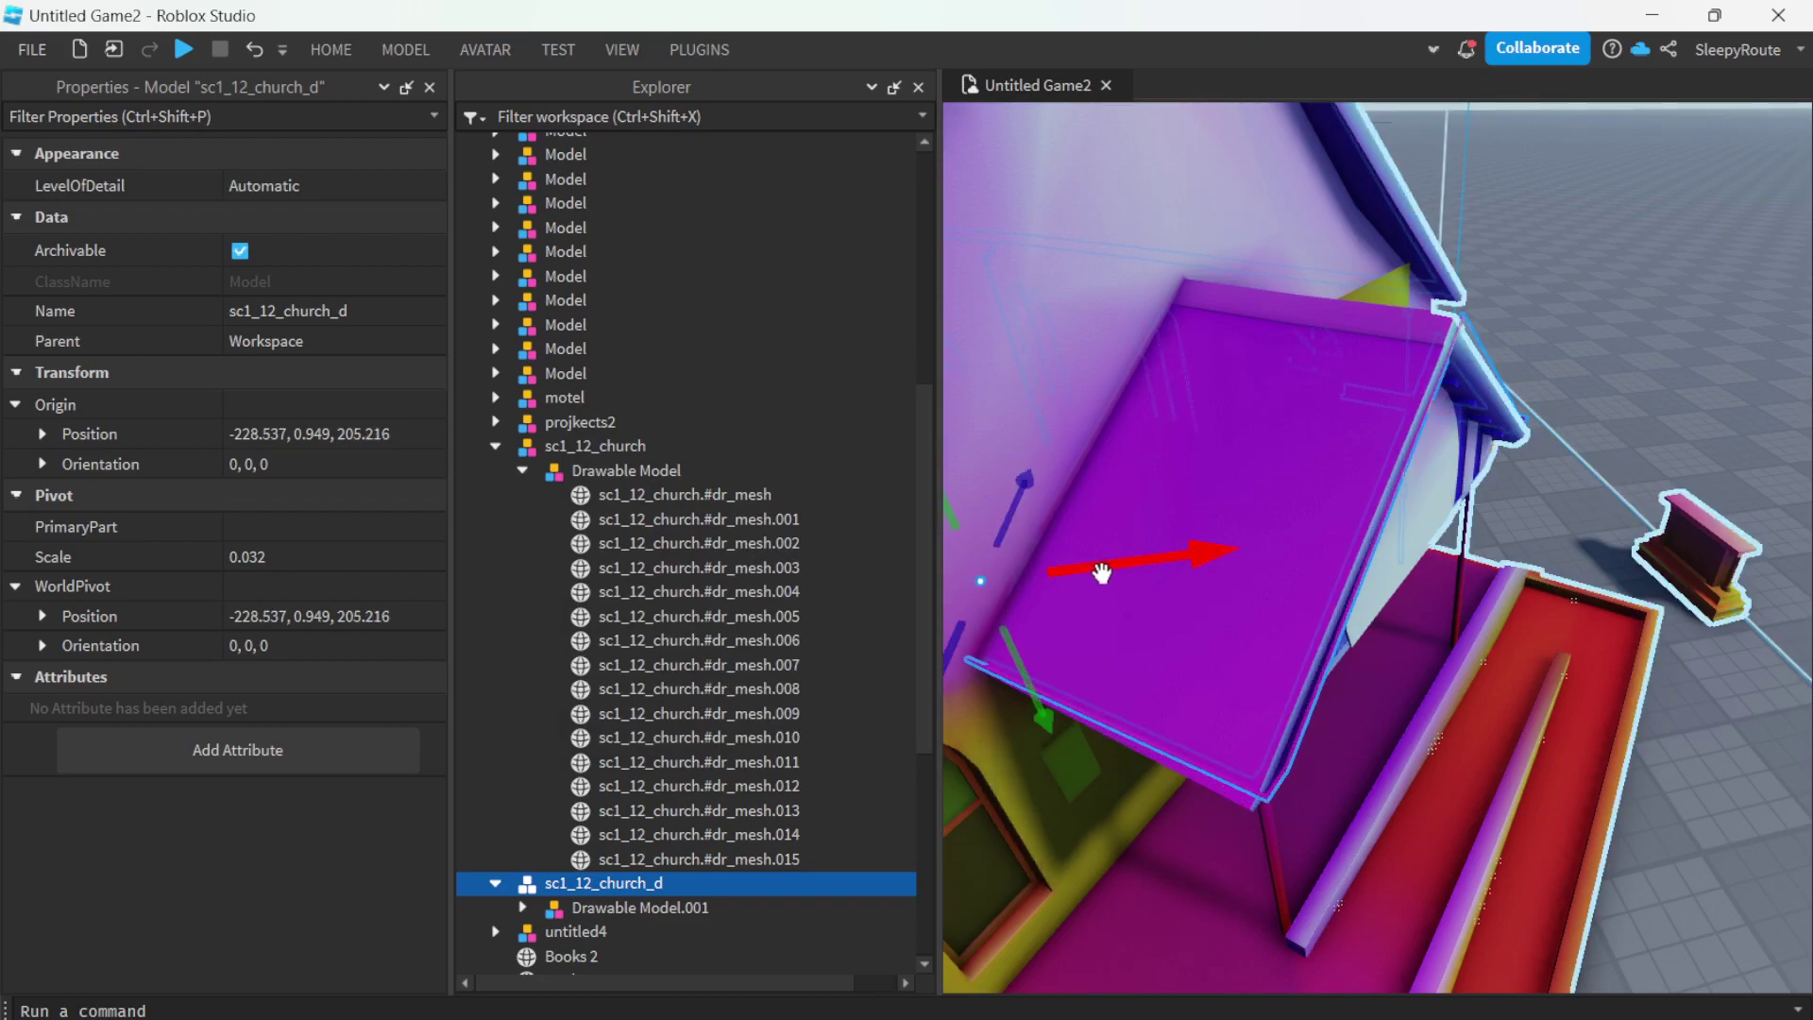
- Fine-tune the duplicate to -228.461, 0.949, 204.915, then select the original church
{"action": "left_click_drag", "start_coordinate": [1025, 561], "coordinate": [1098, 564]}
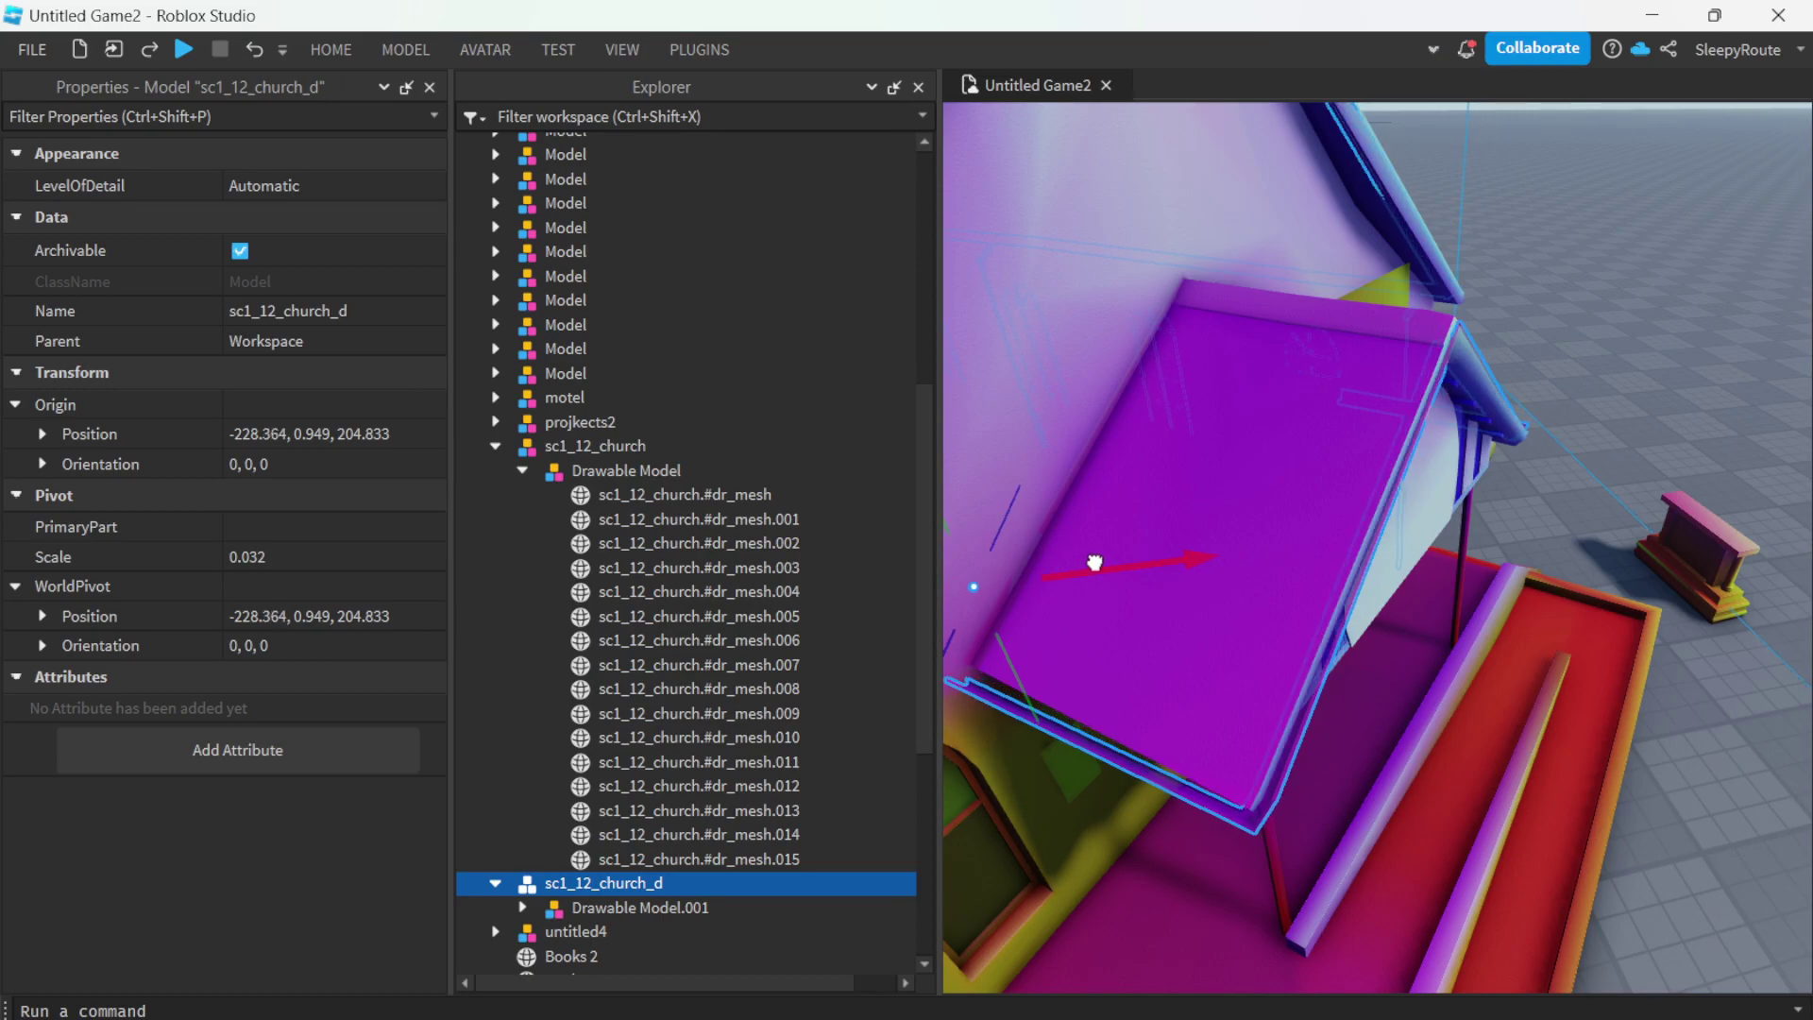
{"action": "scroll", "coordinate": [1094, 562], "scroll_direction": "down", "scroll_amount": 5}
{"action": "scroll", "coordinate": [1465, 848], "scroll_direction": "up", "scroll_amount": 3}
{"action": "left_click", "coordinate": [1411, 837]}
{"action": "scroll", "coordinate": [1408, 836], "scroll_direction": "up", "scroll_amount": 5}
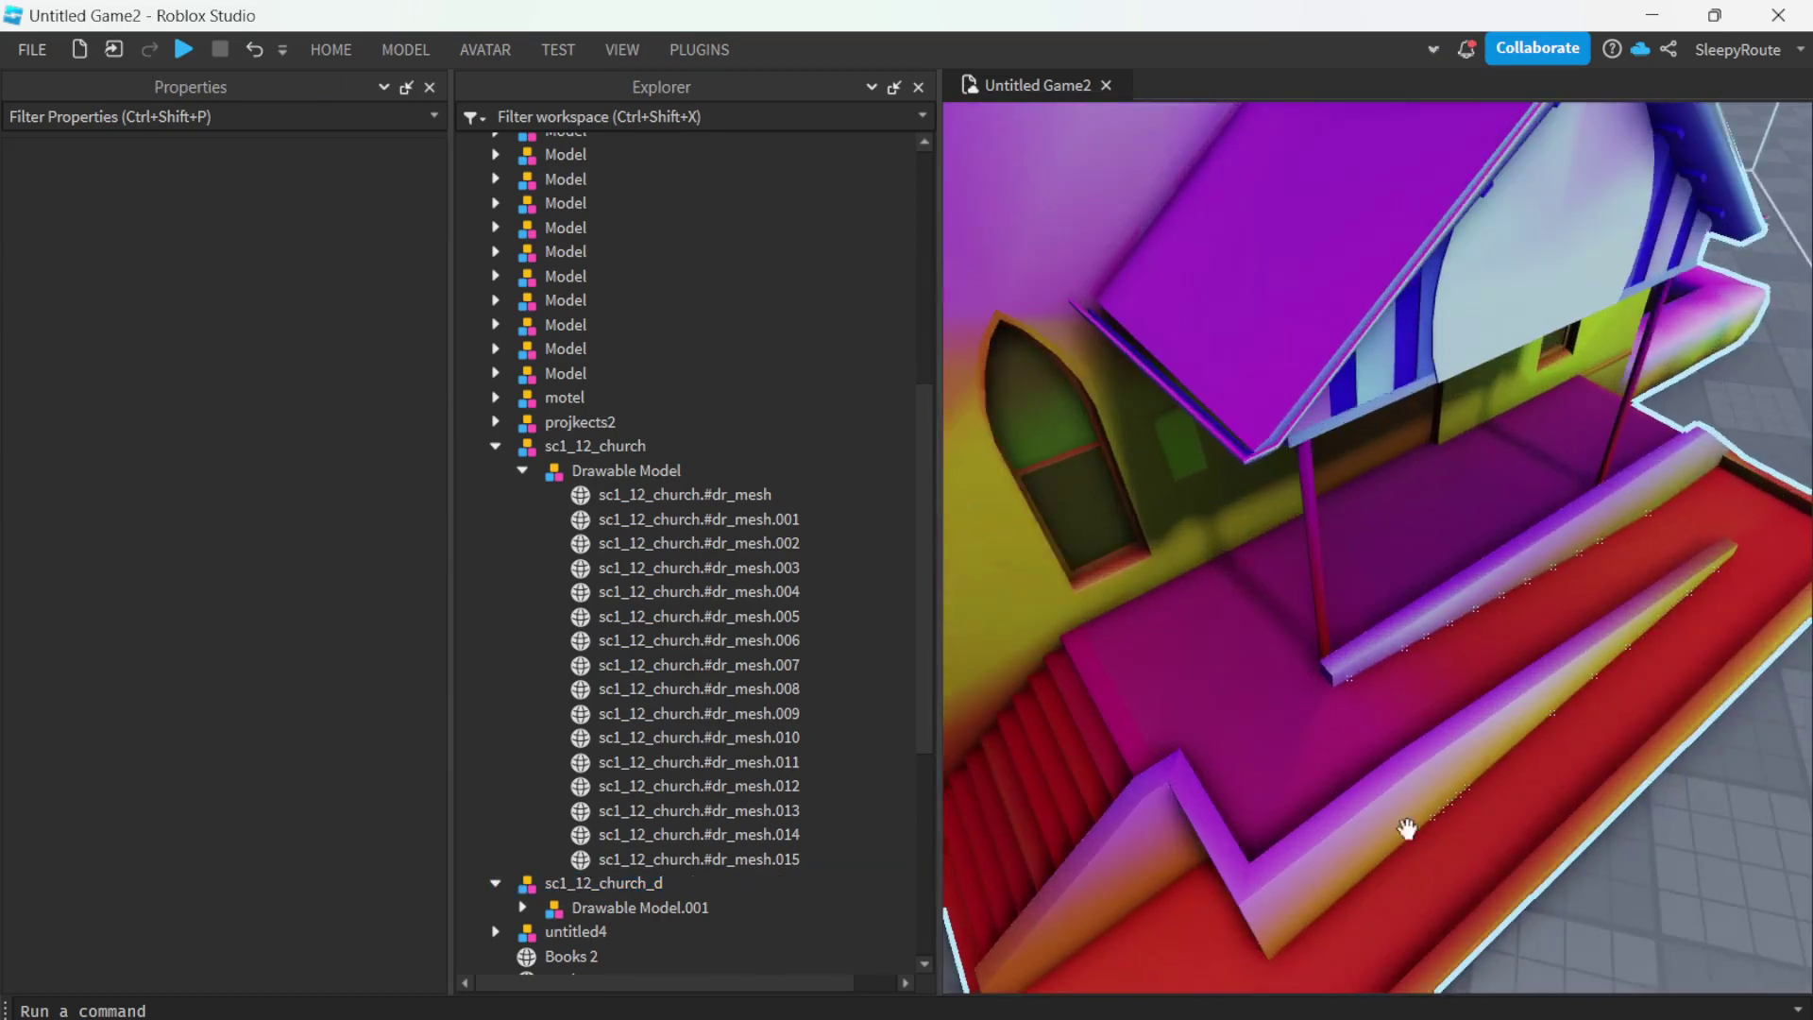
{"action": "left_click", "coordinate": [1226, 427]}
{"action": "scroll", "coordinate": [1248, 340], "scroll_direction": "down", "scroll_amount": 2}
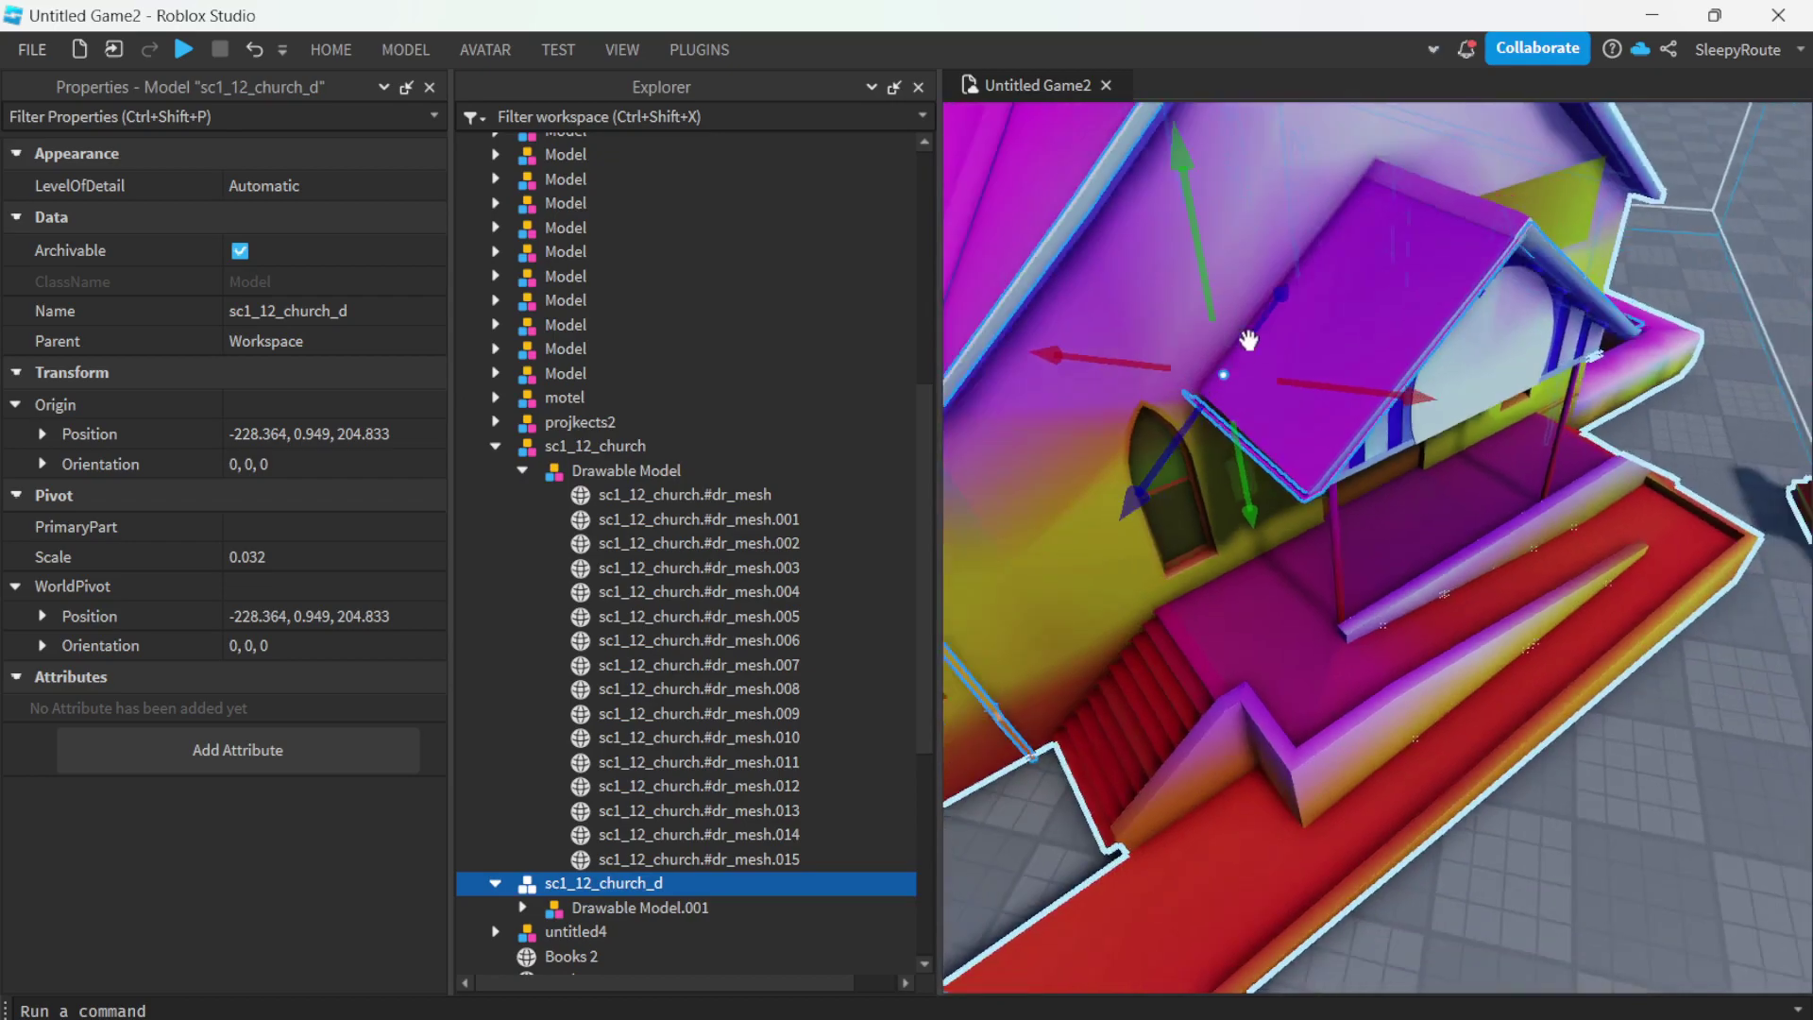
{"action": "left_click_drag", "start_coordinate": [1258, 332], "coordinate": [1329, 389]}
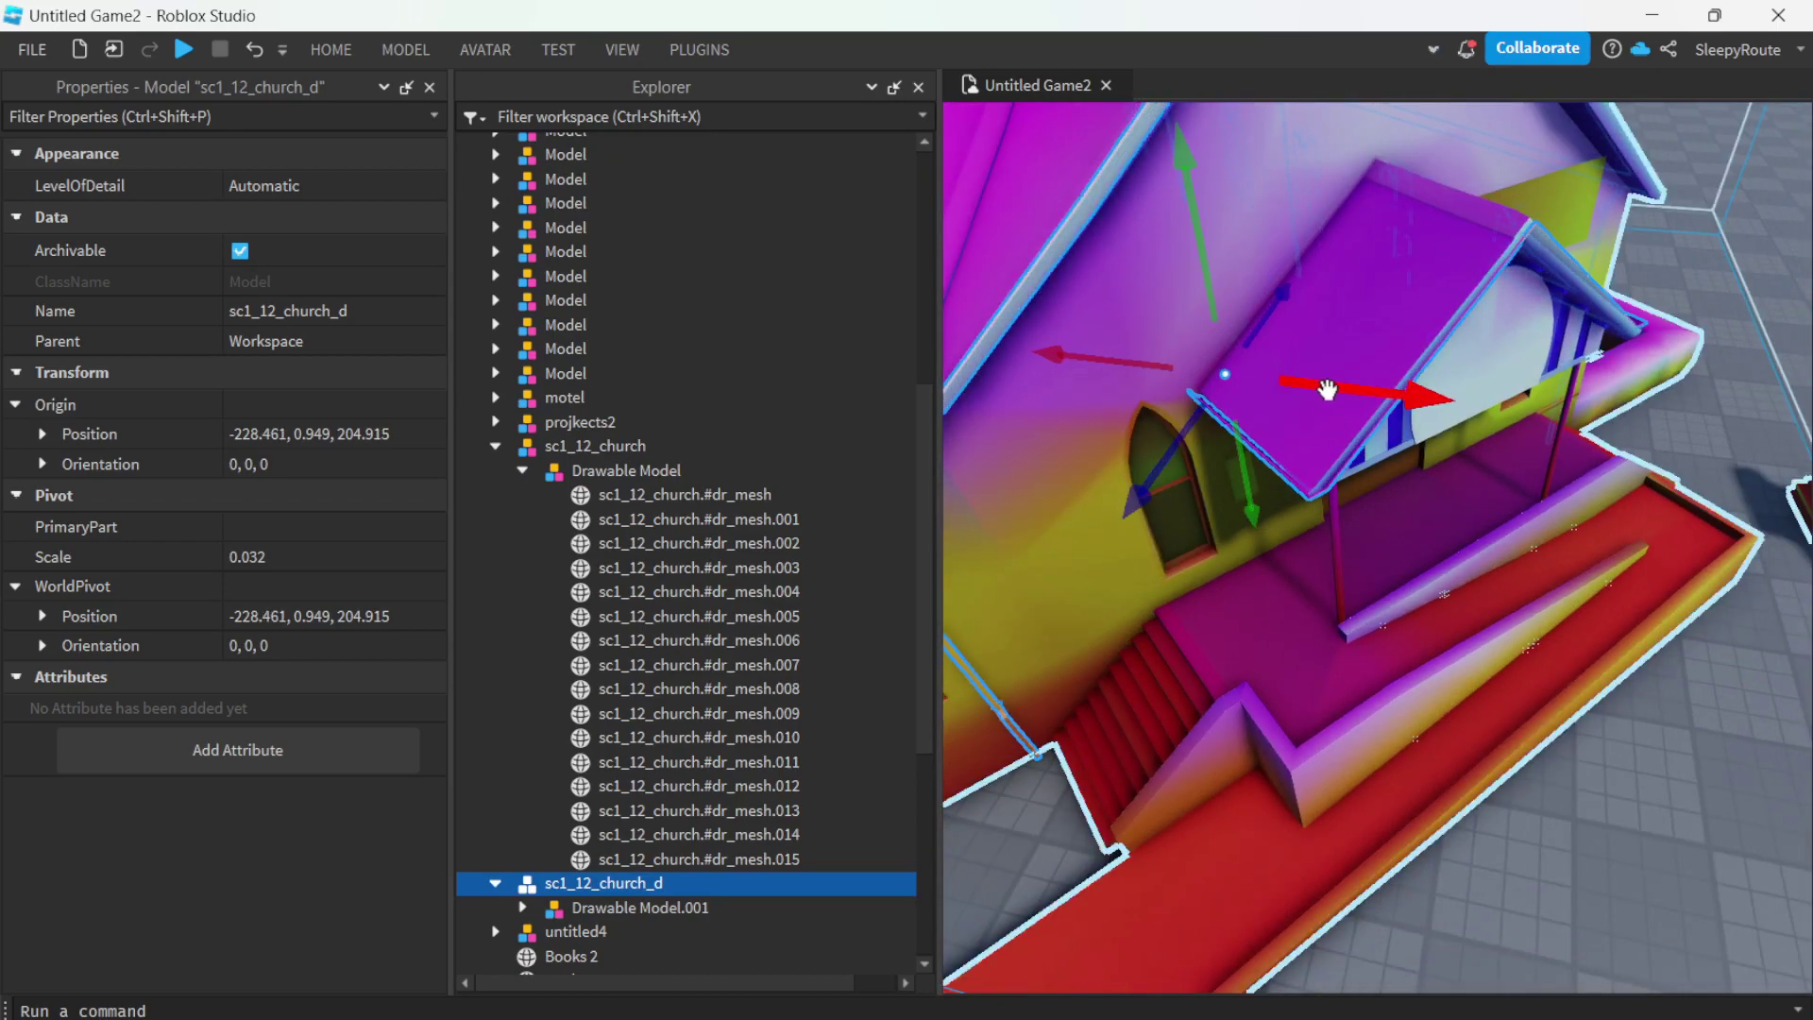
{"action": "left_click", "coordinate": [1601, 765]}
{"action": "scroll", "coordinate": [1424, 782], "scroll_direction": "up", "scroll_amount": 10}
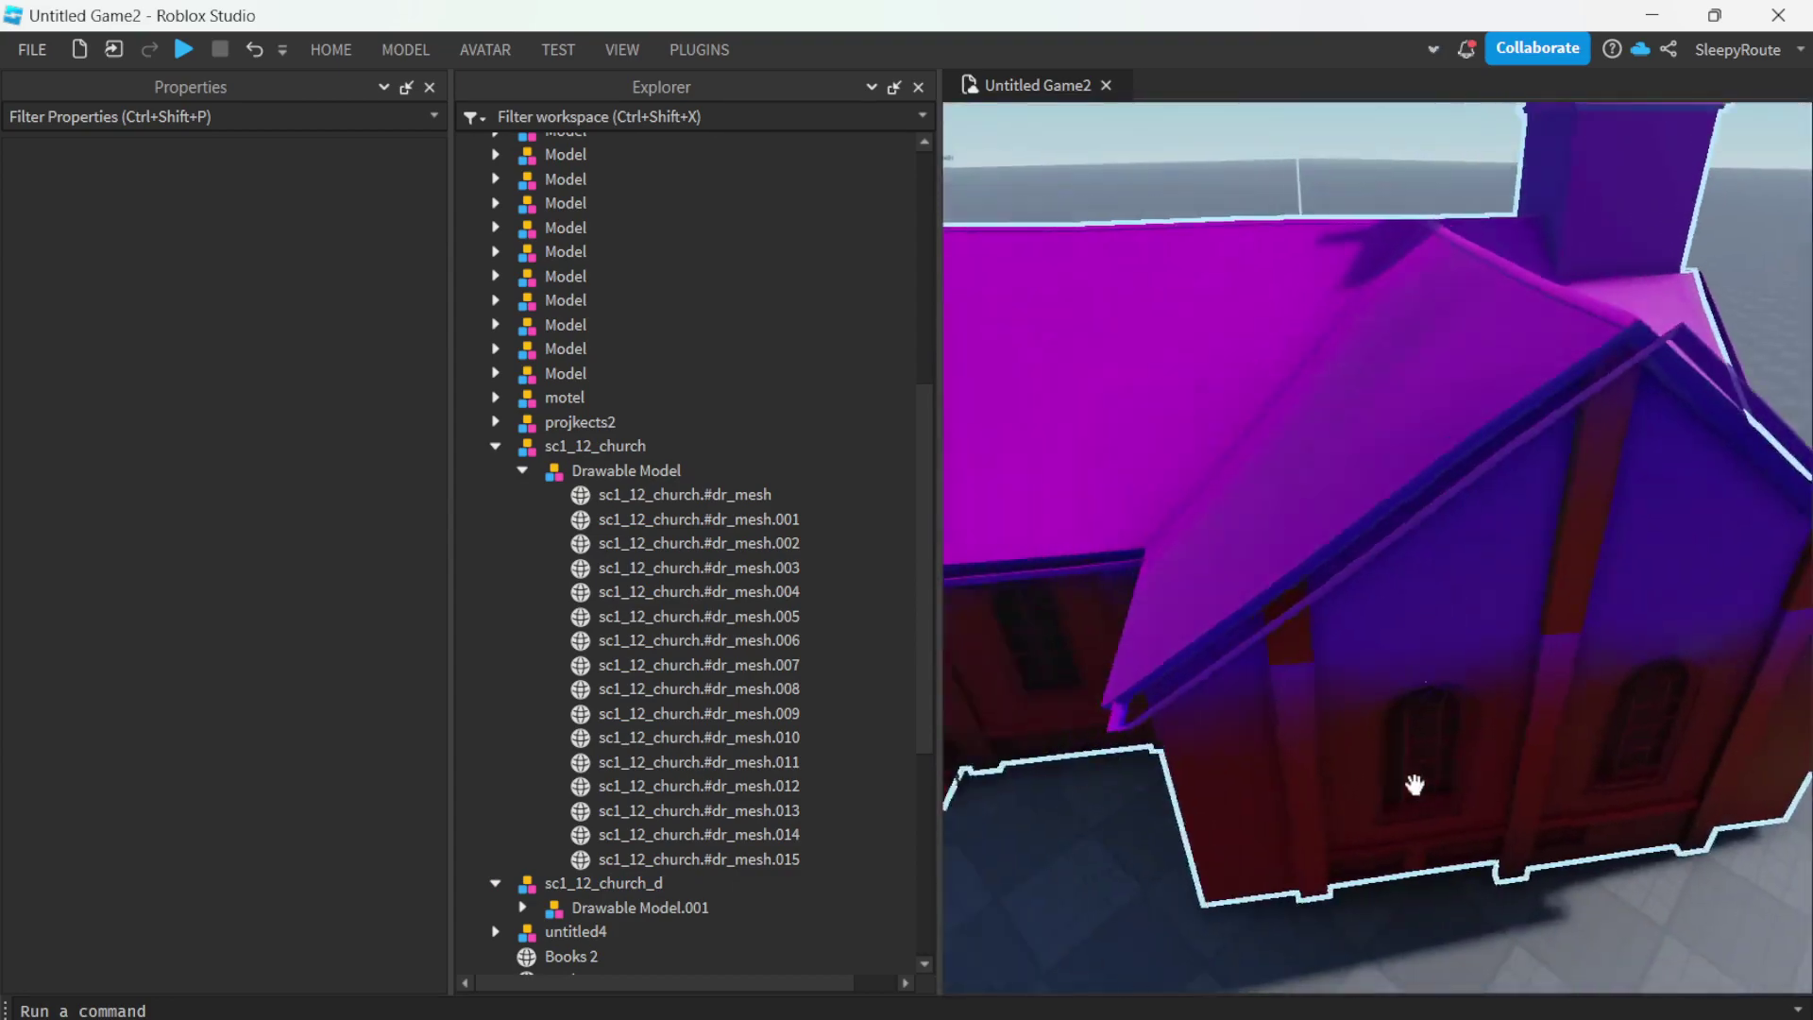
{"action": "scroll", "coordinate": [1337, 848], "scroll_direction": "down", "scroll_amount": 5}
{"action": "right_click_drag", "start_coordinate": [1337, 848], "coordinate": [1356, 848]}
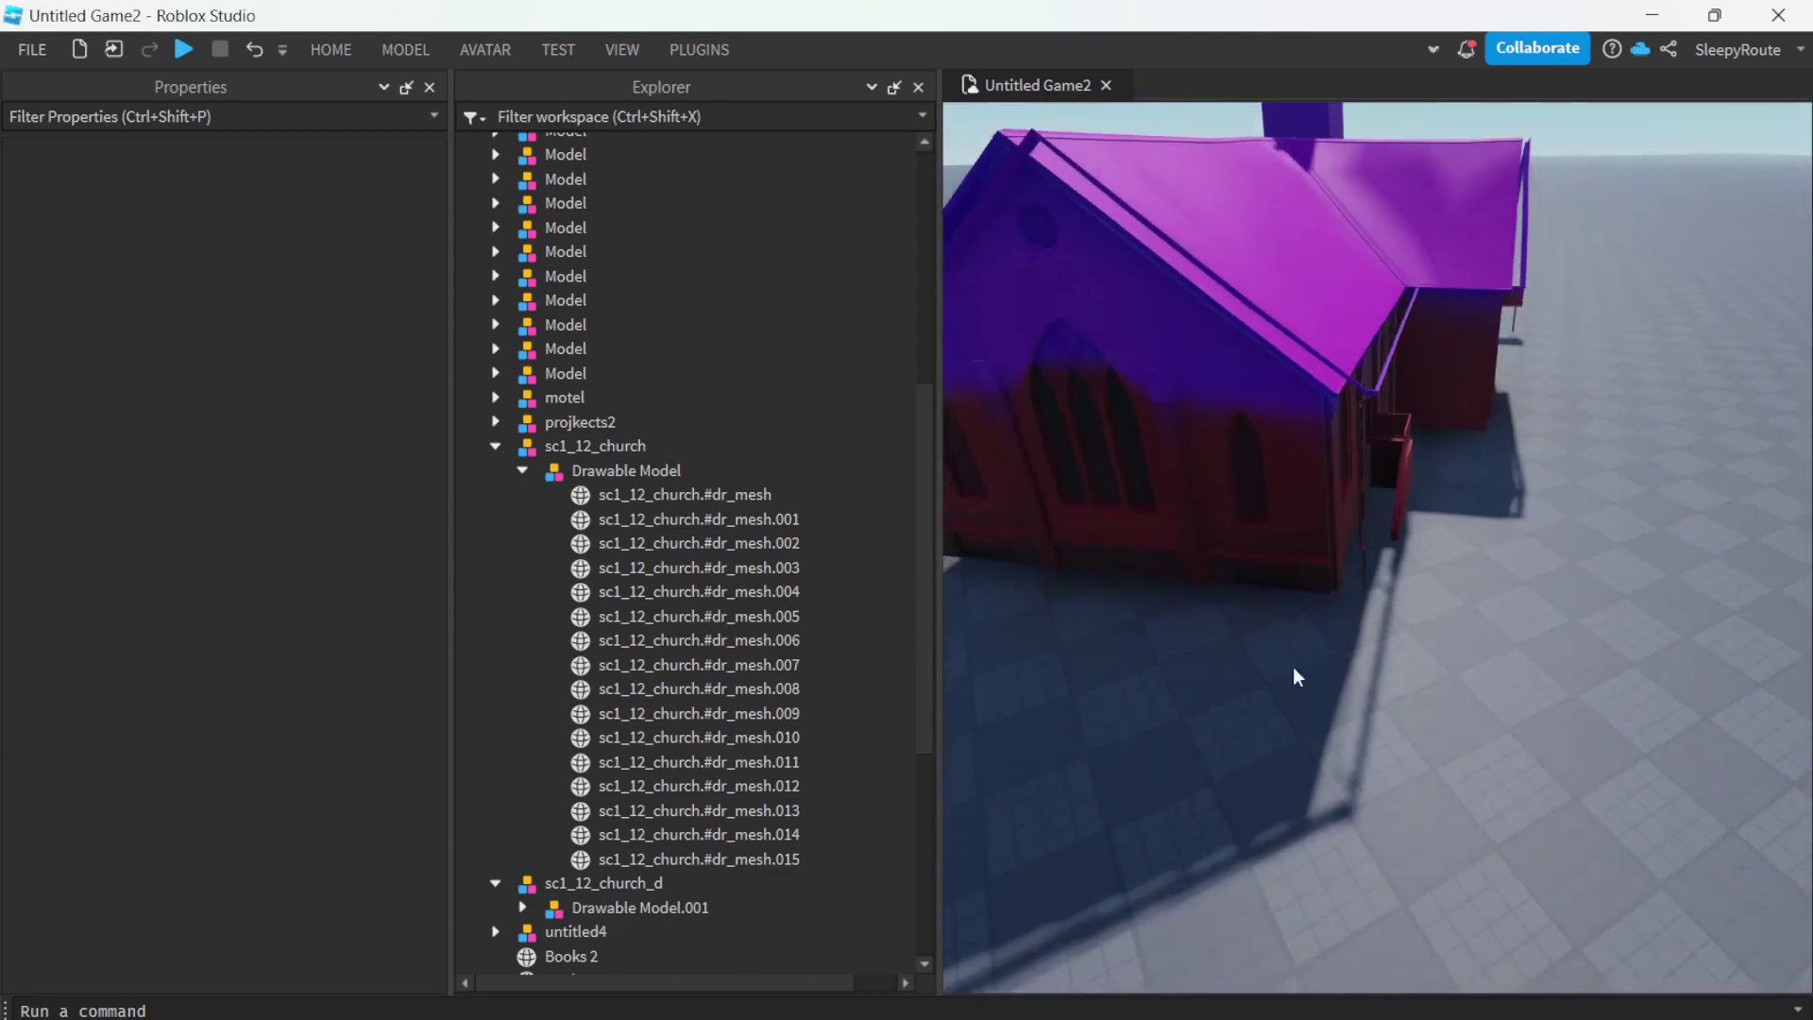
{"action": "scroll", "coordinate": [1293, 669], "scroll_direction": "down", "scroll_amount": 5}
{"action": "left_click", "coordinate": [1059, 573]}
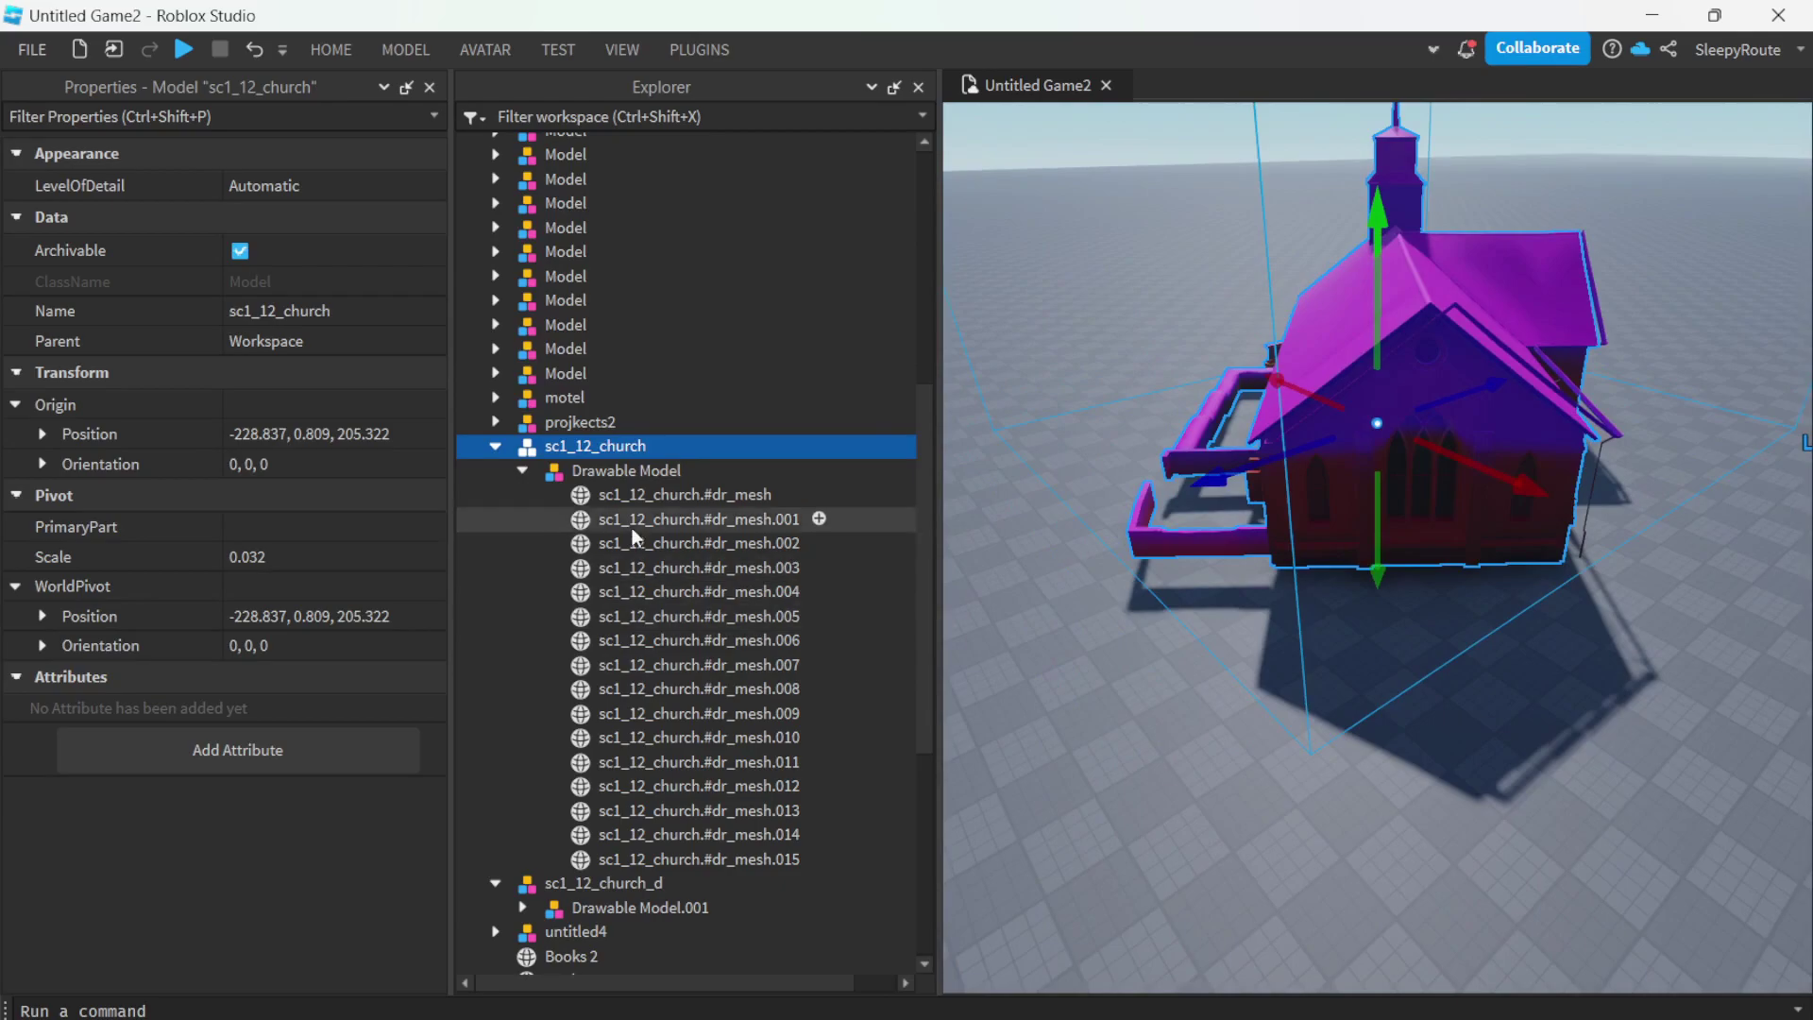
- Add a SurfaceAppearance under the first church mesh, sc1_12_church.#dr_mesh
{"action": "left_click", "coordinate": [660, 493]}
{"action": "left_click", "coordinate": [679, 519]}
{"action": "left_click", "coordinate": [626, 470]}
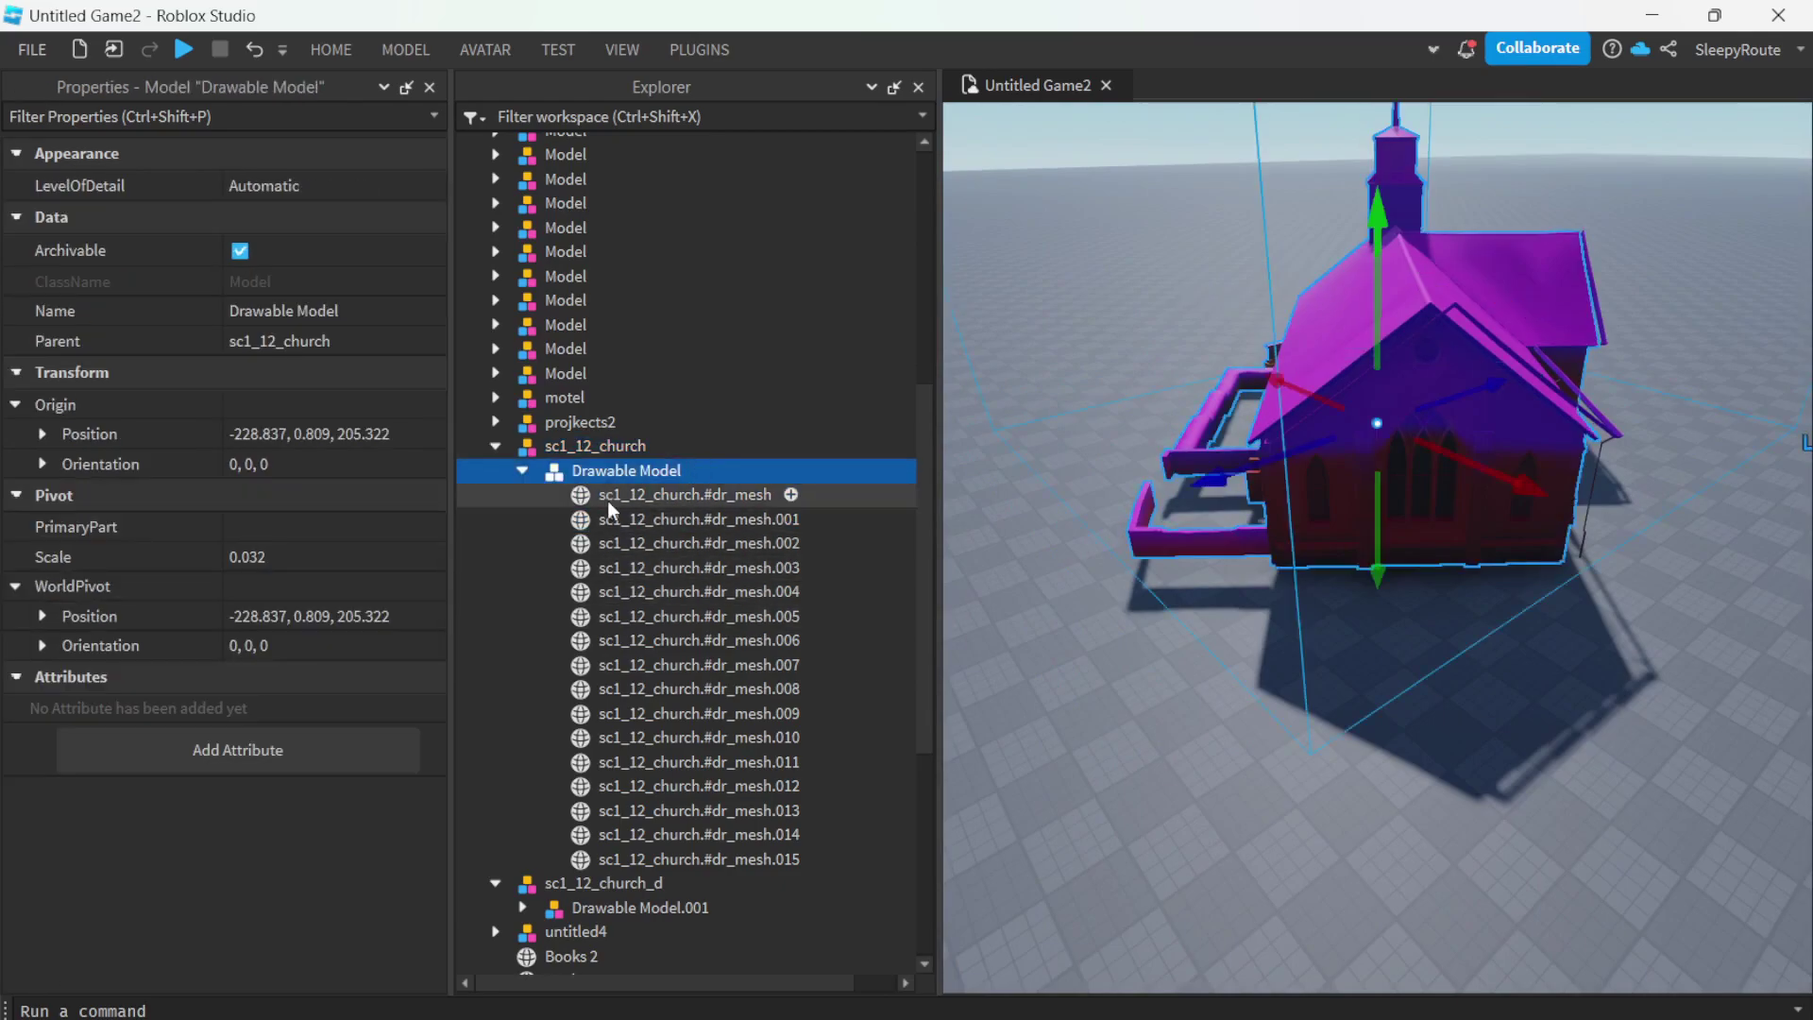
{"action": "left_click", "coordinate": [808, 497]}
{"action": "left_click", "coordinate": [791, 495]}
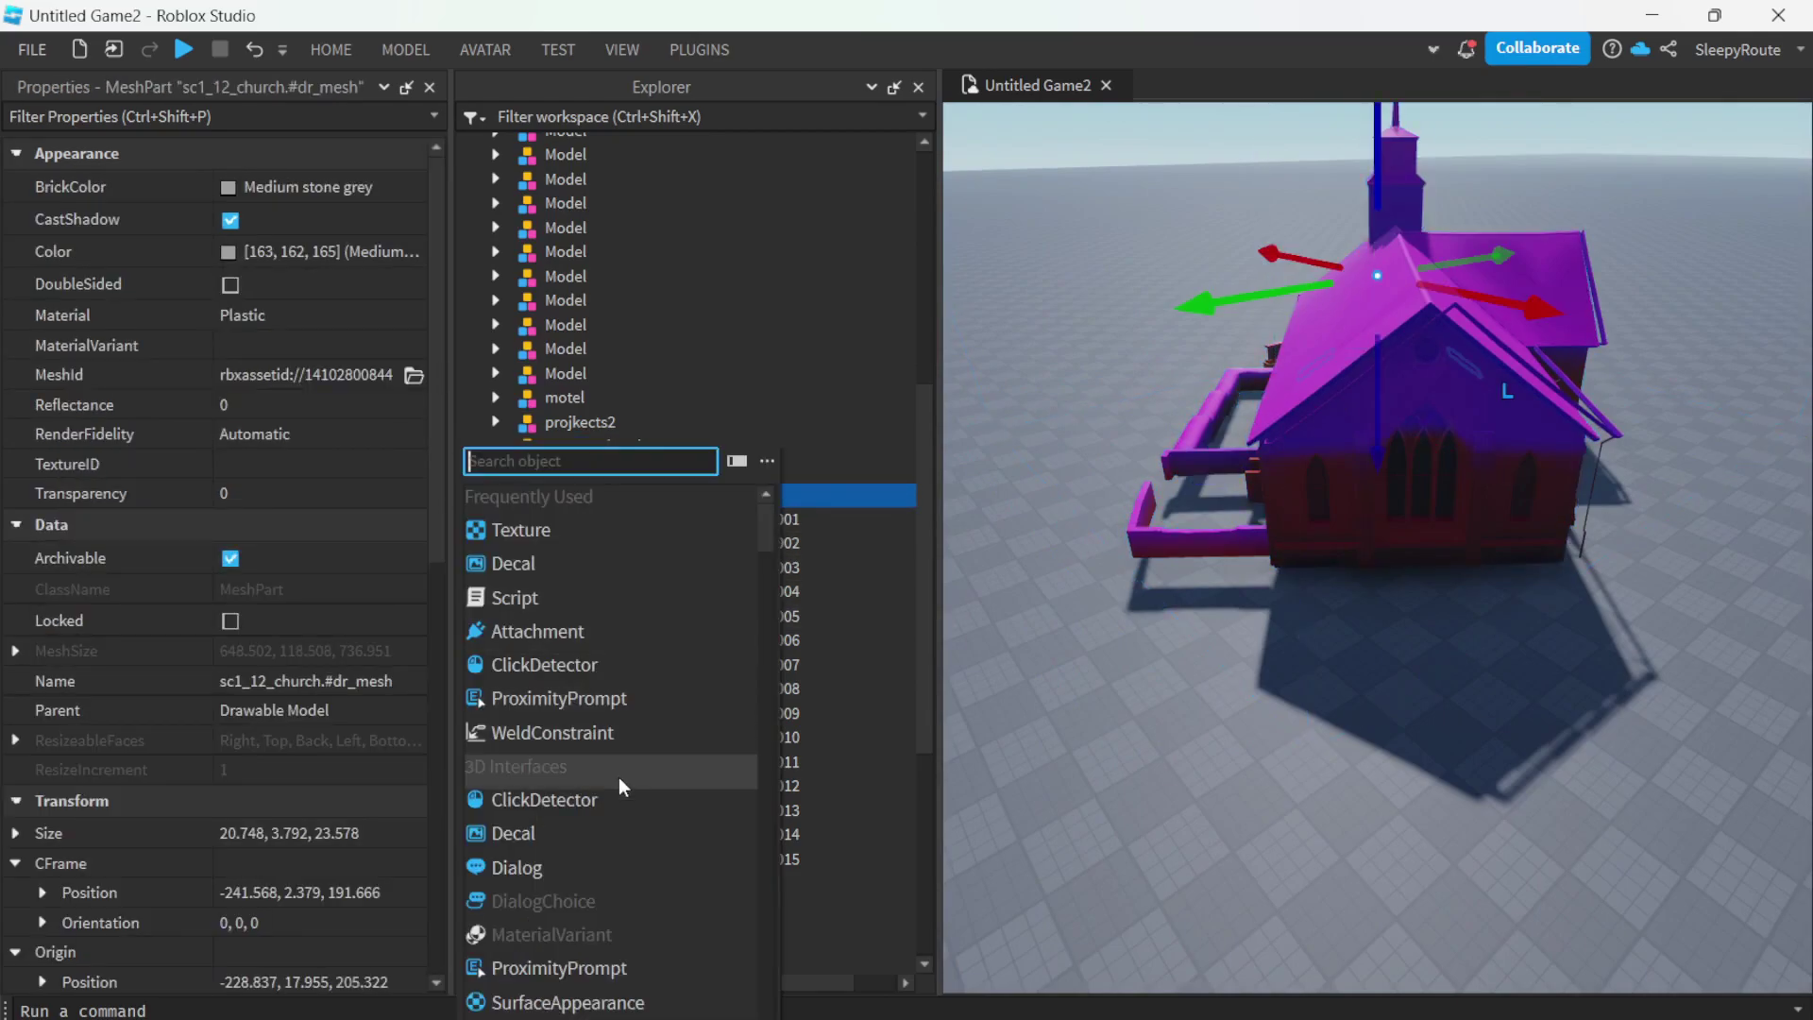
{"action": "left_click", "coordinate": [553, 1000]}
{"action": "left_click", "coordinate": [639, 517]}
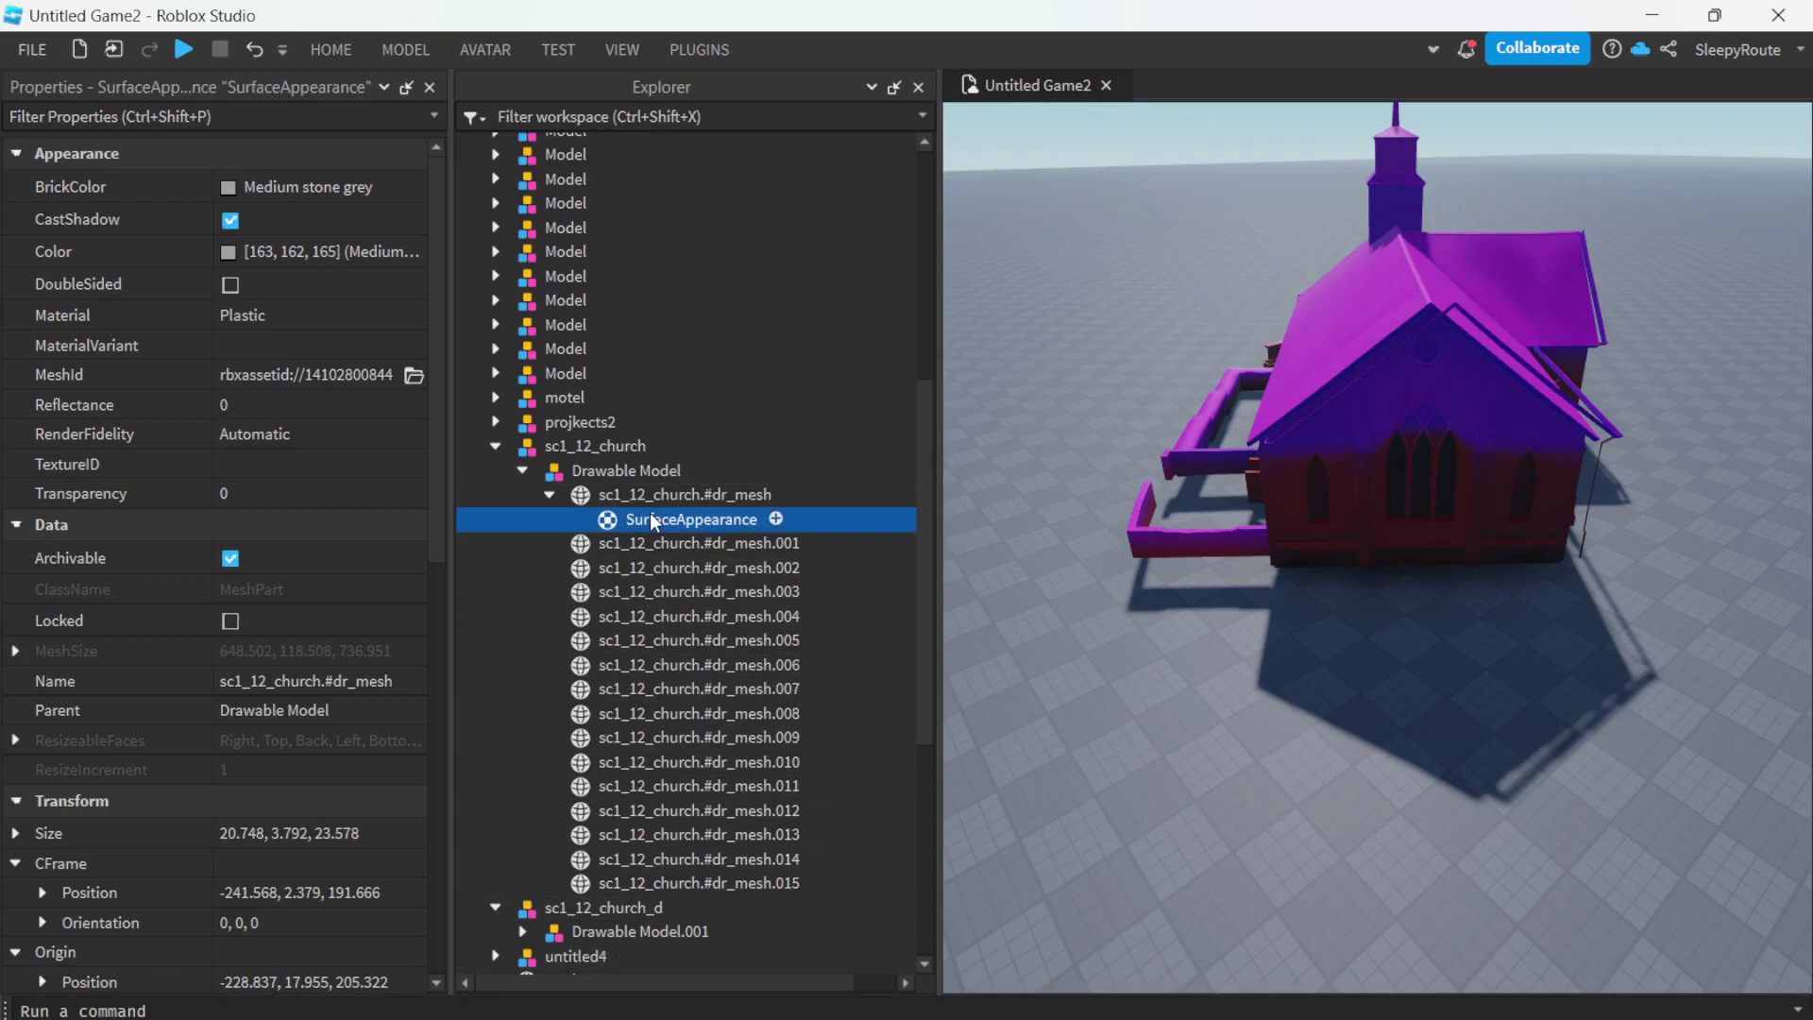
{"action": "left_click", "coordinate": [375, 215]}
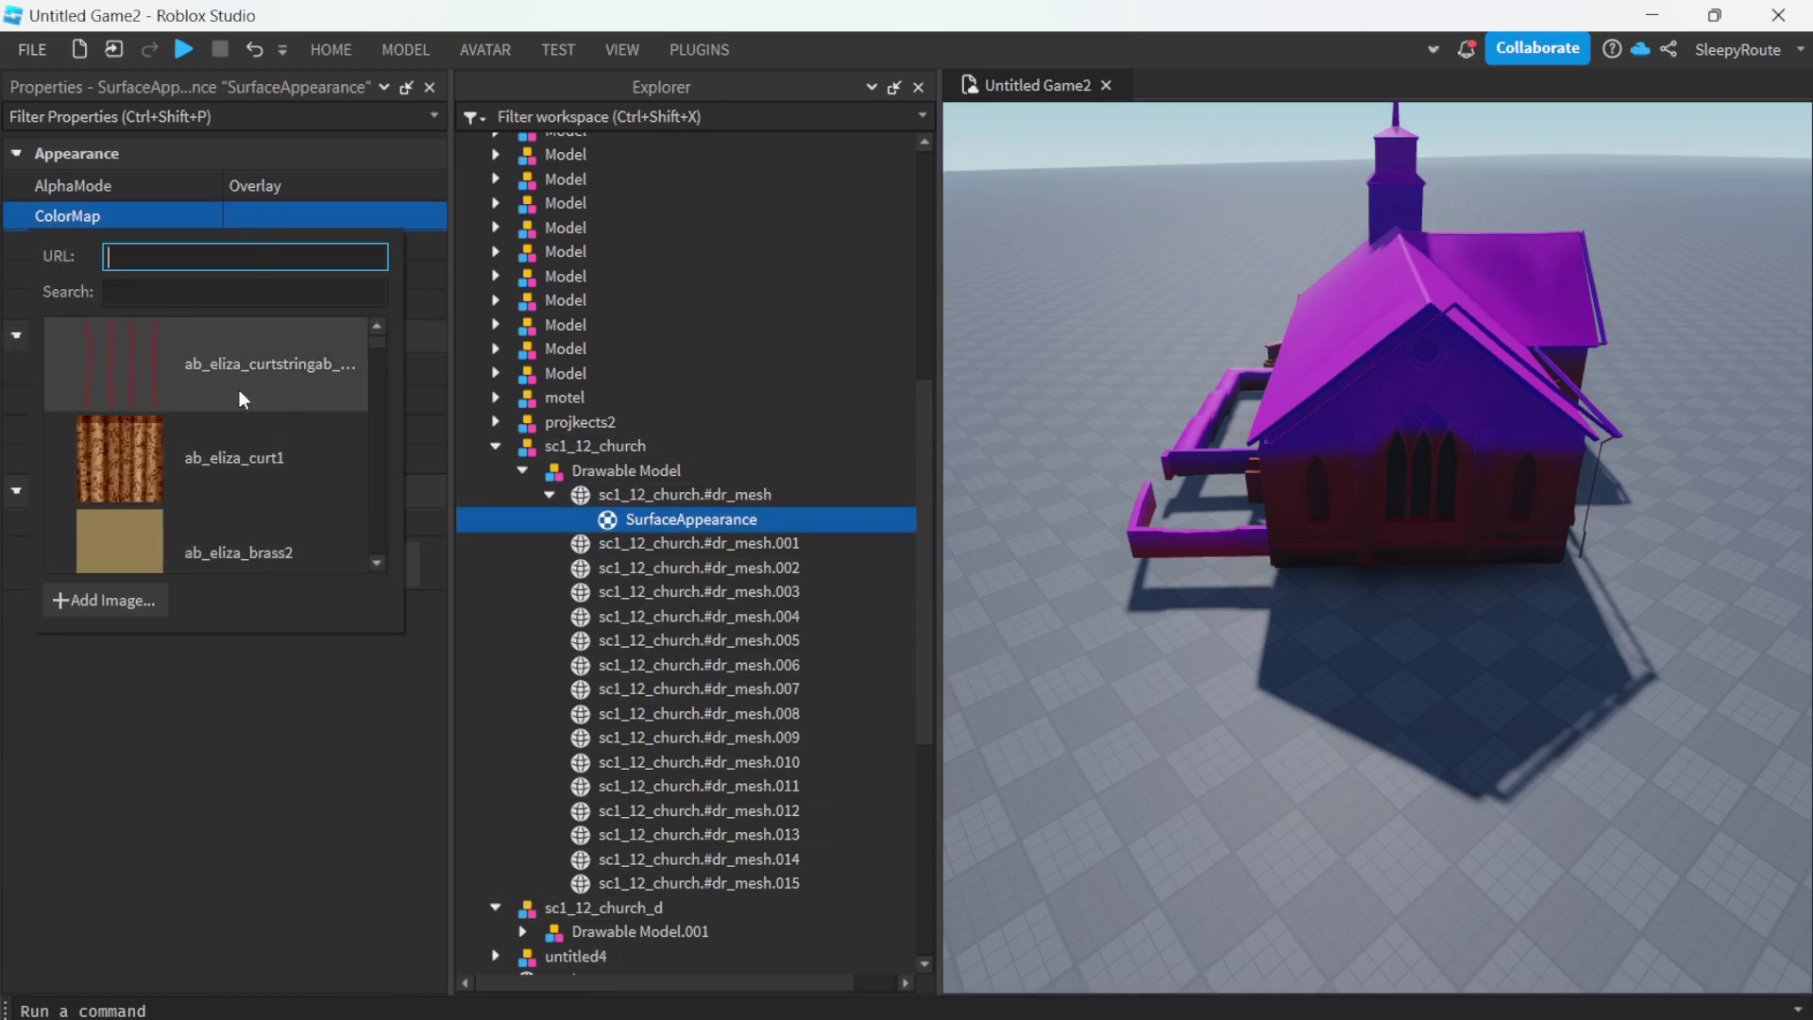
{"action": "scroll", "coordinate": [218, 529], "scroll_direction": "down", "scroll_amount": 3}
{"action": "scroll", "coordinate": [256, 510], "scroll_direction": "up", "scroll_amount": 5}
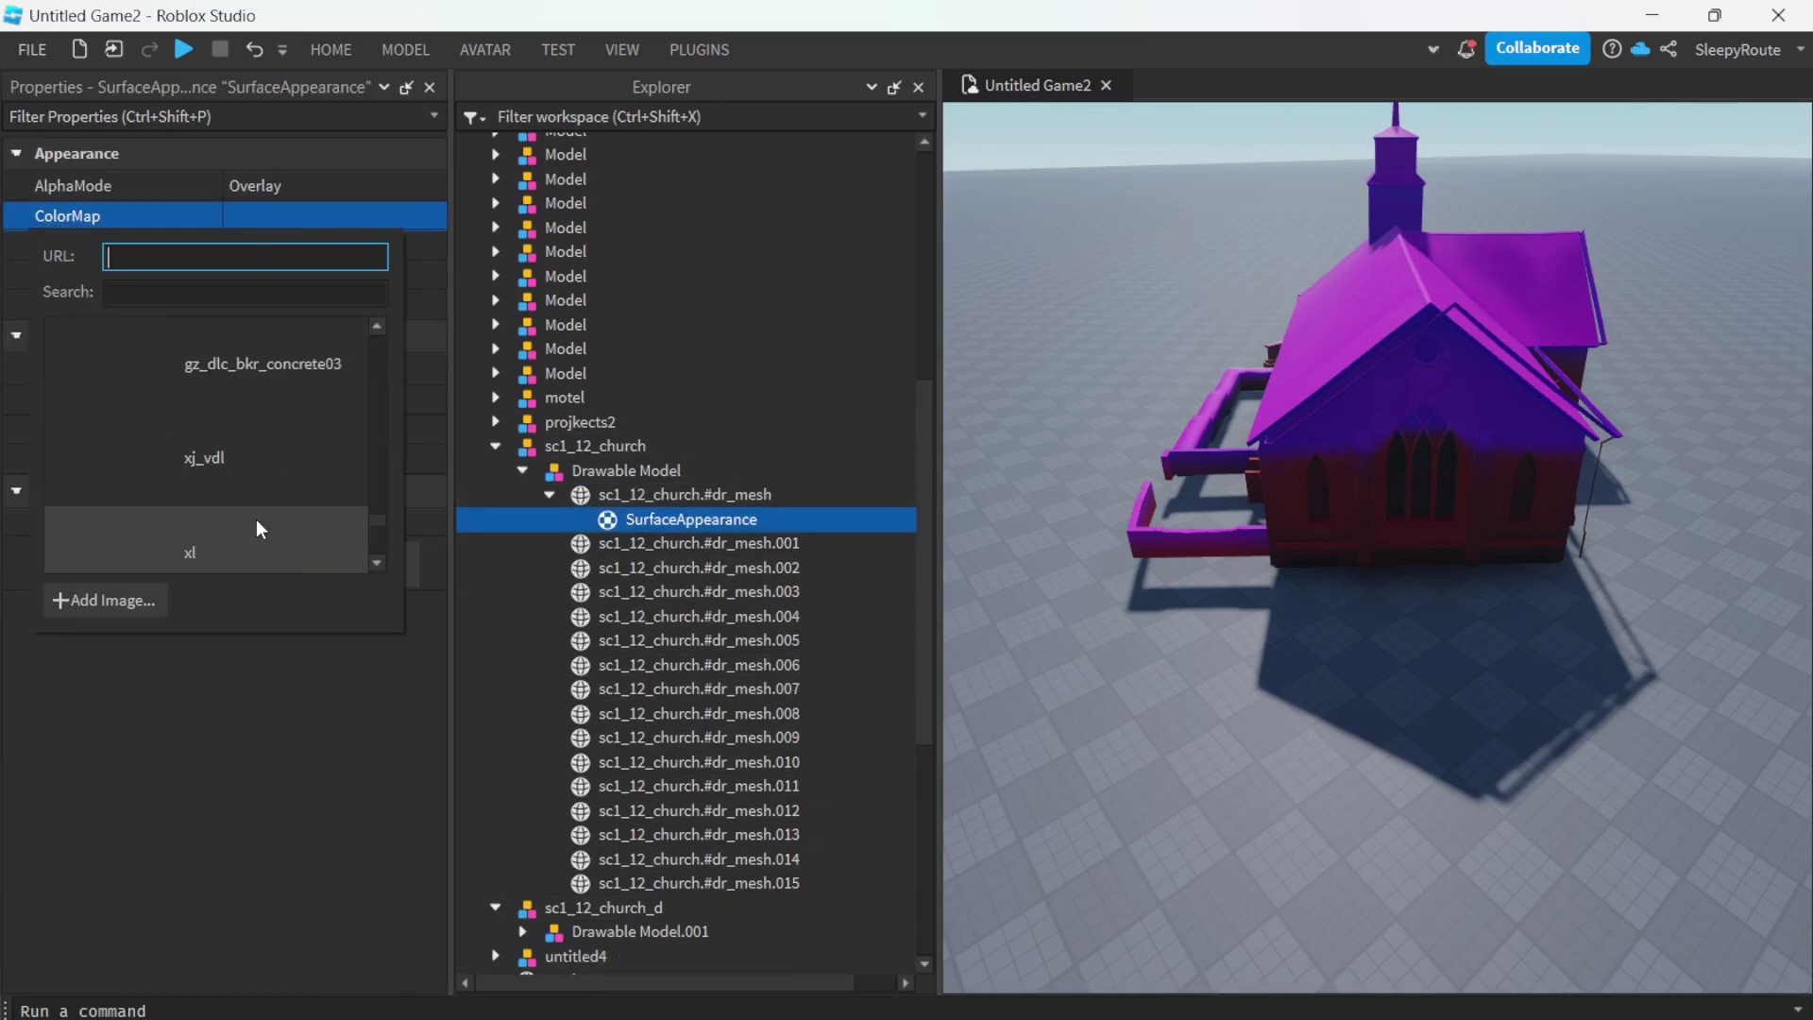
{"action": "left_click", "coordinate": [257, 478]}
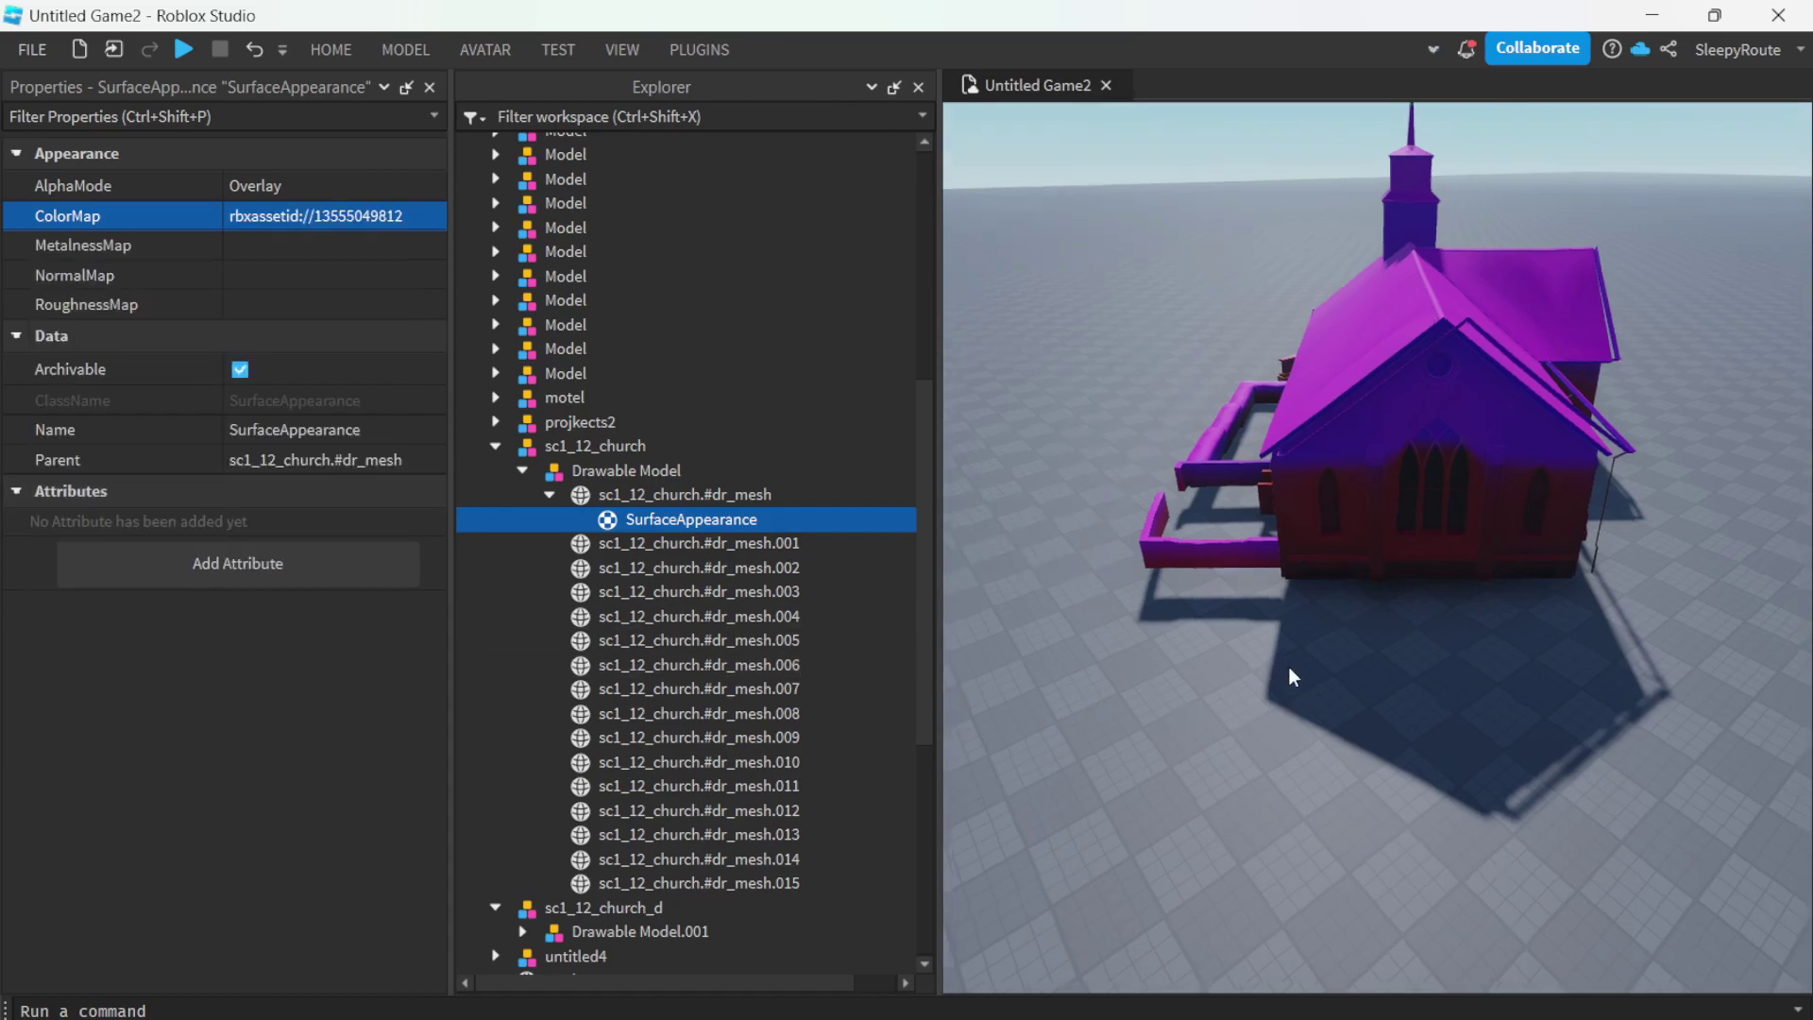
{"action": "right_click_drag", "start_coordinate": [1289, 667], "coordinate": [1288, 667]}
{"action": "scroll", "coordinate": [1289, 666], "scroll_direction": "up", "scroll_amount": 10}
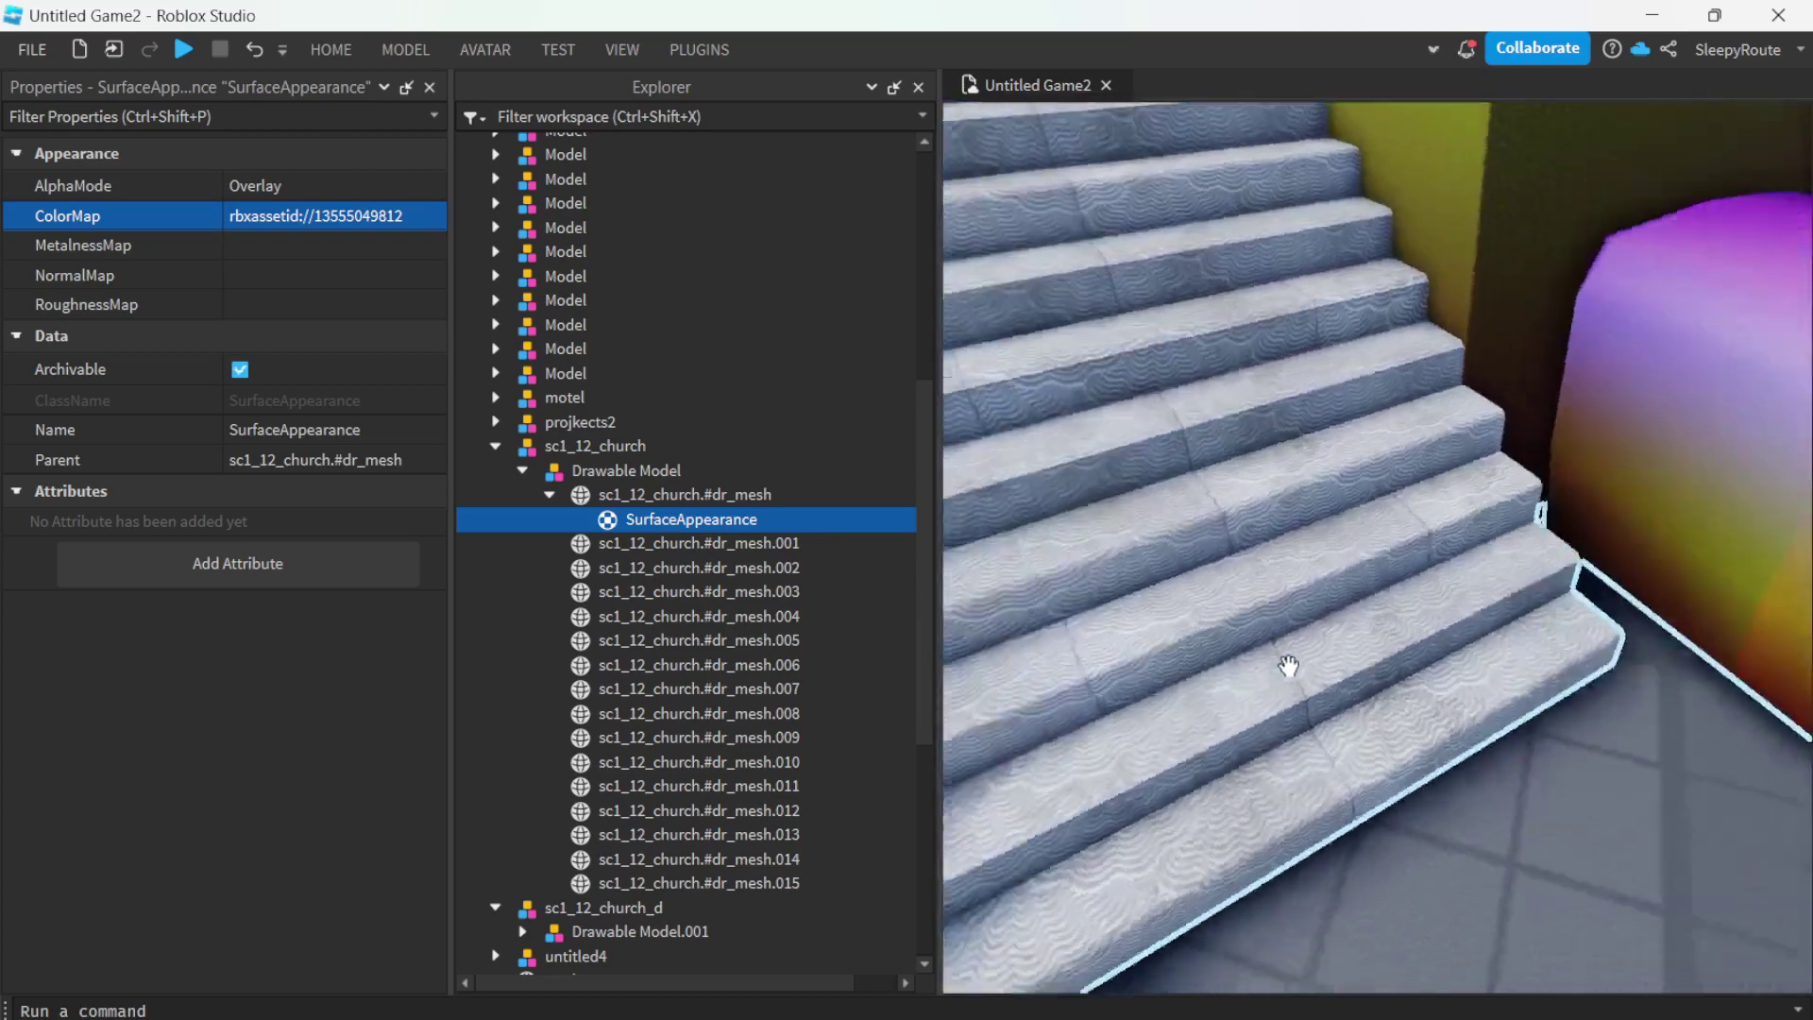
{"action": "right_click_drag", "start_coordinate": [1289, 666], "coordinate": [1339, 686]}
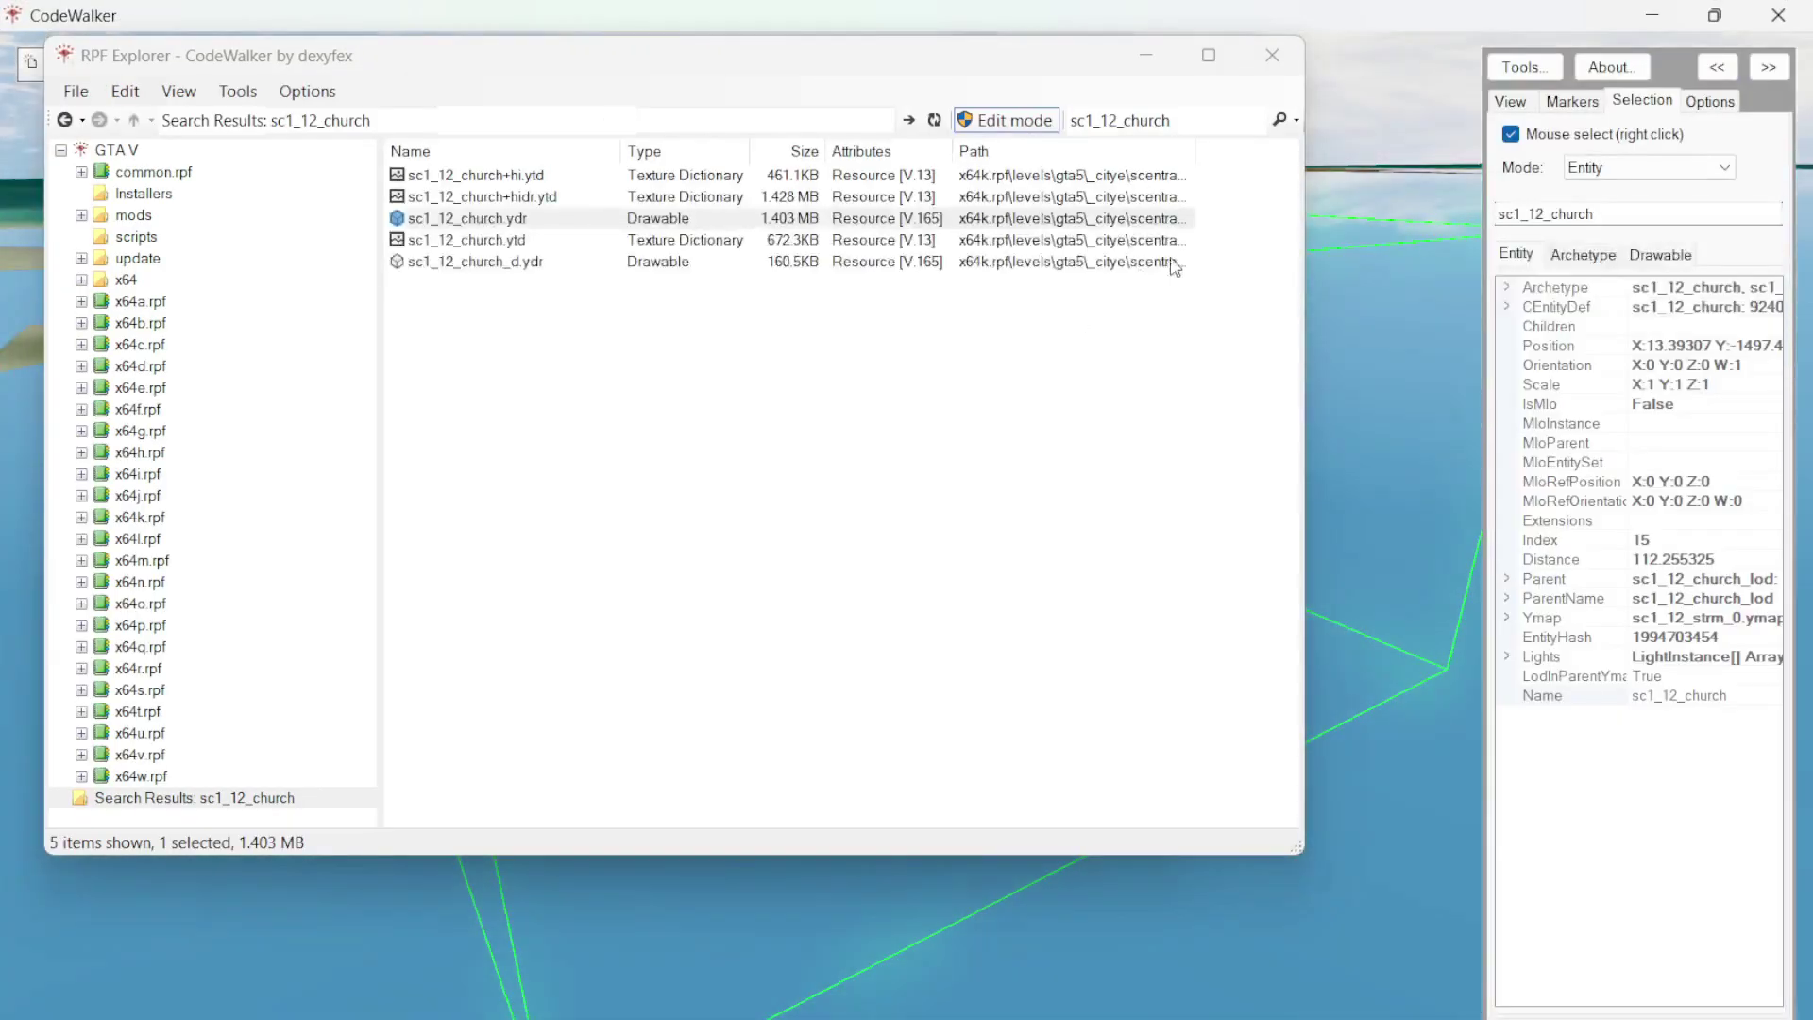
- Open sc1_12_church.ydr in CodeWalker's viewer and orbit to a low front view of the church
{"action": "left_click", "coordinate": [610, 220]}
{"action": "key", "text": "Return"}
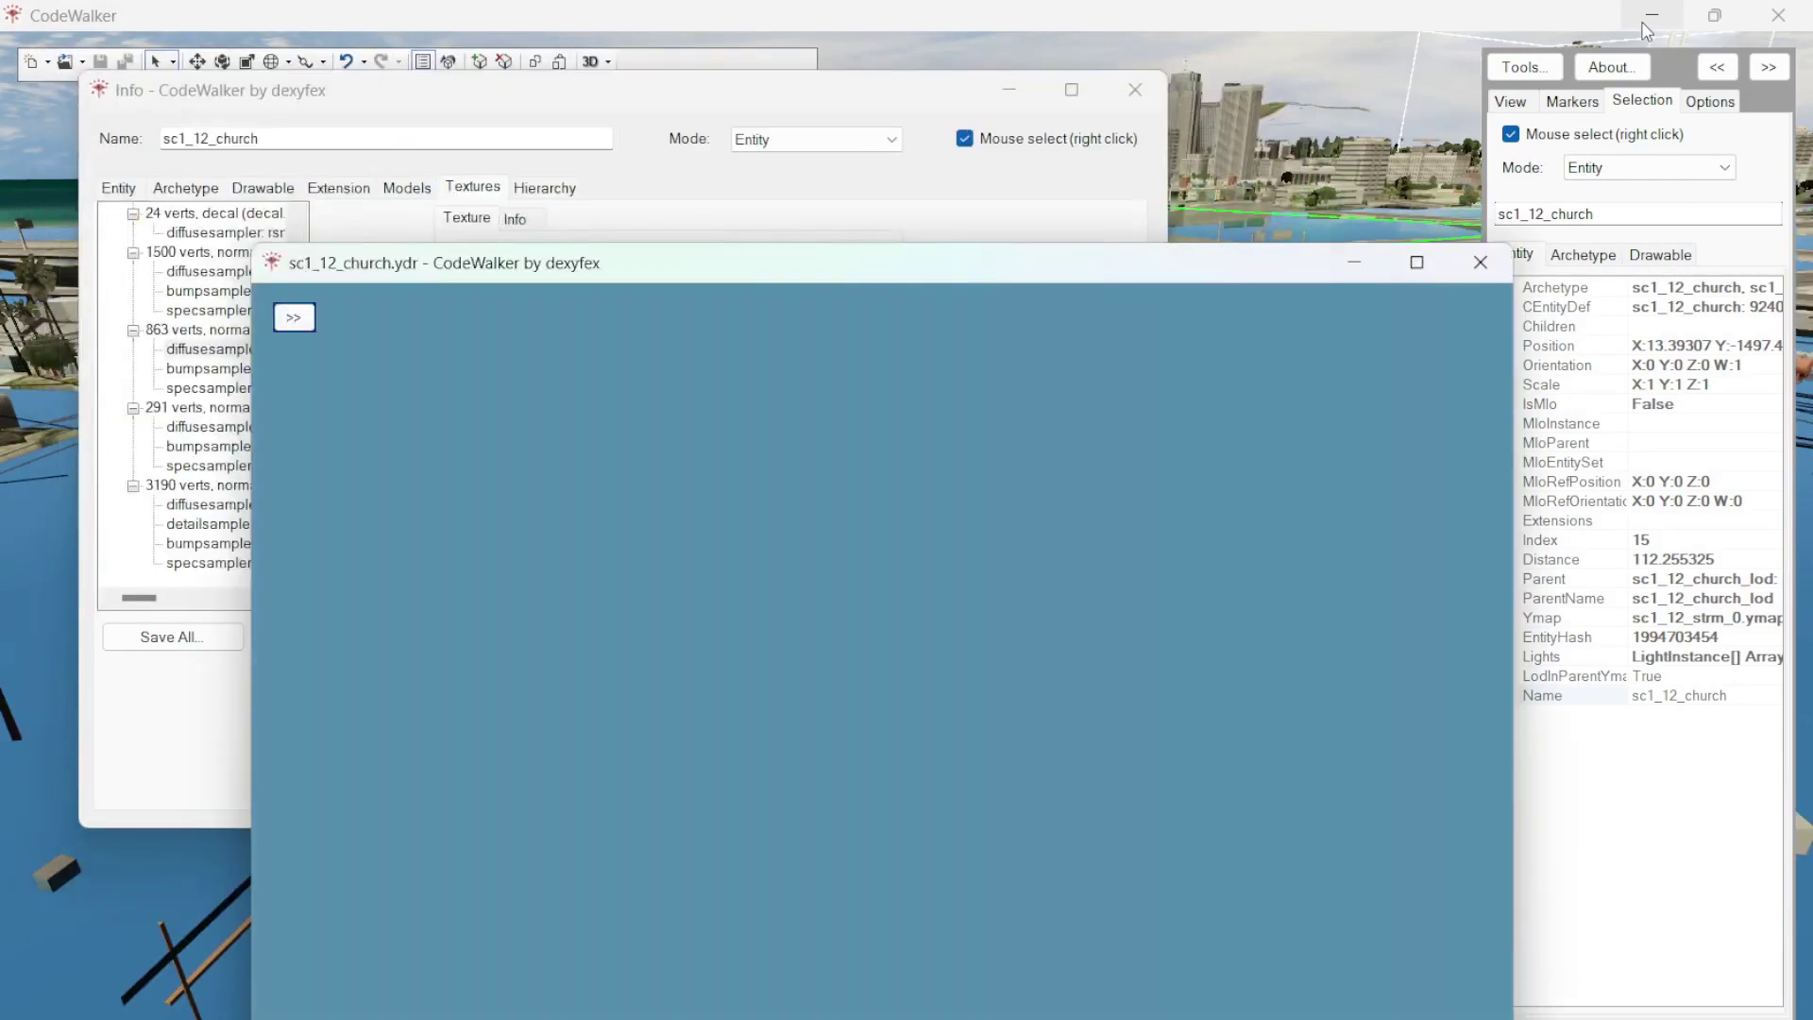
{"action": "left_click", "coordinate": [1647, 21]}
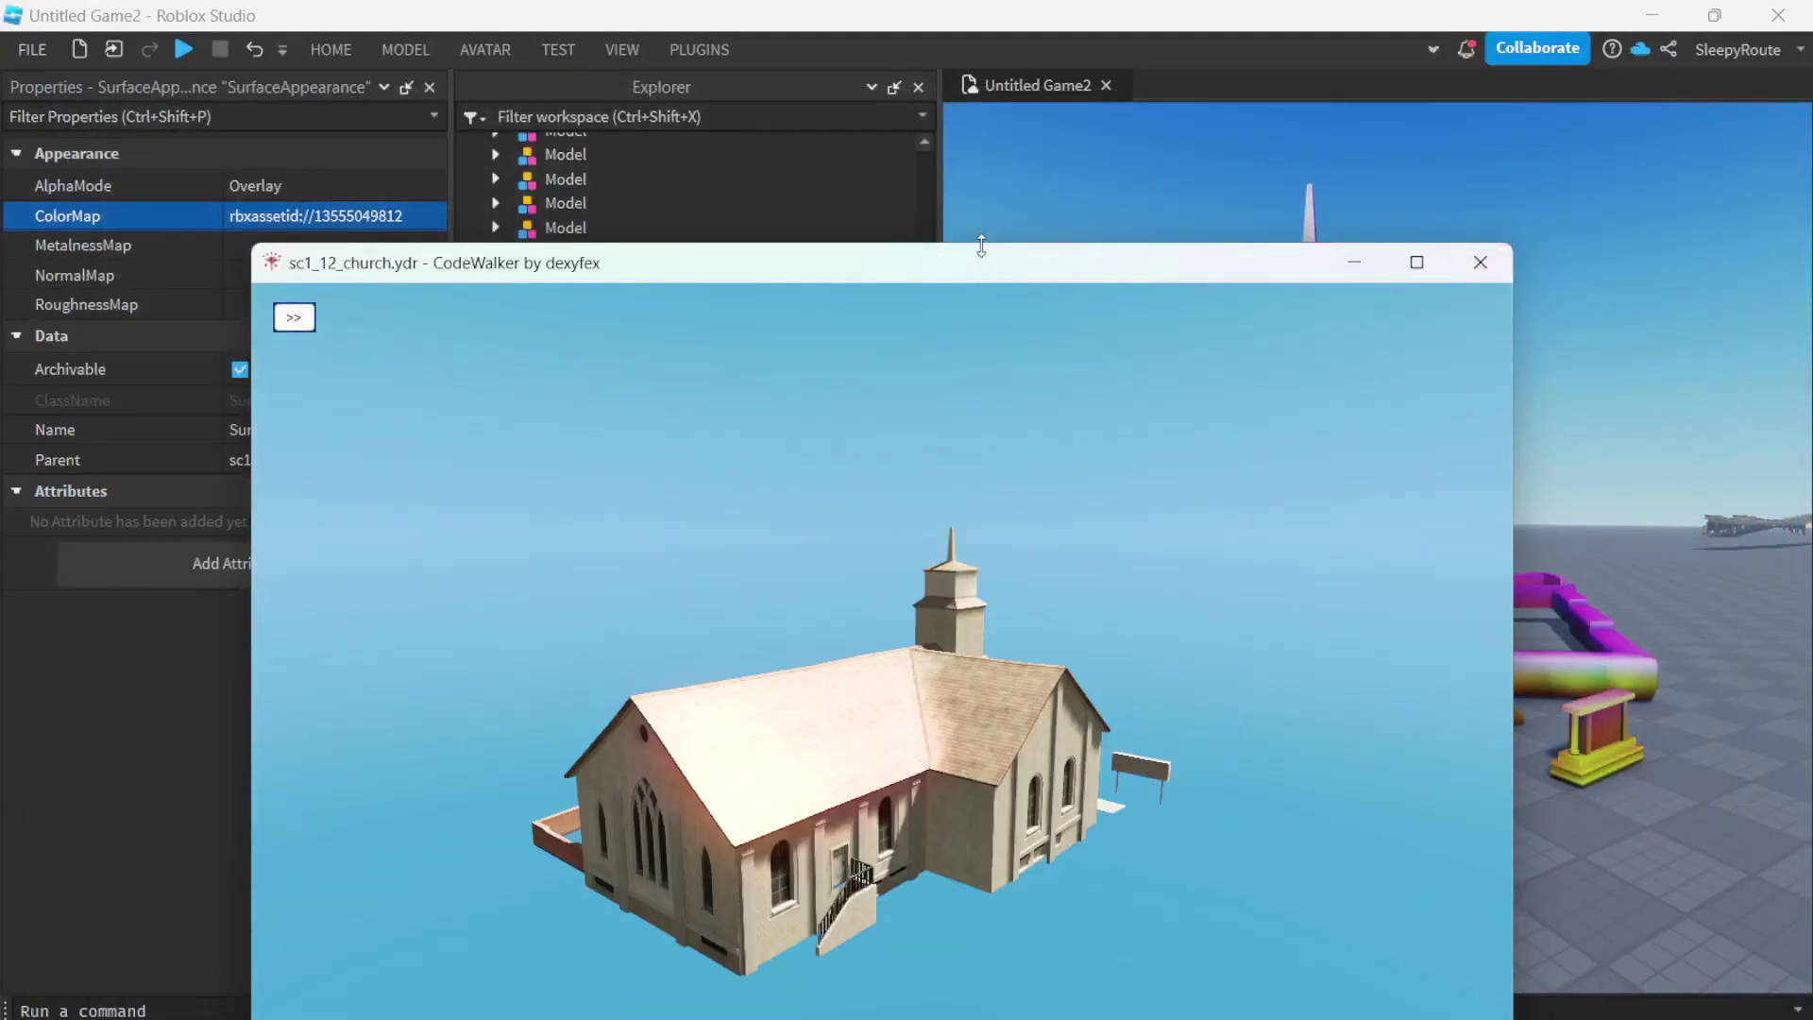
{"action": "left_click_drag", "start_coordinate": [991, 280], "coordinate": [937, 156]}
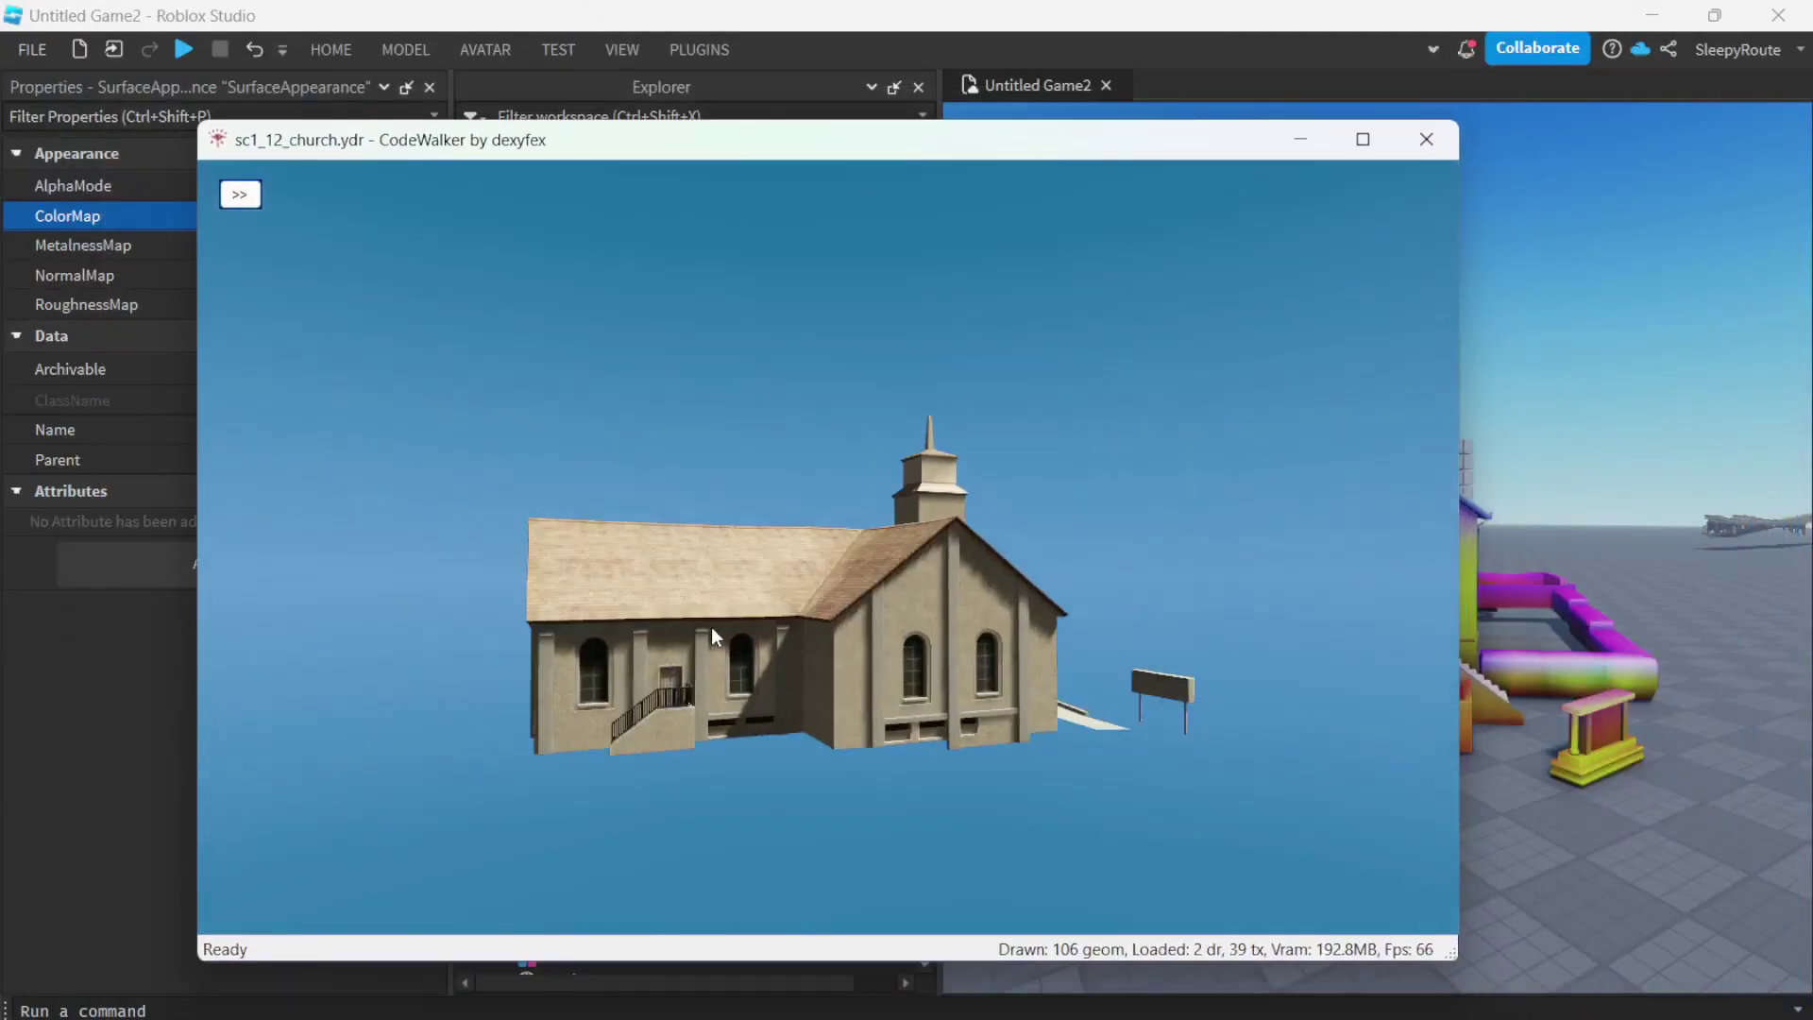
{"action": "left_click_drag", "start_coordinate": [711, 627], "coordinate": [858, 634]}
{"action": "scroll", "coordinate": [799, 568], "scroll_direction": "up", "scroll_amount": 5}
{"action": "scroll", "coordinate": [1135, 673], "scroll_direction": "up", "scroll_amount": 5}
{"action": "scroll", "coordinate": [1135, 672], "scroll_direction": "down", "scroll_amount": 5}
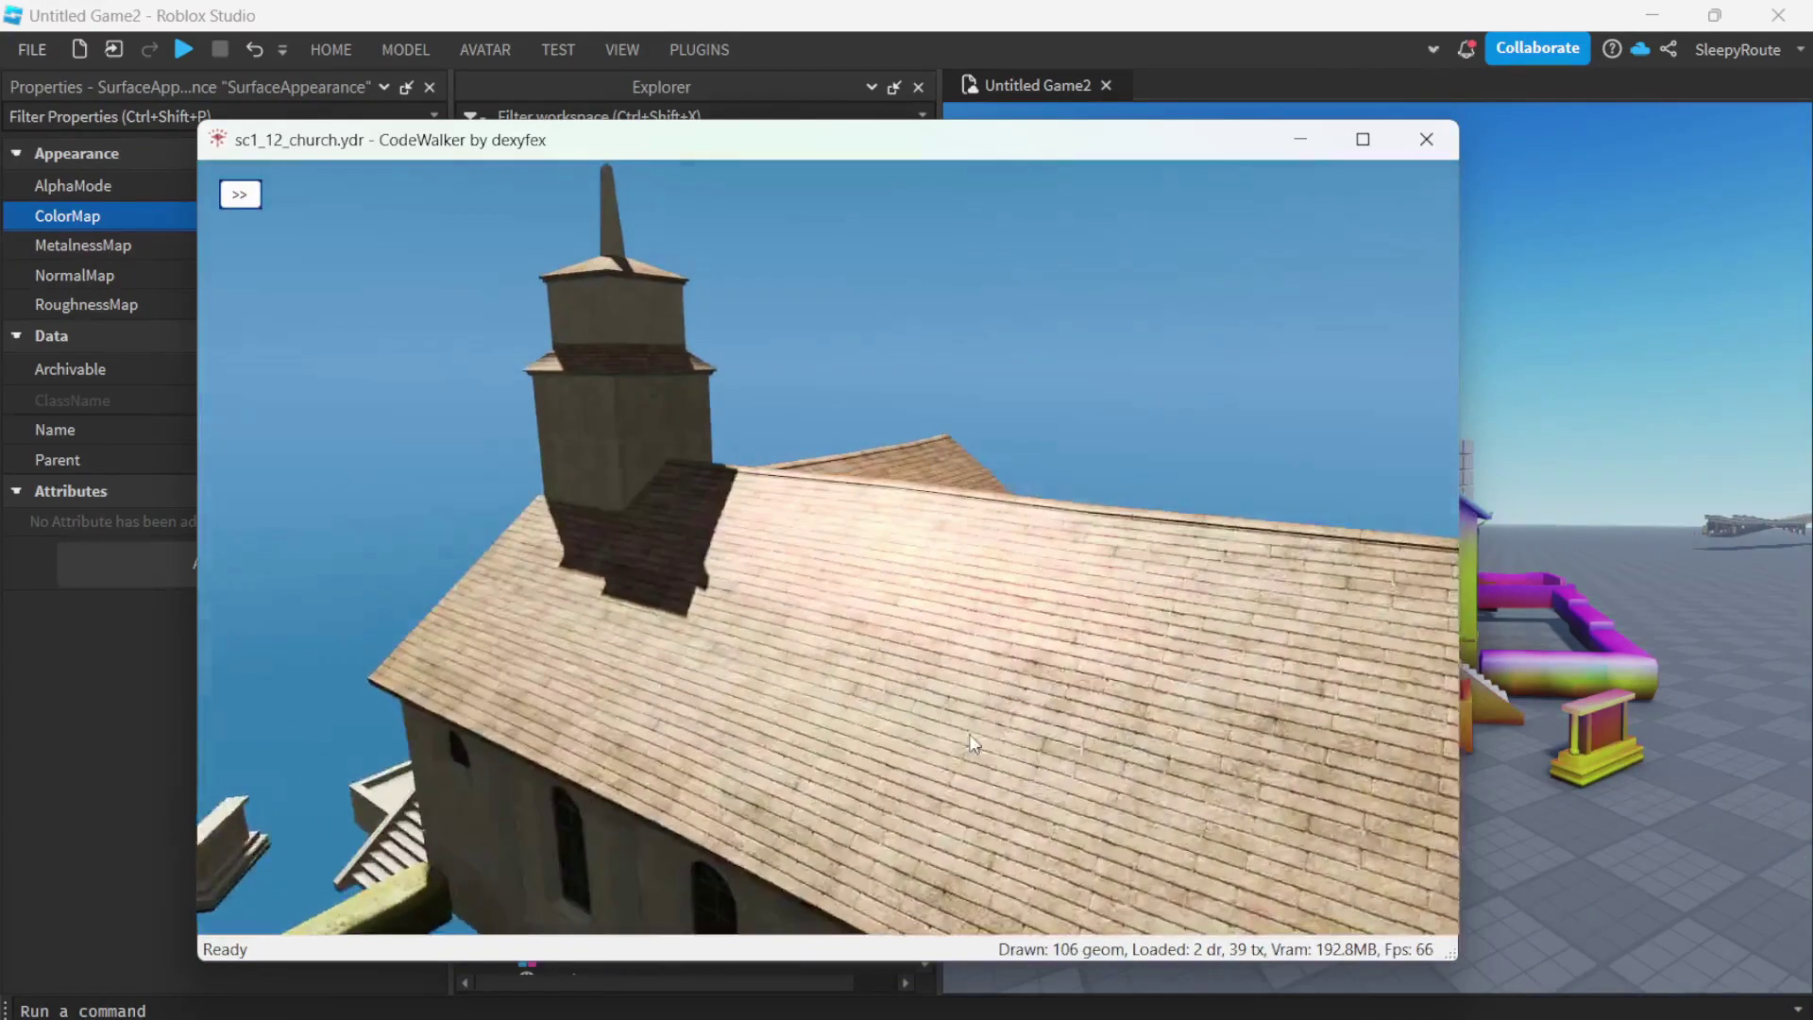
{"action": "mouse_move", "coordinate": [1135, 672]}
{"action": "left_mouse_down"}
{"action": "mouse_move", "coordinate": [1269, 750]}
{"action": "mouse_move", "coordinate": [1171, 725]}
{"action": "left_mouse_up"}
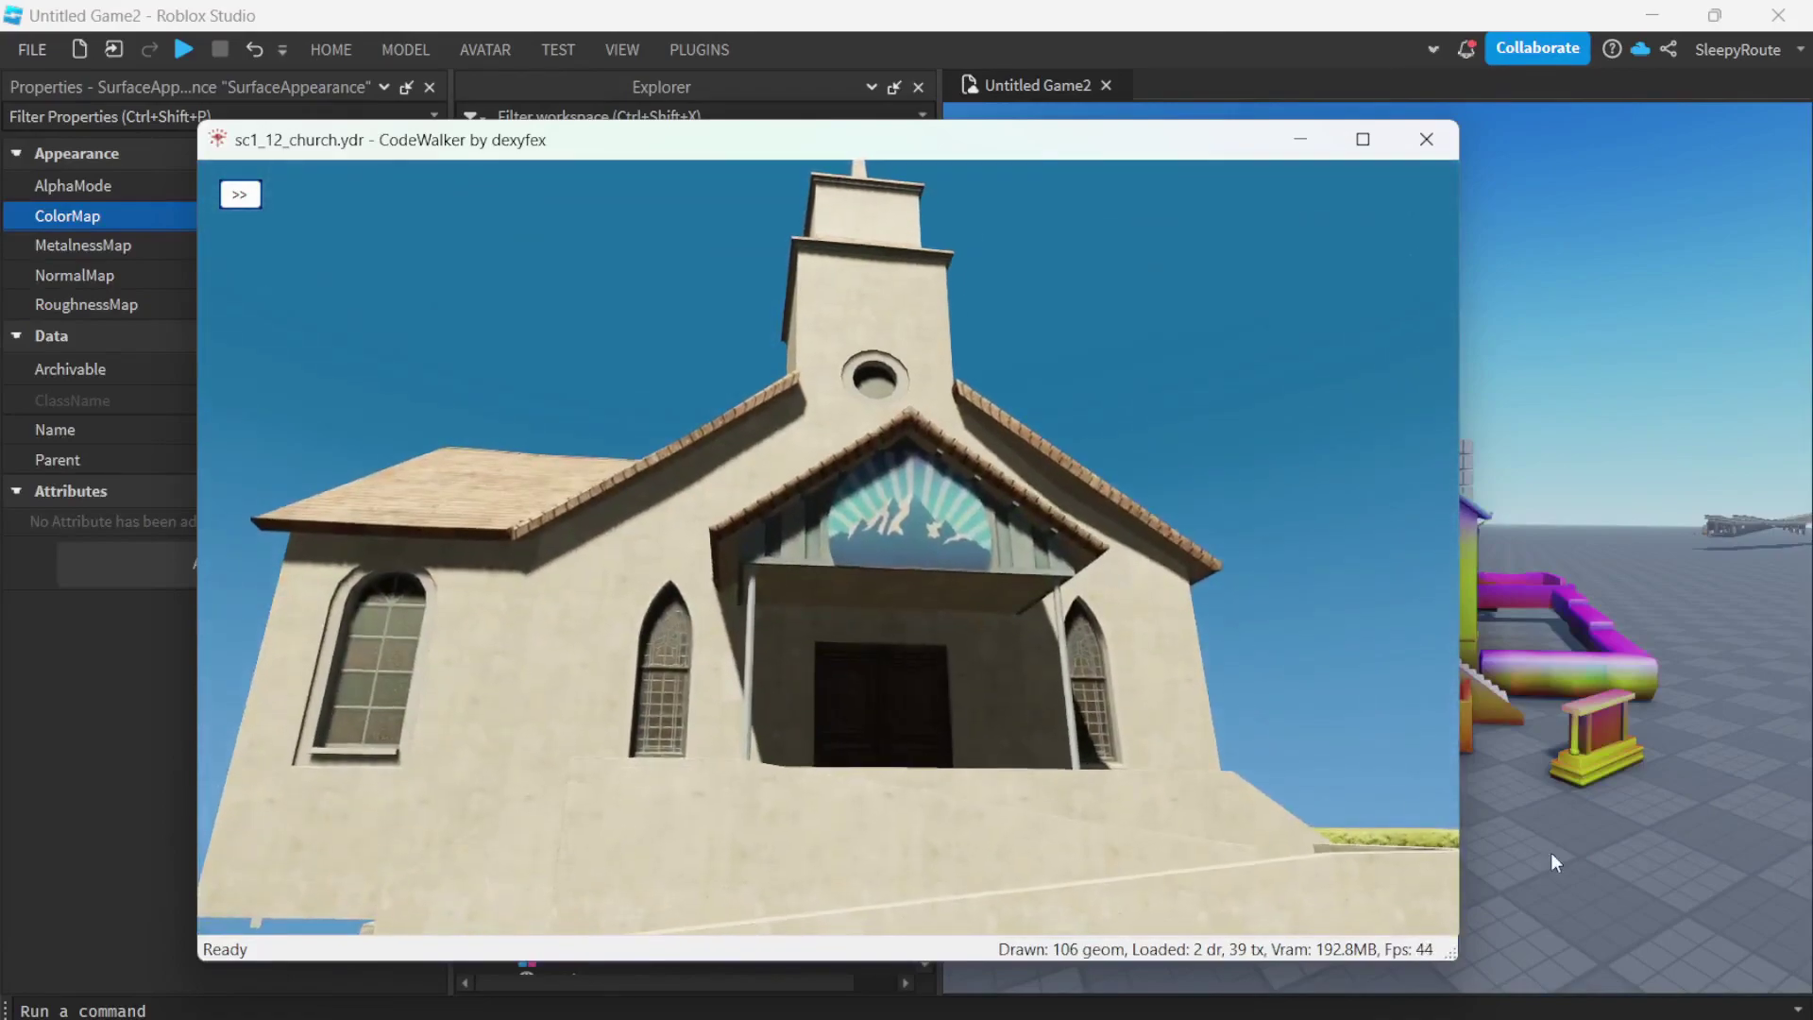
- Back in Roblox Studio, step through the church mesh parts down to sc1_12_church.#dr_mesh.015
{"action": "left_click", "coordinate": [1555, 861]}
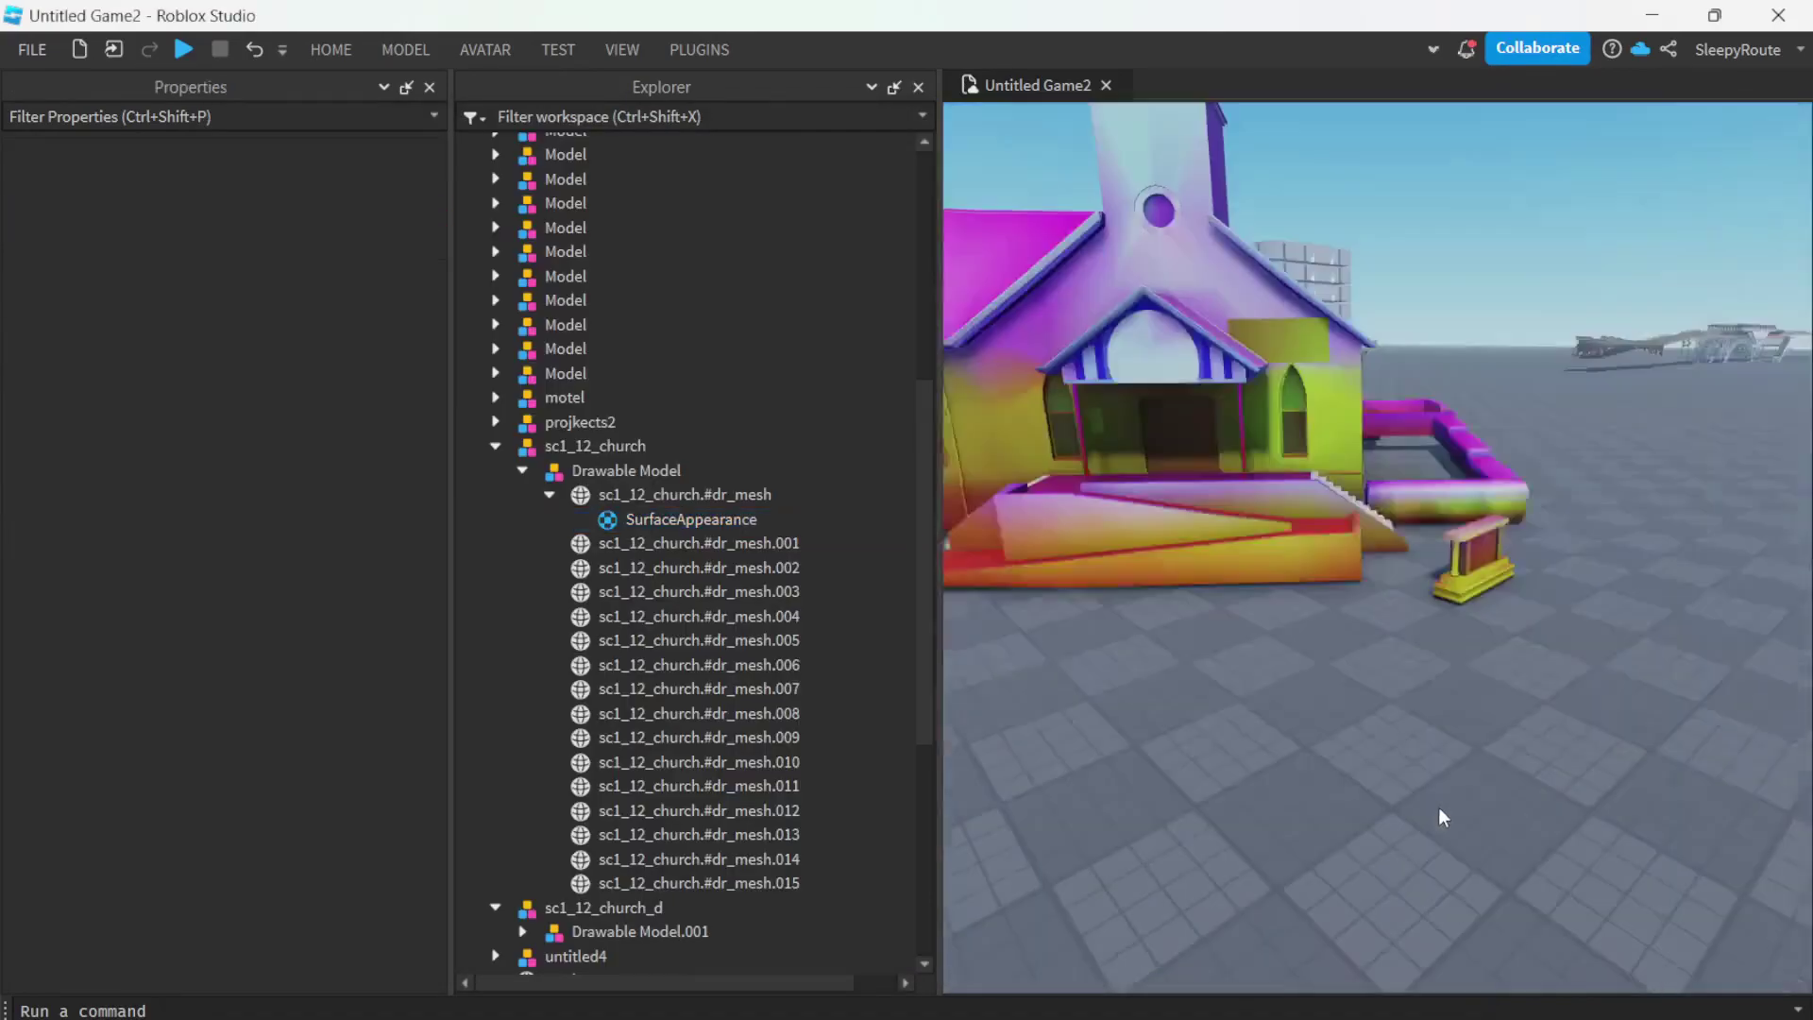
{"action": "left_click", "coordinate": [595, 445]}
{"action": "left_click", "coordinate": [643, 545]}
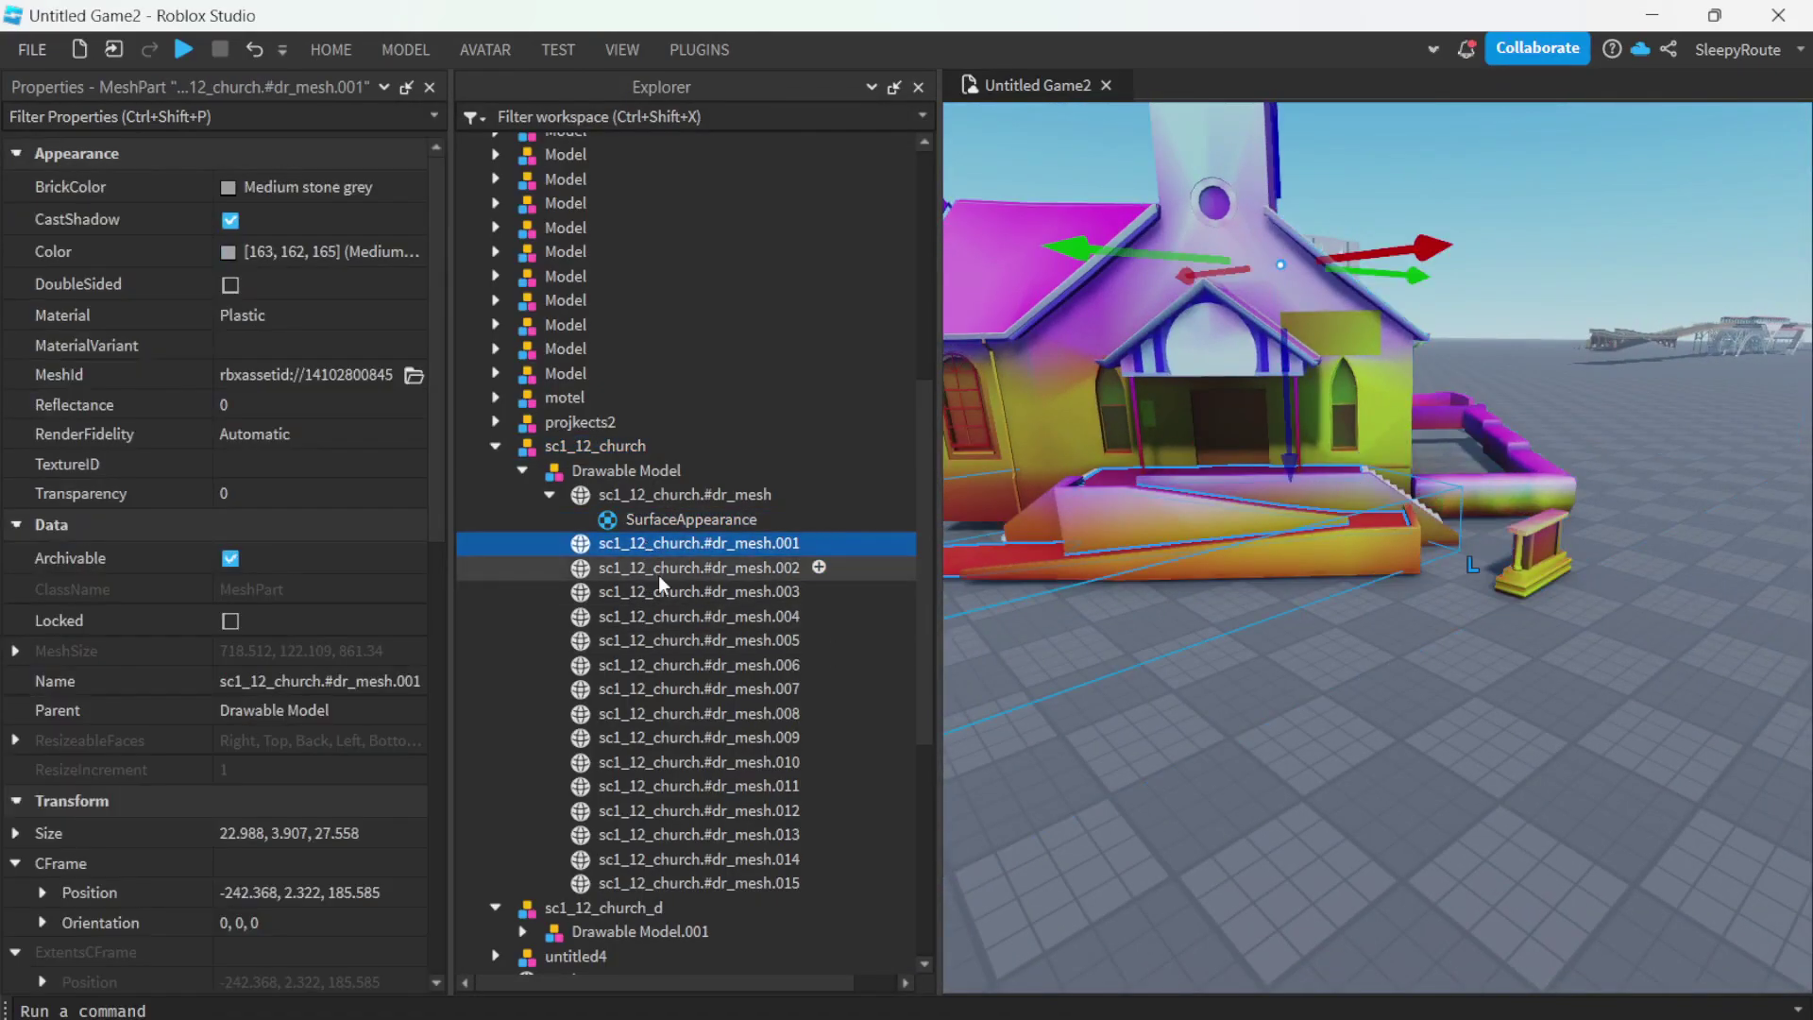
{"action": "left_click", "coordinate": [657, 570]}
{"action": "left_click", "coordinate": [625, 593]}
{"action": "left_click", "coordinate": [629, 617]}
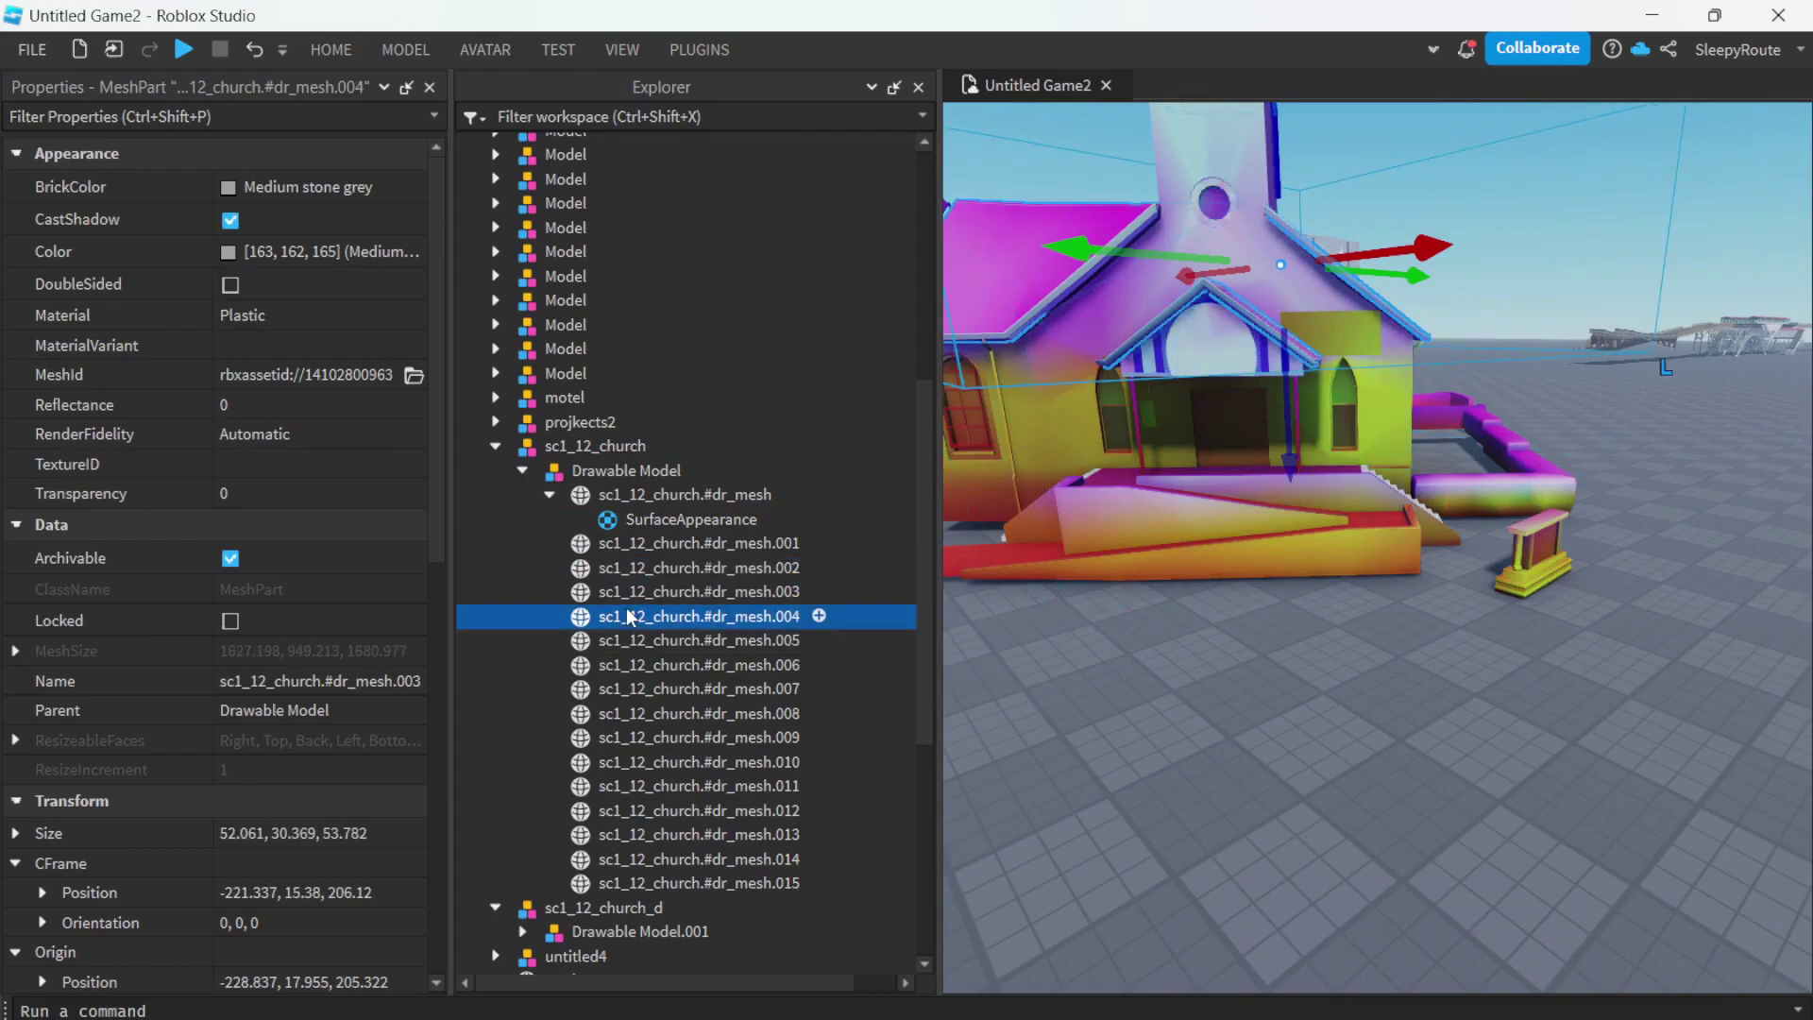
{"action": "left_click", "coordinate": [631, 639]}
{"action": "left_click", "coordinate": [639, 670]}
{"action": "left_click", "coordinate": [649, 713]}
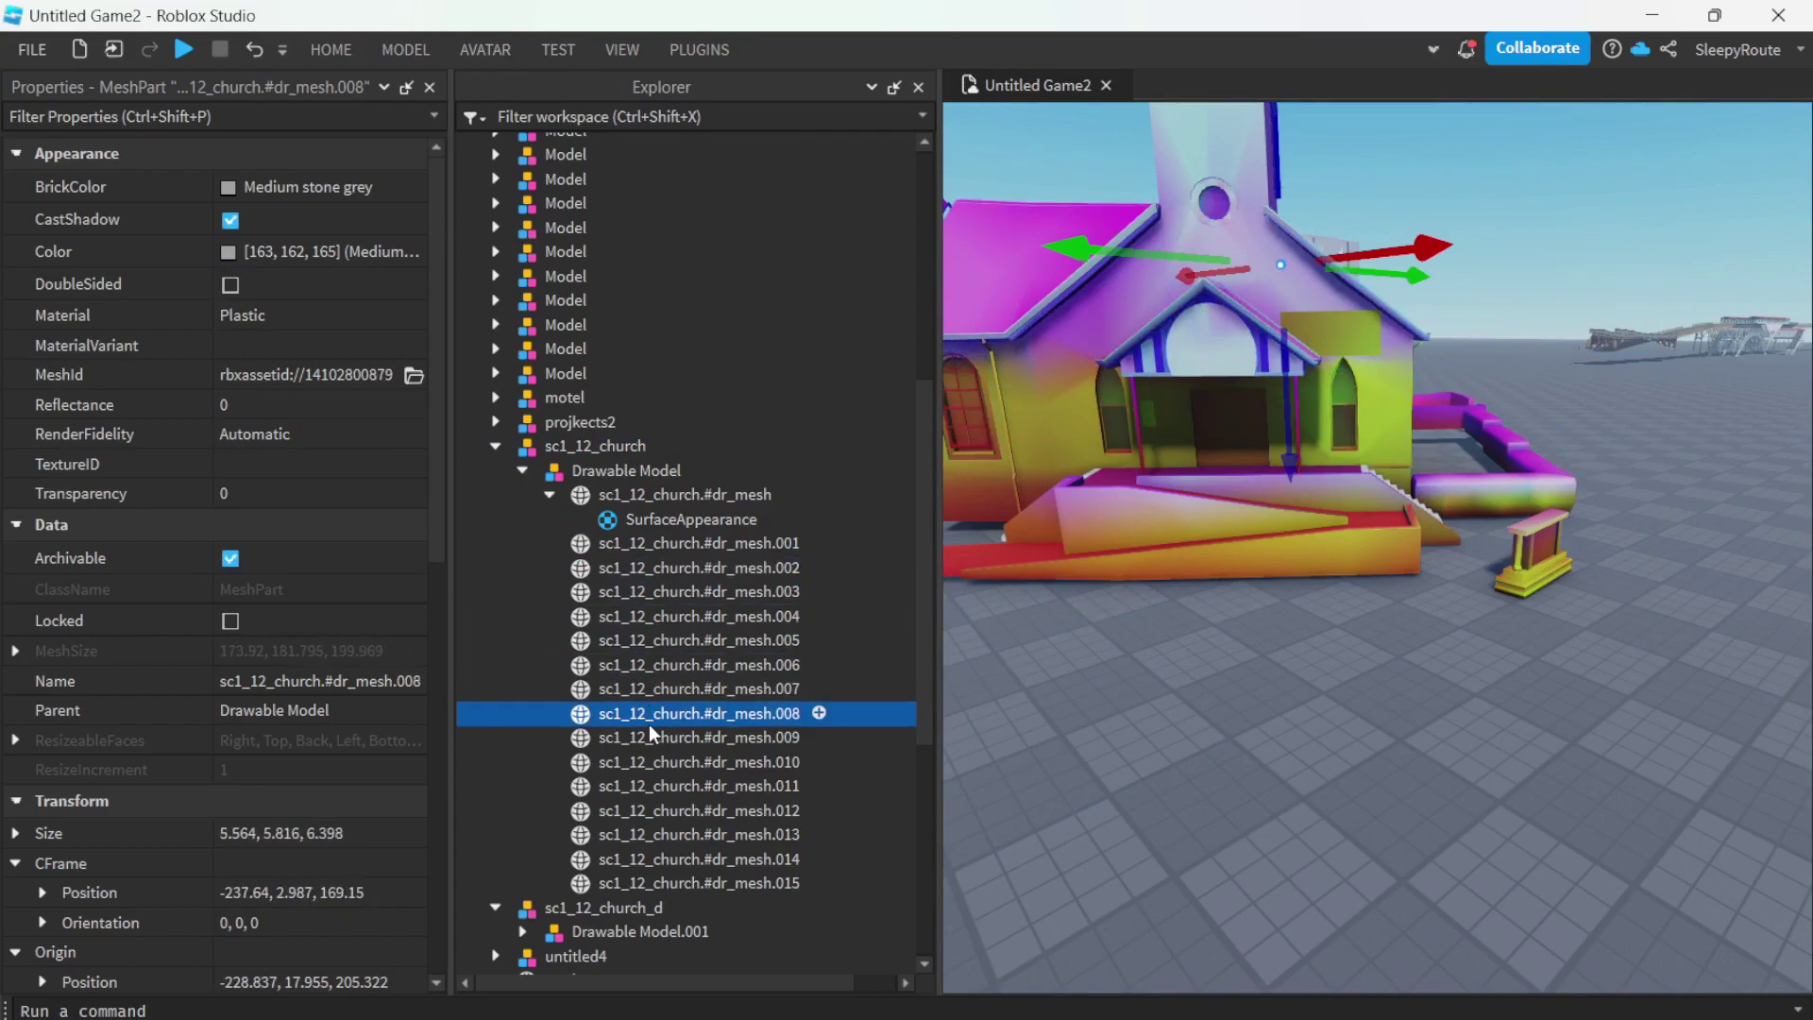
{"action": "left_click", "coordinate": [649, 737]}
{"action": "left_click", "coordinate": [653, 762]}
{"action": "left_click", "coordinate": [661, 786]}
{"action": "left_click", "coordinate": [663, 810]}
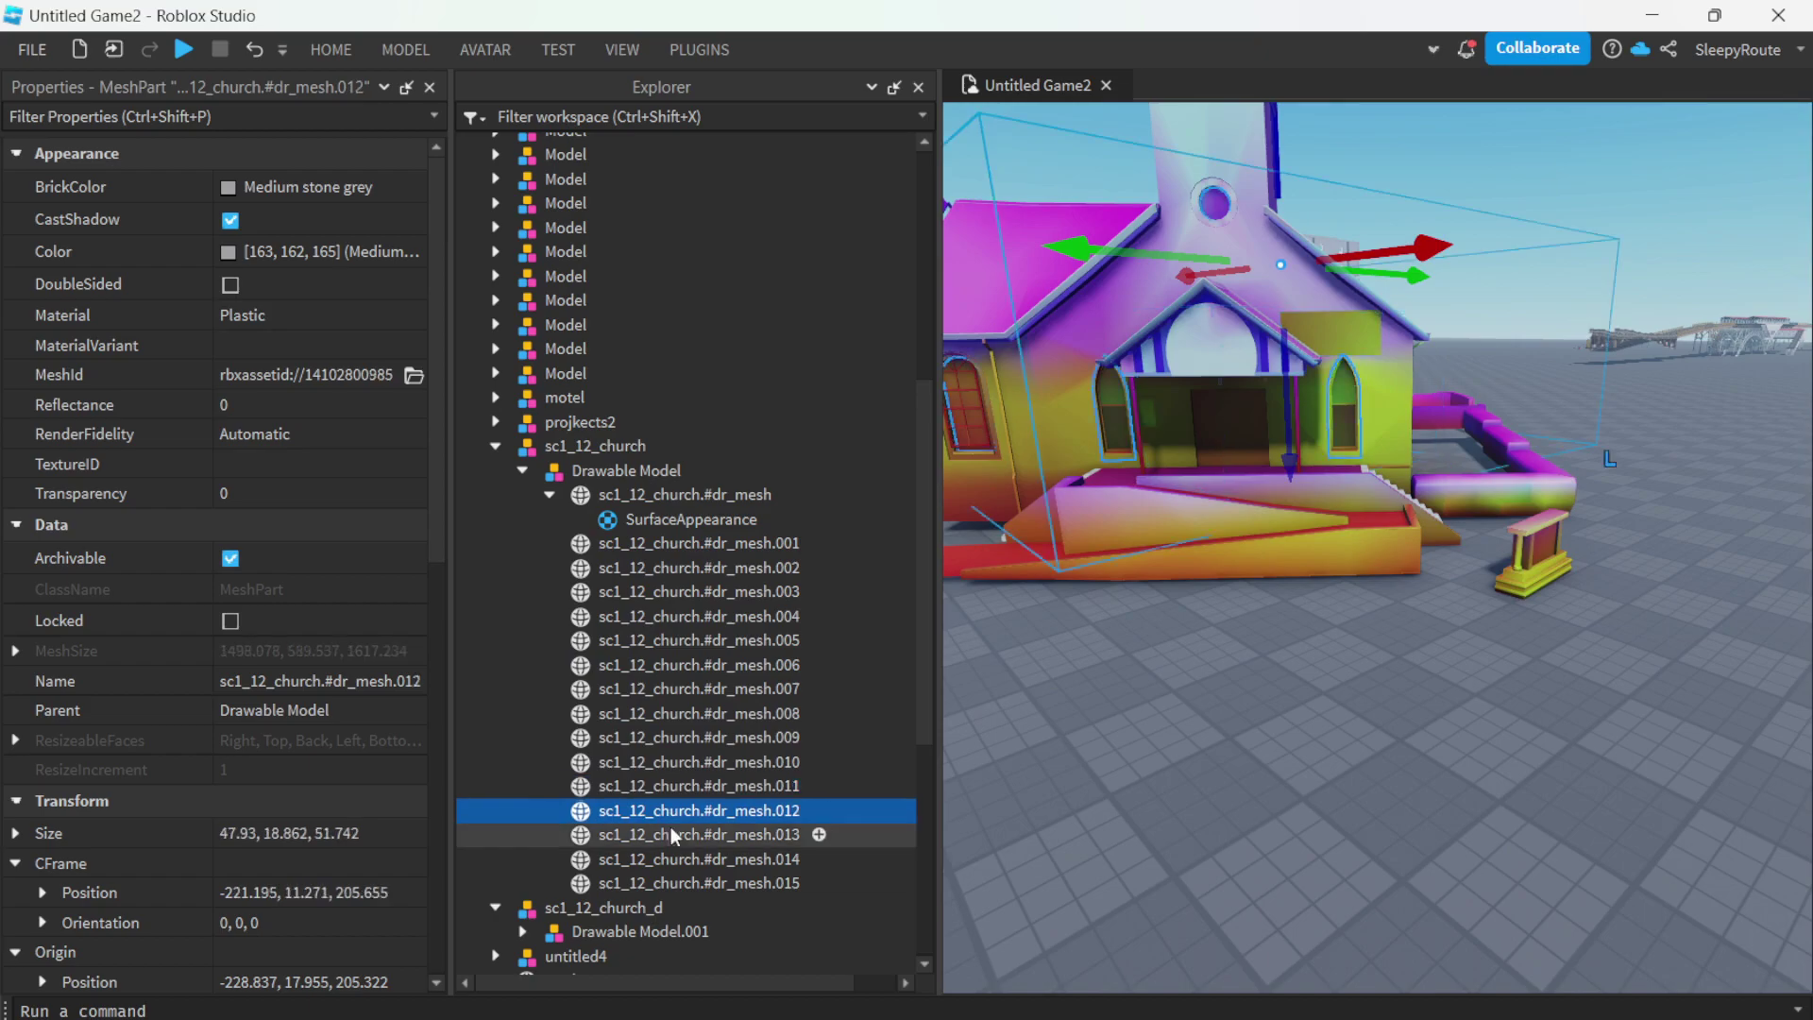
{"action": "left_click", "coordinate": [673, 836]}
{"action": "left_click", "coordinate": [676, 859]}
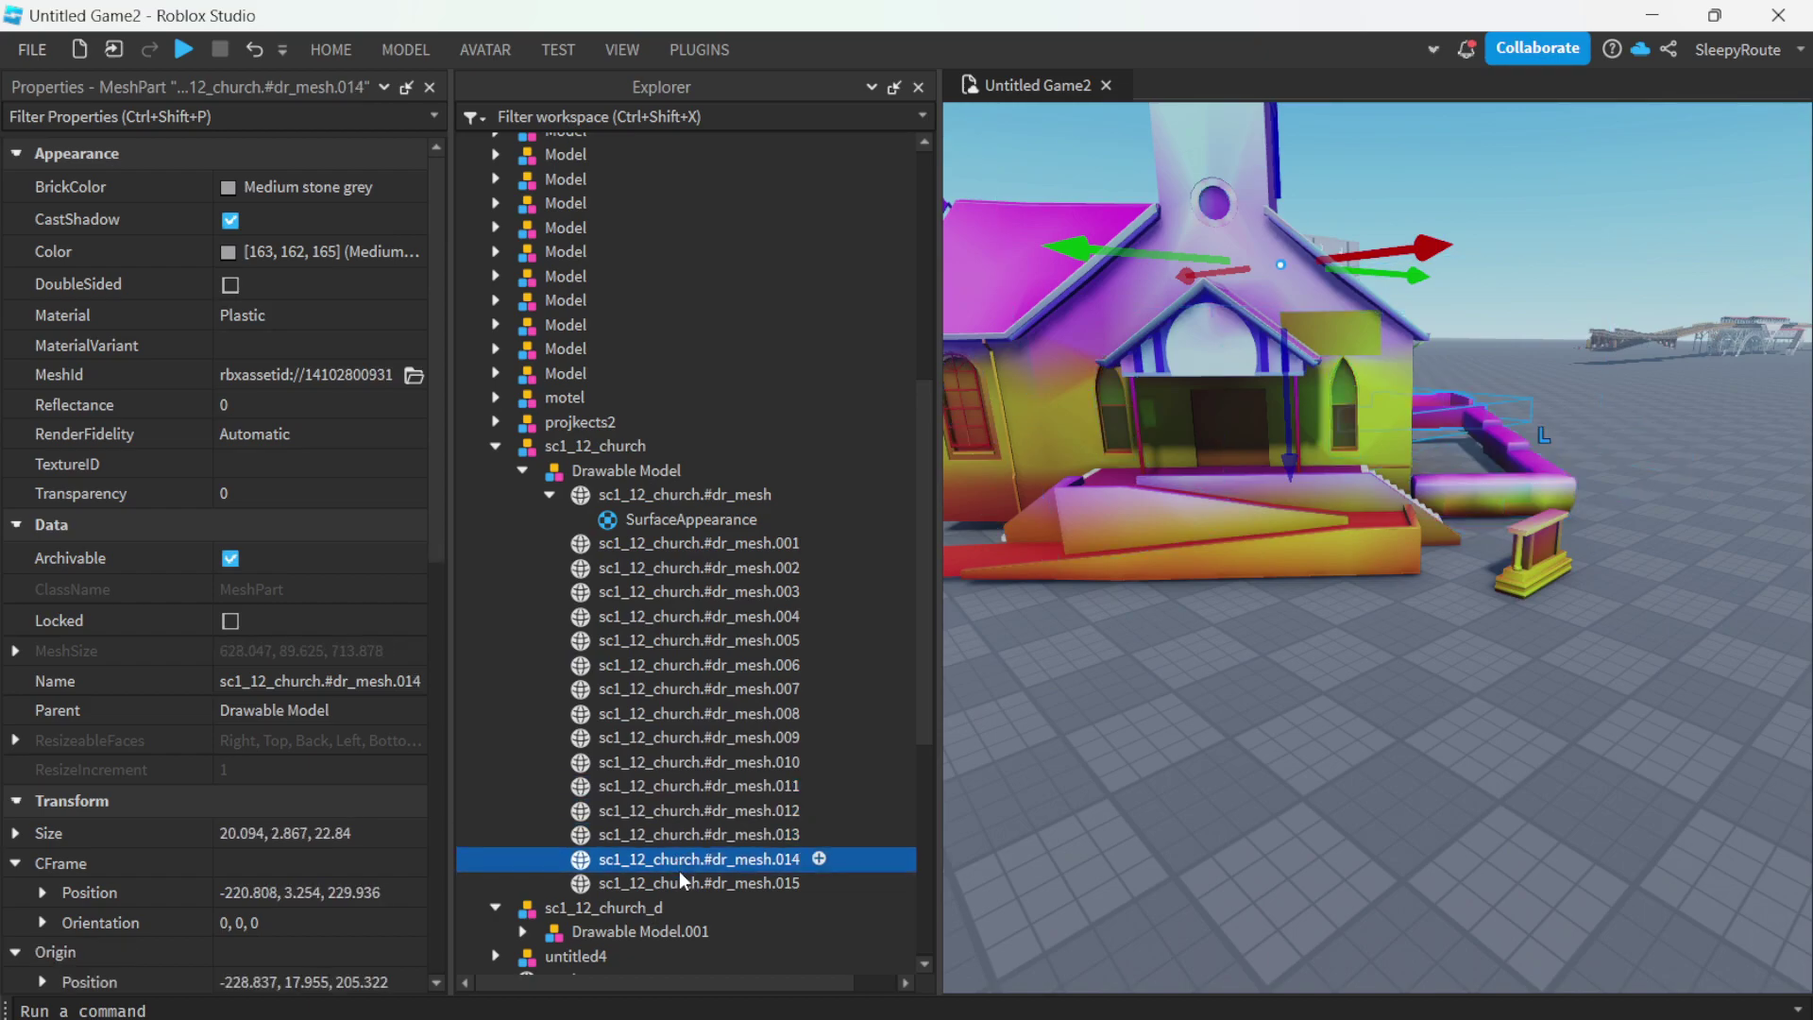
{"action": "left_click", "coordinate": [684, 888]}
{"action": "right_click_drag", "start_coordinate": [1068, 848], "coordinate": [1069, 850]}
- Add a SurfaceAppearance to mesh.015, try im_wall_small_05 as its ColorMap, then undo it
{"action": "left_click", "coordinate": [810, 883]}
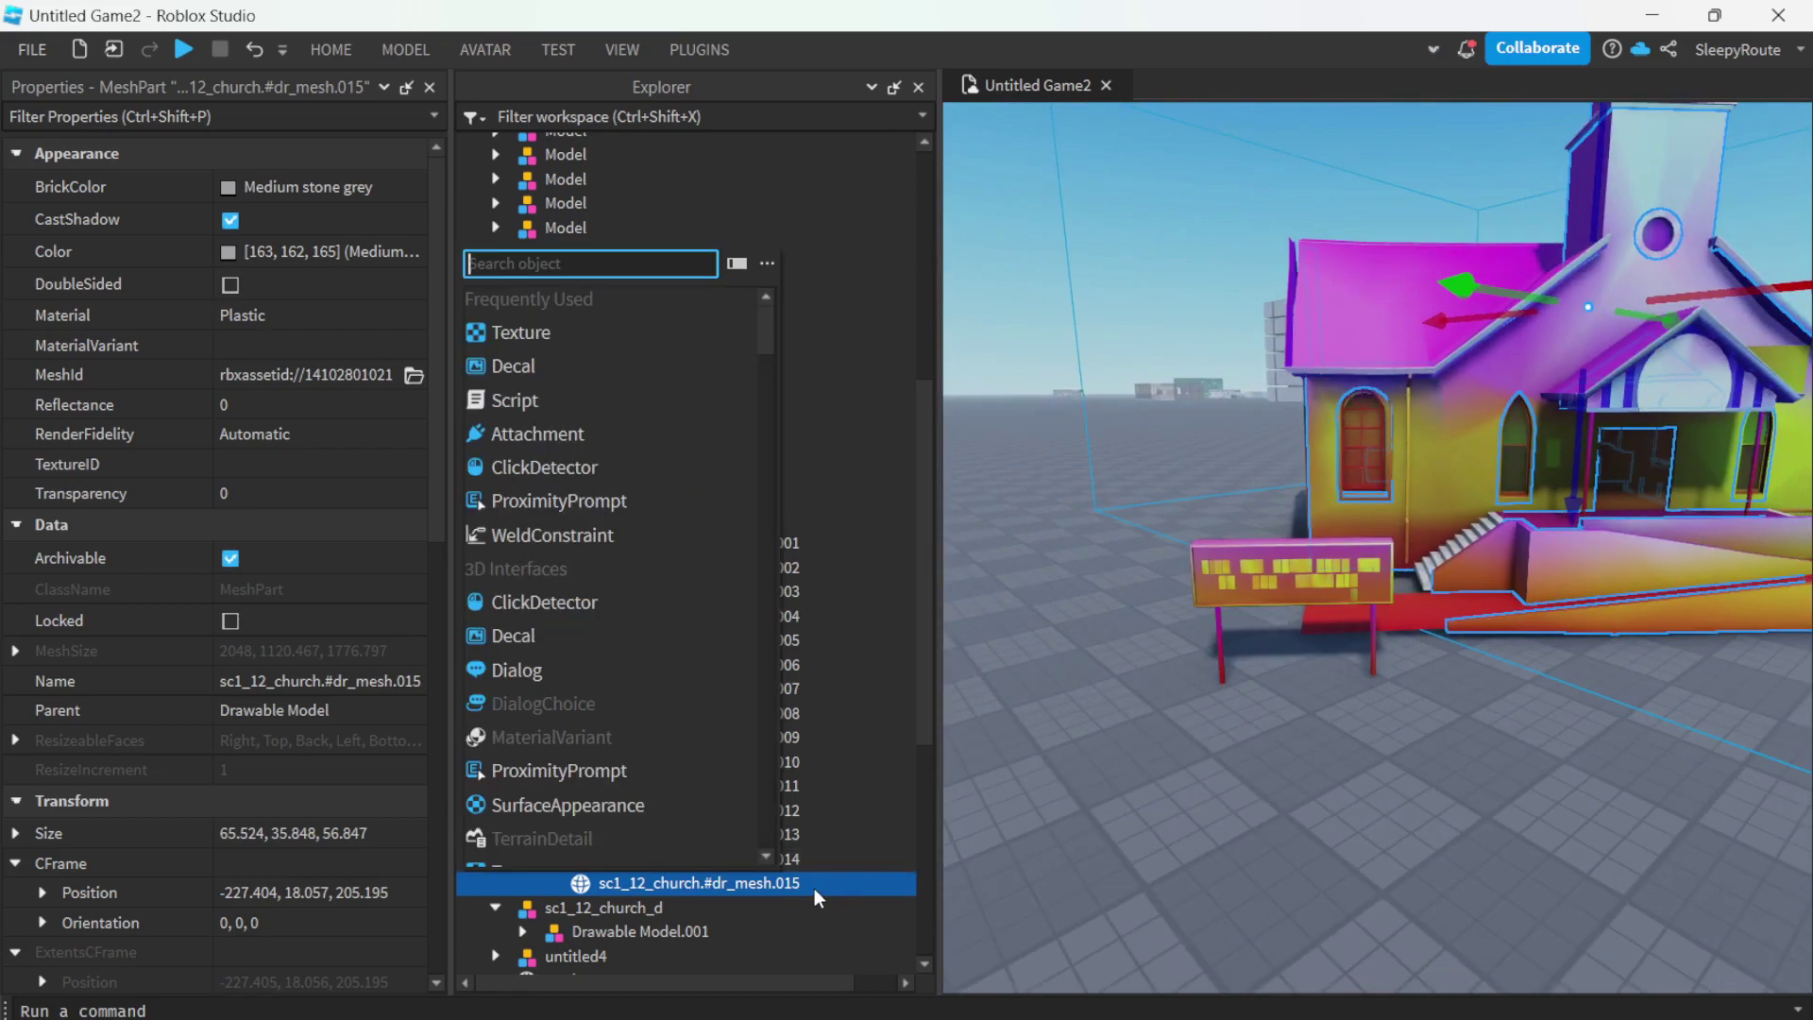
{"action": "left_click", "coordinate": [604, 808]}
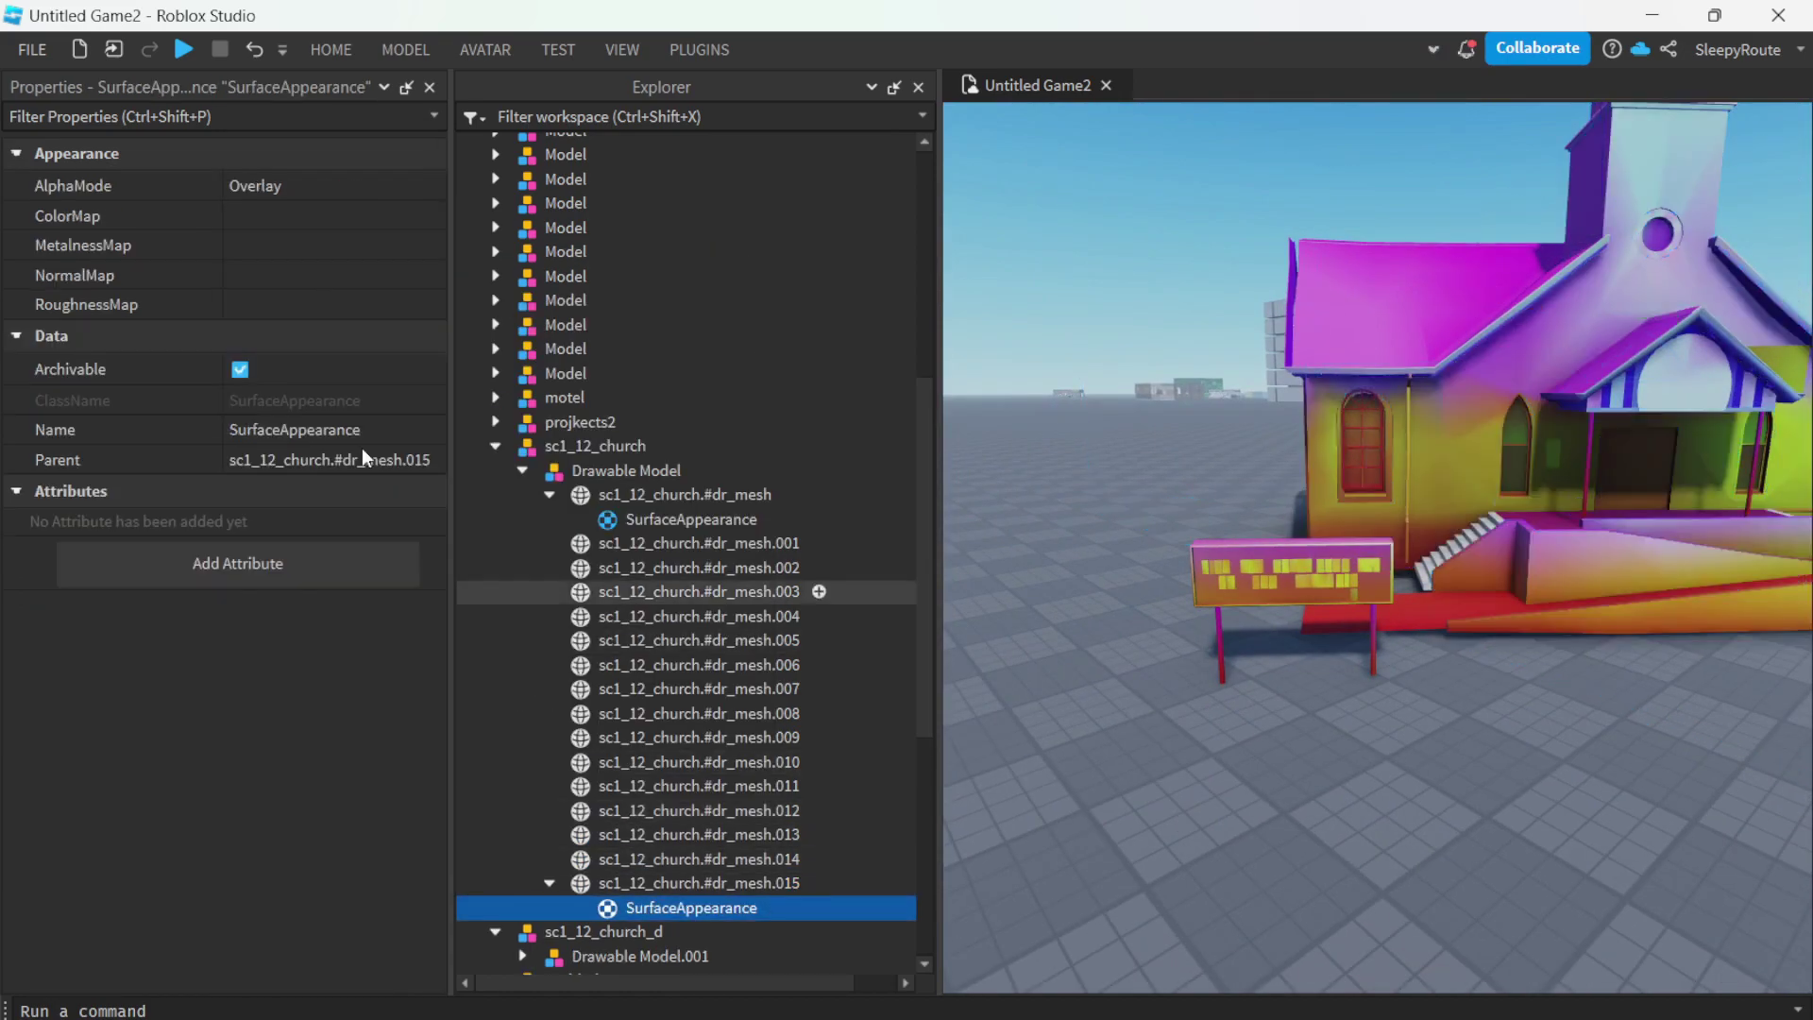
{"action": "left_click", "coordinate": [292, 215]}
{"action": "left_click", "coordinate": [123, 597]}
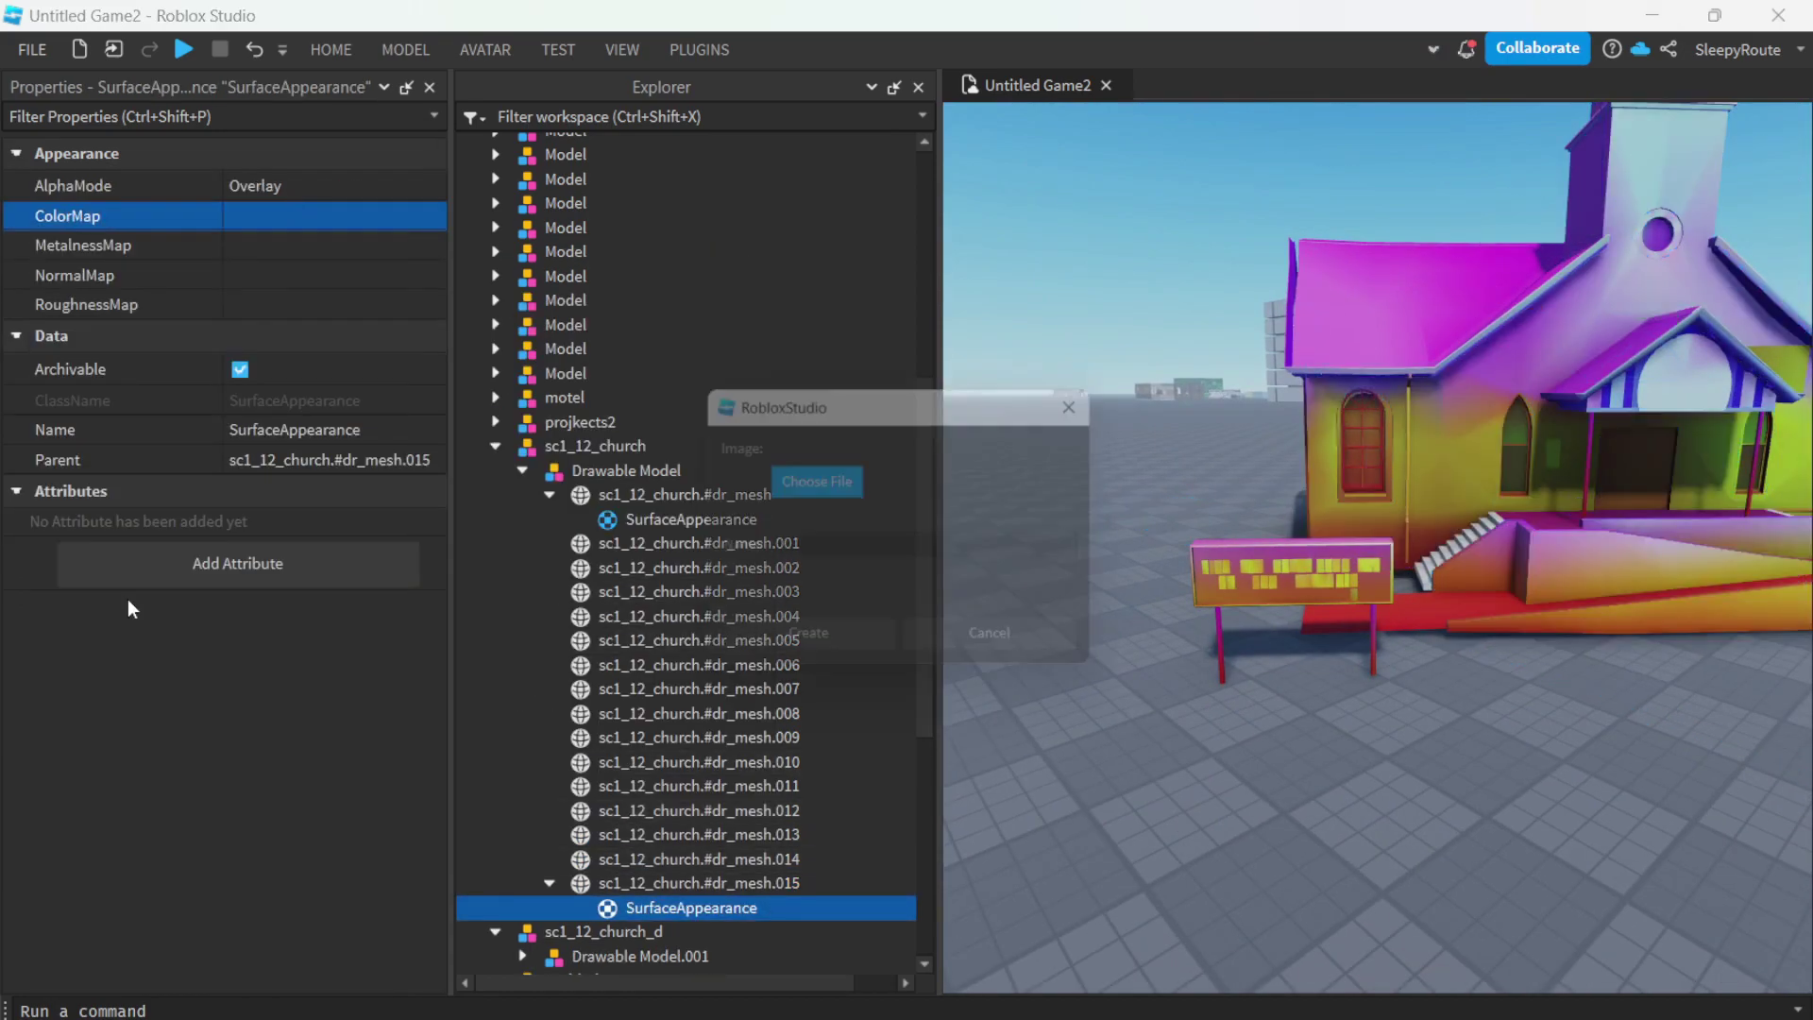
{"action": "left_click", "coordinate": [824, 480]}
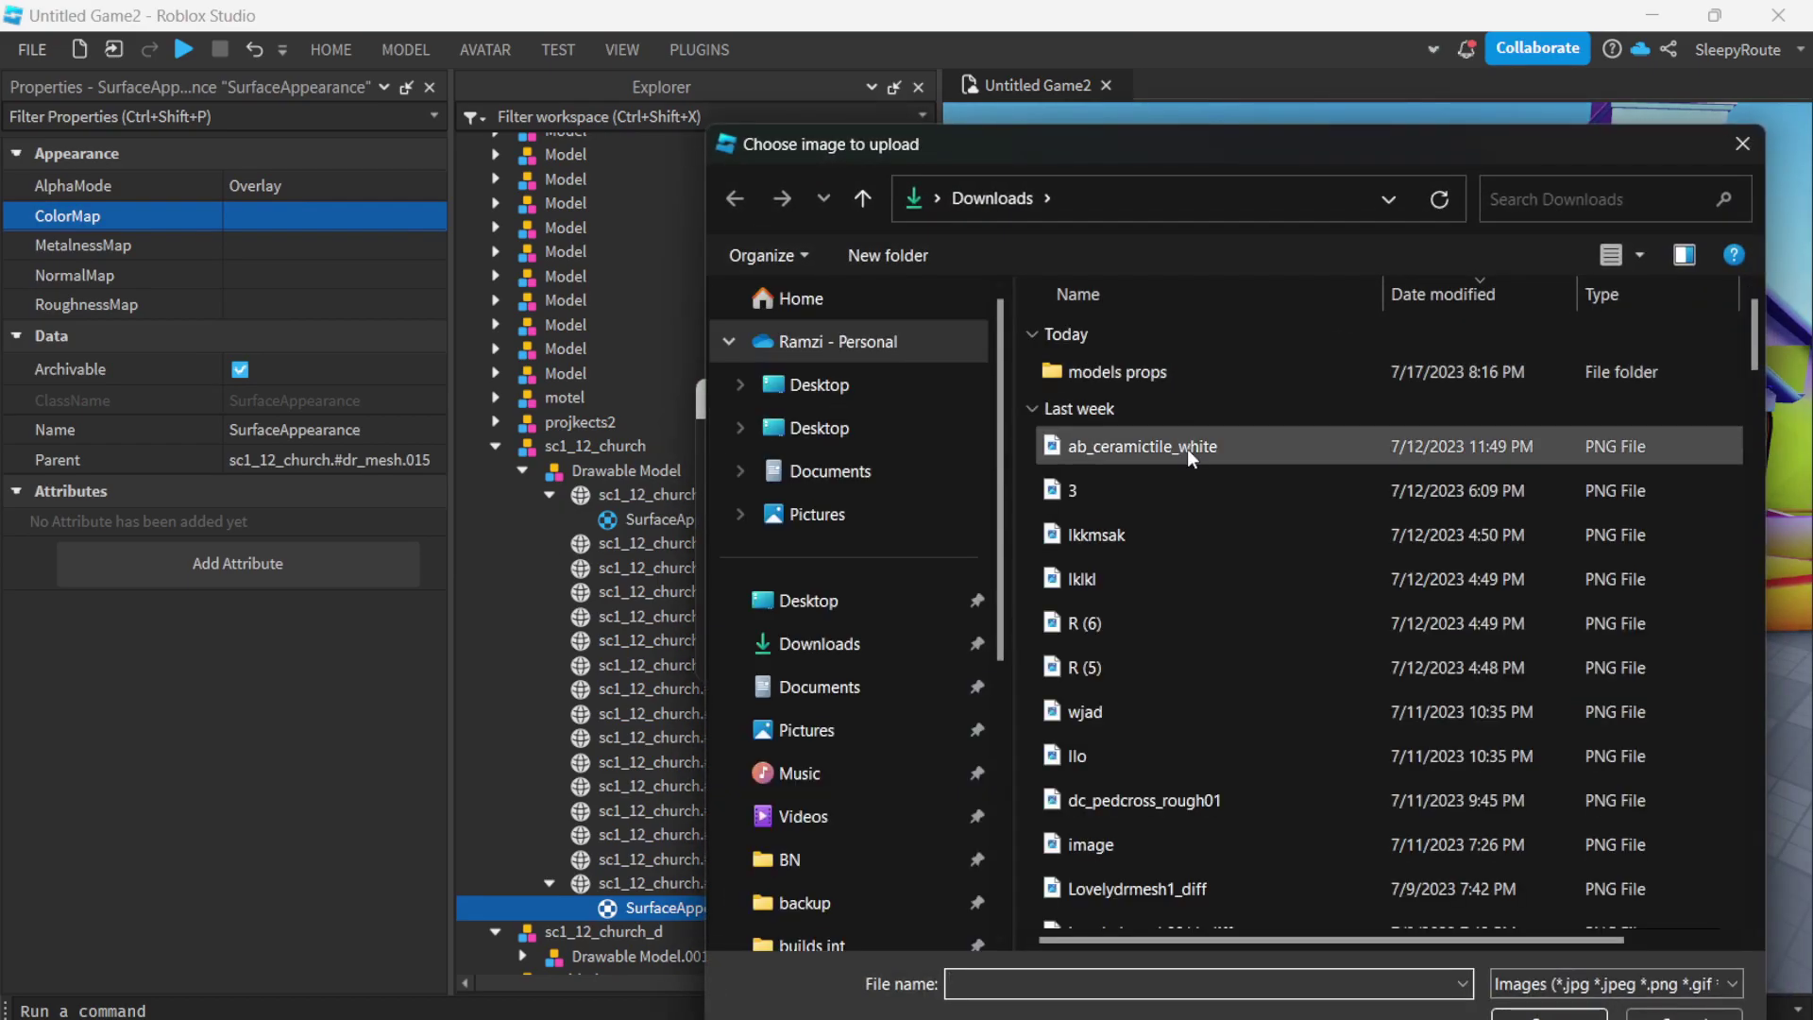
{"action": "double_click", "coordinate": [1171, 373]}
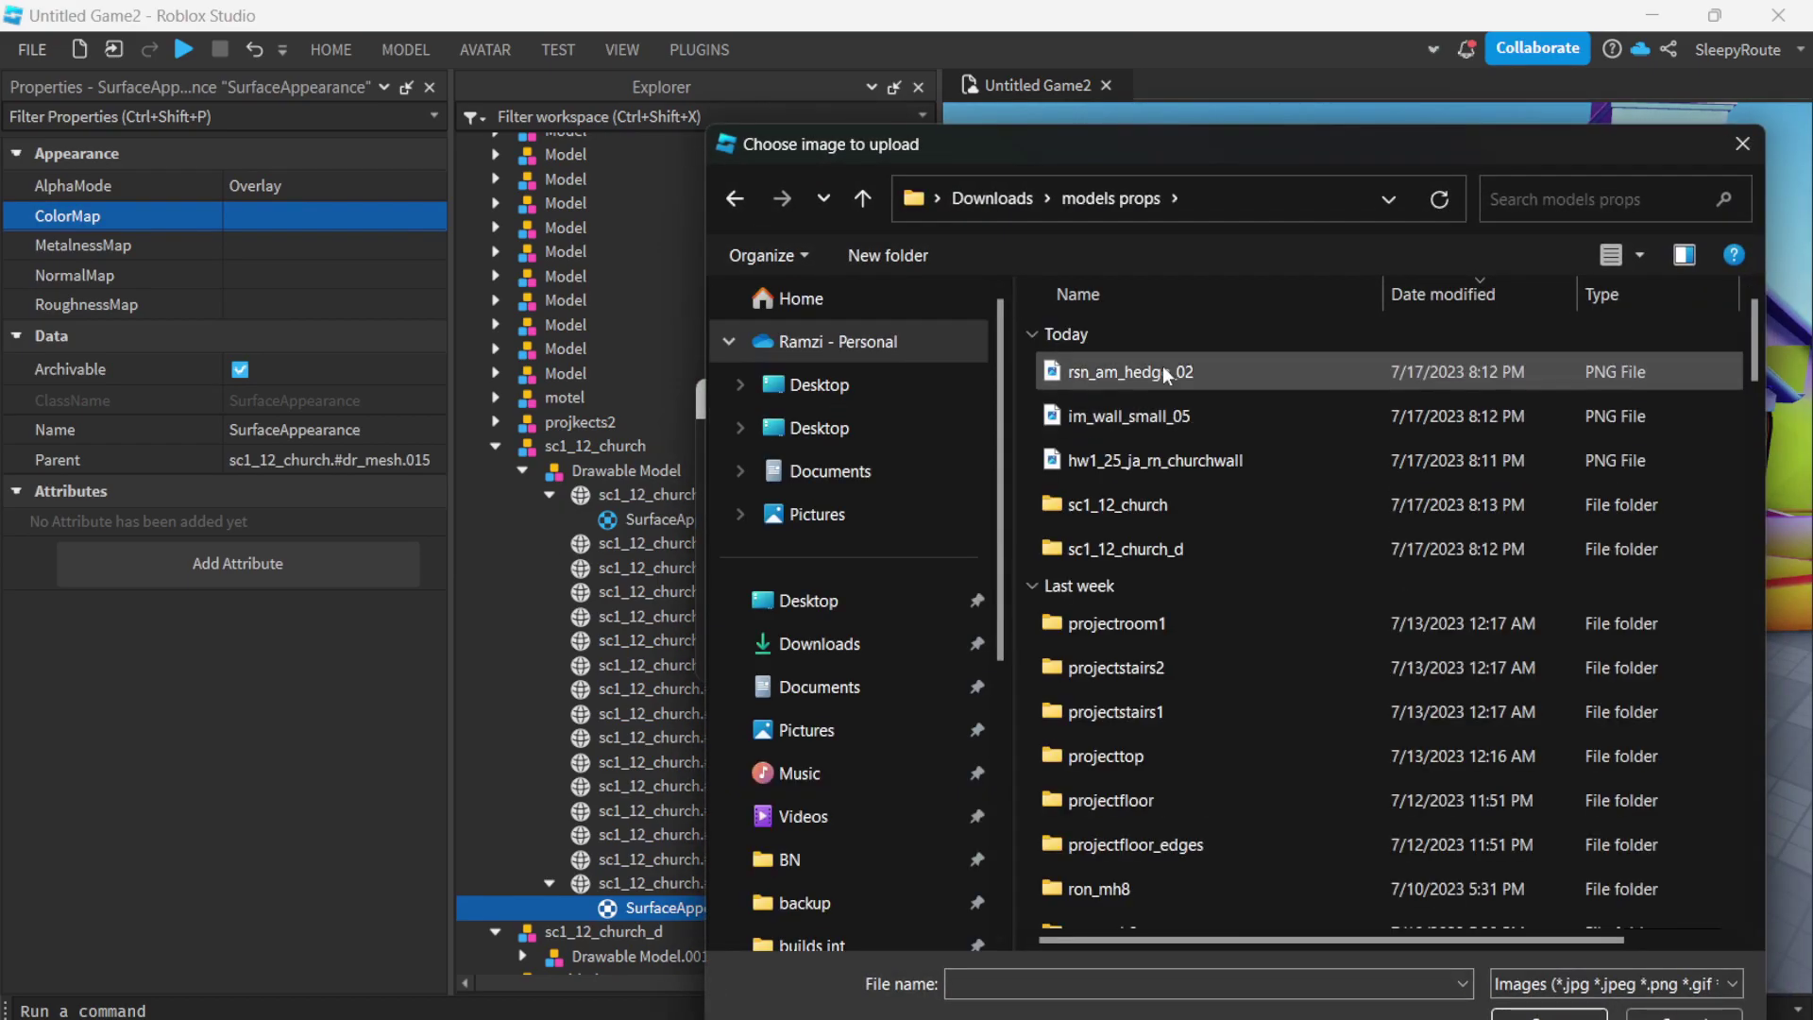
{"action": "double_click", "coordinate": [1174, 415]}
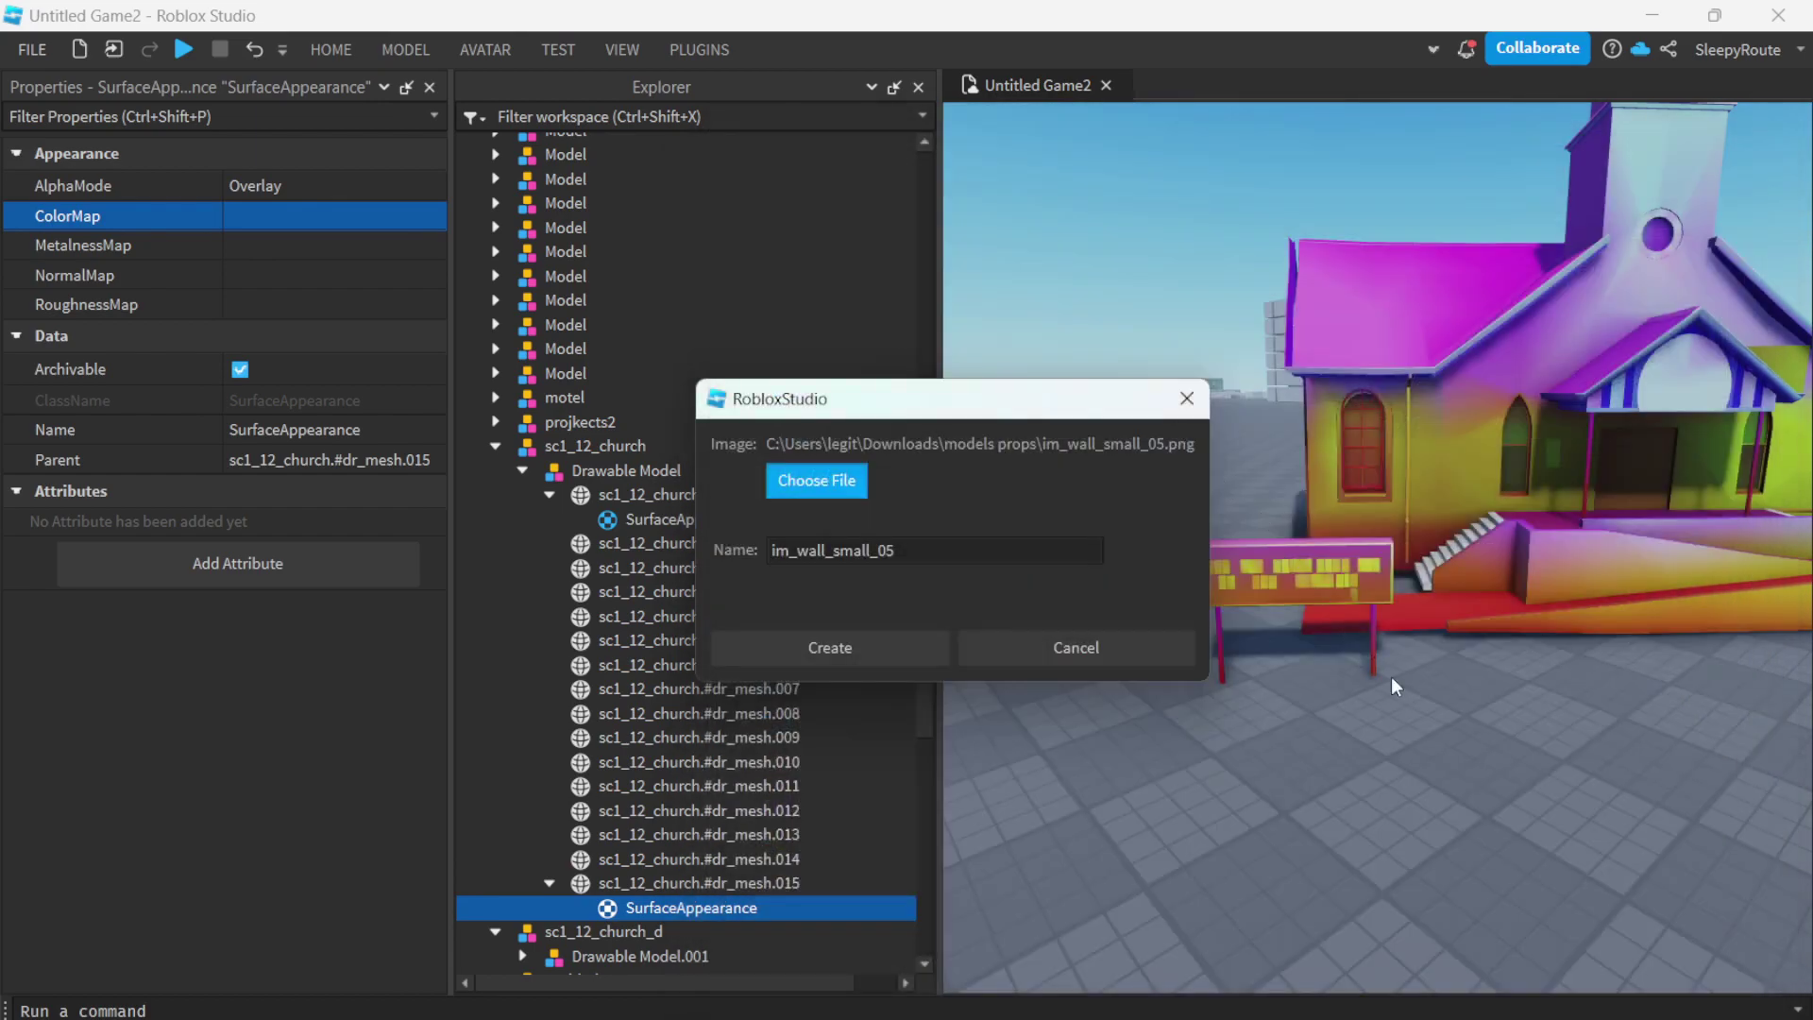
{"action": "left_click", "coordinate": [874, 644]}
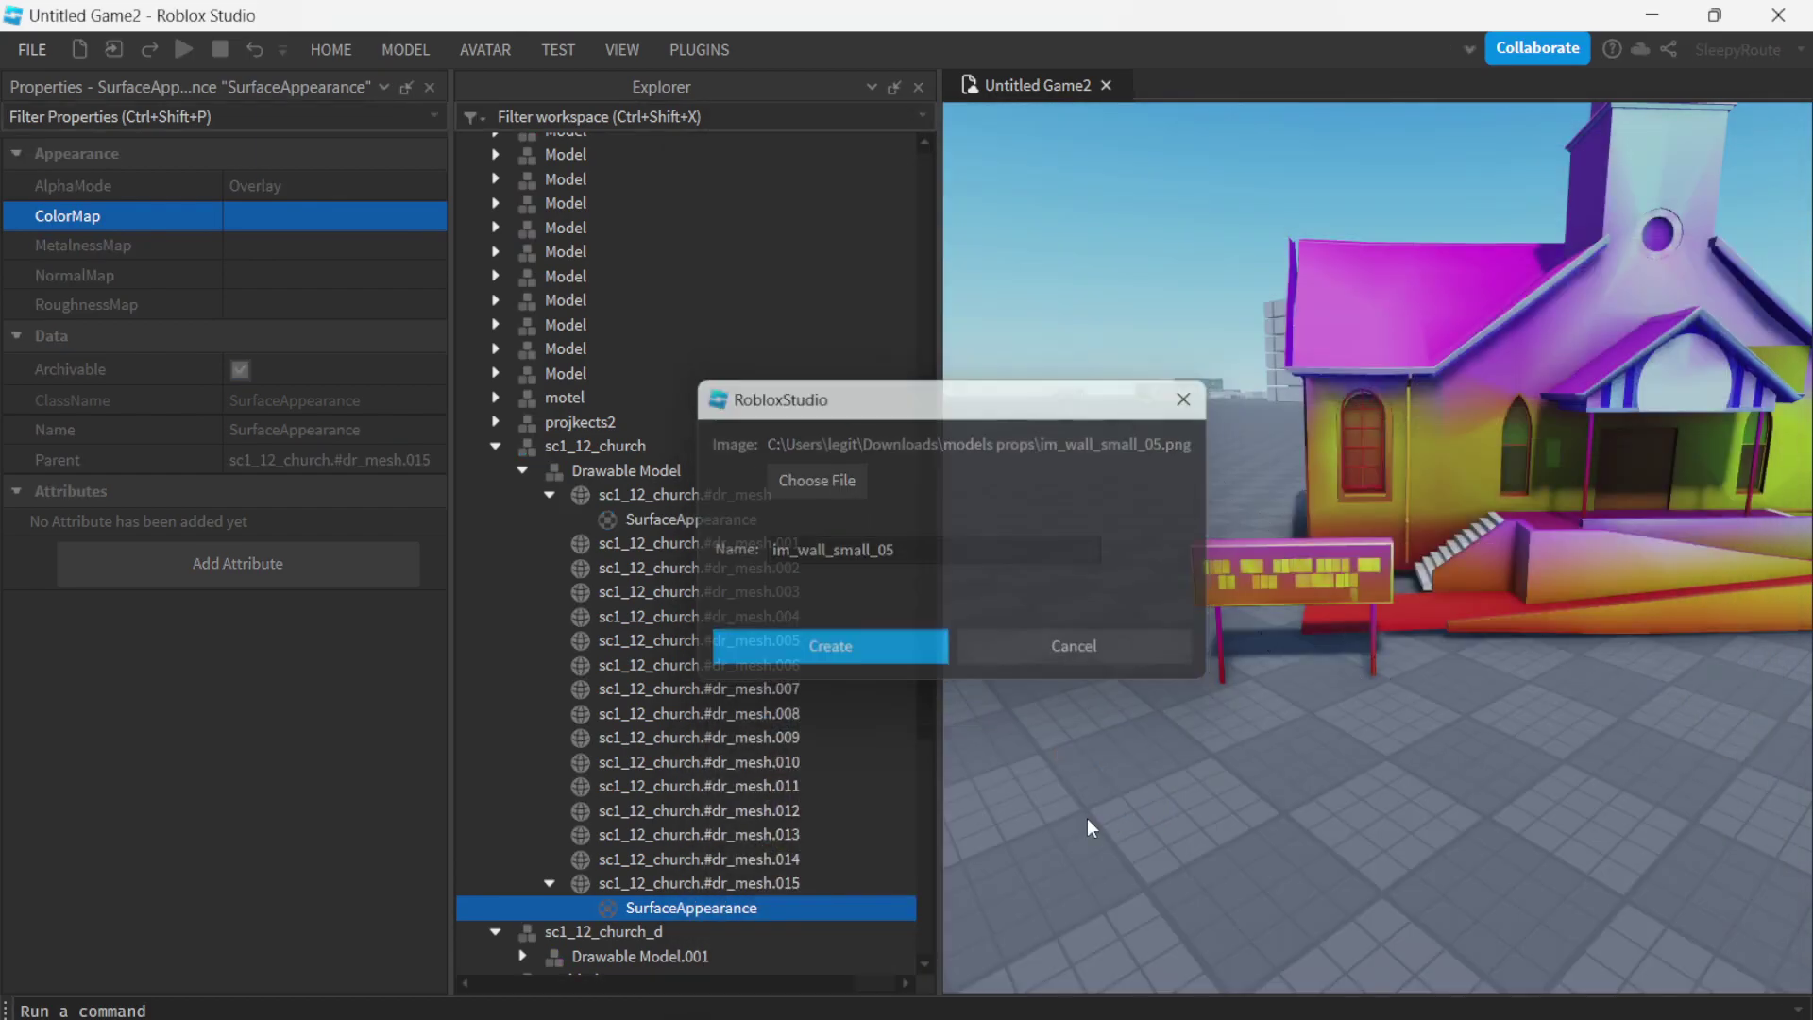
{"action": "scroll", "coordinate": [1109, 796], "scroll_direction": "up", "scroll_amount": 5}
{"action": "scroll", "coordinate": [1108, 796], "scroll_direction": "down", "scroll_amount": 5}
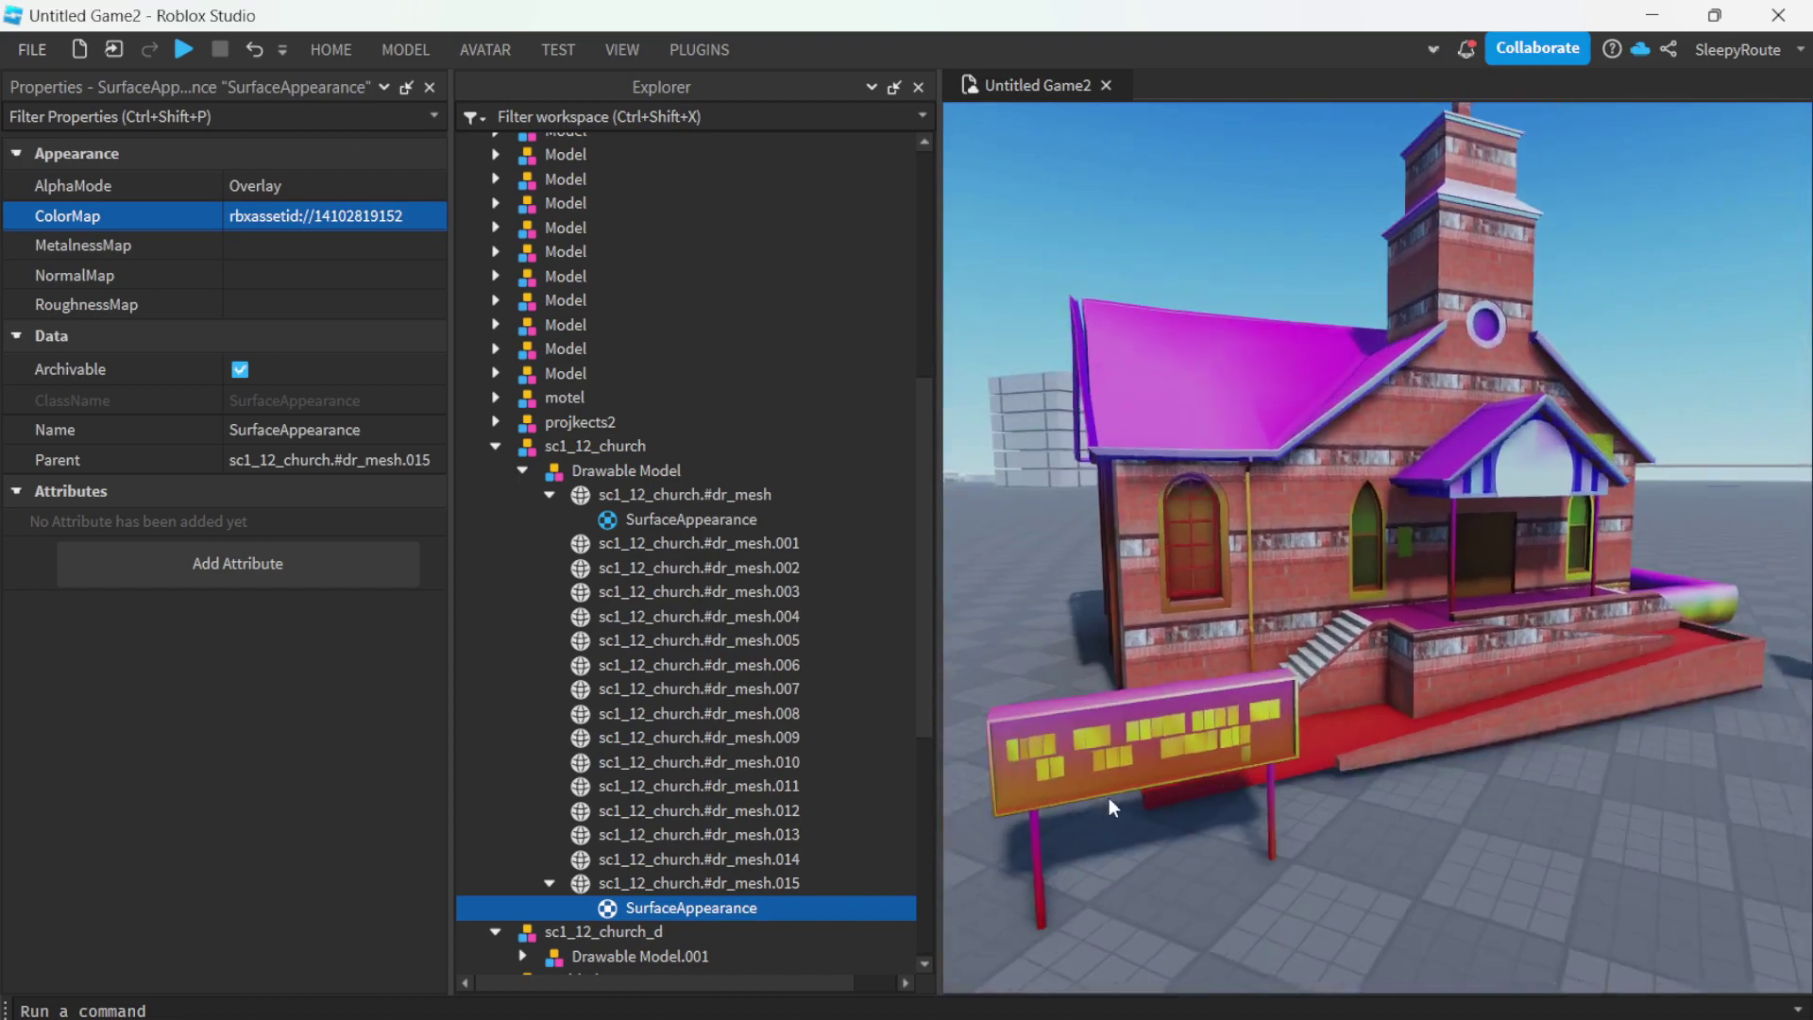
{"action": "key", "text": "ctrl+z"}
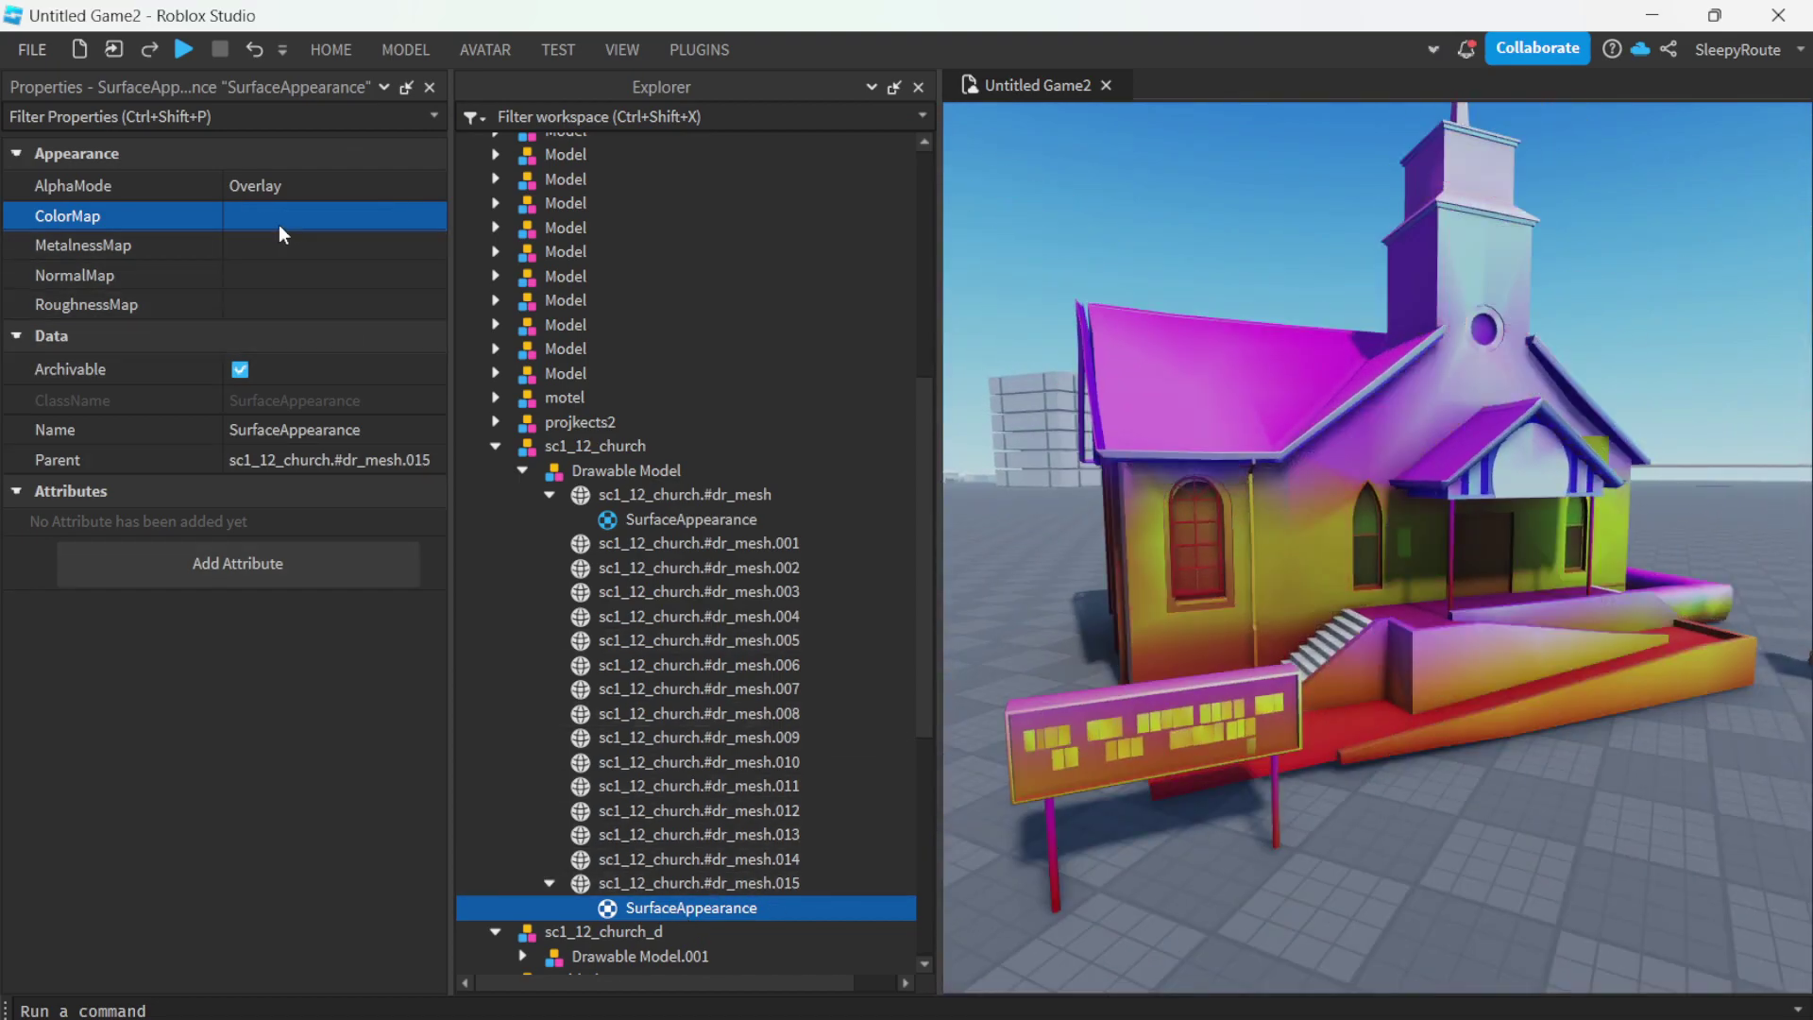
- Upload rsn_am_hedge_02 as mesh.015's ColorMap, then undo the hedge texture
{"action": "left_click", "coordinate": [280, 219]}
{"action": "left_click", "coordinate": [112, 591]}
{"action": "left_click", "coordinate": [779, 480]}
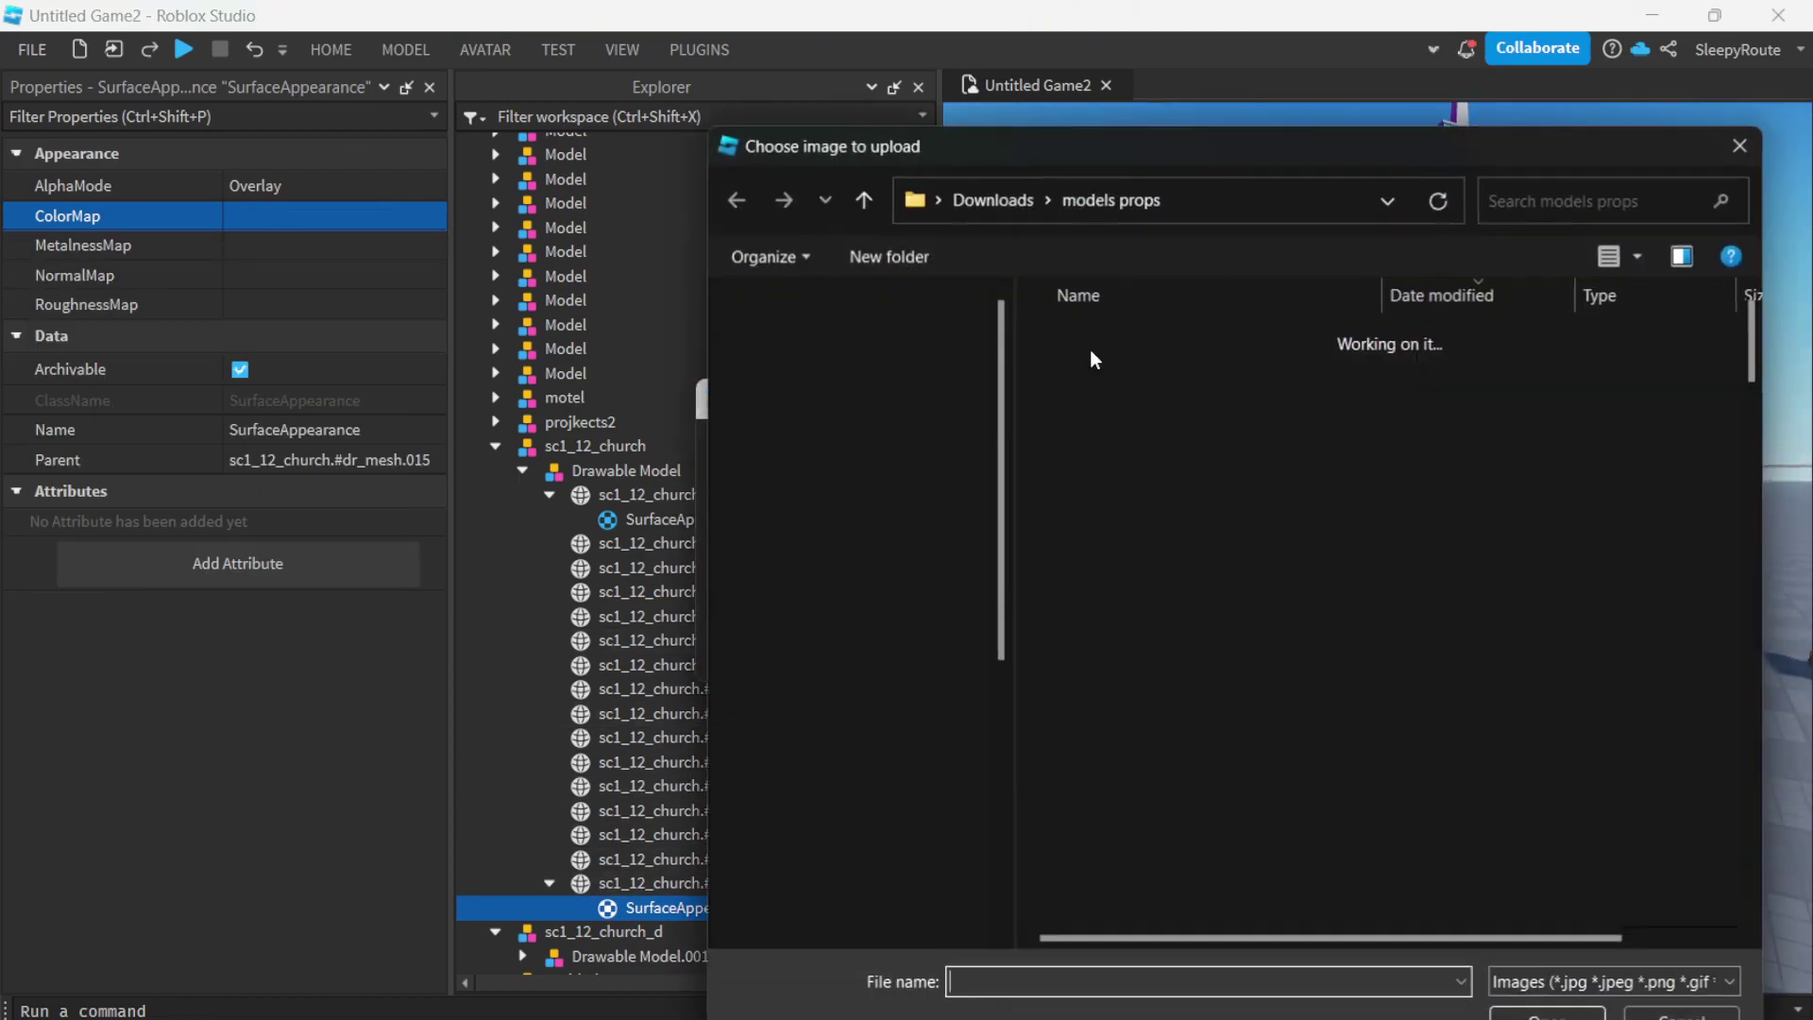
{"action": "double_click", "coordinate": [1092, 367]}
{"action": "left_click", "coordinate": [894, 645]}
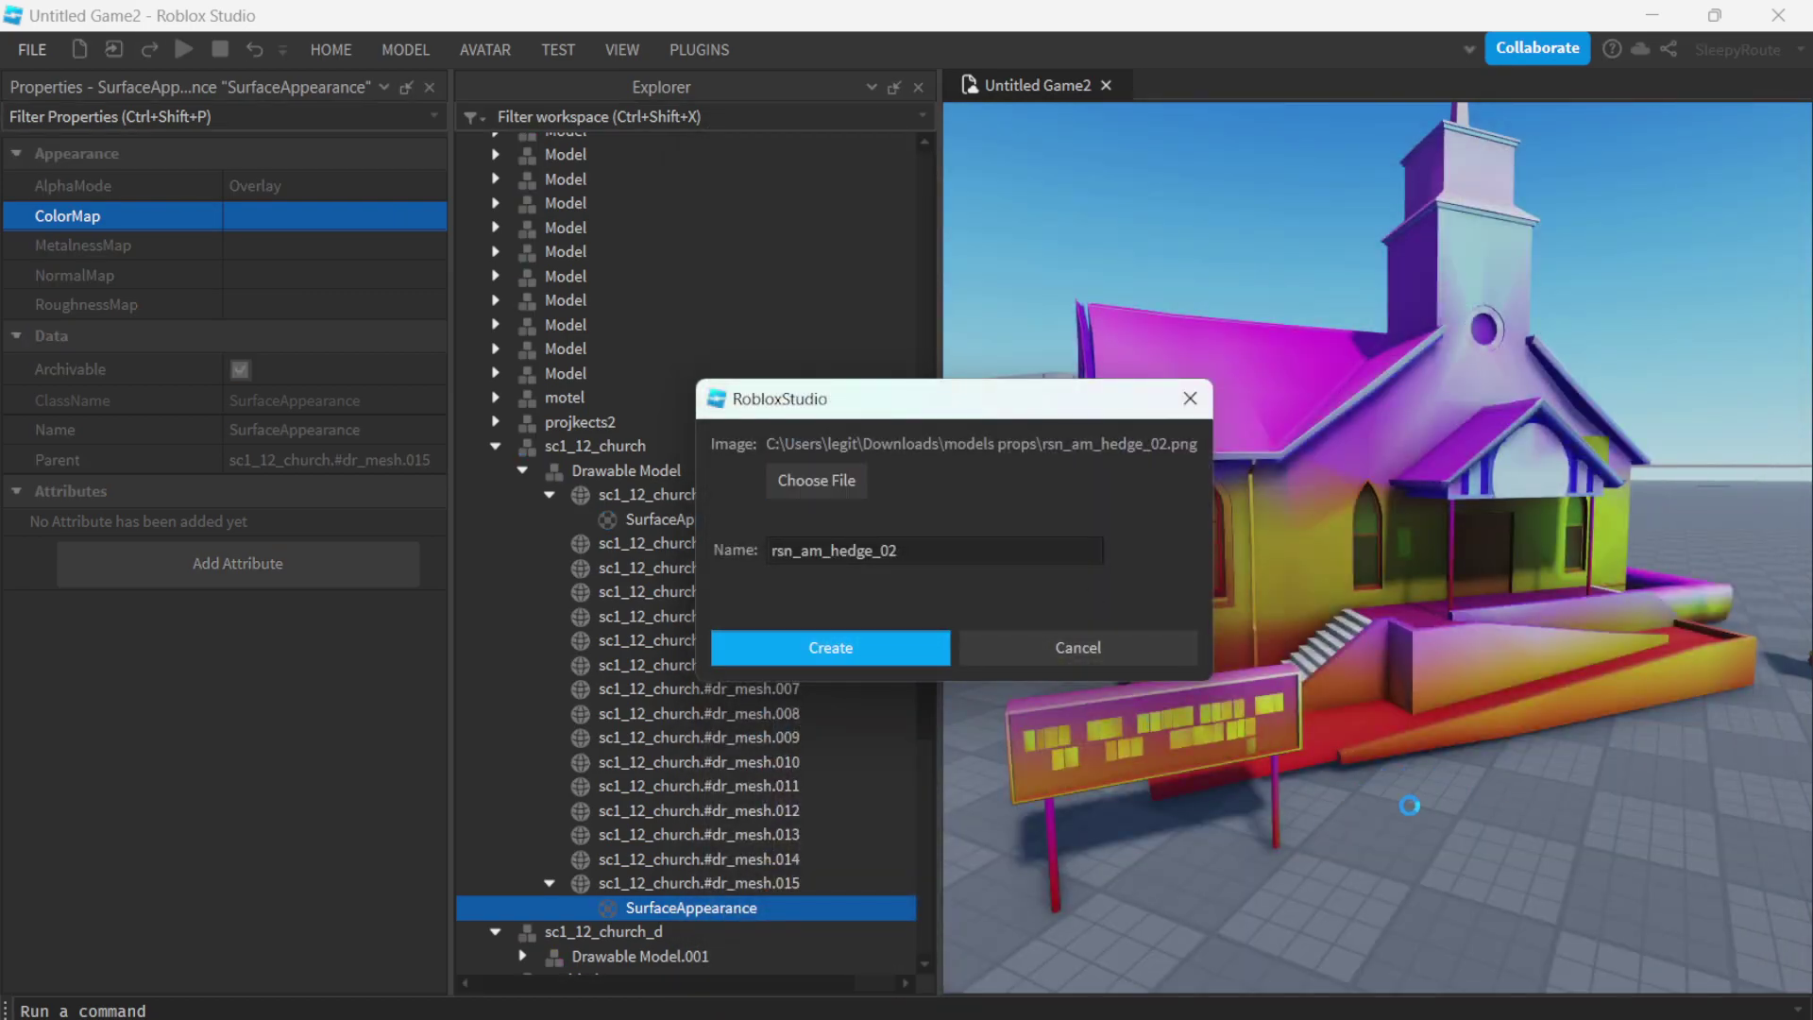
{"action": "type", "text": "w"}
{"action": "scroll", "coordinate": [1422, 779], "scroll_direction": "up", "scroll_amount": 5}
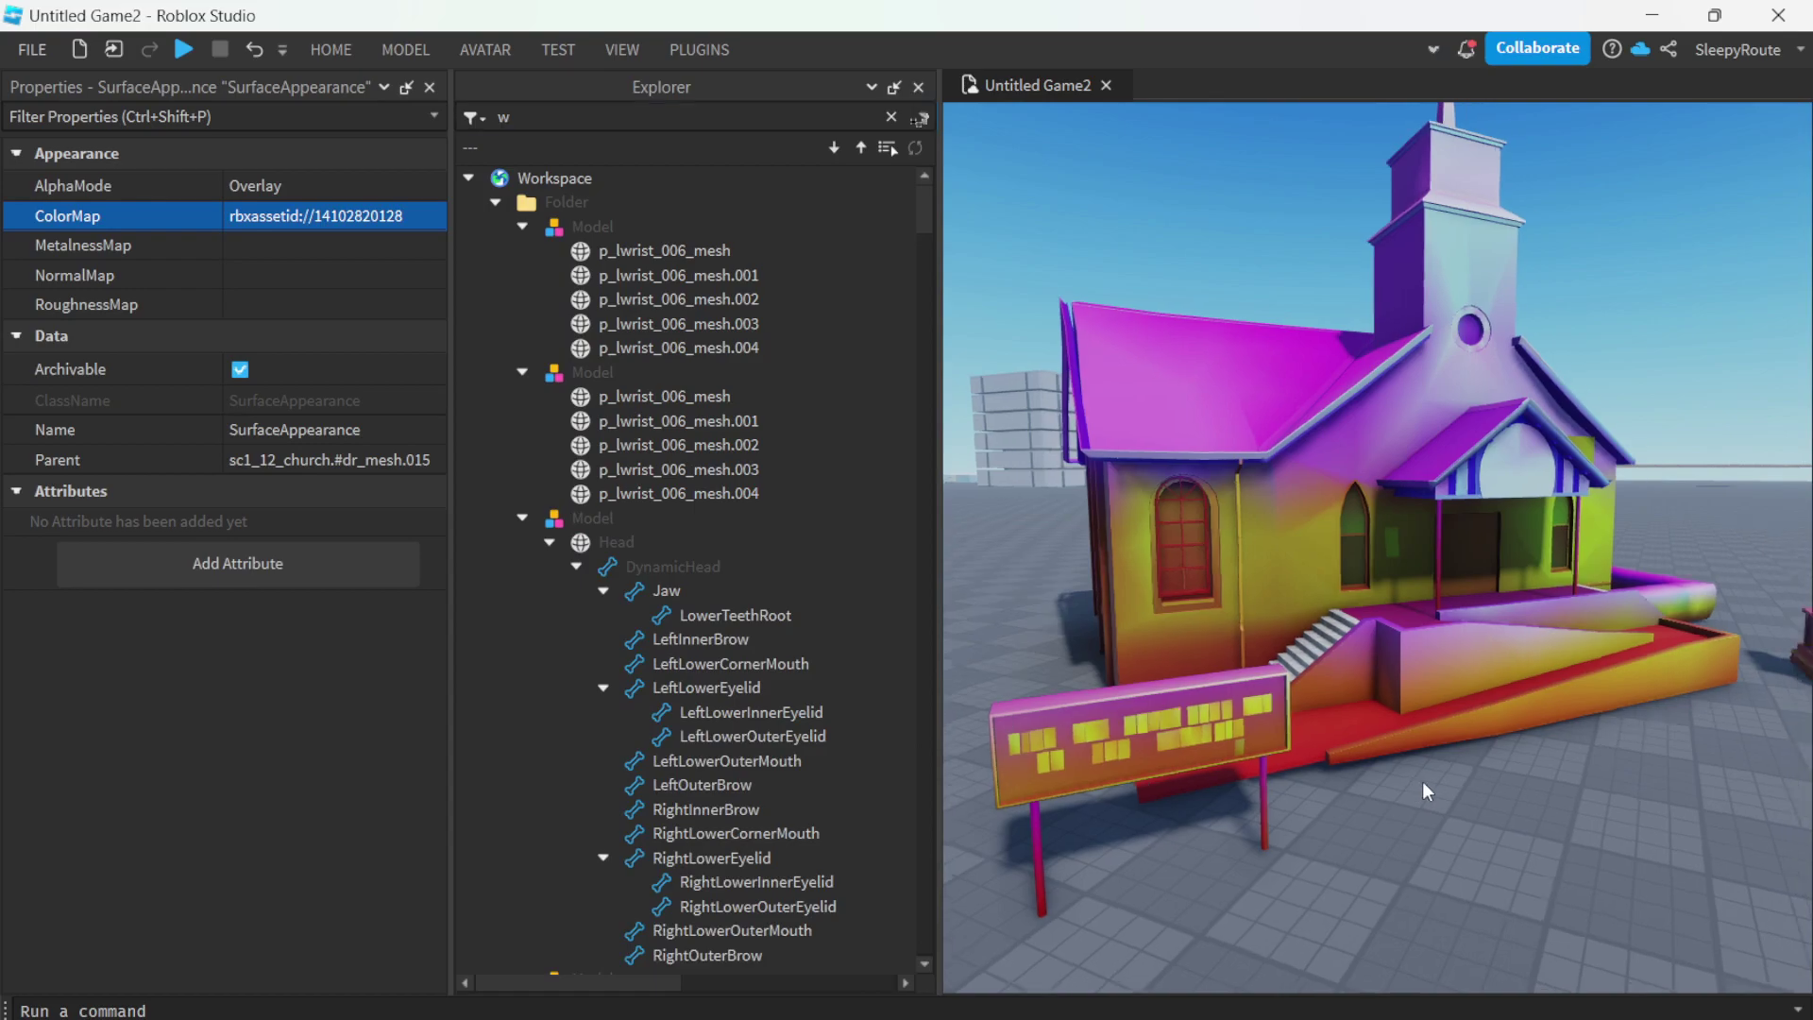
{"action": "key", "text": "ctrl+z"}
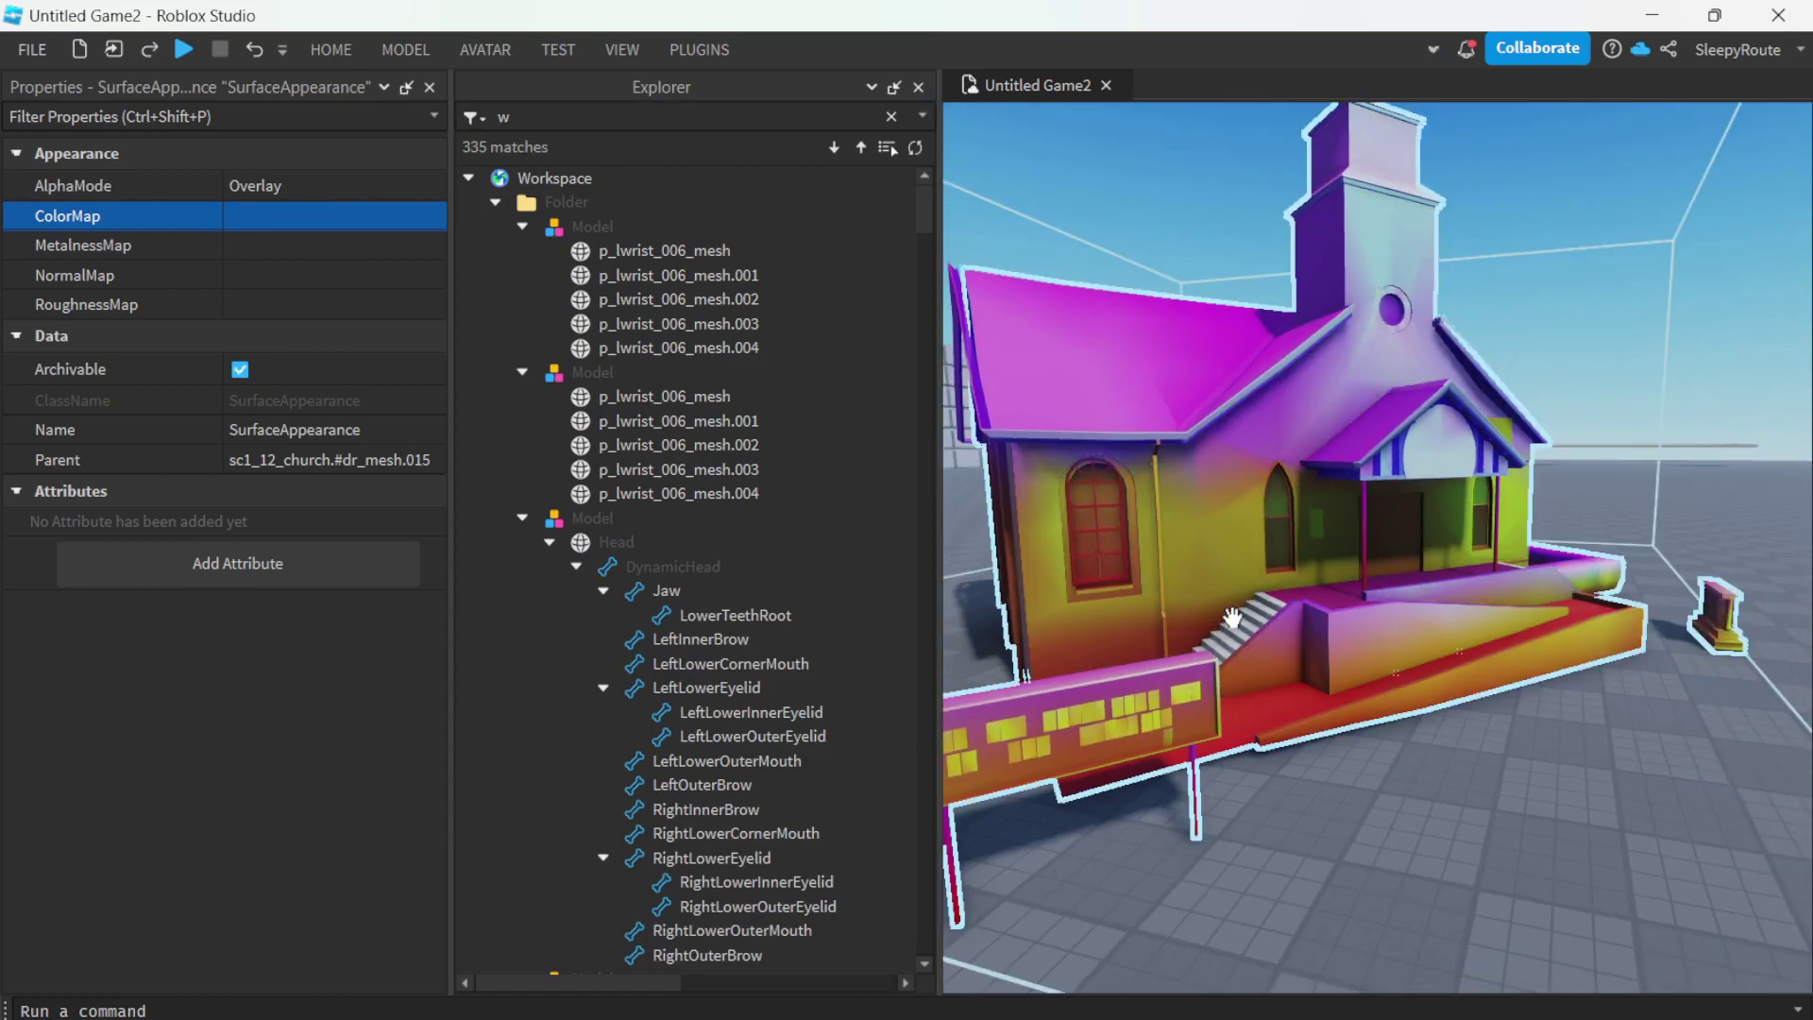
{"action": "scroll", "coordinate": [548, 677], "scroll_direction": "down", "scroll_amount": 5}
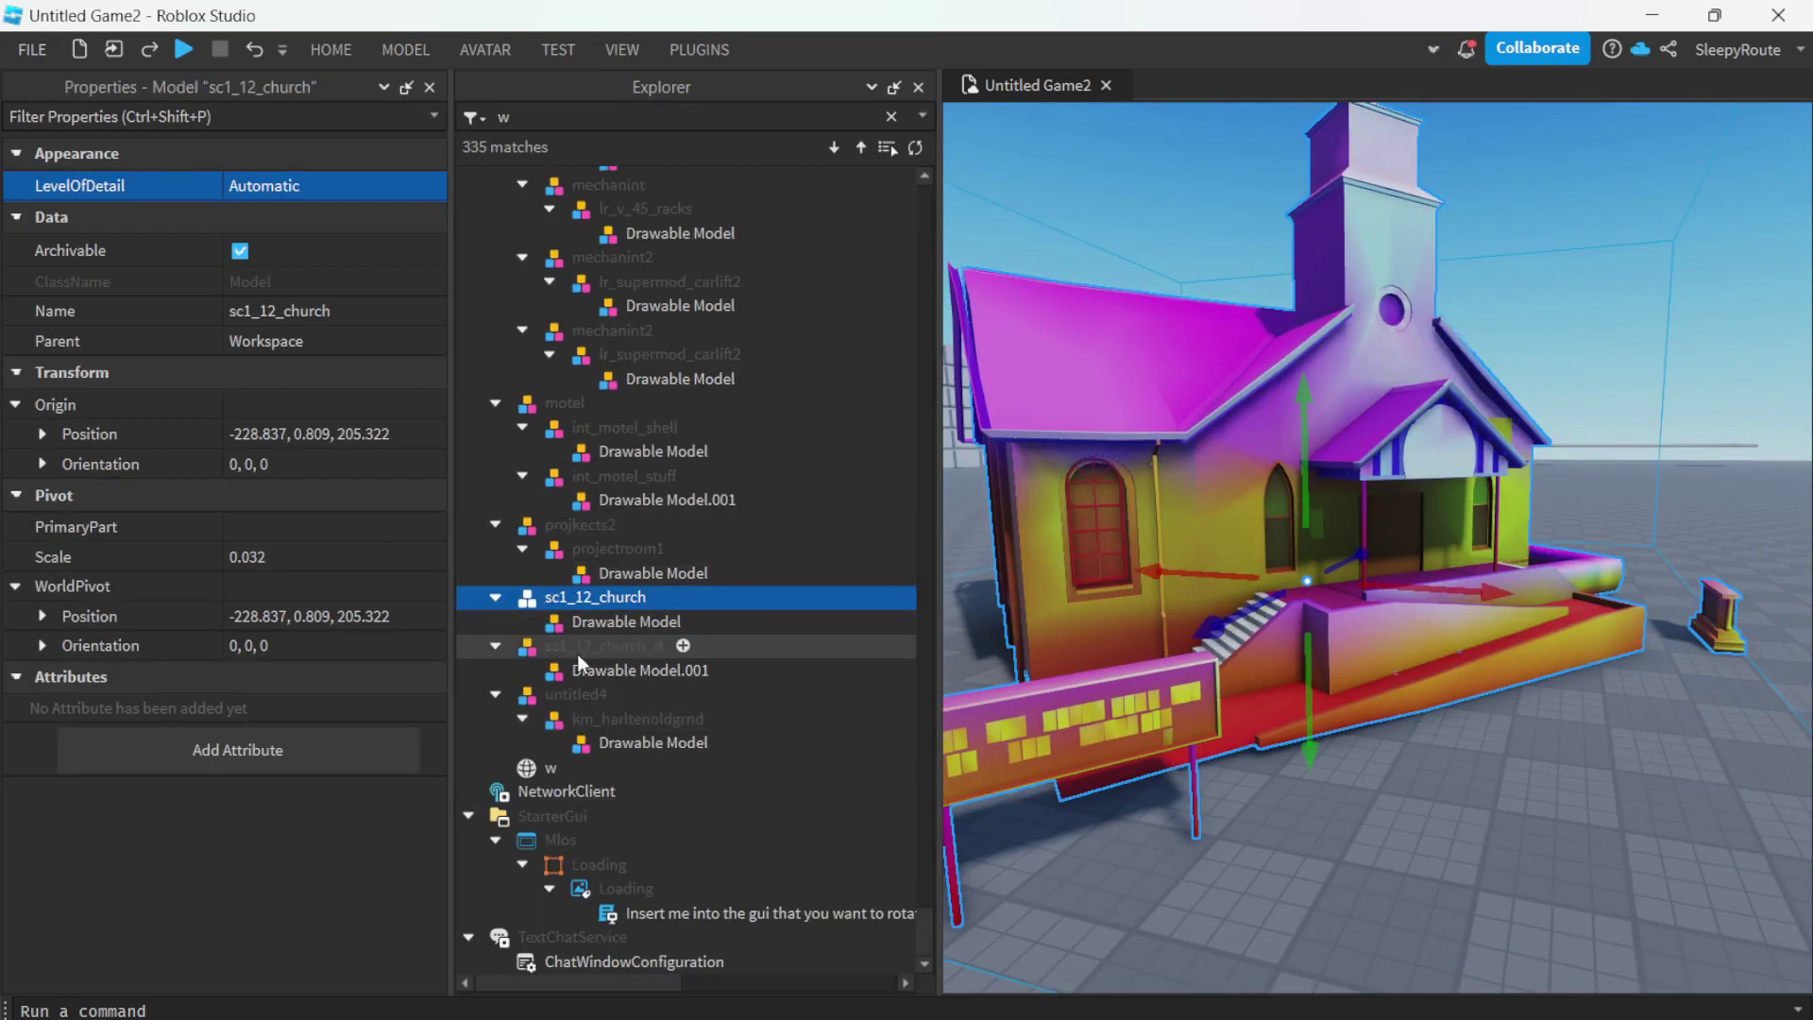
- Set mesh.015's SurfaceAppearance ColorMap to the uploaded hw1_25_ja_rn_churchwall.png image
{"action": "left_click", "coordinate": [888, 117]}
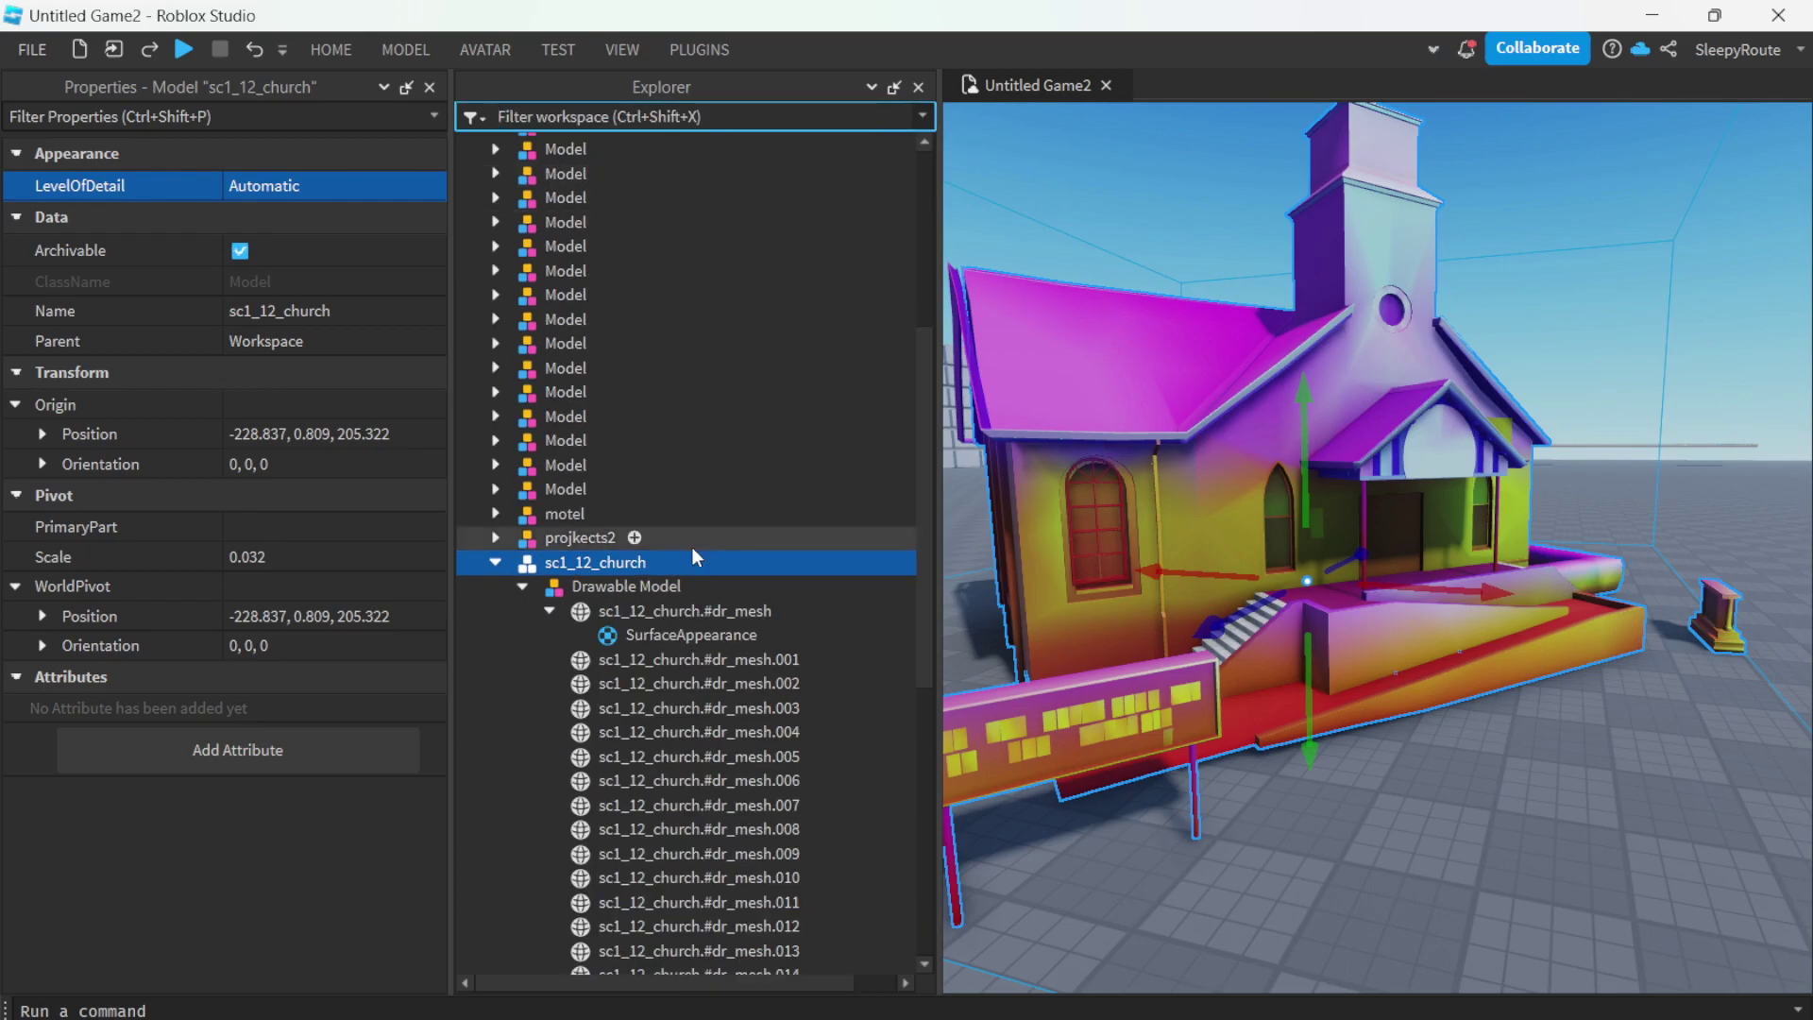
{"action": "scroll", "coordinate": [672, 746], "scroll_direction": "down", "scroll_amount": 6}
{"action": "left_click", "coordinate": [657, 474]}
{"action": "left_click", "coordinate": [327, 226]}
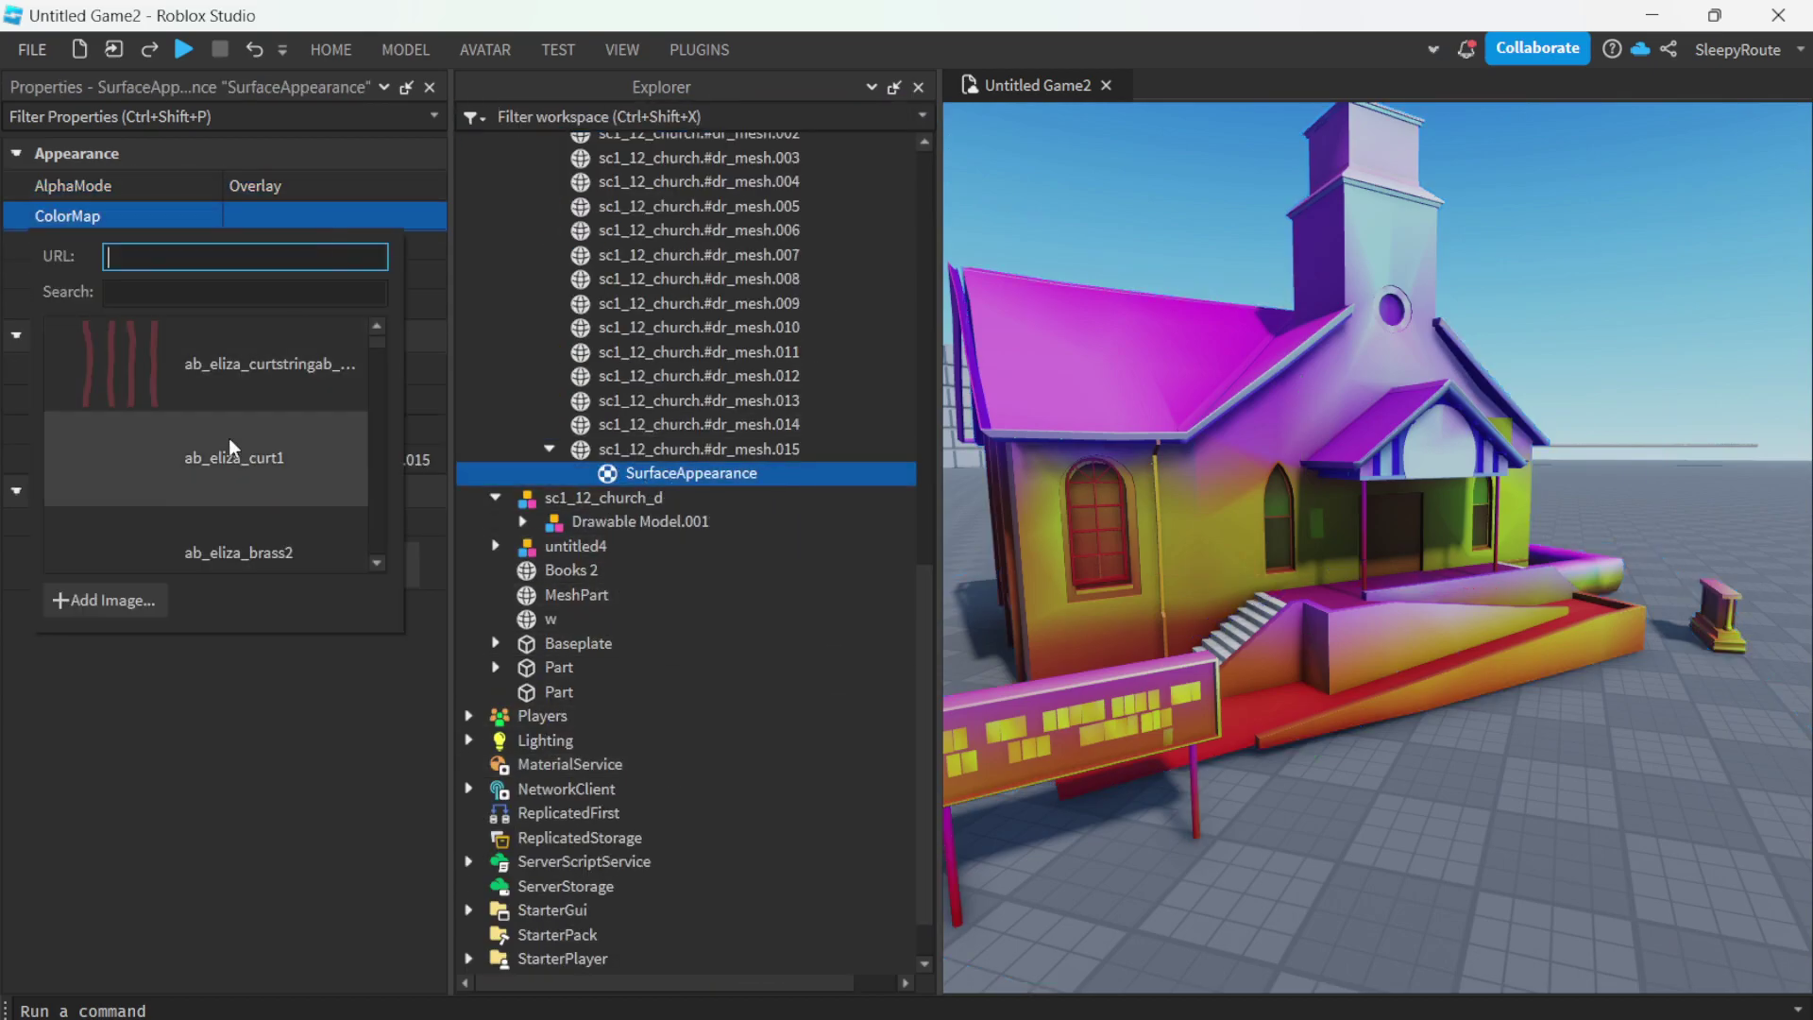
{"action": "left_click", "coordinate": [134, 601]}
{"action": "left_click", "coordinate": [861, 490]}
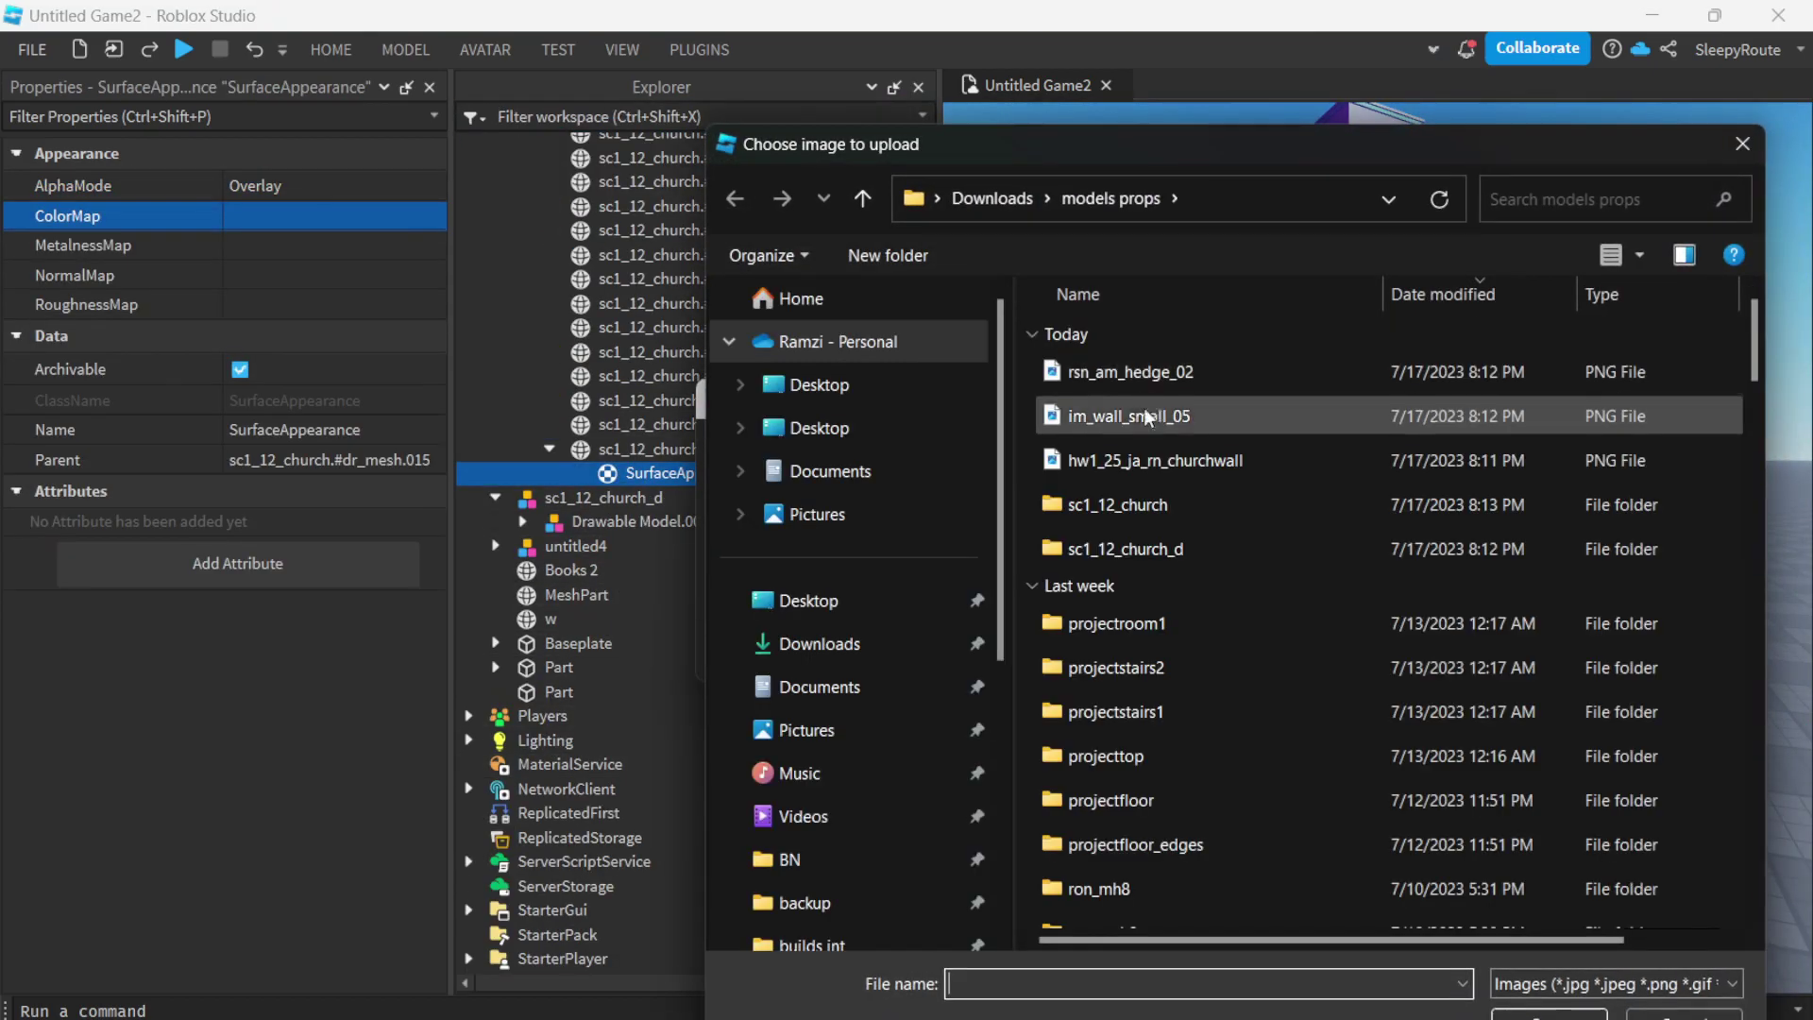
{"action": "double_click", "coordinate": [1157, 453]}
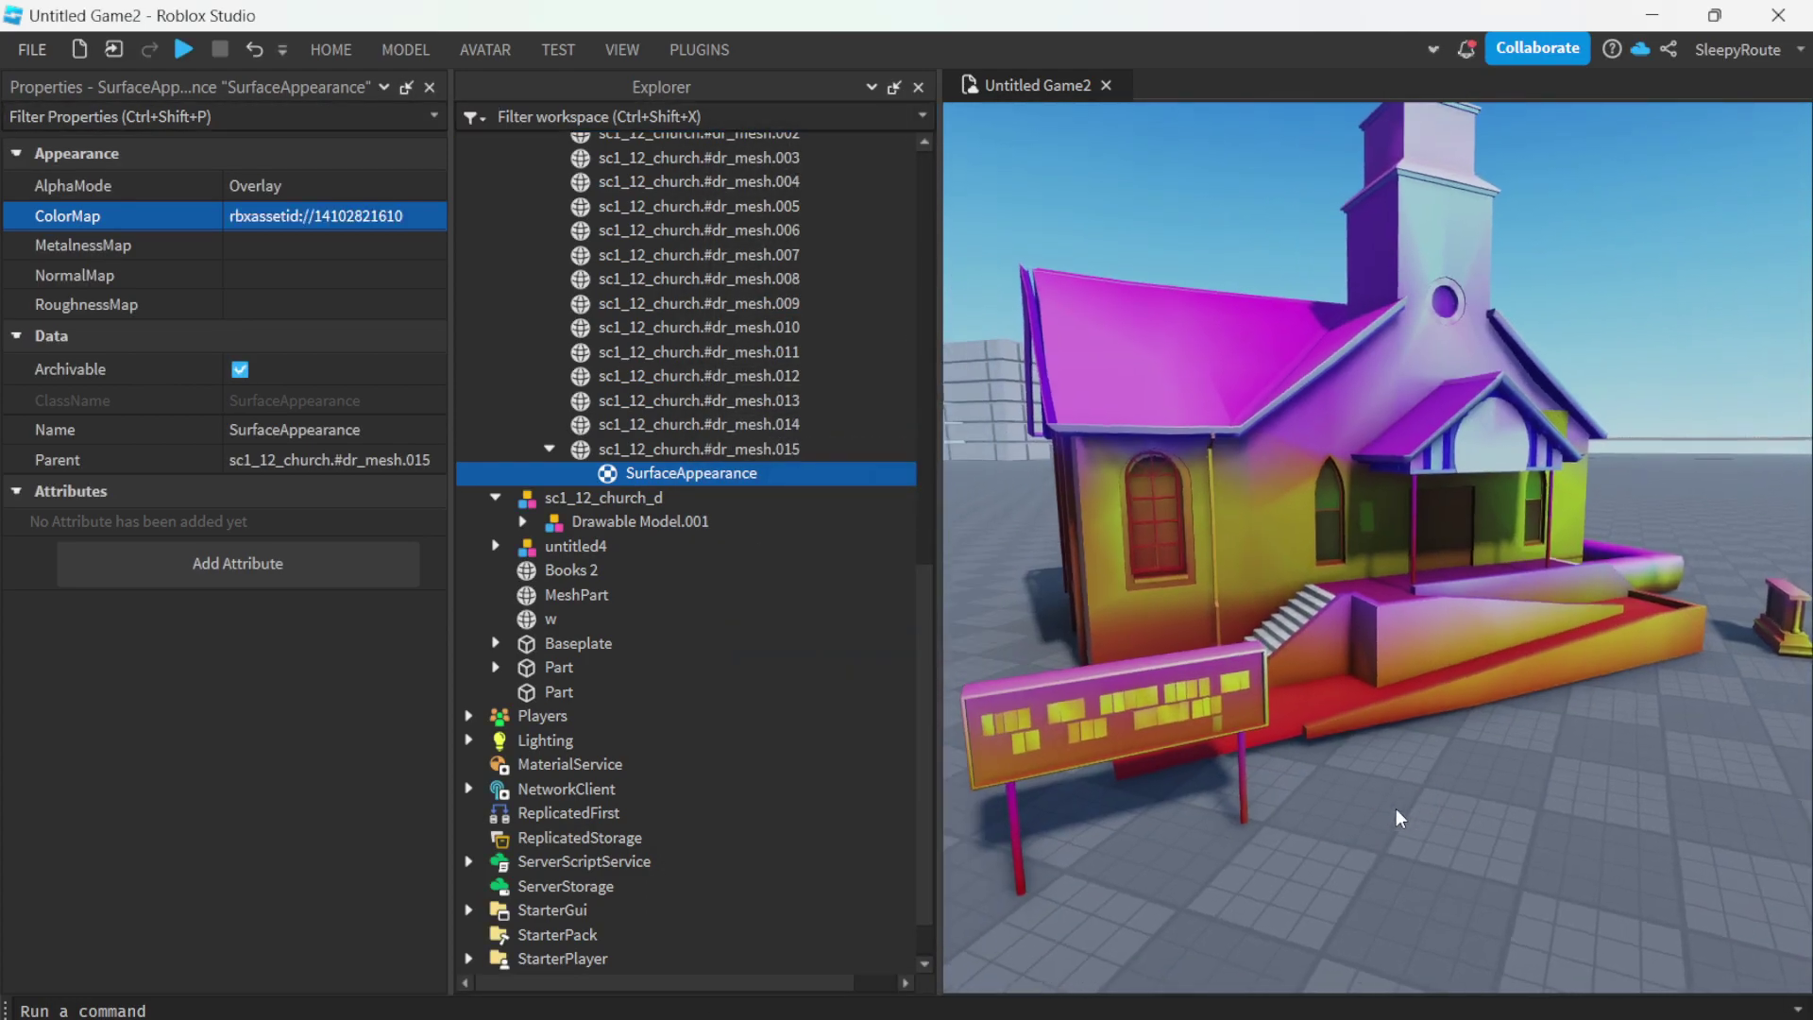
- Zoom in and out to inspect the churchwall plaster texture, then return to CodeWalker's church view
{"action": "scroll", "coordinate": [1395, 808], "scroll_direction": "up", "scroll_amount": 3}
{"action": "scroll", "coordinate": [1395, 805], "scroll_direction": "up", "scroll_amount": 3}
{"action": "scroll", "coordinate": [1395, 806], "scroll_direction": "down", "scroll_amount": 3}
{"action": "scroll", "coordinate": [1395, 809], "scroll_direction": "down", "scroll_amount": 3}
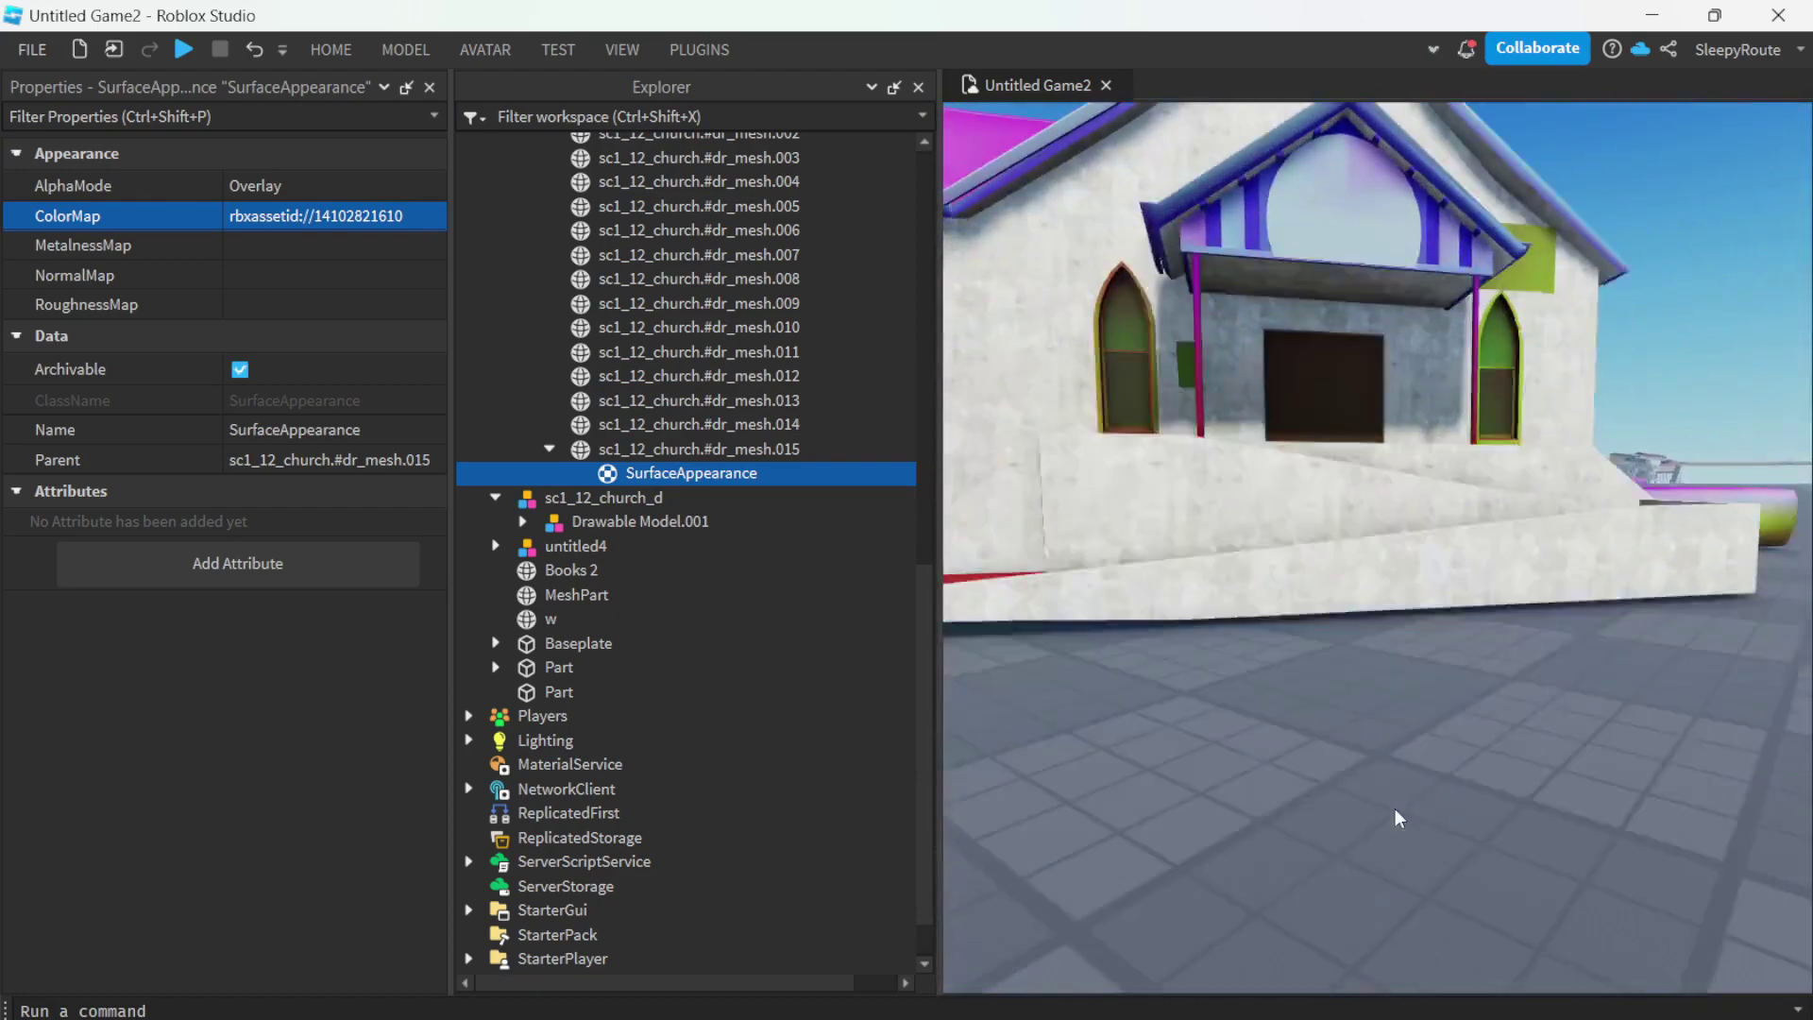
{"action": "scroll", "coordinate": [1396, 808], "scroll_direction": "down", "scroll_amount": 2}
{"action": "scroll", "coordinate": [1396, 808], "scroll_direction": "up", "scroll_amount": 2}
{"action": "scroll", "coordinate": [1396, 808], "scroll_direction": "up", "scroll_amount": 2}
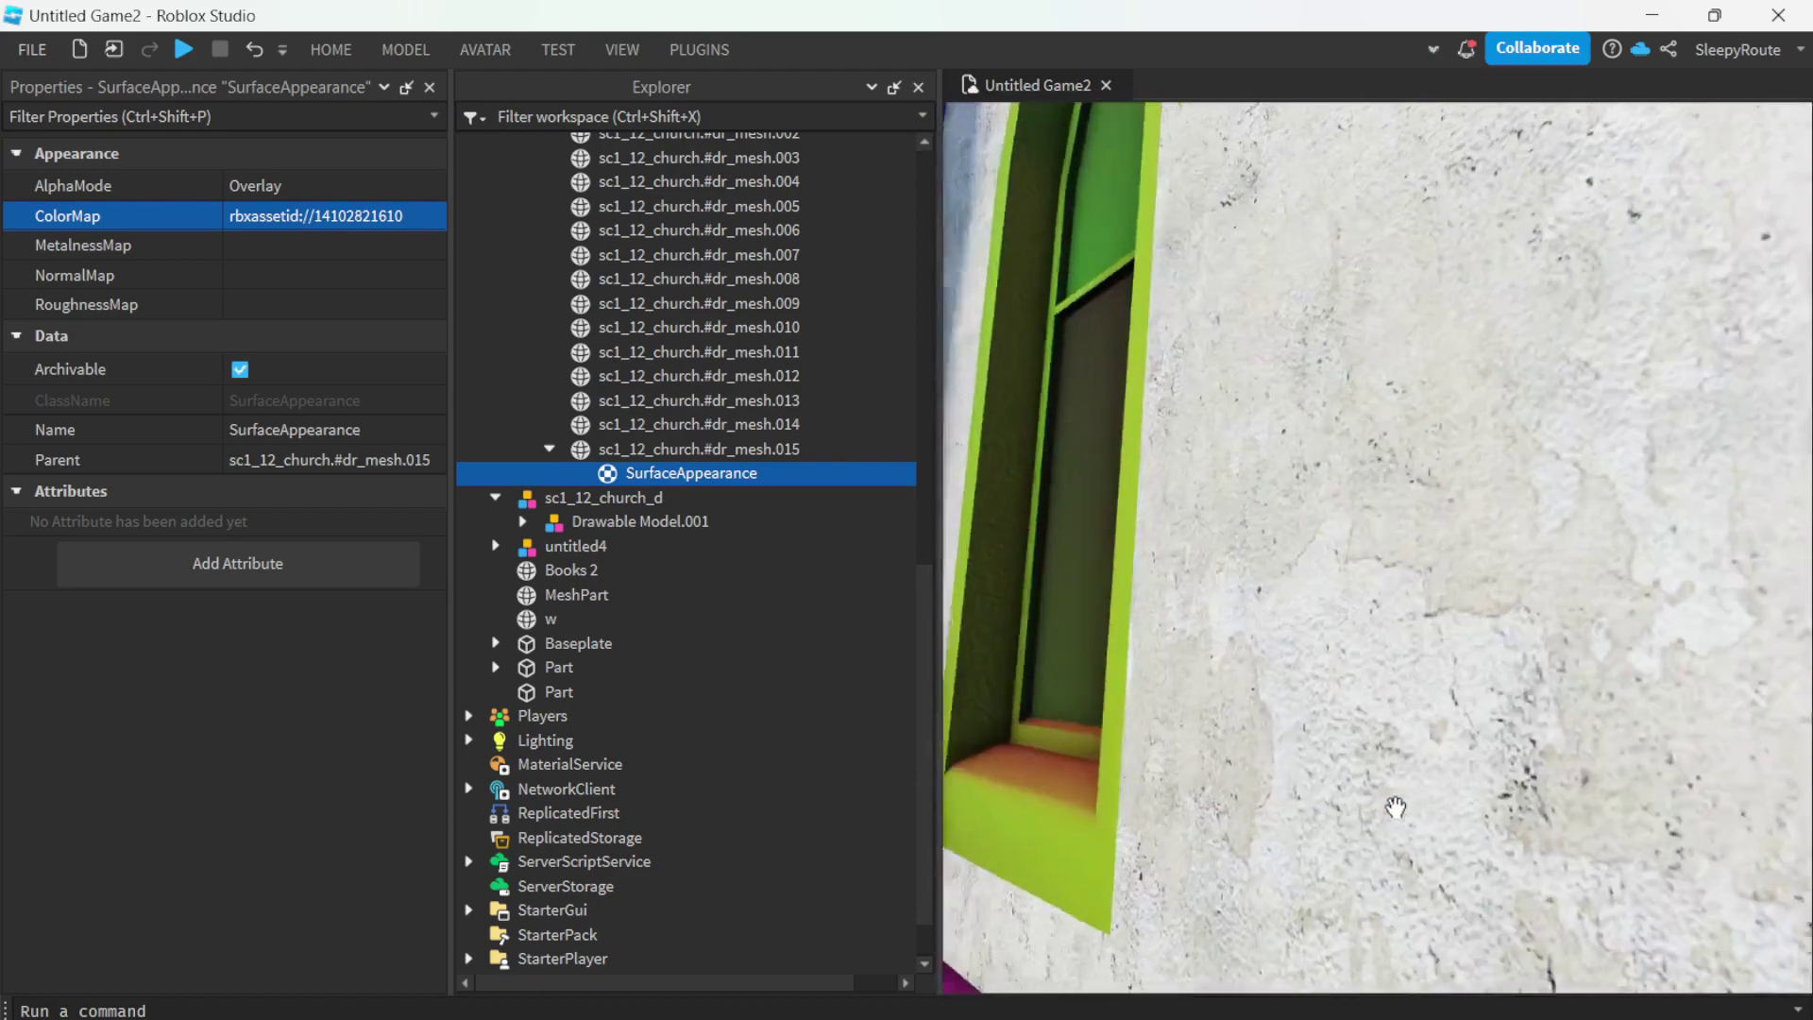
{"action": "scroll", "coordinate": [1396, 808], "scroll_direction": "up", "scroll_amount": 1}
{"action": "scroll", "coordinate": [1396, 805], "scroll_direction": "up", "scroll_amount": 1}
{"action": "scroll", "coordinate": [1395, 808], "scroll_direction": "down", "scroll_amount": 3}
{"action": "scroll", "coordinate": [1396, 808], "scroll_direction": "up", "scroll_amount": 3}
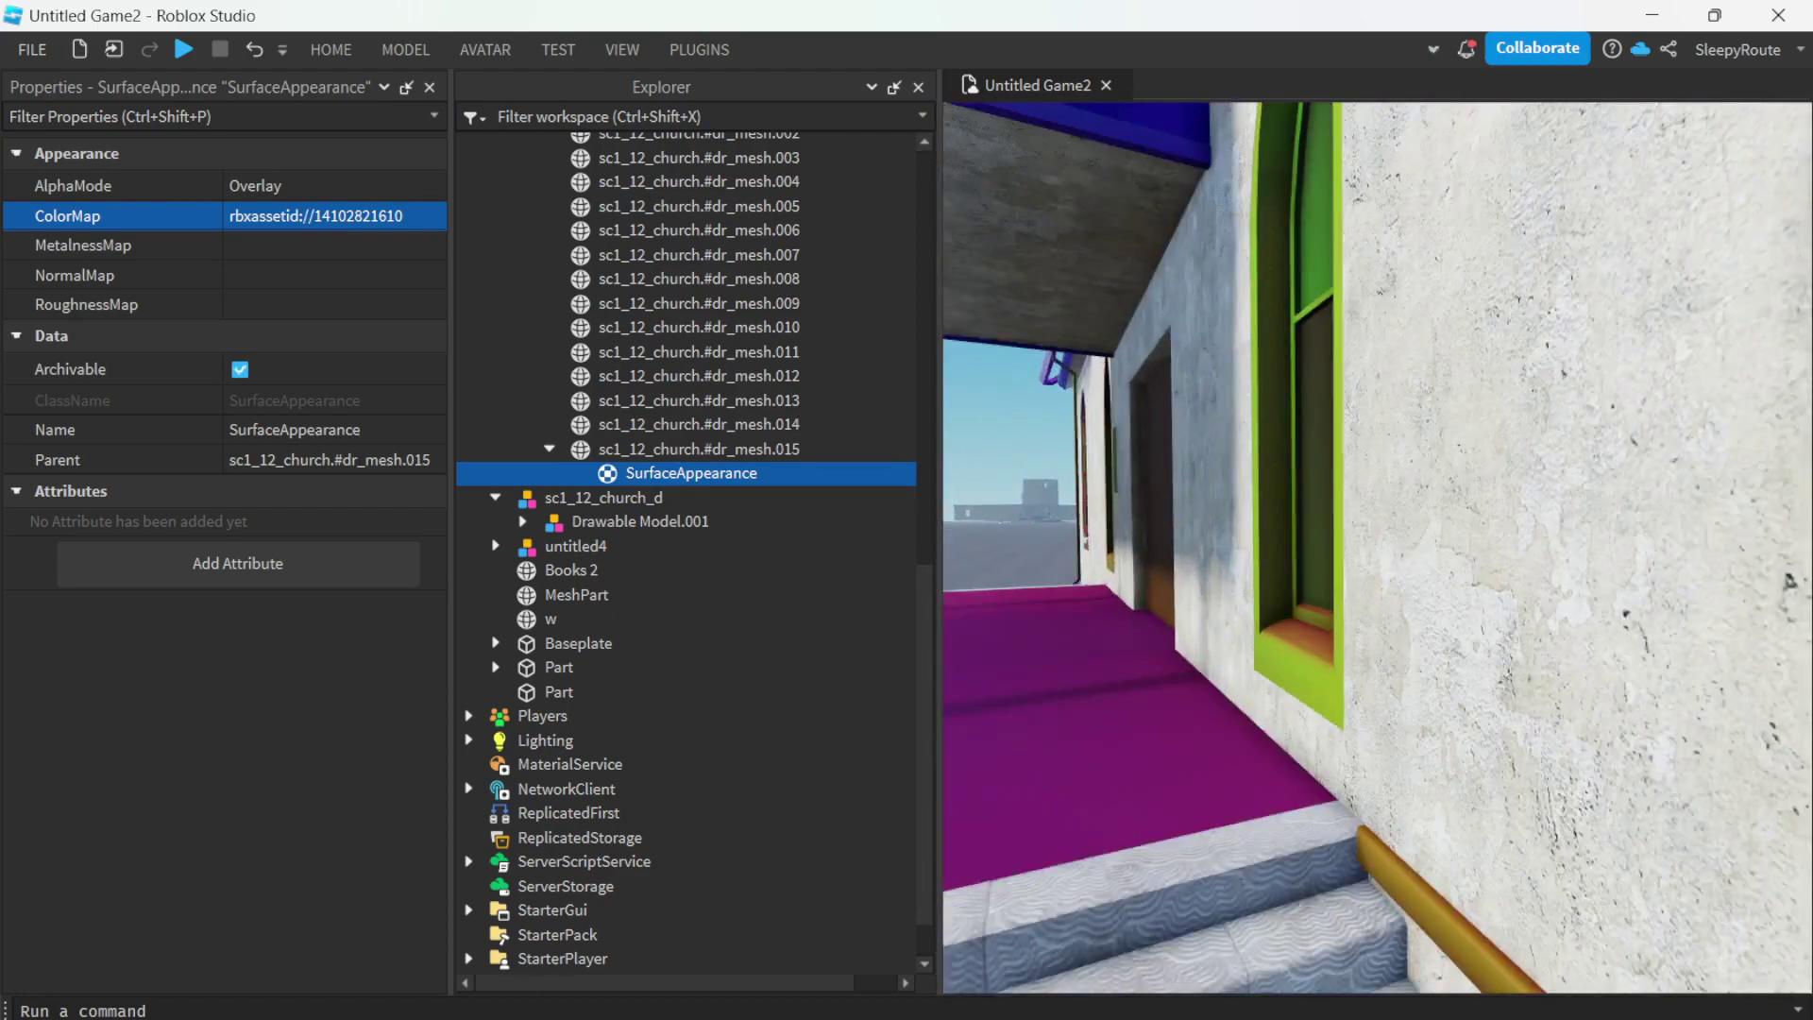
{"action": "left_click", "coordinate": [1397, 970]}
- Orbit the CodeWalker reference church to an overhead view of its roof and steeple
{"action": "mouse_move", "coordinate": [1244, 727]}
{"action": "left_mouse_down"}
{"action": "mouse_move", "coordinate": [769, 808]}
{"action": "mouse_move", "coordinate": [1458, 697]}
{"action": "left_mouse_up"}
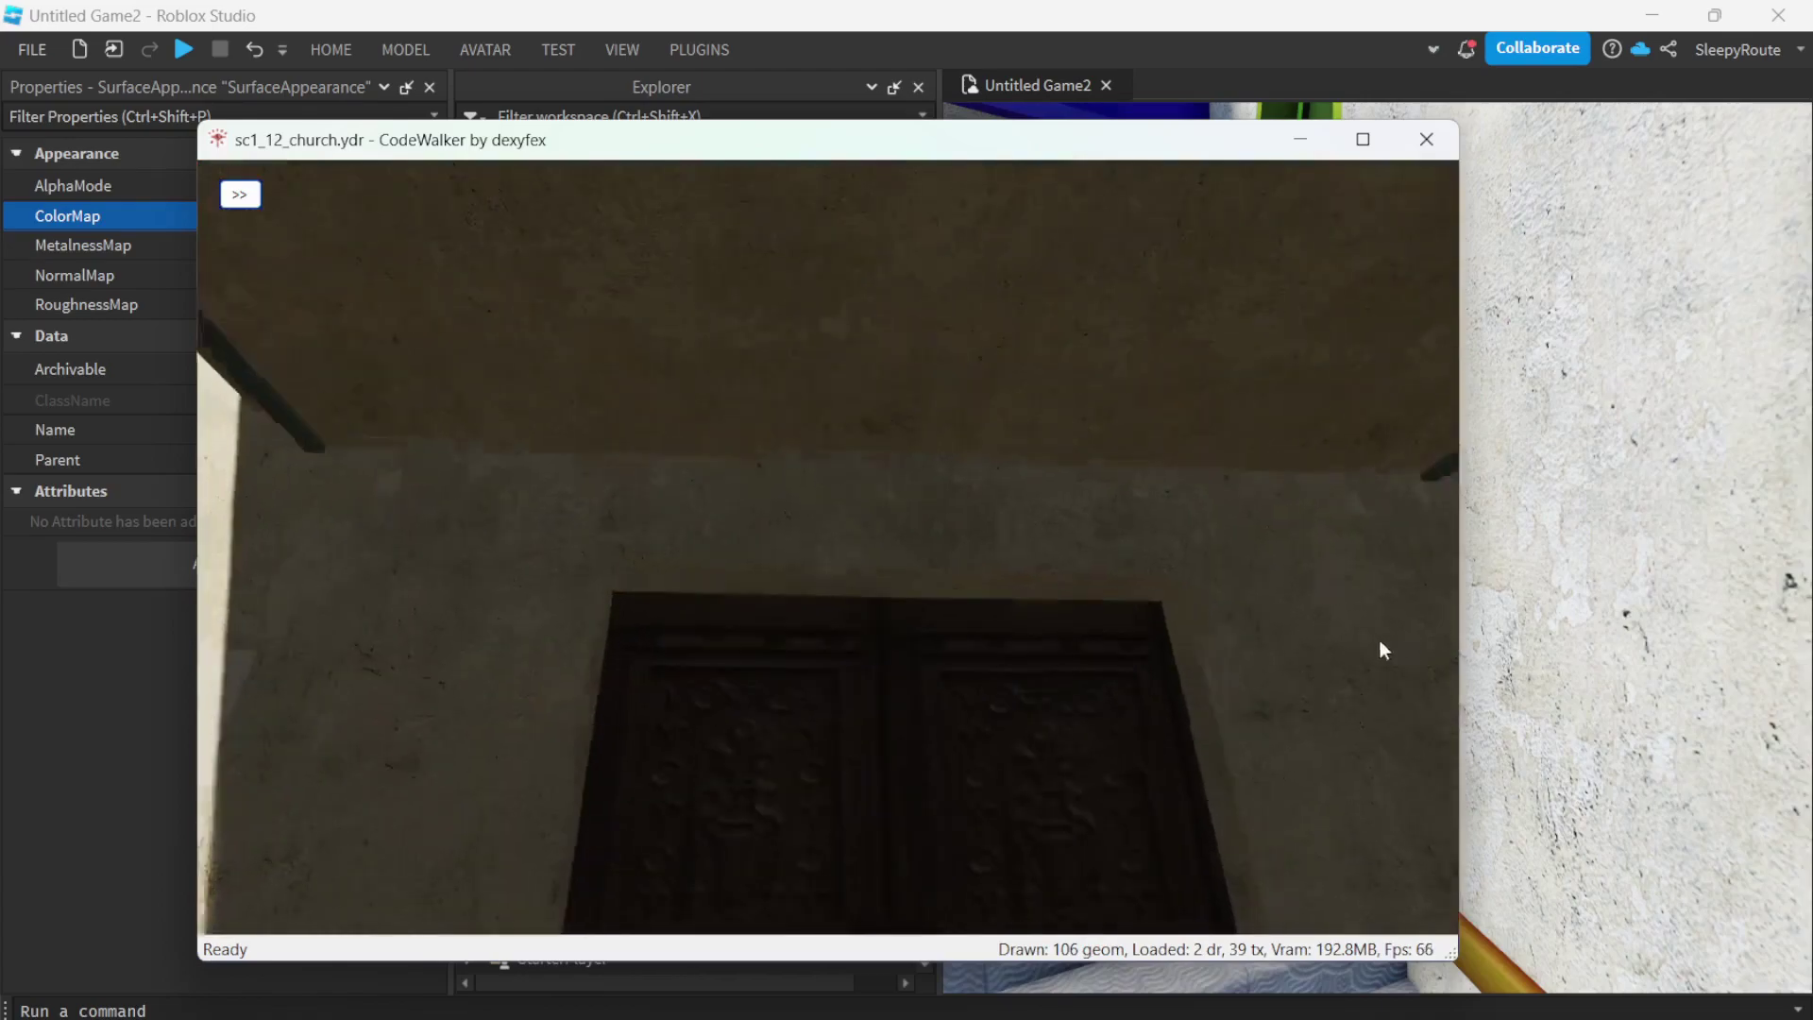
{"action": "left_click_drag", "start_coordinate": [1526, 709], "coordinate": [1250, 724]}
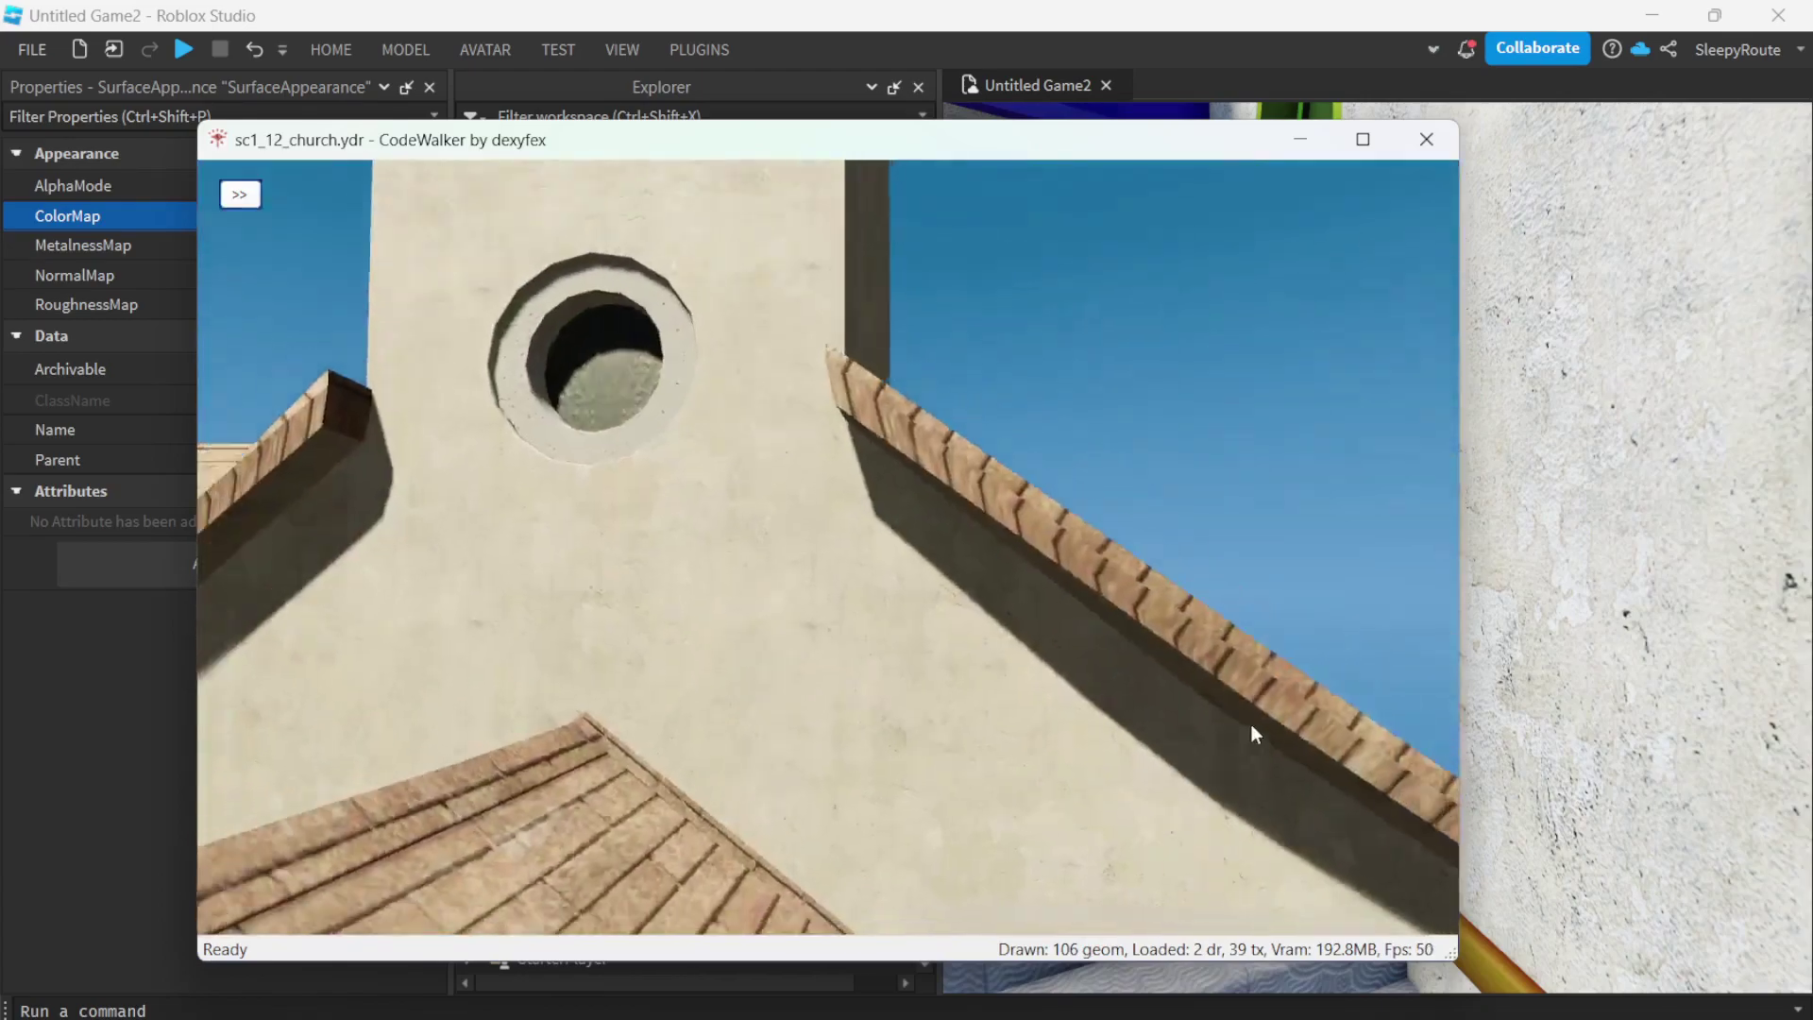
{"action": "scroll", "coordinate": [1250, 724], "scroll_direction": "down", "scroll_amount": 3}
{"action": "left_click_drag", "start_coordinate": [1088, 724], "coordinate": [906, 843]}
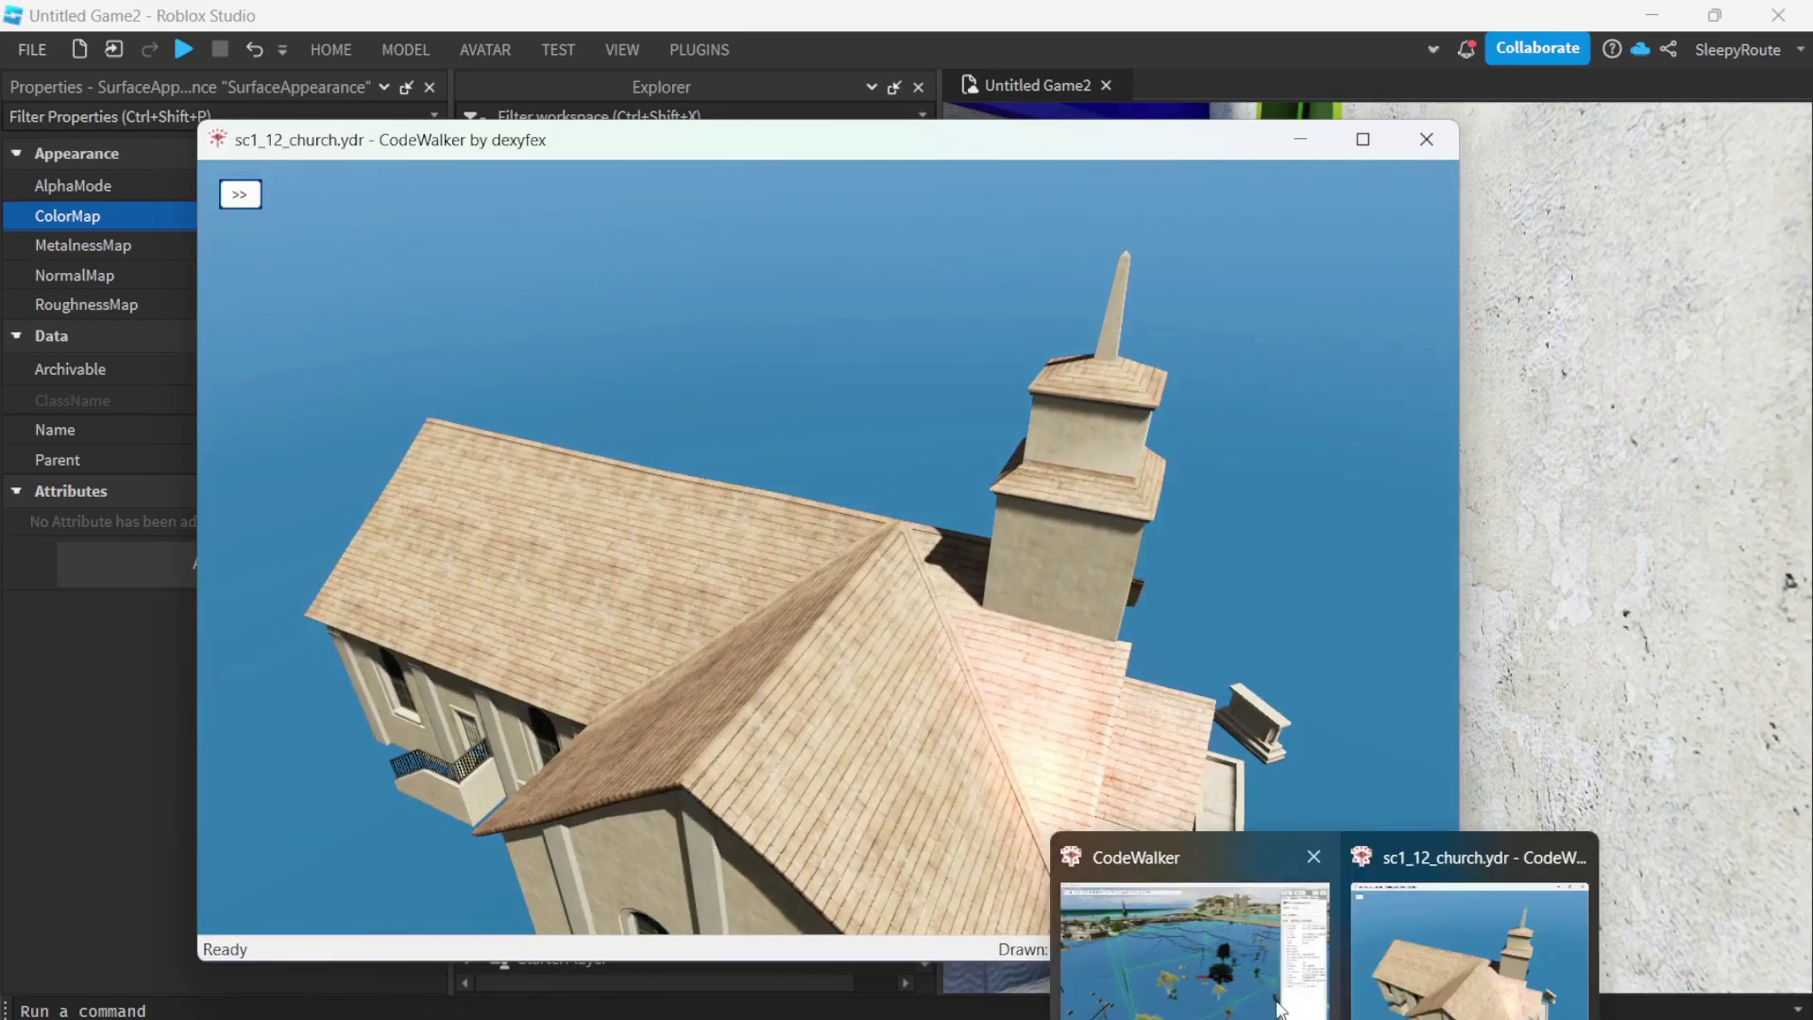
- Export the im_roof02 roof texture into the Downloads > models props folder
{"action": "left_click", "coordinate": [1280, 1008]}
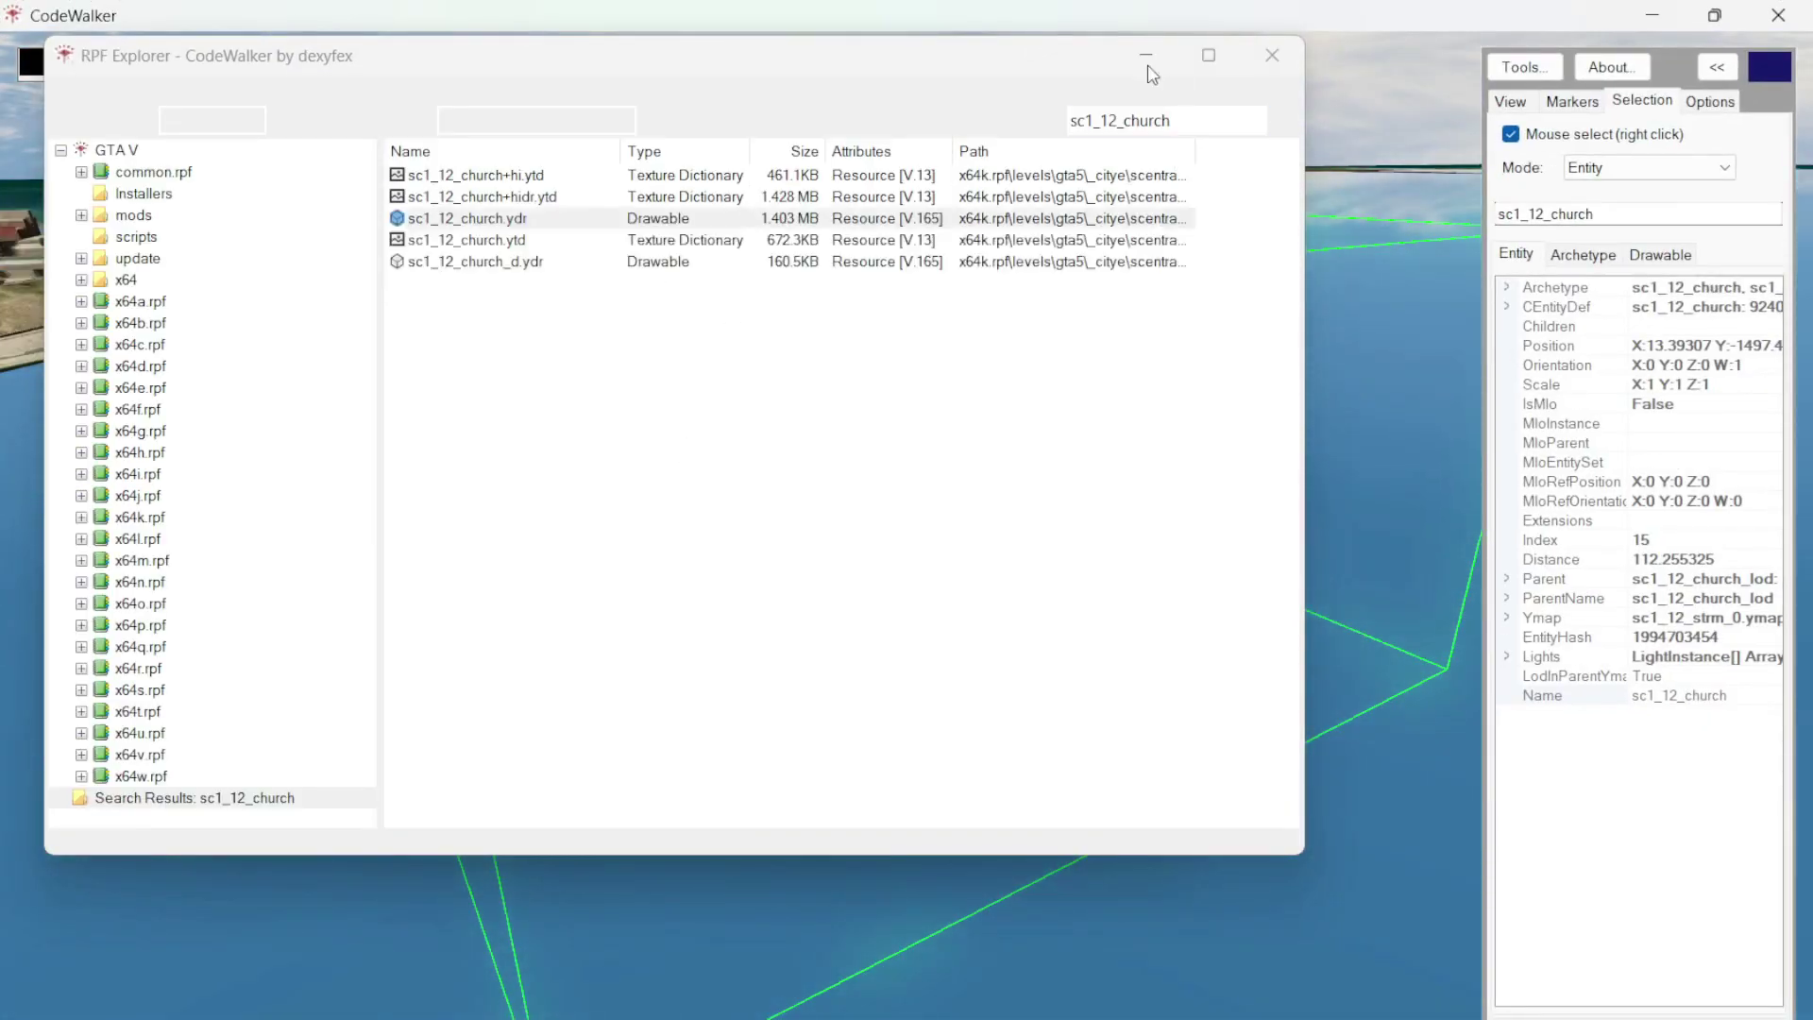
{"action": "left_click", "coordinate": [1146, 59]}
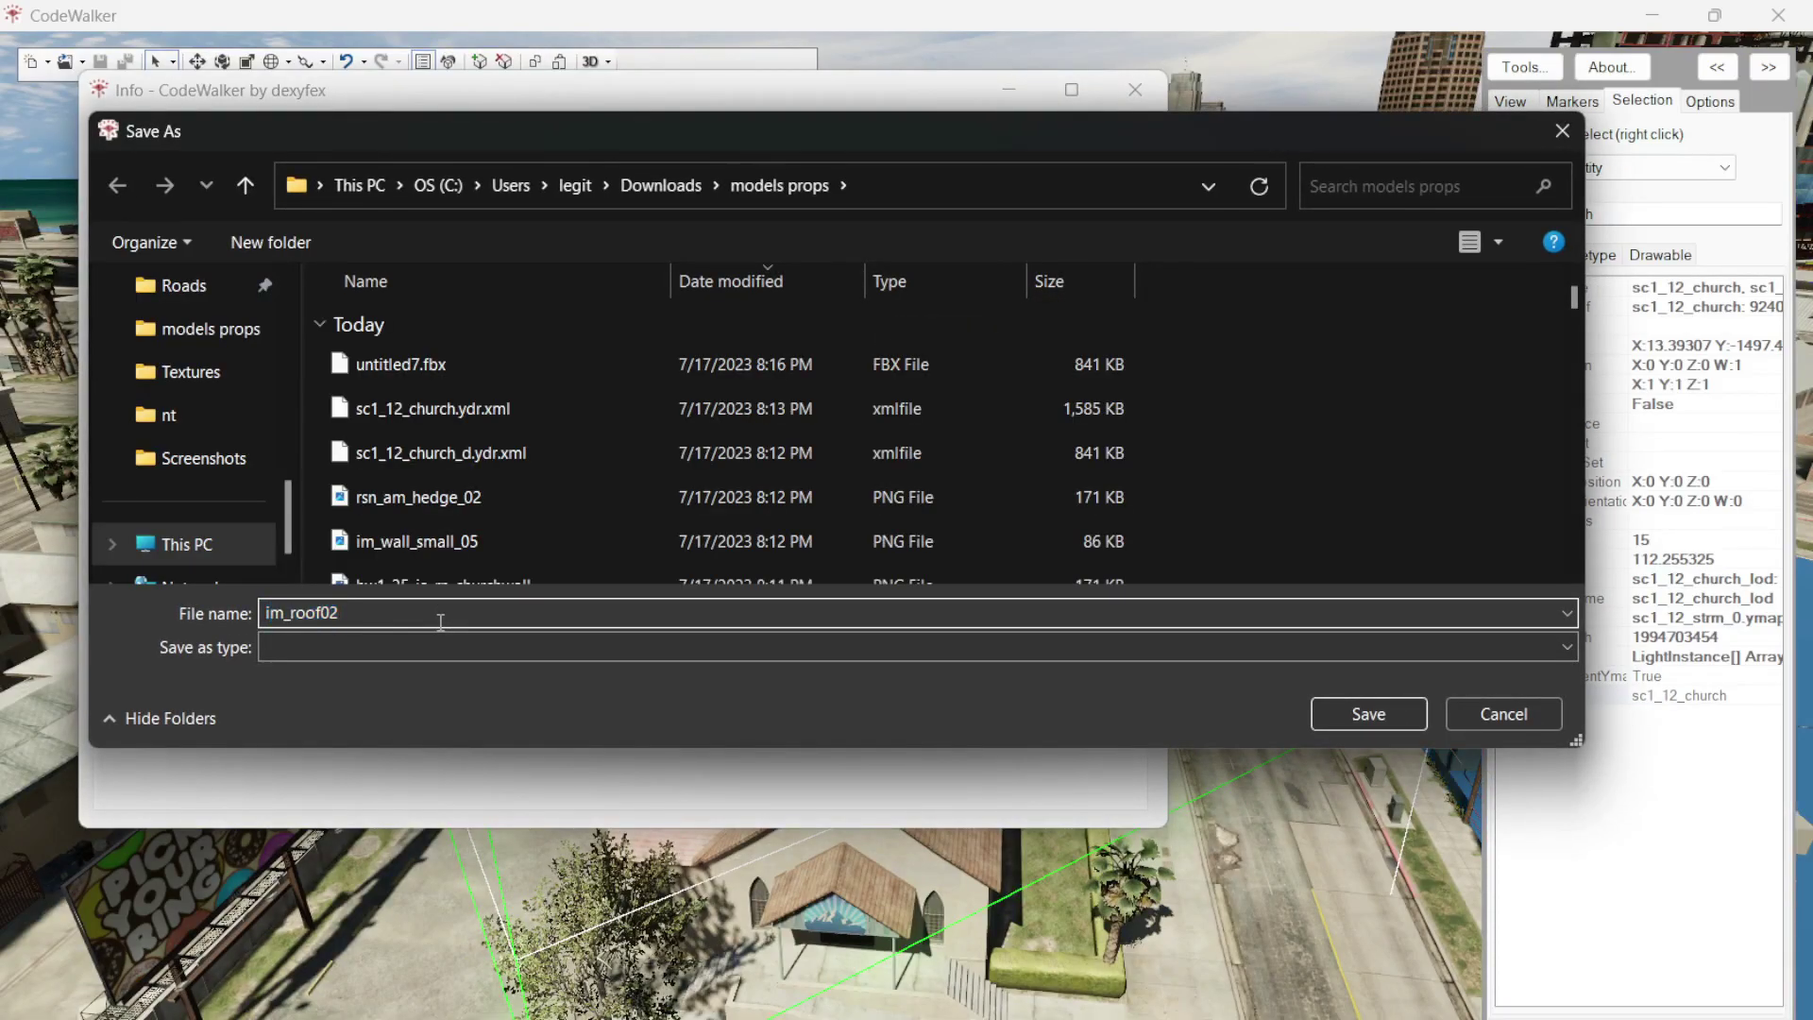
{"action": "key", "text": "Return"}
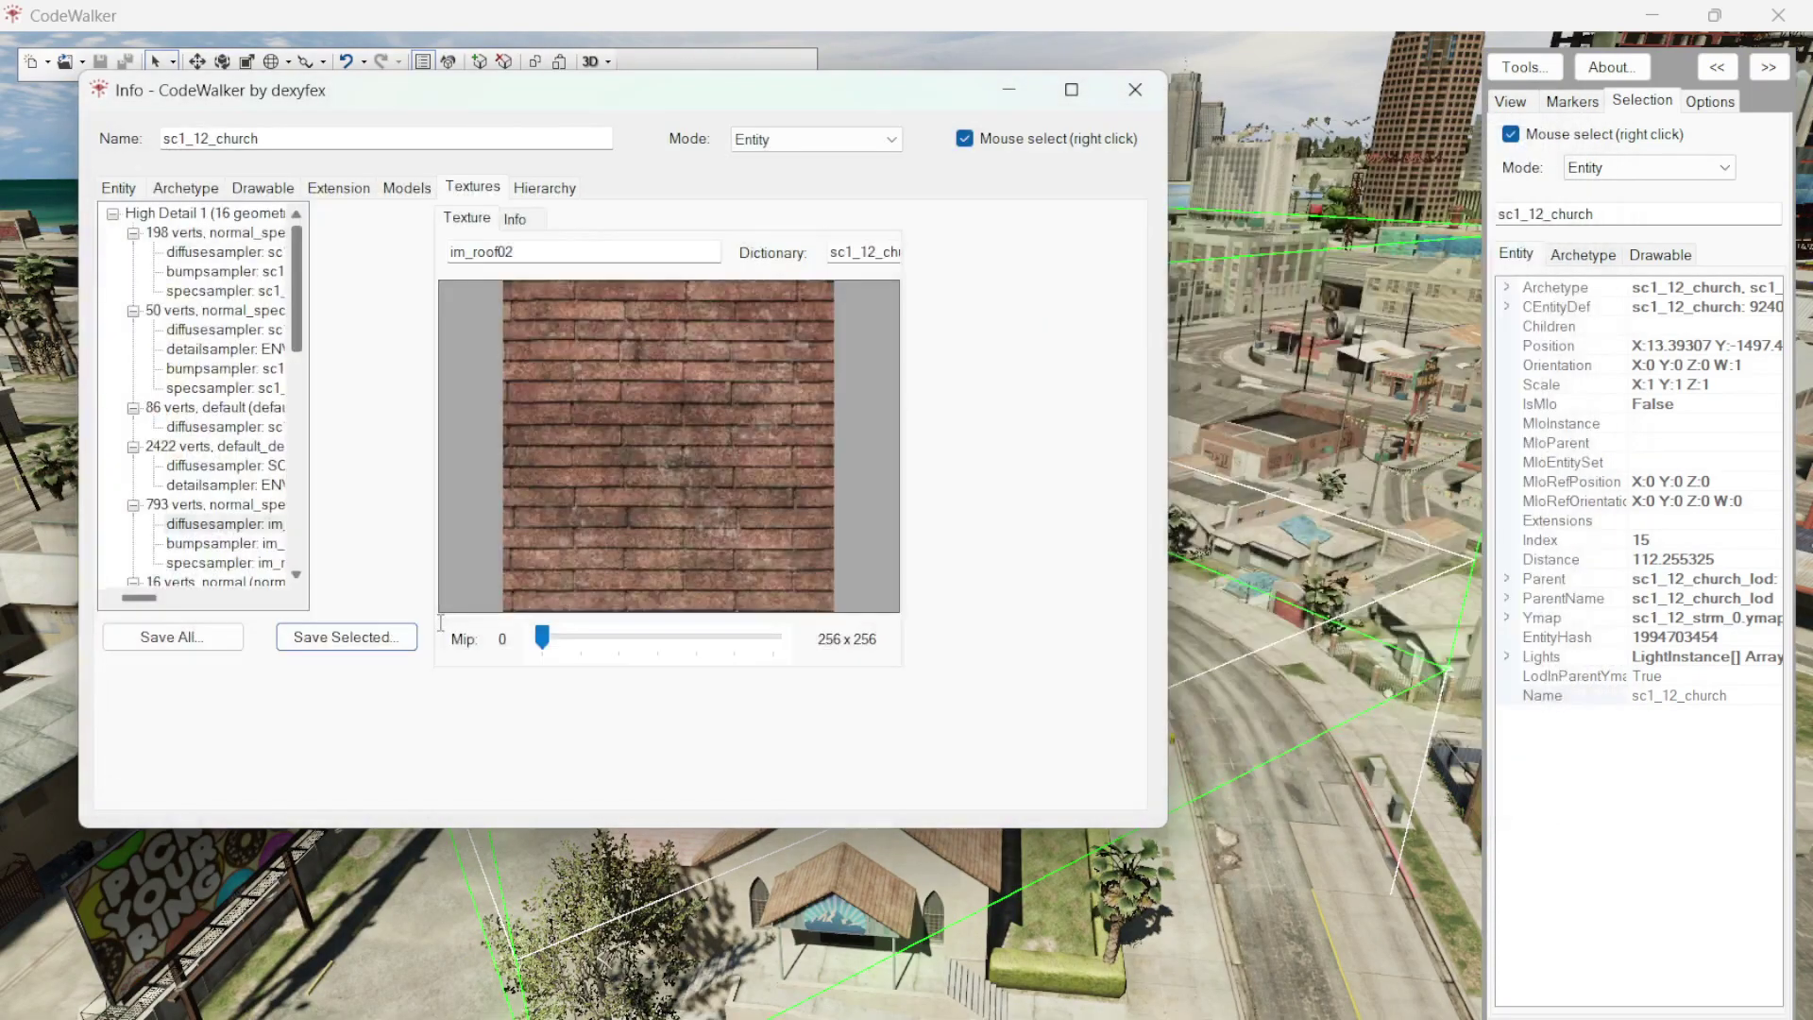
- Frame the church and select mesh pieces .013 down to .006 to identify them
{"action": "left_click", "coordinate": [1190, 1002]}
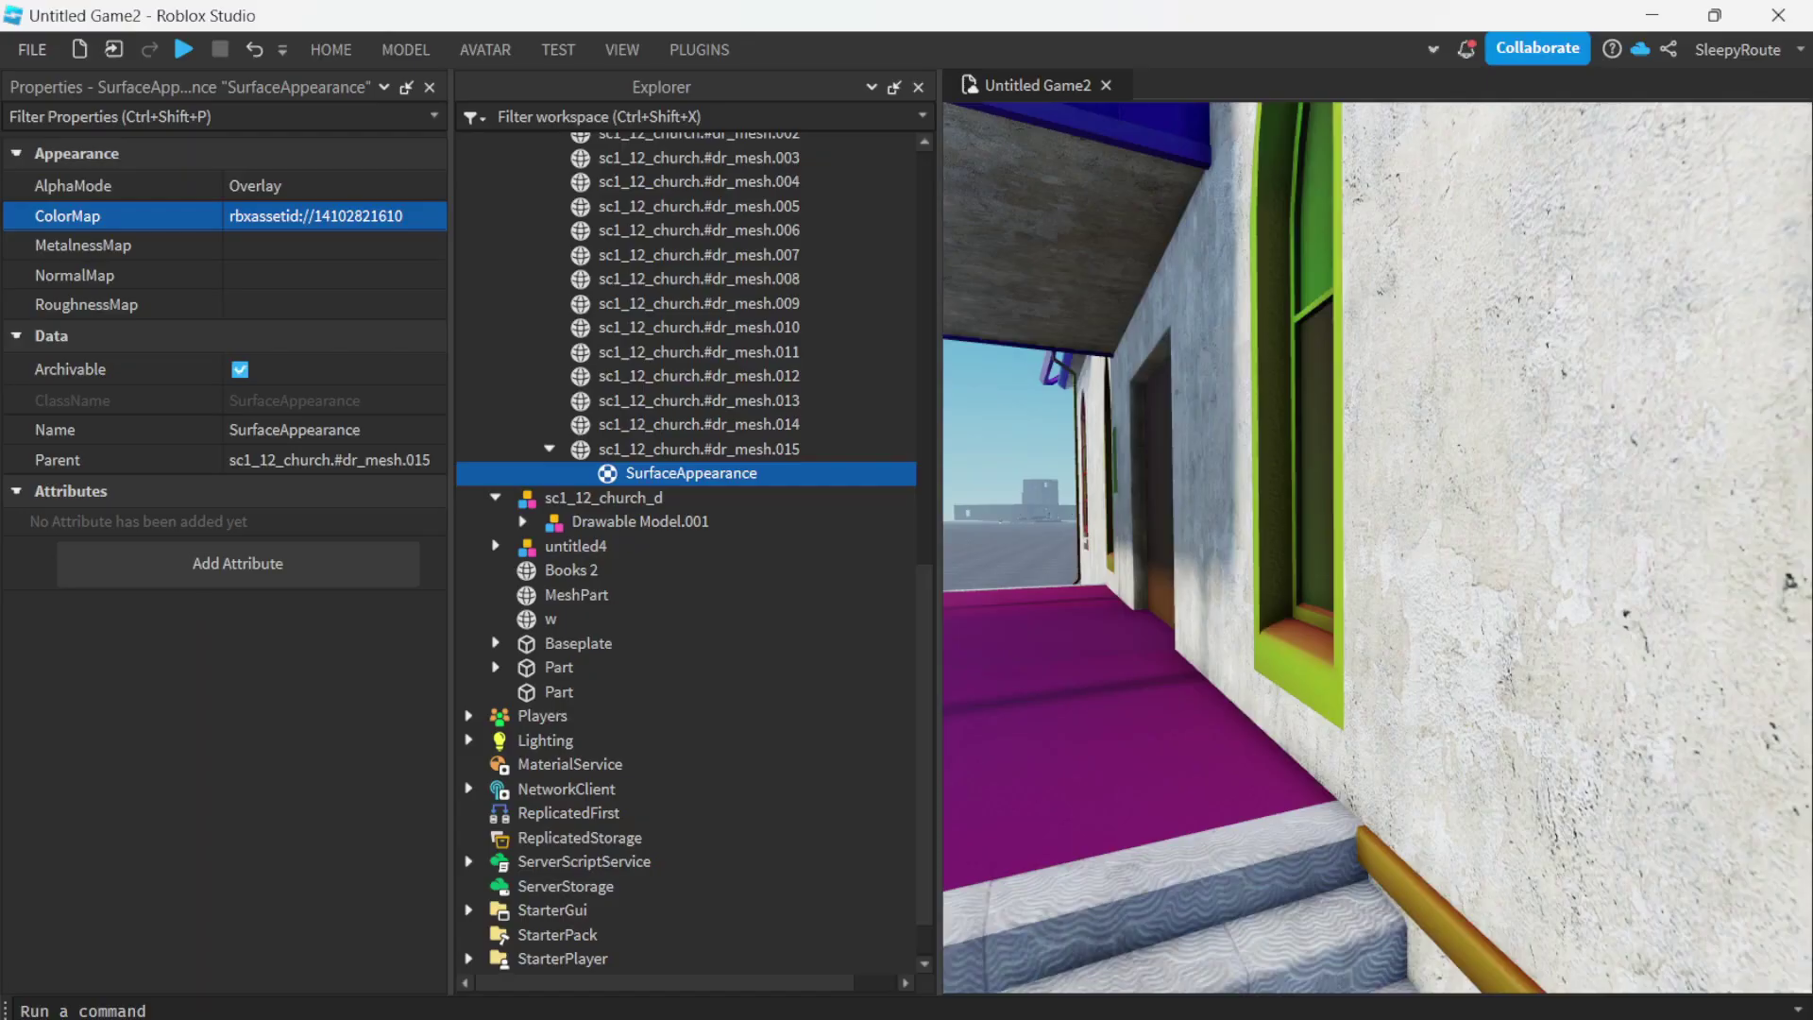
{"action": "key", "text": "f"}
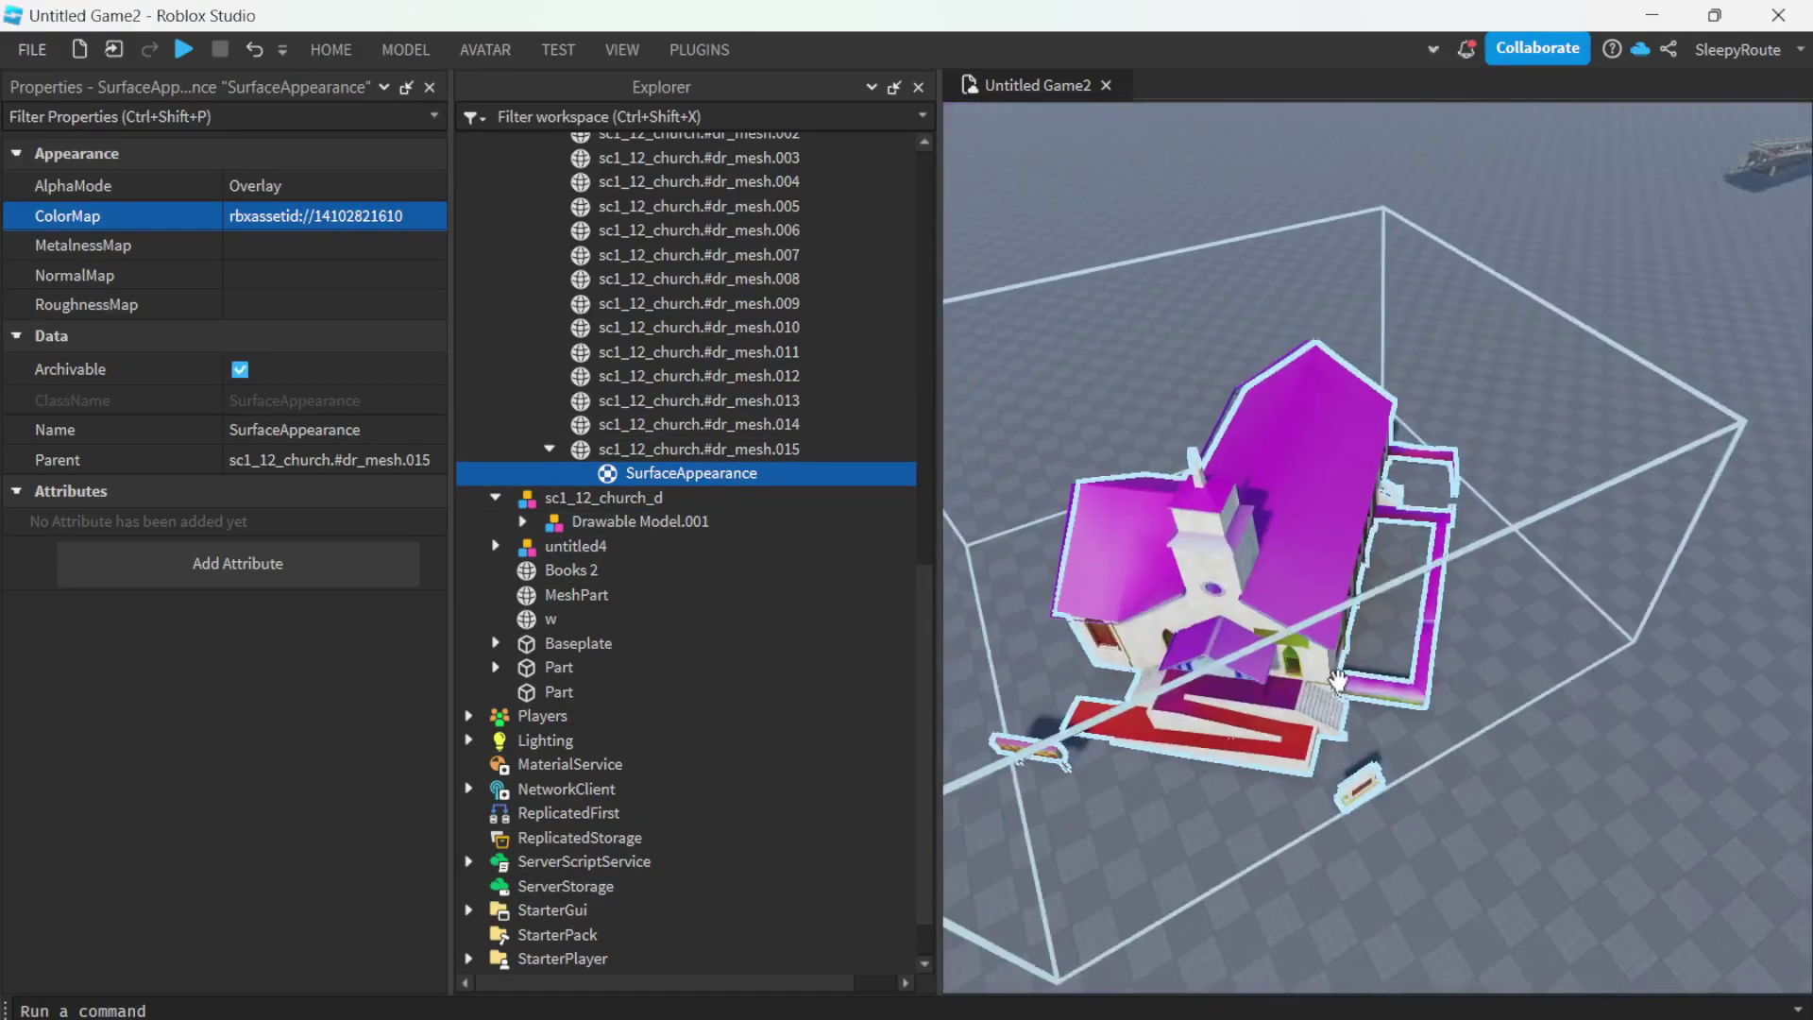
{"action": "left_click", "coordinate": [642, 400]}
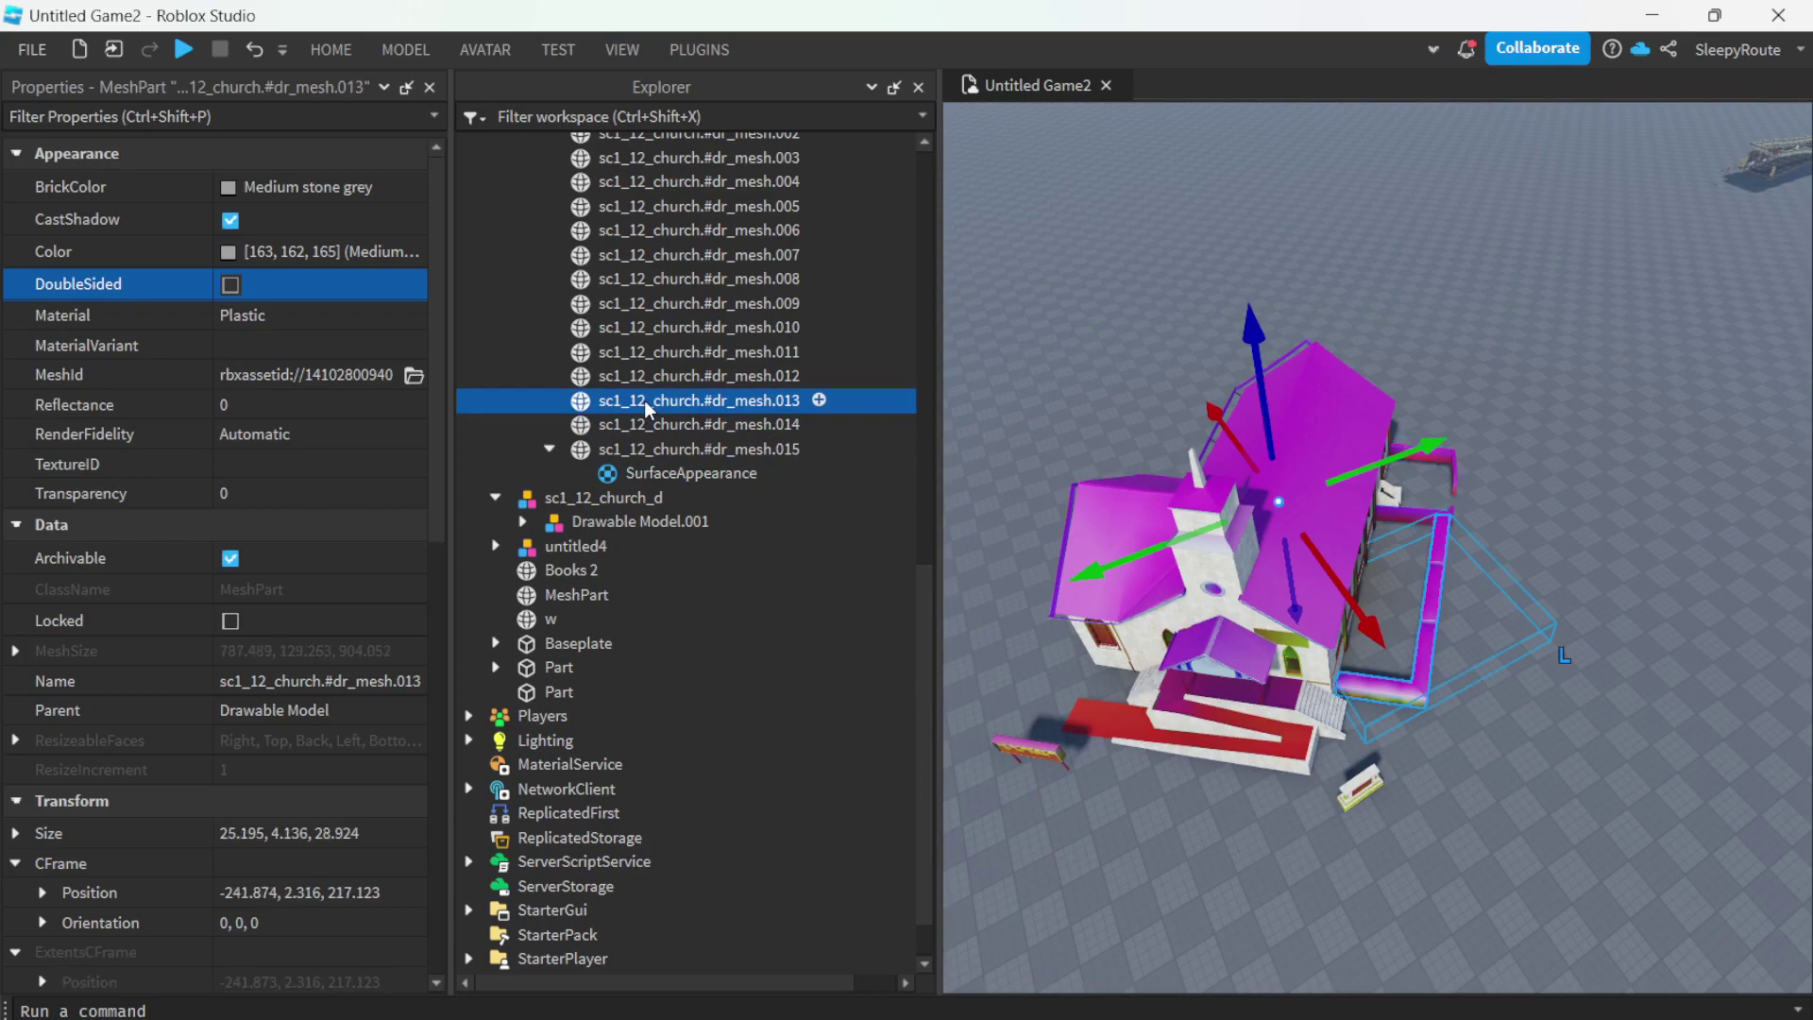
{"action": "left_click", "coordinate": [646, 373]}
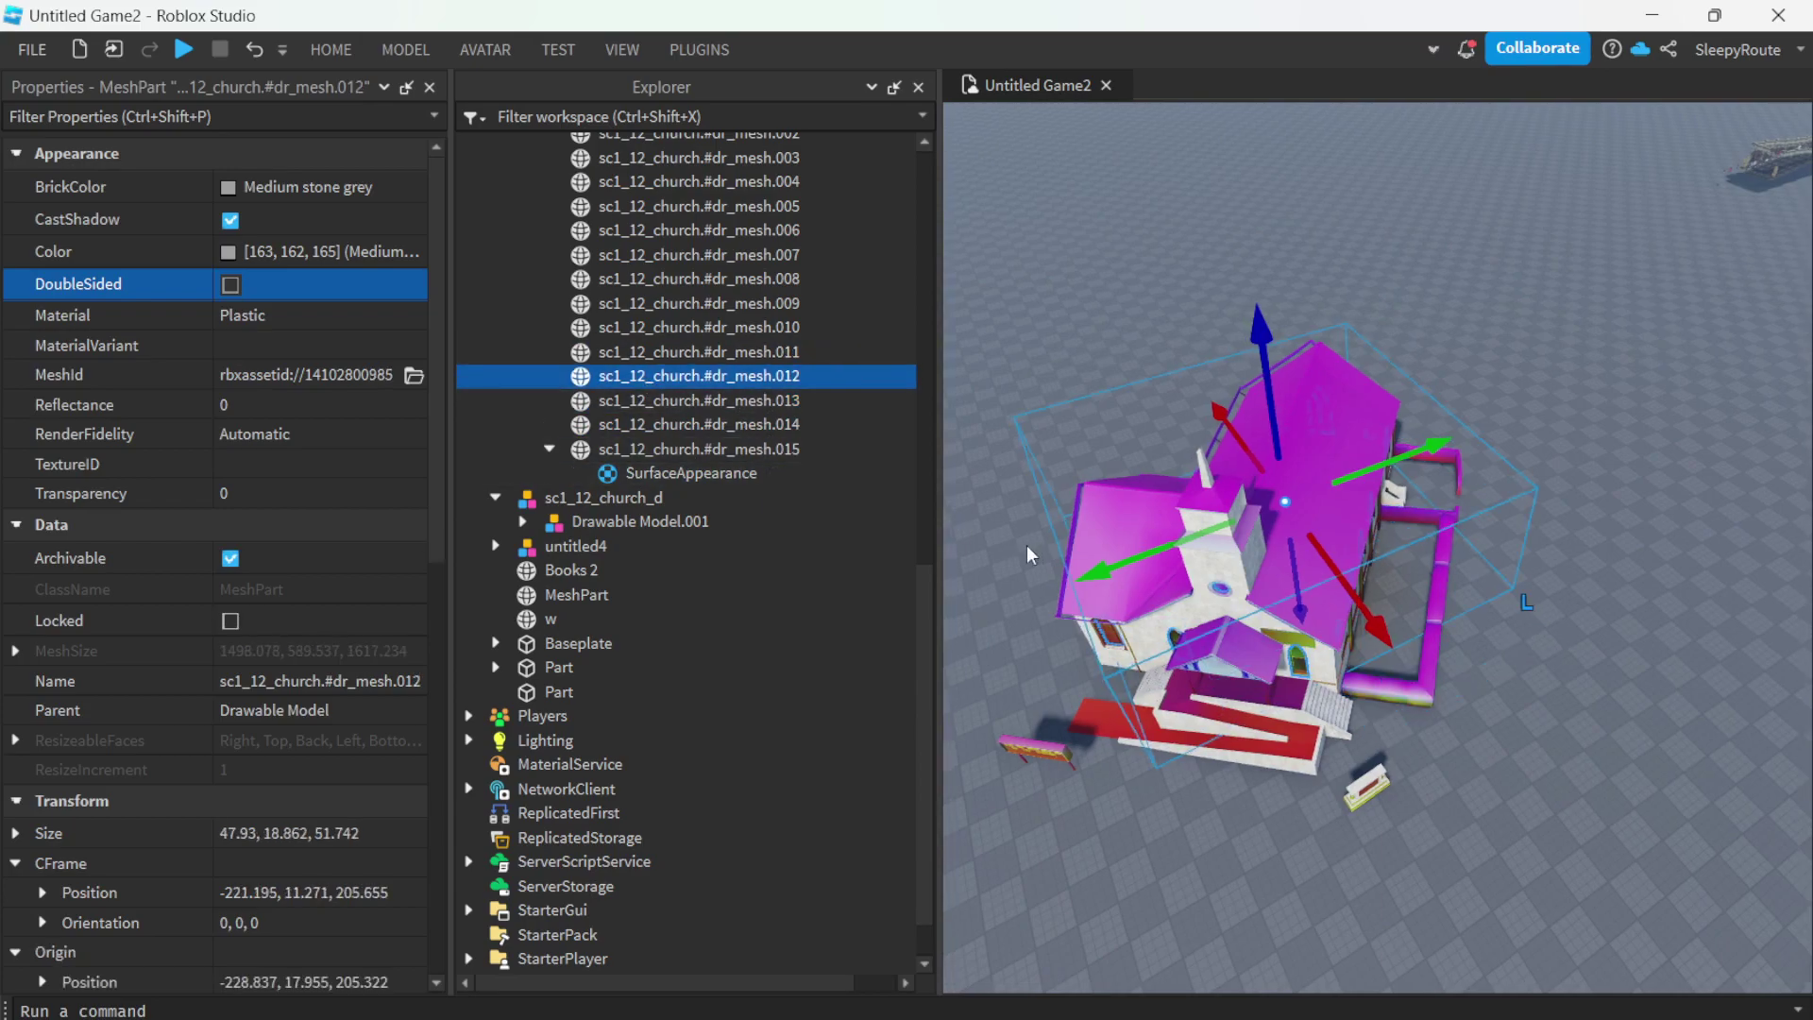
{"action": "scroll", "coordinate": [1028, 546], "scroll_direction": "up", "scroll_amount": 5}
{"action": "right_click", "coordinate": [1027, 546]}
{"action": "left_click", "coordinate": [672, 351]}
{"action": "left_click", "coordinate": [672, 328]}
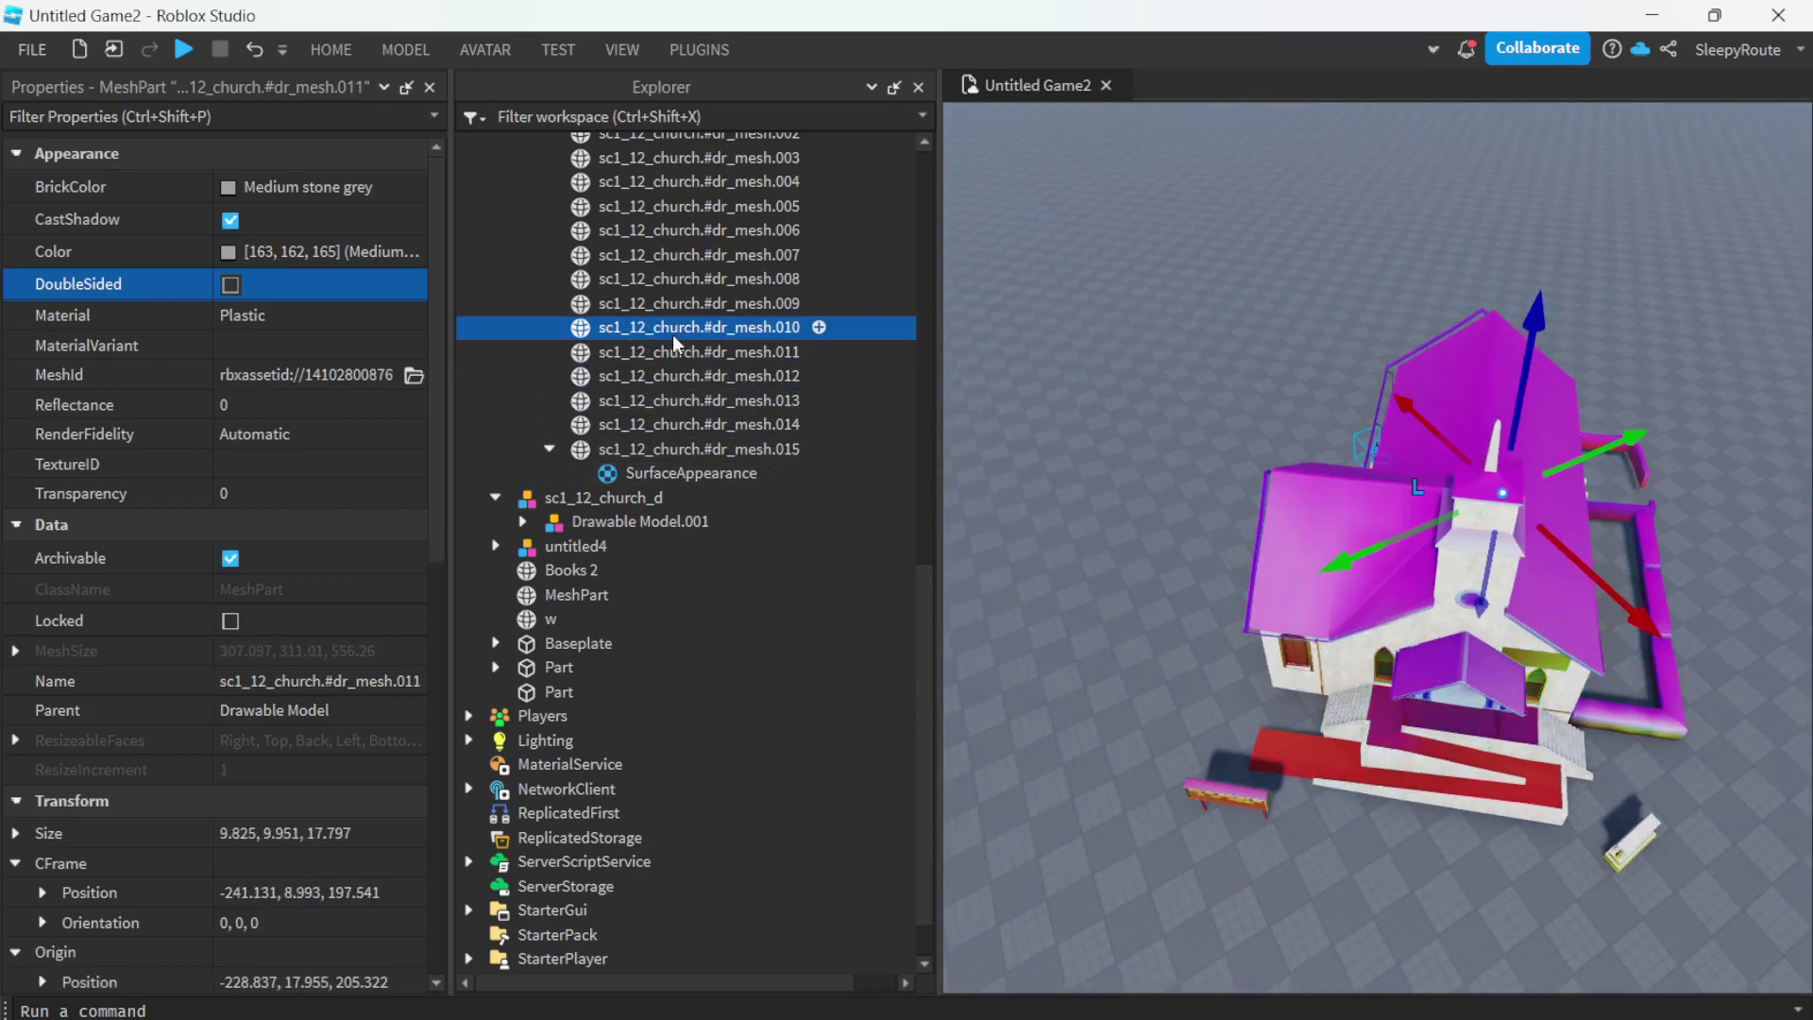
{"action": "left_click", "coordinate": [672, 303]}
{"action": "left_click", "coordinate": [670, 257]}
{"action": "left_click", "coordinate": [655, 229]}
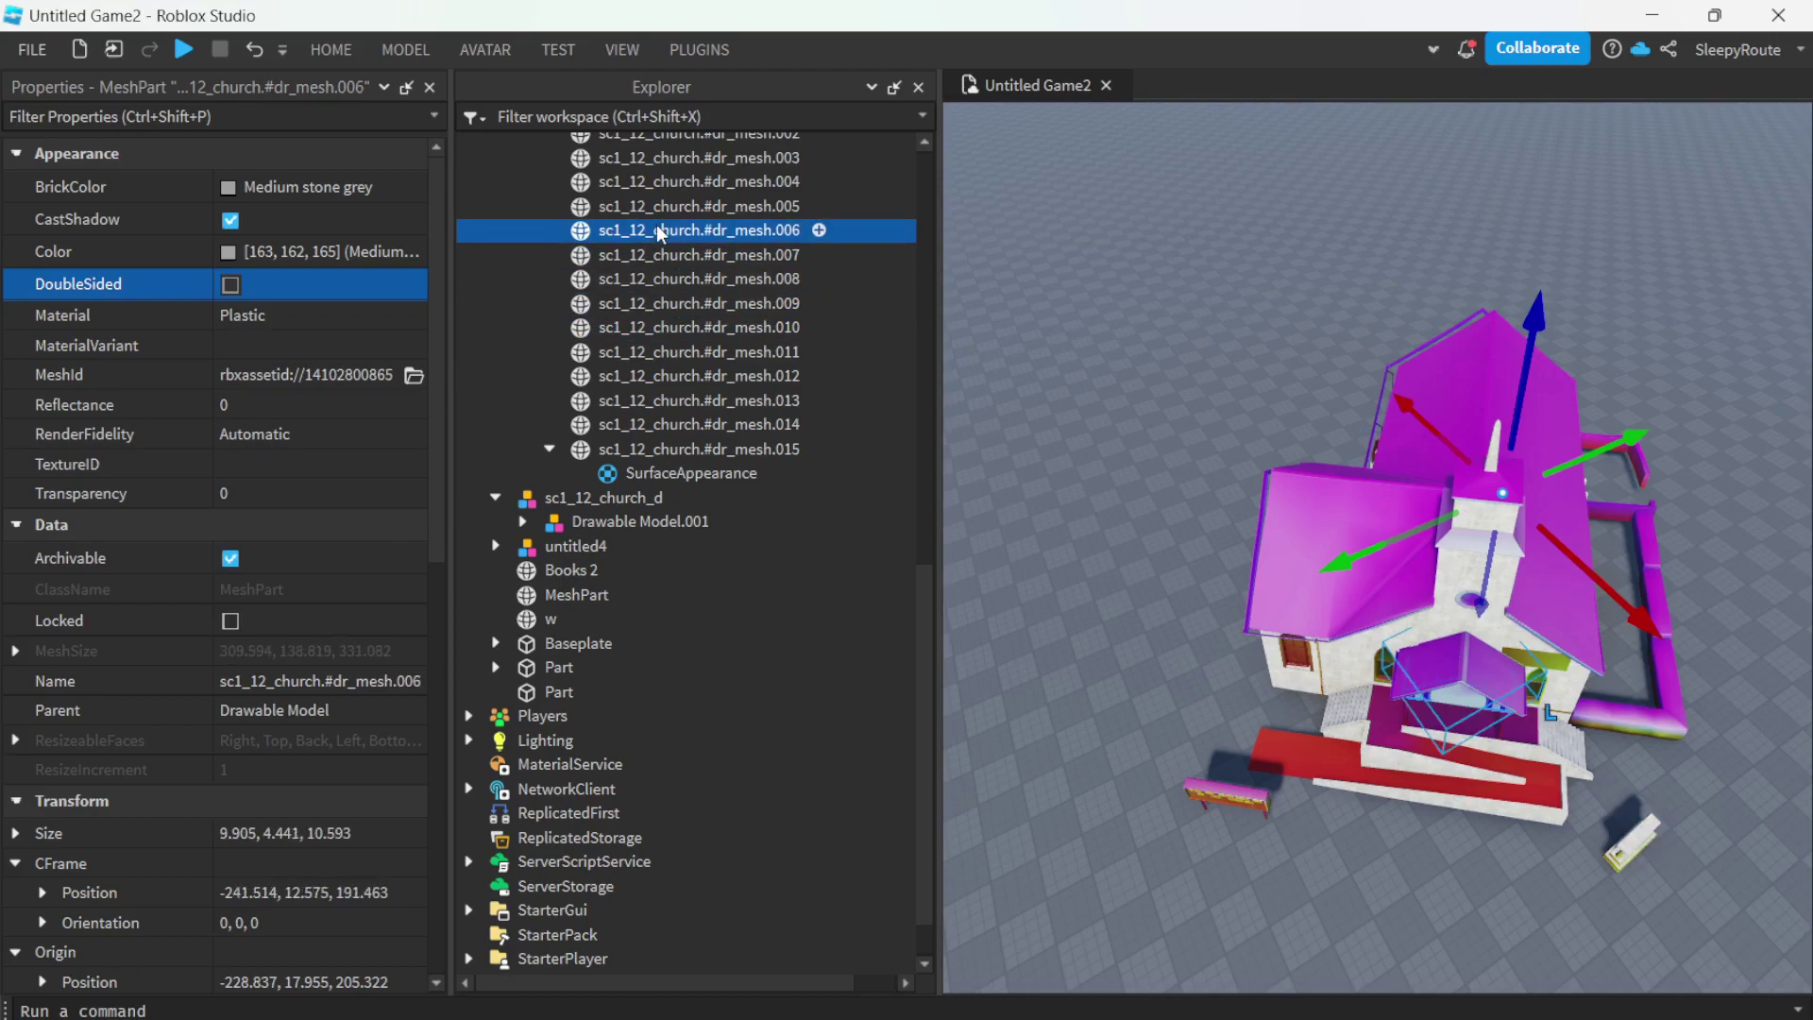
{"action": "scroll", "coordinate": [716, 388], "scroll_direction": "up", "scroll_amount": 3}
- Give roof mesh dr_mesh.004 a SurfaceAppearance whose ColorMap is the uploaded im_roof02 image
{"action": "left_click", "coordinate": [687, 370]}
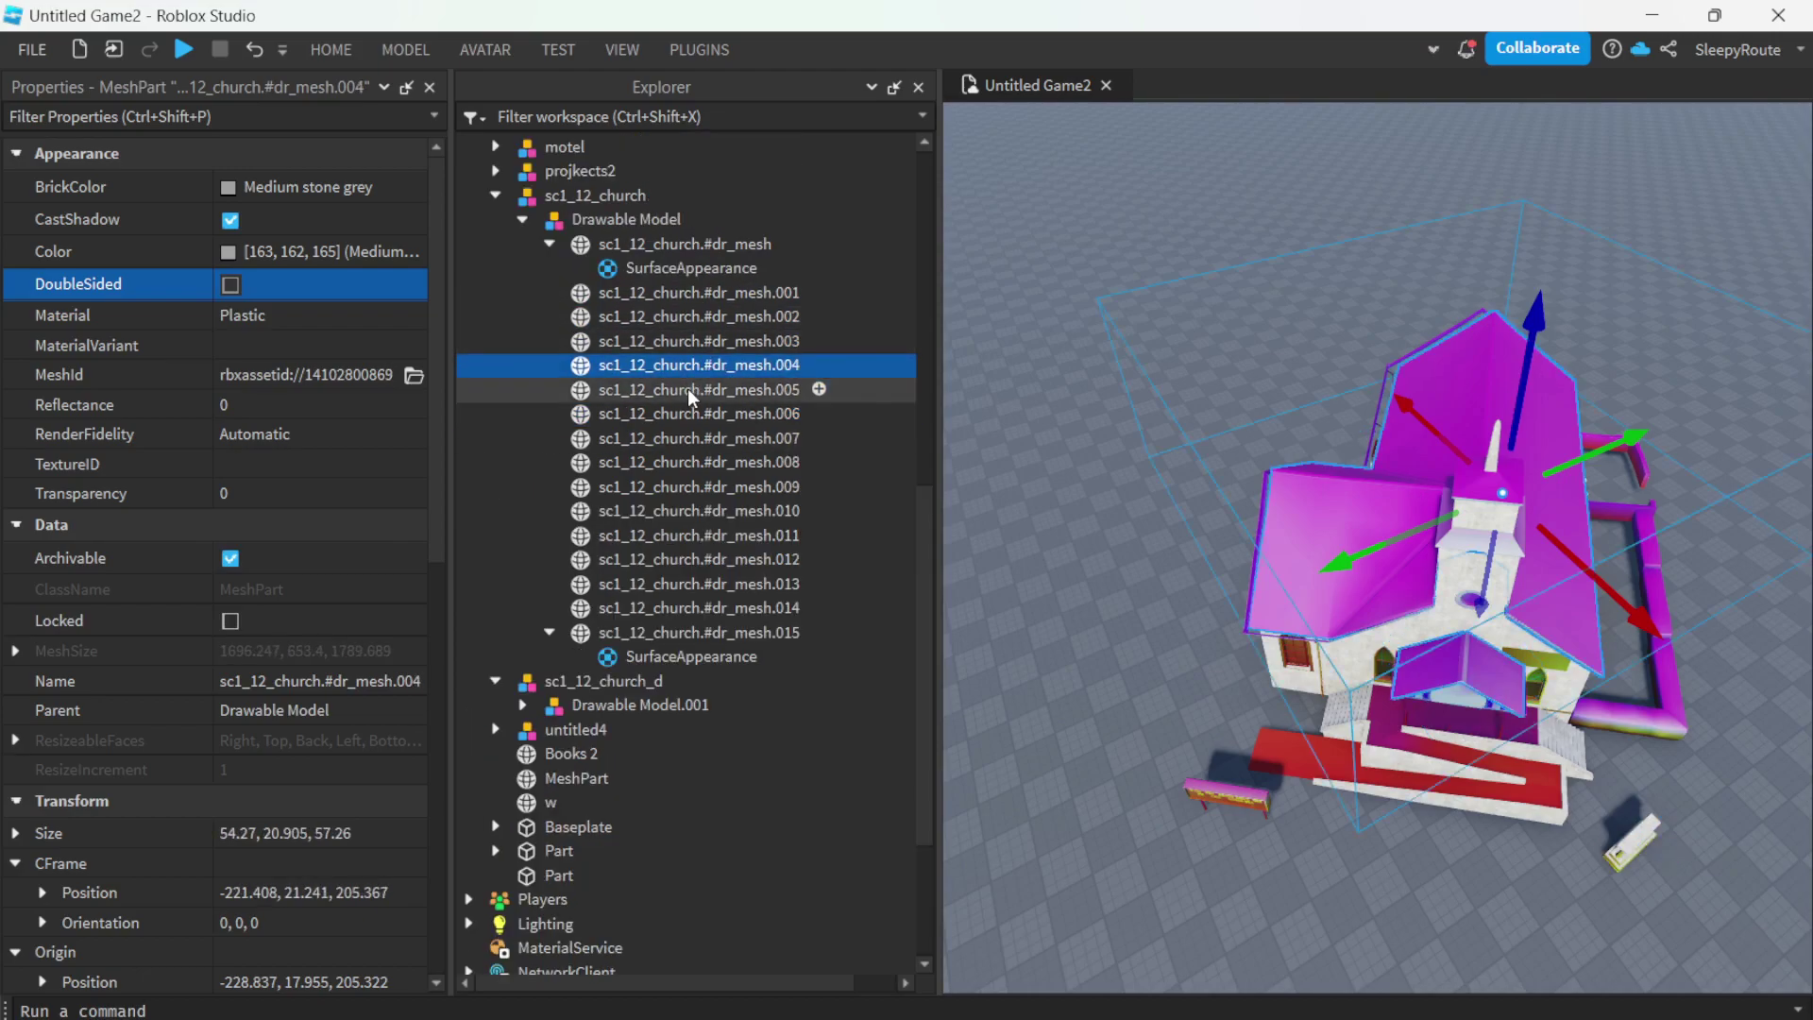
{"action": "left_click", "coordinate": [817, 366]}
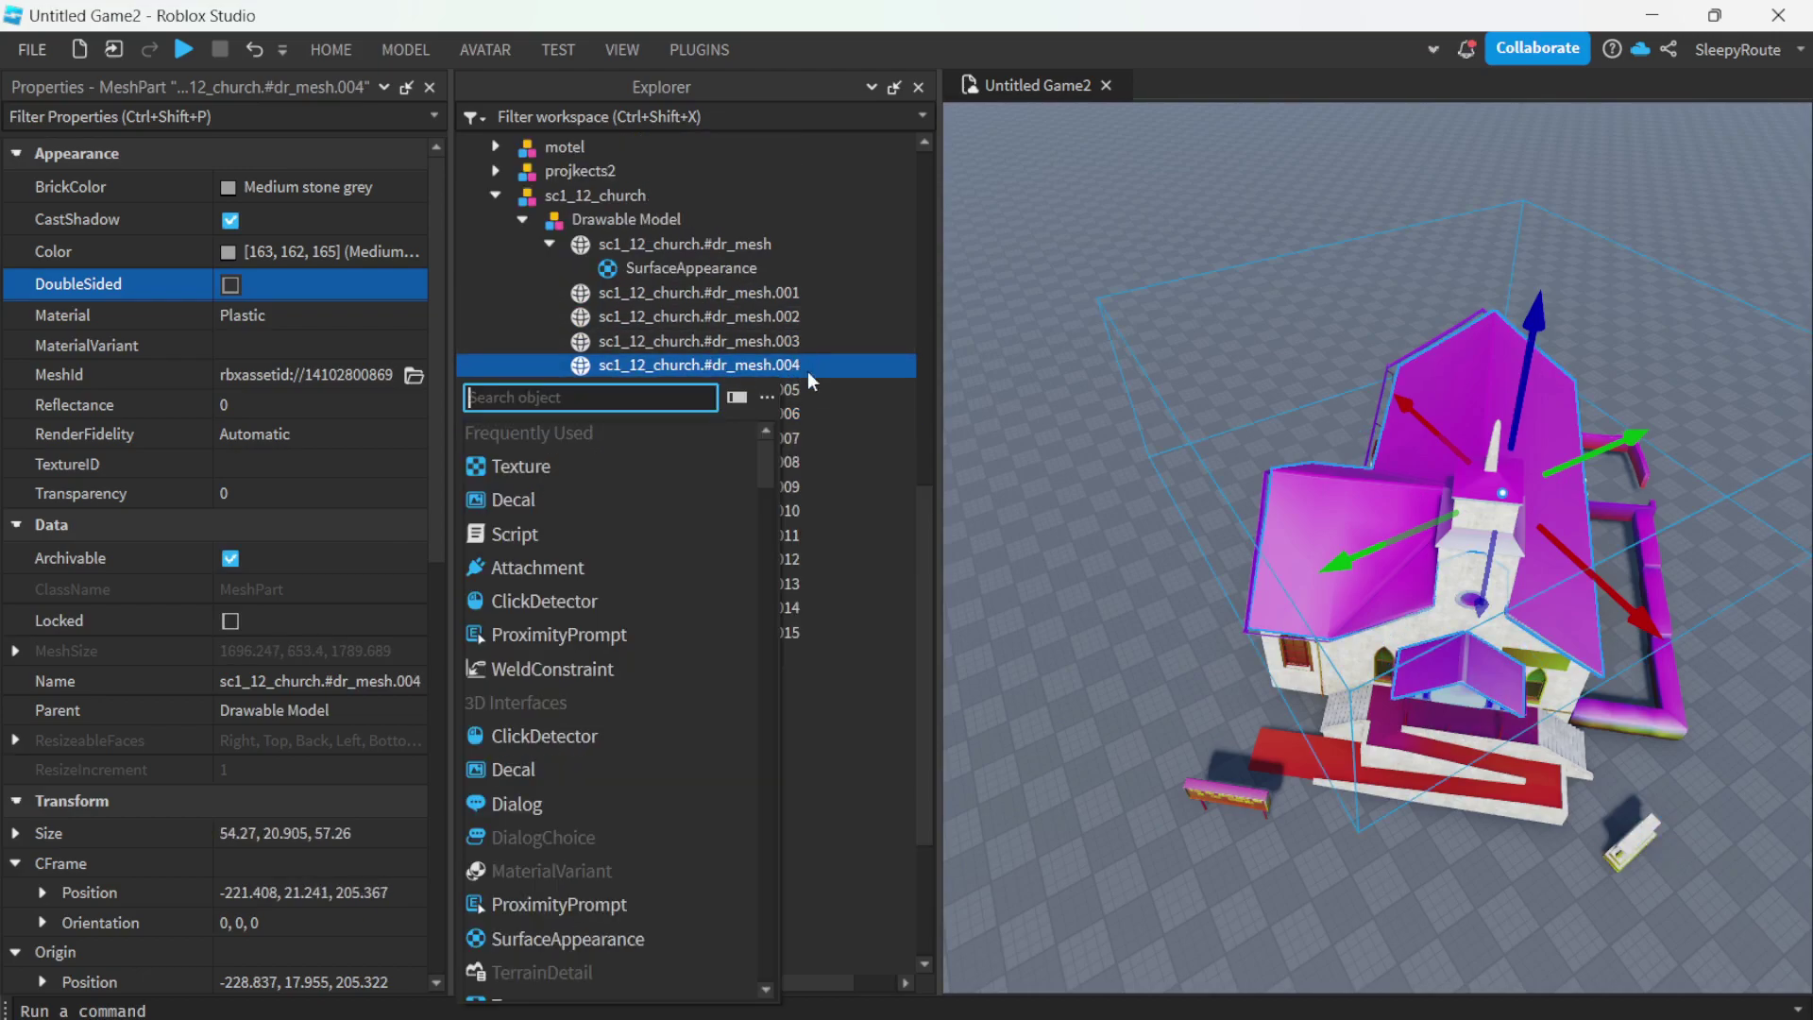
{"action": "left_click", "coordinate": [580, 935]}
{"action": "left_click", "coordinate": [676, 391]}
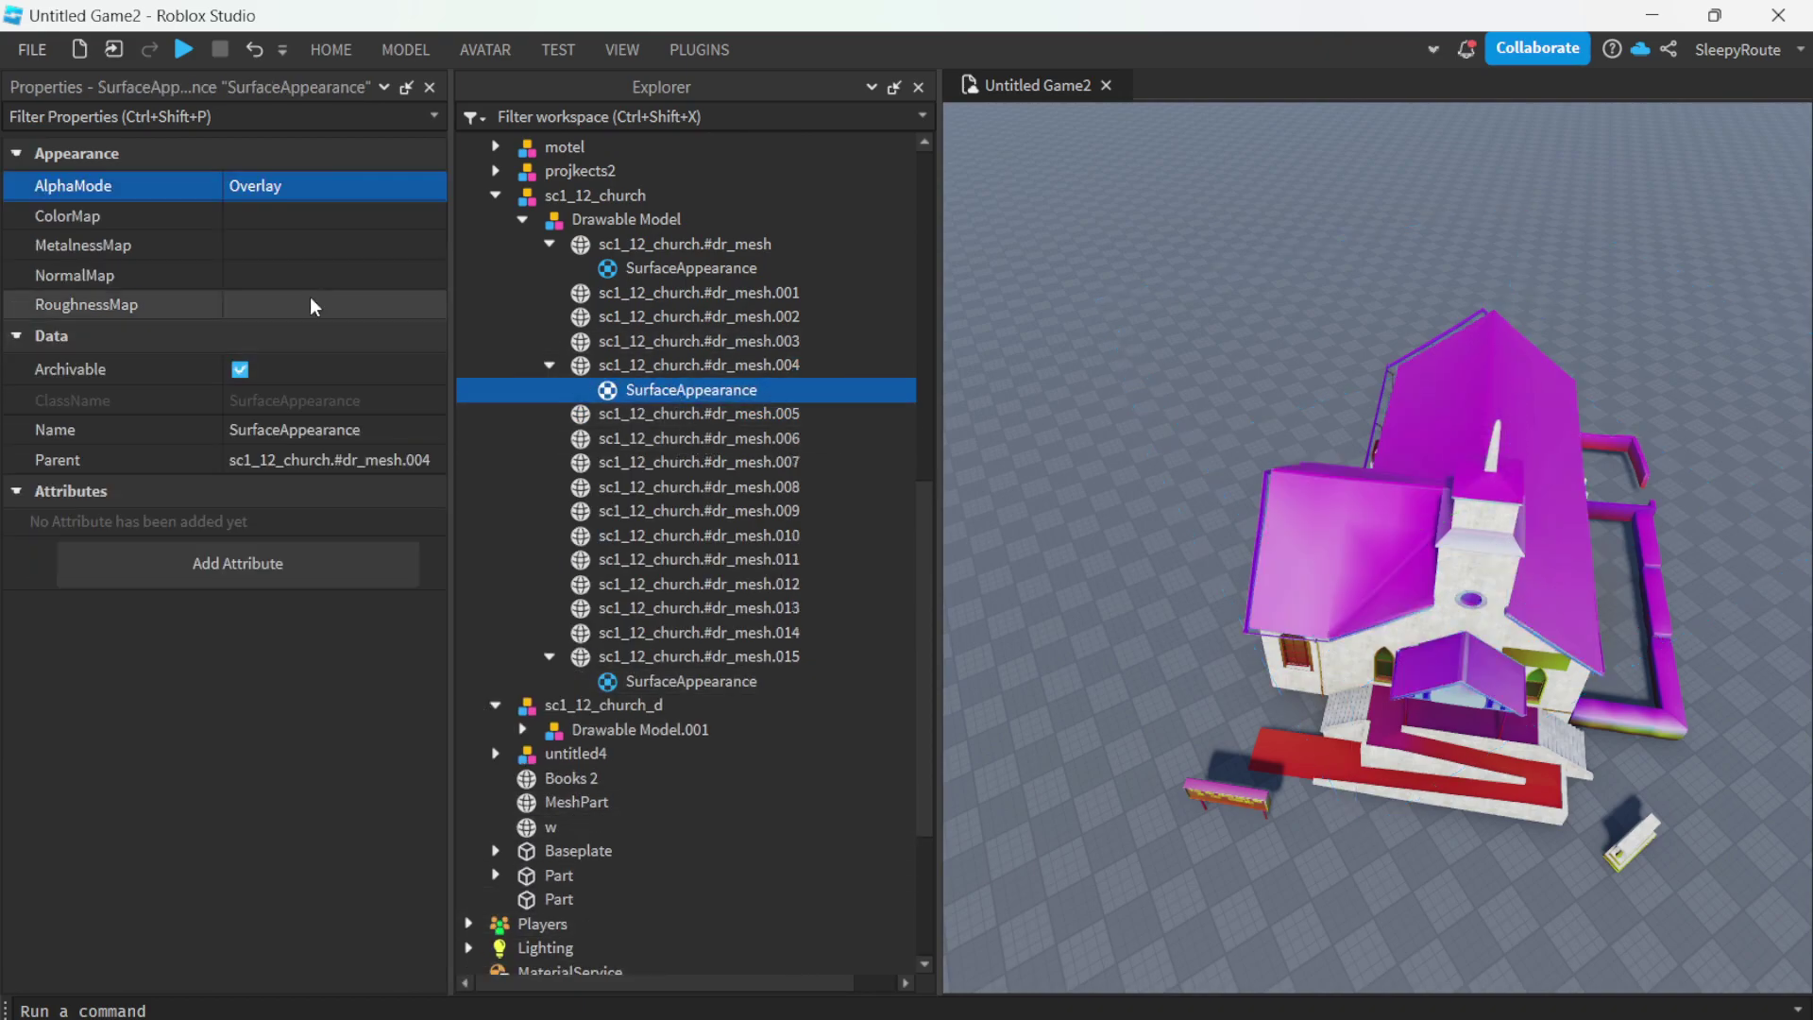
{"action": "left_click", "coordinate": [264, 213]}
{"action": "left_click", "coordinate": [151, 591]}
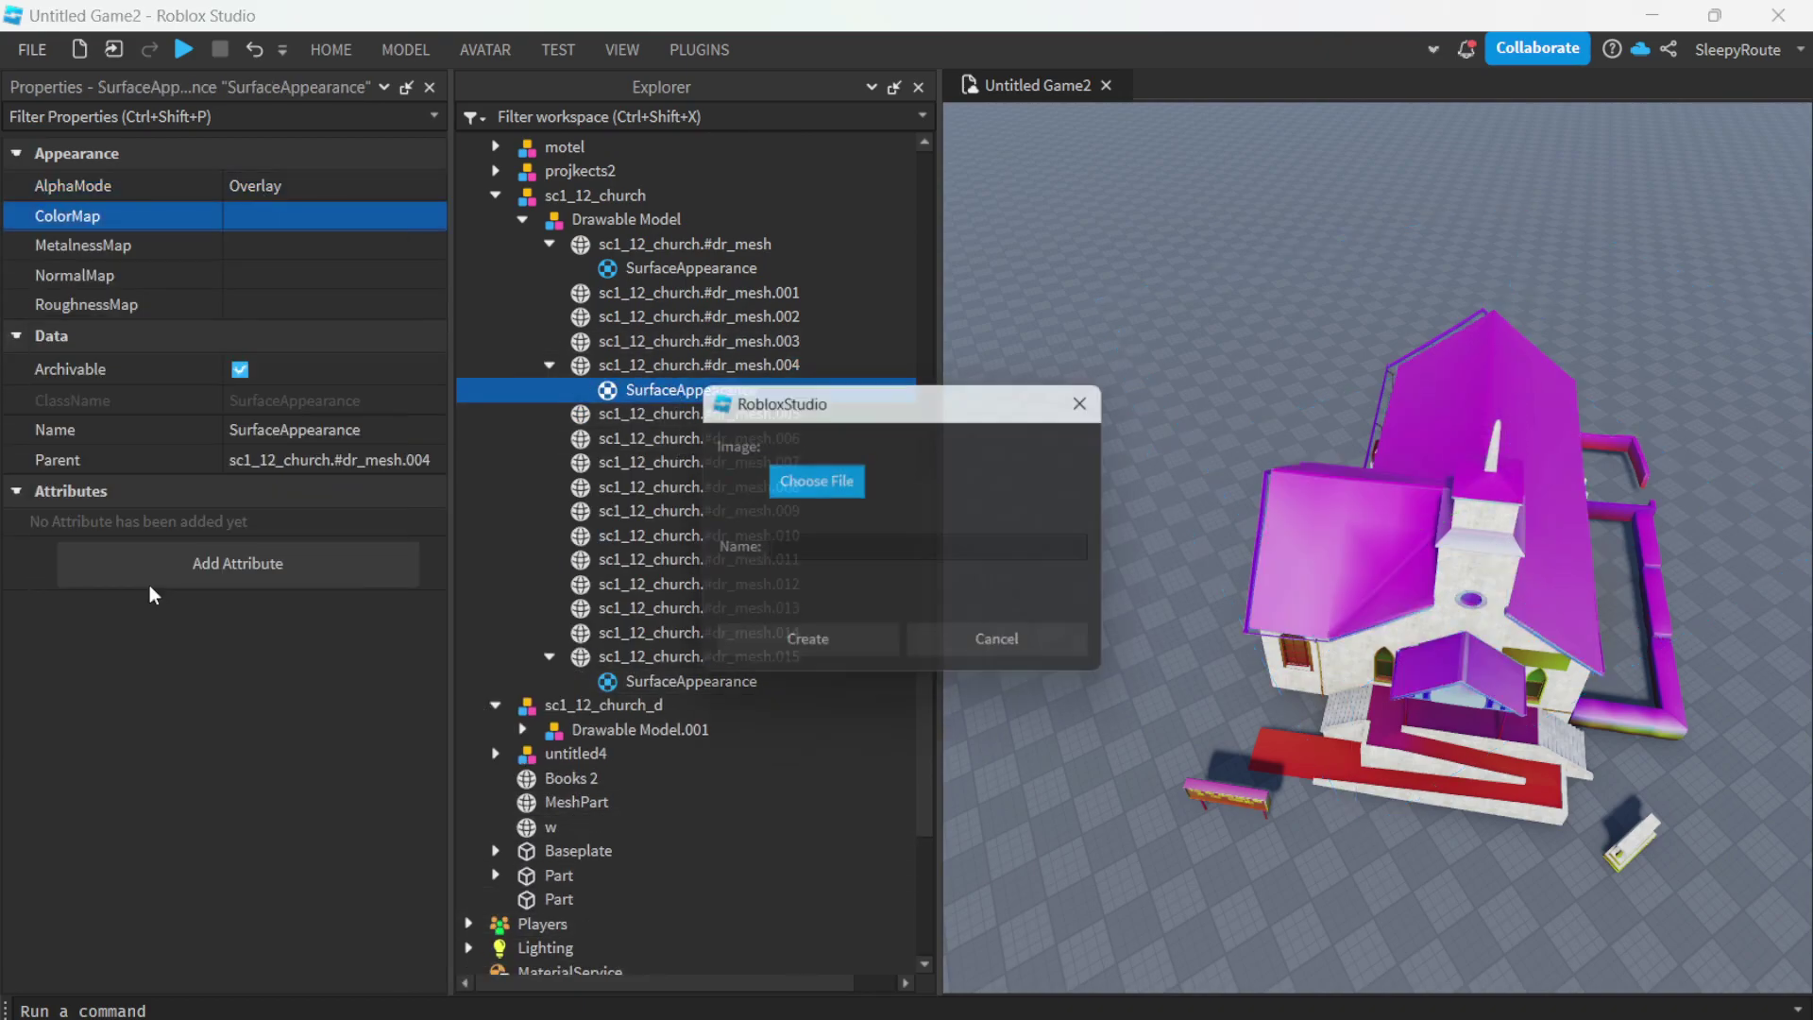
{"action": "left_click", "coordinate": [855, 479]}
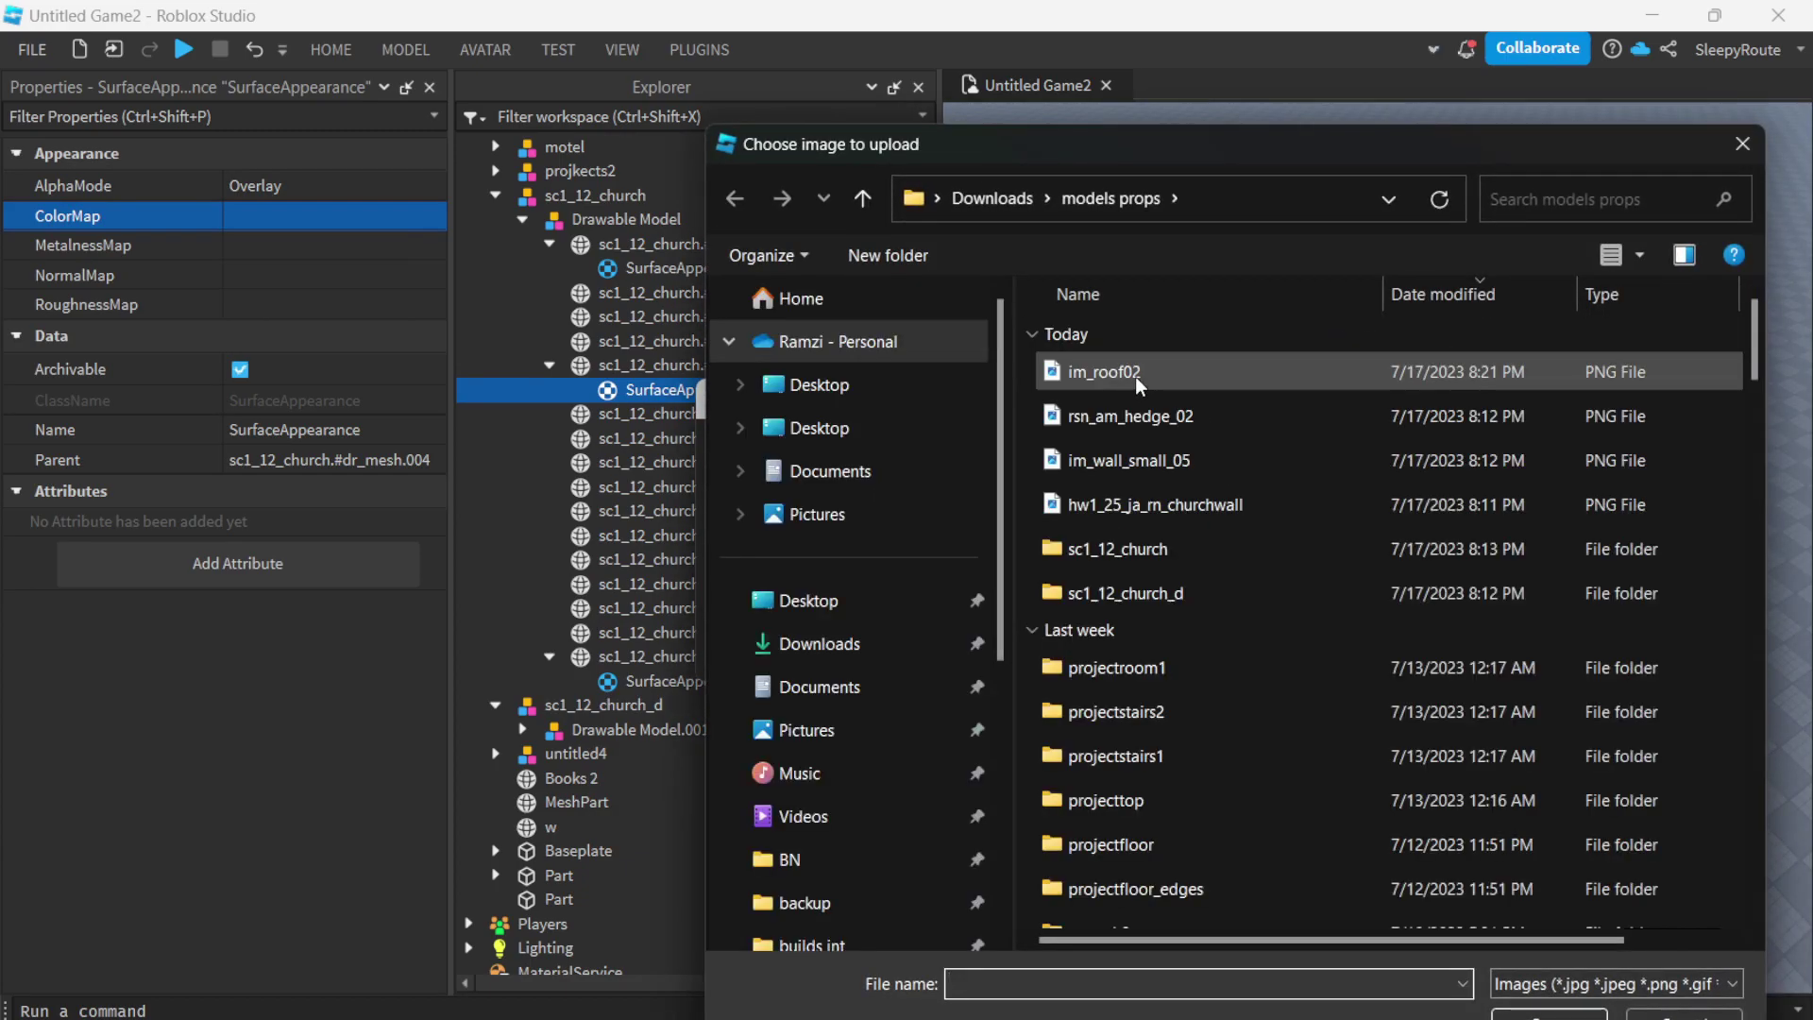
{"action": "double_click", "coordinate": [1134, 375]}
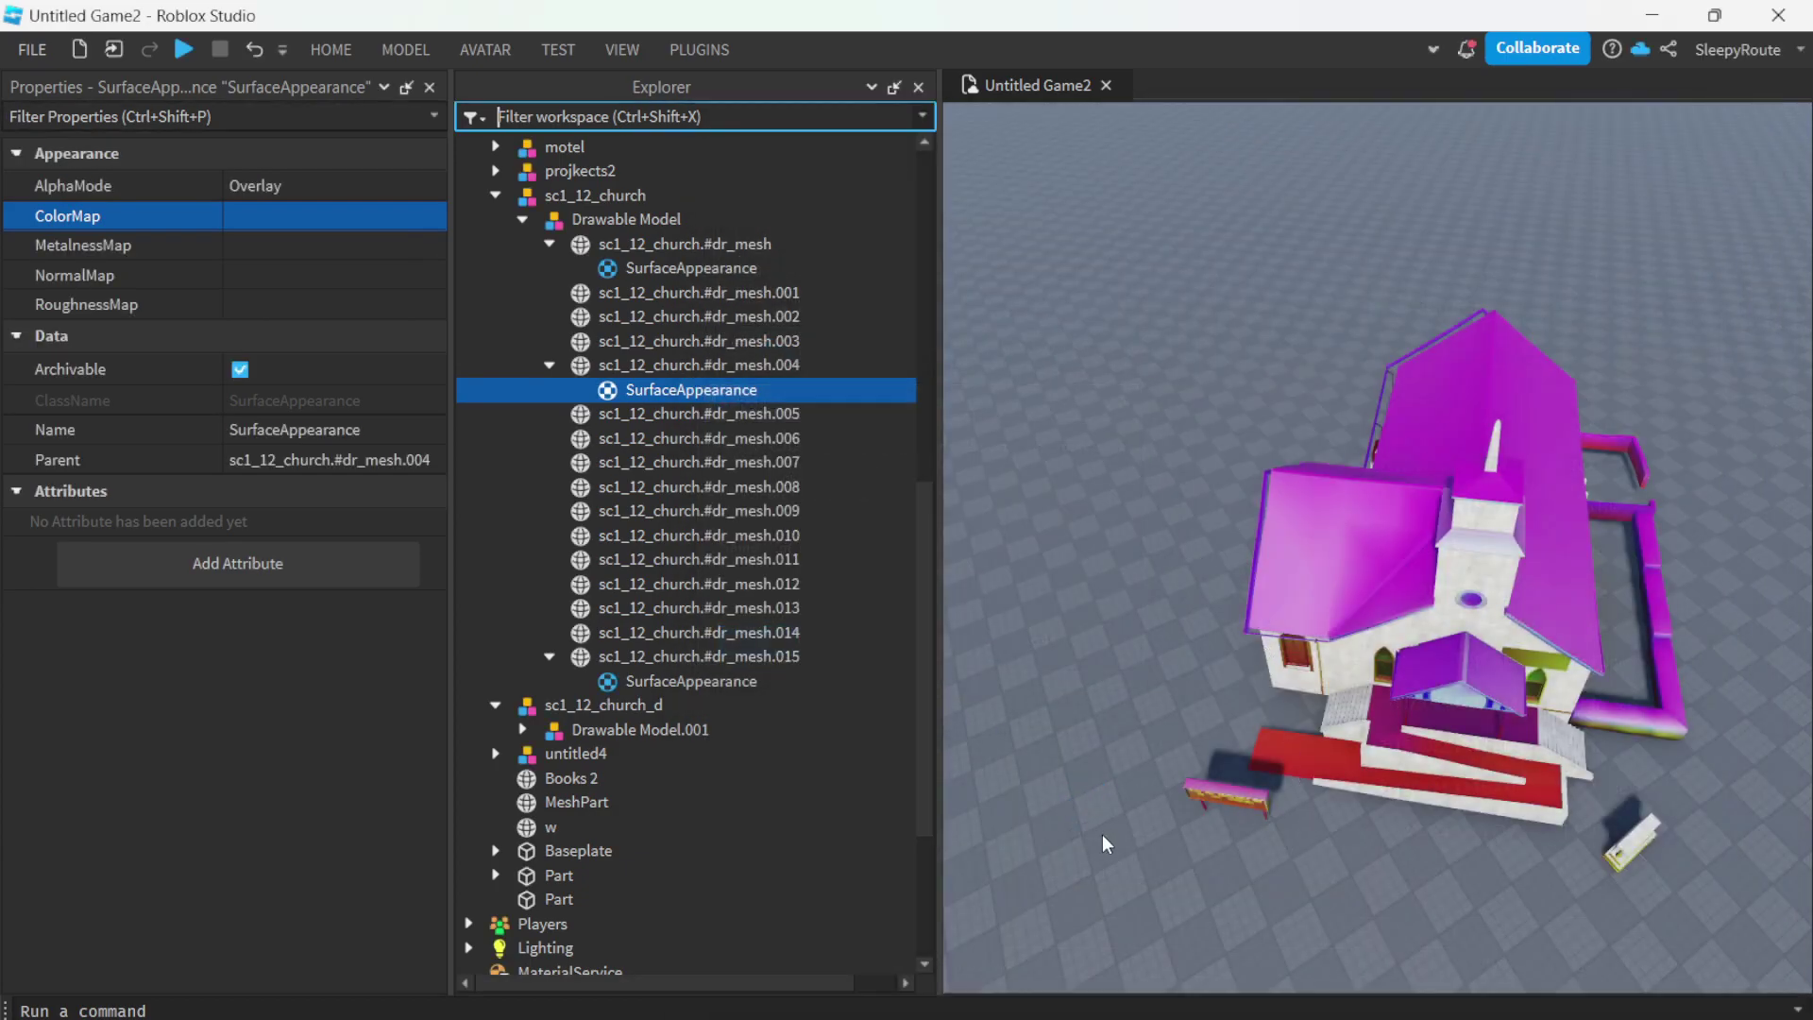
- Orbit and fly the camera around the church to view the tiled roofs
{"action": "mouse_move", "coordinate": [1124, 837]}
{"action": "right_mouse_down"}
{"action": "mouse_move", "coordinate": [1124, 755]}
{"action": "mouse_move", "coordinate": [1123, 833]}
{"action": "right_mouse_up"}
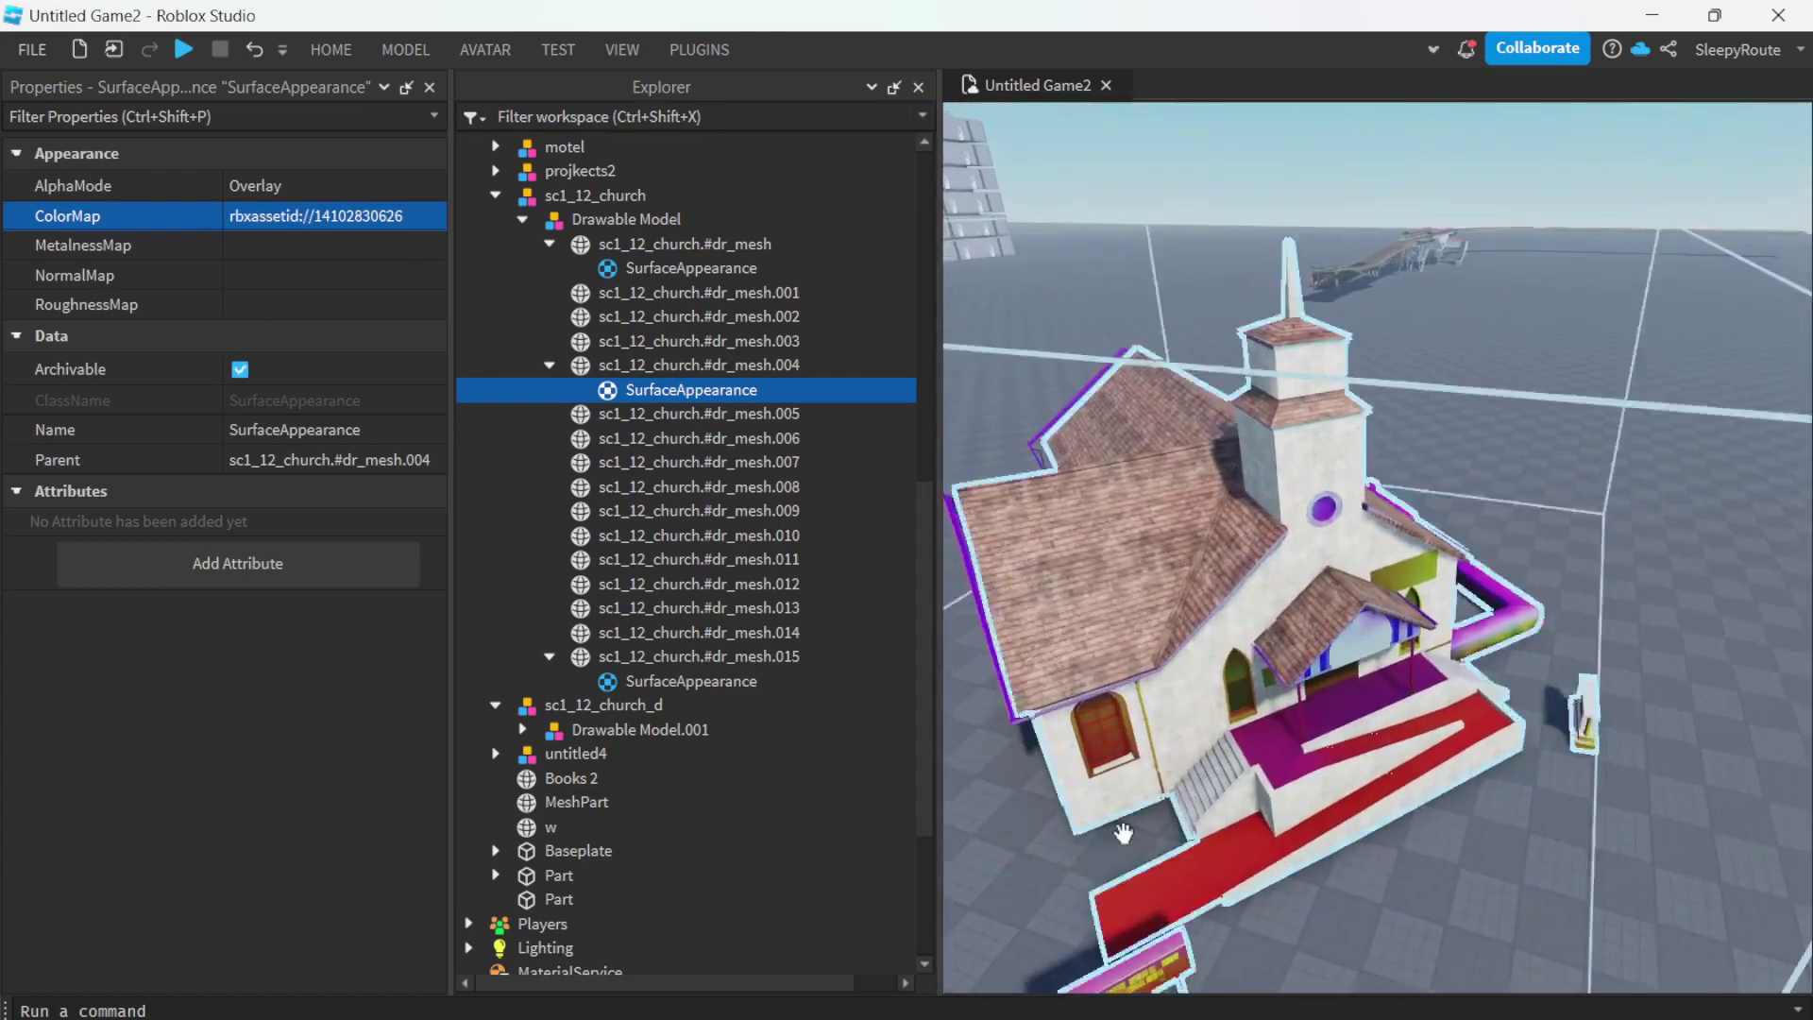
{"action": "key", "text": "w"}
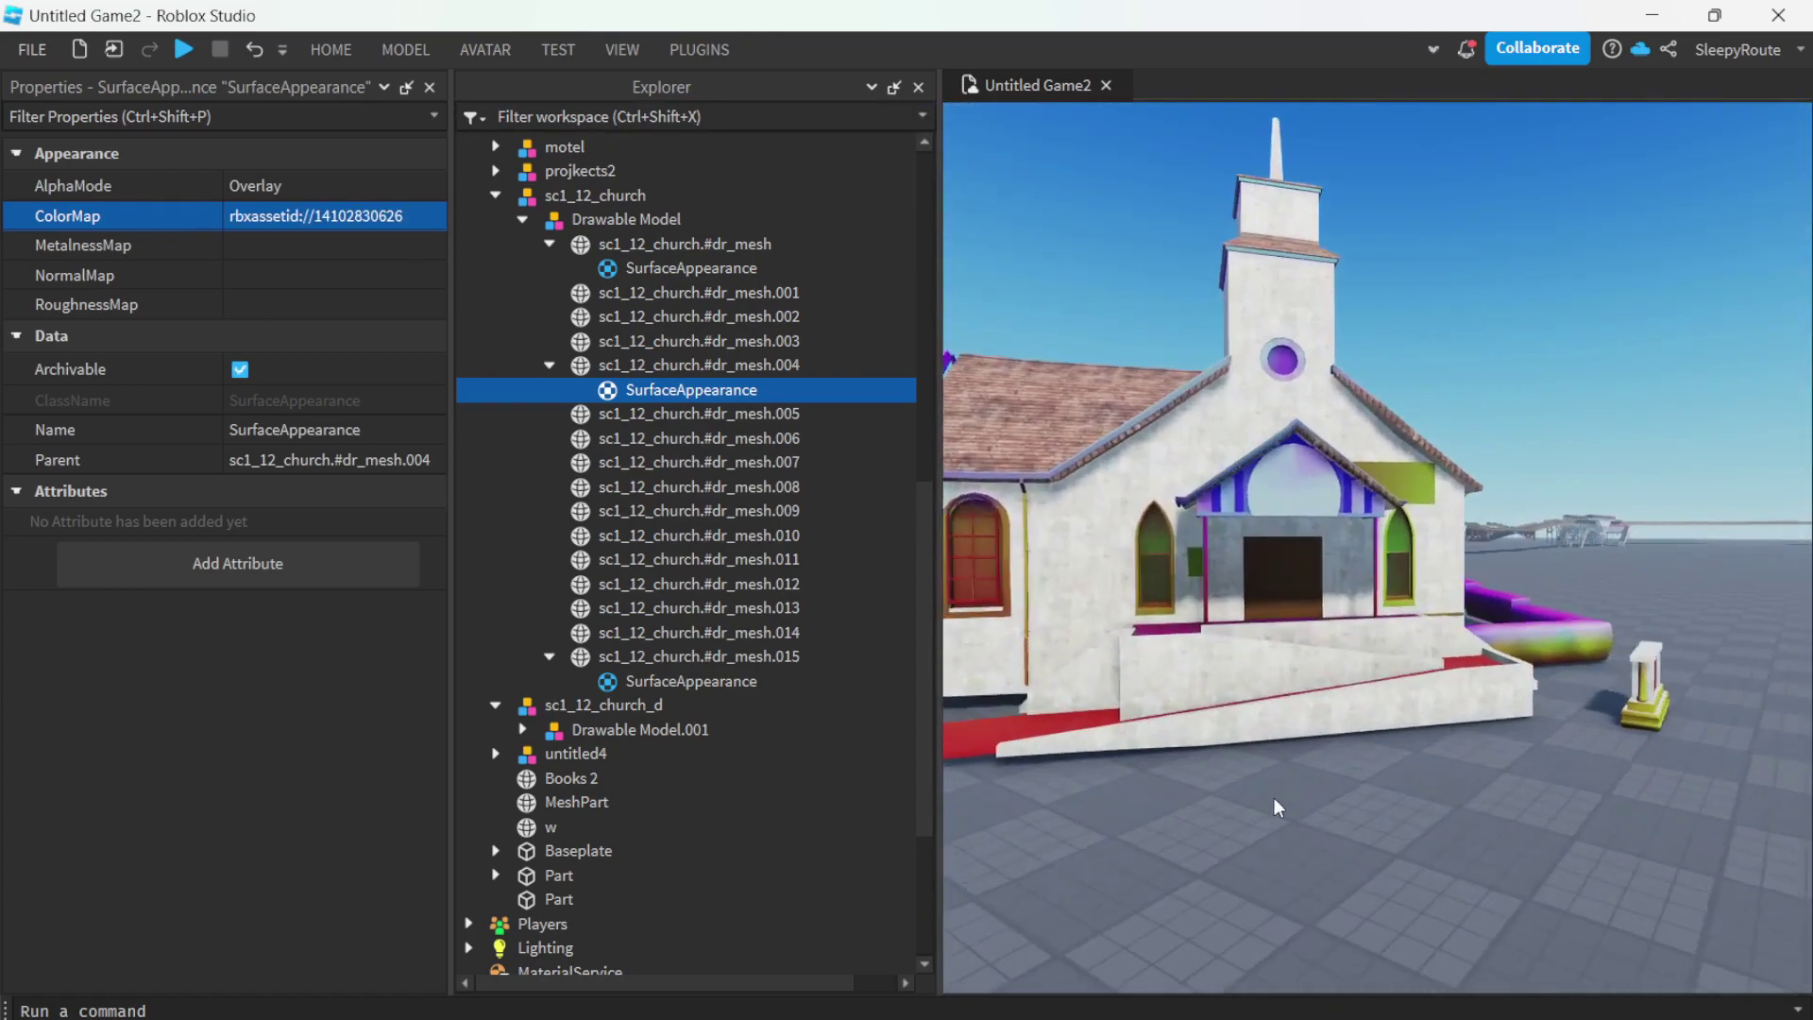
{"action": "scroll", "coordinate": [1273, 797], "scroll_direction": "down", "scroll_amount": 5}
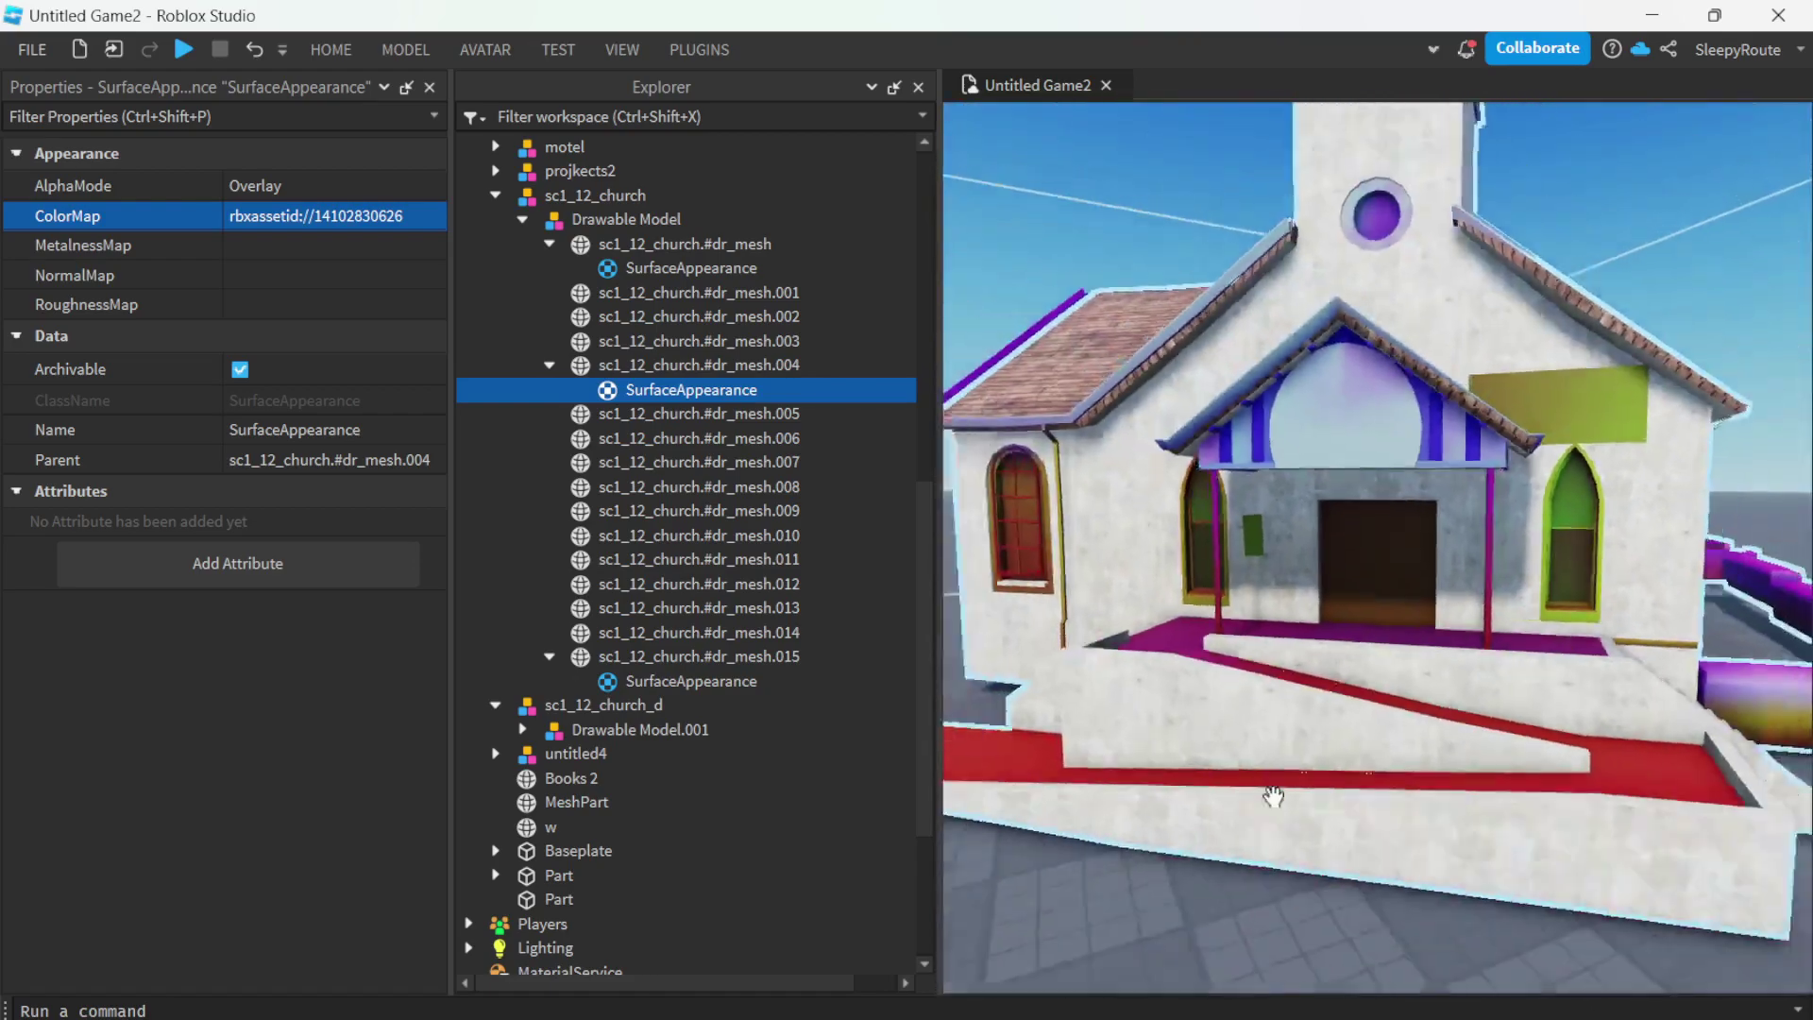
{"action": "right_click_drag", "start_coordinate": [1267, 797], "coordinate": [1267, 797]}
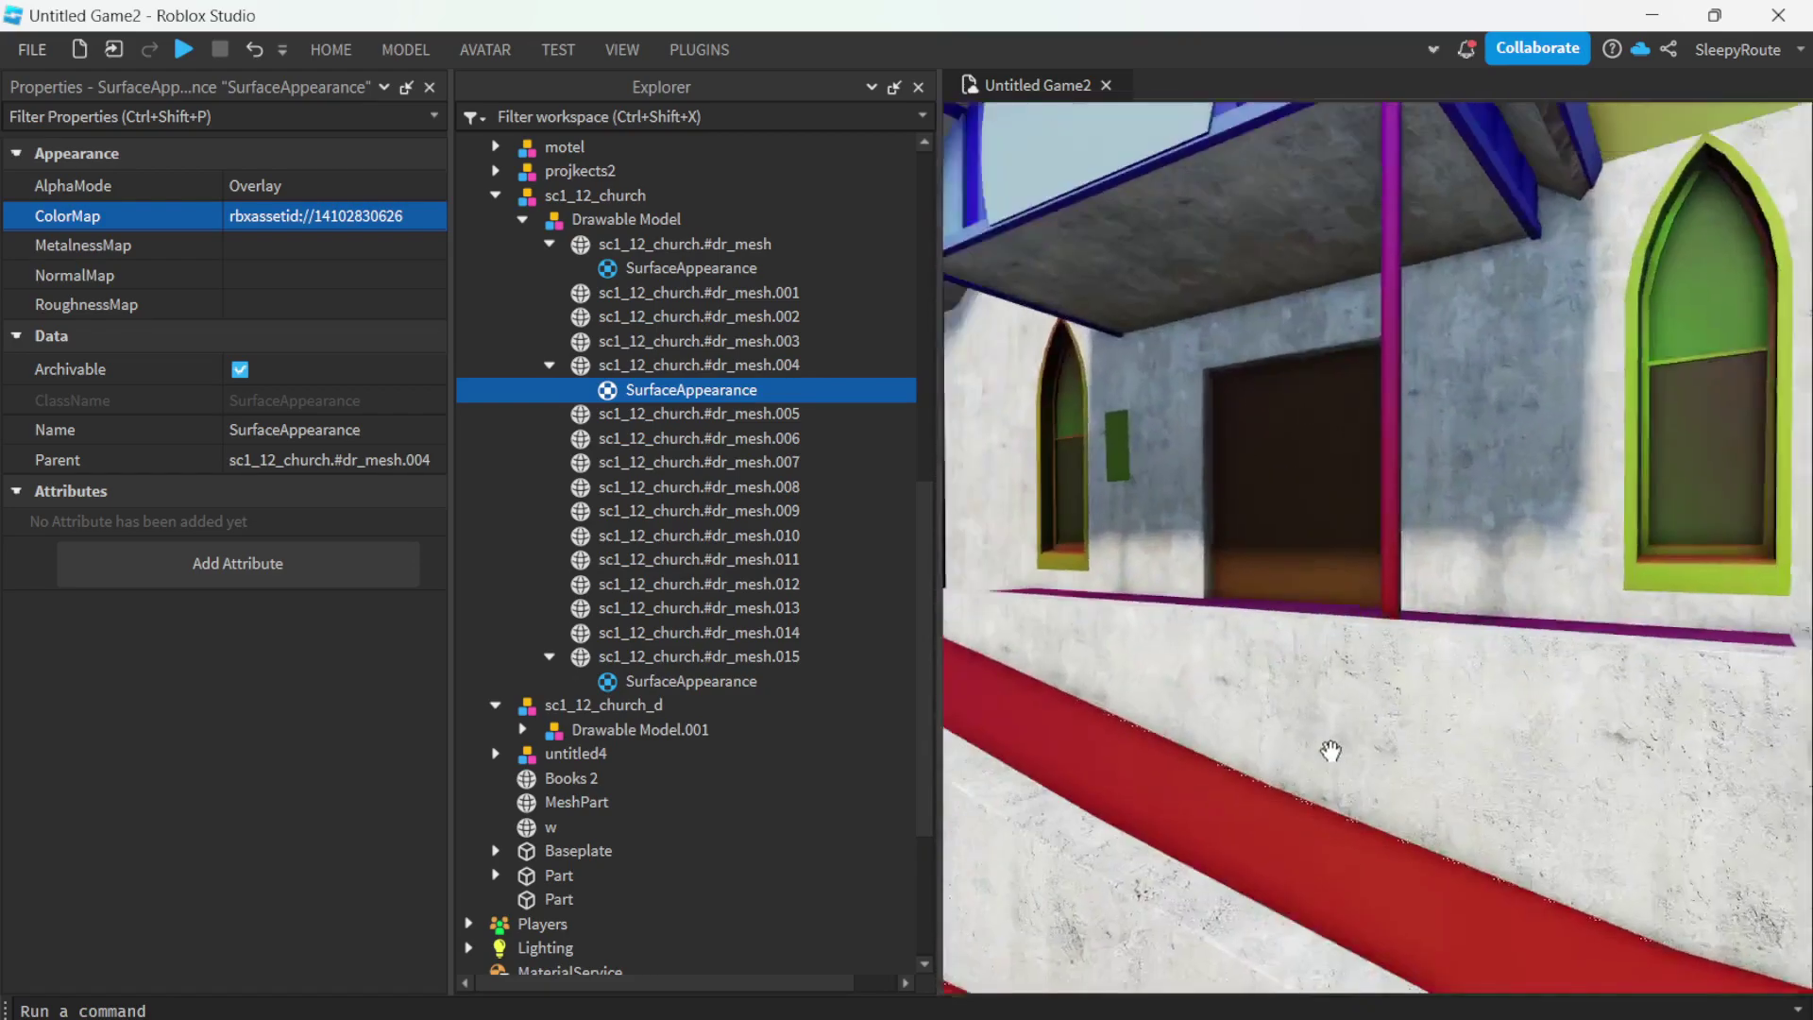
- Identify the porch pieces dr_mesh.002, .001 and dr_mesh, then frame and undo on stairs mesh .015
{"action": "scroll", "coordinate": [1271, 644], "scroll_direction": "up", "scroll_amount": 10}
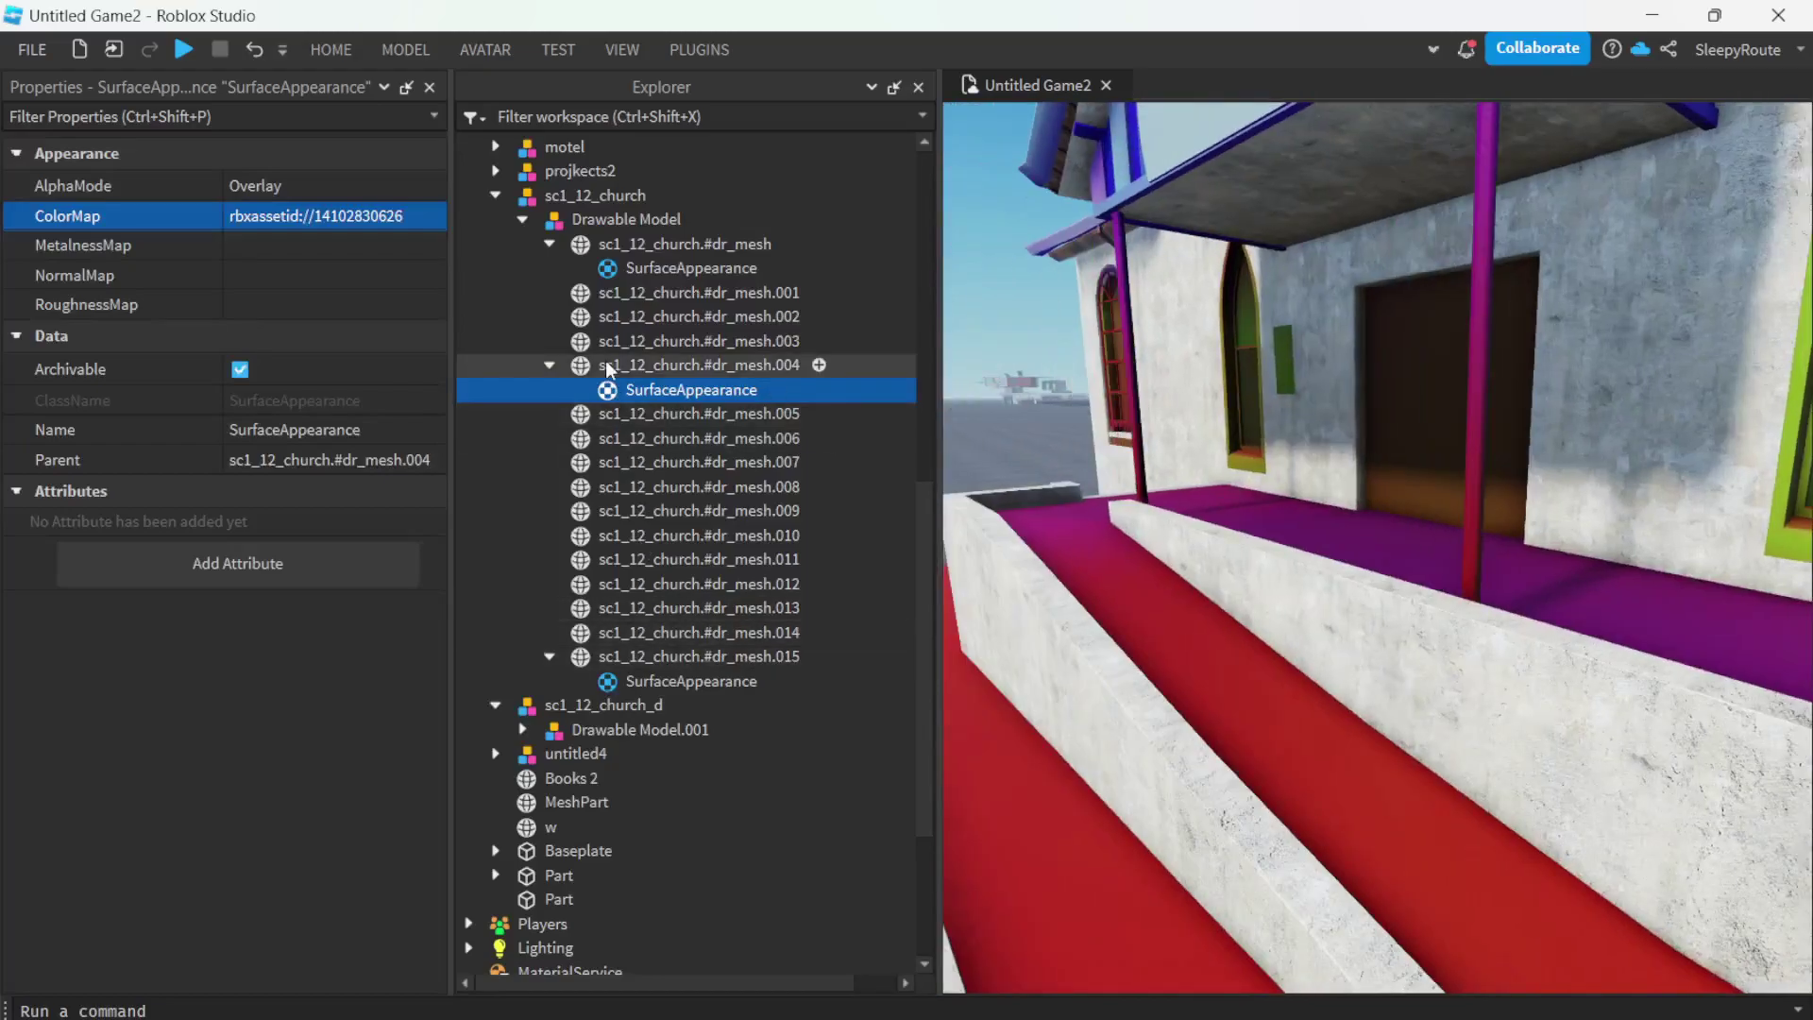
{"action": "left_click", "coordinate": [651, 364]}
{"action": "left_click", "coordinate": [660, 321]}
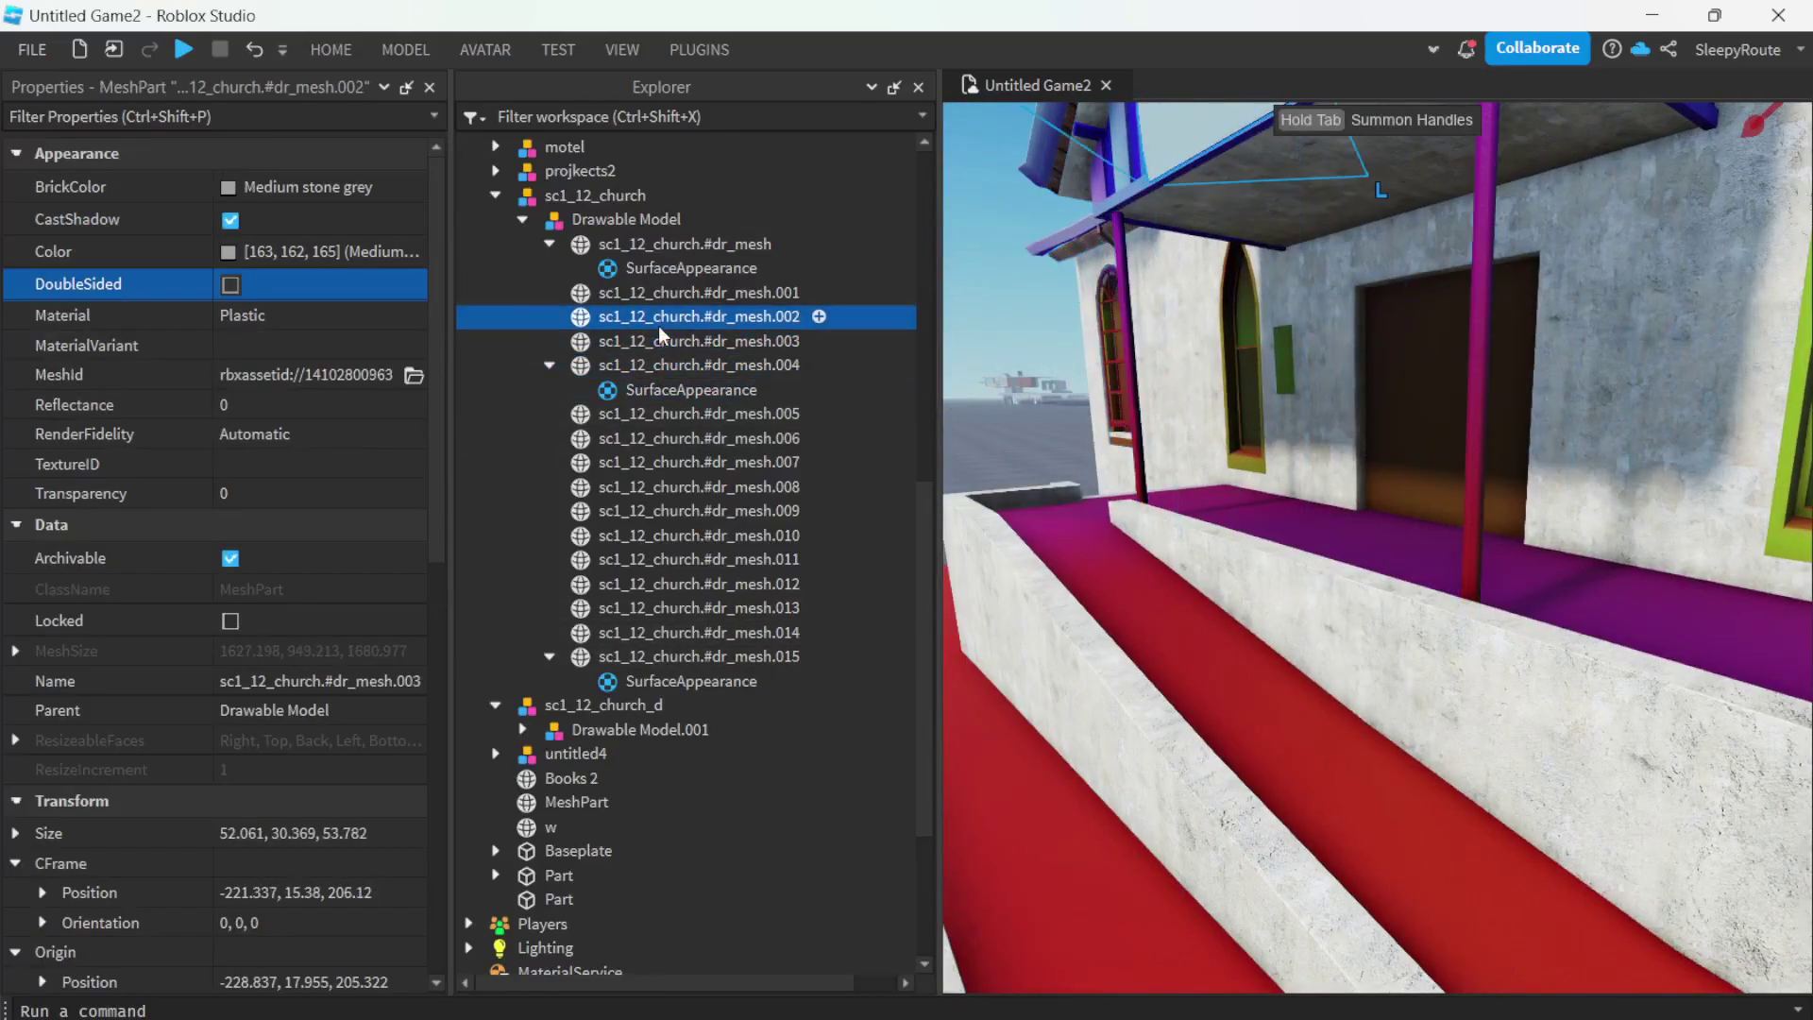
{"action": "left_click", "coordinate": [660, 298]}
{"action": "left_click", "coordinate": [650, 243]}
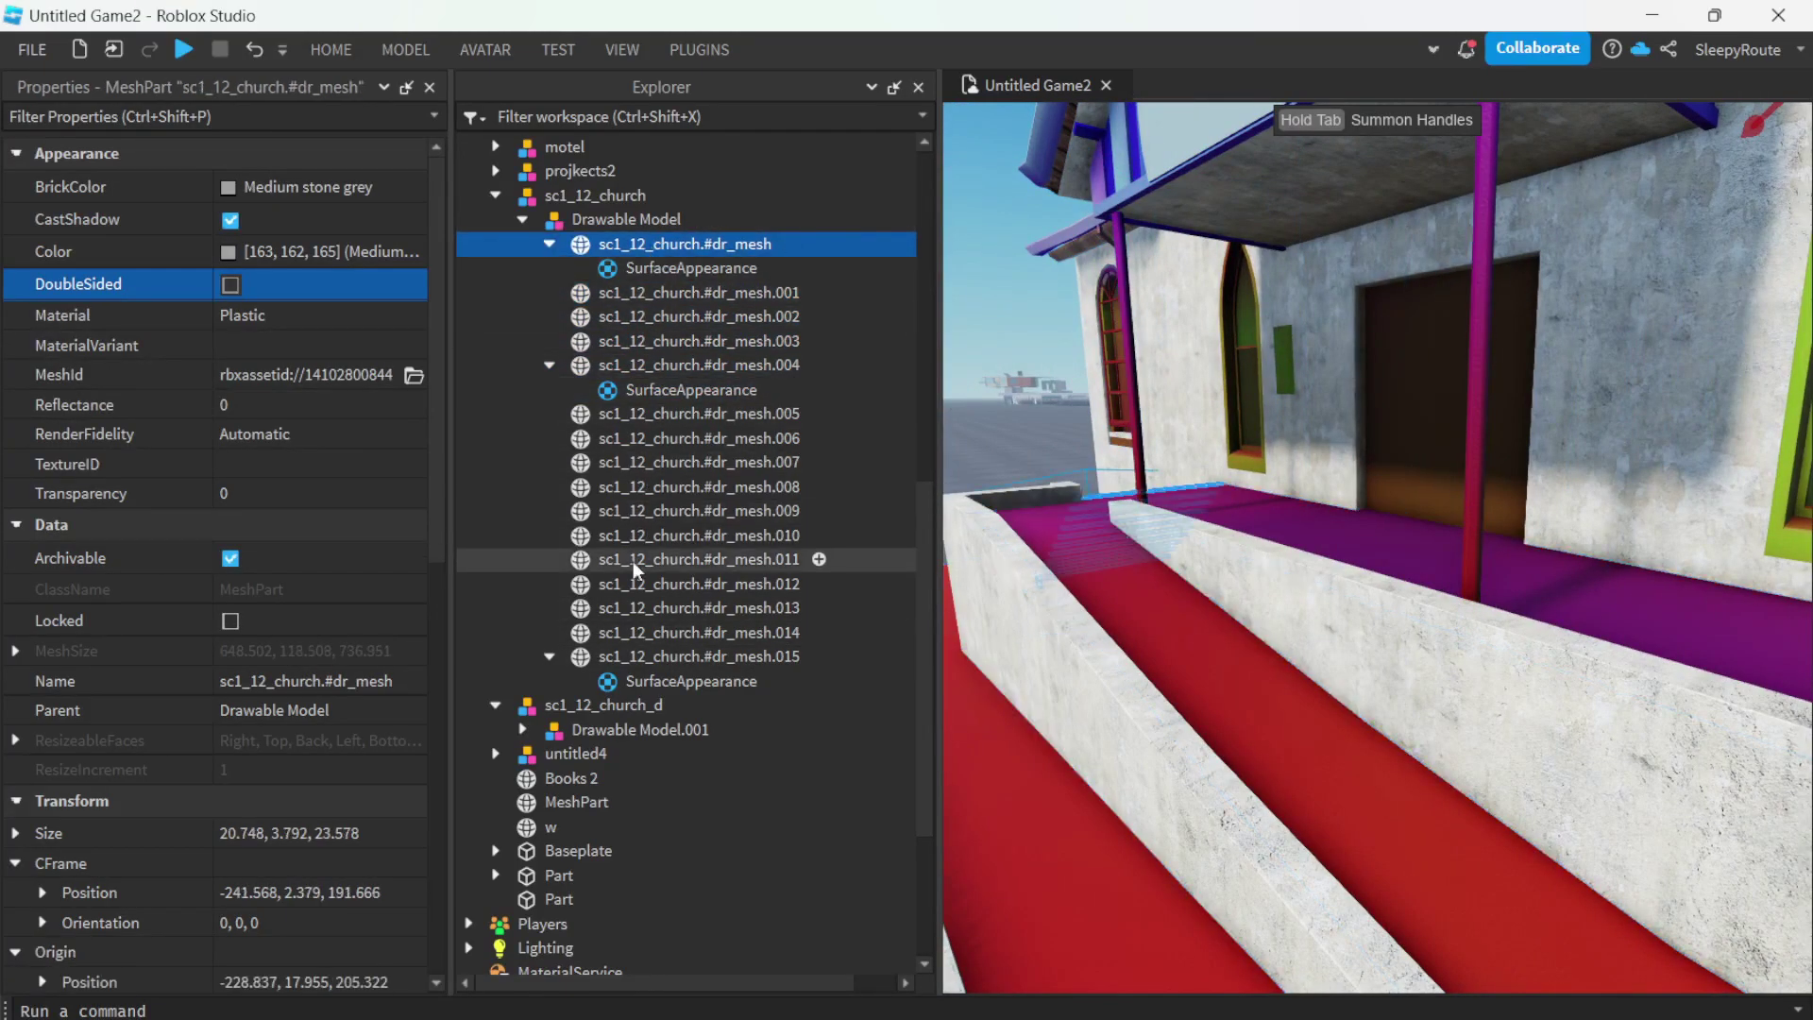
{"action": "left_click", "coordinate": [681, 658]}
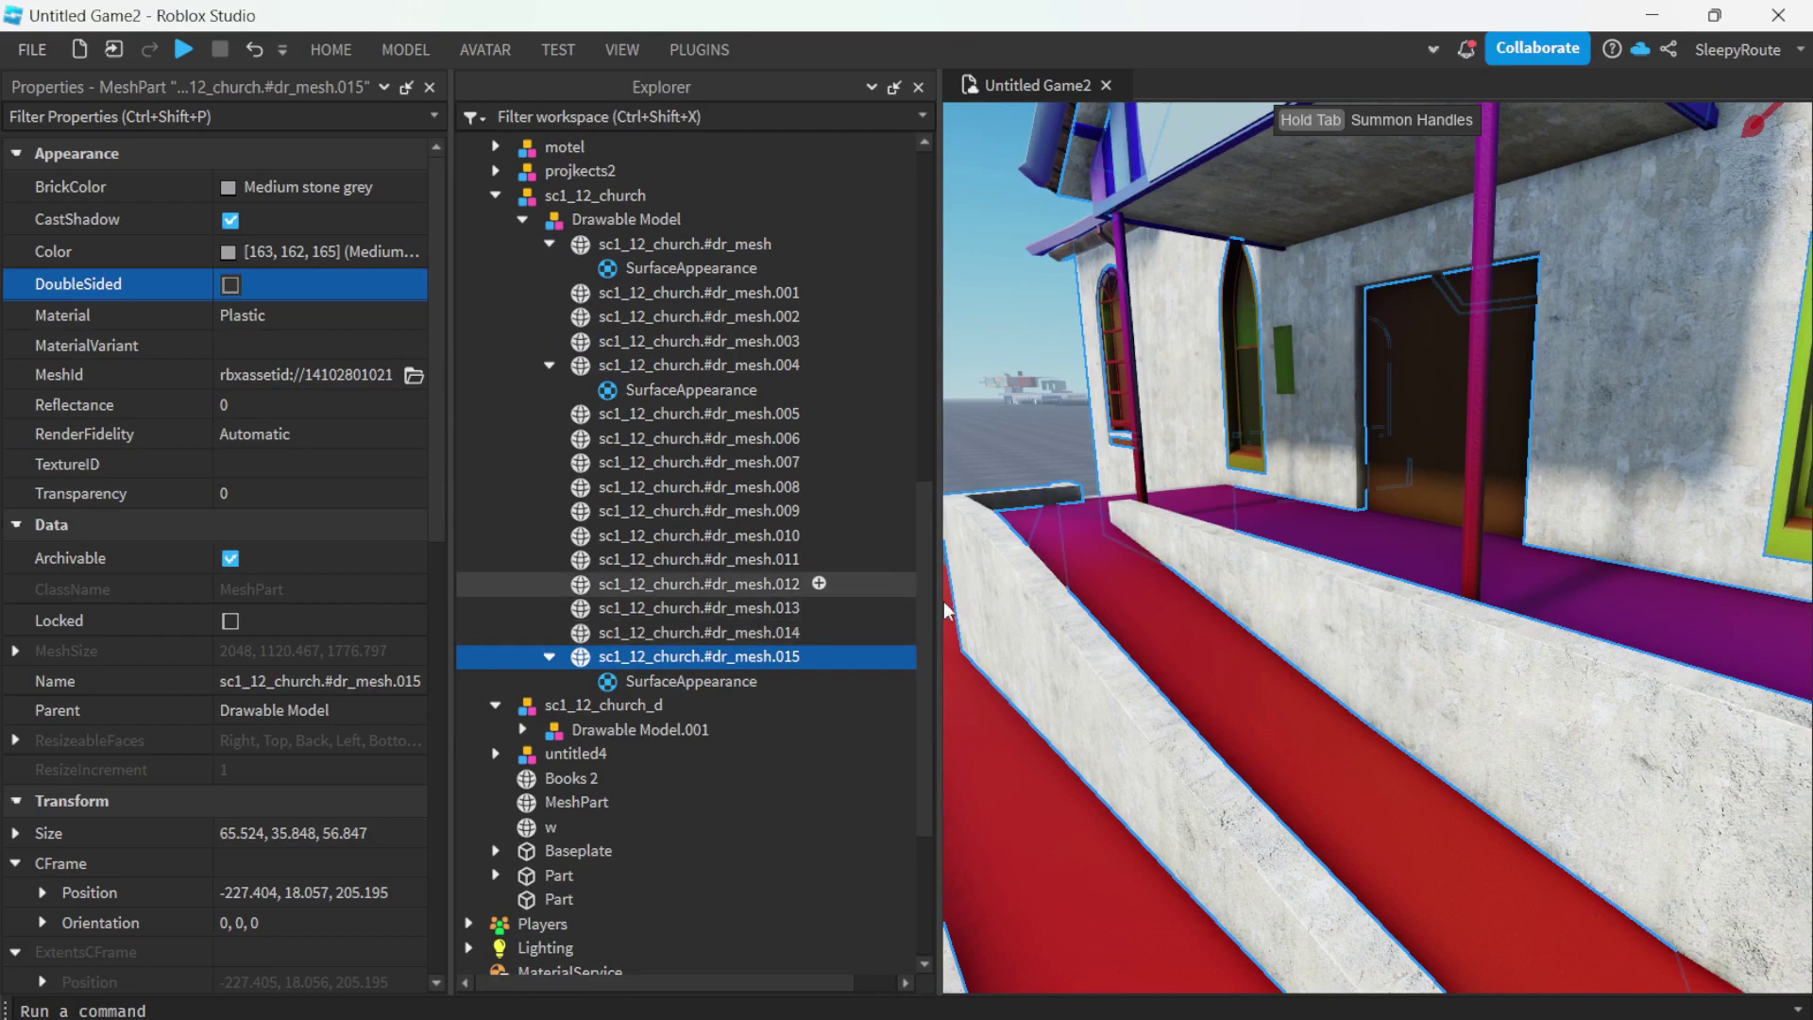
{"action": "key", "text": "f"}
{"action": "key", "text": "ctrl+z"}
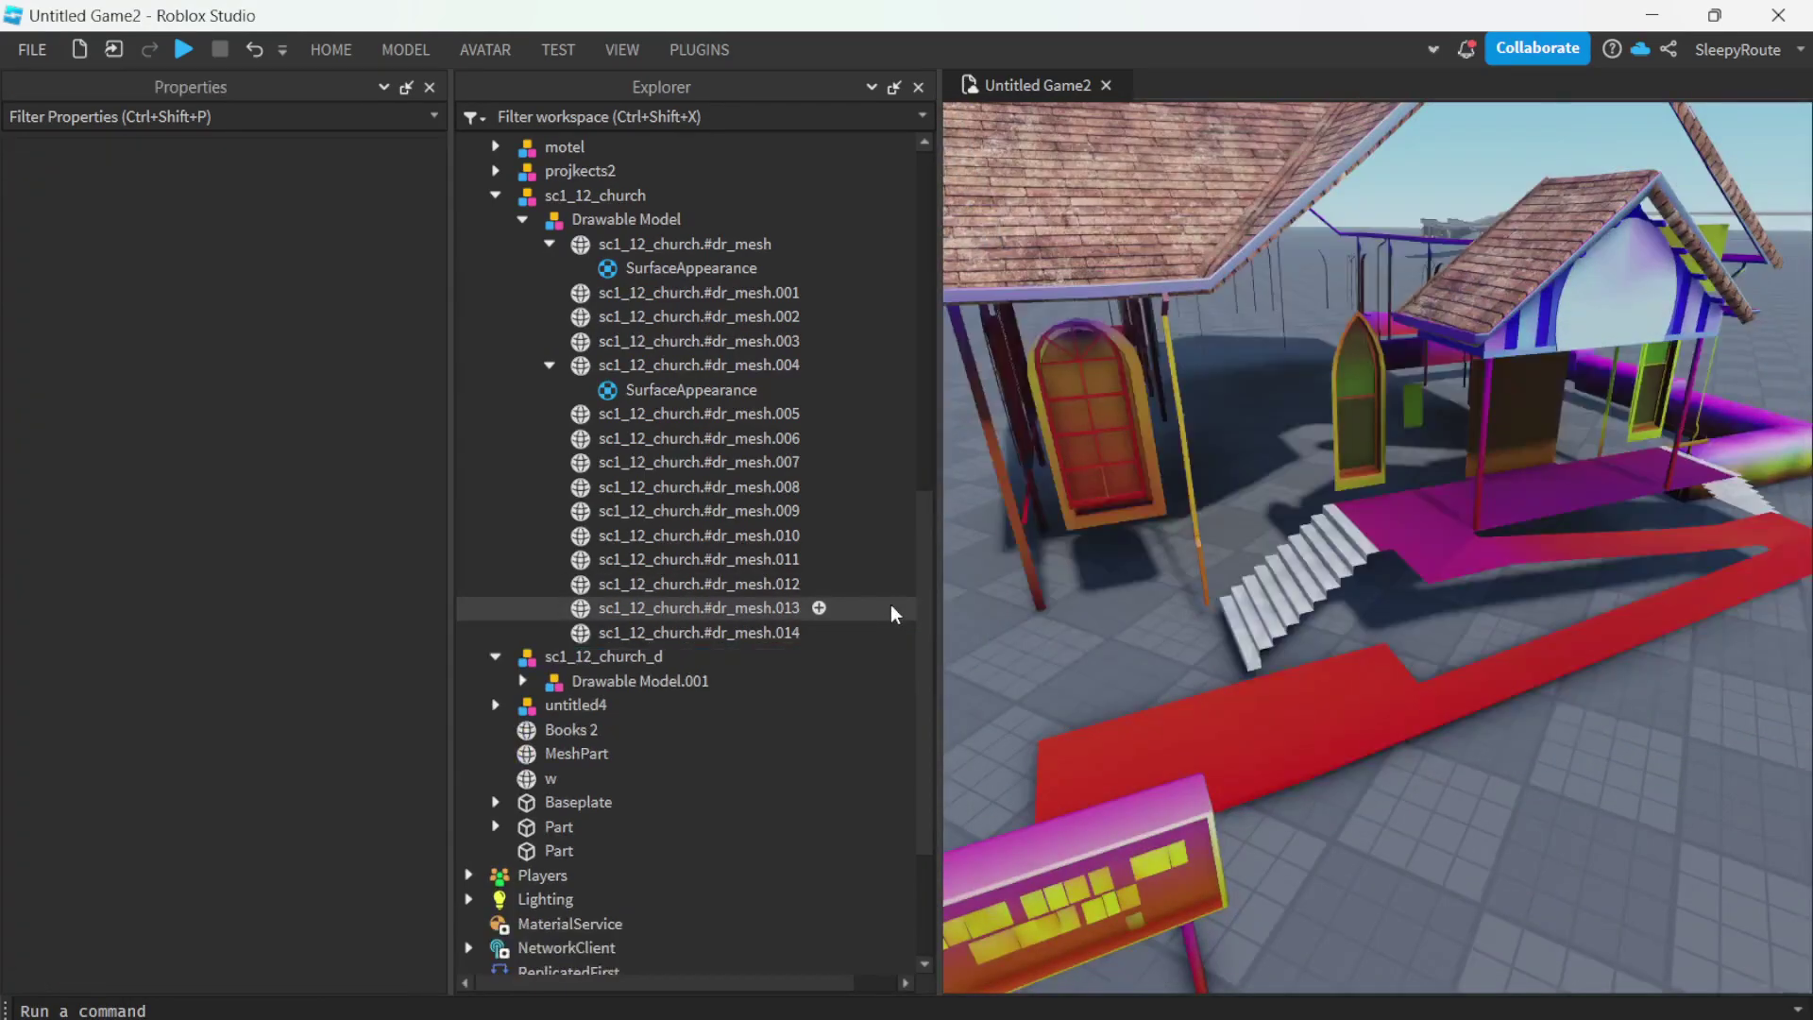
{"action": "key", "text": "ctrl+z"}
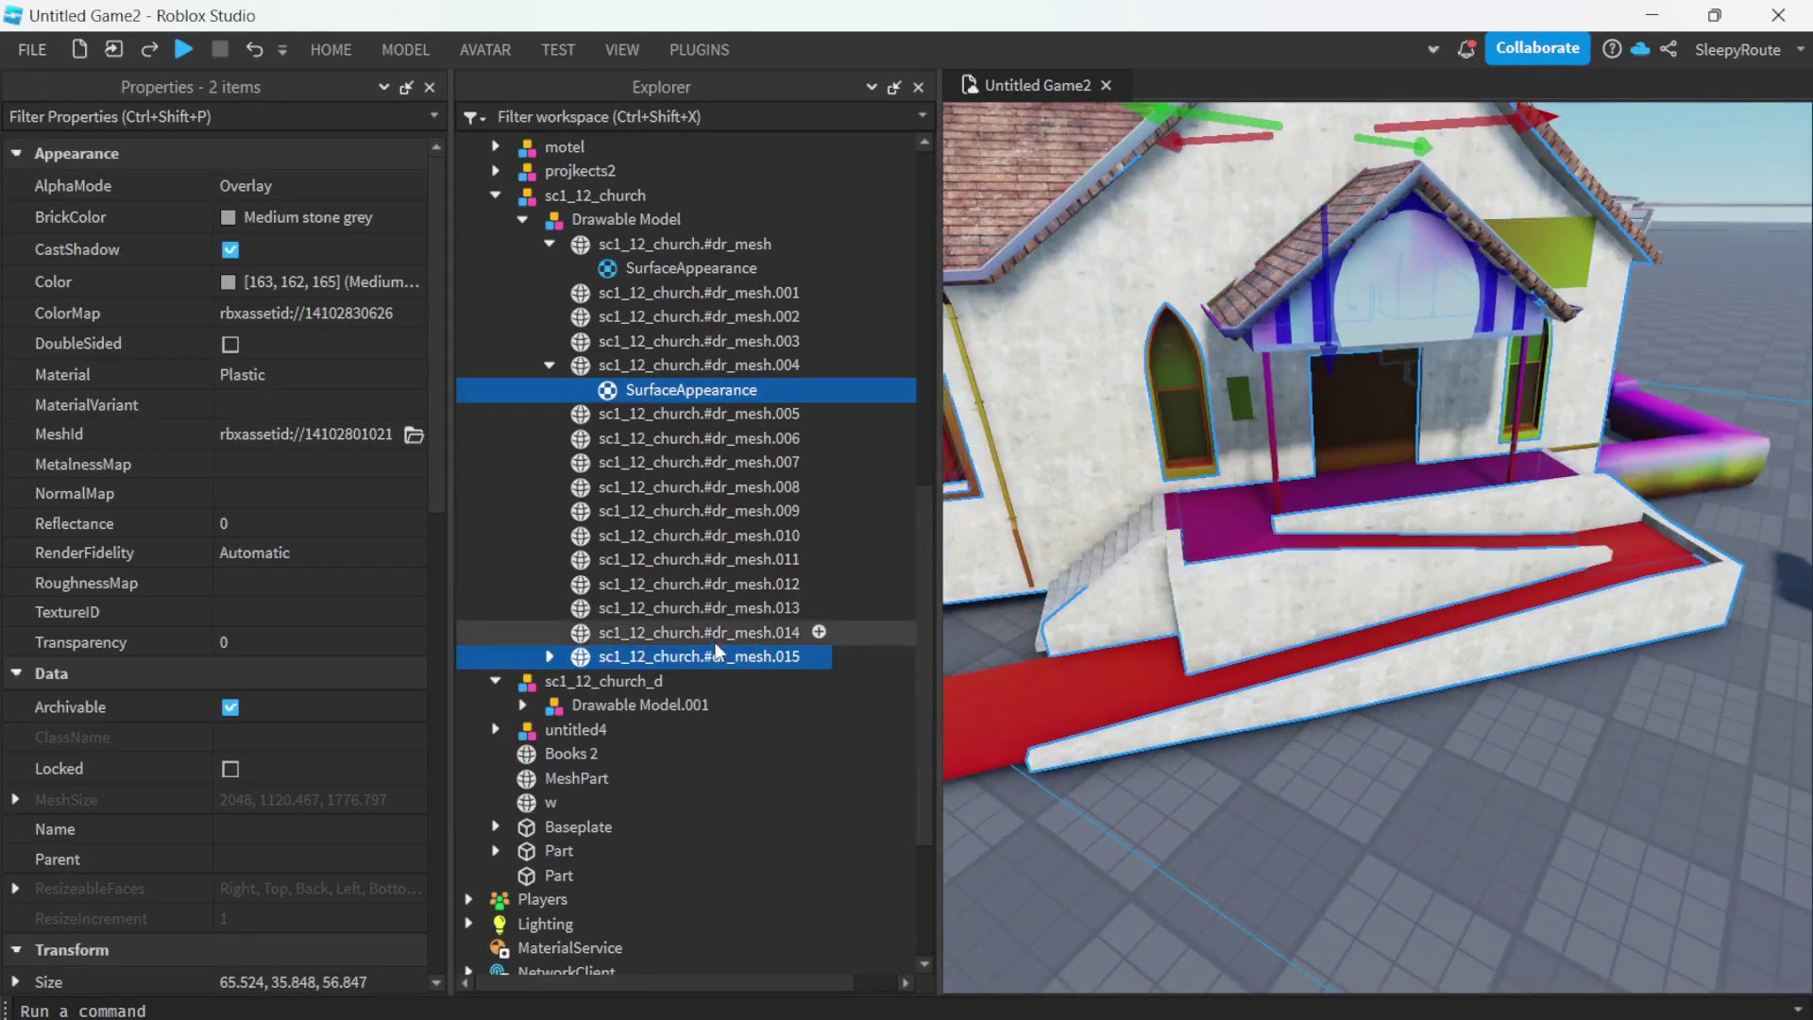
- Select meshes .014 down to .006 in turn, ending on doorway piece dr_mesh.005
{"action": "left_click", "coordinate": [699, 630]}
{"action": "left_click", "coordinate": [689, 611]}
{"action": "left_click", "coordinate": [676, 582]}
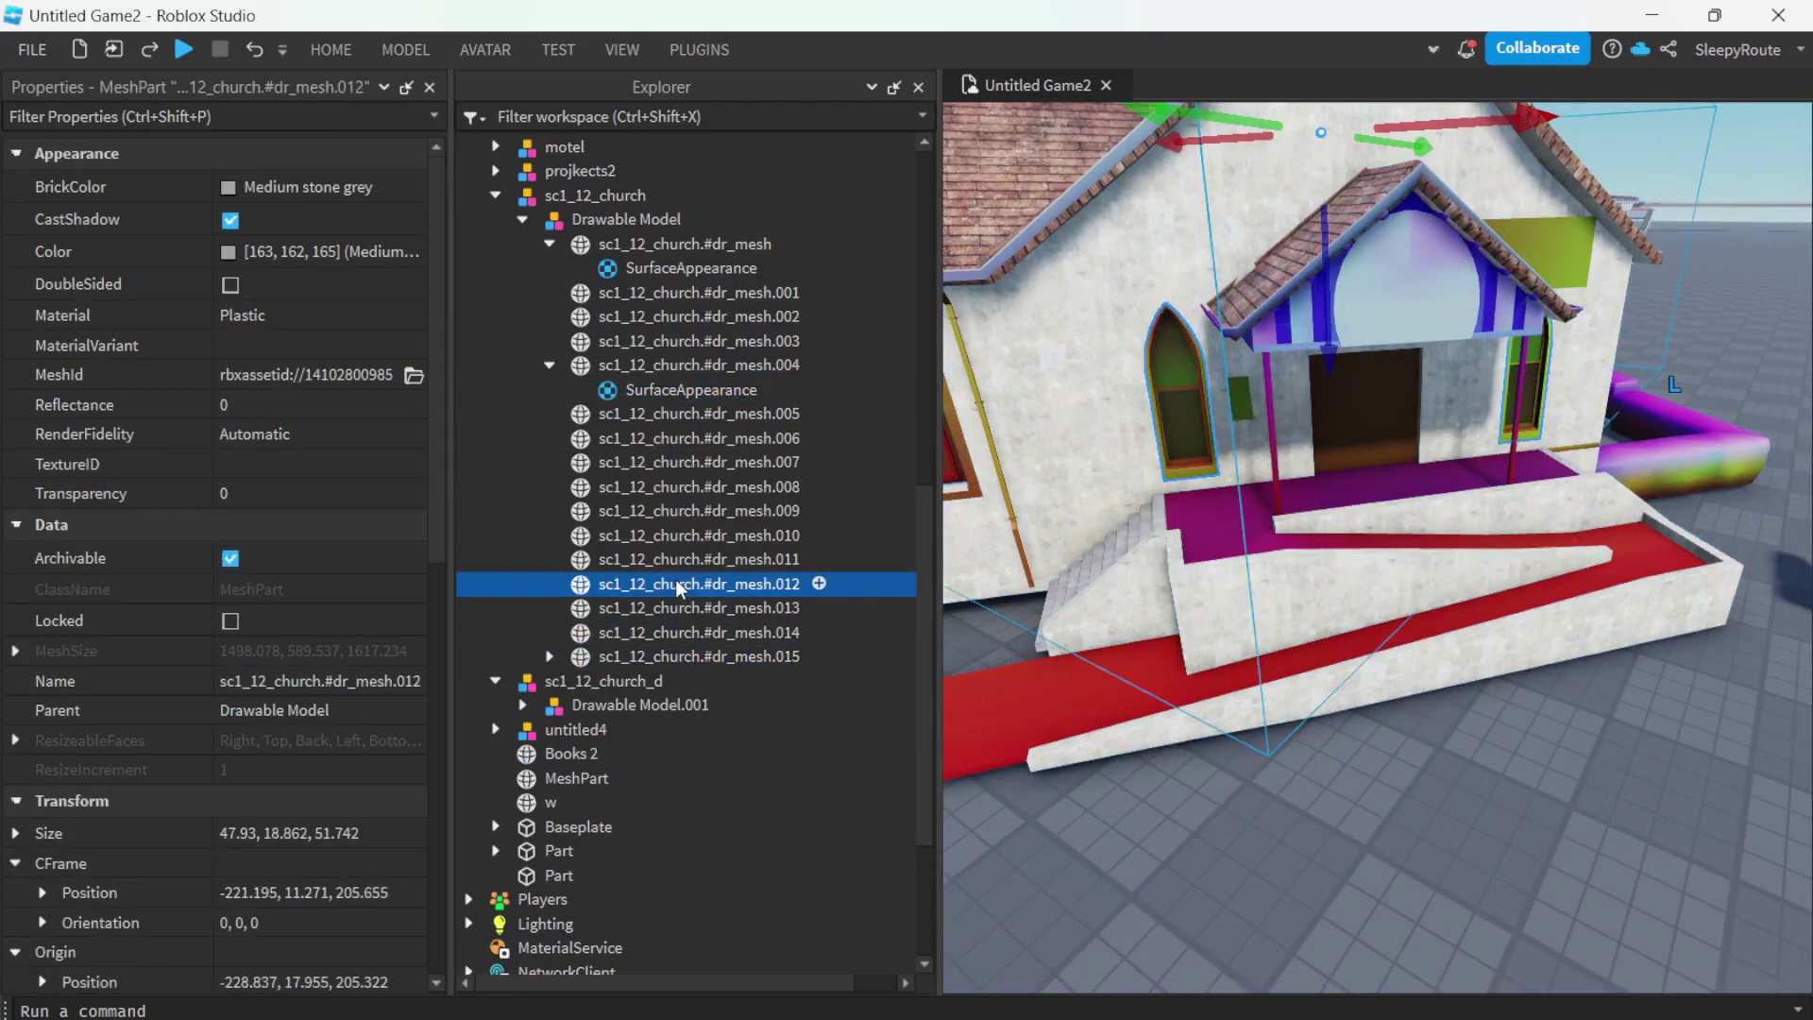
{"action": "left_click", "coordinate": [673, 559]}
{"action": "left_click", "coordinate": [670, 537]}
{"action": "left_click", "coordinate": [665, 510]}
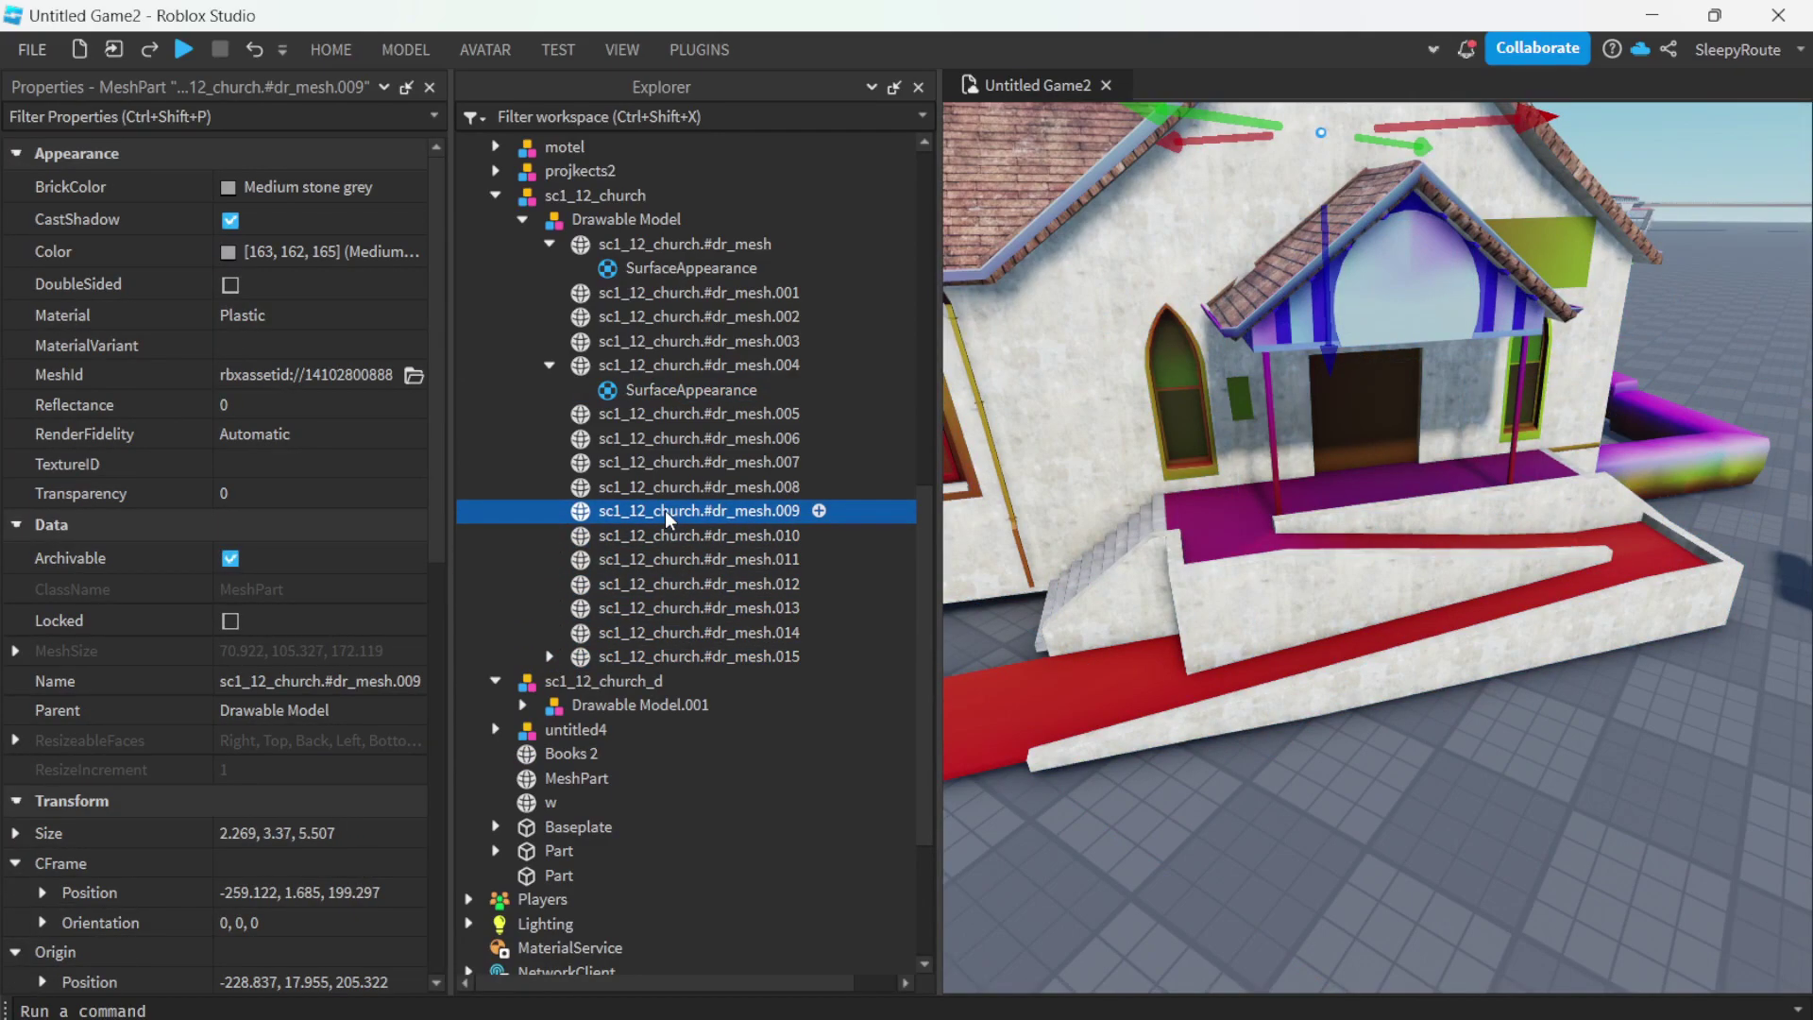
{"action": "left_click", "coordinate": [661, 485]}
{"action": "left_click", "coordinate": [655, 461]}
{"action": "left_click", "coordinate": [650, 438]}
{"action": "left_click", "coordinate": [649, 418]}
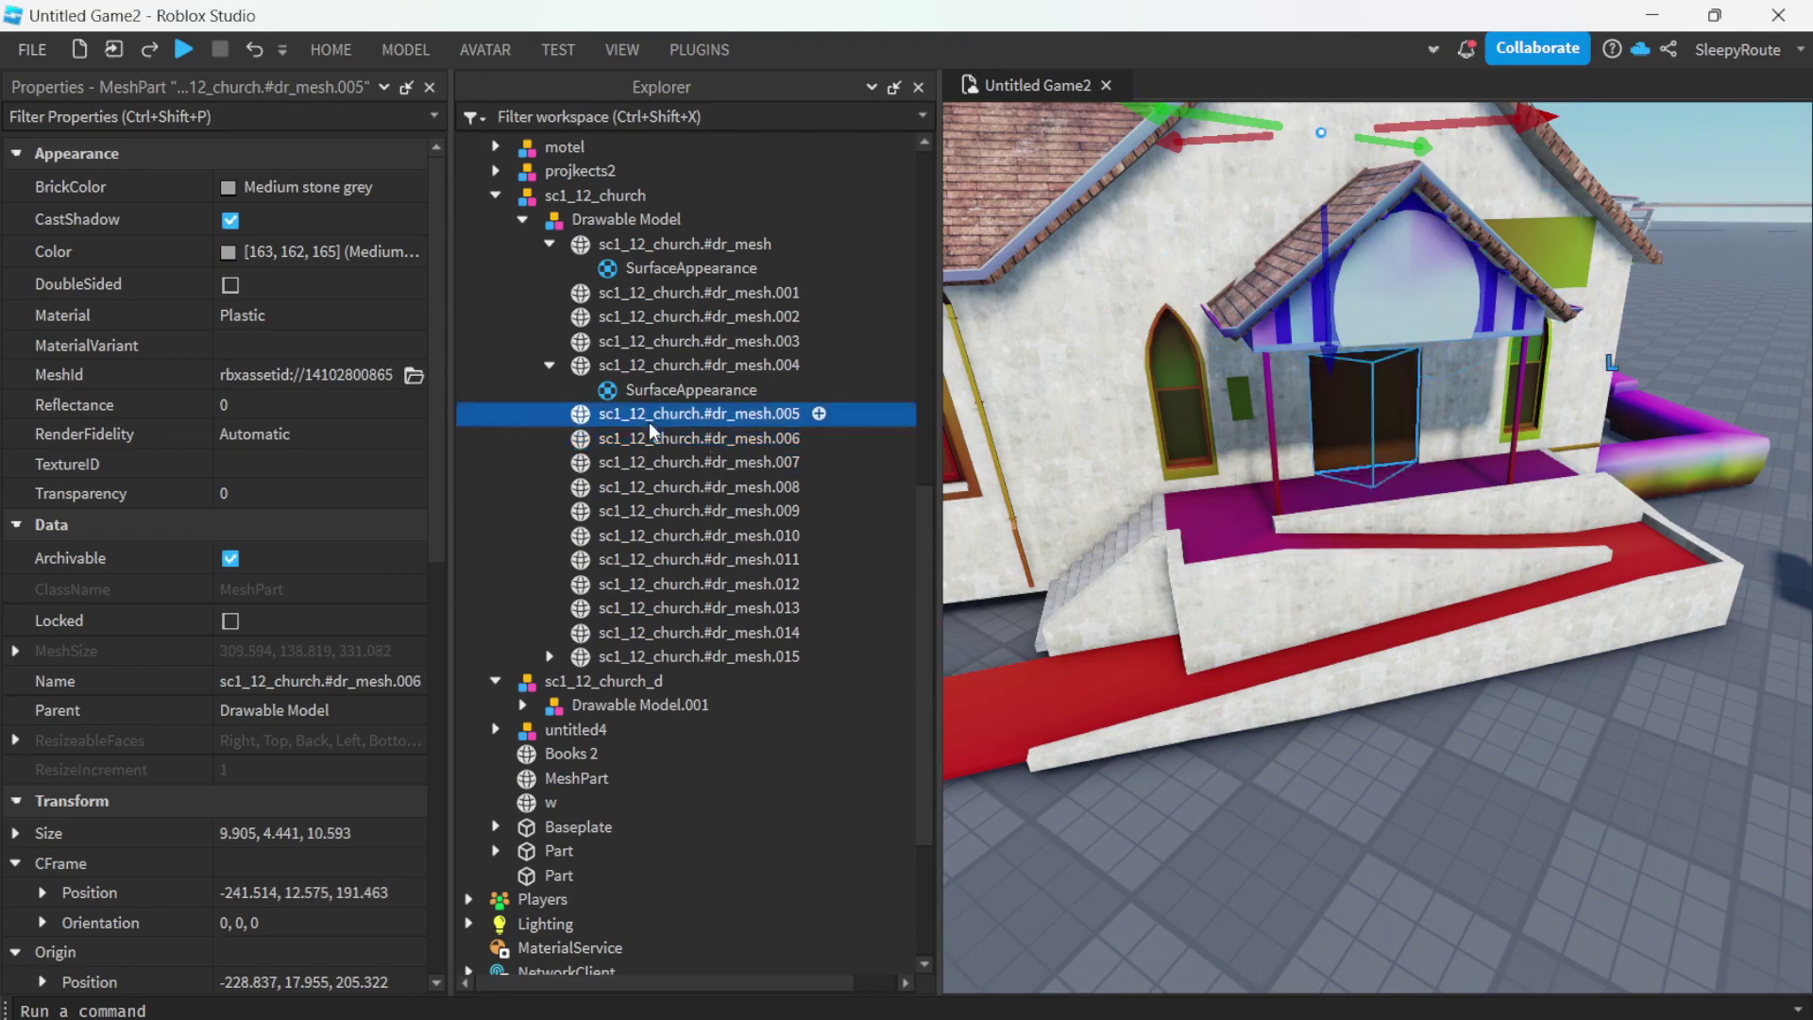
{"action": "key", "text": "Delete"}
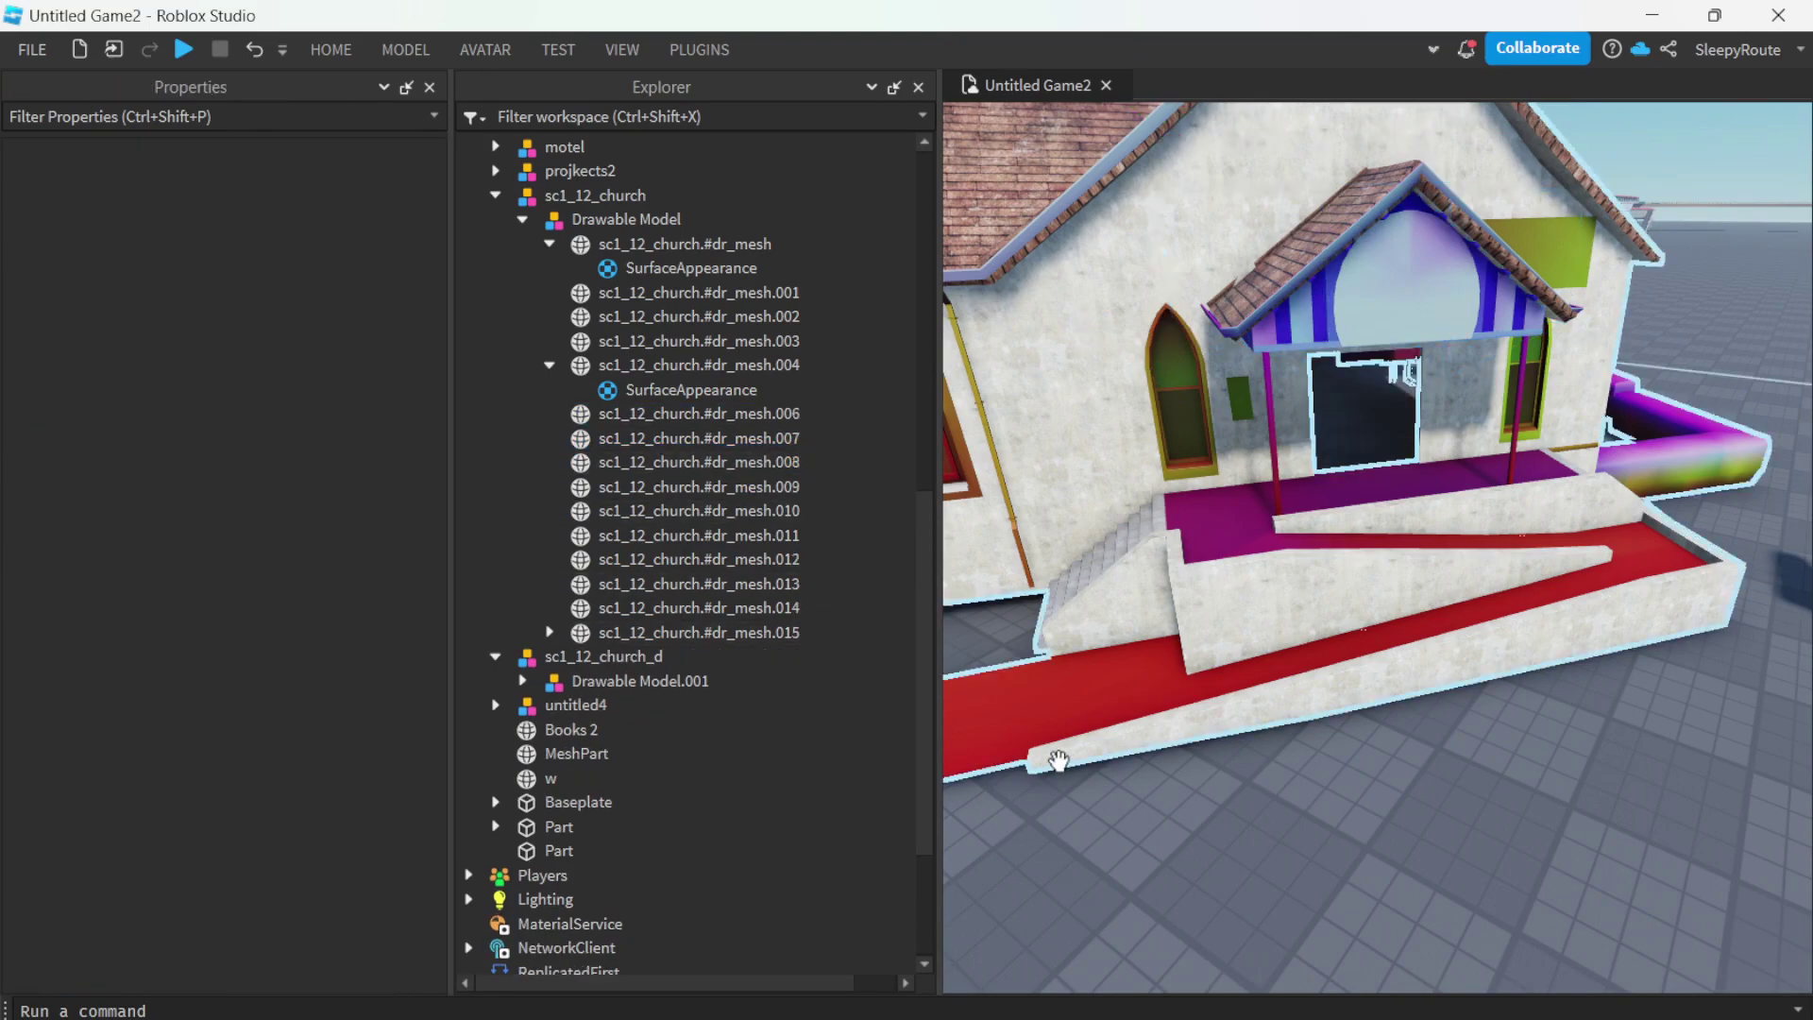
{"action": "scroll", "coordinate": [1227, 743], "scroll_direction": "up", "scroll_amount": 10}
{"action": "scroll", "coordinate": [1227, 743], "scroll_direction": "up", "scroll_amount": 5}
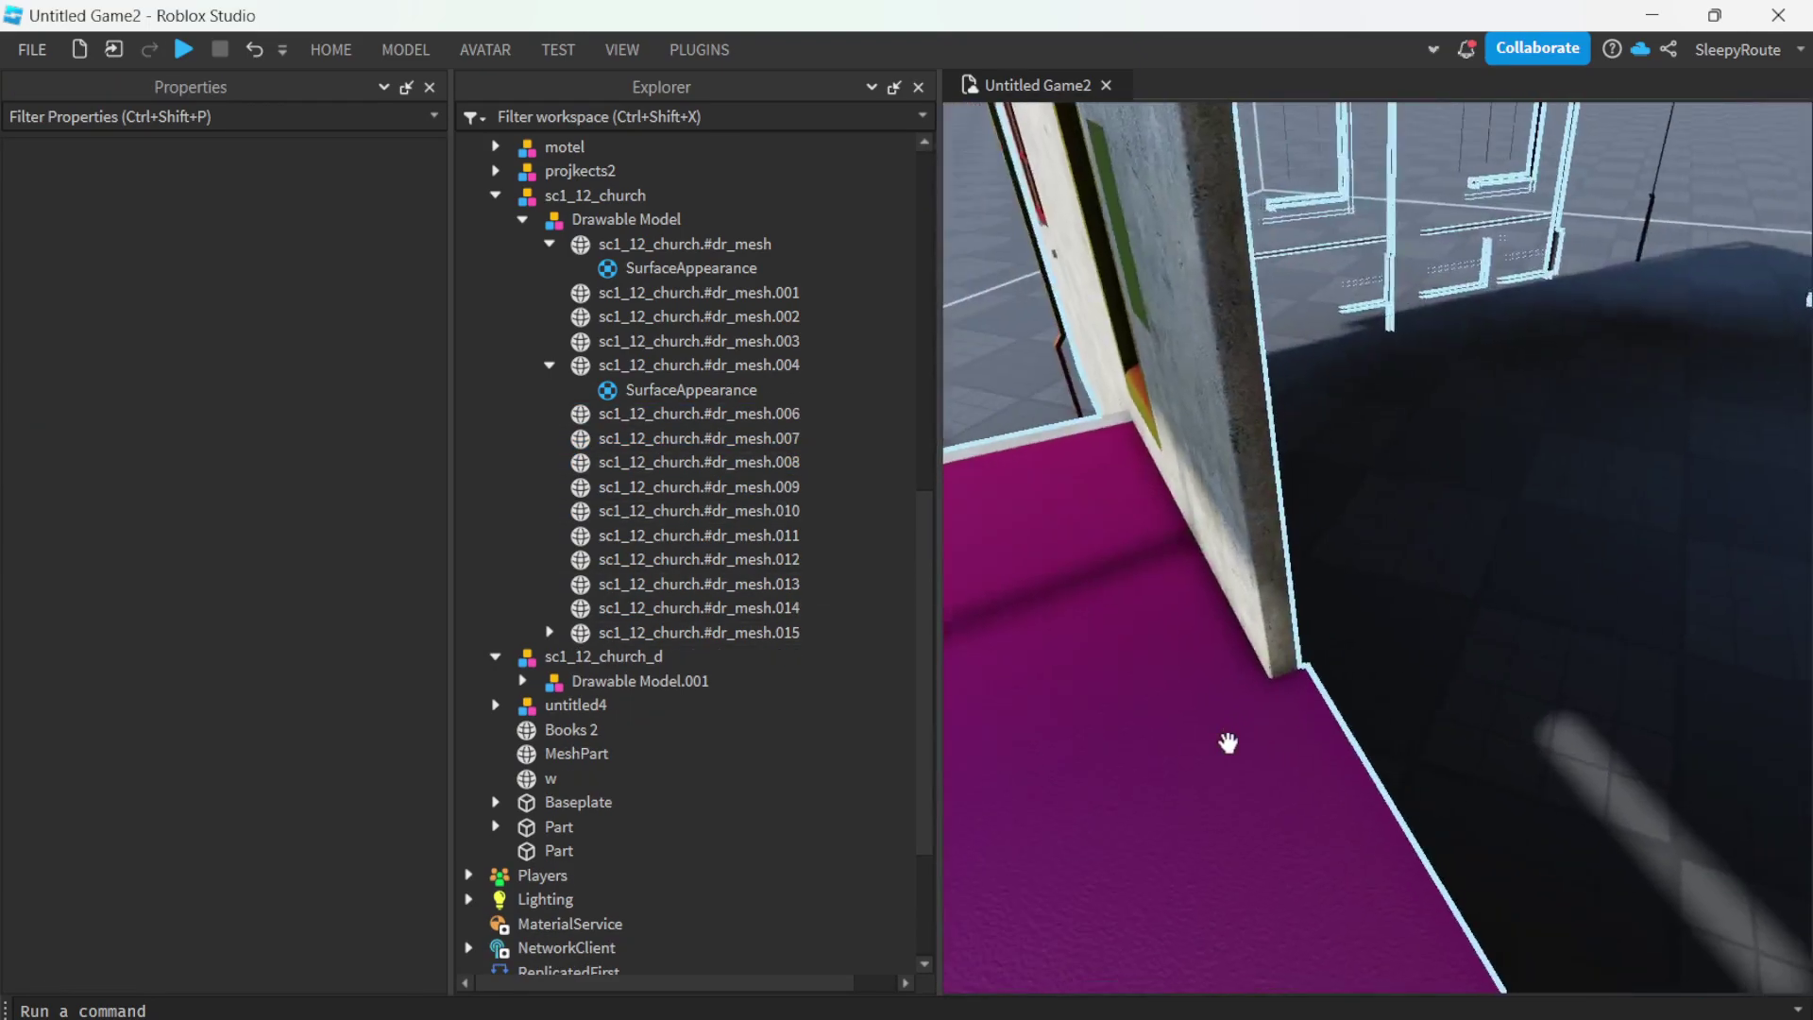
{"action": "scroll", "coordinate": [1228, 743], "scroll_direction": "up", "scroll_amount": 3}
{"action": "key", "text": "ctrl+z"}
{"action": "scroll", "coordinate": [1227, 743], "scroll_direction": "down", "scroll_amount": 5}
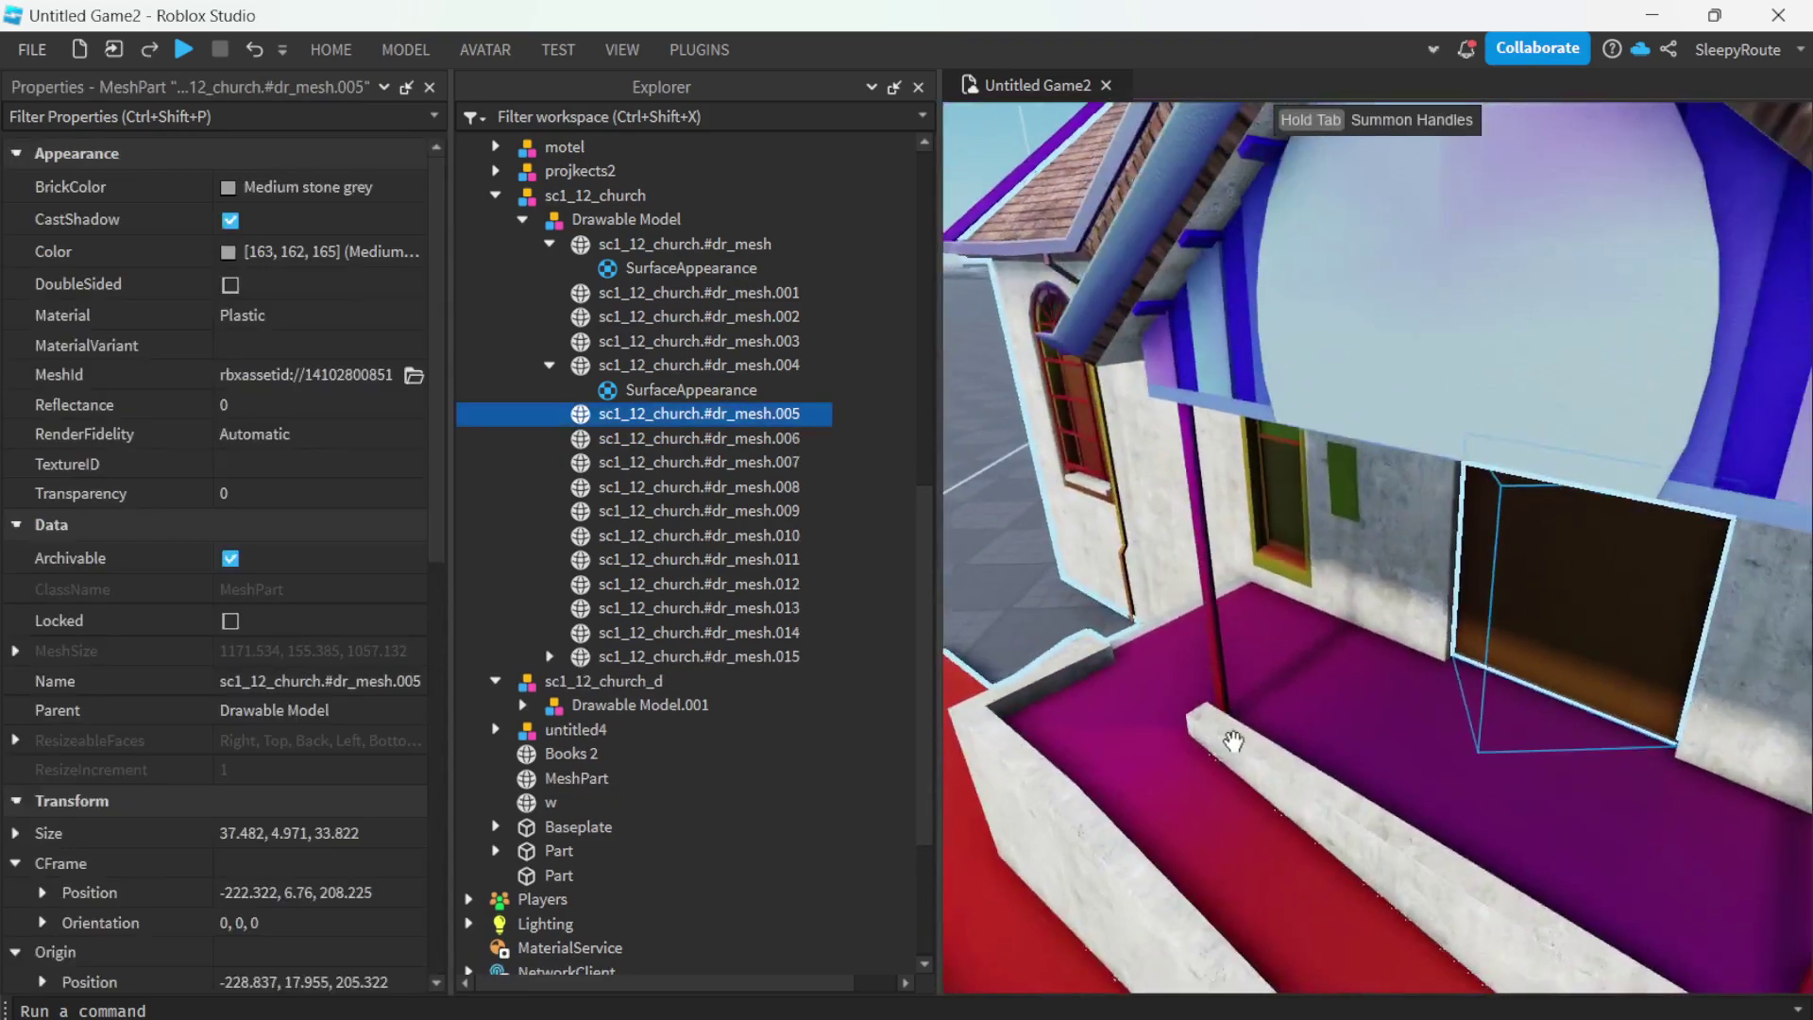
{"action": "scroll", "coordinate": [1228, 743], "scroll_direction": "up", "scroll_amount": 4}
{"action": "scroll", "coordinate": [1227, 743], "scroll_direction": "down", "scroll_amount": 2}
{"action": "scroll", "coordinate": [1227, 743], "scroll_direction": "down", "scroll_amount": 3}
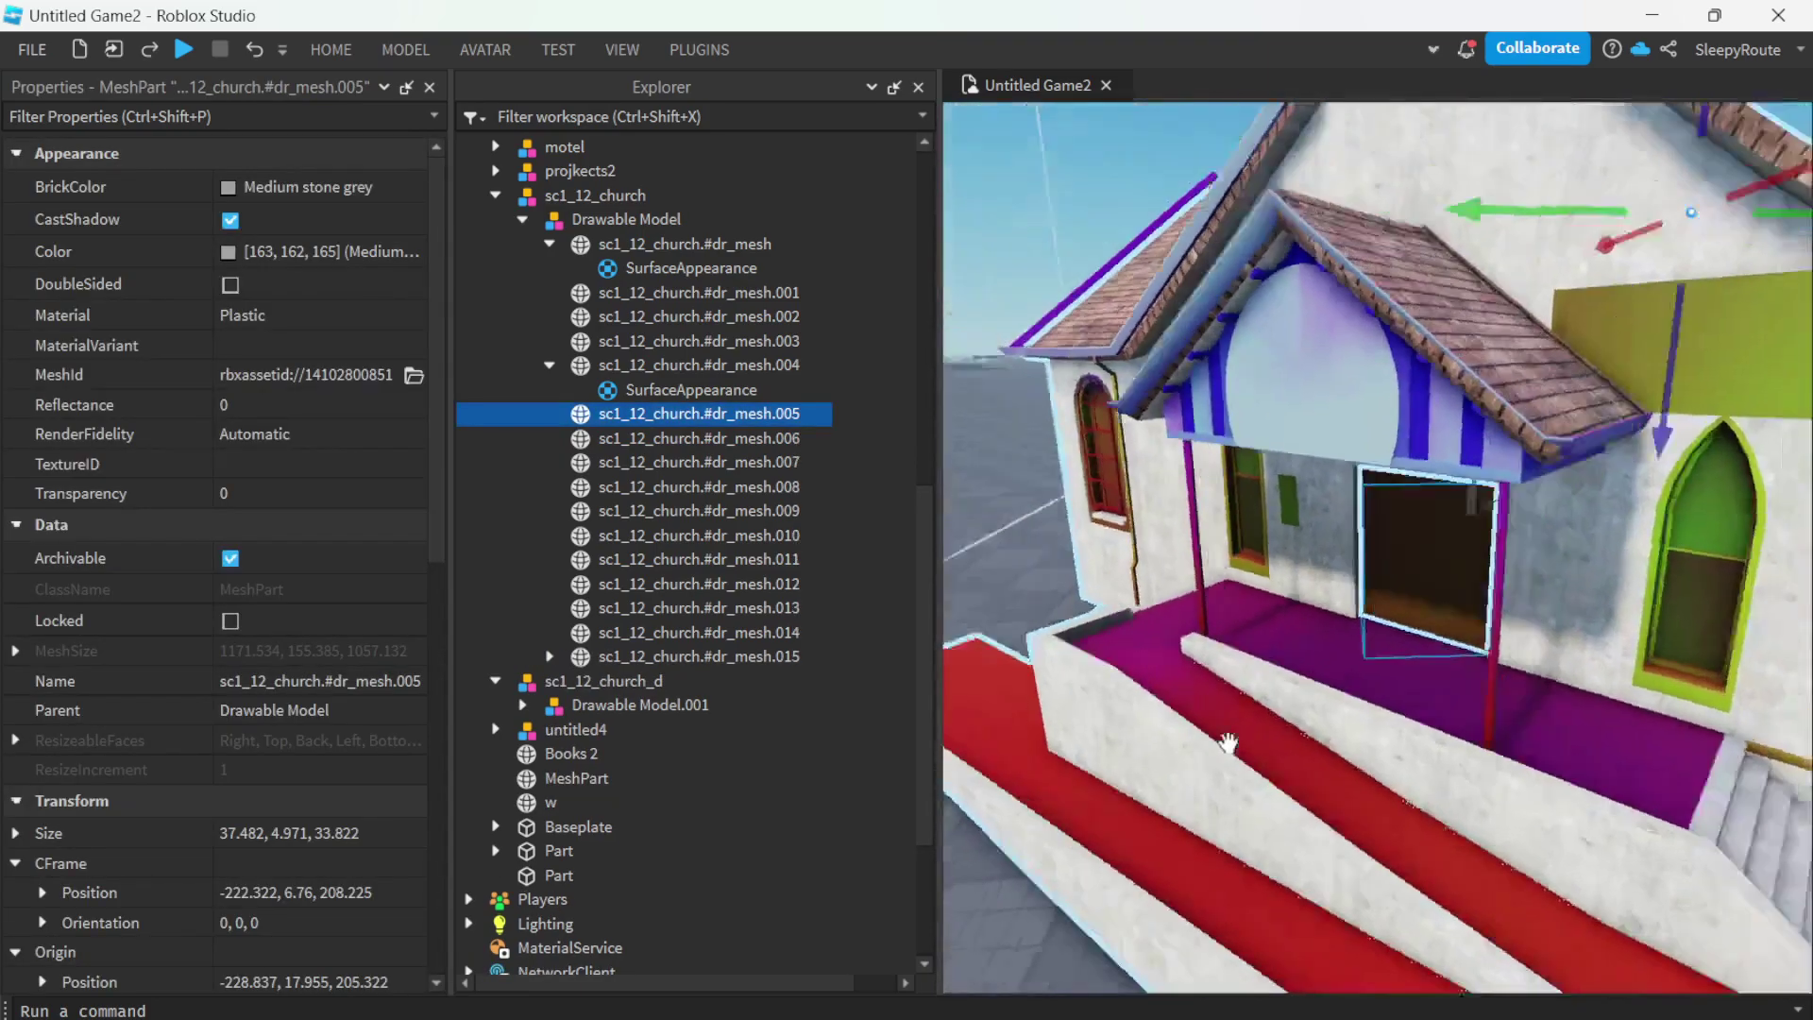
{"action": "scroll", "coordinate": [1228, 743], "scroll_direction": "down", "scroll_amount": 3}
{"action": "scroll", "coordinate": [1227, 743], "scroll_direction": "up", "scroll_amount": 5}
{"action": "scroll", "coordinate": [1227, 743], "scroll_direction": "up", "scroll_amount": 5}
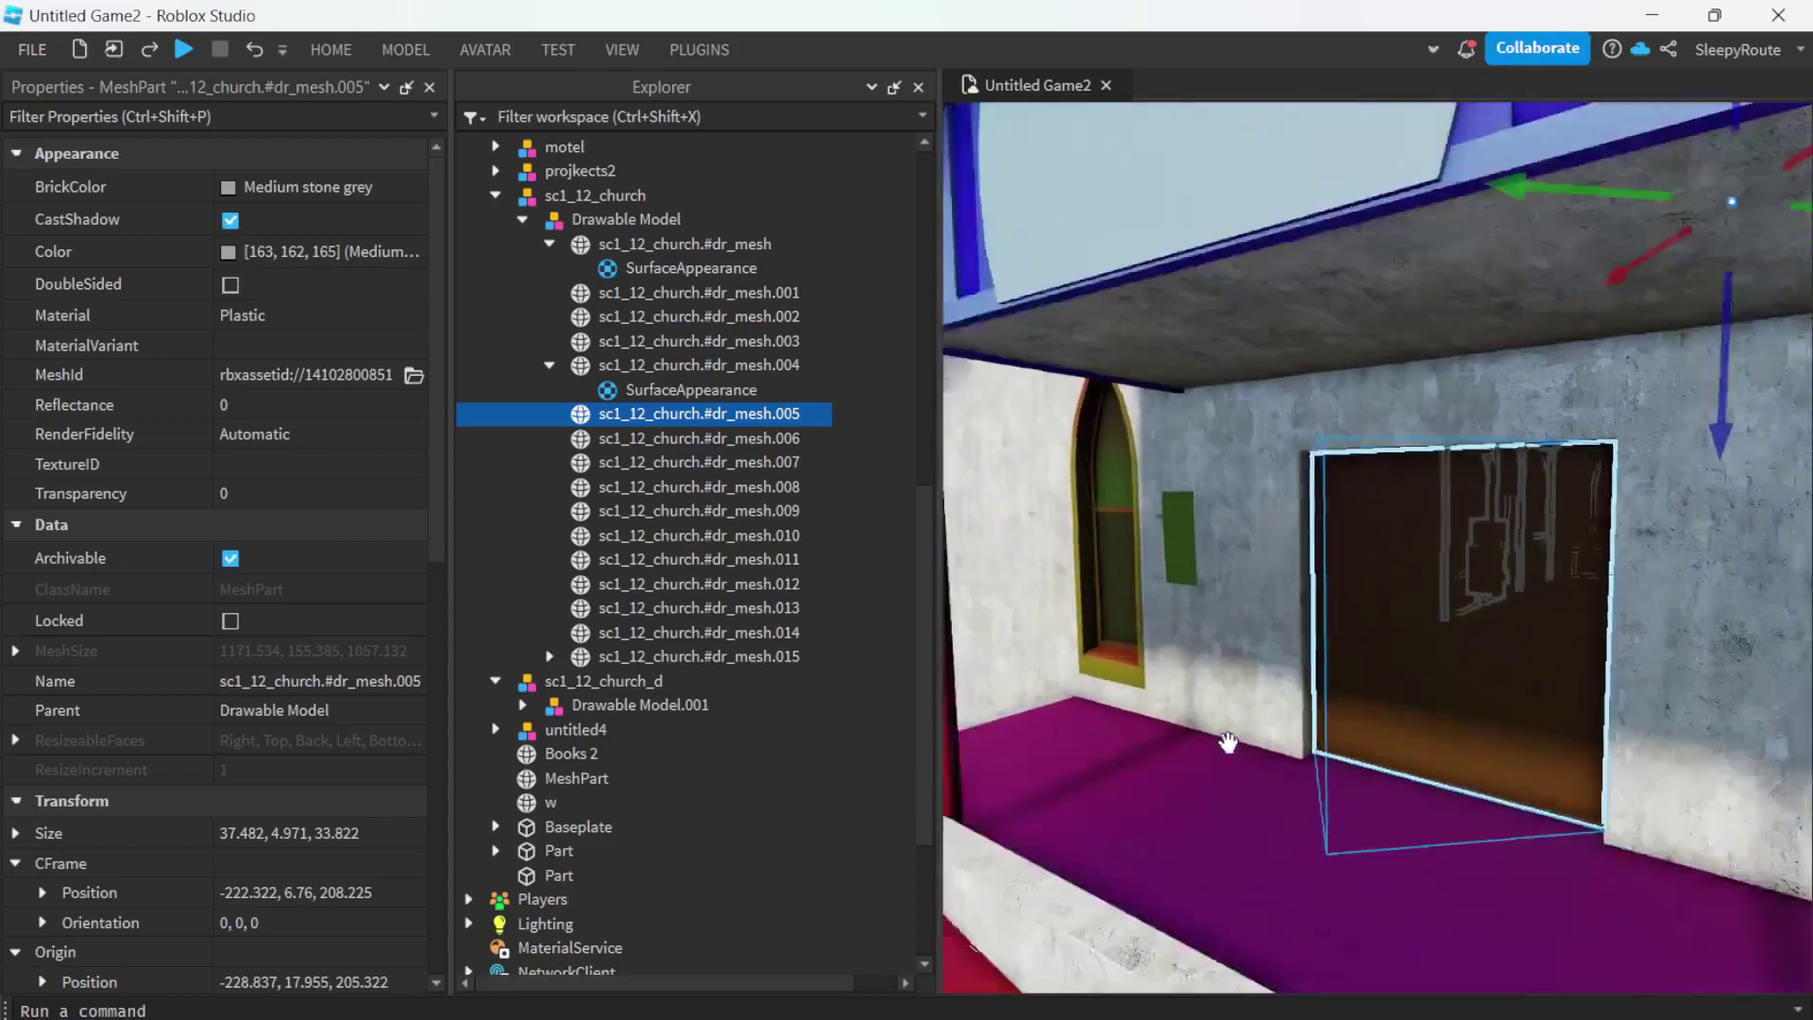
{"action": "scroll", "coordinate": [1432, 732], "scroll_direction": "up", "scroll_amount": 2}
{"action": "scroll", "coordinate": [1431, 732], "scroll_direction": "down", "scroll_amount": 3}
{"action": "scroll", "coordinate": [1431, 731], "scroll_direction": "down", "scroll_amount": 2}
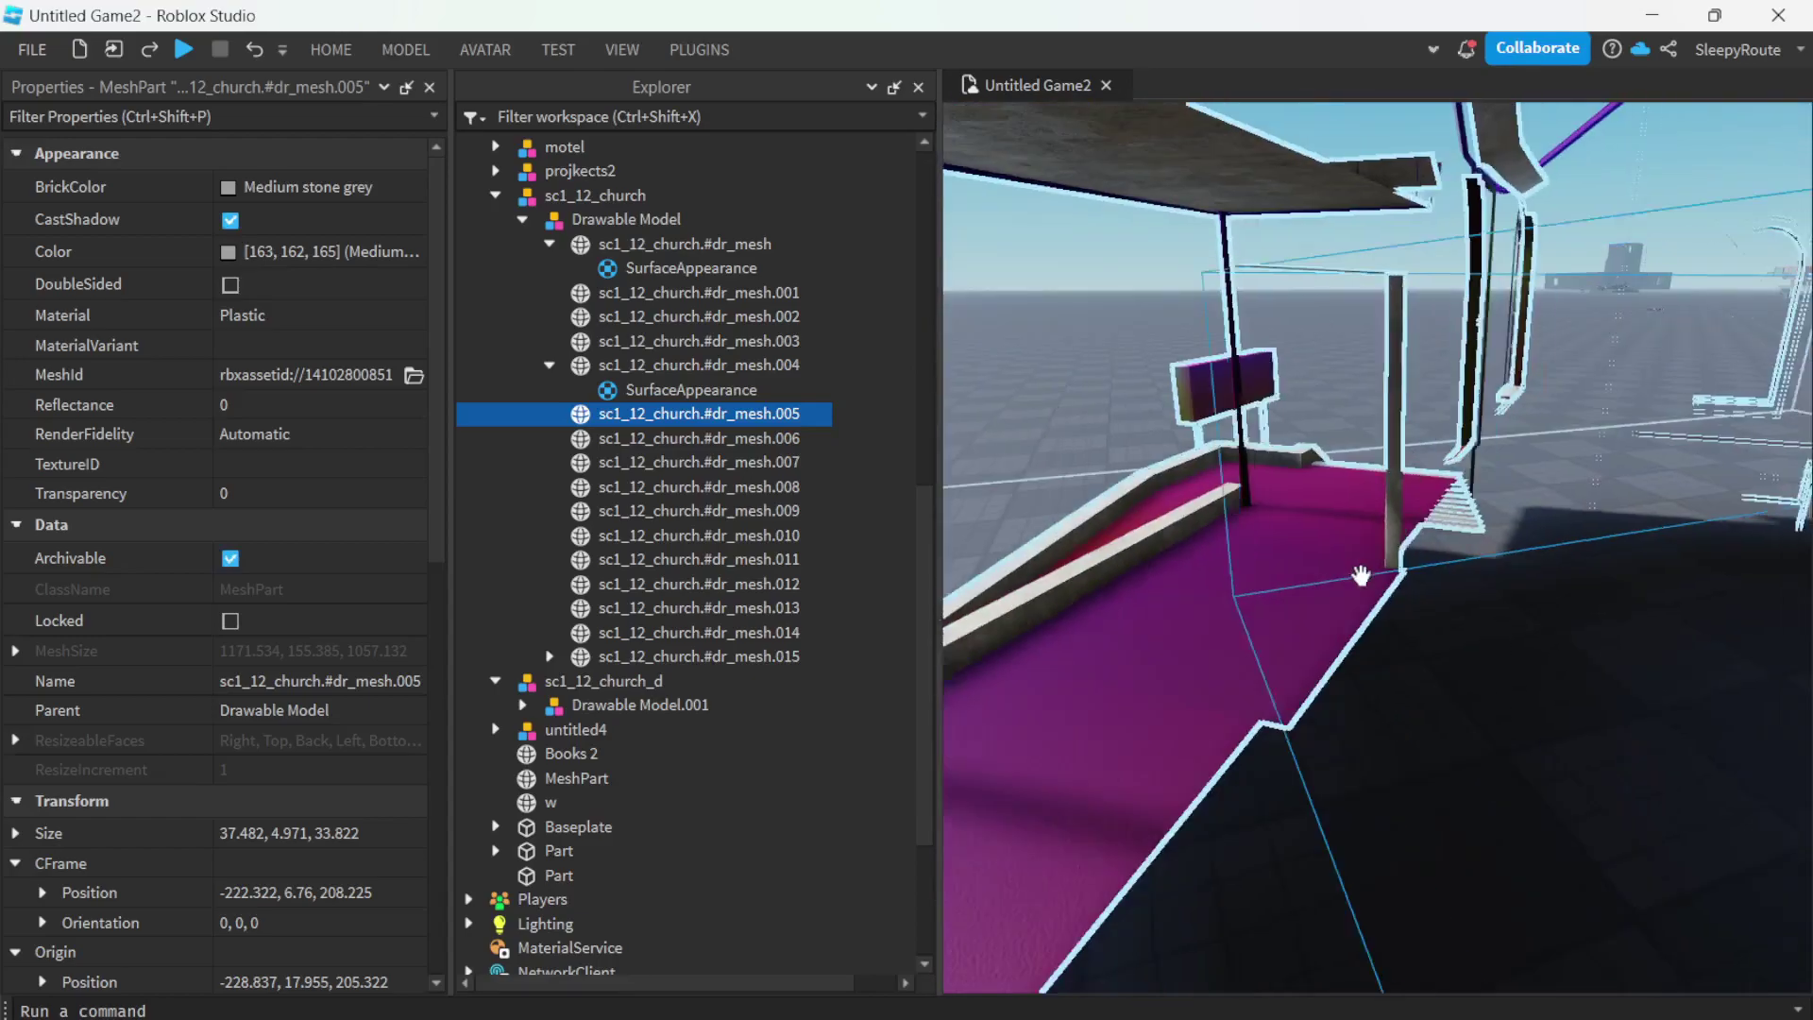
{"action": "scroll", "coordinate": [1340, 575], "scroll_direction": "down", "scroll_amount": 3}
{"action": "scroll", "coordinate": [1335, 580], "scroll_direction": "down", "scroll_amount": 3}
{"action": "left_click", "coordinate": [1331, 575]}
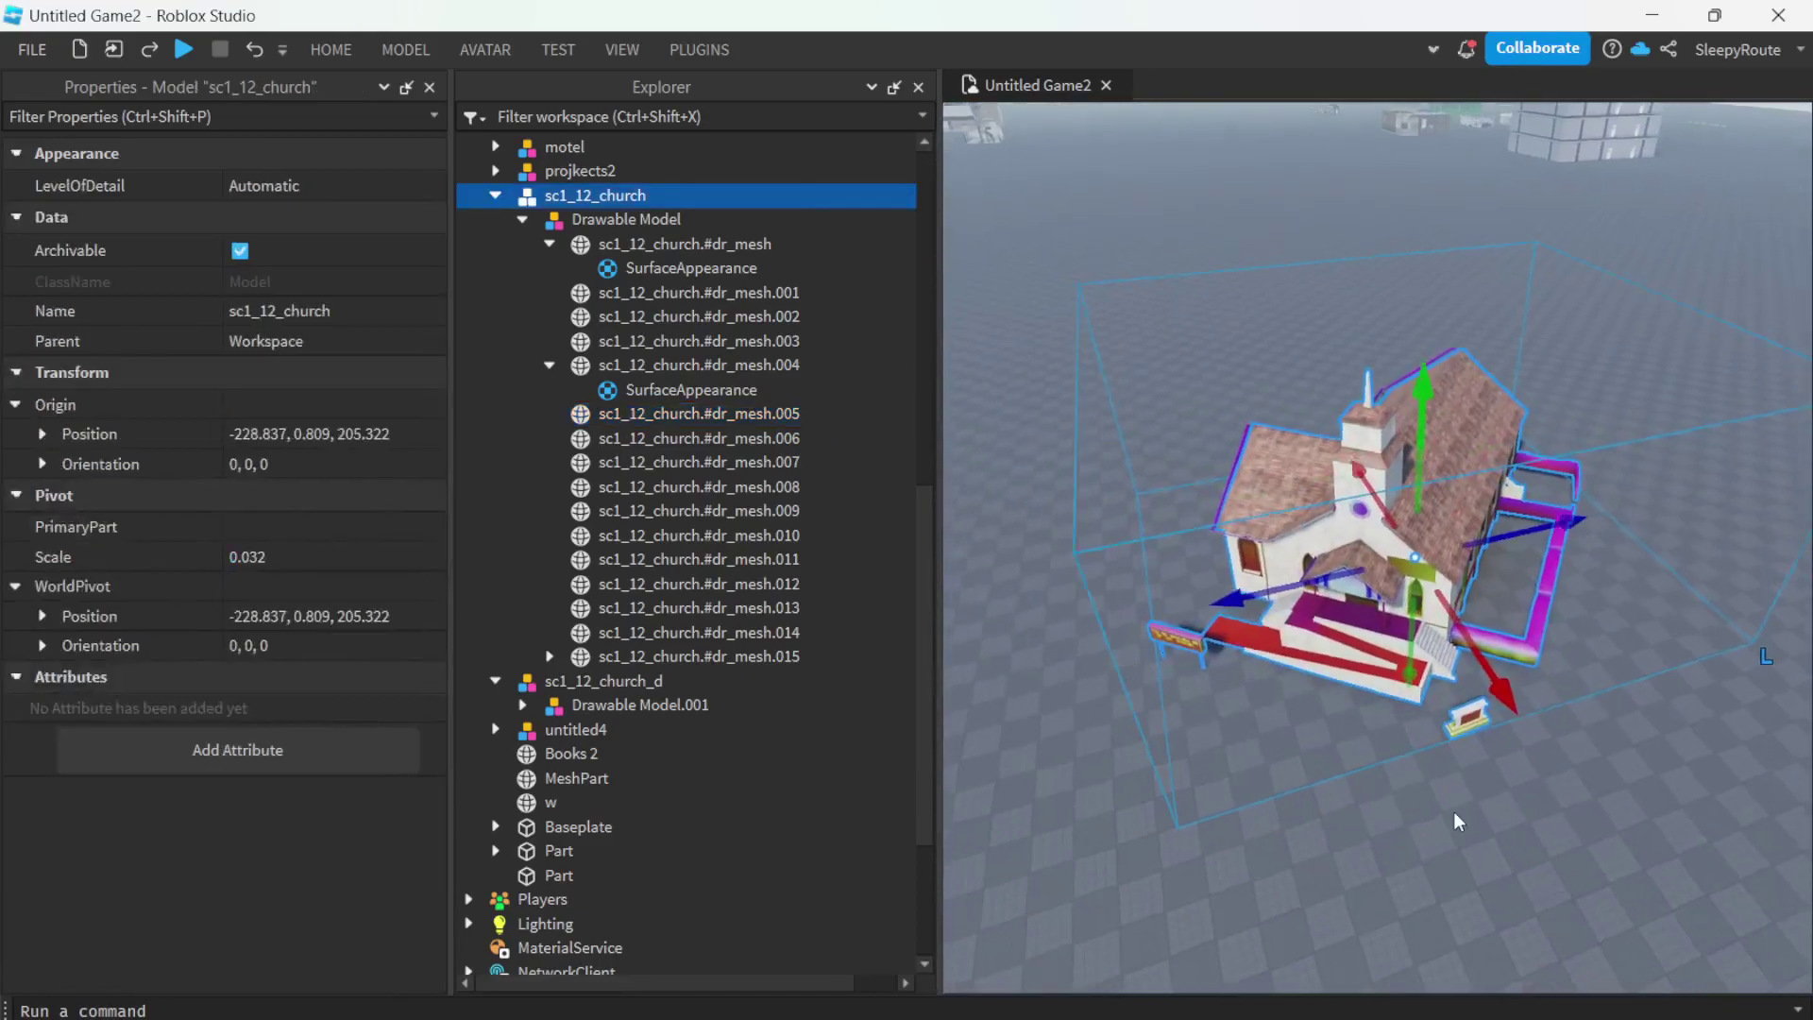
{"action": "scroll", "coordinate": [1453, 812], "scroll_direction": "up", "scroll_amount": 5}
{"action": "scroll", "coordinate": [1453, 812], "scroll_direction": "up", "scroll_amount": 3}
{"action": "scroll", "coordinate": [1452, 812], "scroll_direction": "up", "scroll_amount": 5}
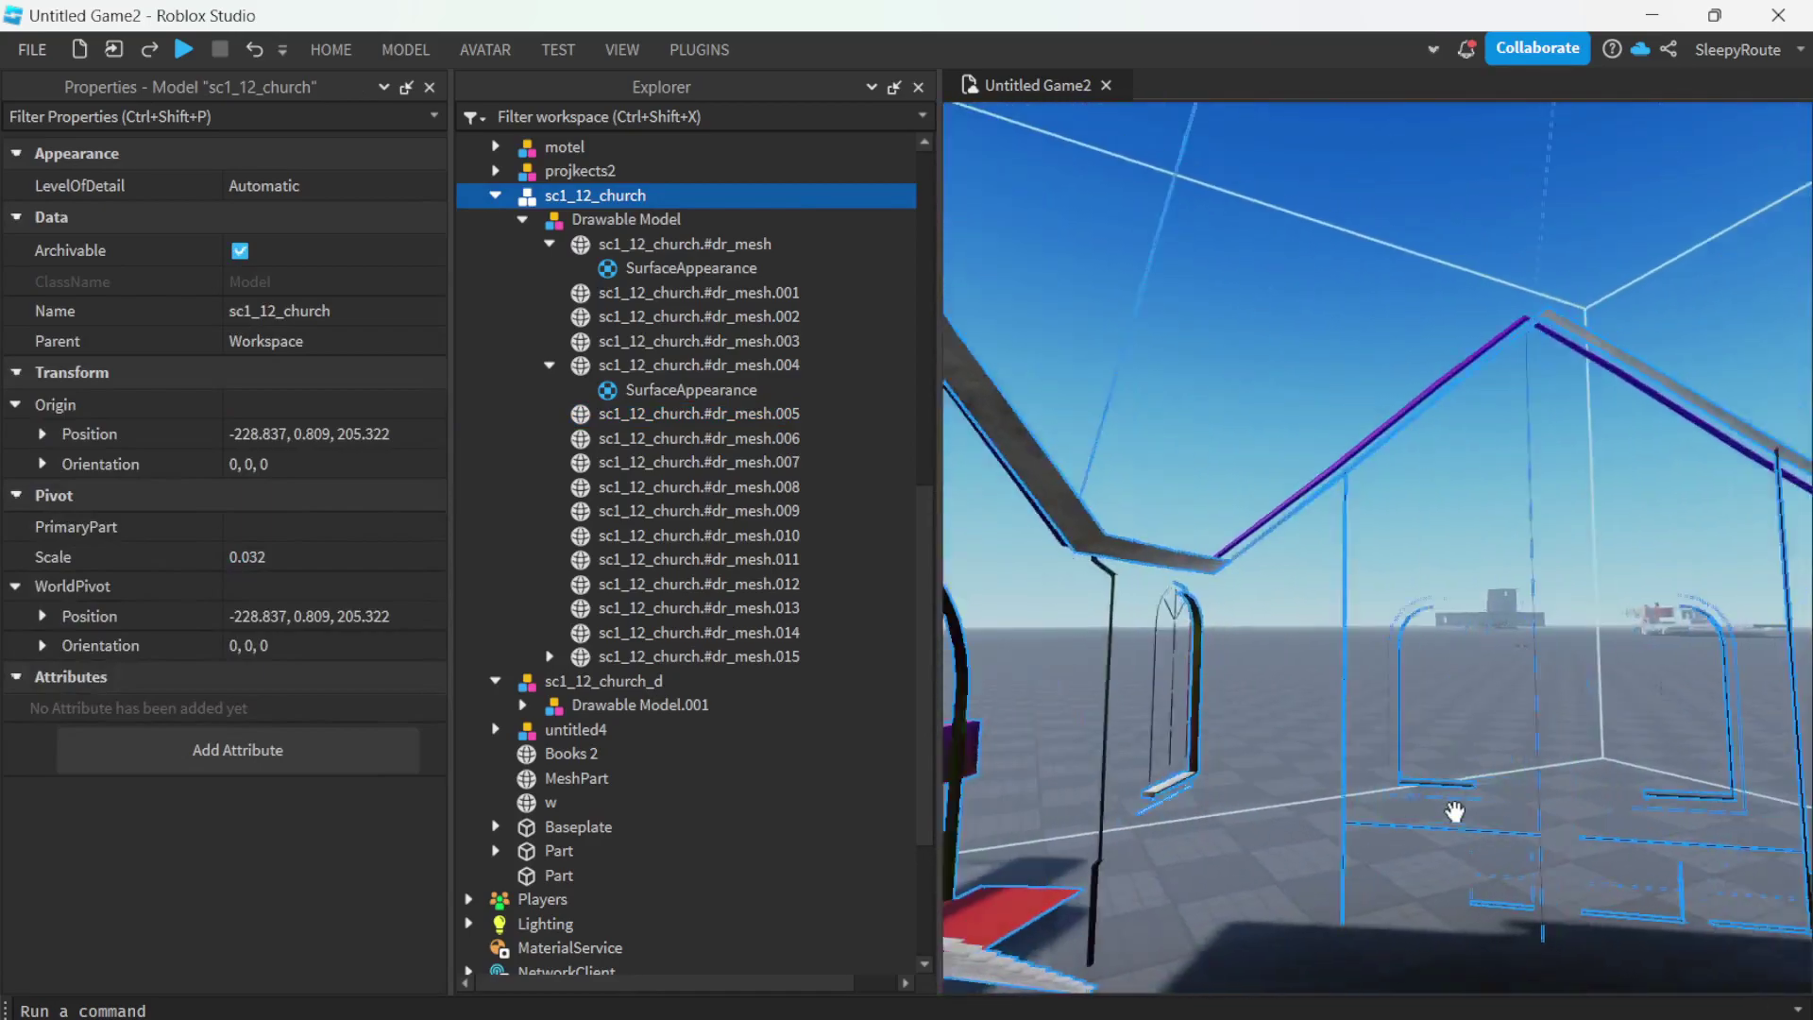
{"action": "scroll", "coordinate": [1119, 475], "scroll_direction": "up", "scroll_amount": 2}
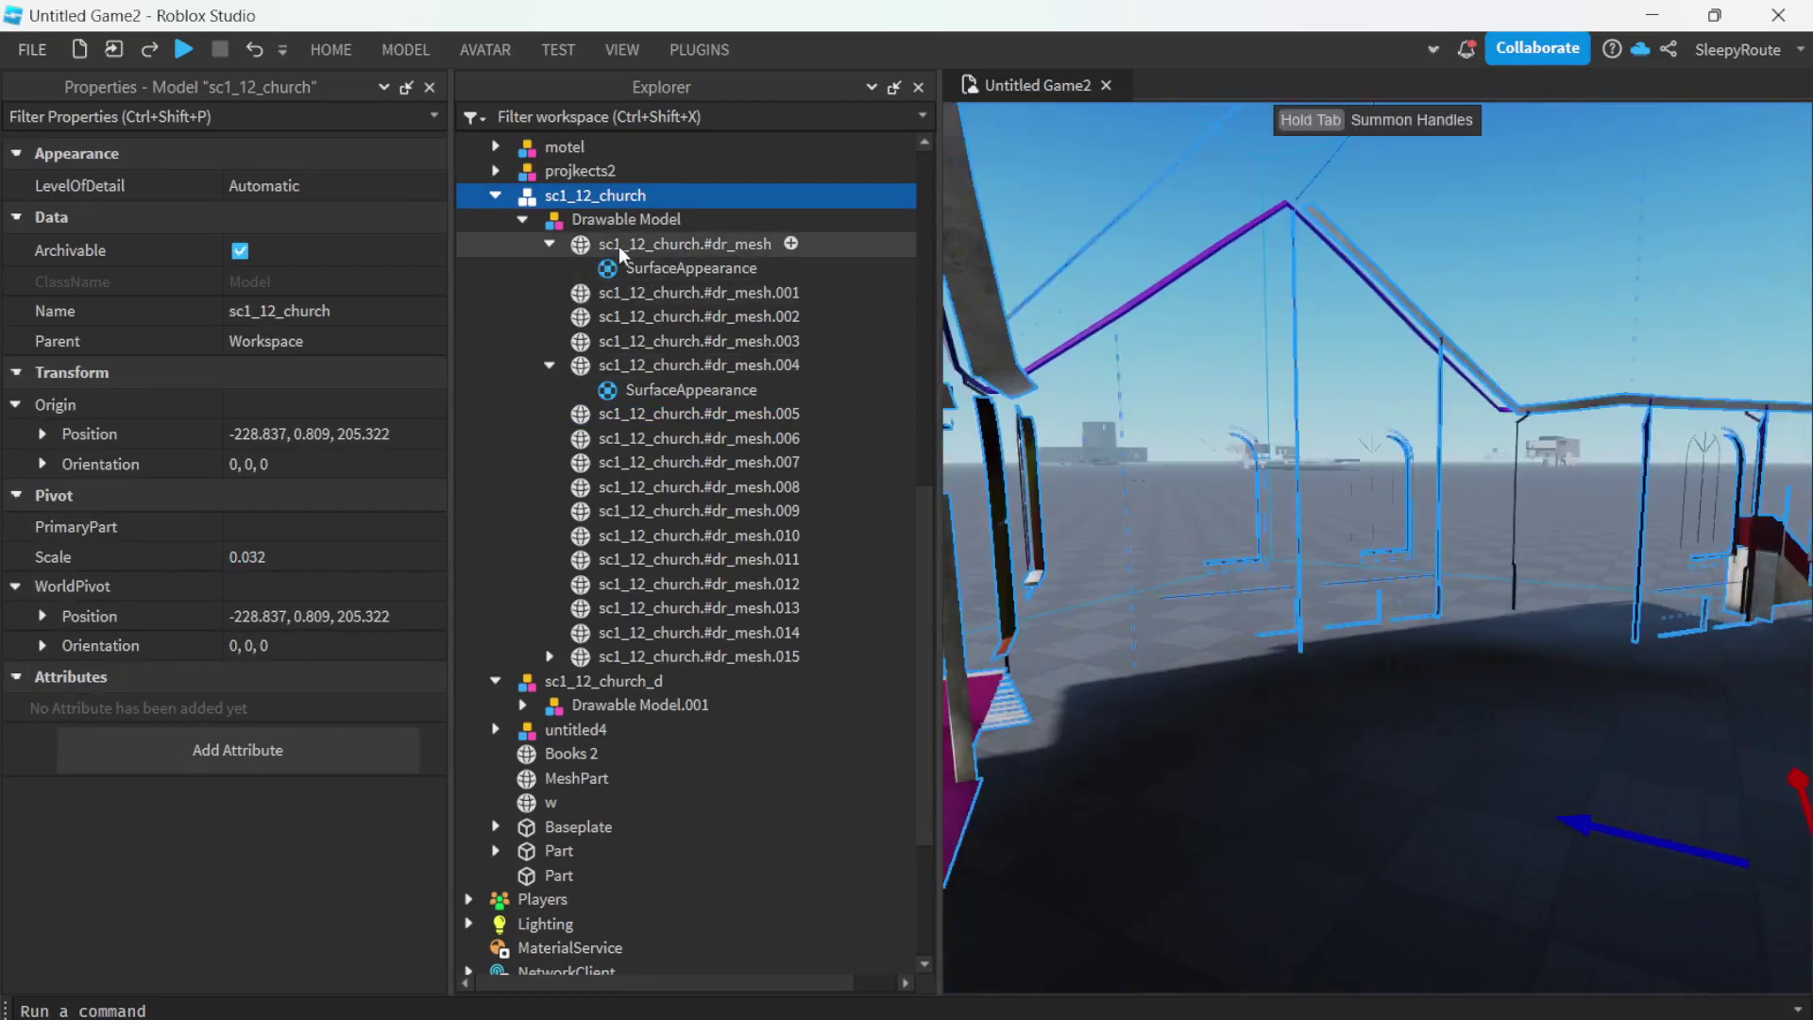
- Tick DoubleSided on dr_mesh, dr_mesh.003 and the roof mesh dr_mesh.004
{"action": "left_click", "coordinate": [620, 244]}
{"action": "left_click", "coordinate": [229, 292]}
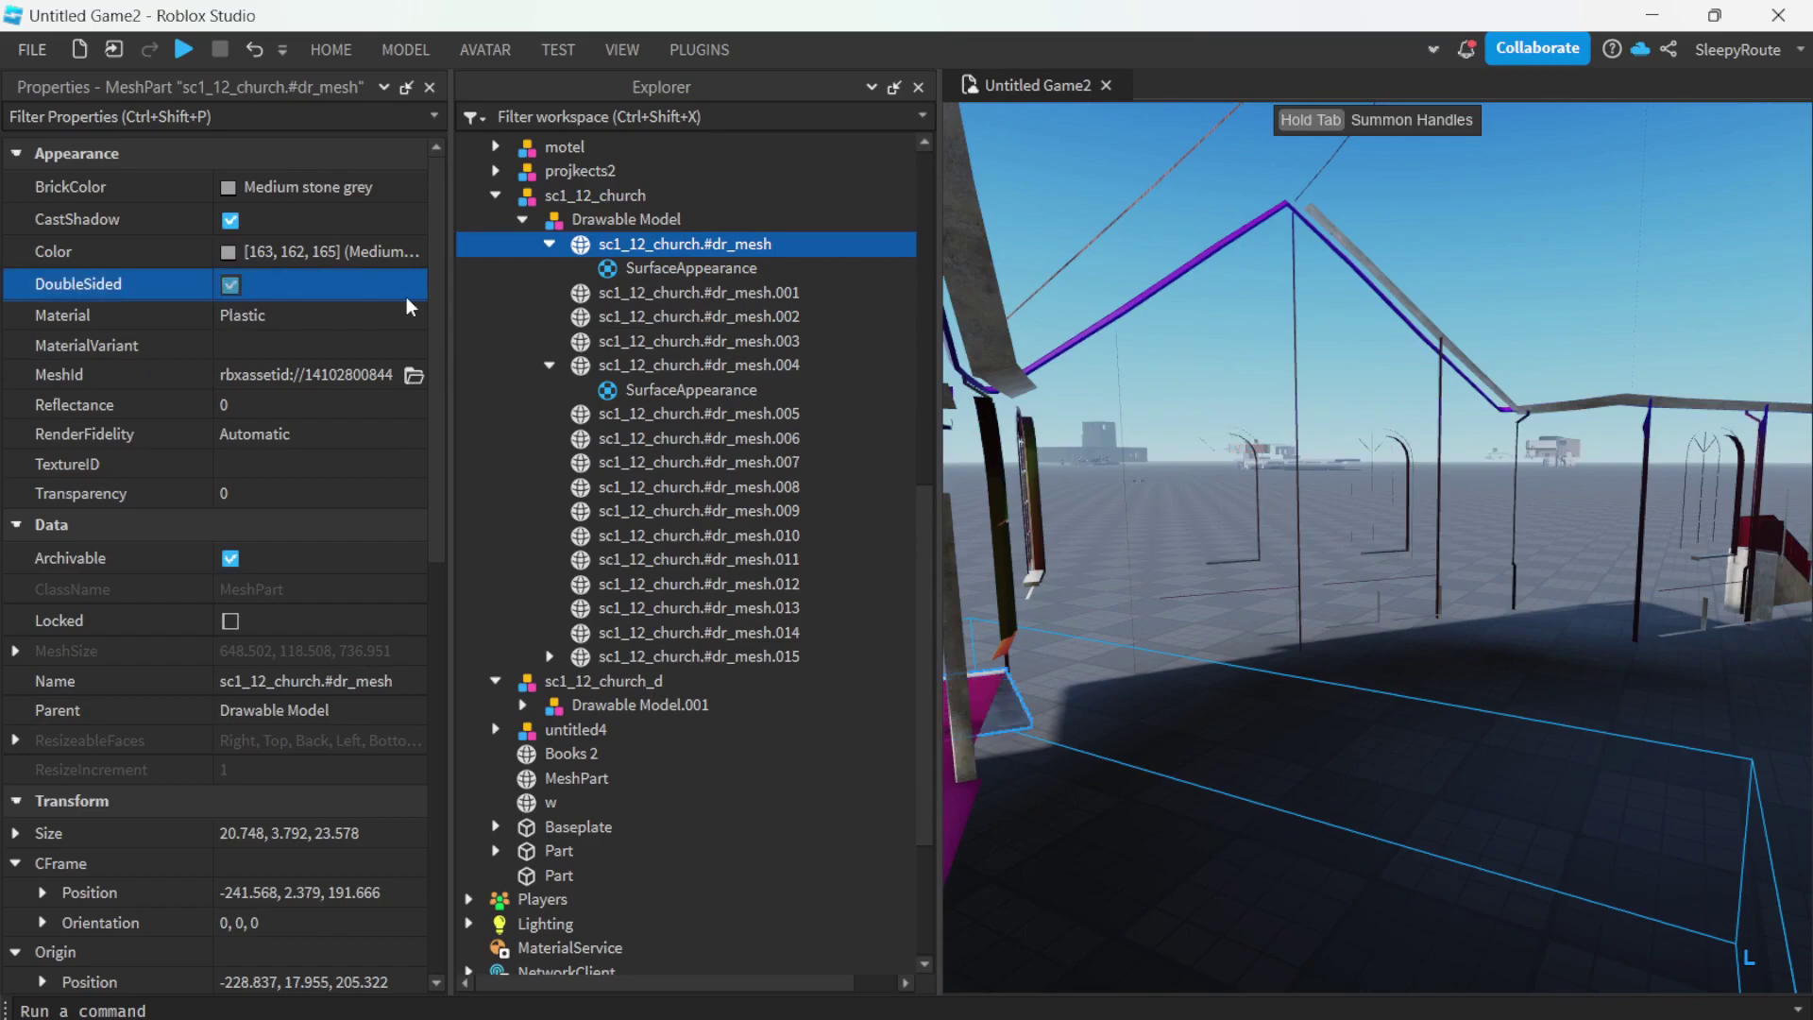
{"action": "left_click", "coordinate": [621, 292]}
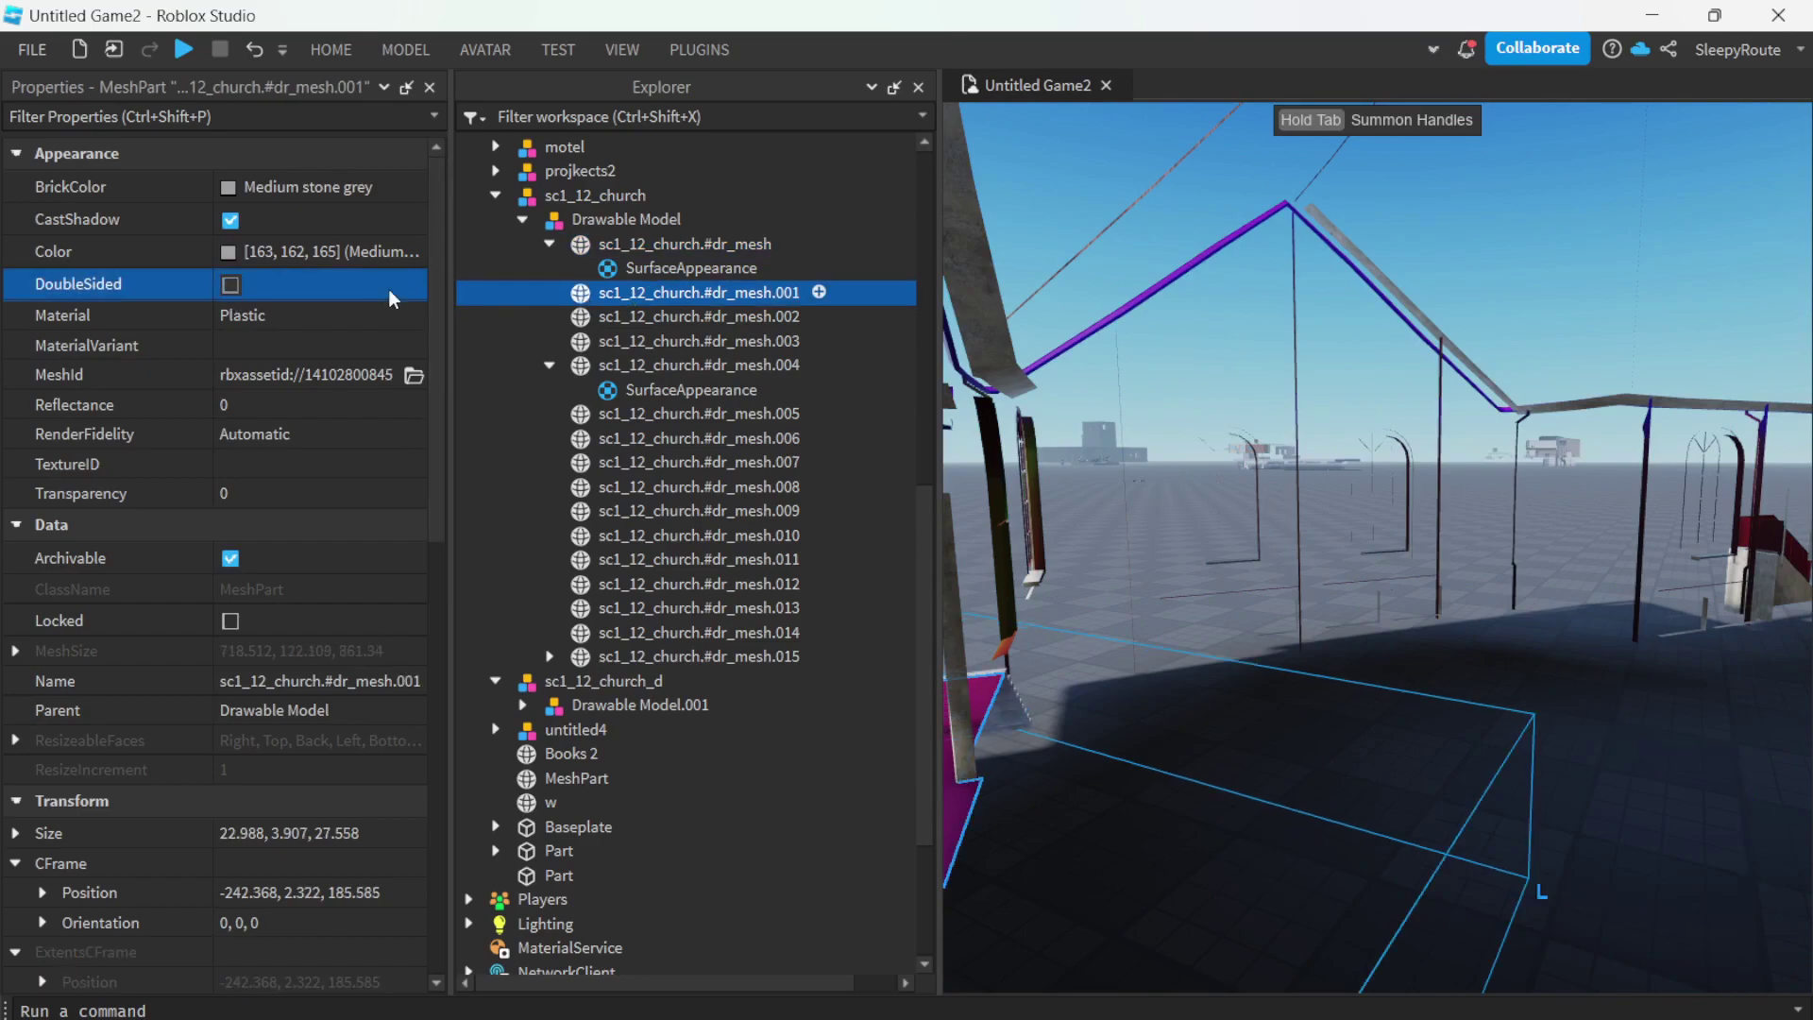
{"action": "left_click", "coordinate": [662, 317]}
{"action": "left_click", "coordinate": [642, 342]}
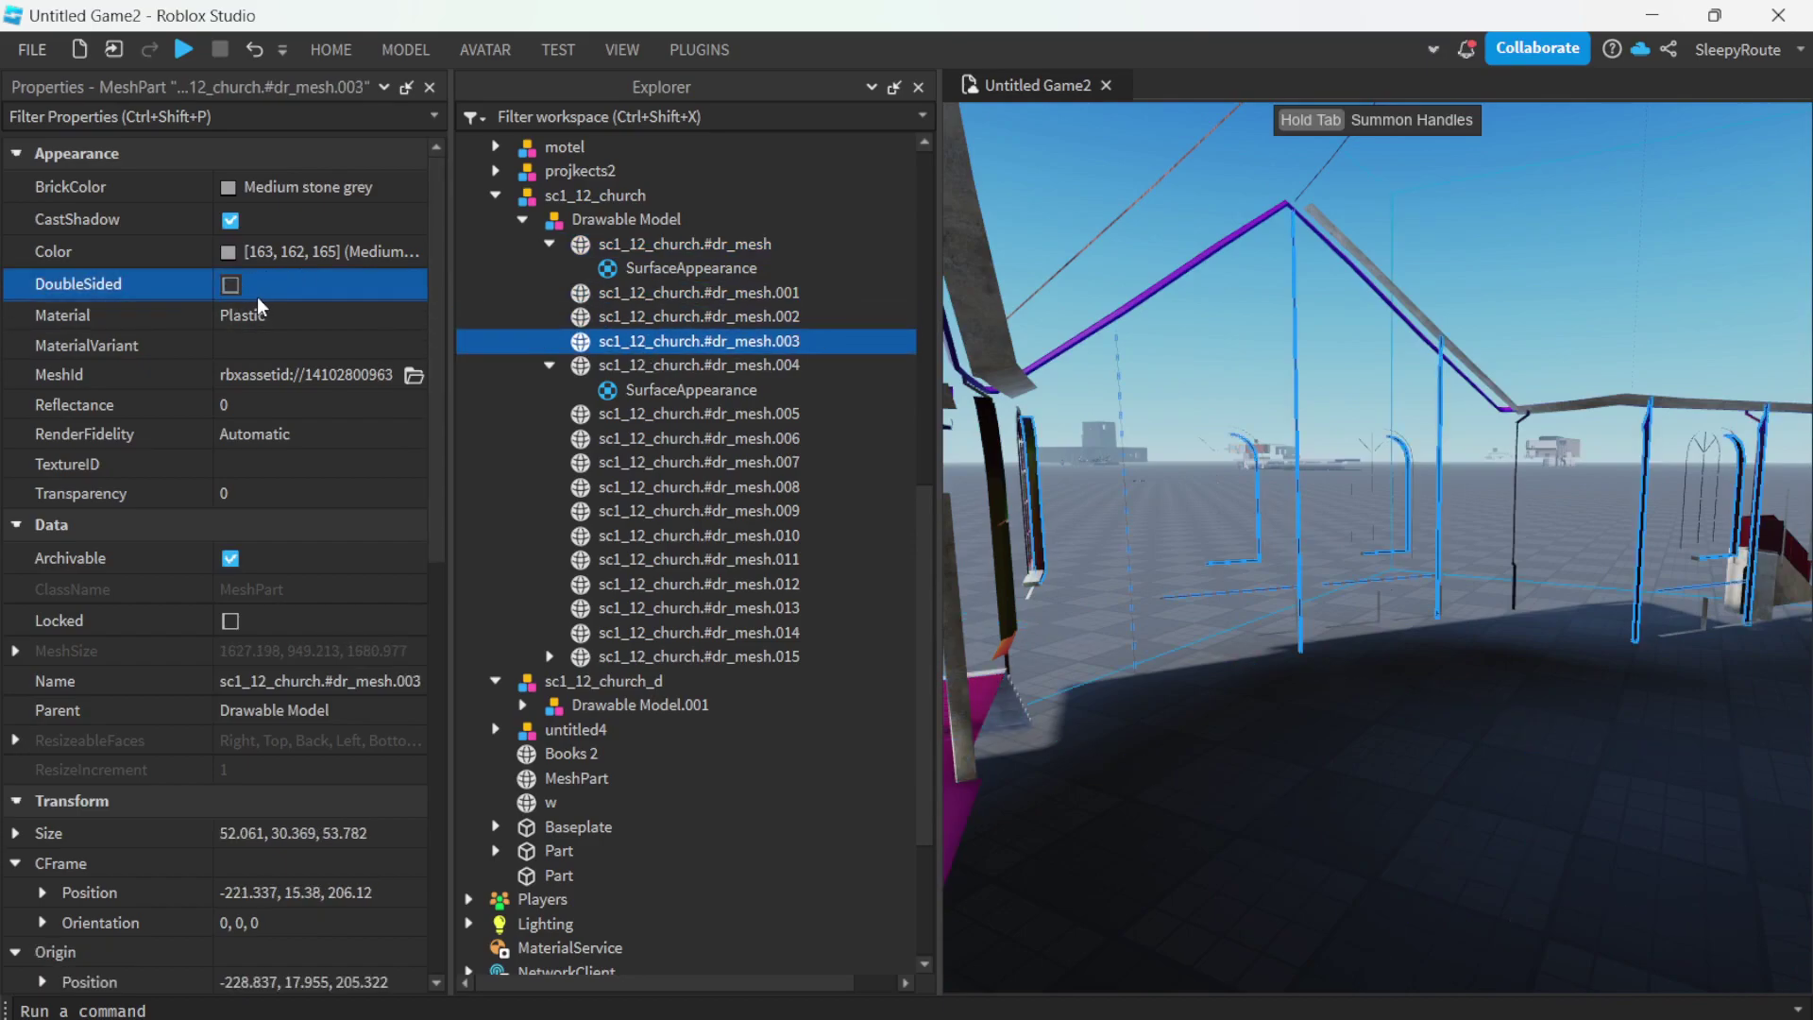
{"action": "left_click", "coordinate": [257, 296]}
{"action": "left_click", "coordinate": [677, 370]}
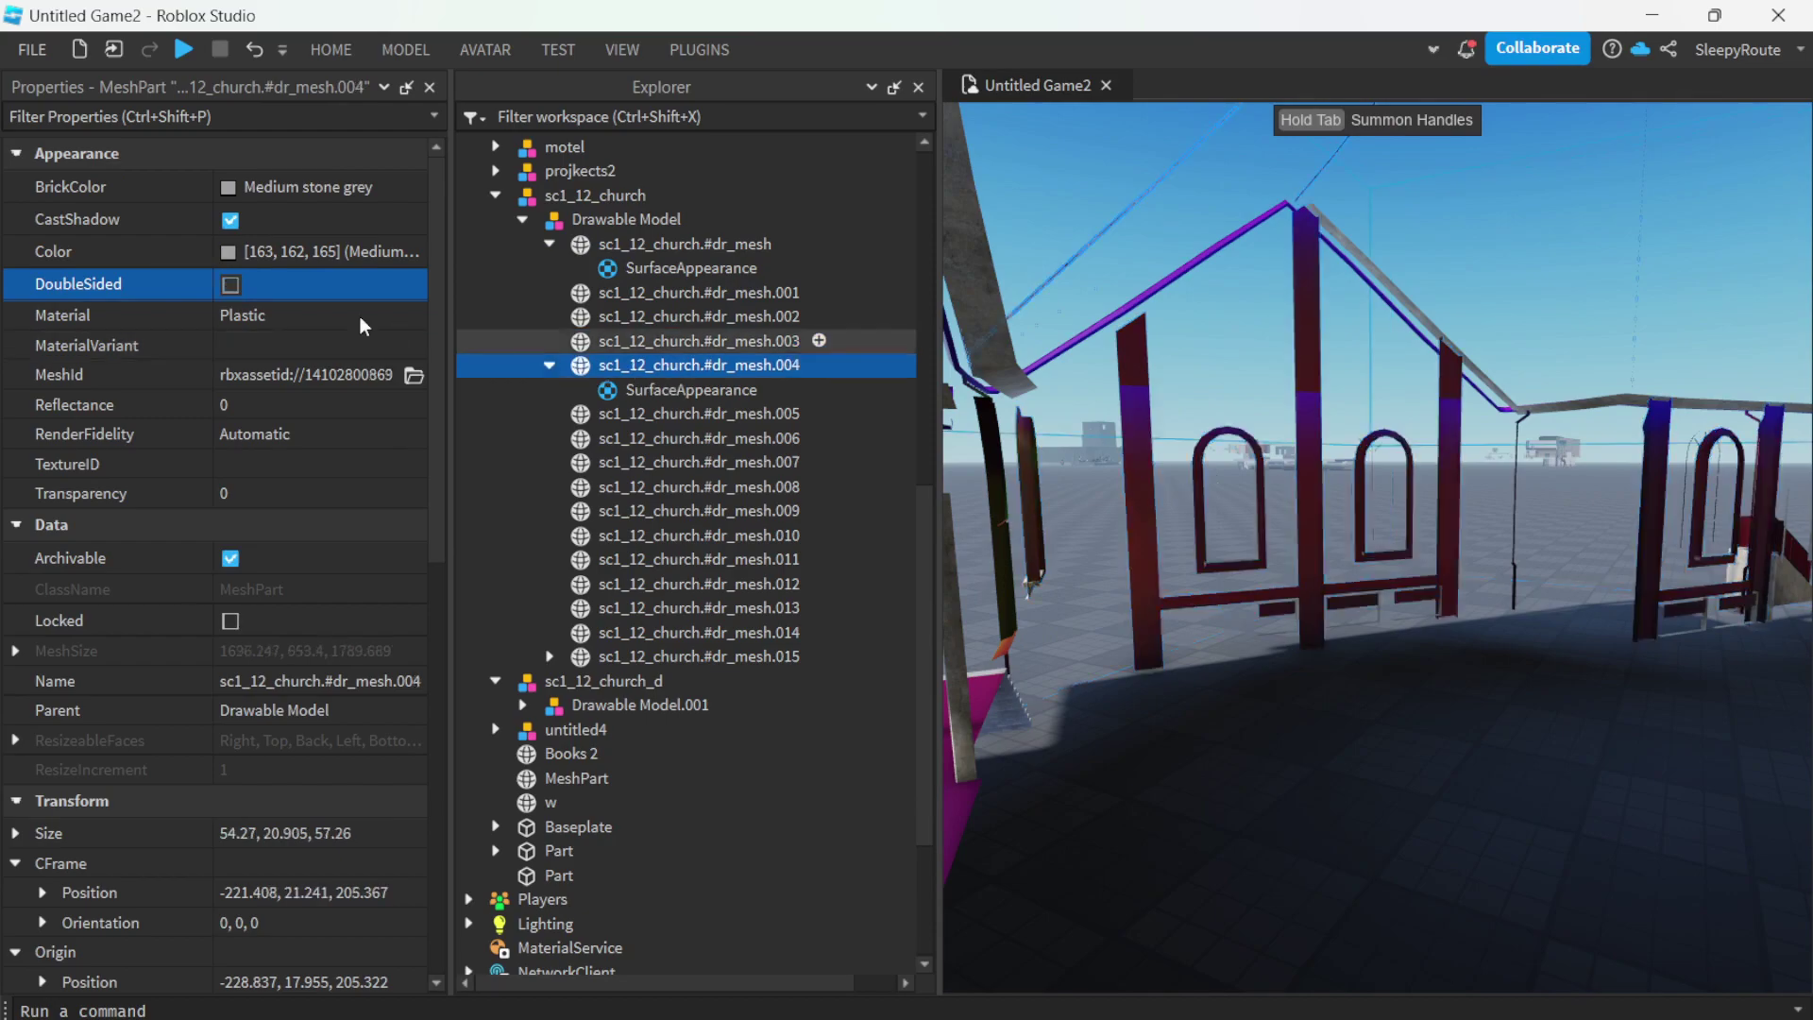
{"action": "left_click", "coordinate": [231, 284]}
- Select meshes .005 through .009 so .008 and .009 become double-sided, then frame the church
{"action": "left_click", "coordinate": [671, 416]}
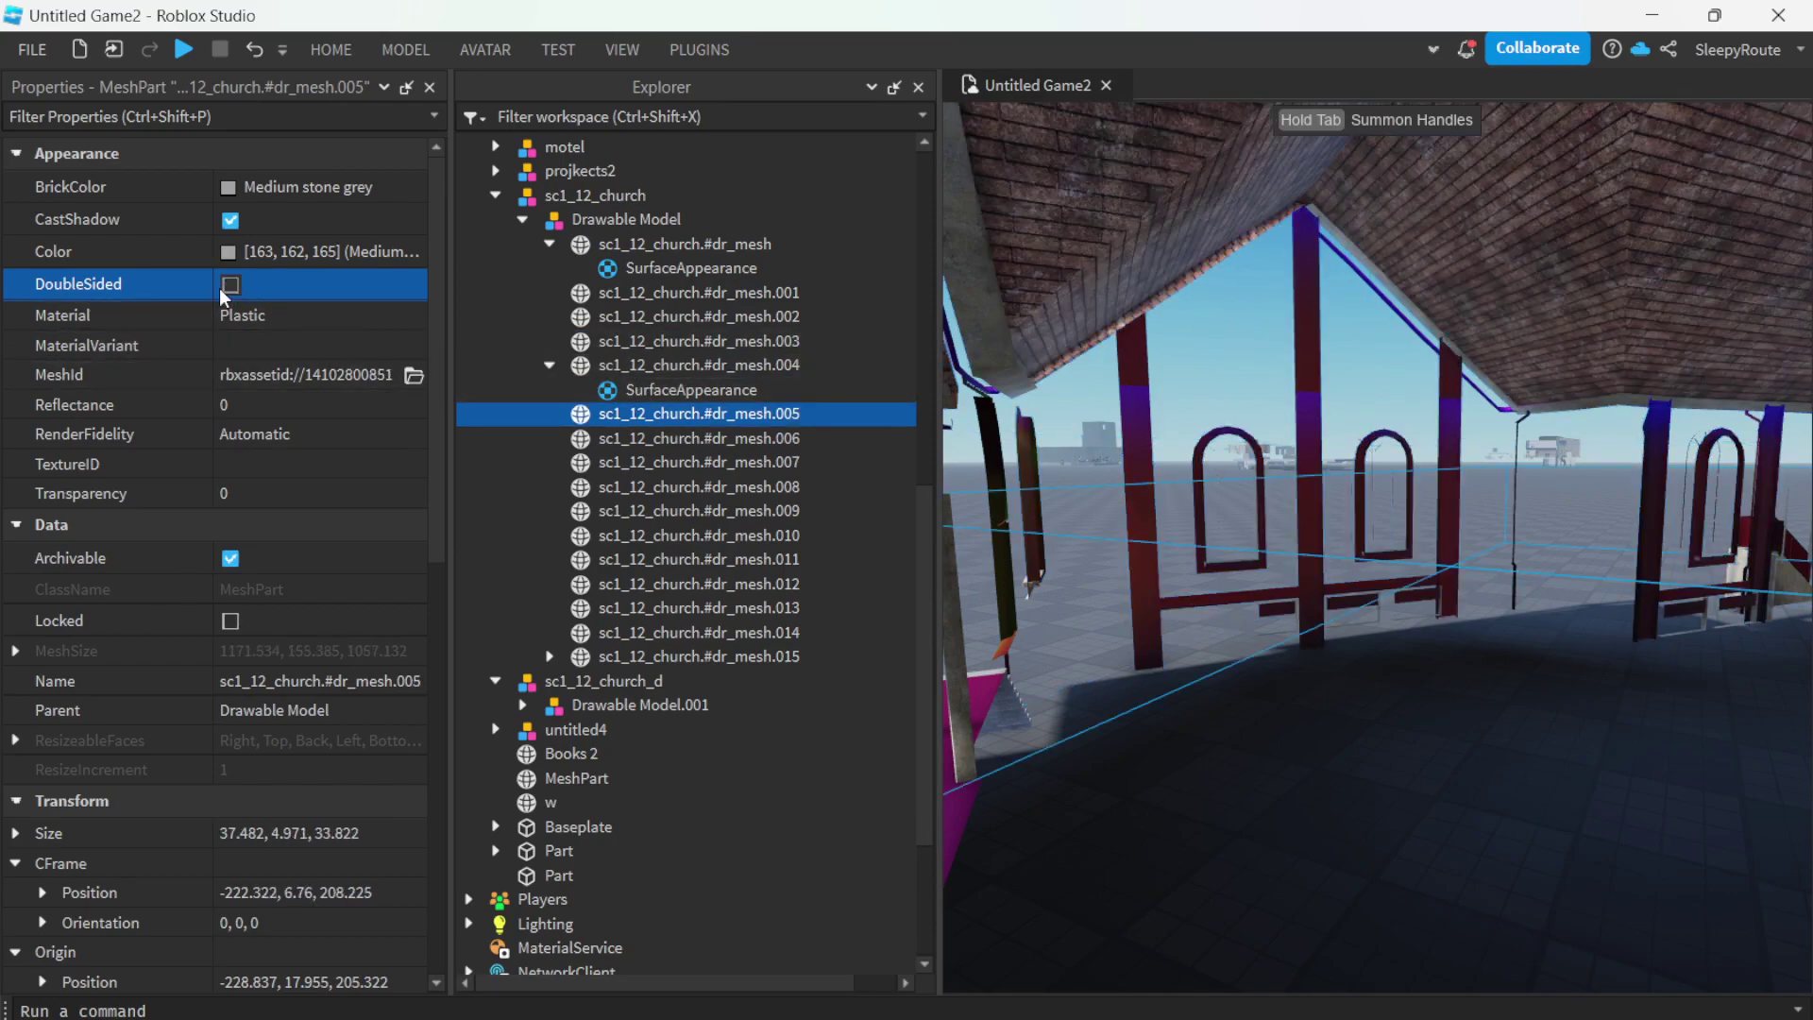
{"action": "left_click", "coordinate": [683, 438]}
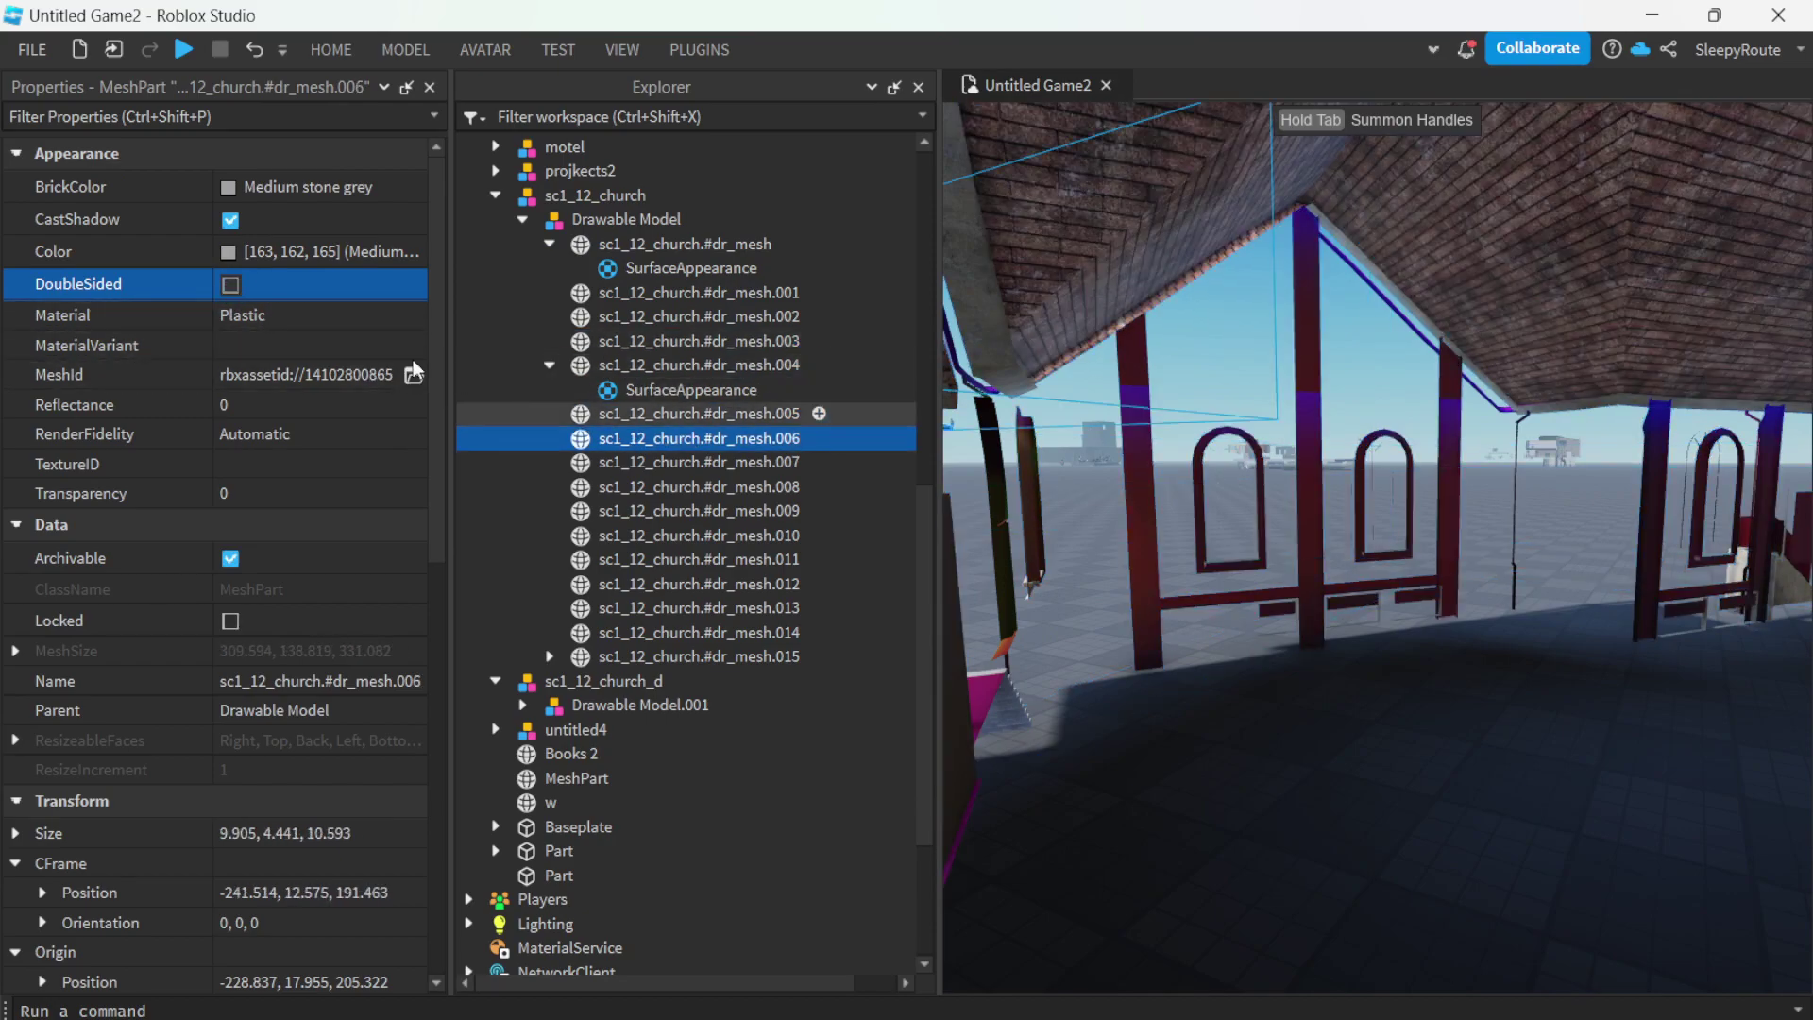
{"action": "left_click", "coordinate": [638, 464]}
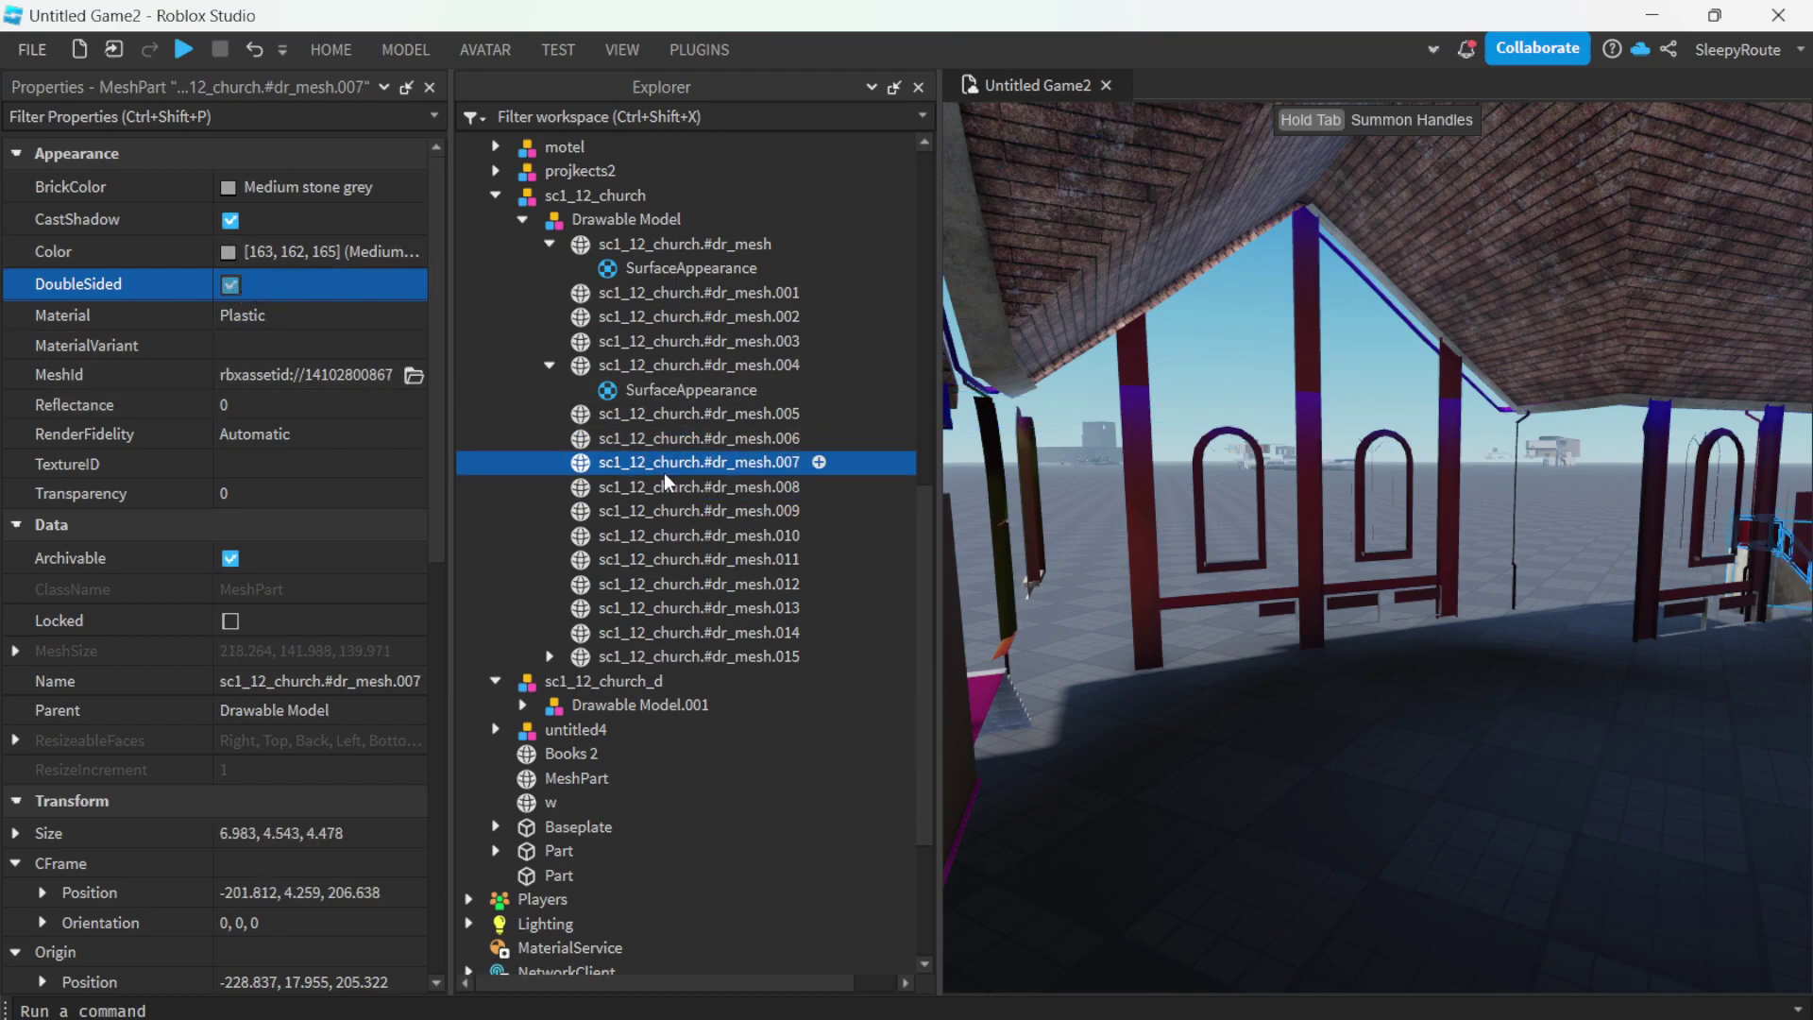
{"action": "left_click", "coordinate": [666, 487]}
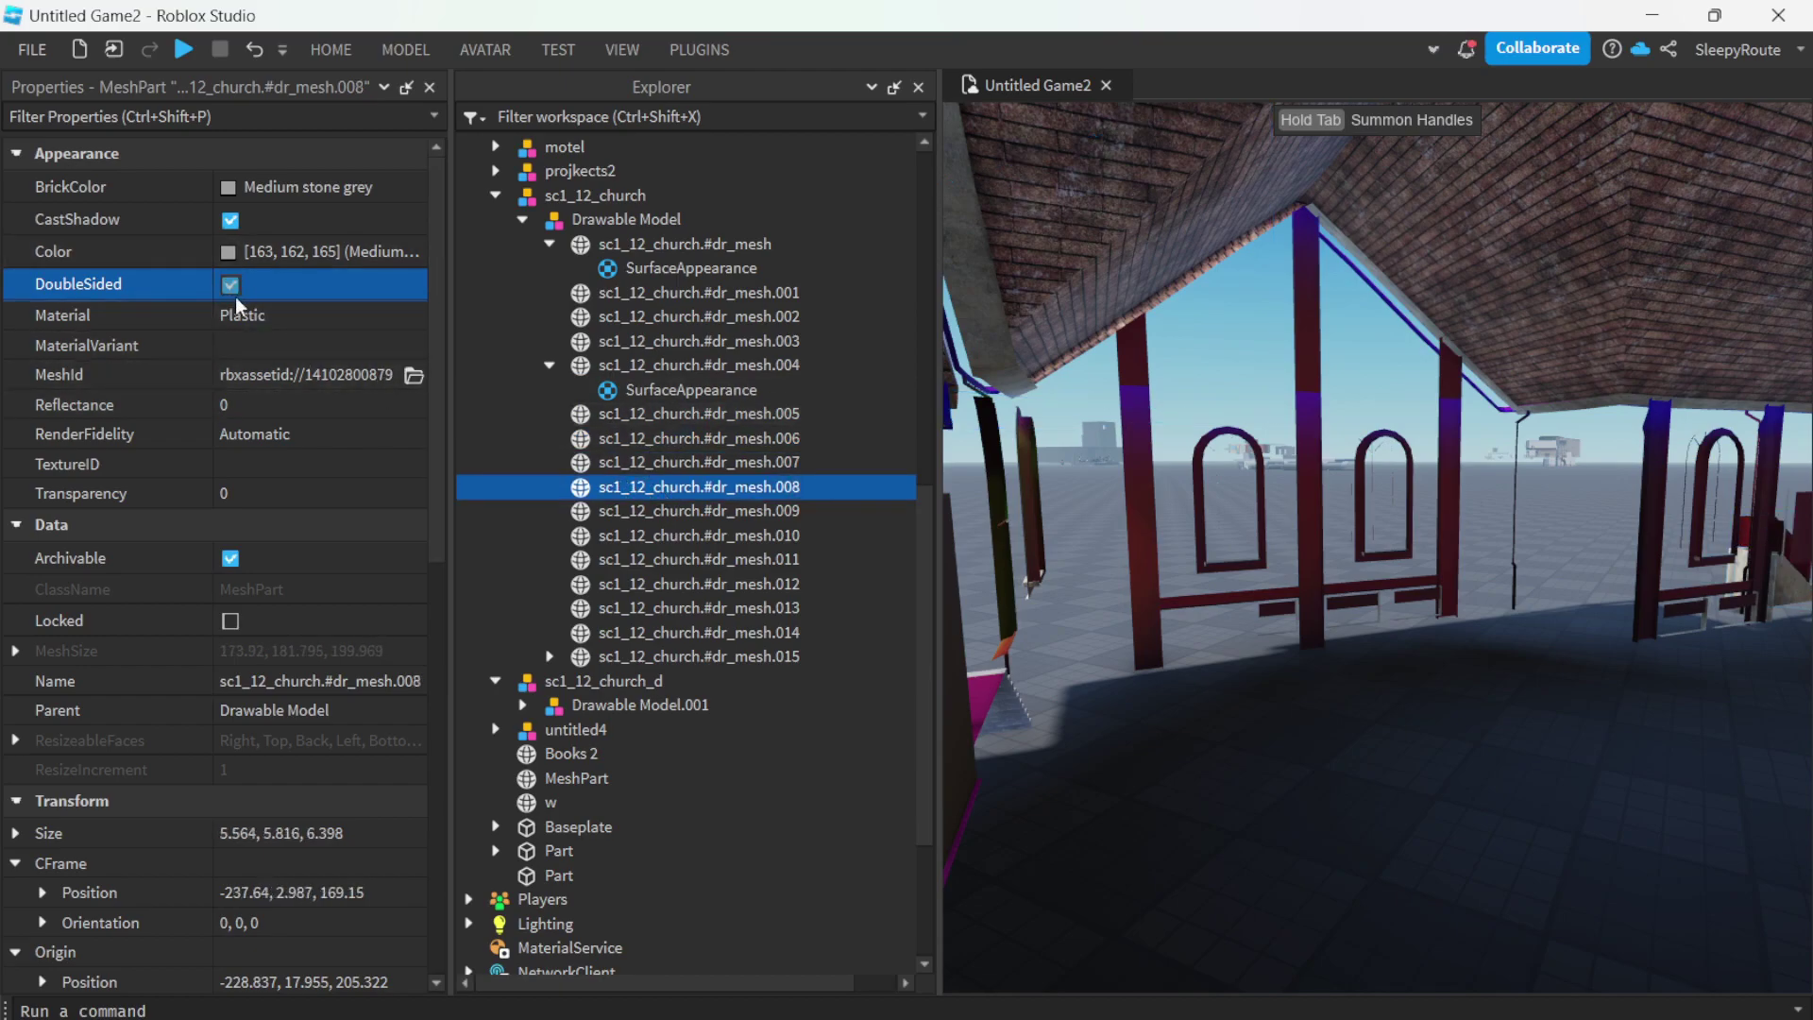
{"action": "left_click", "coordinate": [705, 510]}
{"action": "key", "text": "f"}
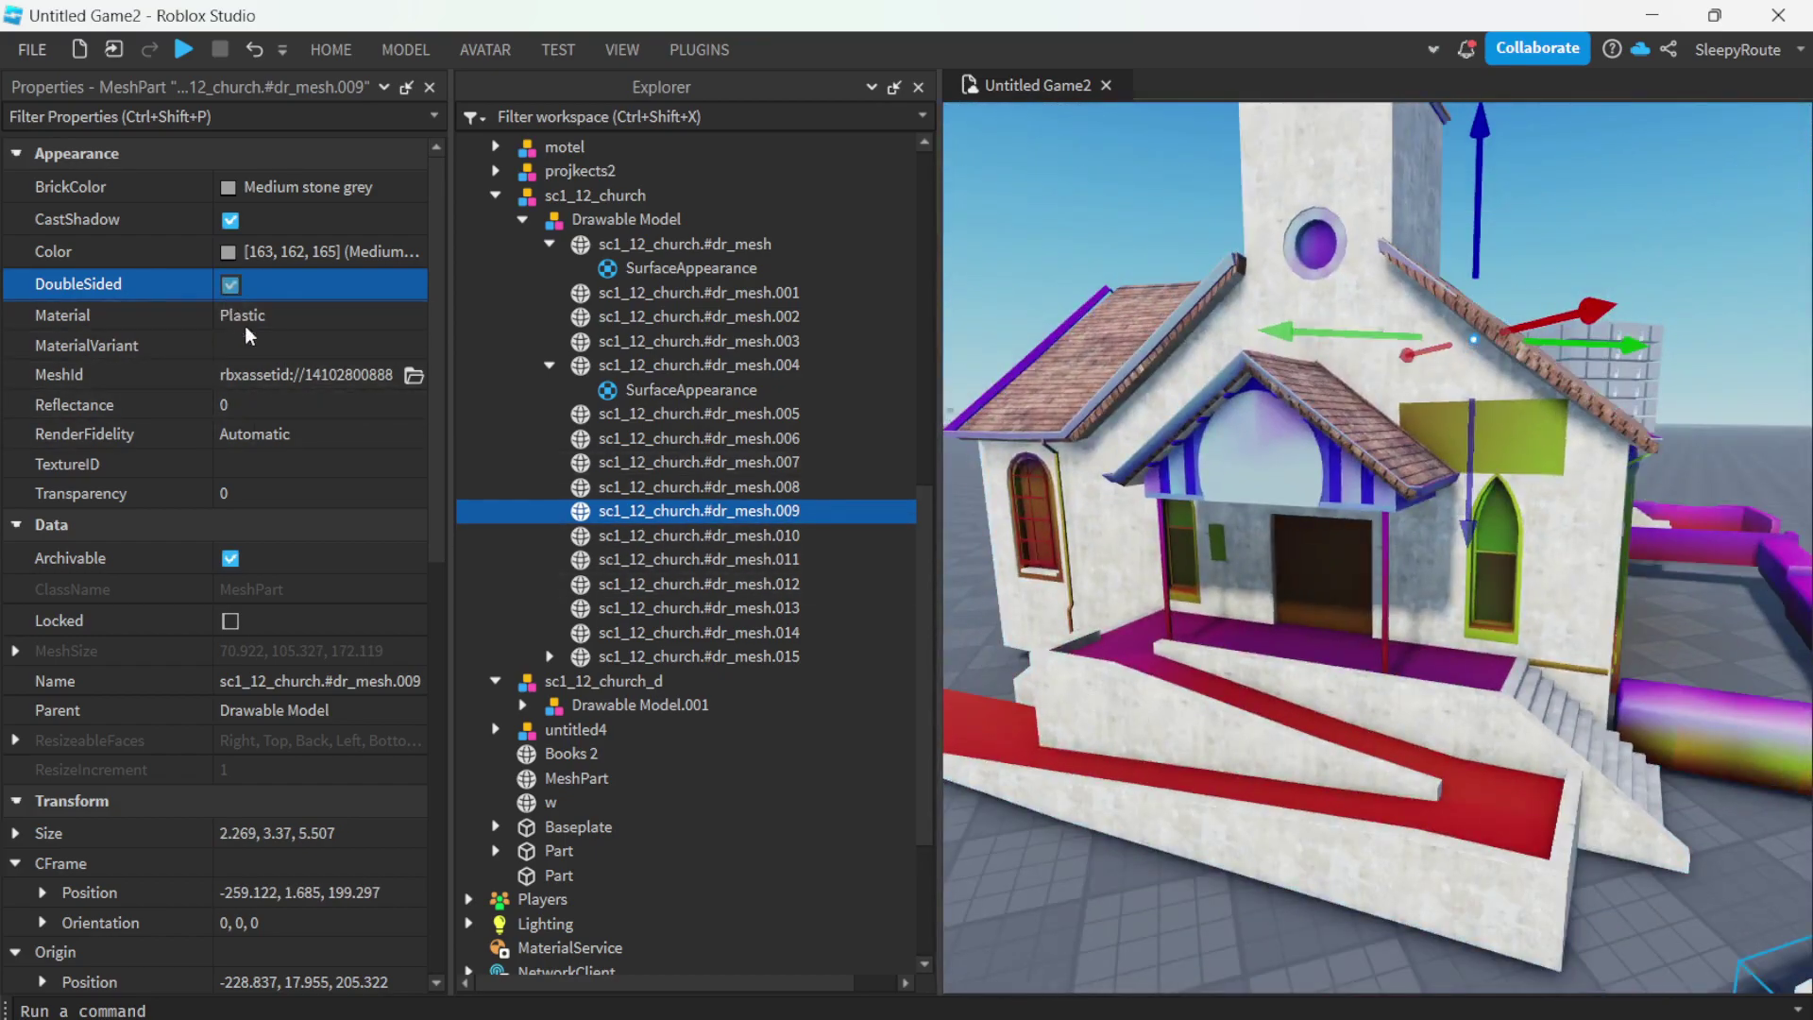
- Set dr_mesh.013's RenderFidelity to Precise
{"action": "left_click", "coordinate": [242, 436]}
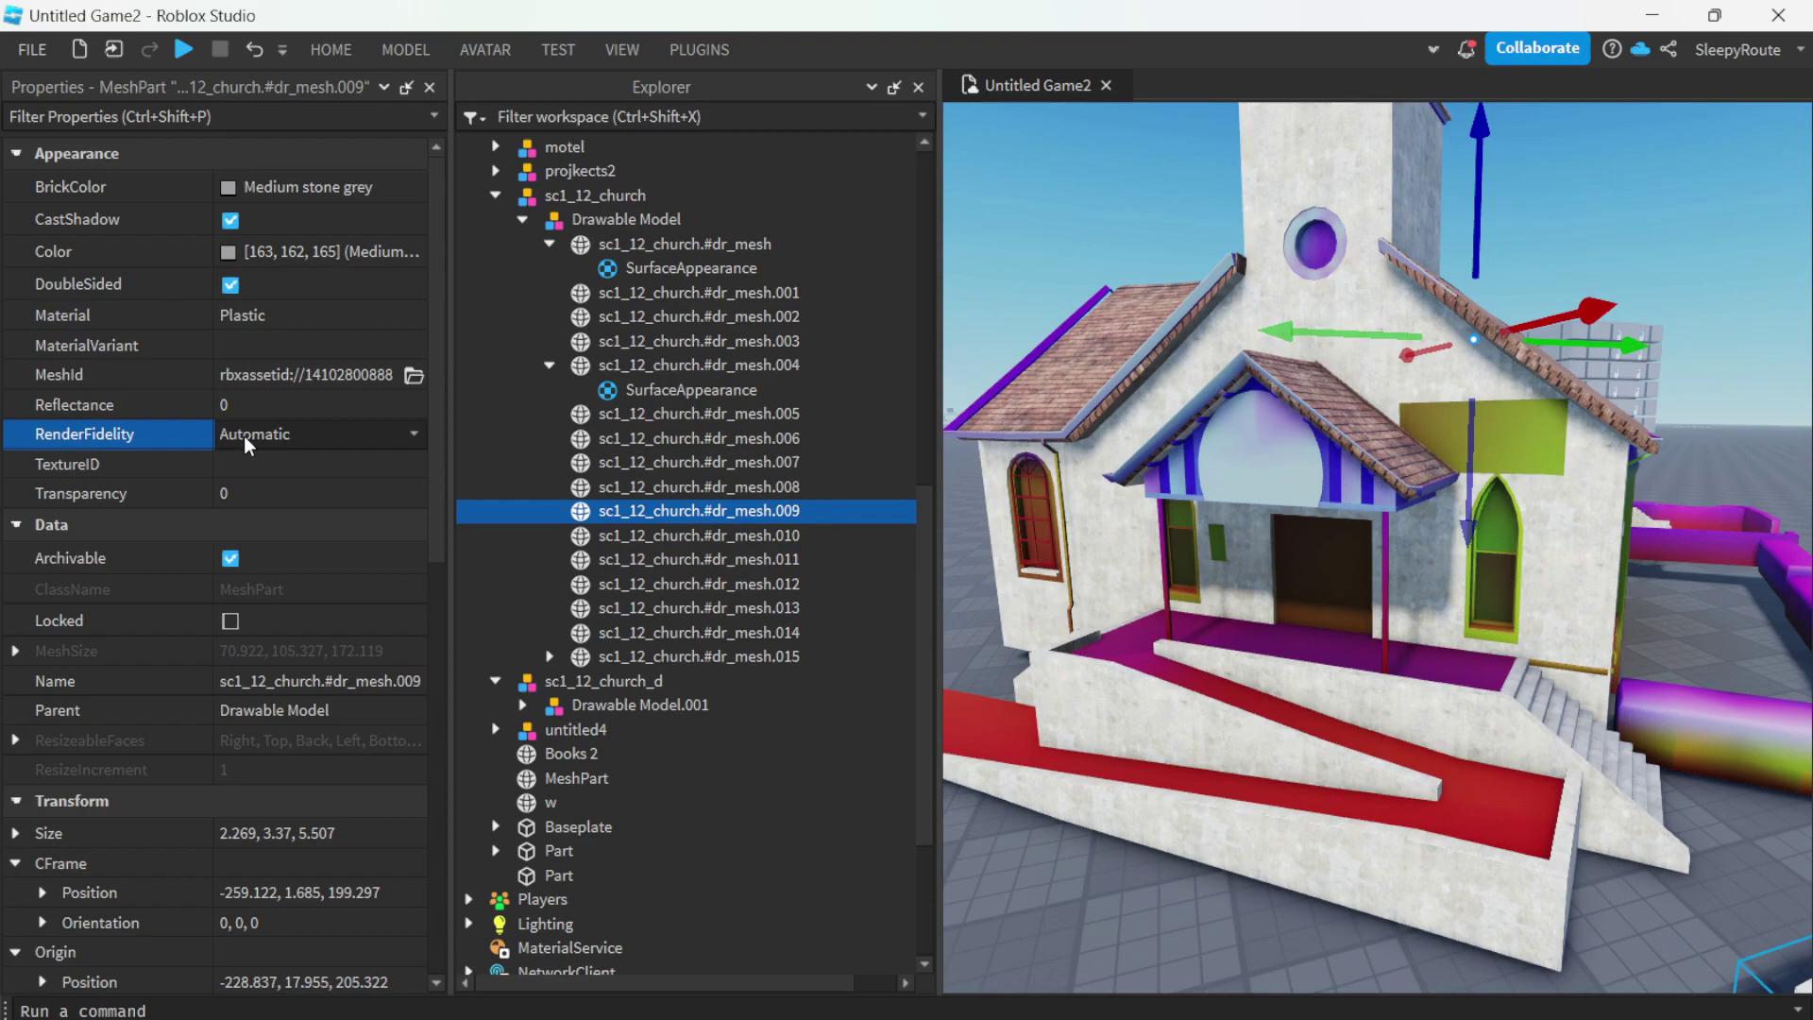
{"action": "left_click", "coordinate": [267, 500]}
{"action": "left_click_drag", "start_coordinate": [586, 608], "coordinate": [851, 631]}
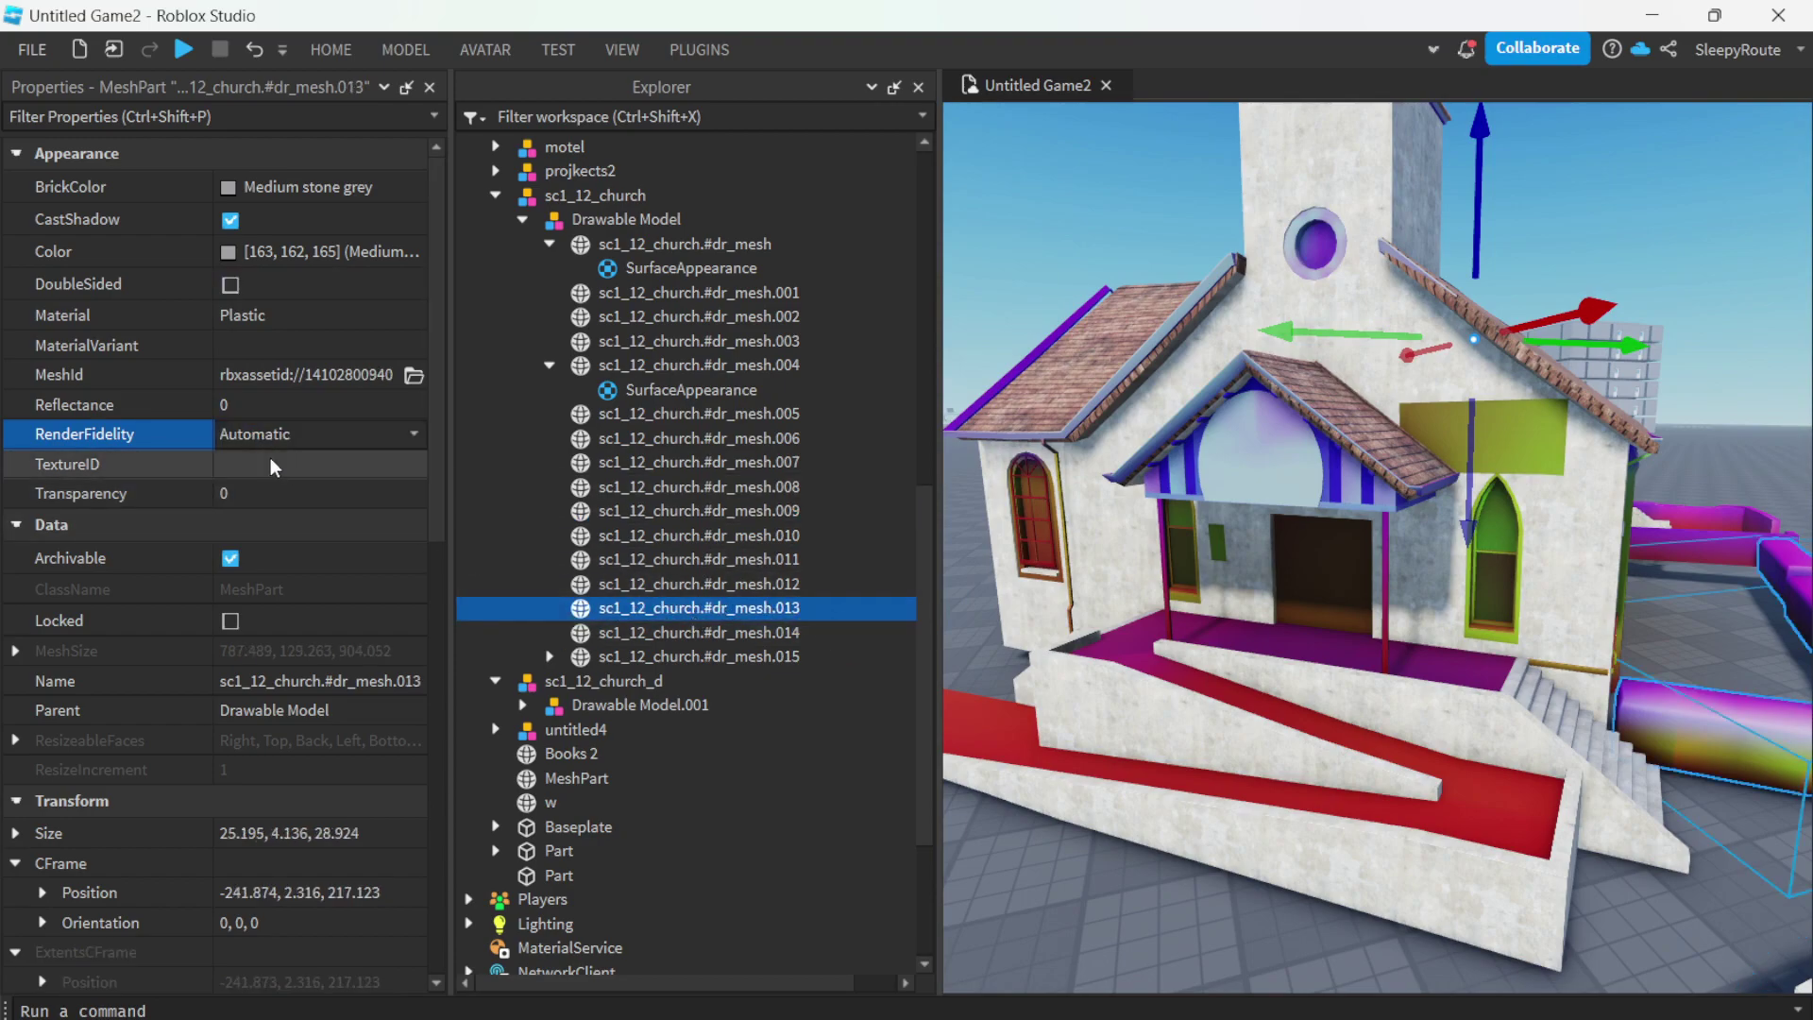
{"action": "left_click", "coordinate": [287, 494]}
{"action": "scroll", "coordinate": [1289, 755], "scroll_direction": "up", "scroll_amount": 10}
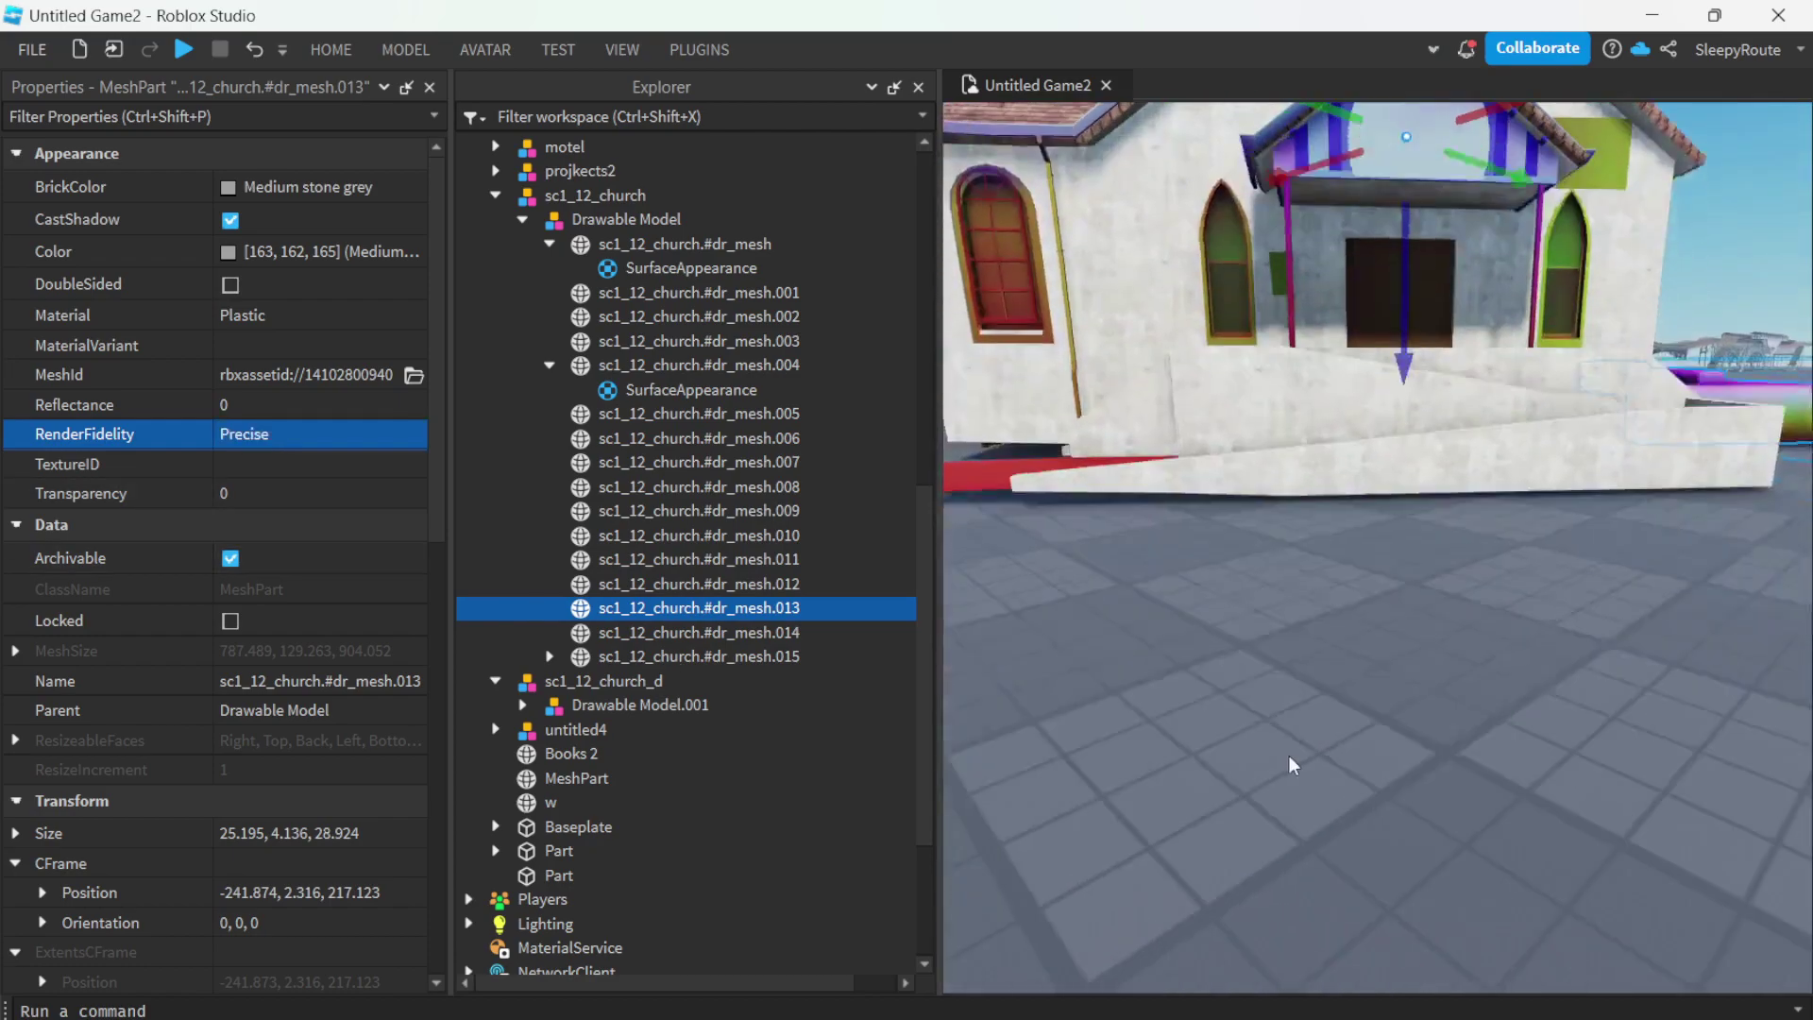
{"action": "scroll", "coordinate": [1289, 756], "scroll_direction": "down", "scroll_amount": 10}
{"action": "left_click", "coordinate": [1308, 750]}
- Select and deselect the church model repeatedly while zooming the view in and out
{"action": "left_click", "coordinate": [1252, 524]}
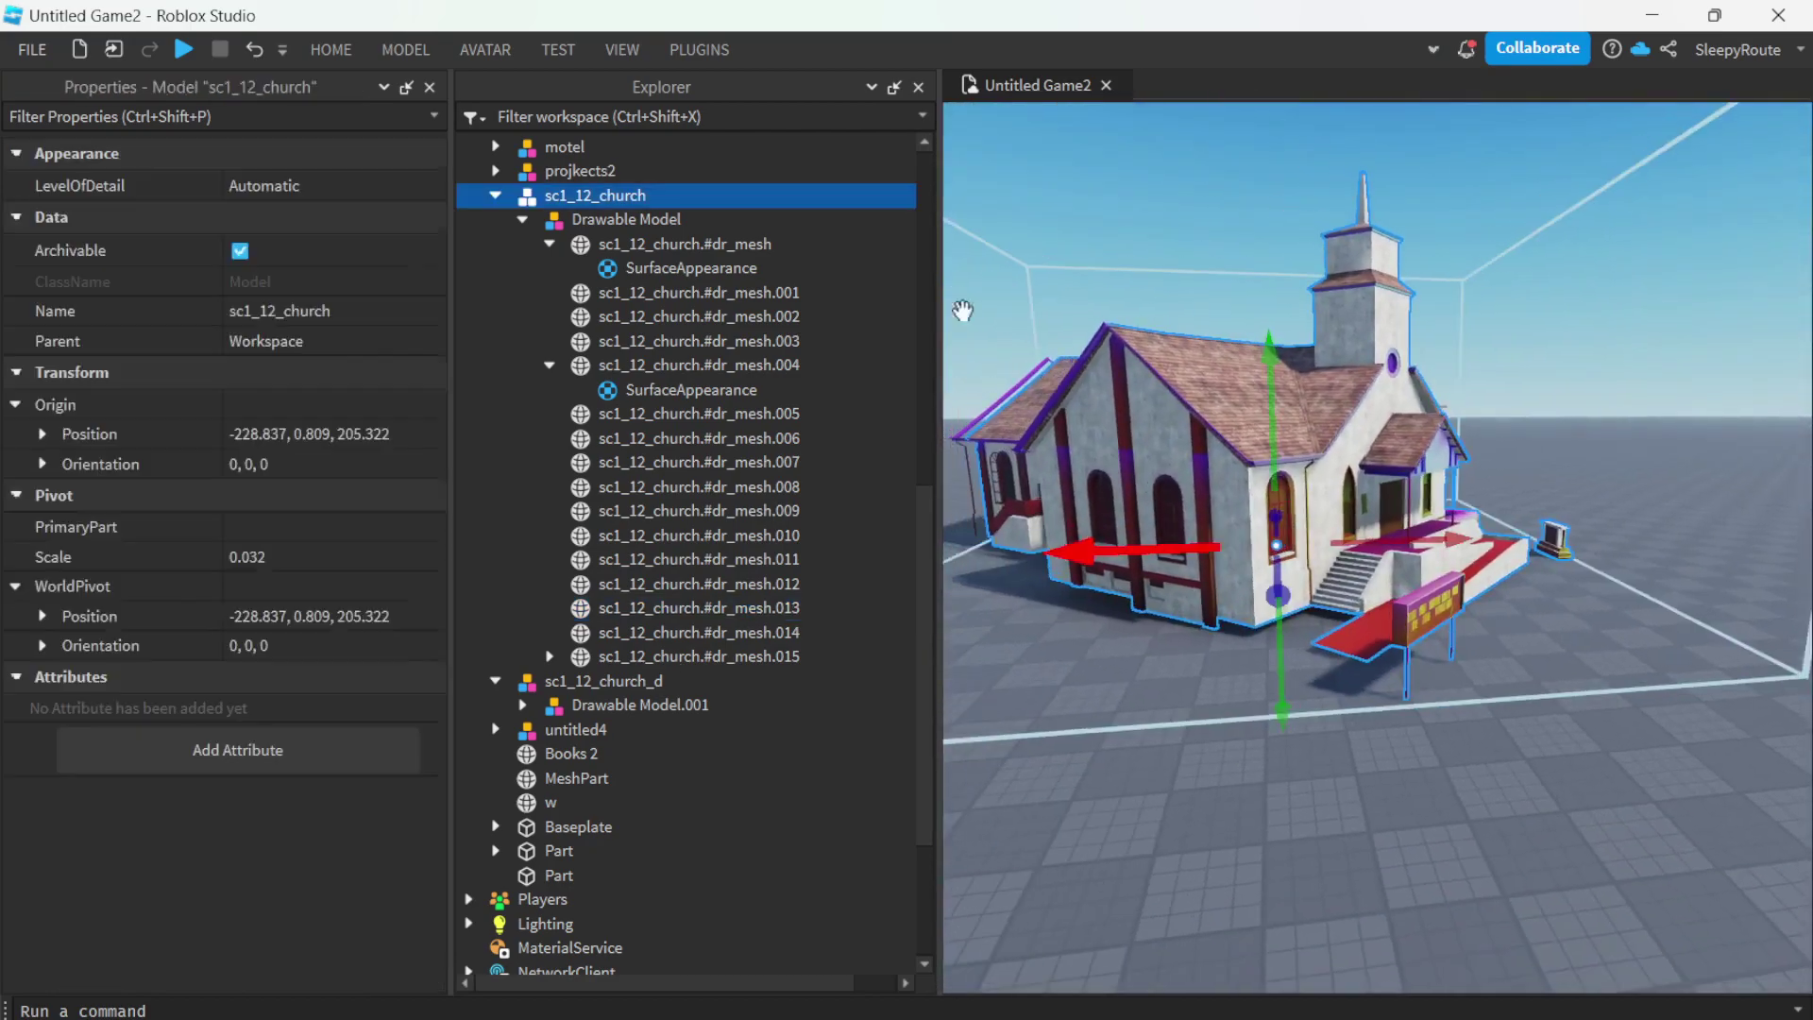
{"action": "scroll", "coordinate": [1270, 436], "scroll_direction": "up", "scroll_amount": 5}
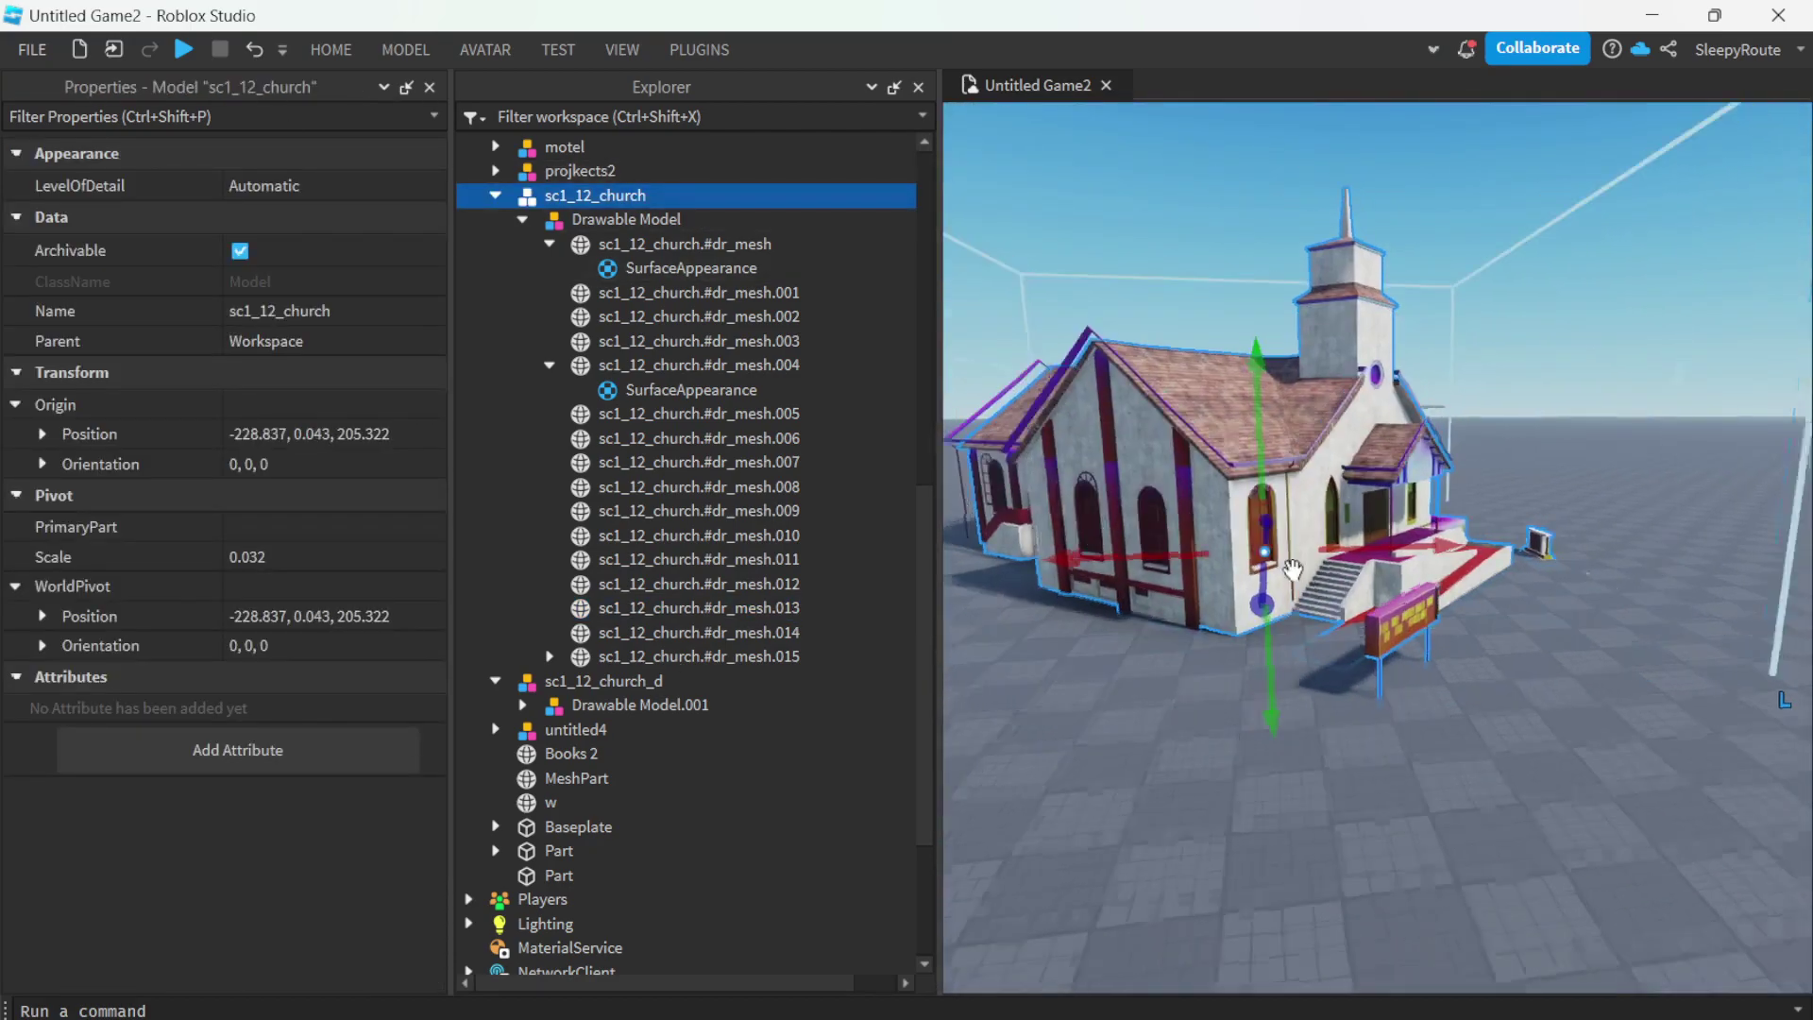
{"action": "left_click", "coordinate": [1356, 789]}
{"action": "scroll", "coordinate": [1375, 710], "scroll_direction": "up", "scroll_amount": 5}
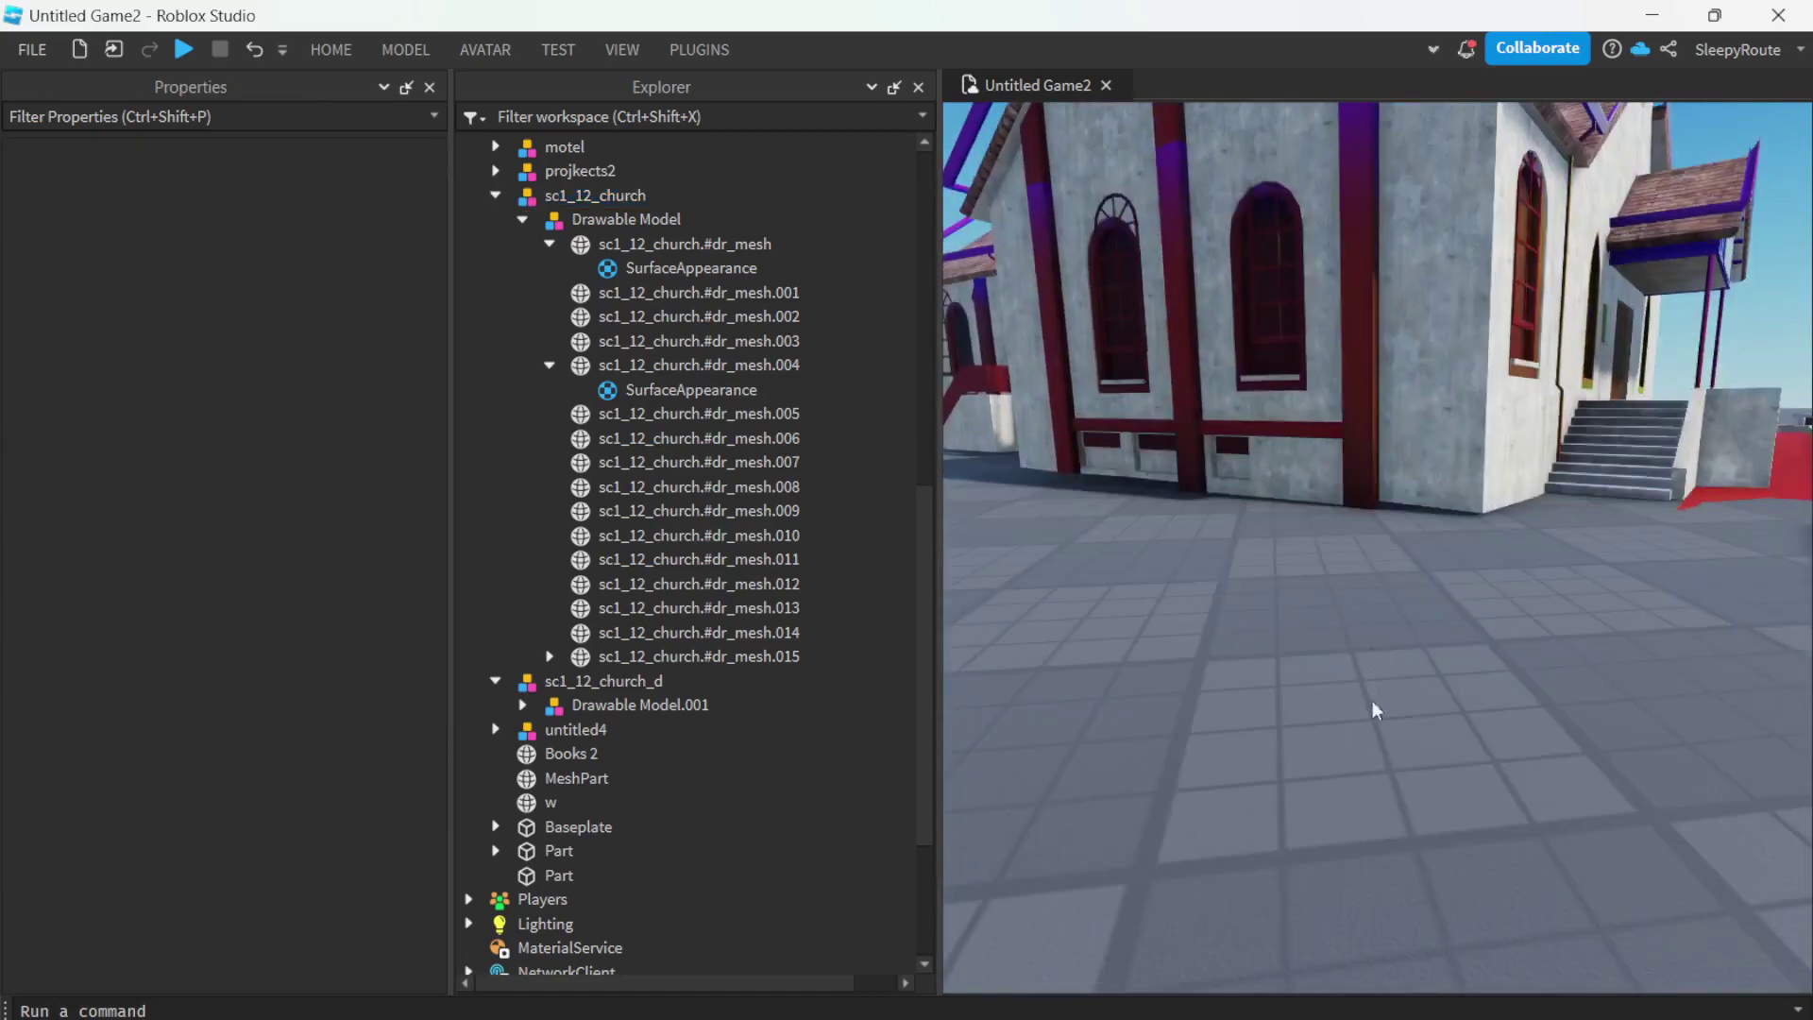
{"action": "left_click", "coordinate": [1353, 472]}
{"action": "scroll", "coordinate": [1397, 425], "scroll_direction": "up", "scroll_amount": 5}
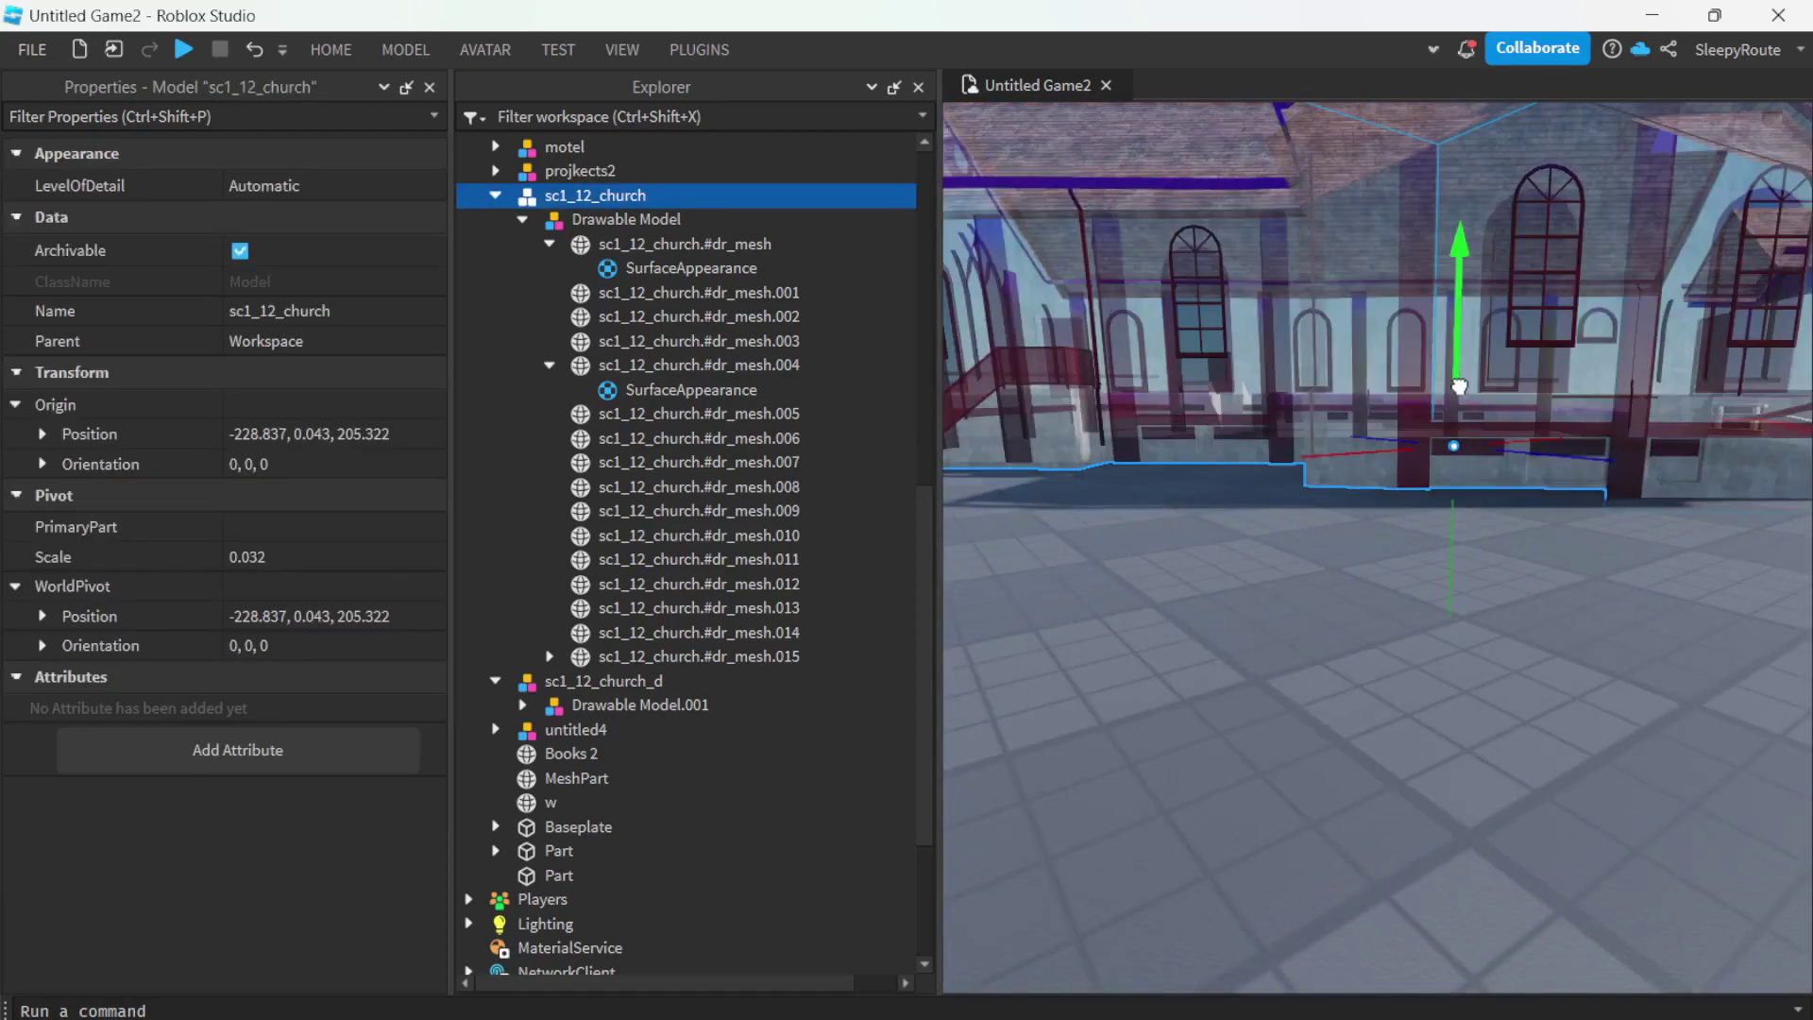
{"action": "left_click", "coordinate": [1368, 557]}
{"action": "scroll", "coordinate": [1367, 545], "scroll_direction": "up", "scroll_amount": 5}
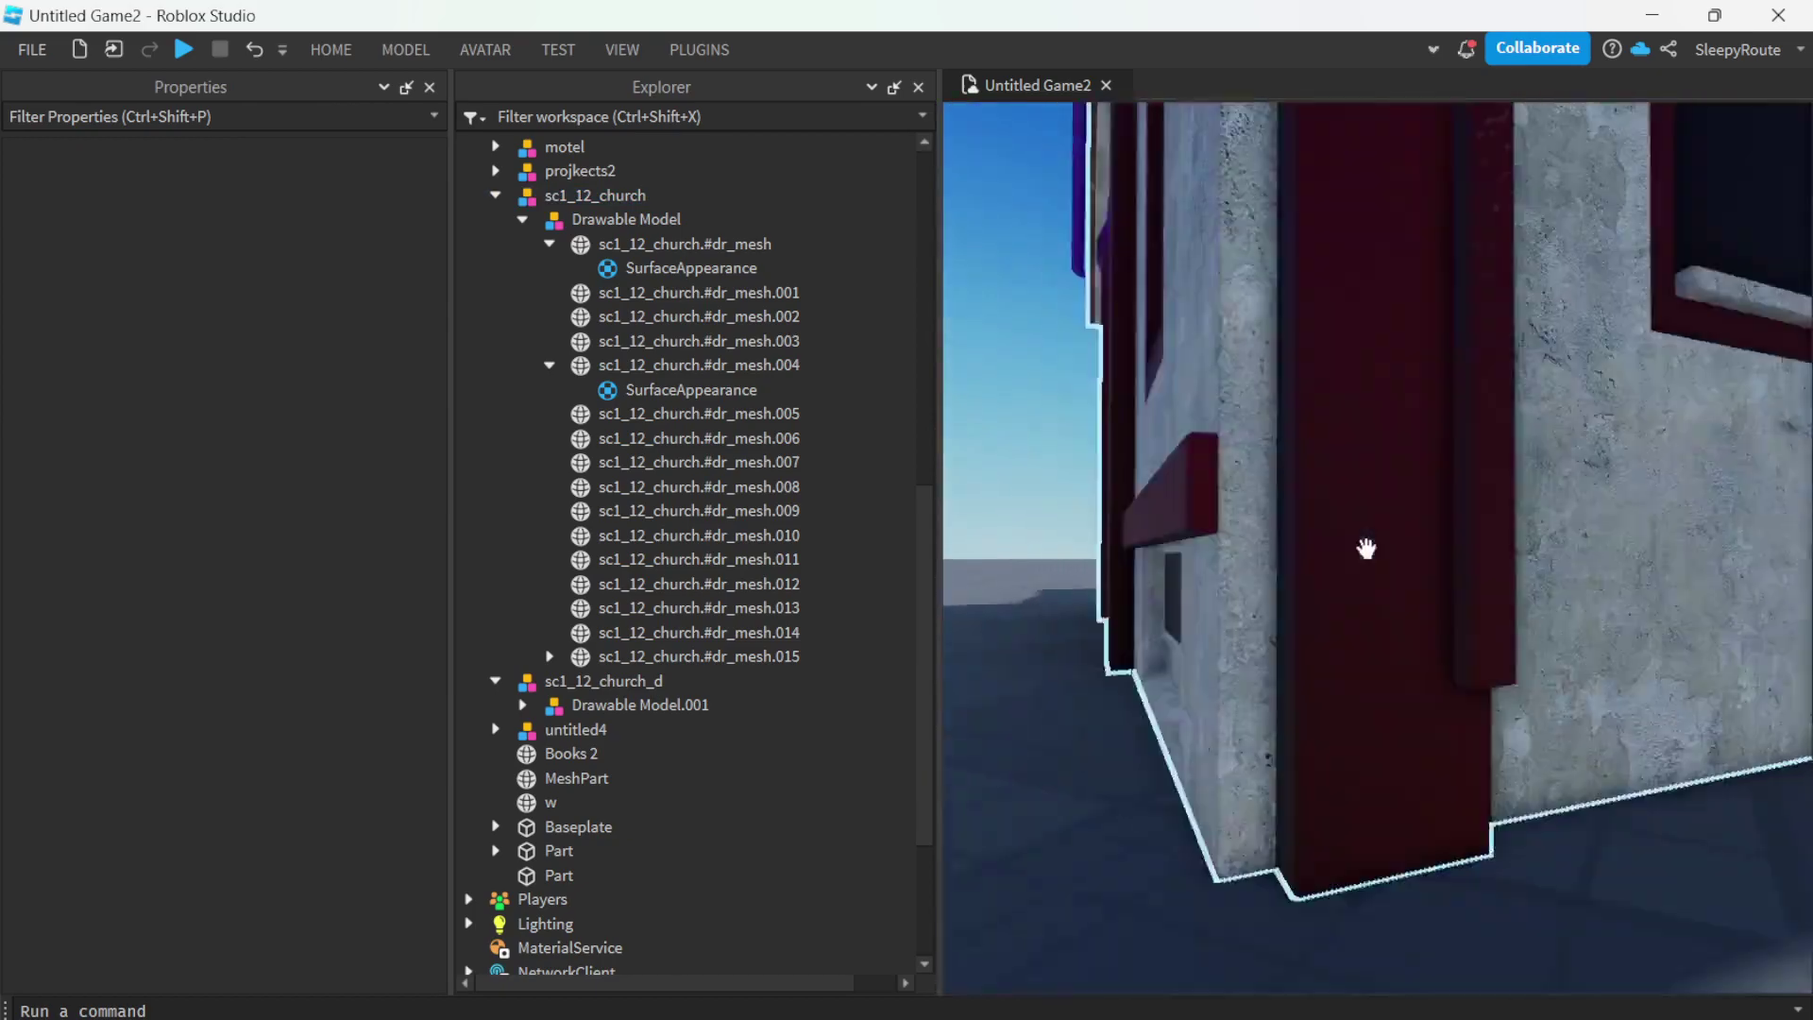
{"action": "scroll", "coordinate": [1366, 547], "scroll_direction": "down", "scroll_amount": 15}
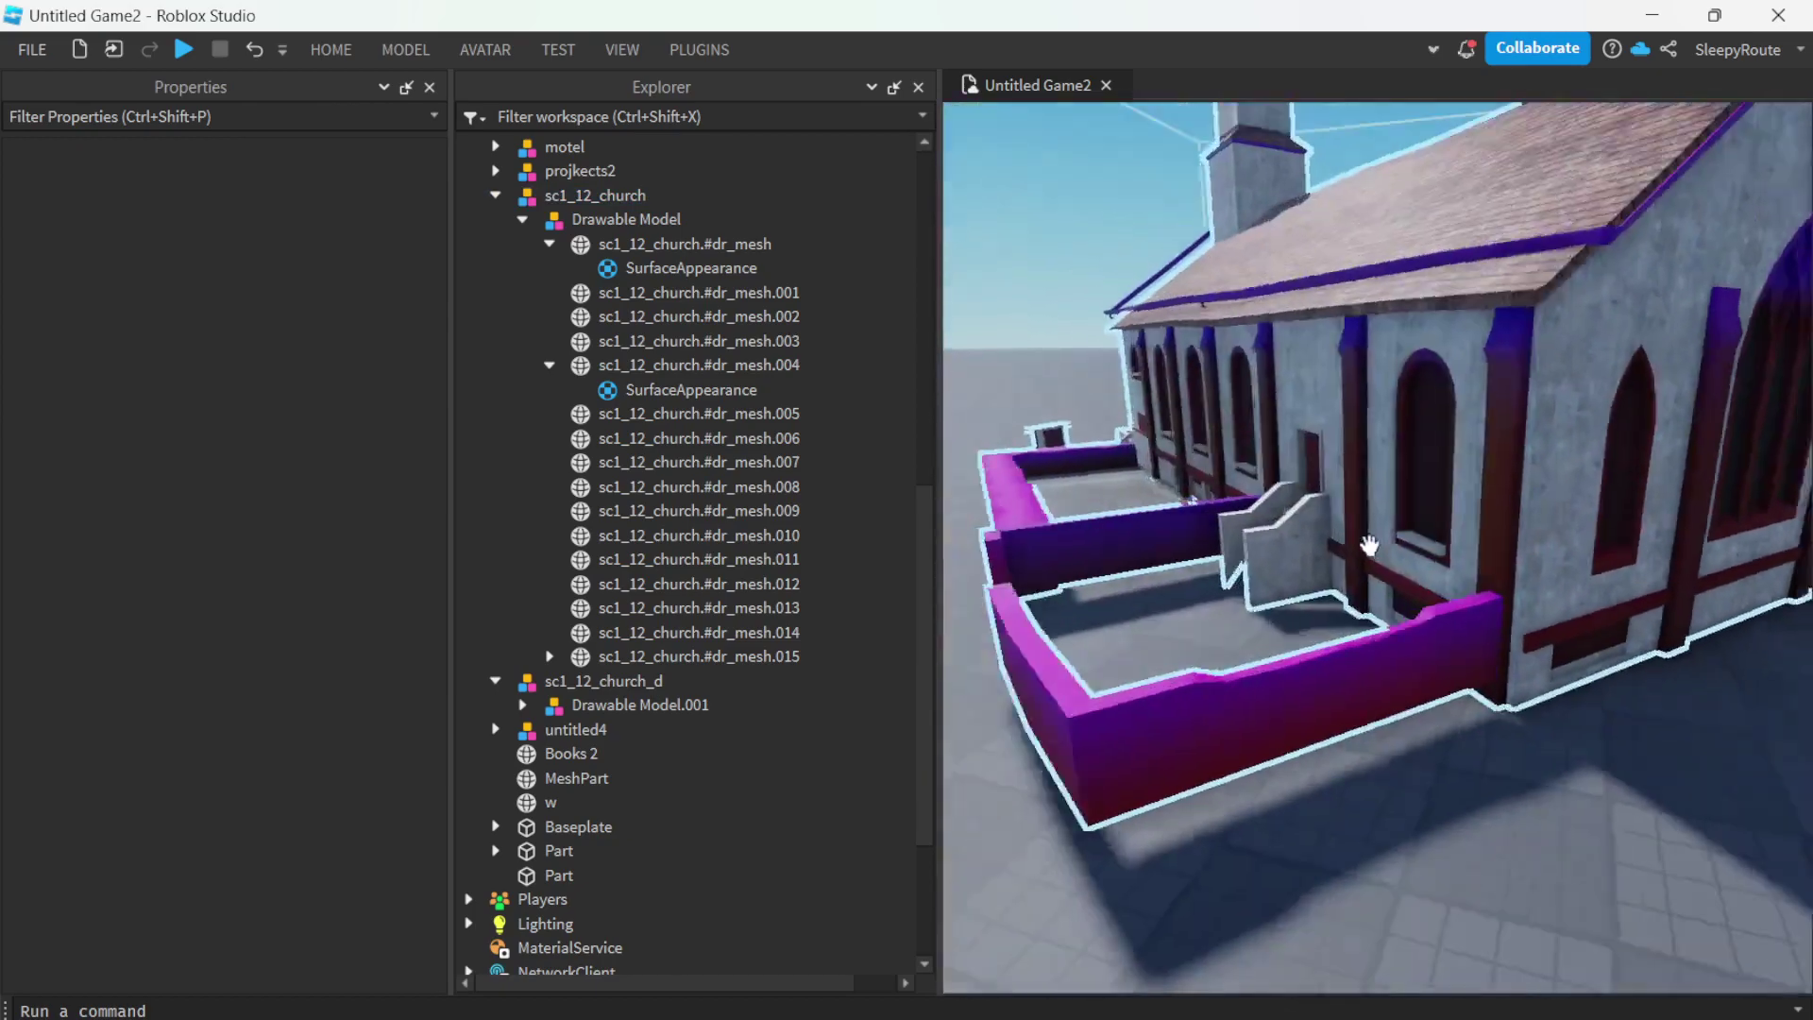
{"action": "scroll", "coordinate": [1365, 549], "scroll_direction": "up", "scroll_amount": 5}
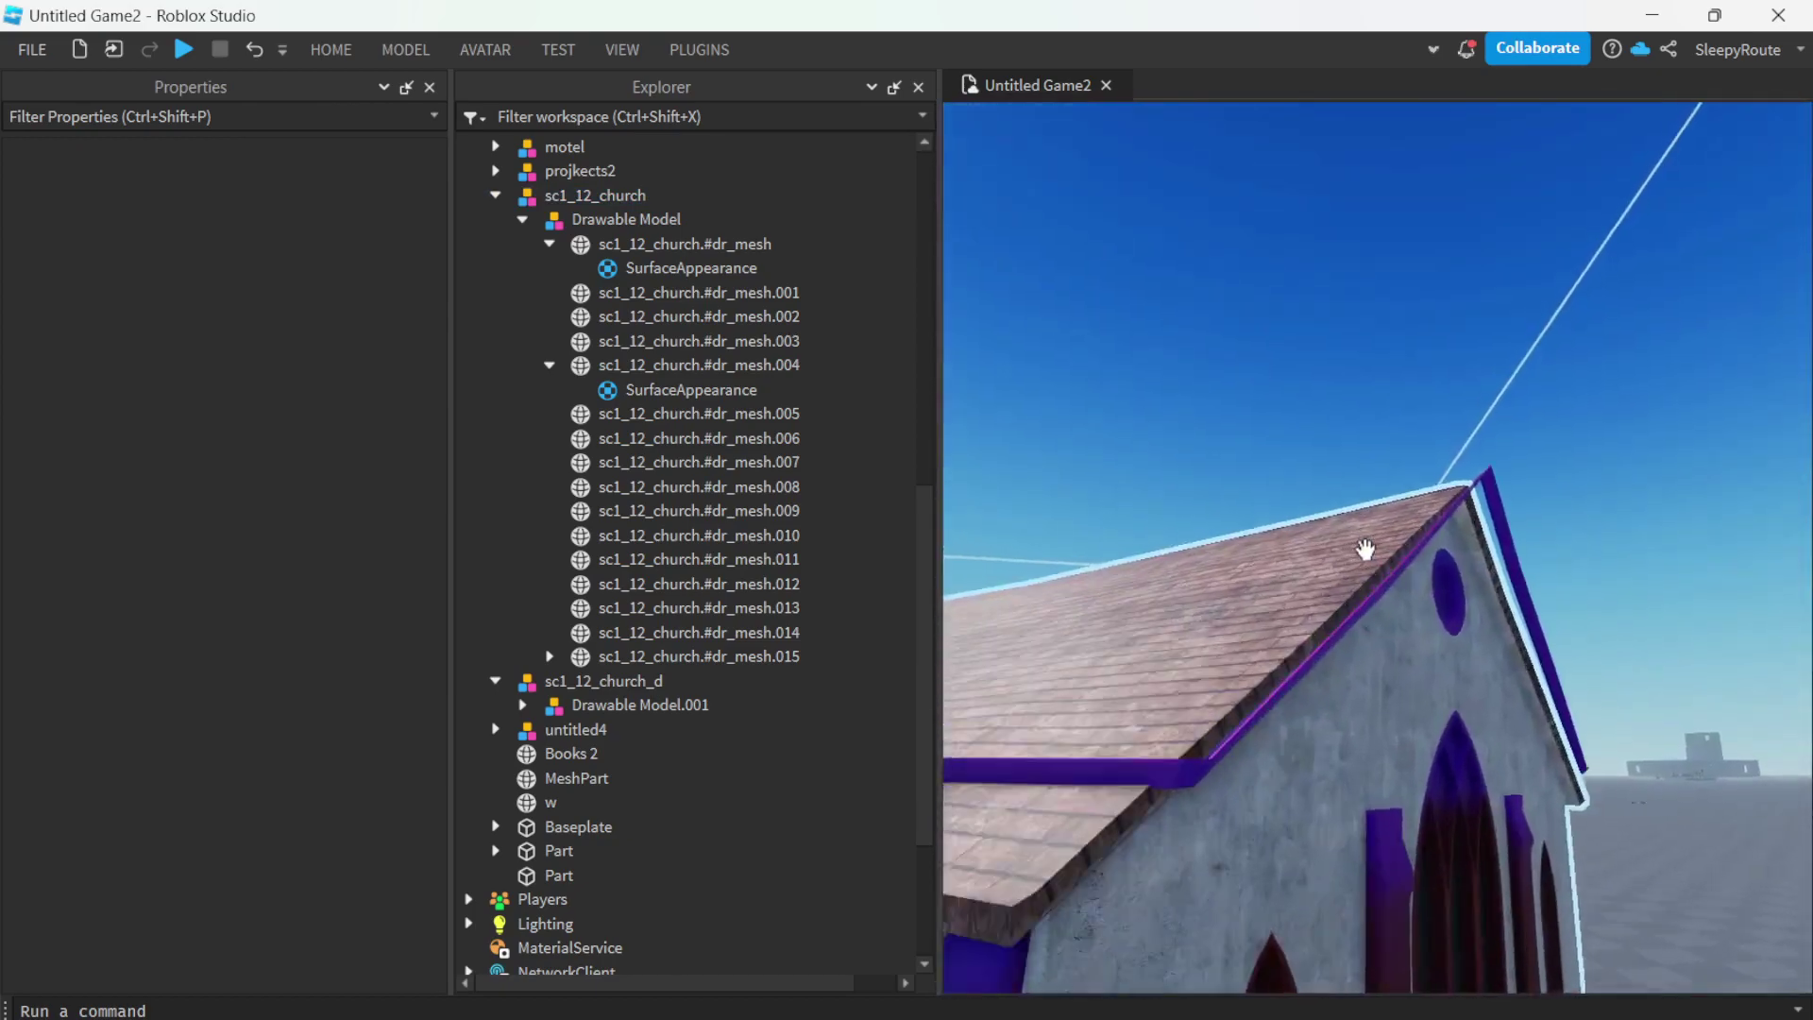
{"action": "scroll", "coordinate": [1365, 549], "scroll_direction": "down", "scroll_amount": 5}
- Move sc1_12_church_d to Z 207.158, Y -0.067 and X -229.502 to match the original
{"action": "left_click", "coordinate": [1378, 463]}
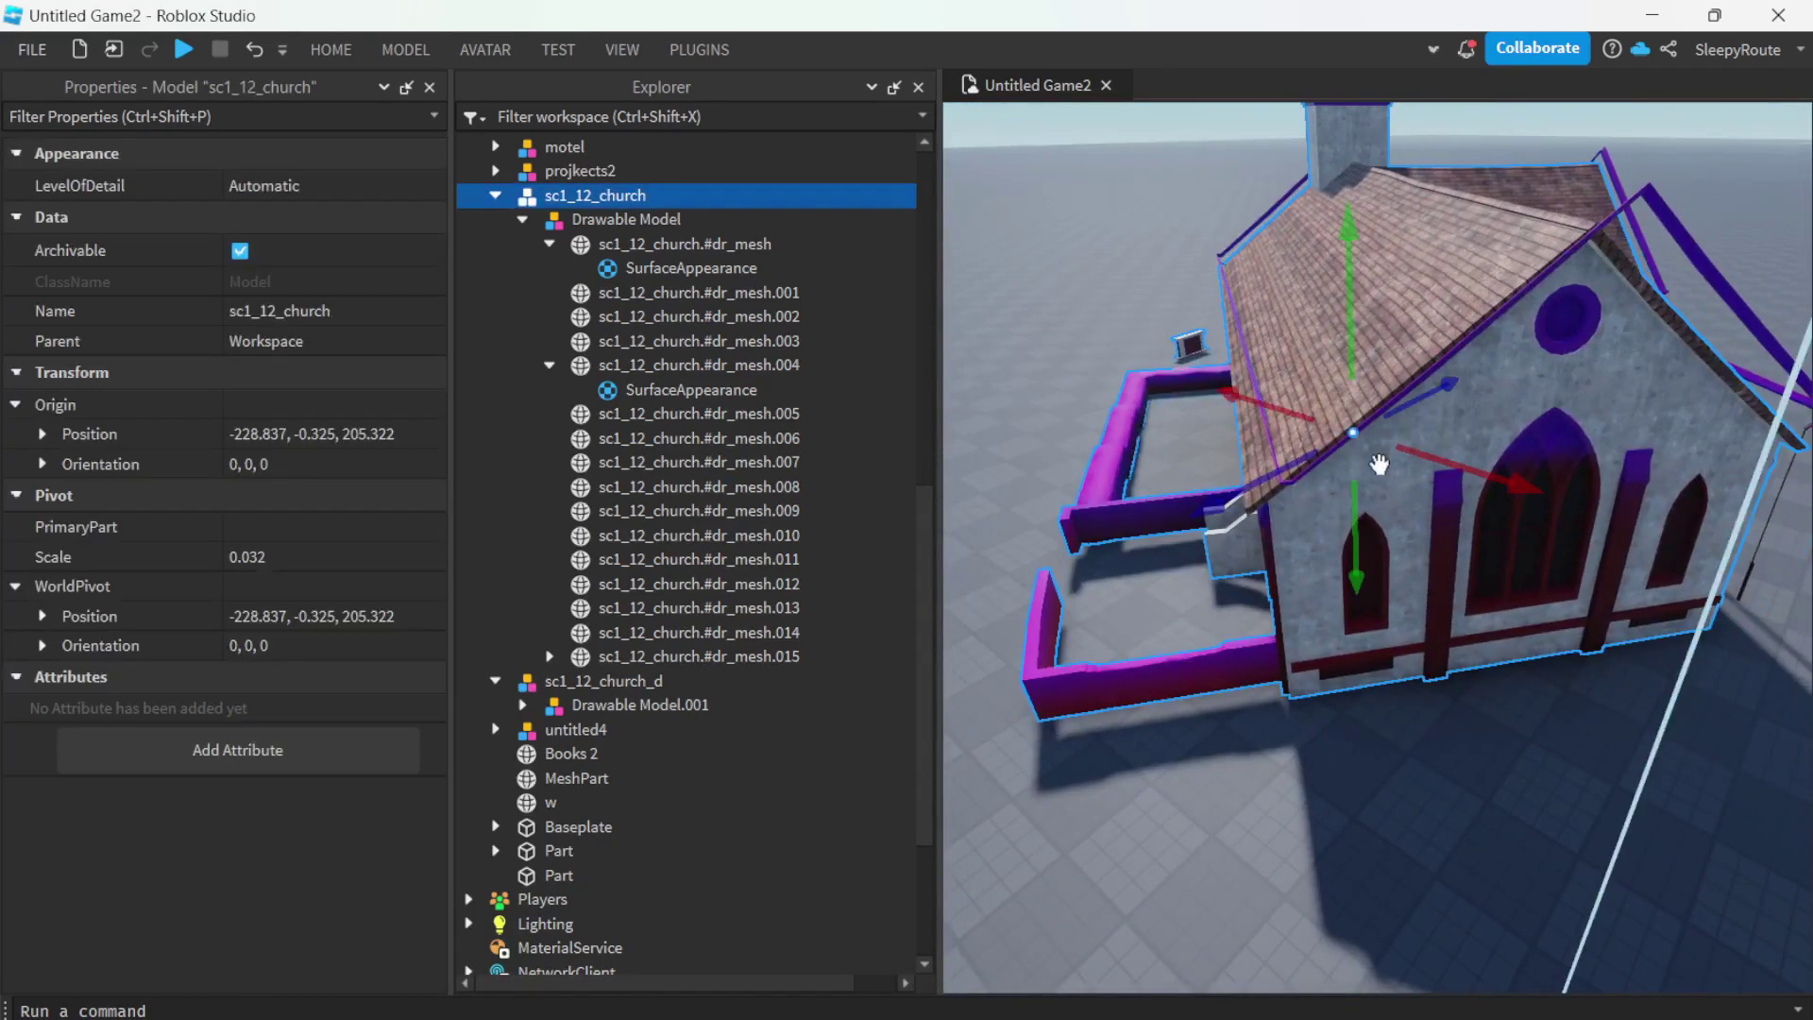
{"action": "left_click", "coordinate": [1398, 377]}
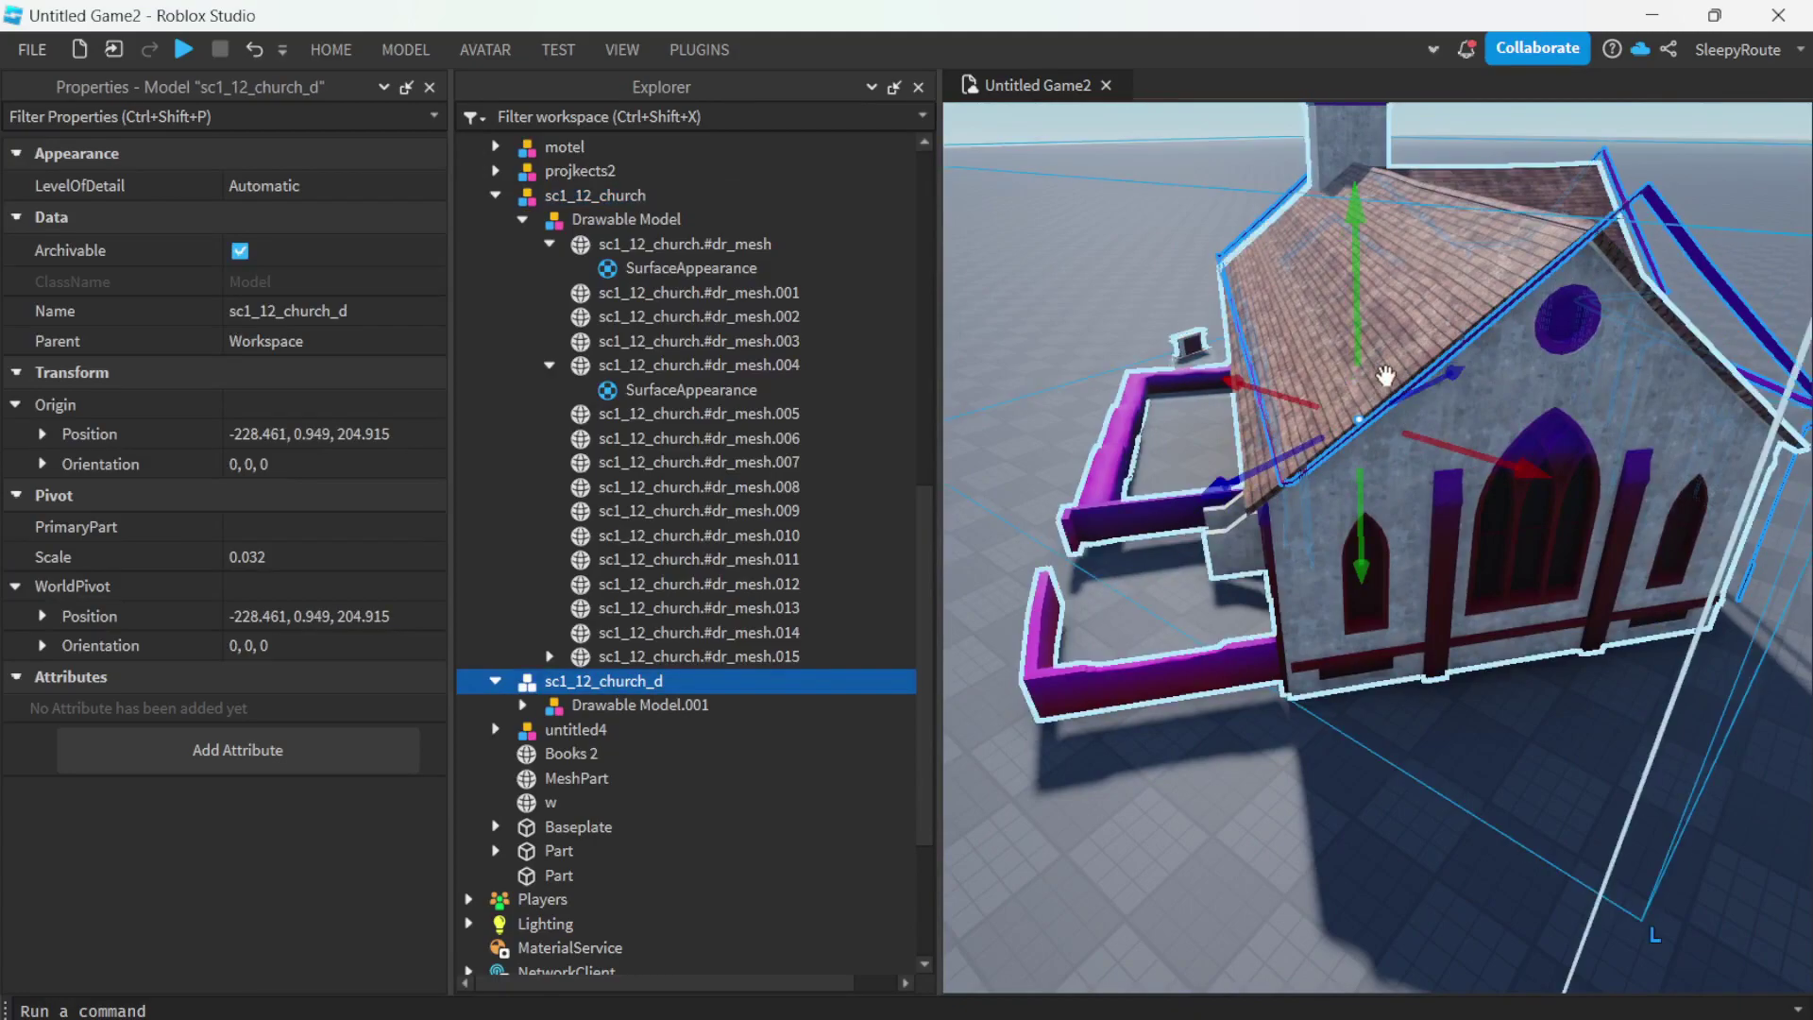
{"action": "left_click_drag", "start_coordinate": [1385, 376], "coordinate": [1380, 391]}
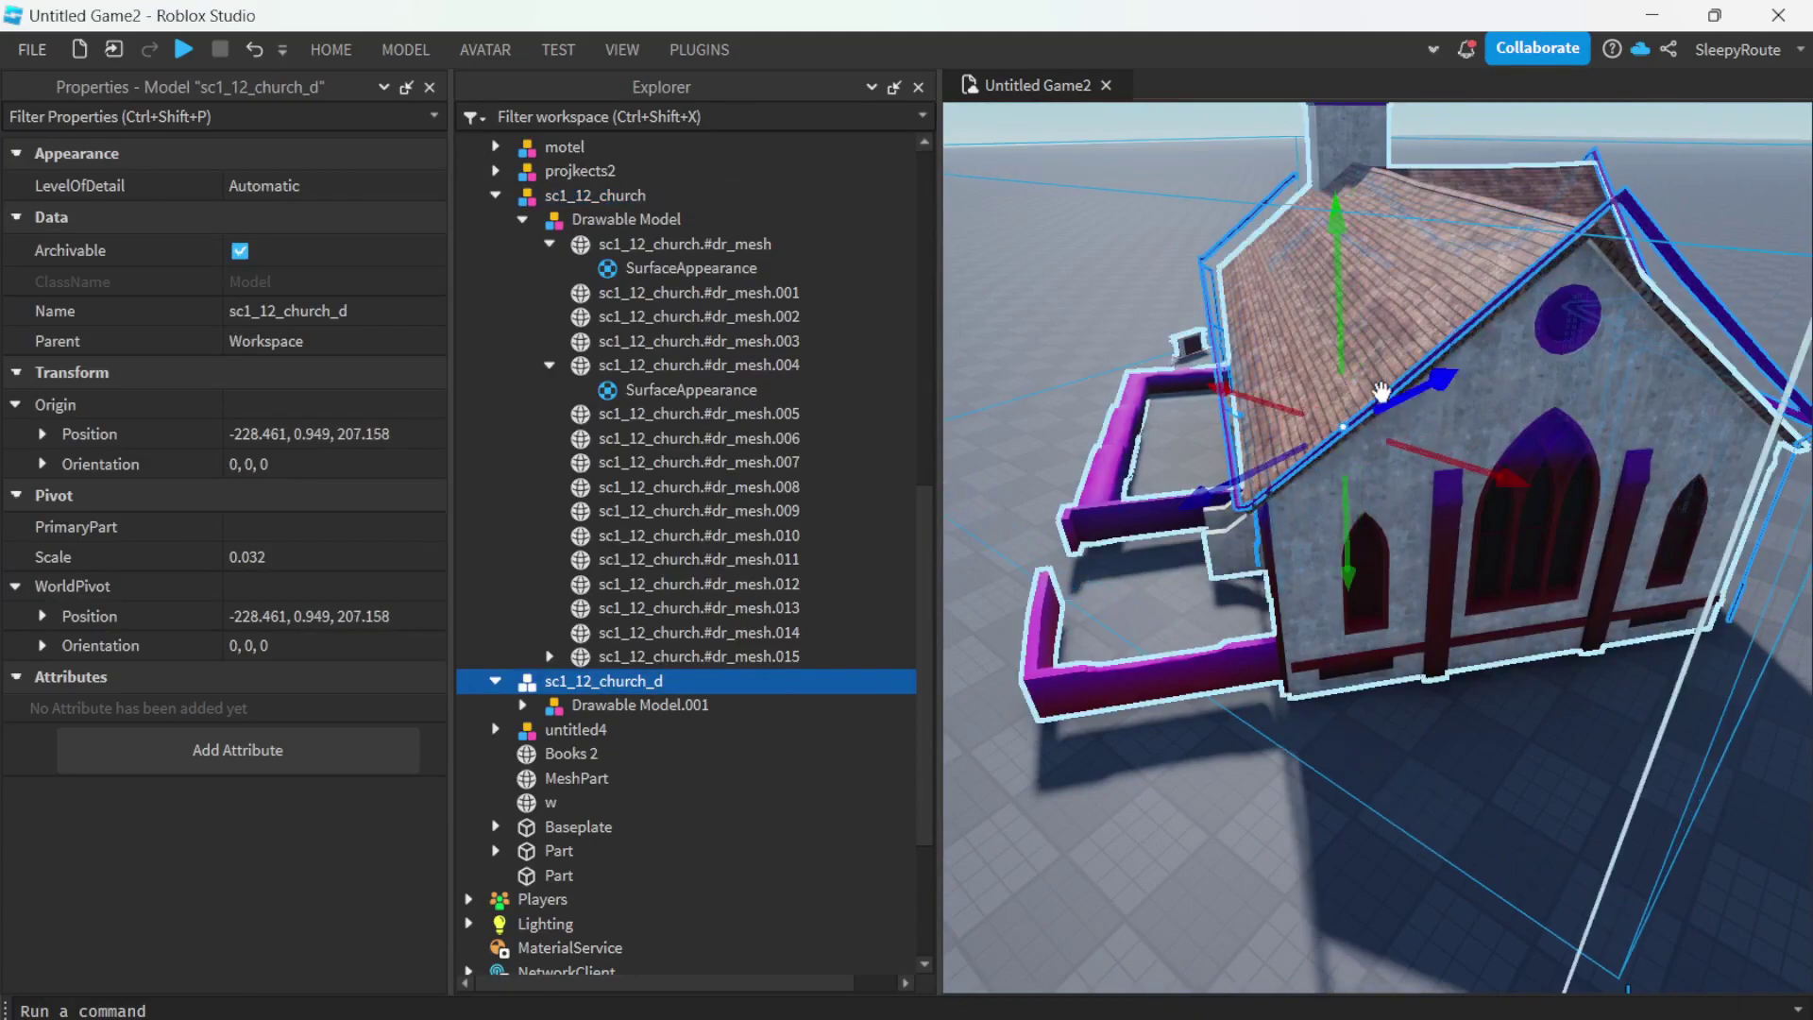
{"action": "left_click_drag", "start_coordinate": [1344, 298], "coordinate": [1409, 374]}
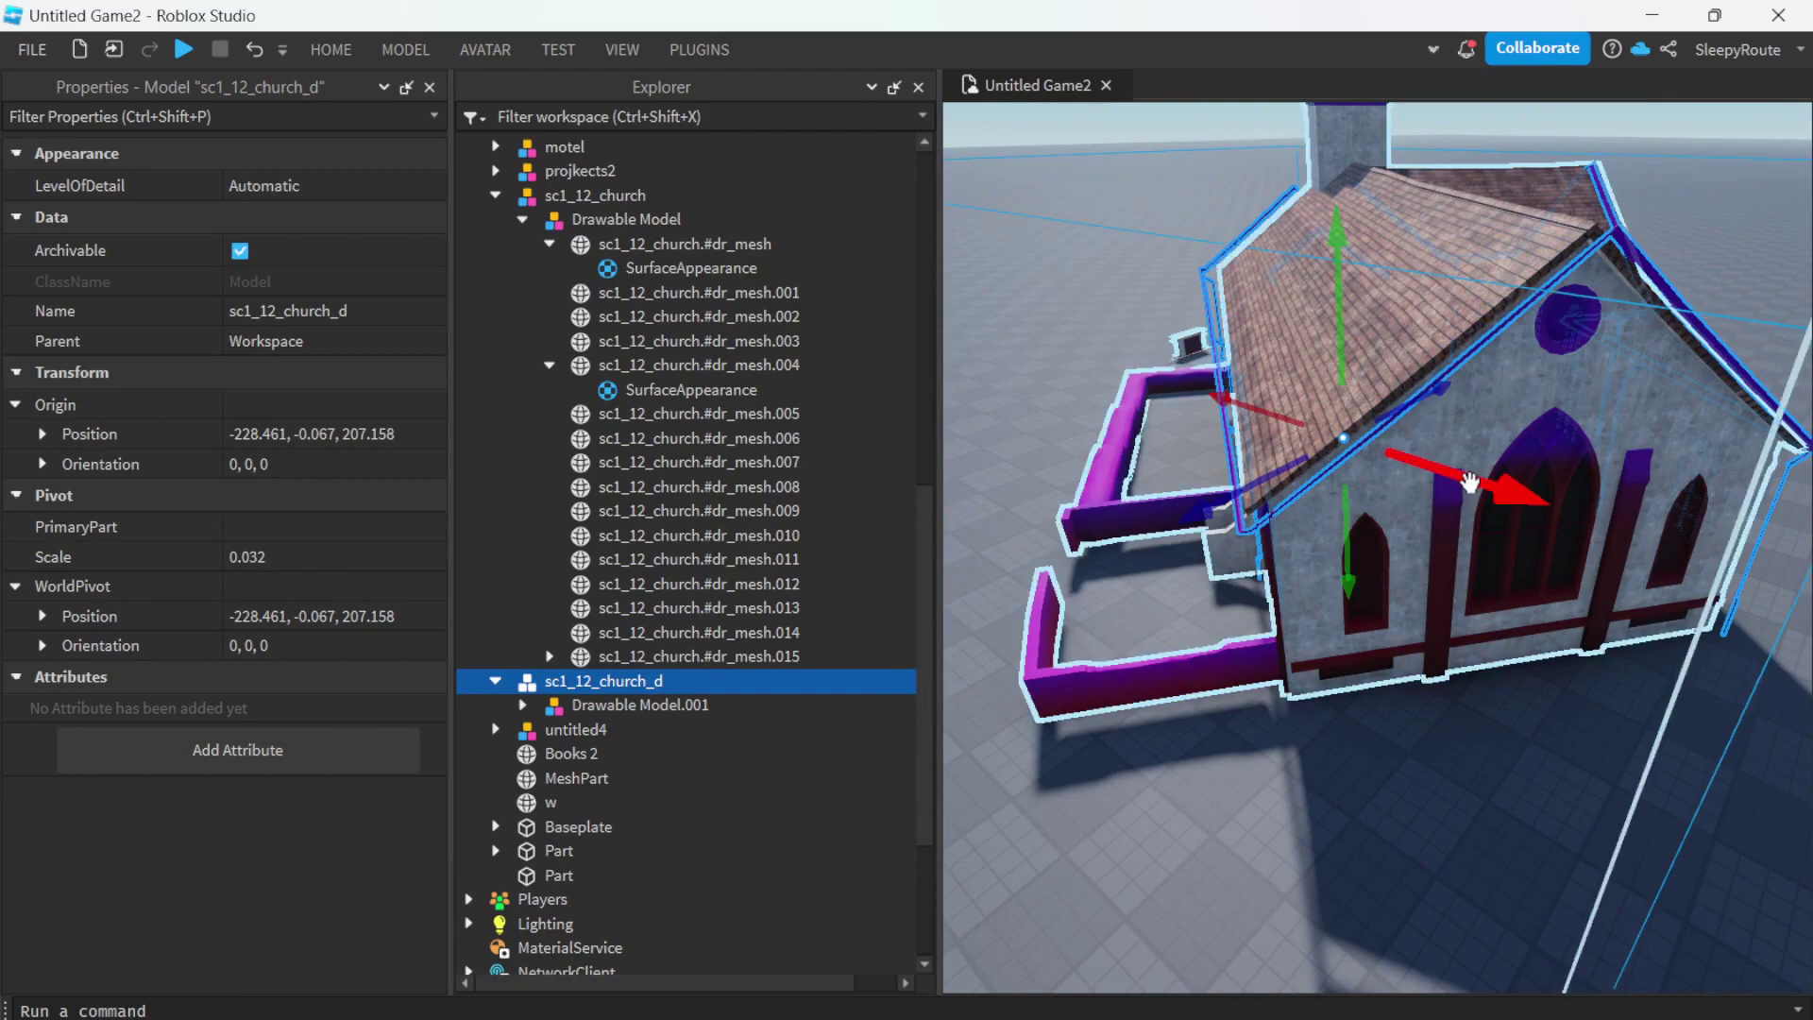
{"action": "left_click_drag", "start_coordinate": [1470, 483], "coordinate": [1459, 483]}
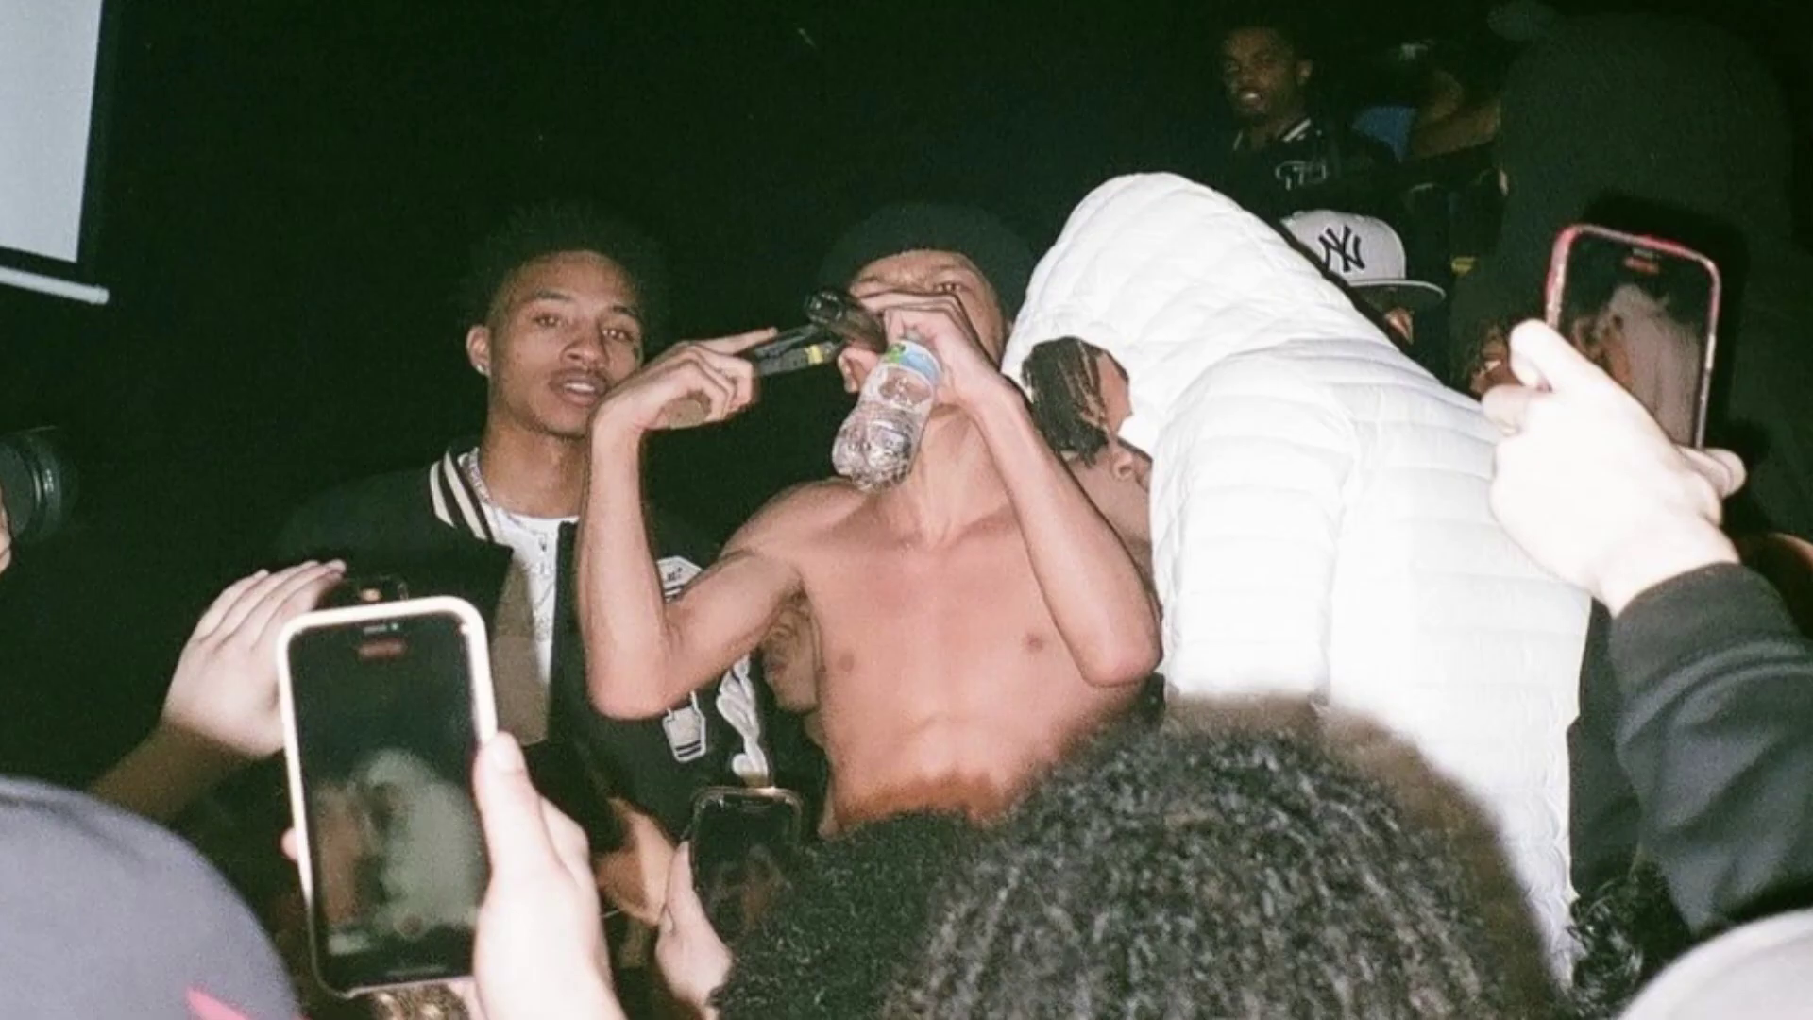